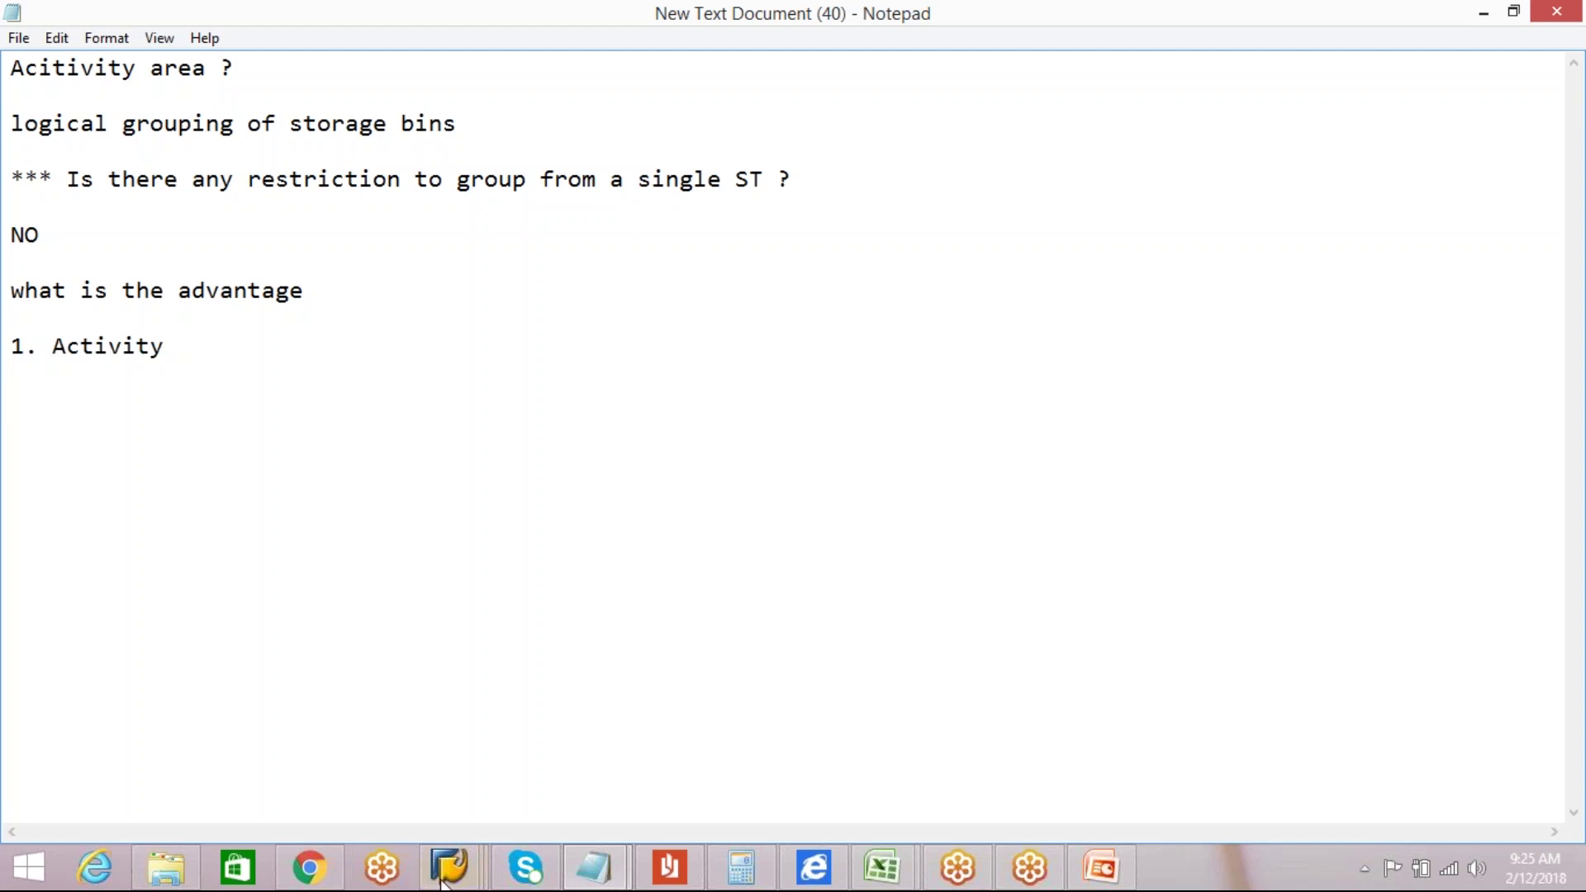
# Step: Switch to the SAP implementation guide and open Define Activities from the Activities node under Activity Areas
pyautogui.moveTo(448, 867)
pyautogui.click(626, 761)
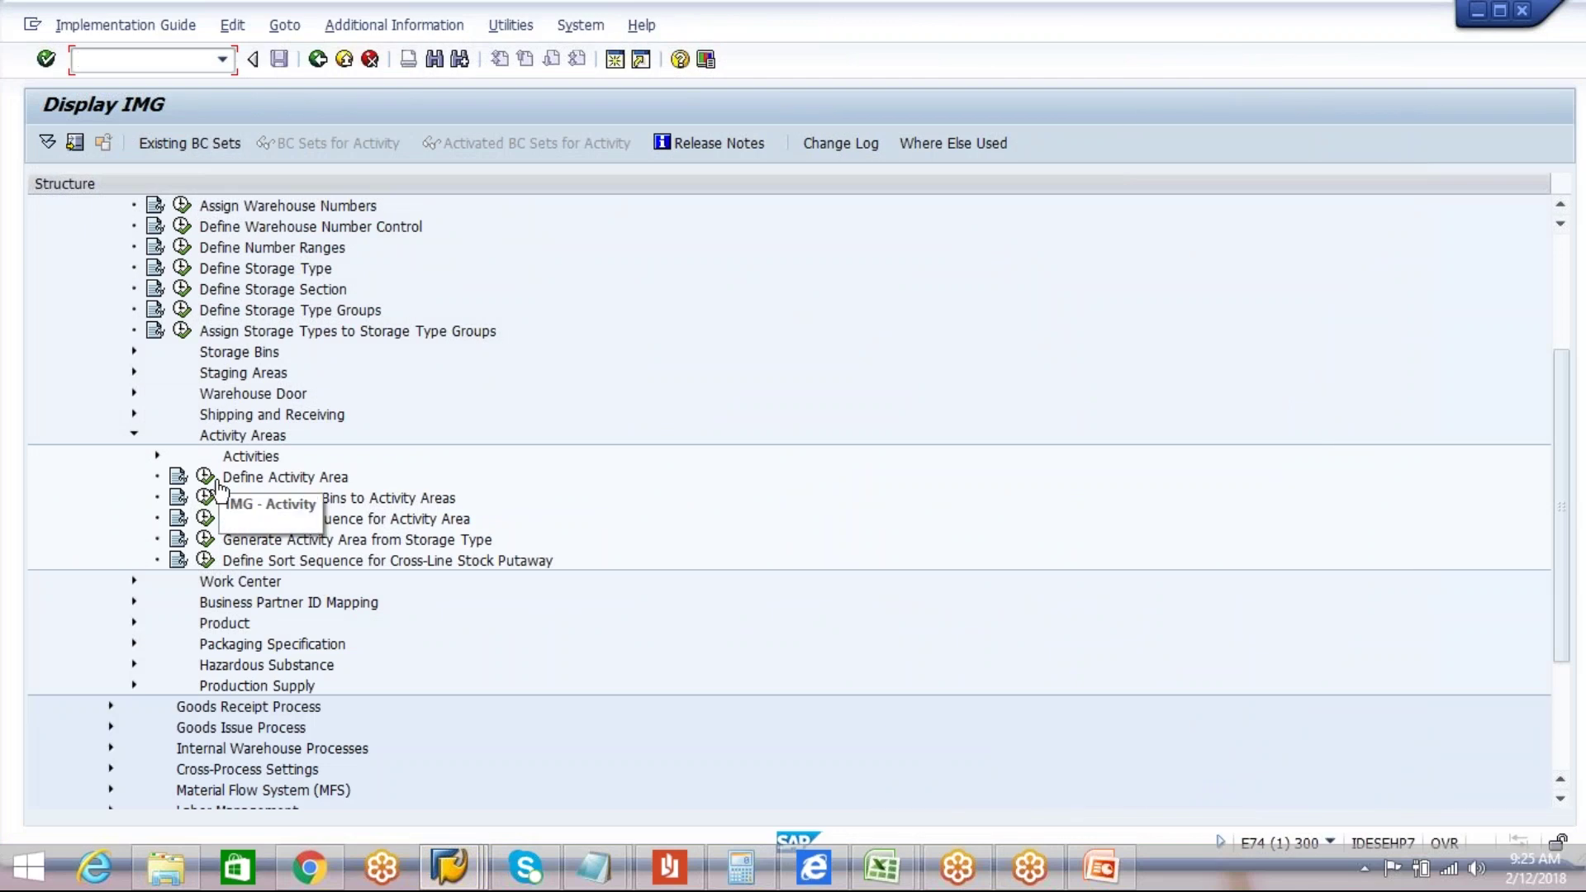
pyautogui.click(157, 456)
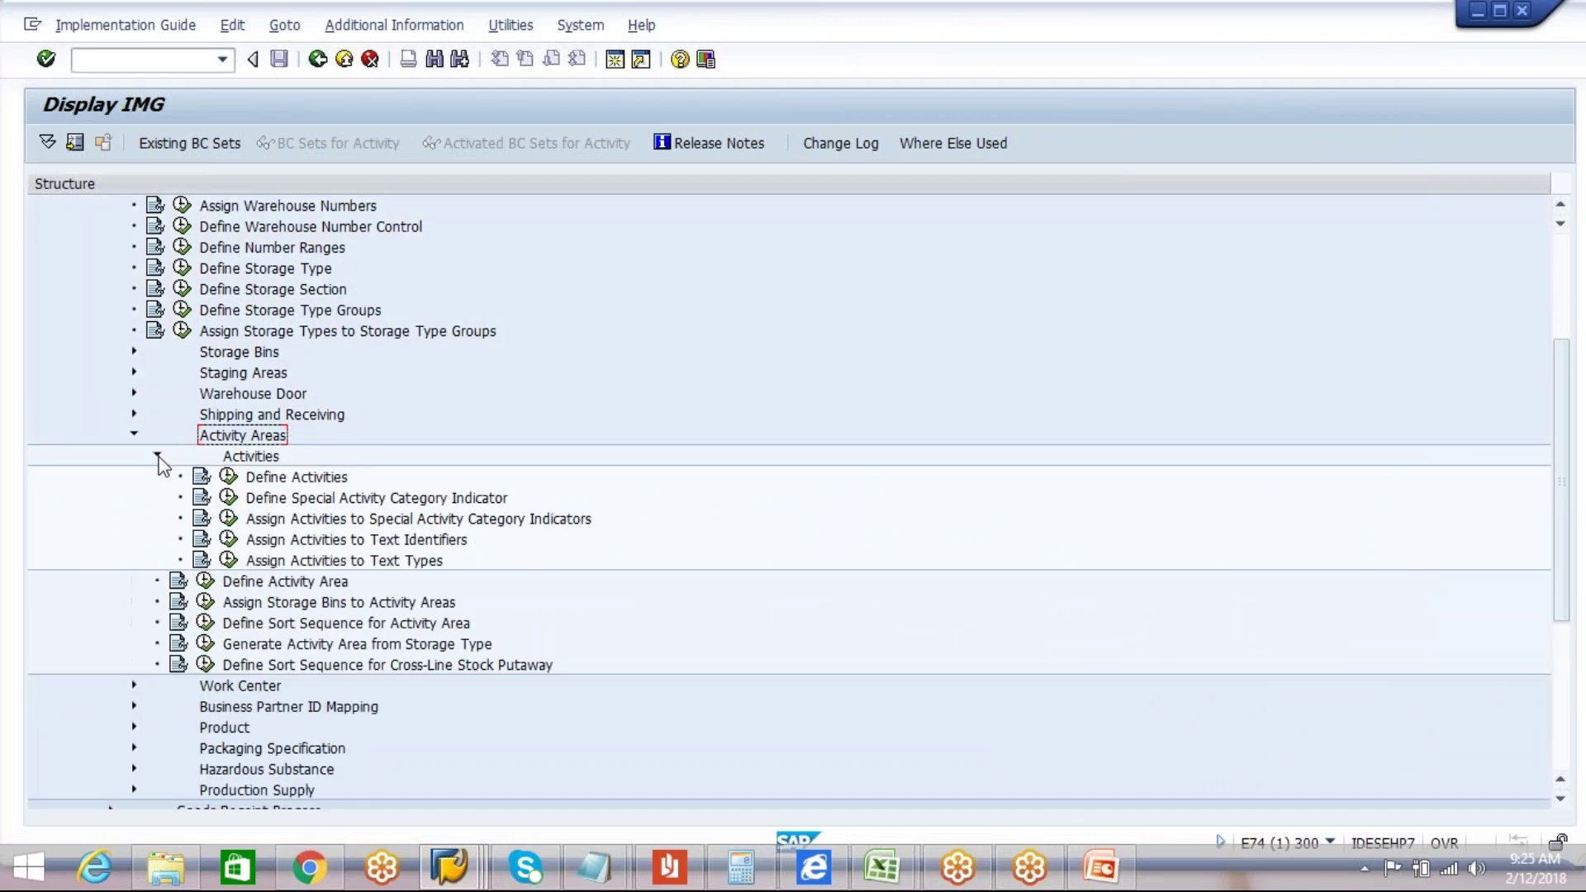
pyautogui.click(296, 479)
pyautogui.click(228, 477)
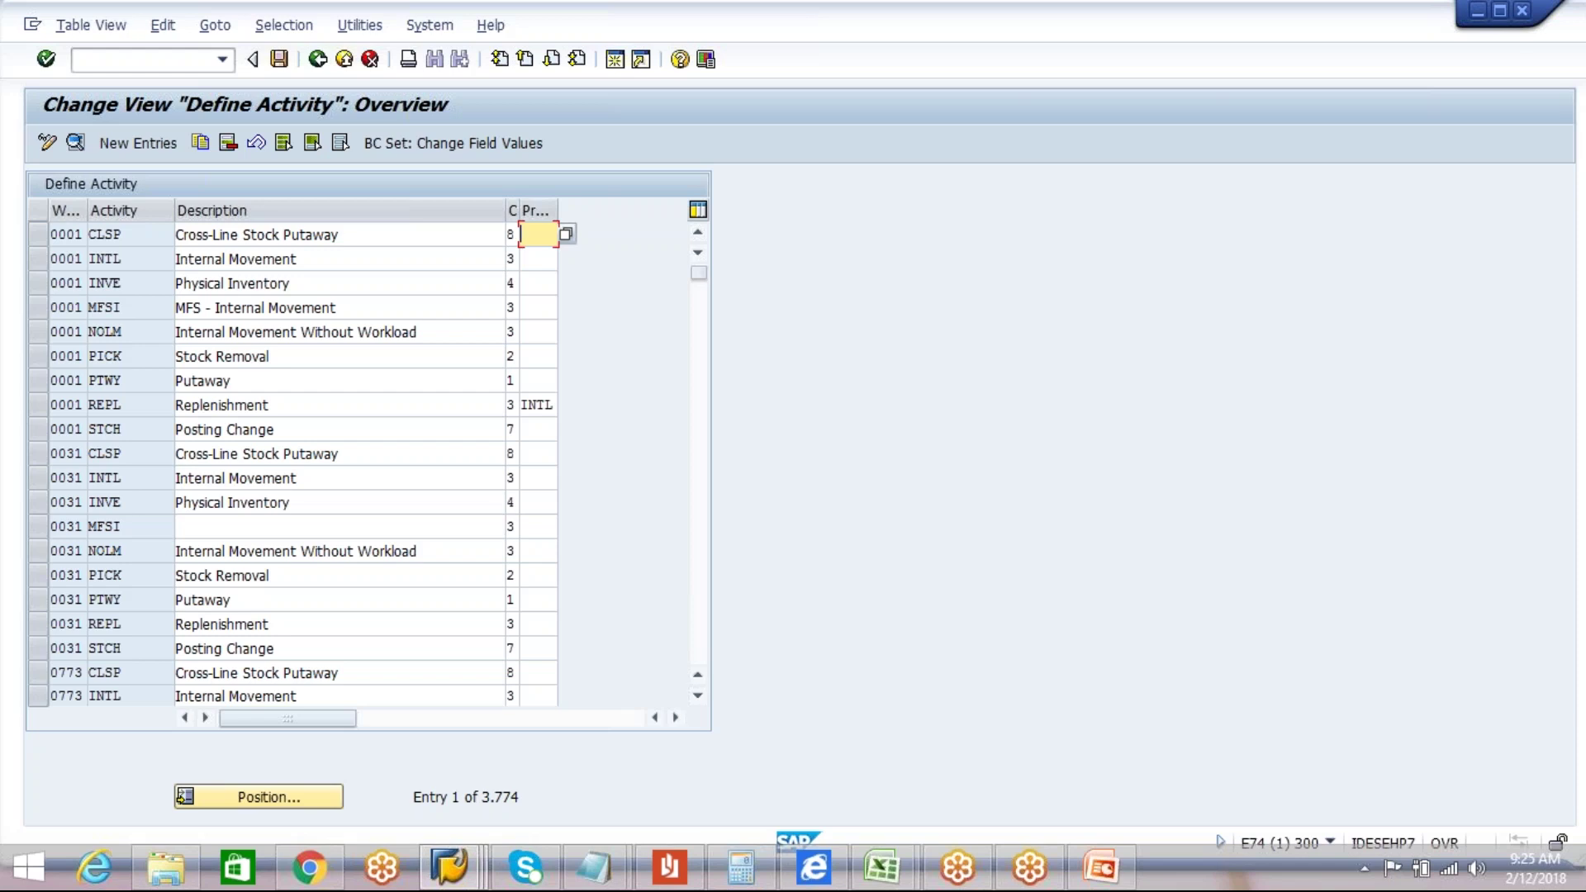
# Step: Filter the activity entries by contents to warehouse number AIPL and widen the process category column
pyautogui.click(284, 25)
pyautogui.click(277, 188)
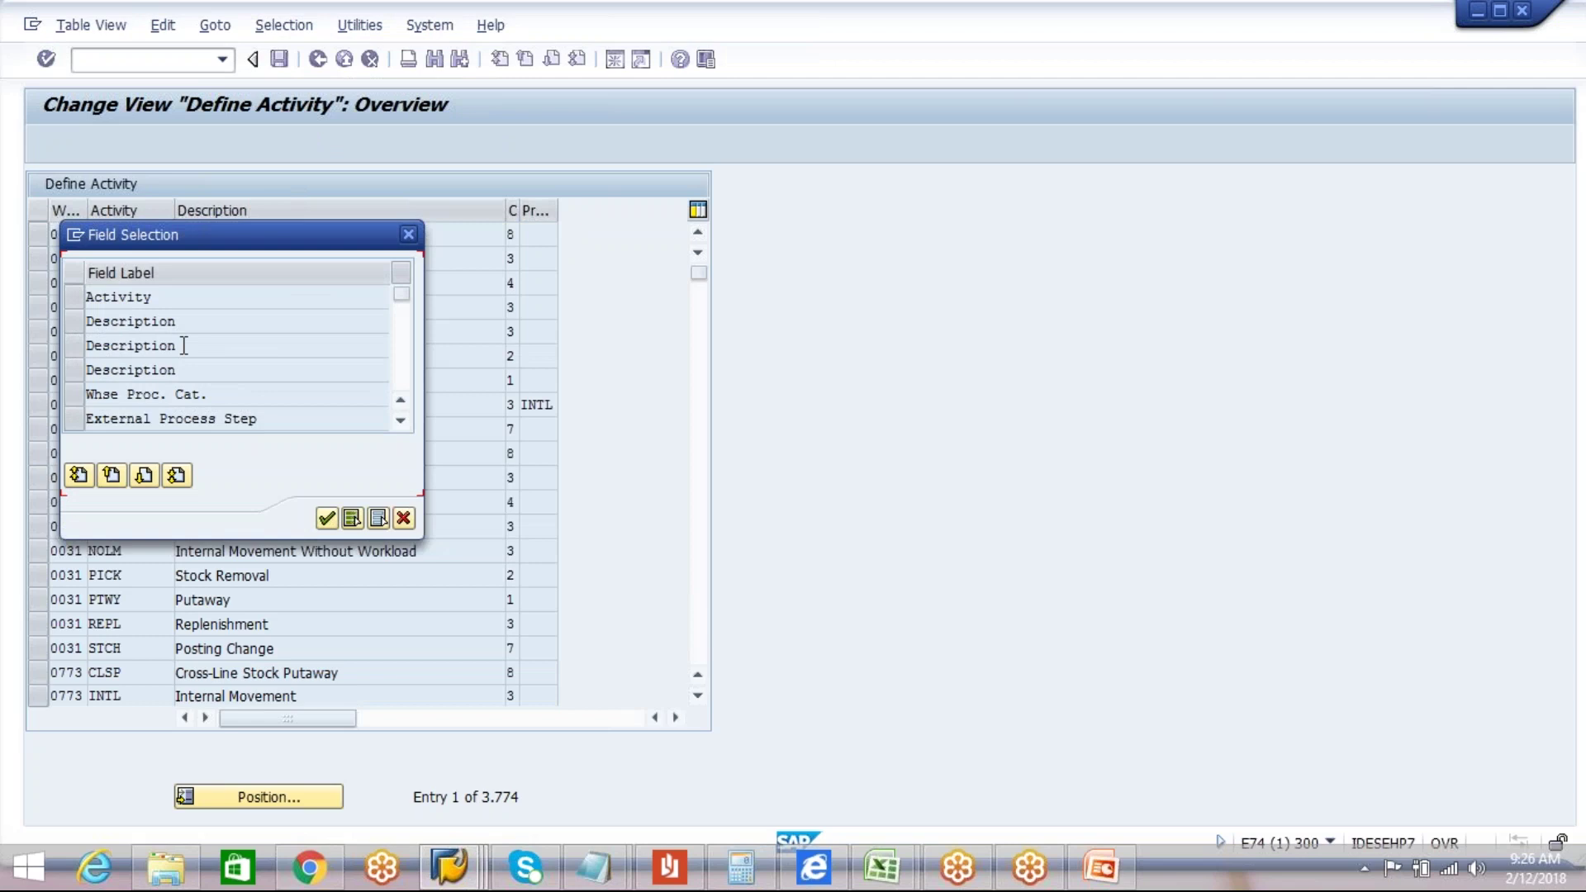
pyautogui.click(400, 420)
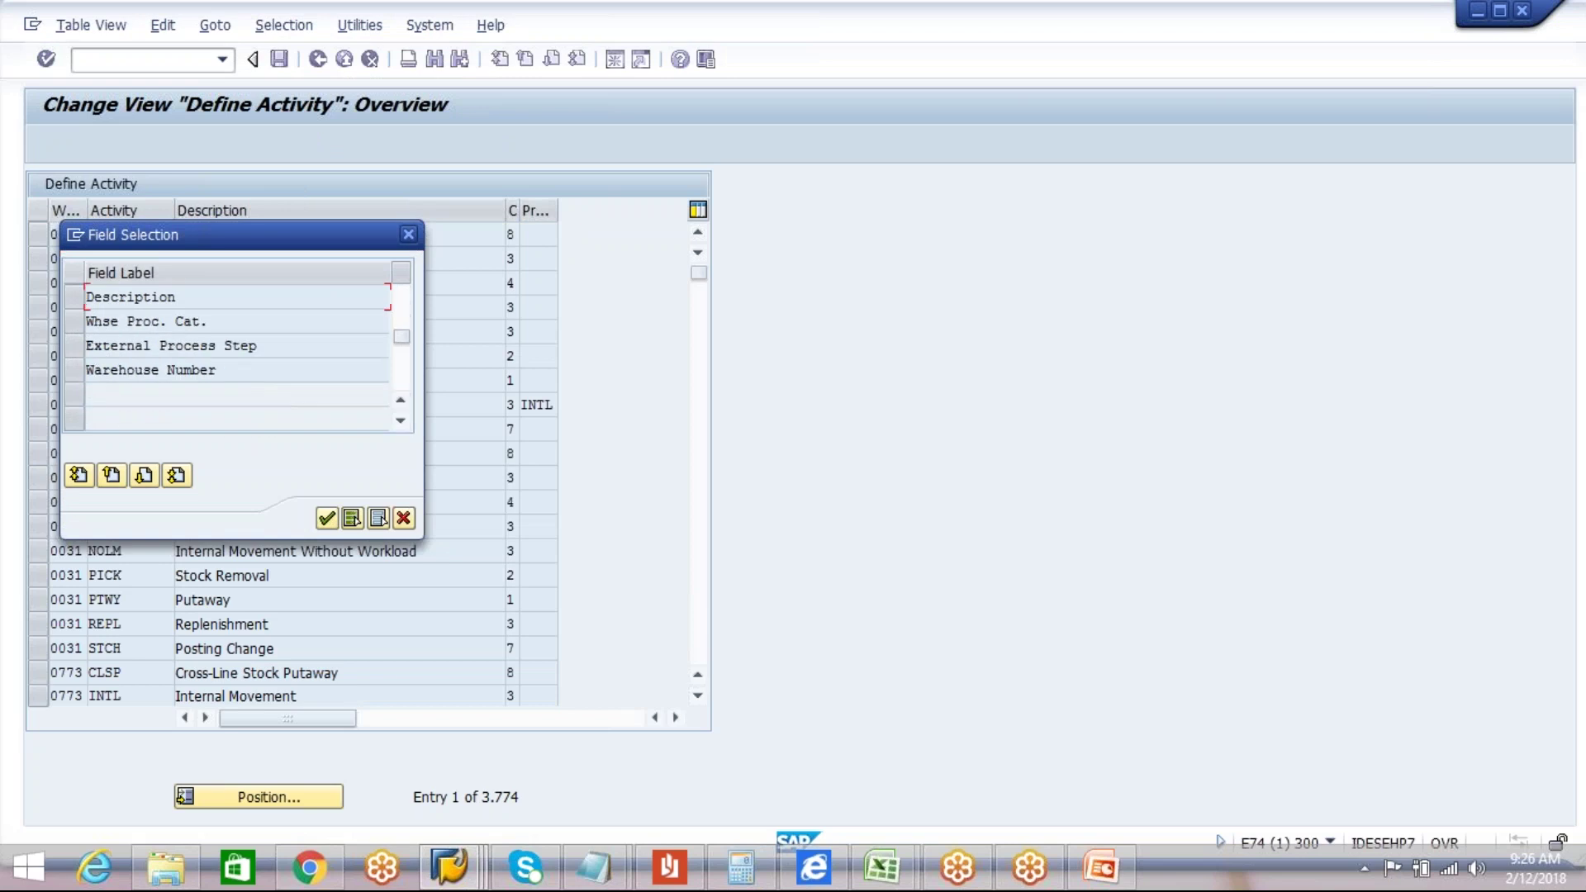
pyautogui.click(81, 371)
pyautogui.click(327, 518)
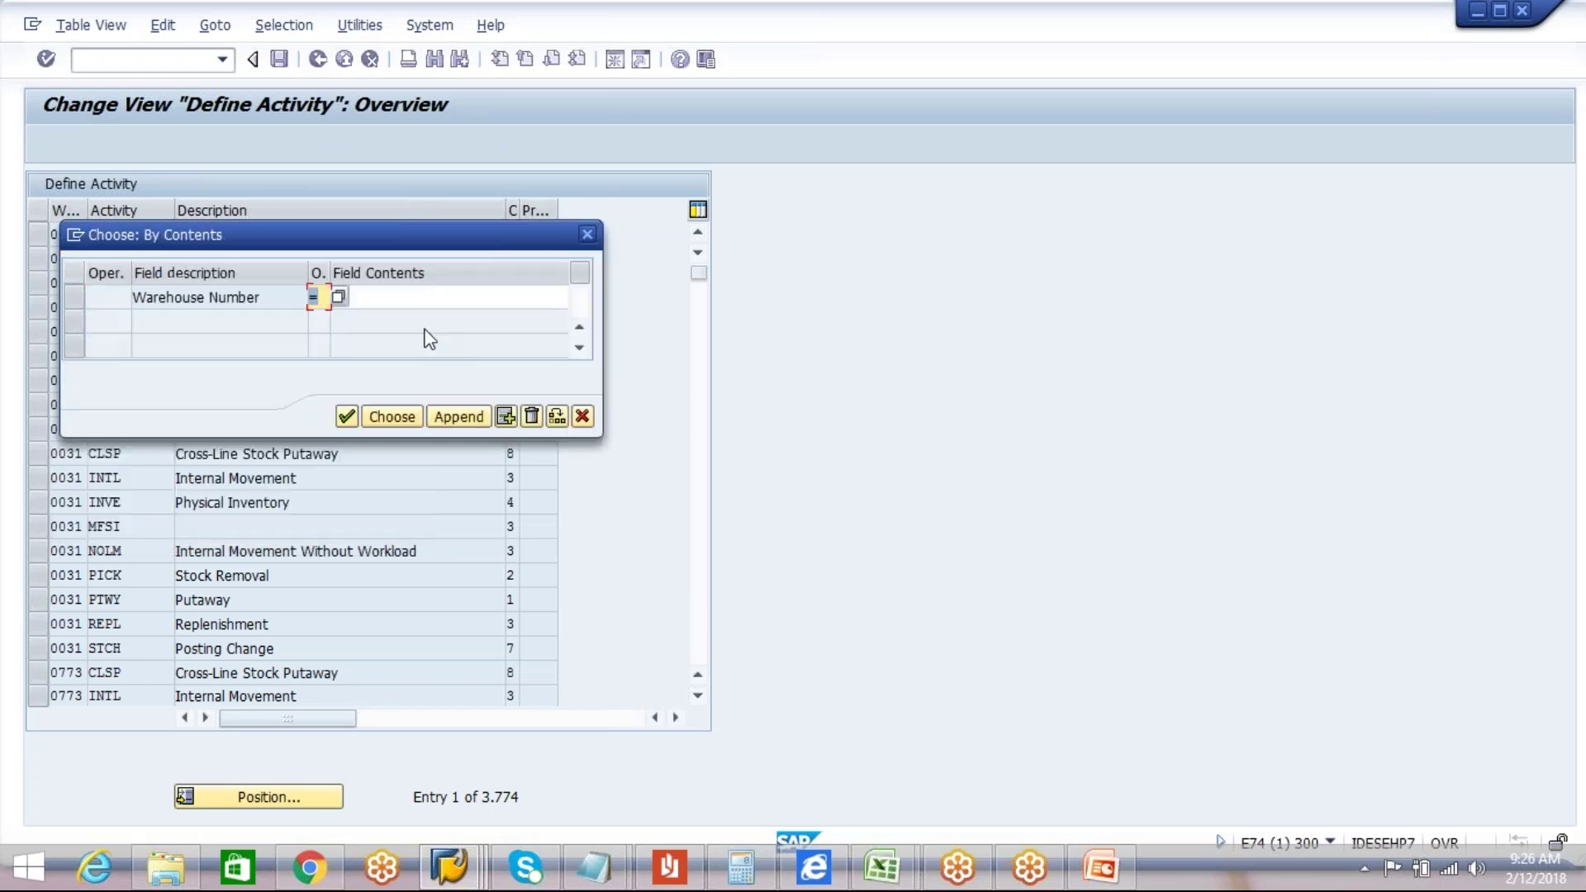
pyautogui.write('A')
pyautogui.click(425, 319)
pyautogui.click(381, 418)
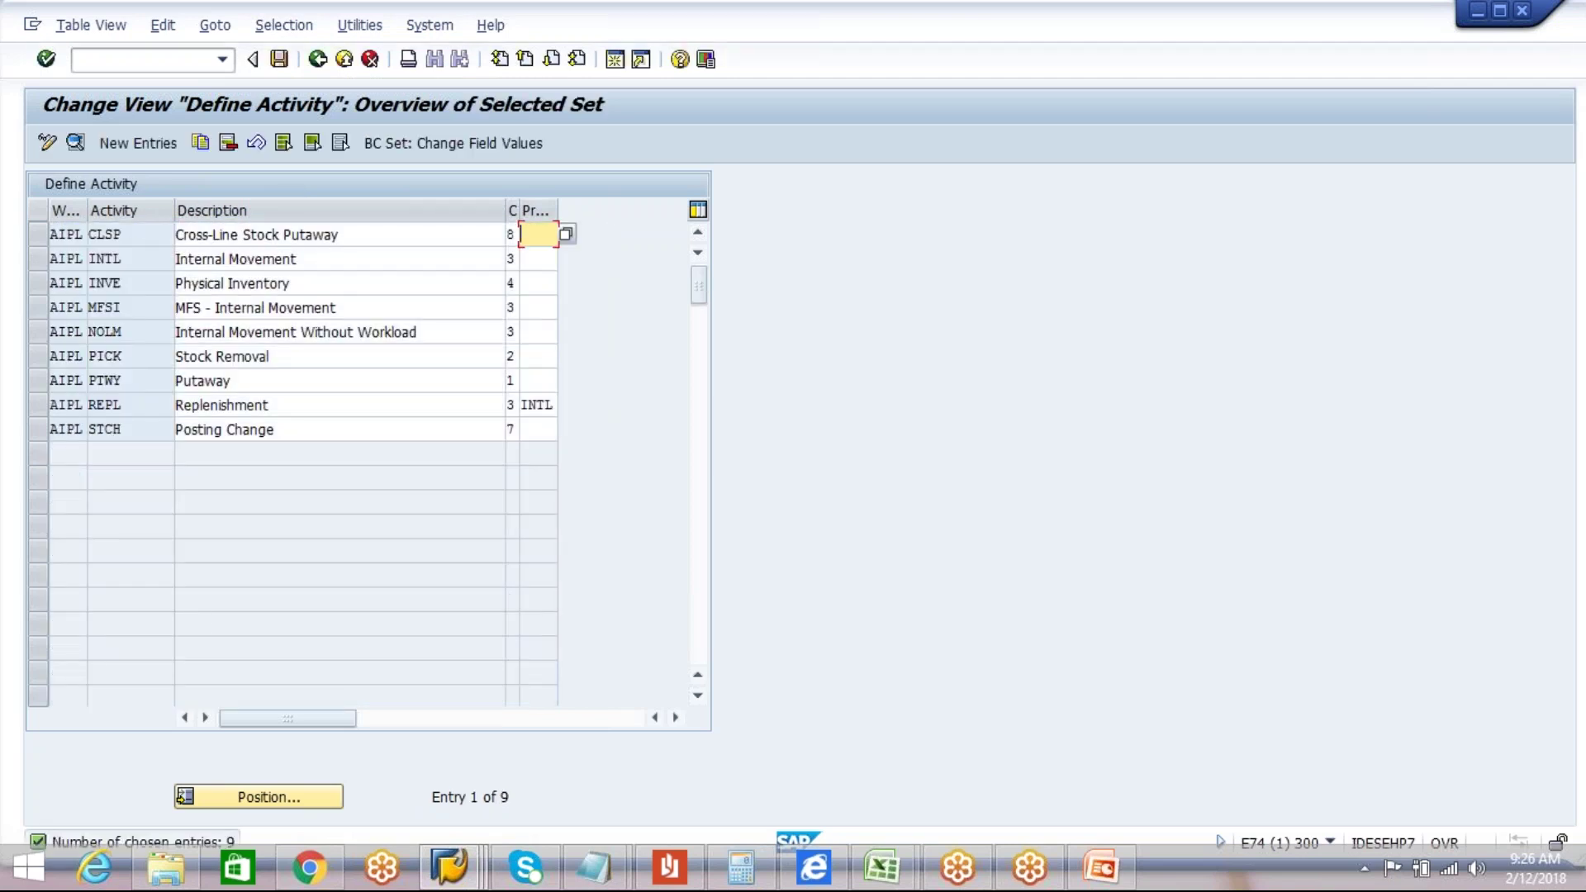
pyautogui.moveTo(520, 210); pyautogui.dragTo(559, 210)
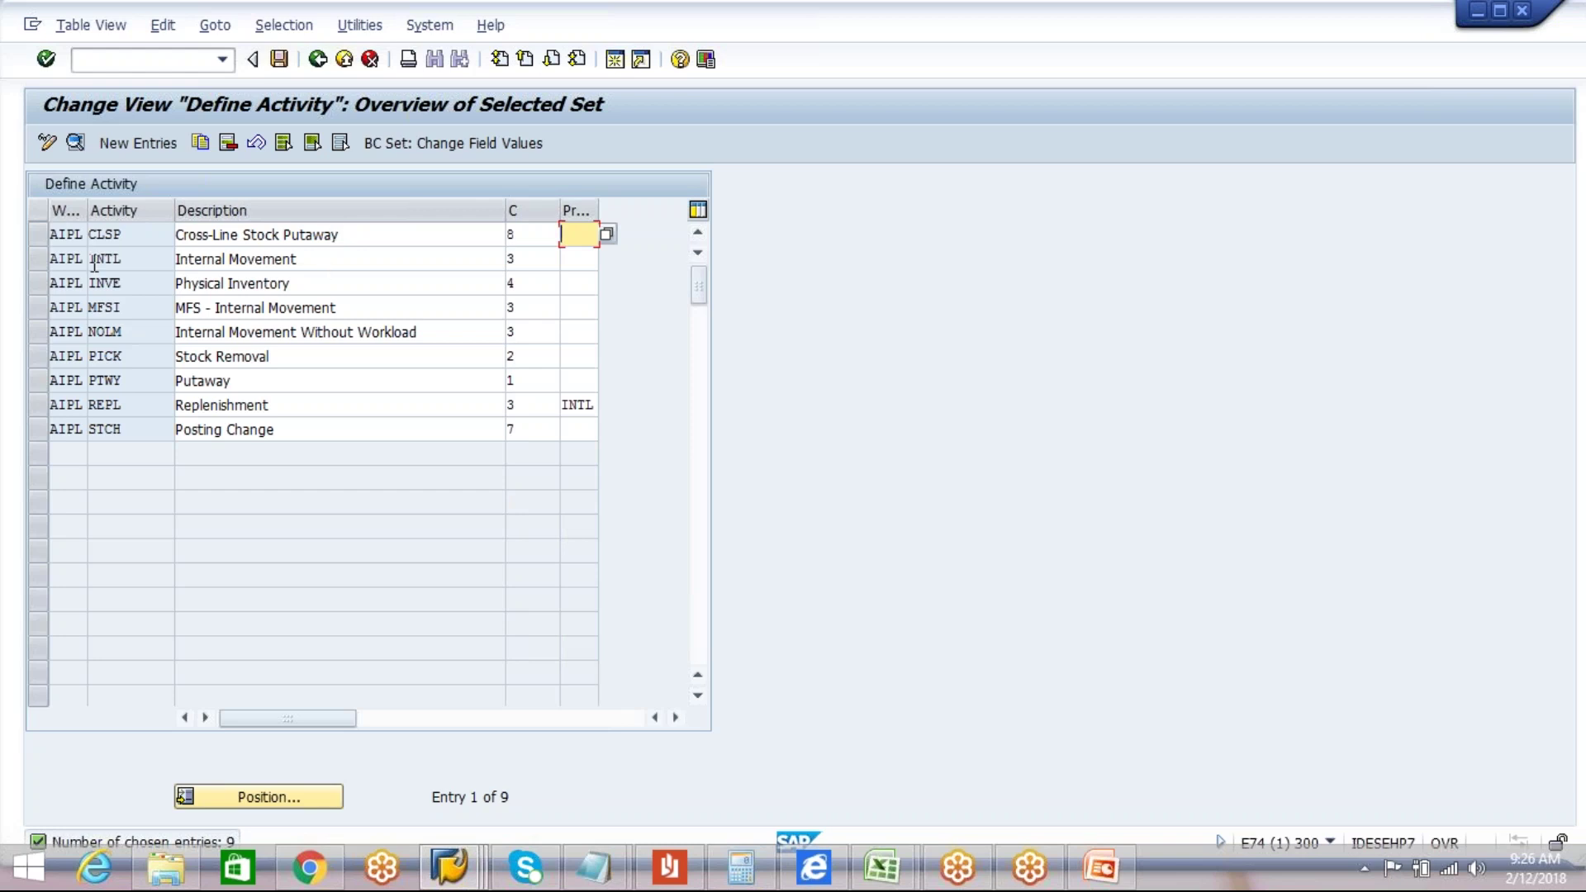
# Step: Select the AIPL activity rows from INTL Internal Movement through STCH Posting Change
pyautogui.click(36, 258)
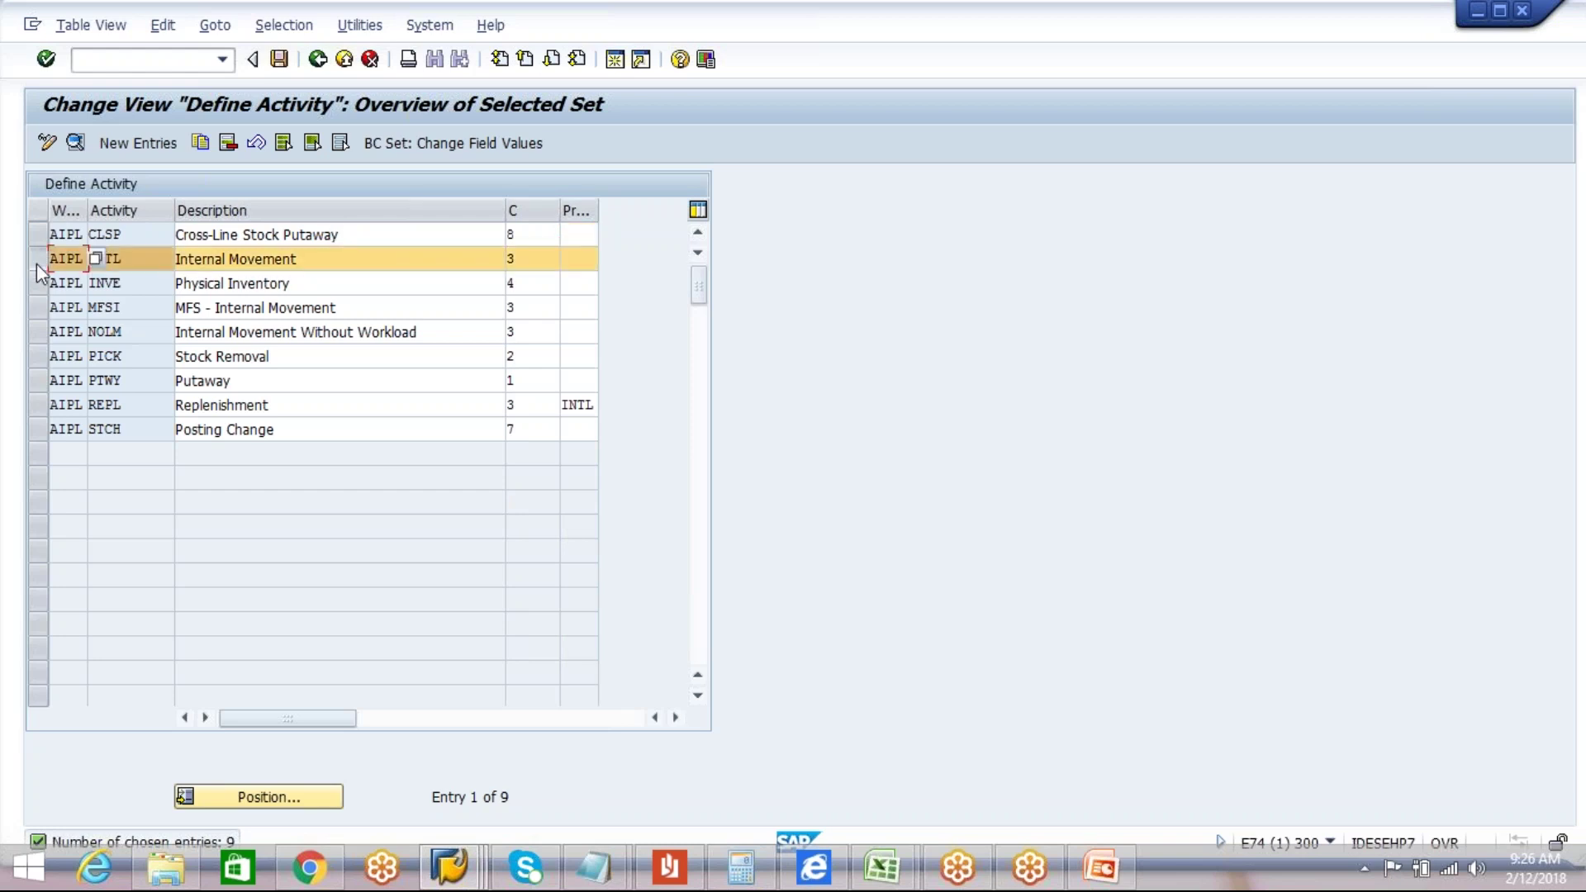
pyautogui.click(37, 281)
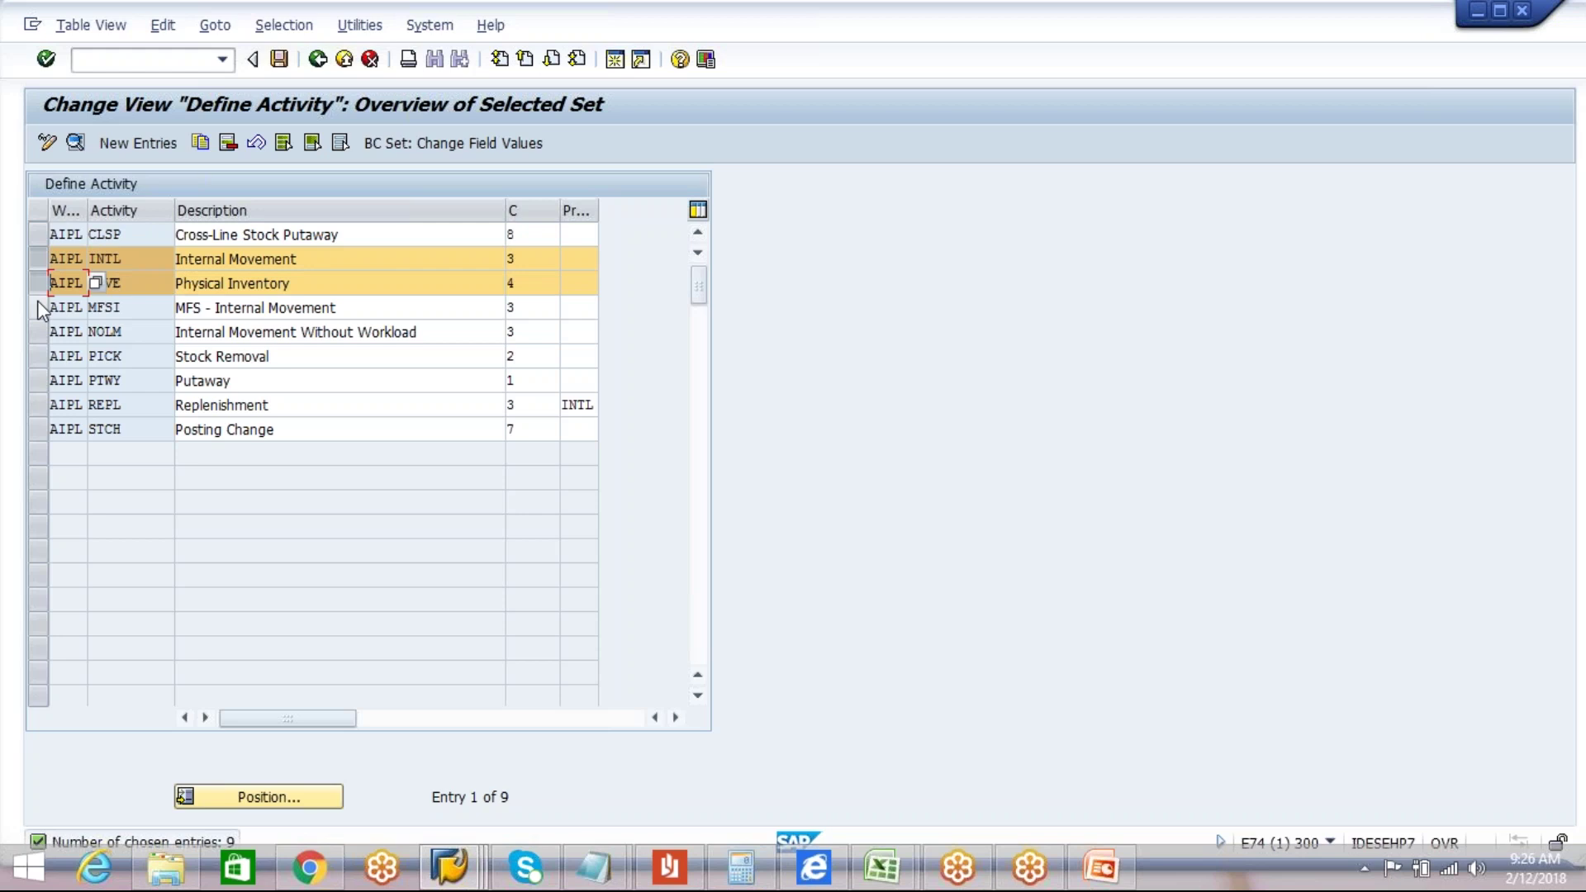
pyautogui.click(37, 307)
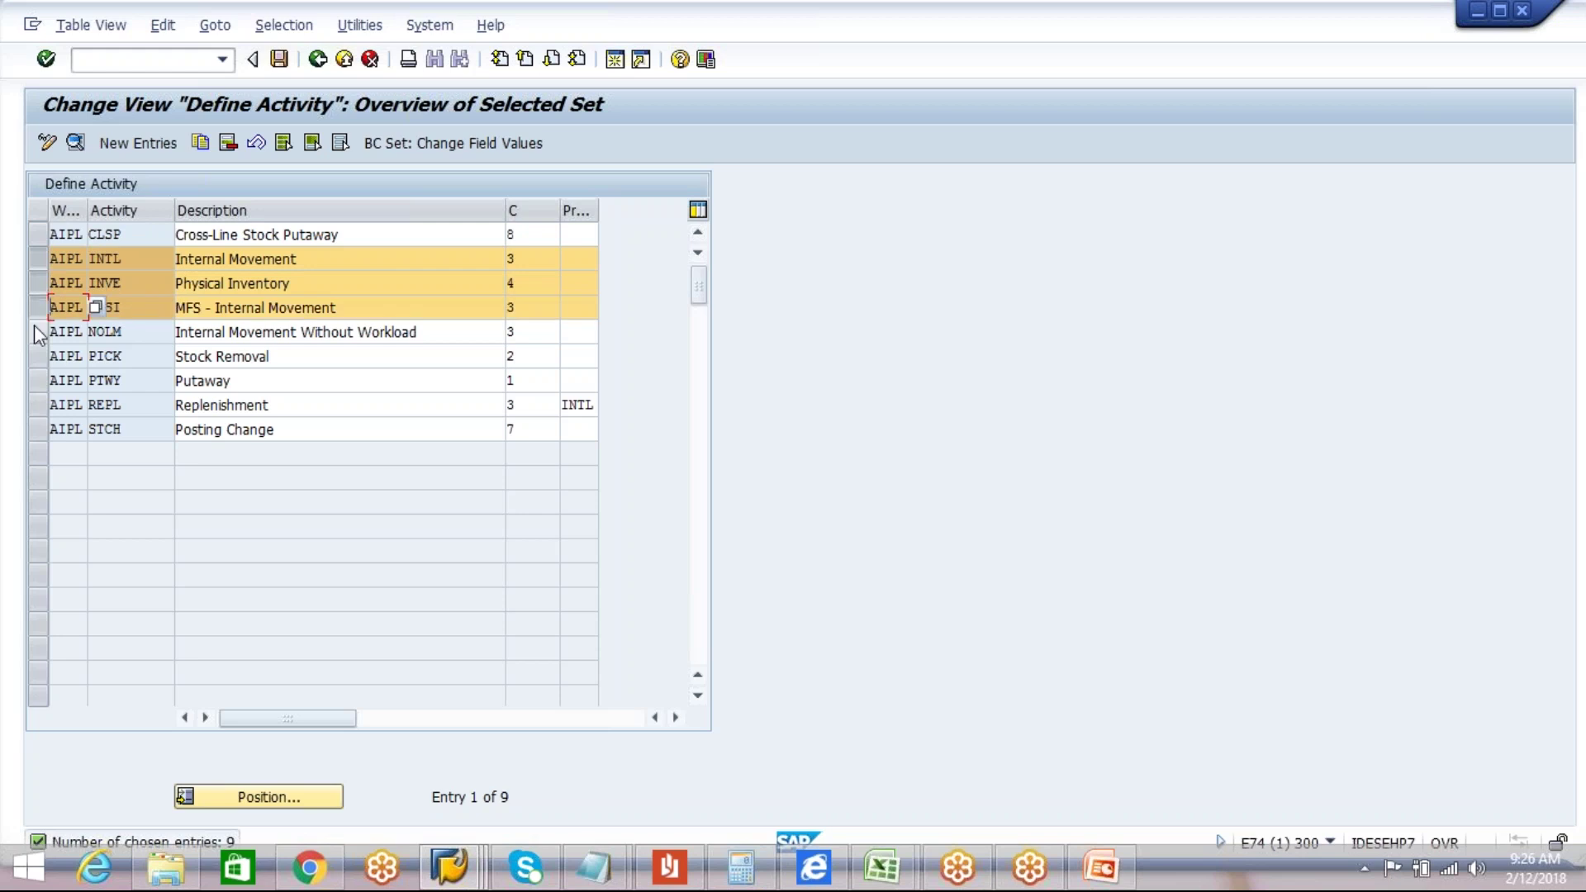
pyautogui.click(33, 327)
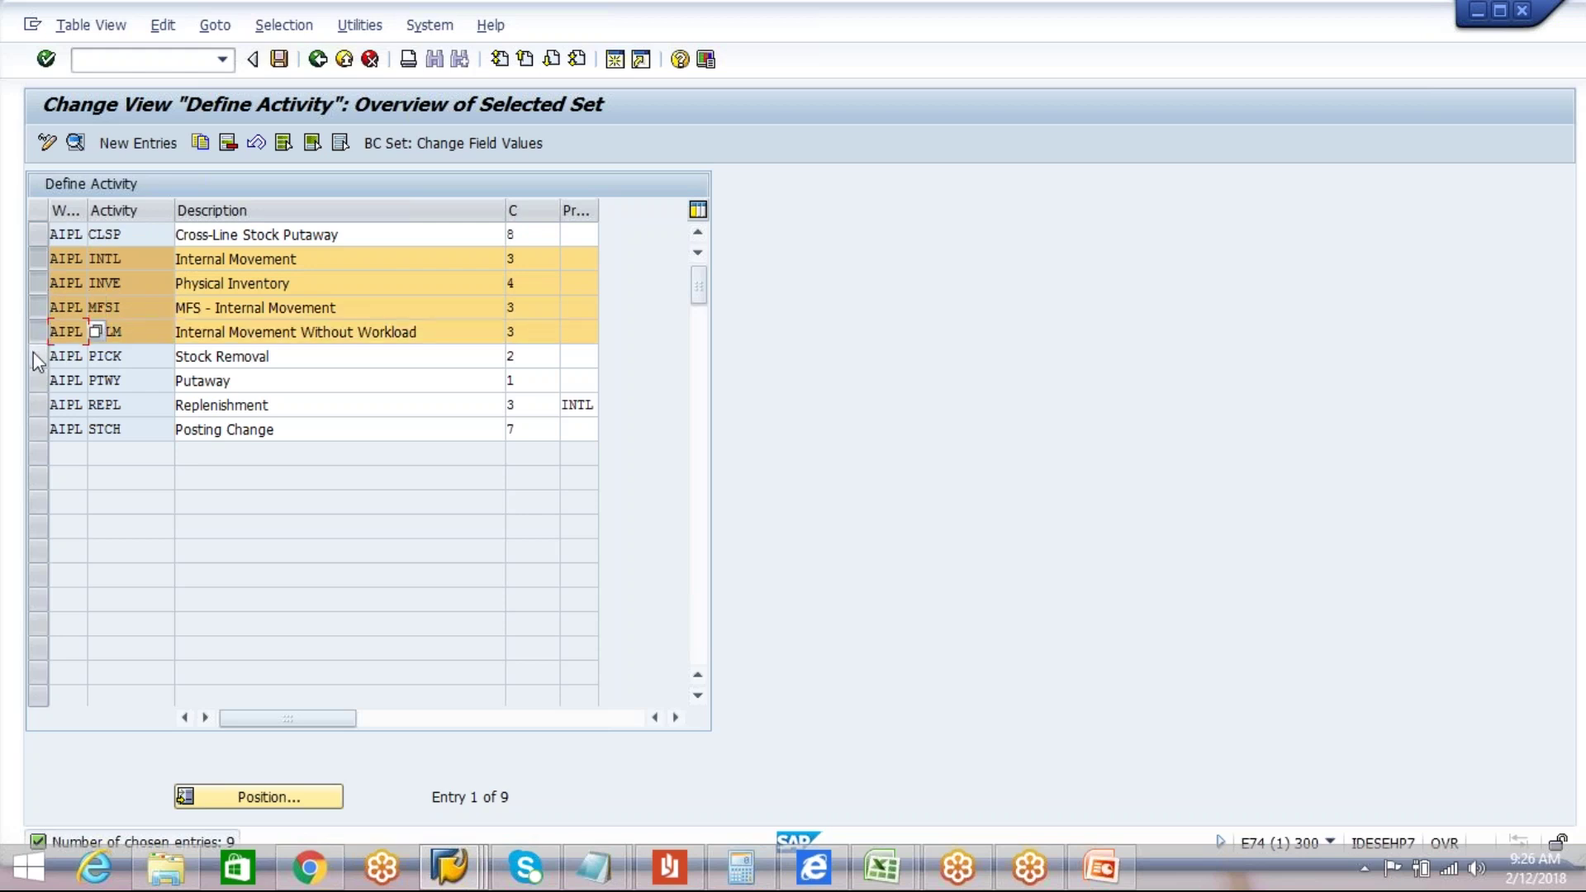
pyautogui.click(33, 350)
pyautogui.click(37, 381)
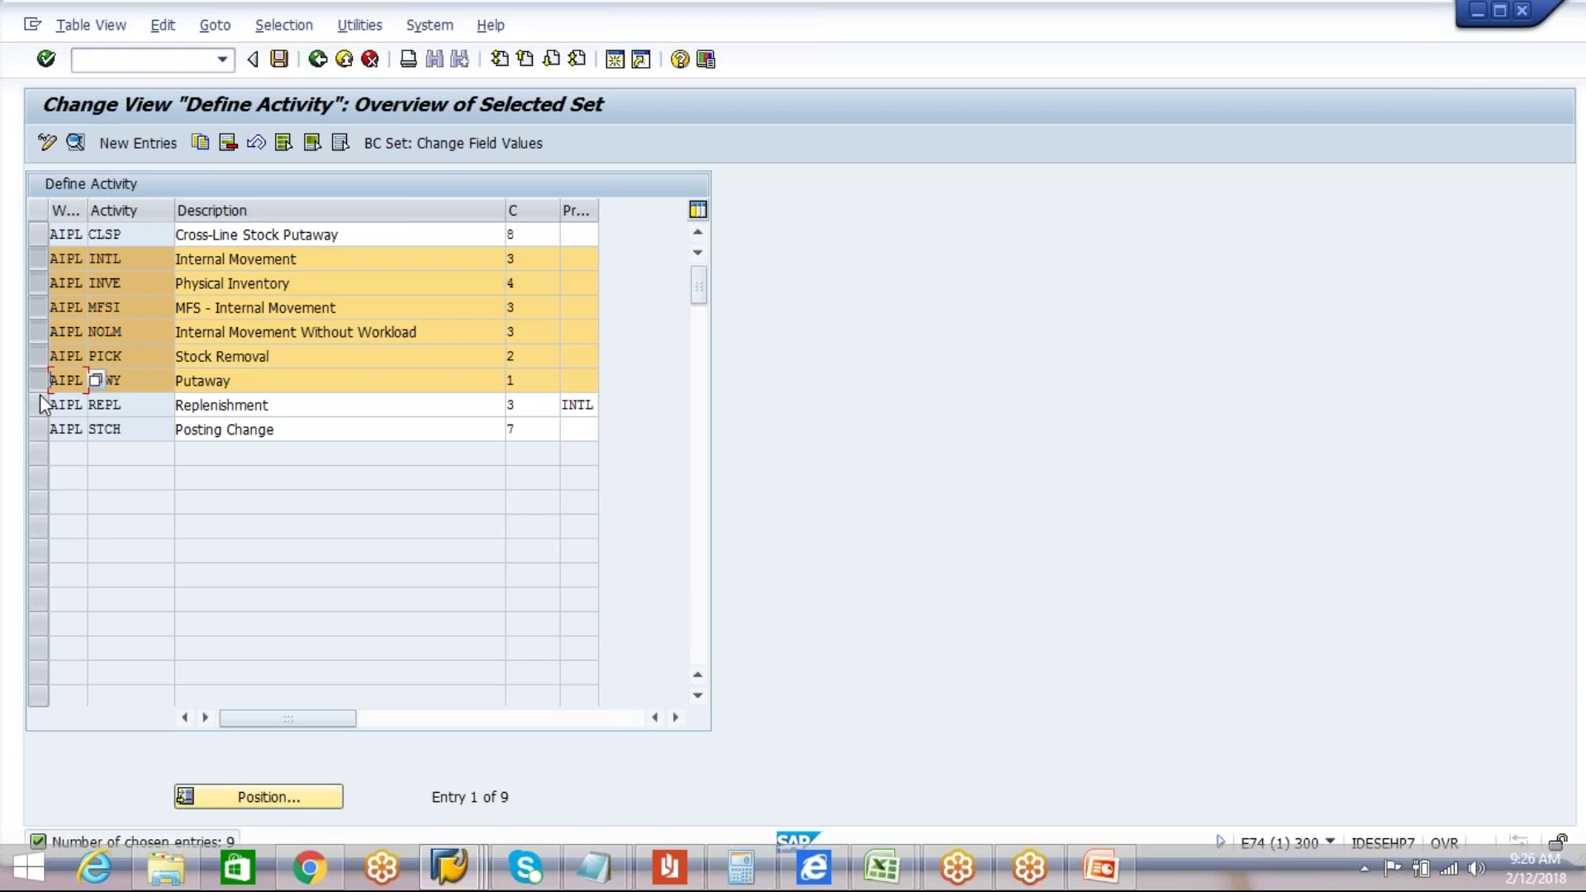
pyautogui.click(37, 405)
pyautogui.click(38, 429)
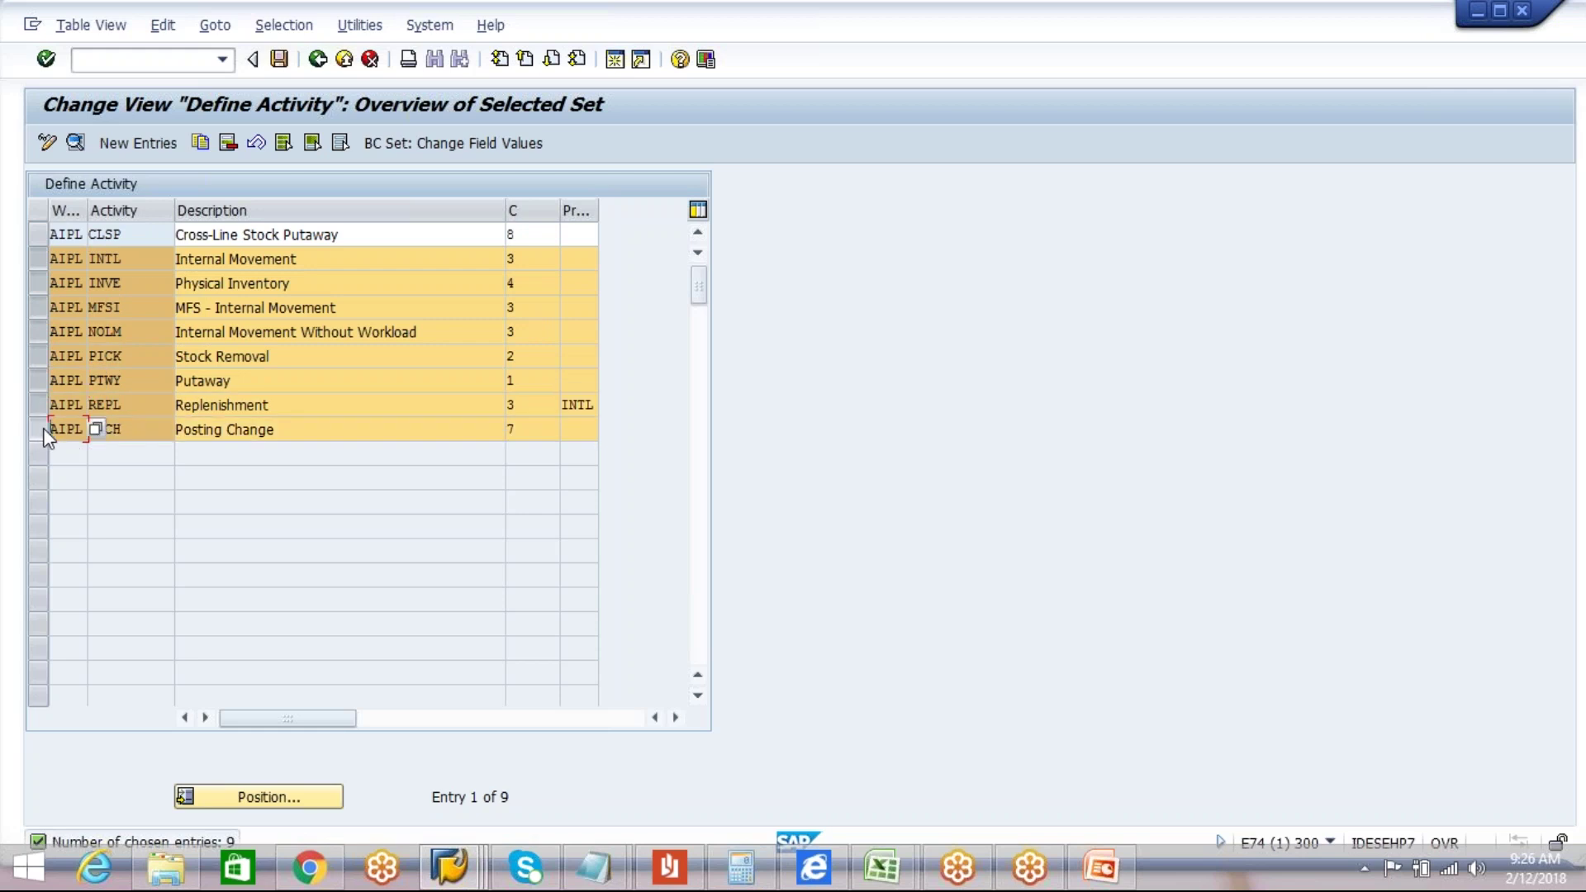
# Step: Examine the warehouse process categories available for the INTL activity without changing its assignment
pyautogui.click(552, 257)
pyautogui.click(568, 259)
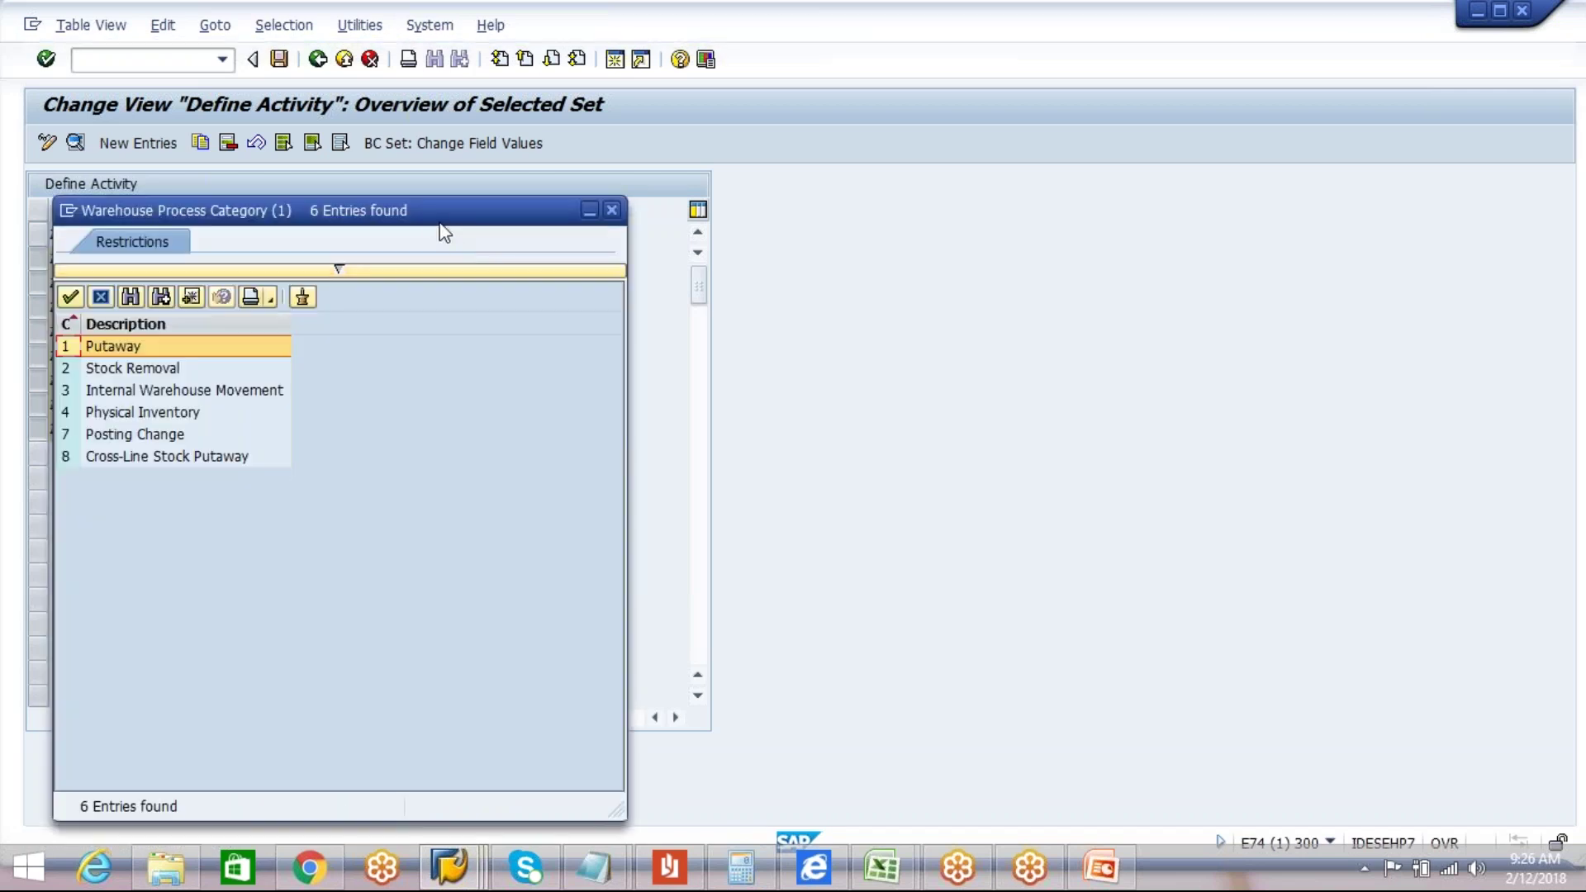
pyautogui.moveTo(439, 223); pyautogui.dragTo(1082, 138)
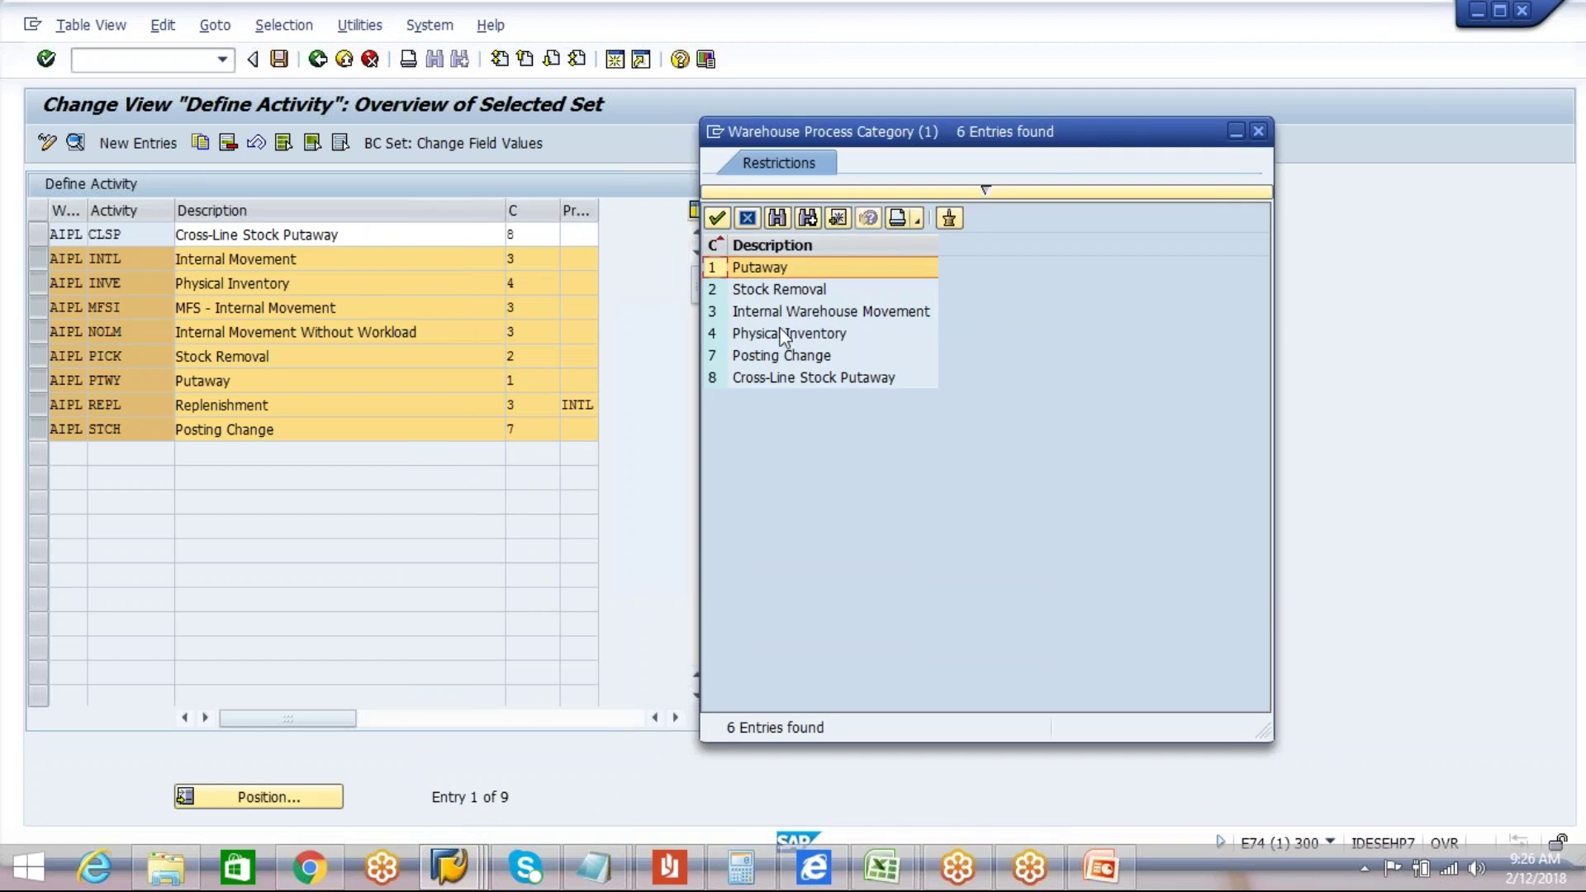
pyautogui.click(804, 318)
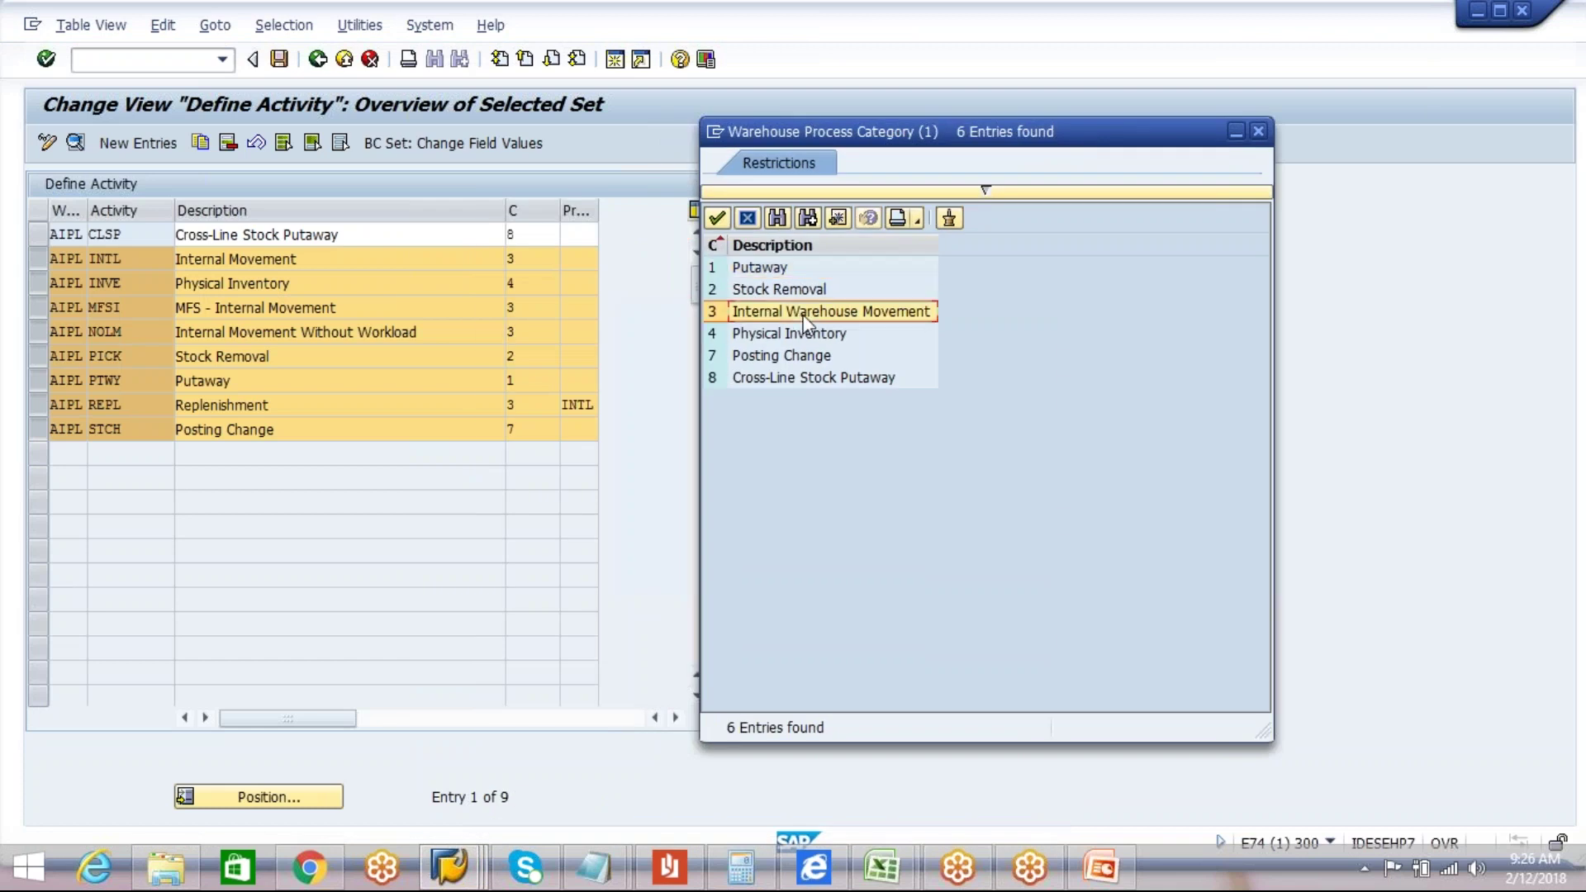
pyautogui.click(799, 337)
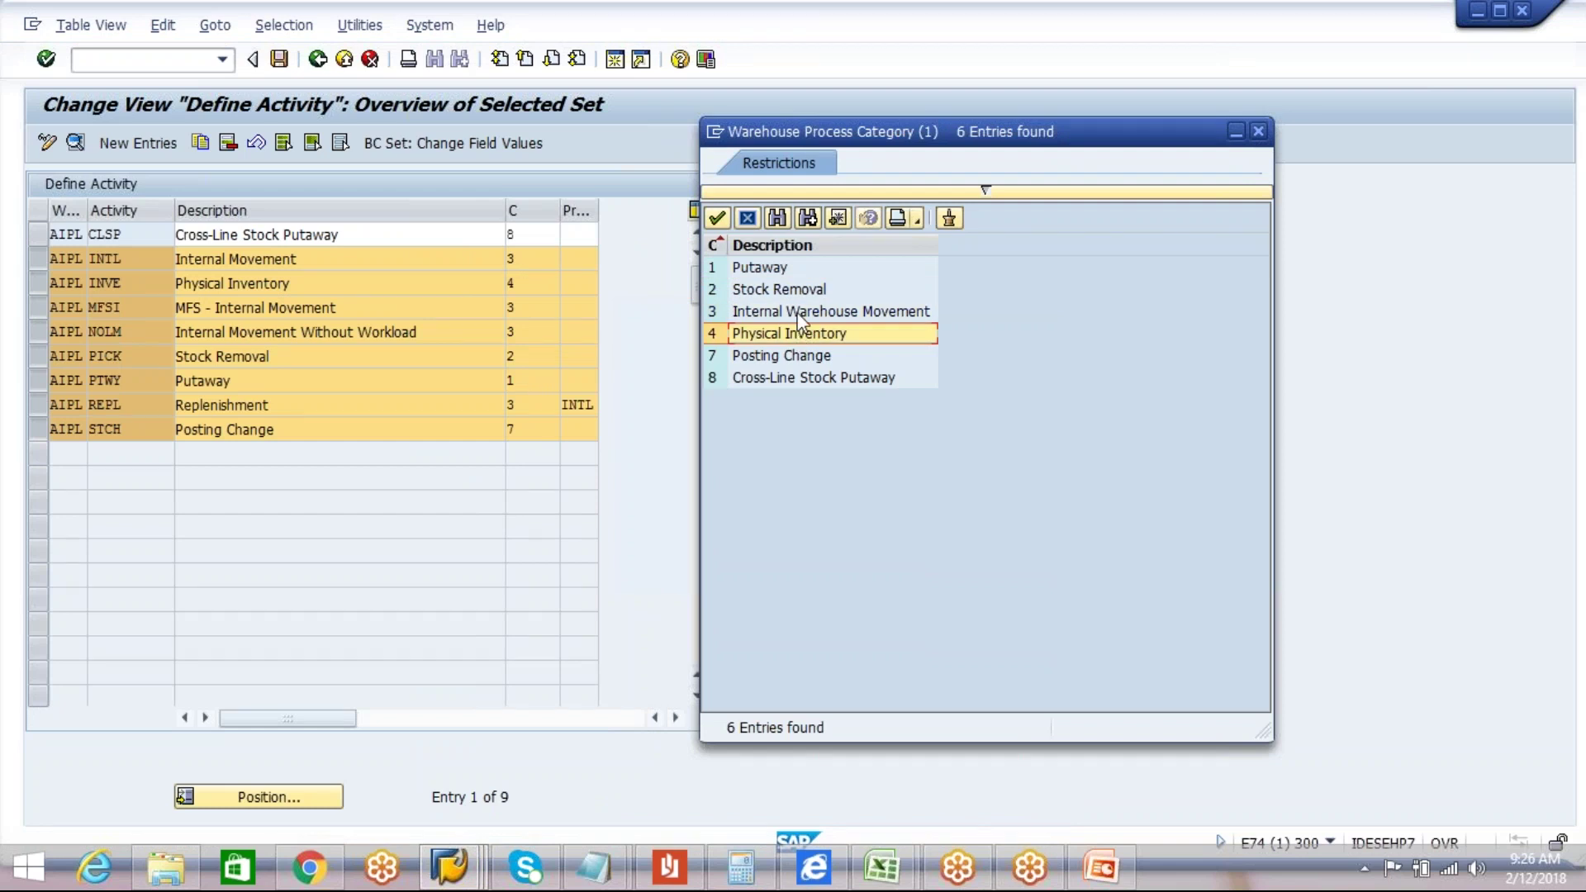
pyautogui.click(799, 313)
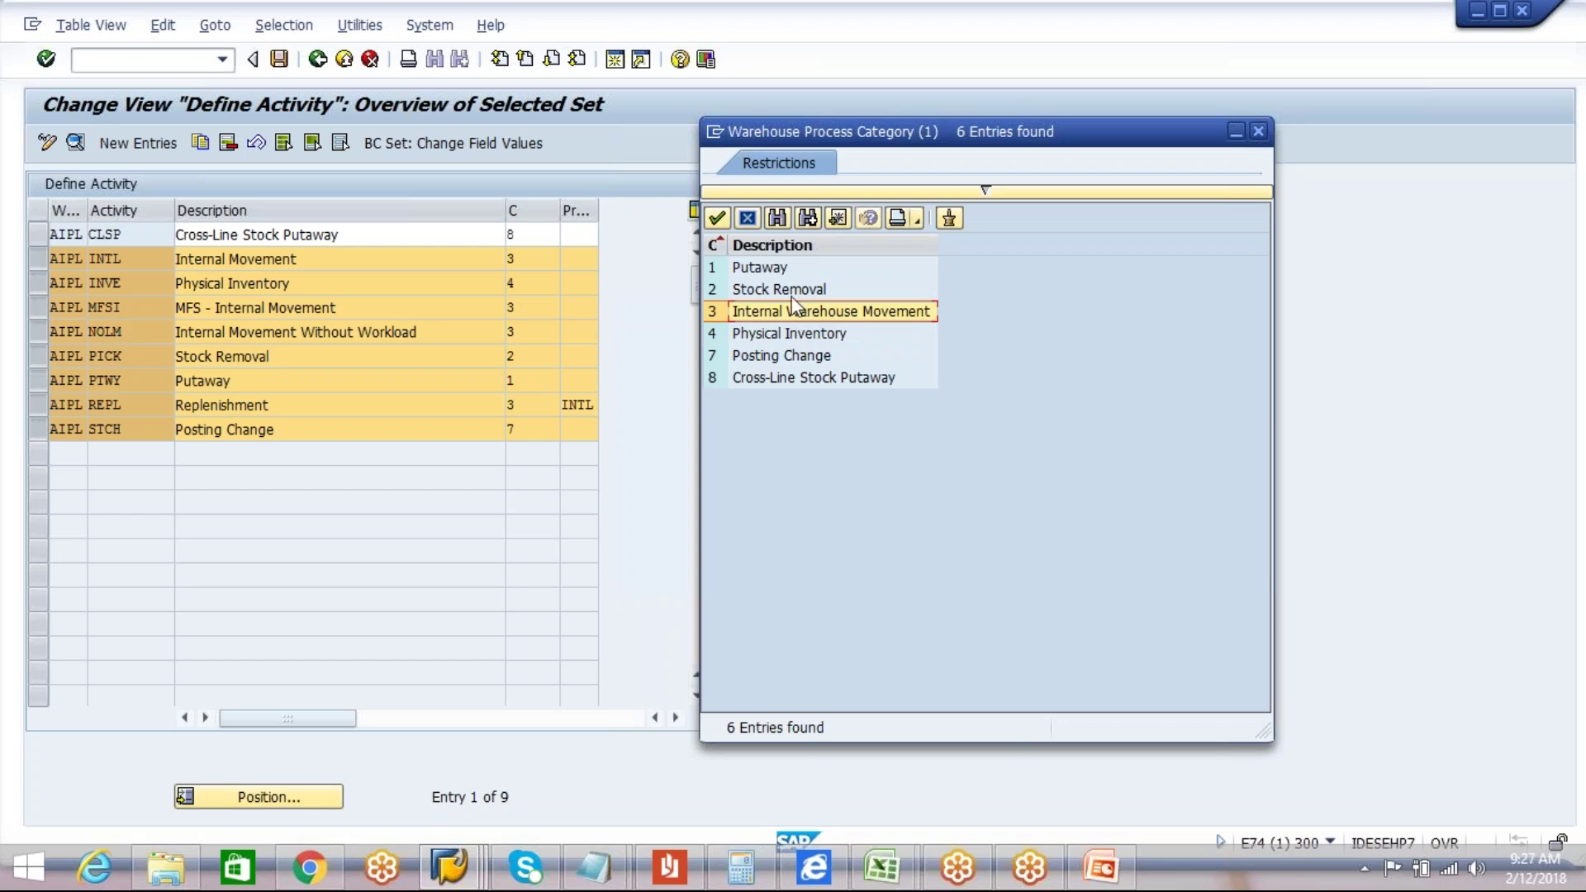
pyautogui.click(791, 293)
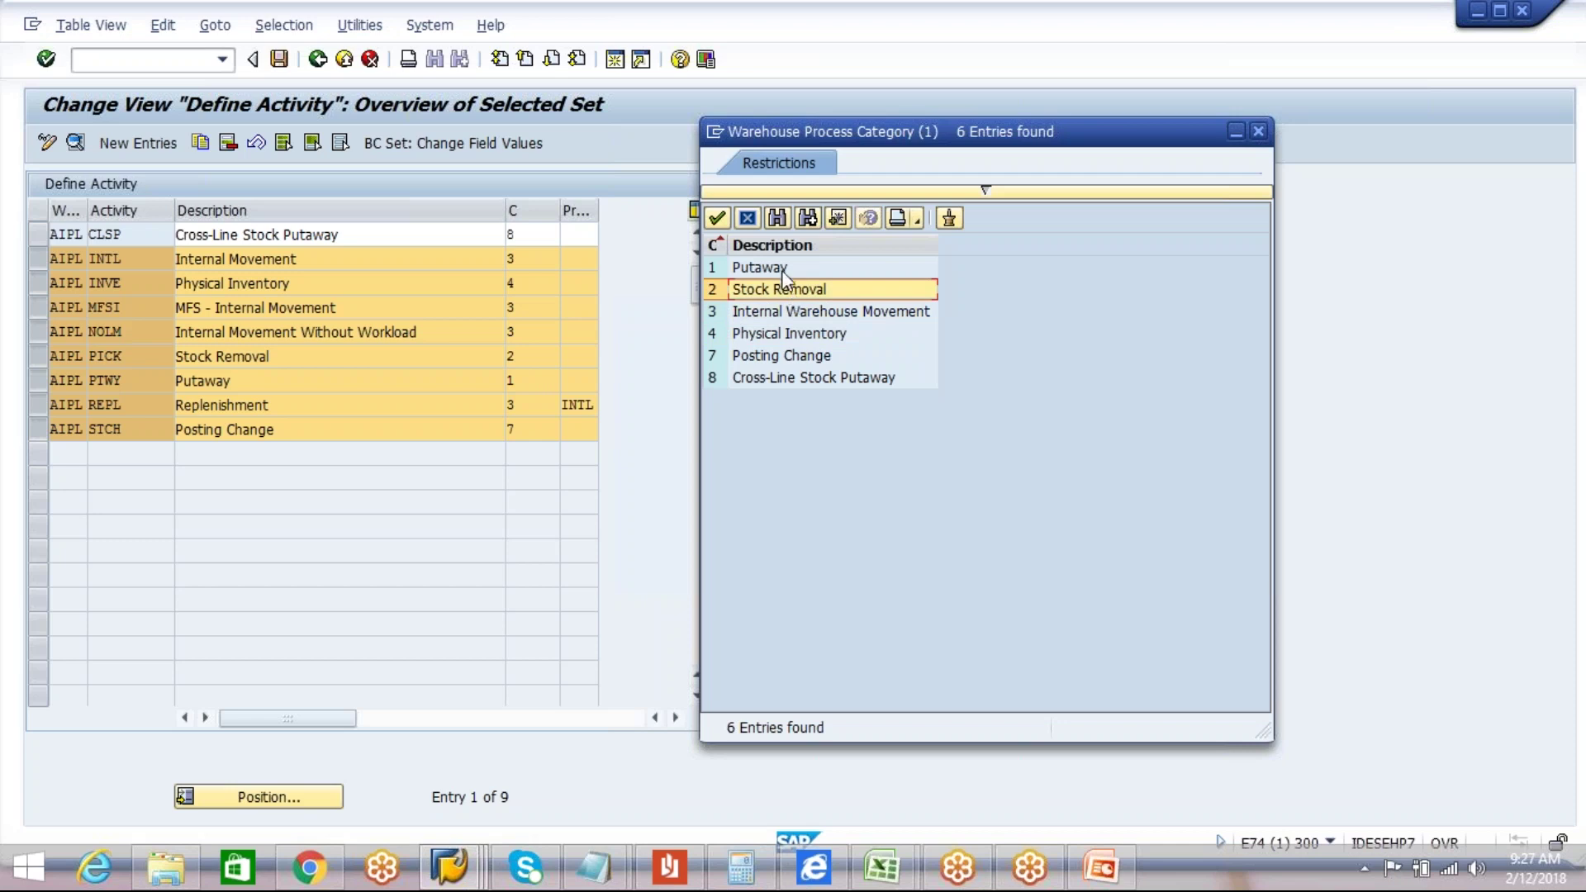
pyautogui.click(783, 271)
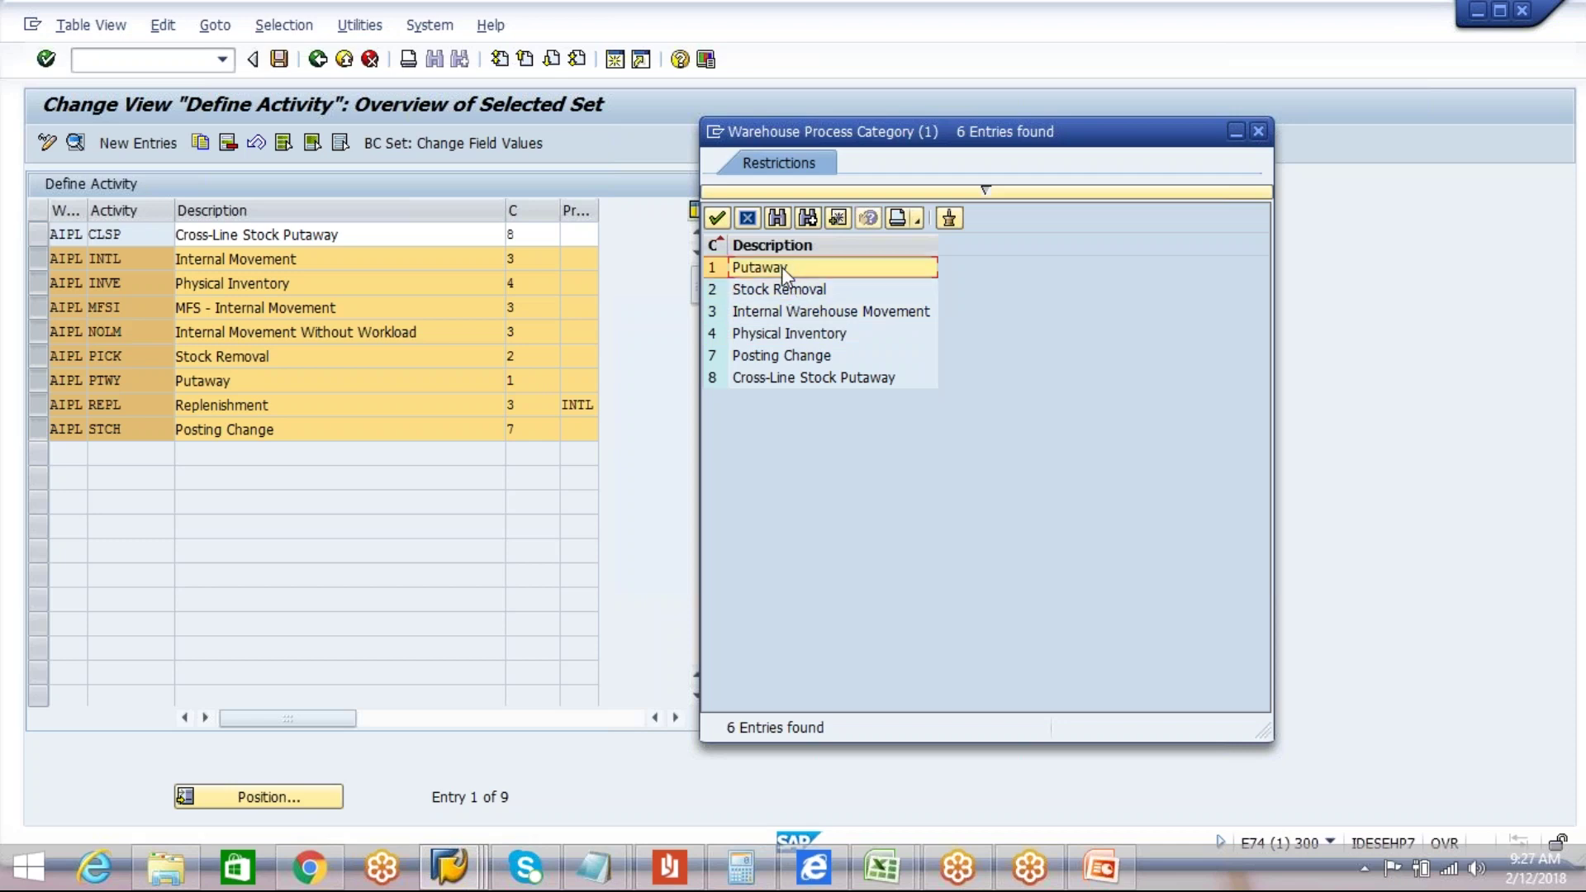
pyautogui.click(783, 312)
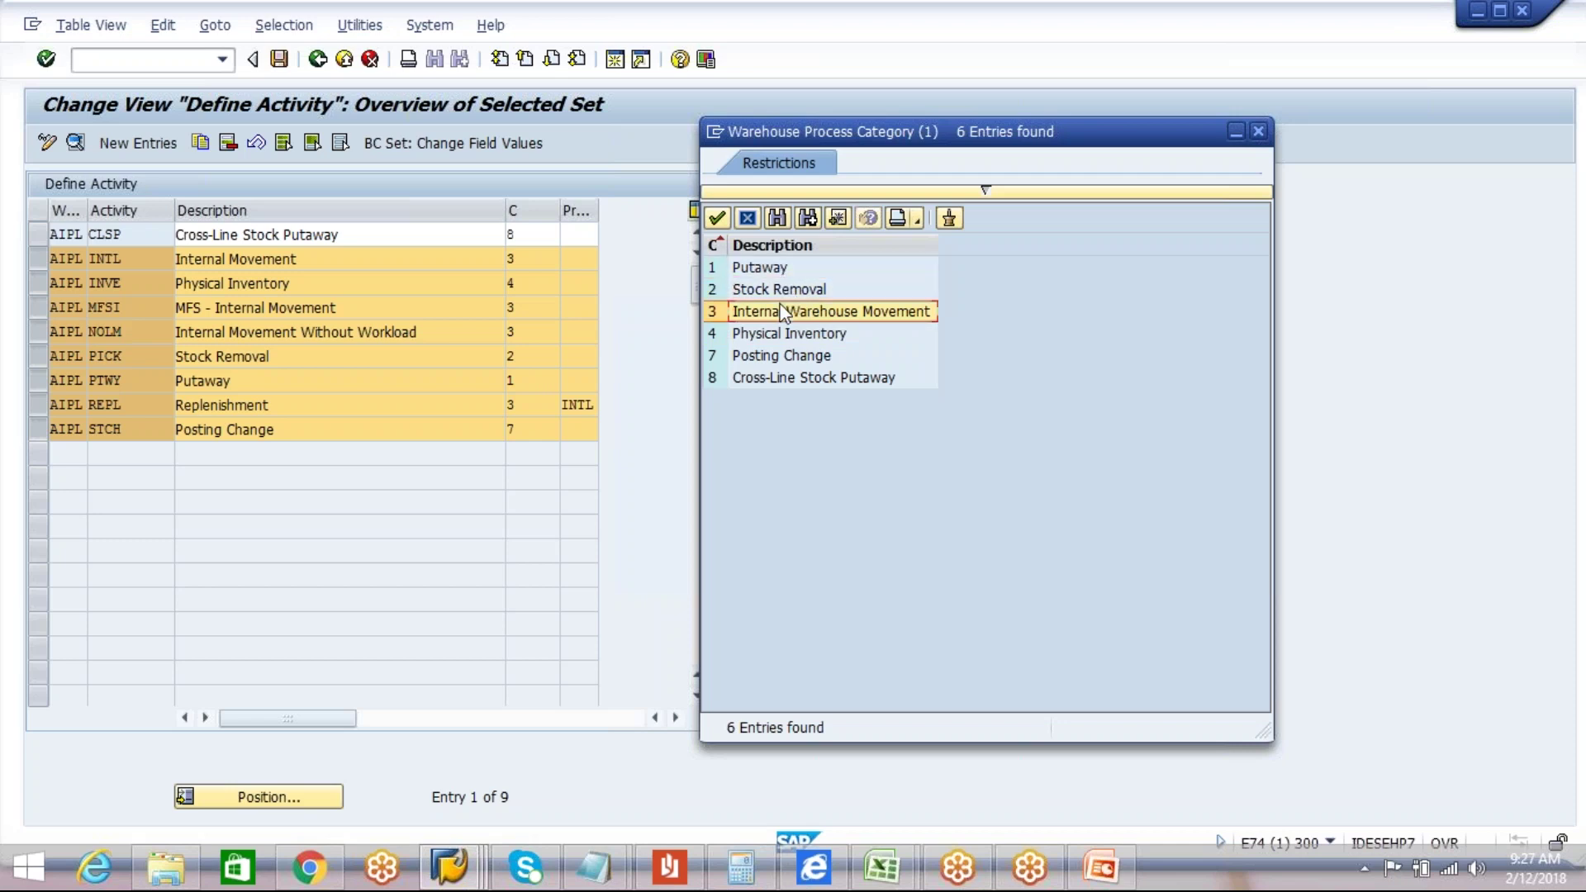
pyautogui.click(784, 359)
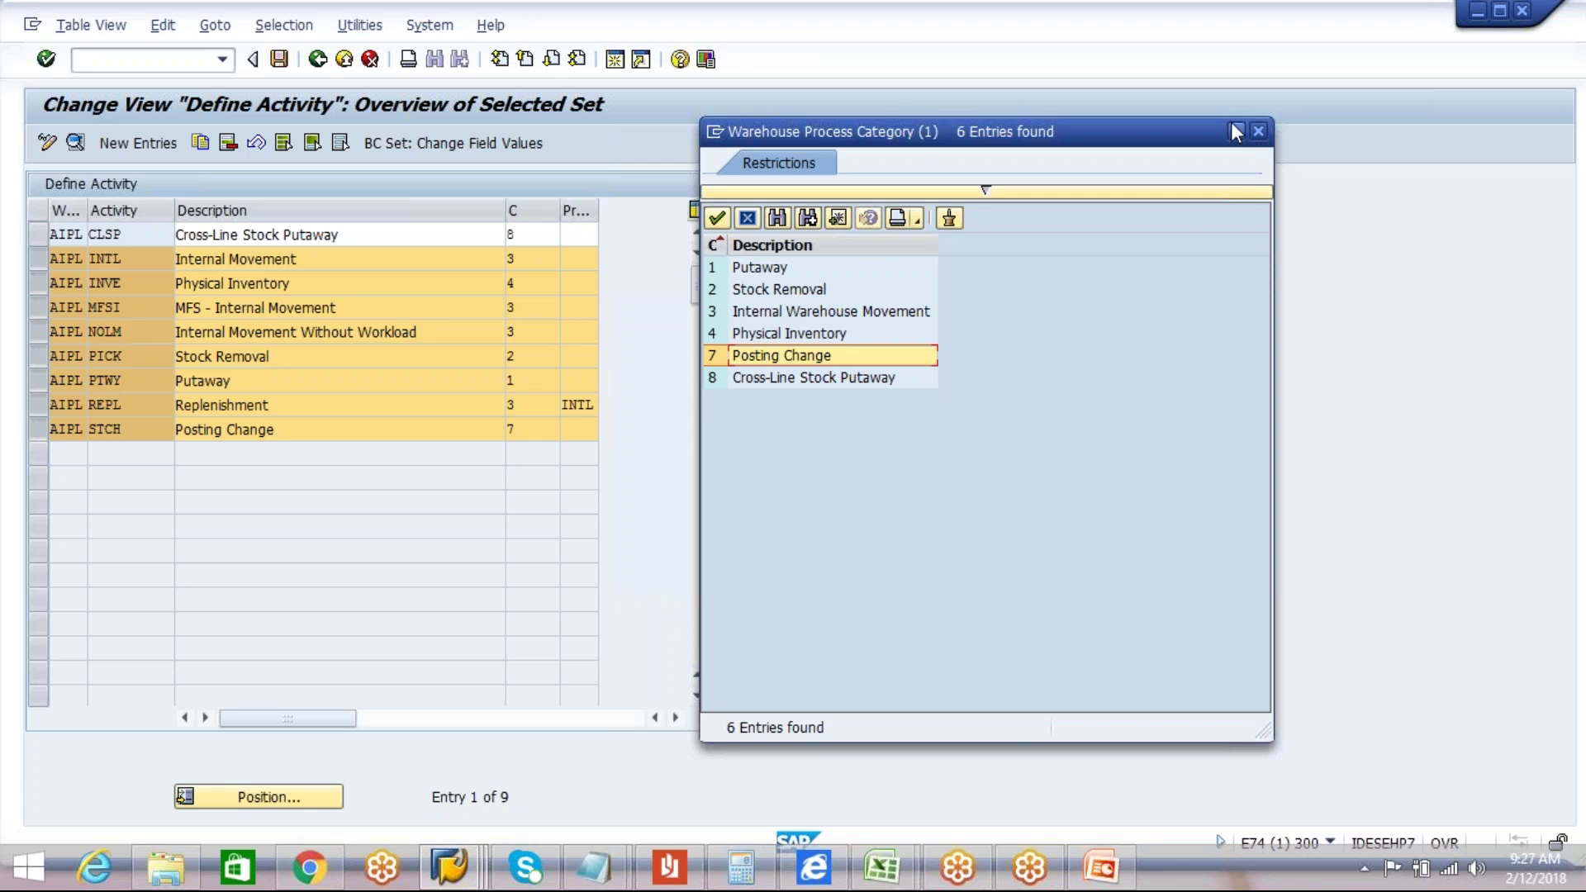
pyautogui.click(1256, 130)
# Step: Clear the selection of the activity rows from INTL through STCH
pyautogui.click(36, 258)
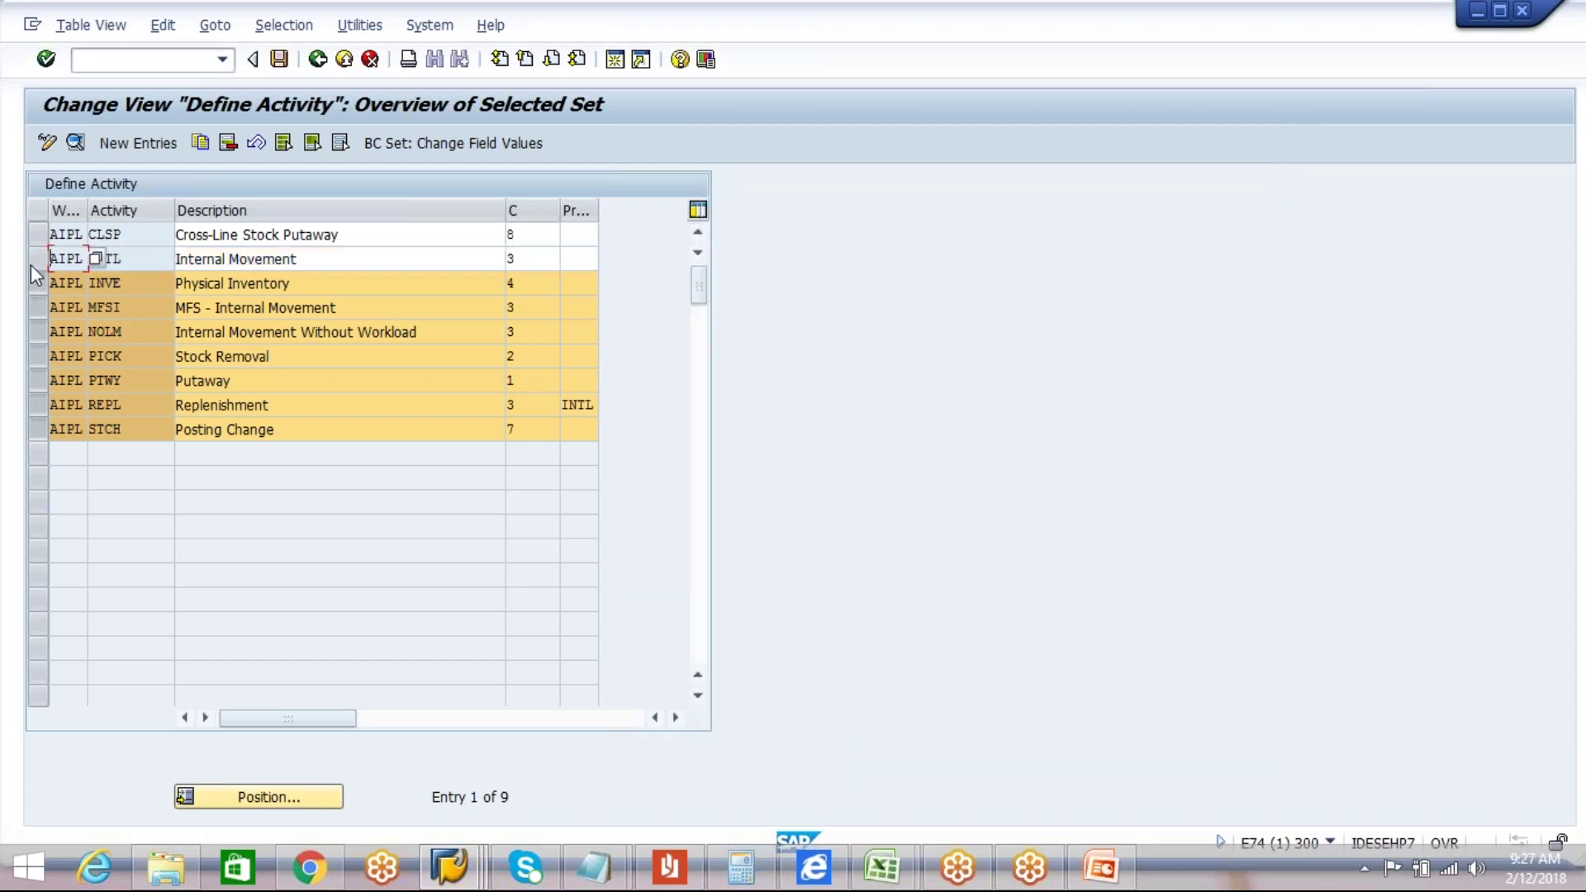
pyautogui.click(36, 283)
pyautogui.click(36, 305)
pyautogui.click(36, 331)
pyautogui.click(35, 356)
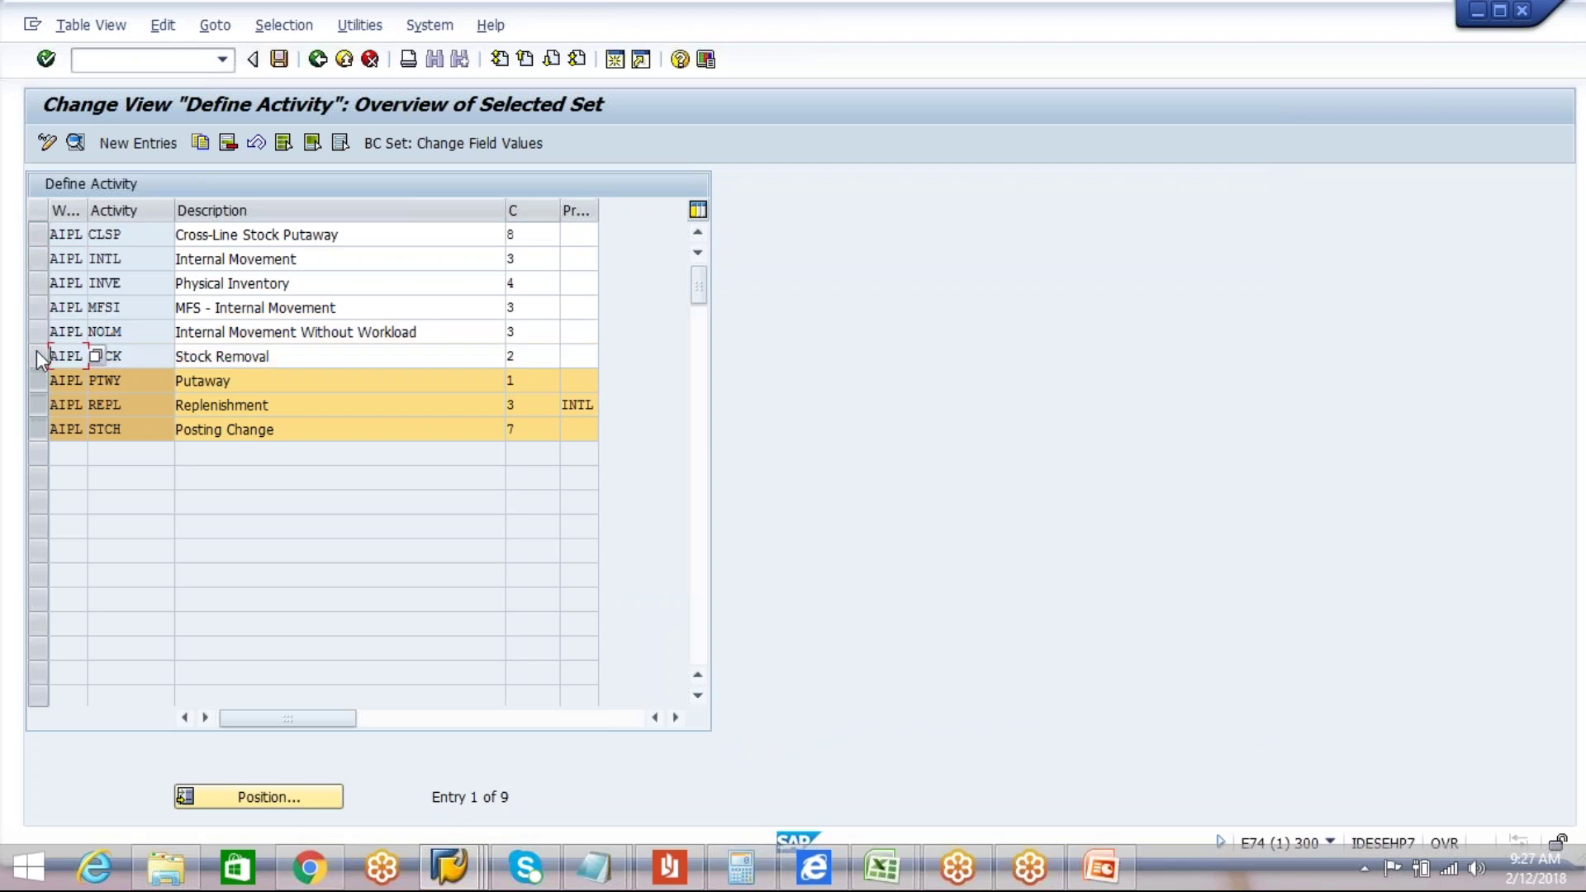
pyautogui.click(33, 380)
pyautogui.click(31, 404)
pyautogui.click(33, 429)
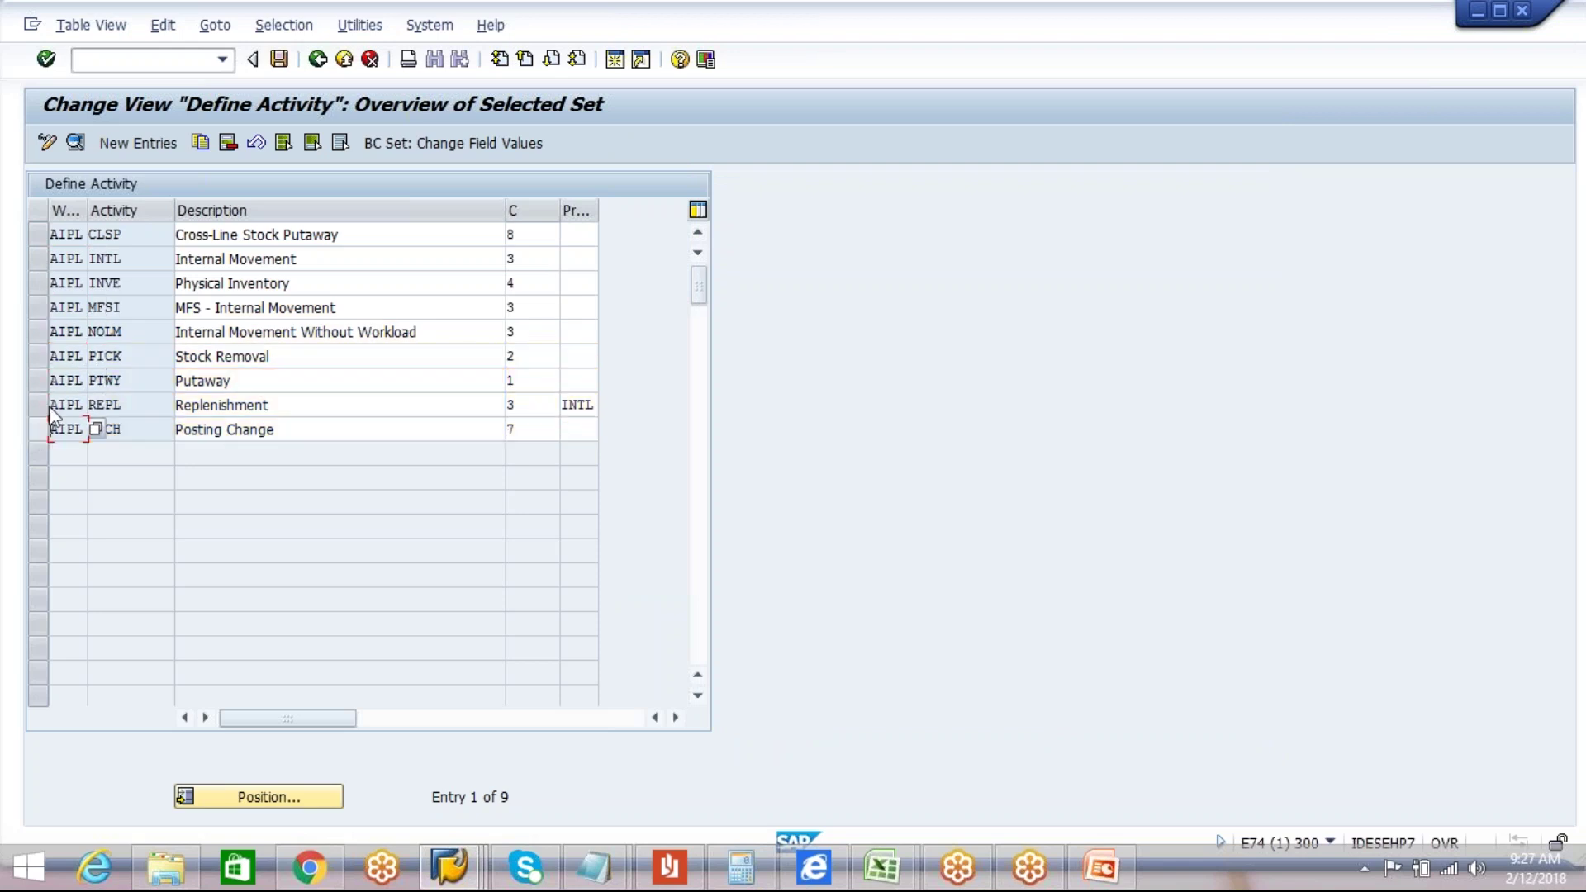
# Step: Create a new activity entry for warehouse AIPL with activity code CLEA and description BIN-CLEANING
pyautogui.click(165, 152)
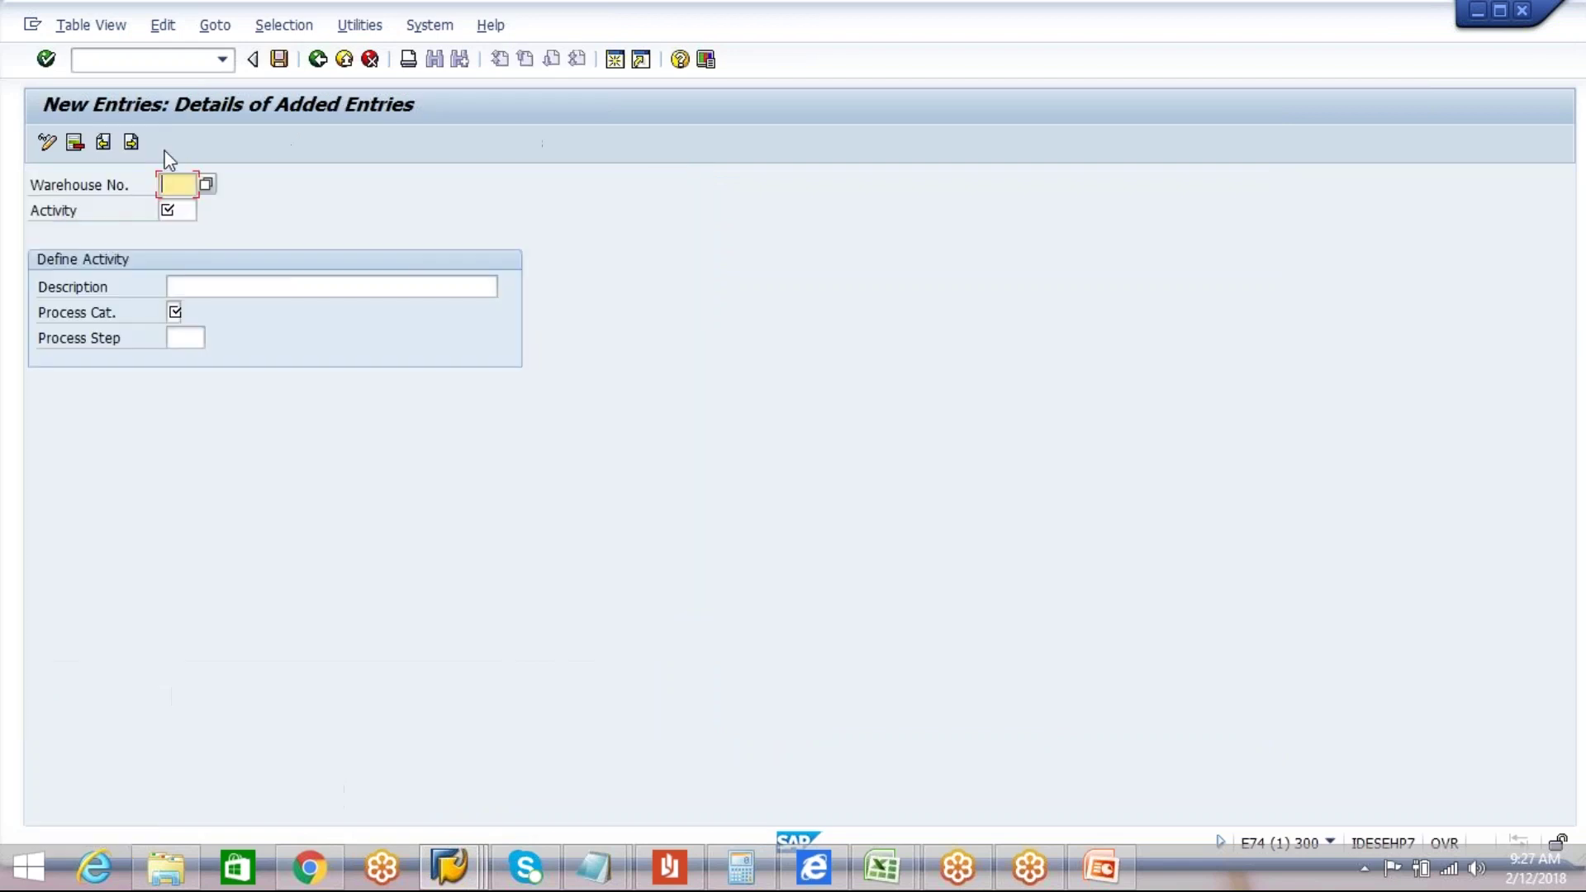
pyautogui.write('AIPL')
pyautogui.click(186, 213)
pyautogui.write('C')
pyautogui.write('LEN')
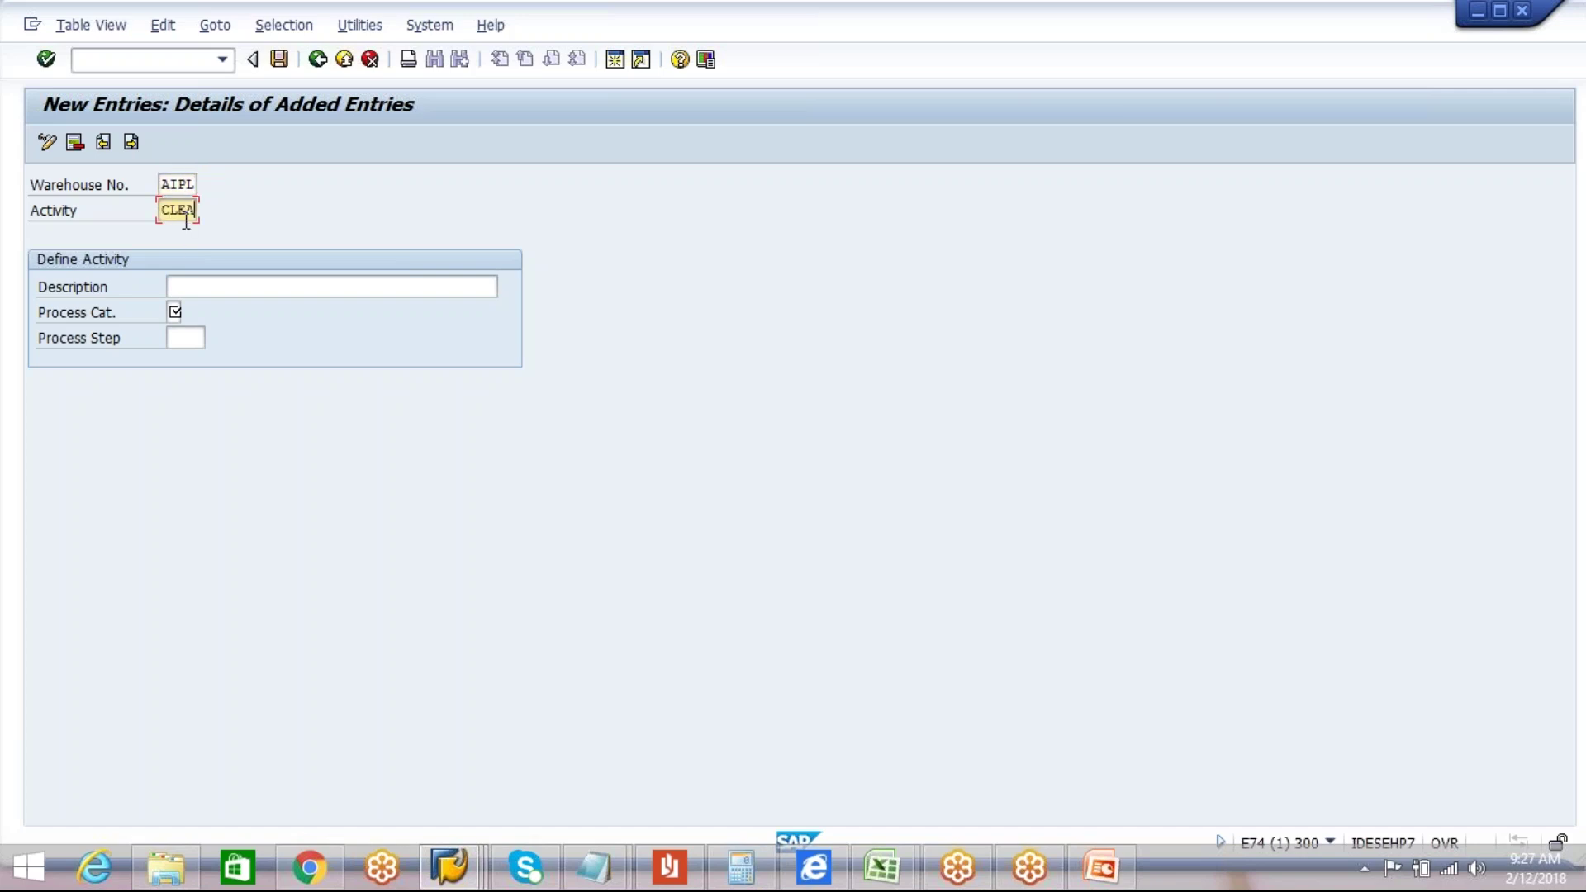
pyautogui.click(210, 288)
pyautogui.write('BIN-CLE')
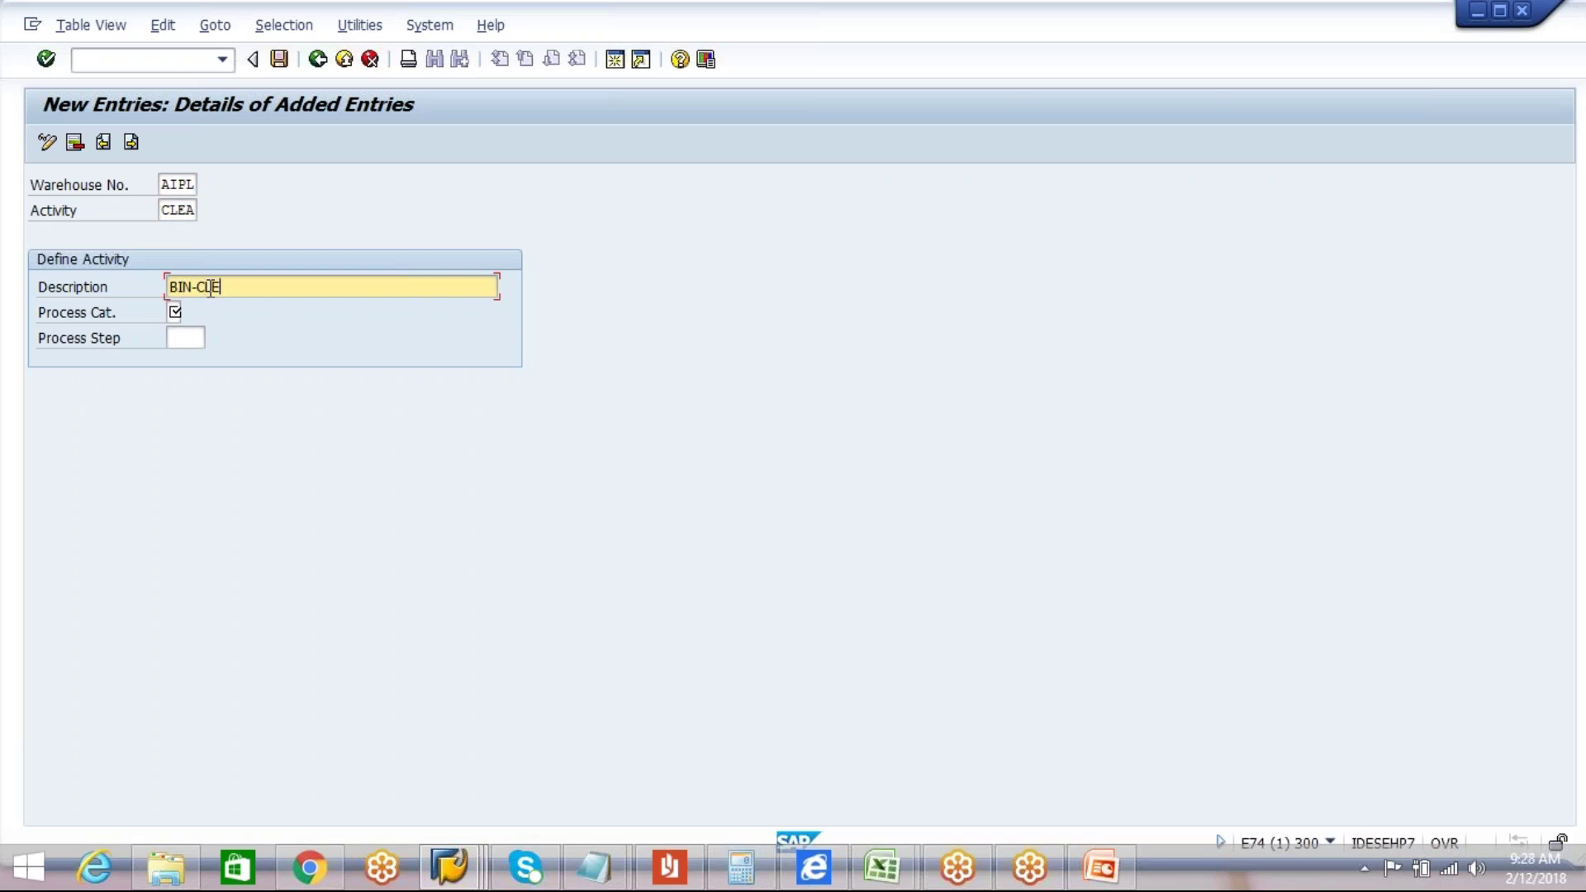
pyautogui.write('ANING')
# Step: Assign process category 3 Internal Warehouse Movement to the CLEA activity, save the entry and return to the activity overview
pyautogui.click(175, 312)
pyautogui.click(190, 314)
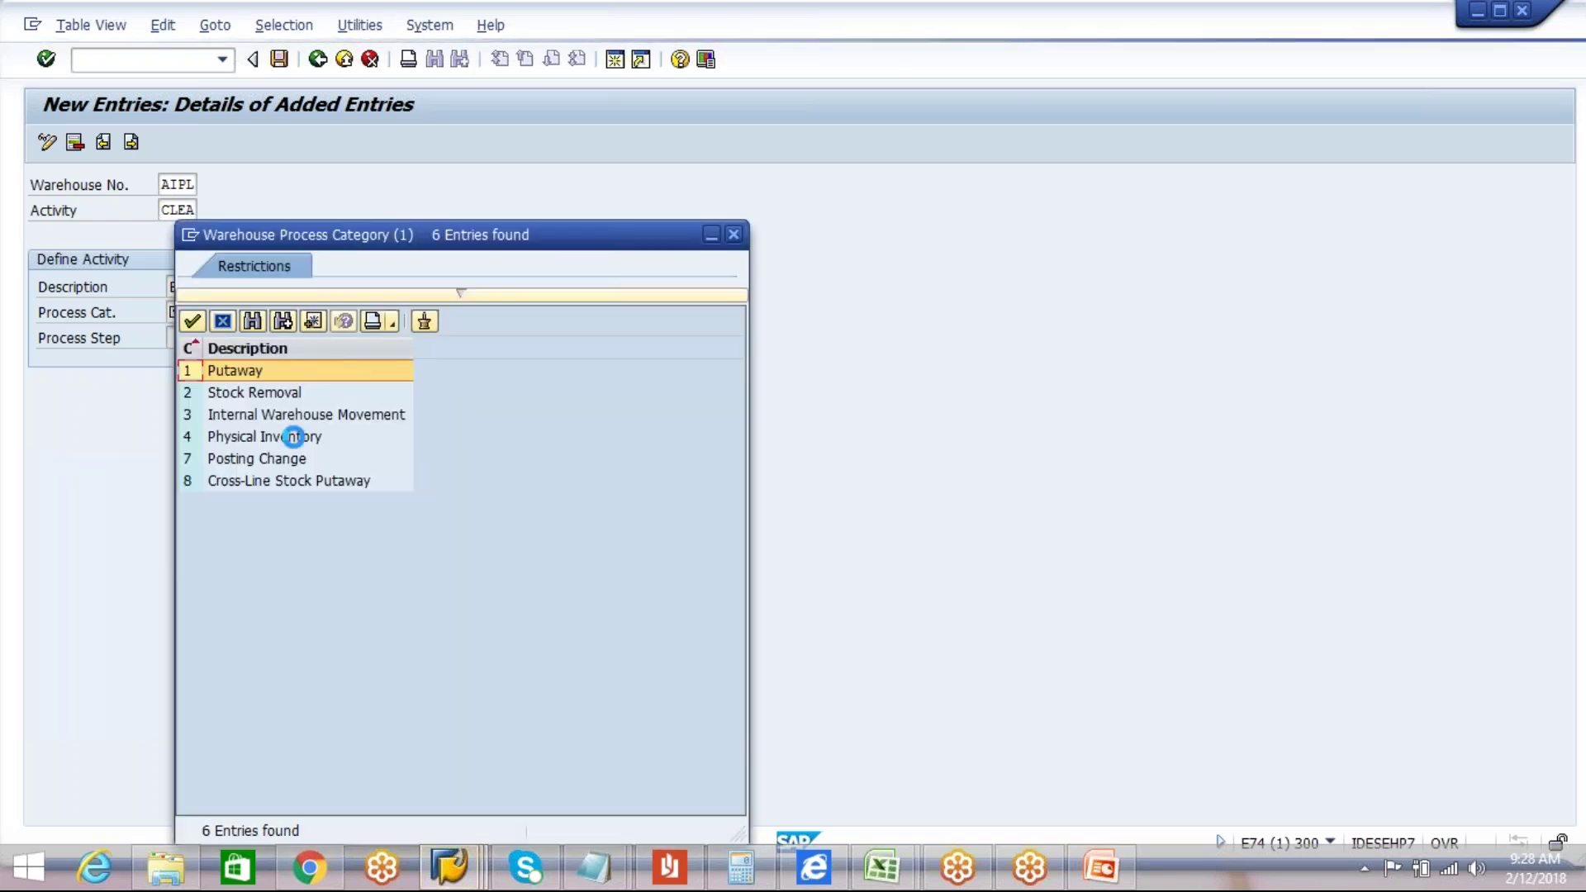
pyautogui.doubleClick(355, 414)
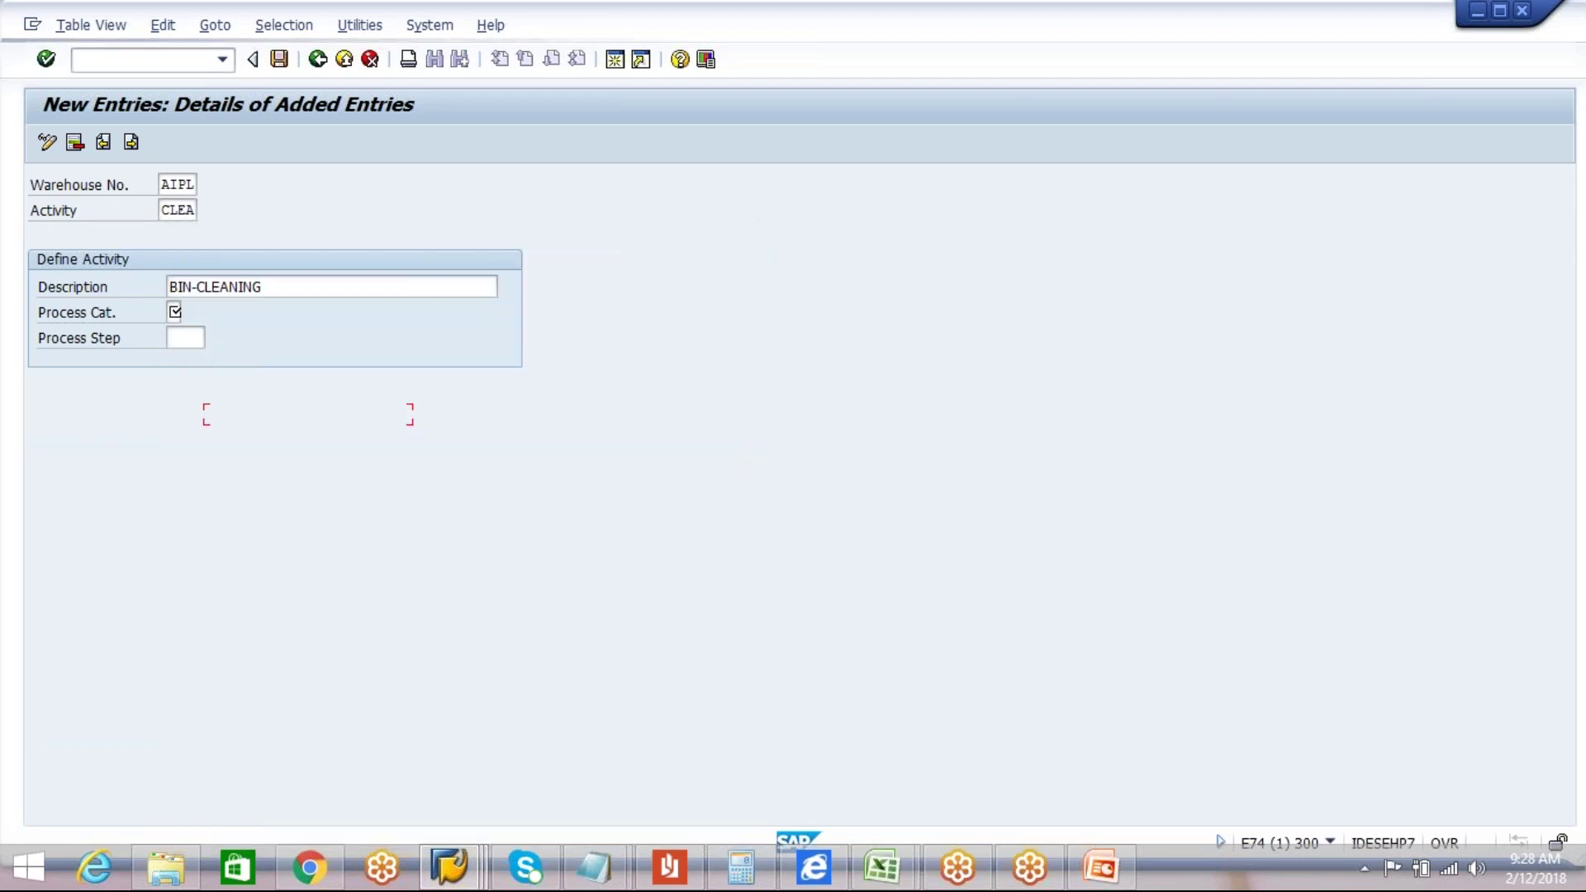
pyautogui.click(279, 58)
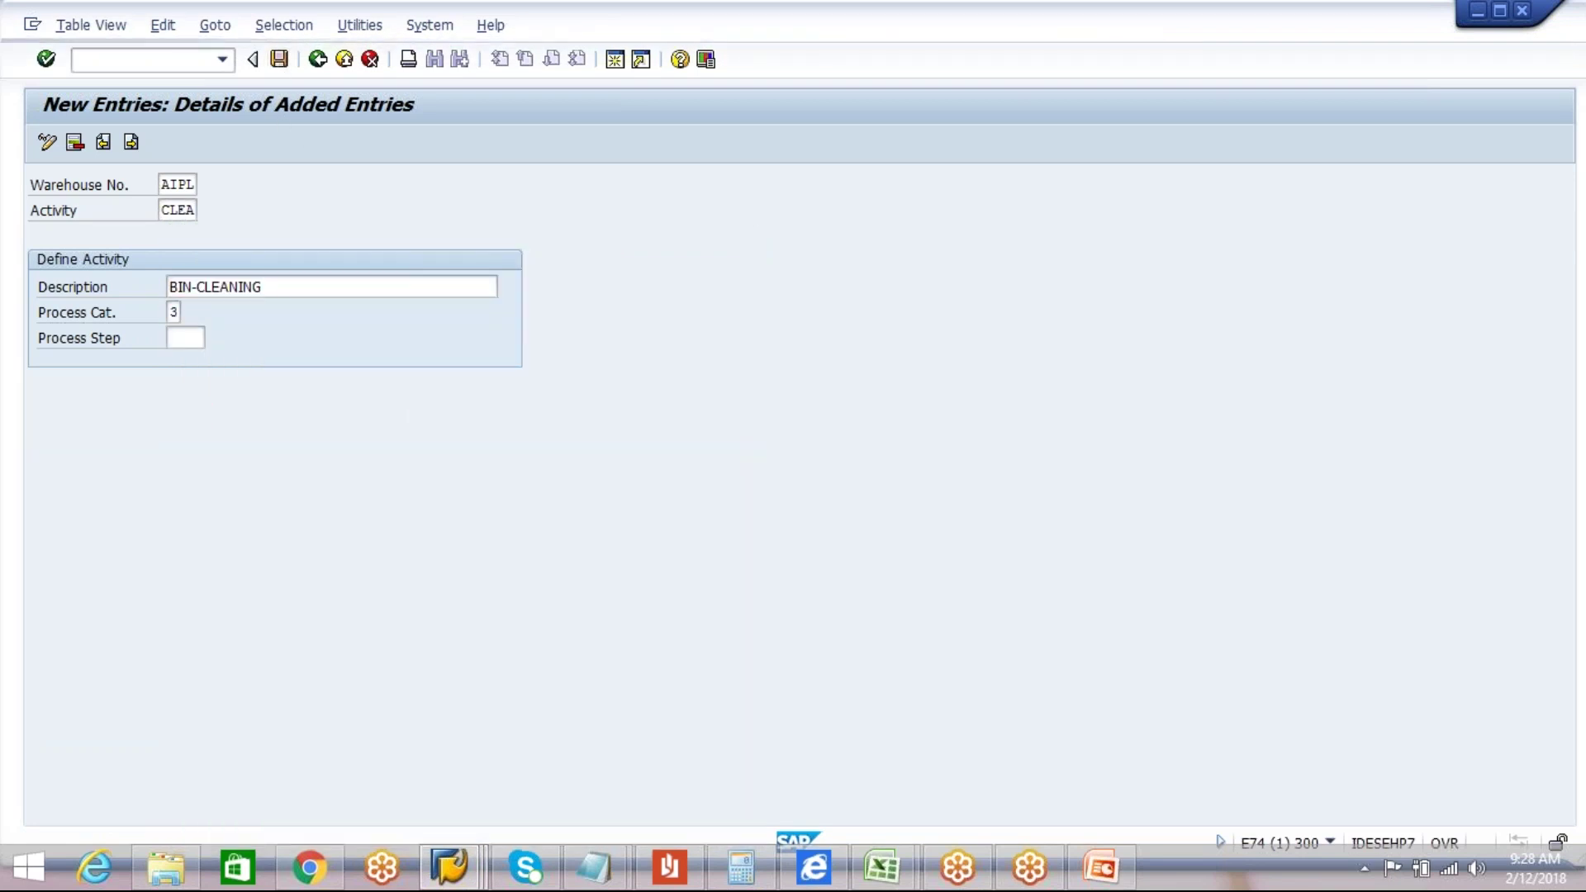
pyautogui.click(350, 393)
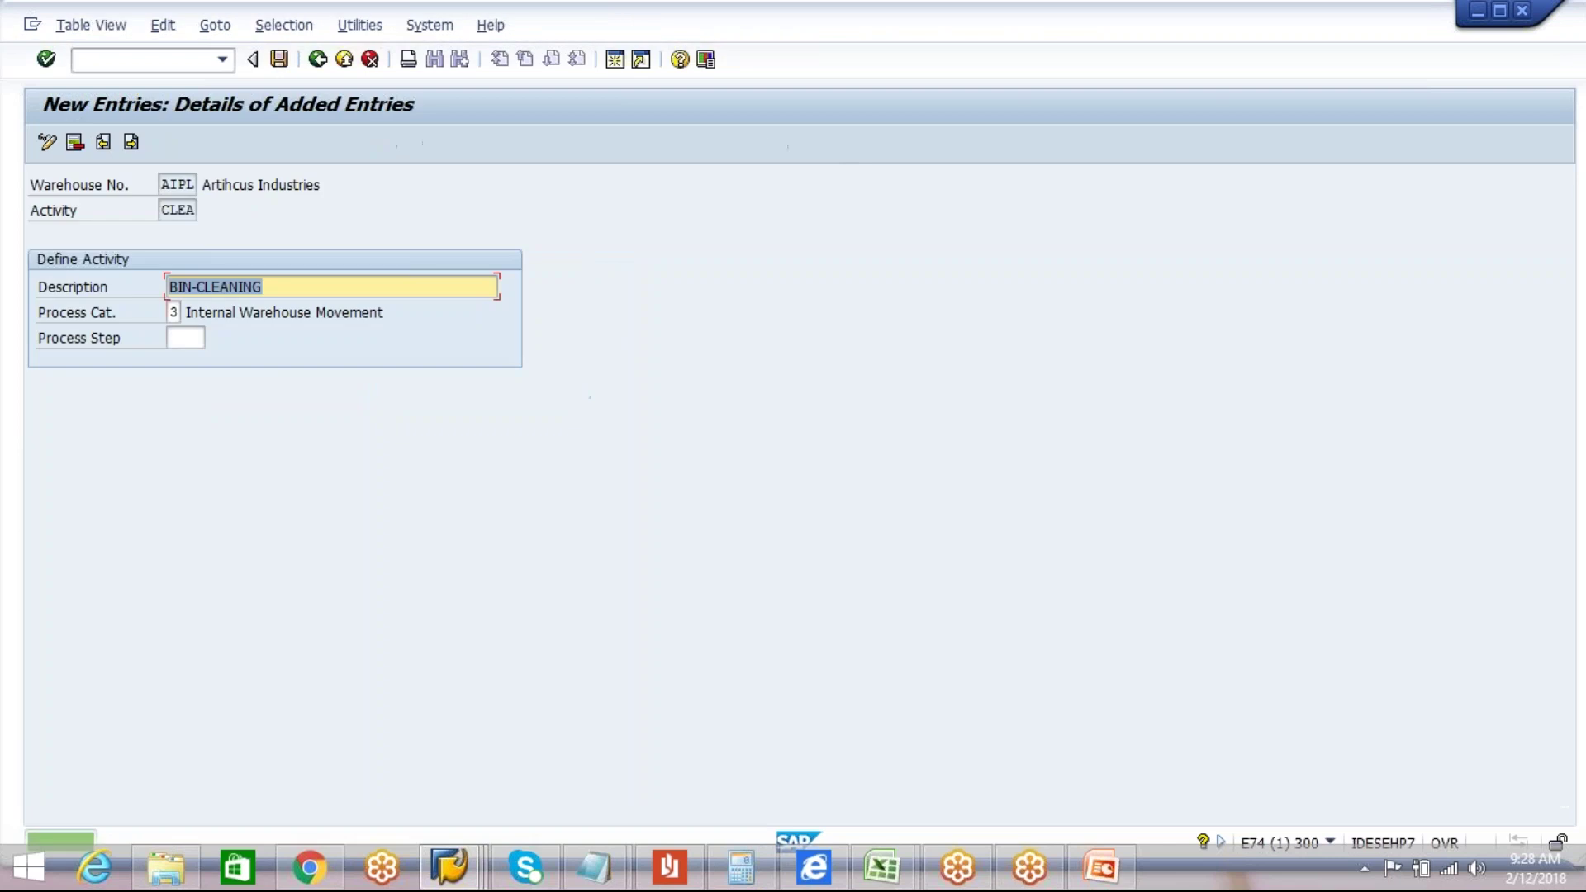
pyautogui.click(304, 295)
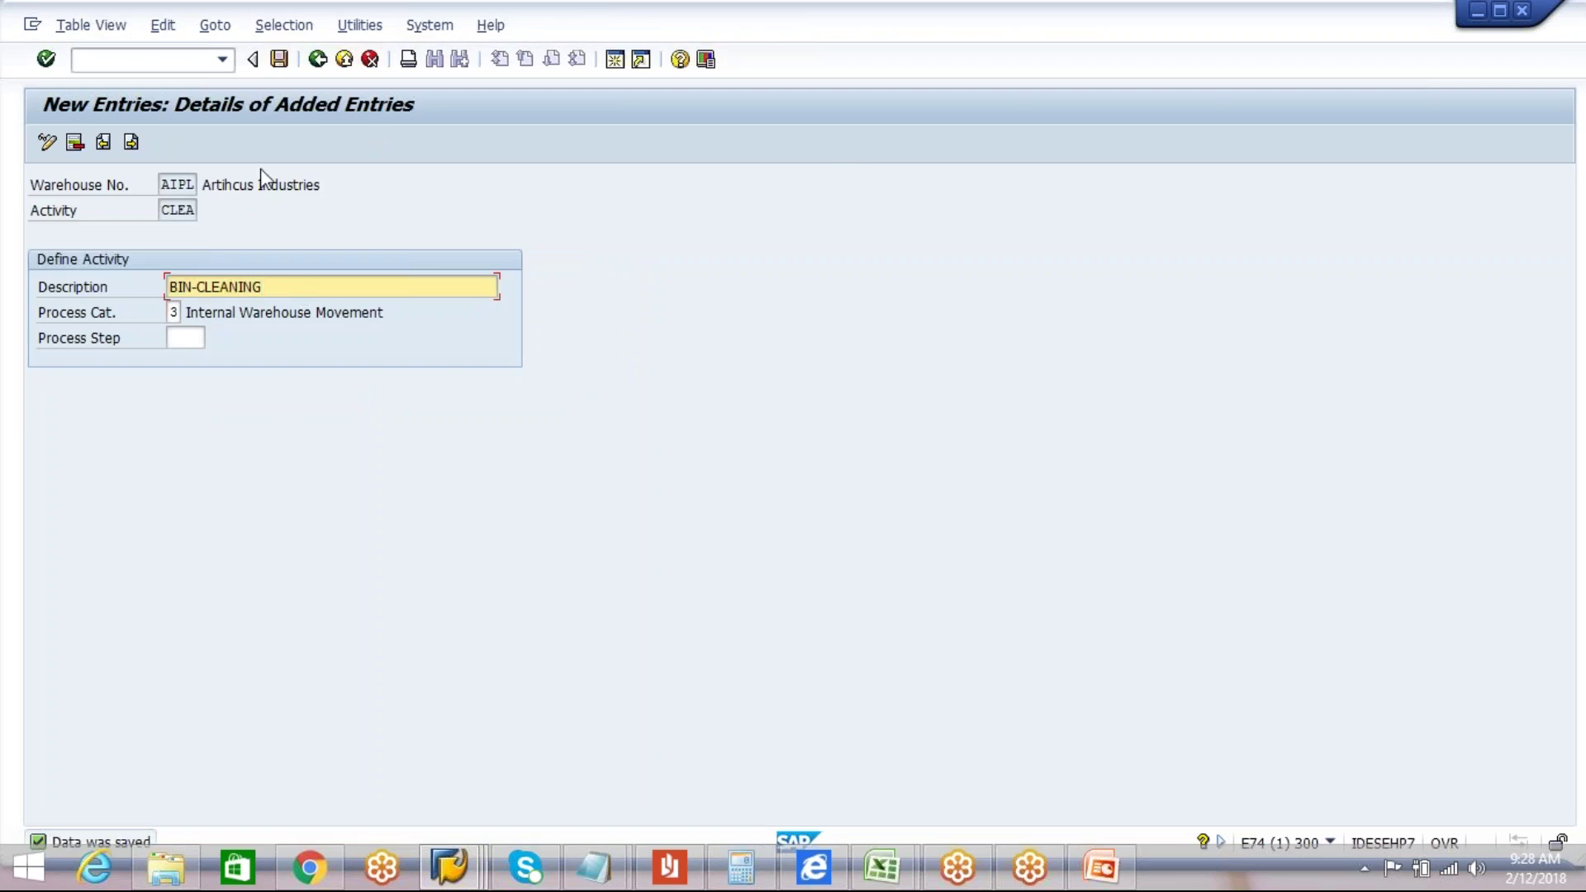
pyautogui.click(320, 66)
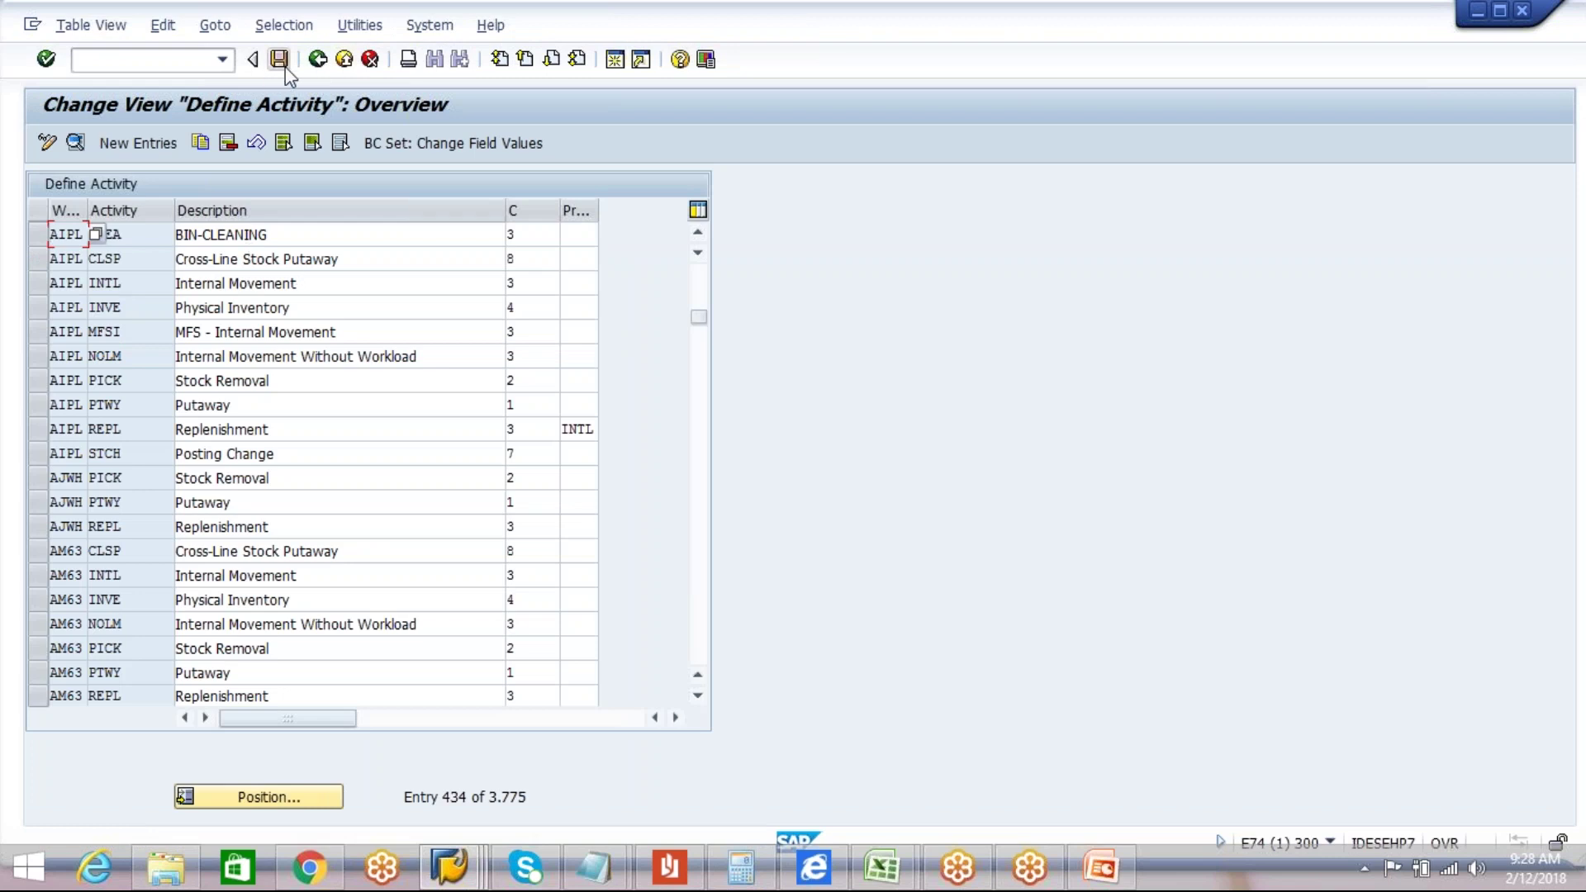
# Step: Leave the activity overview and open the Define Activity Area customizing activity
pyautogui.click(318, 60)
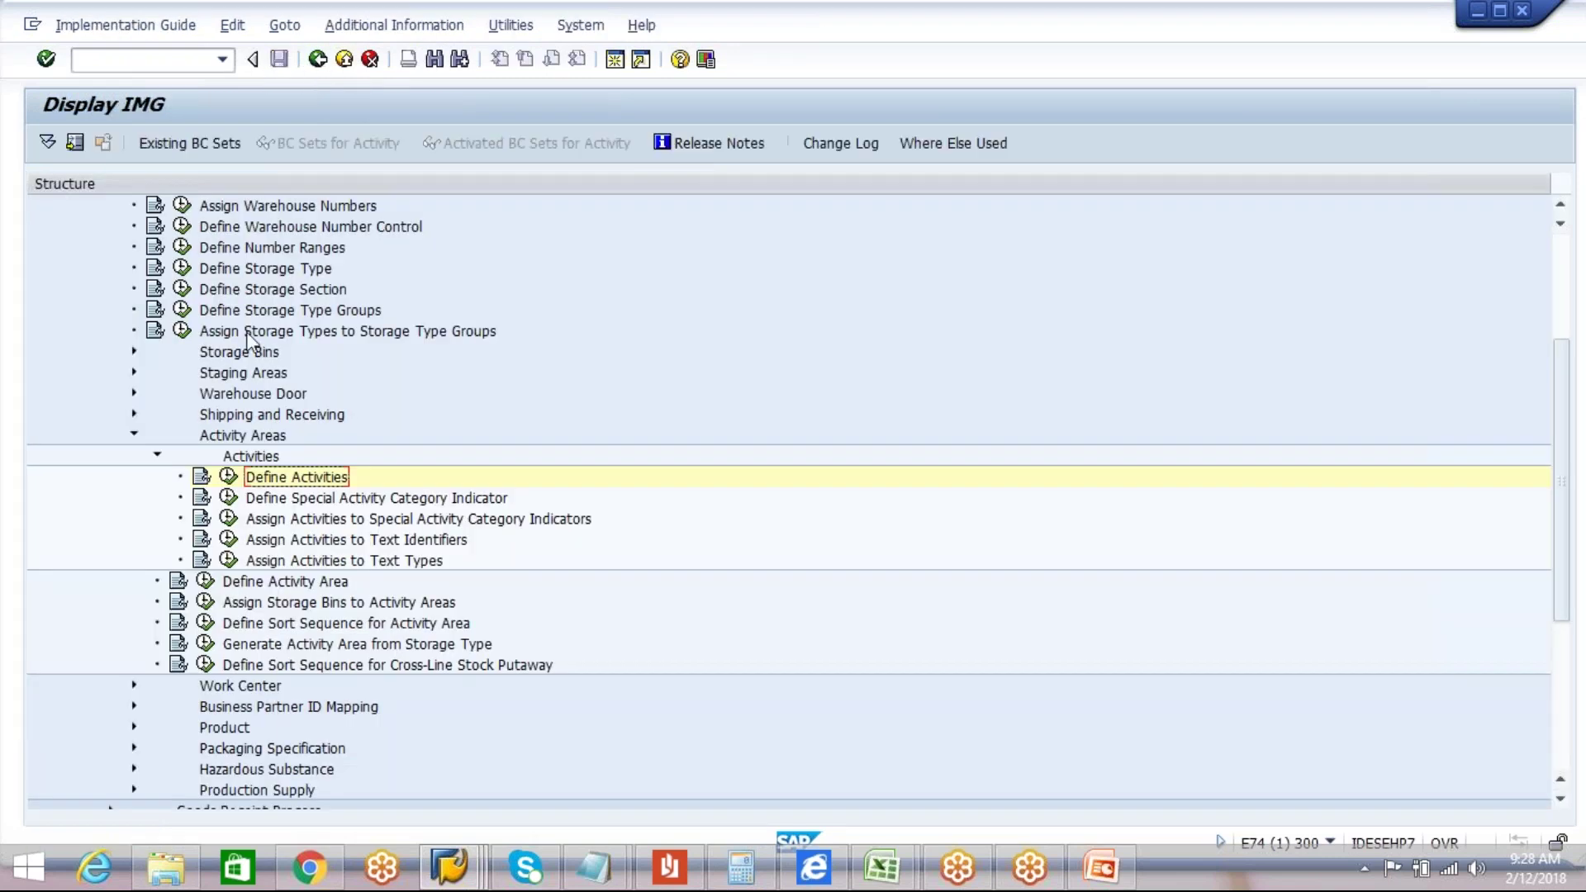
pyautogui.click(305, 603)
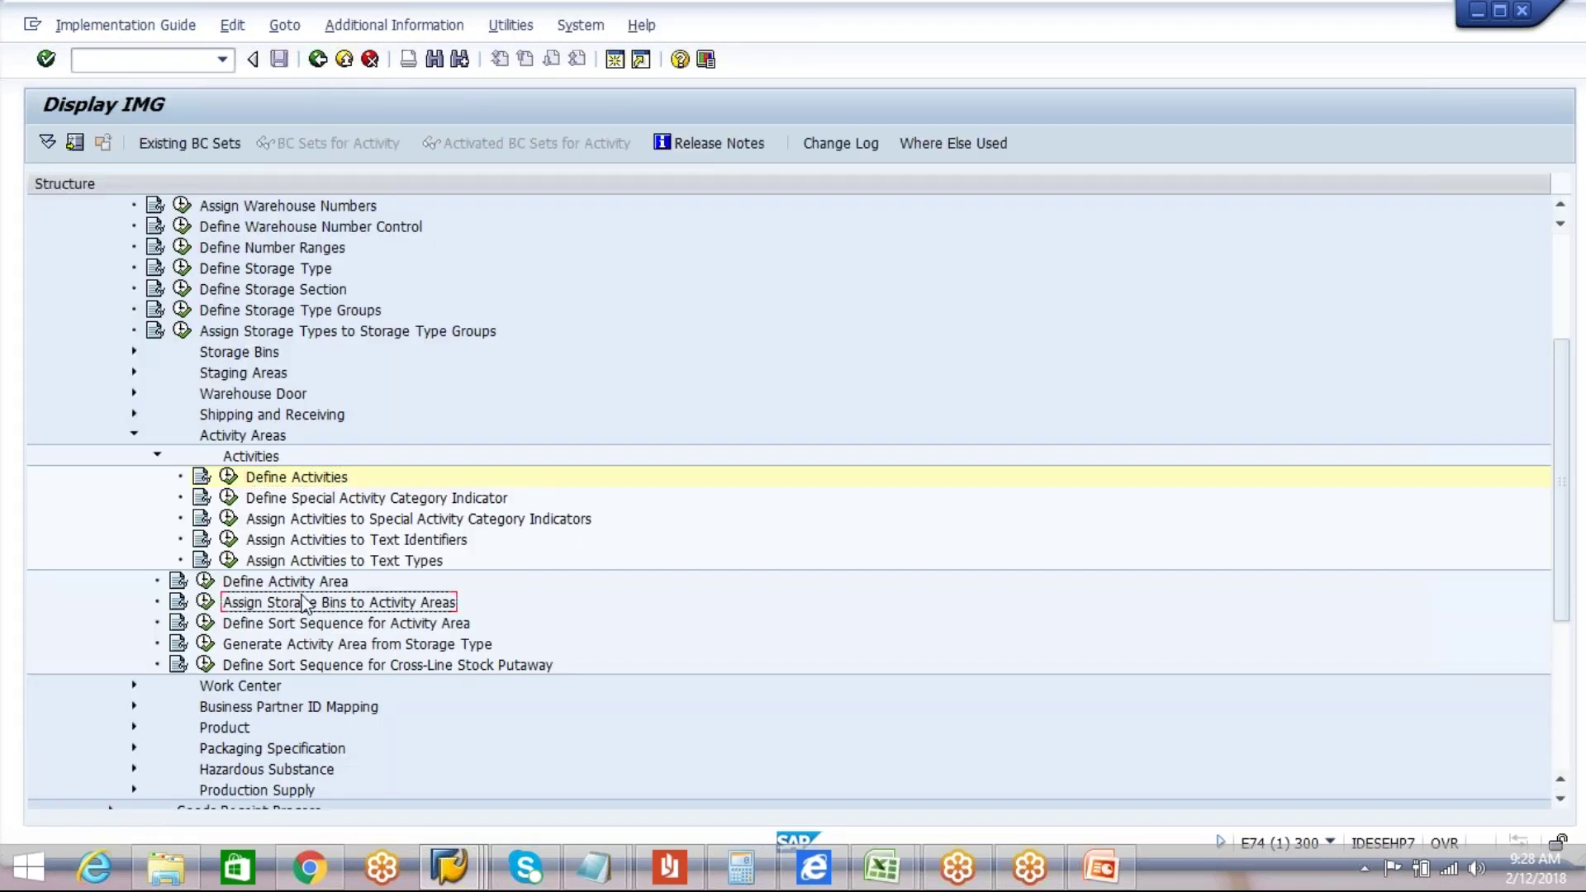
pyautogui.click(205, 580)
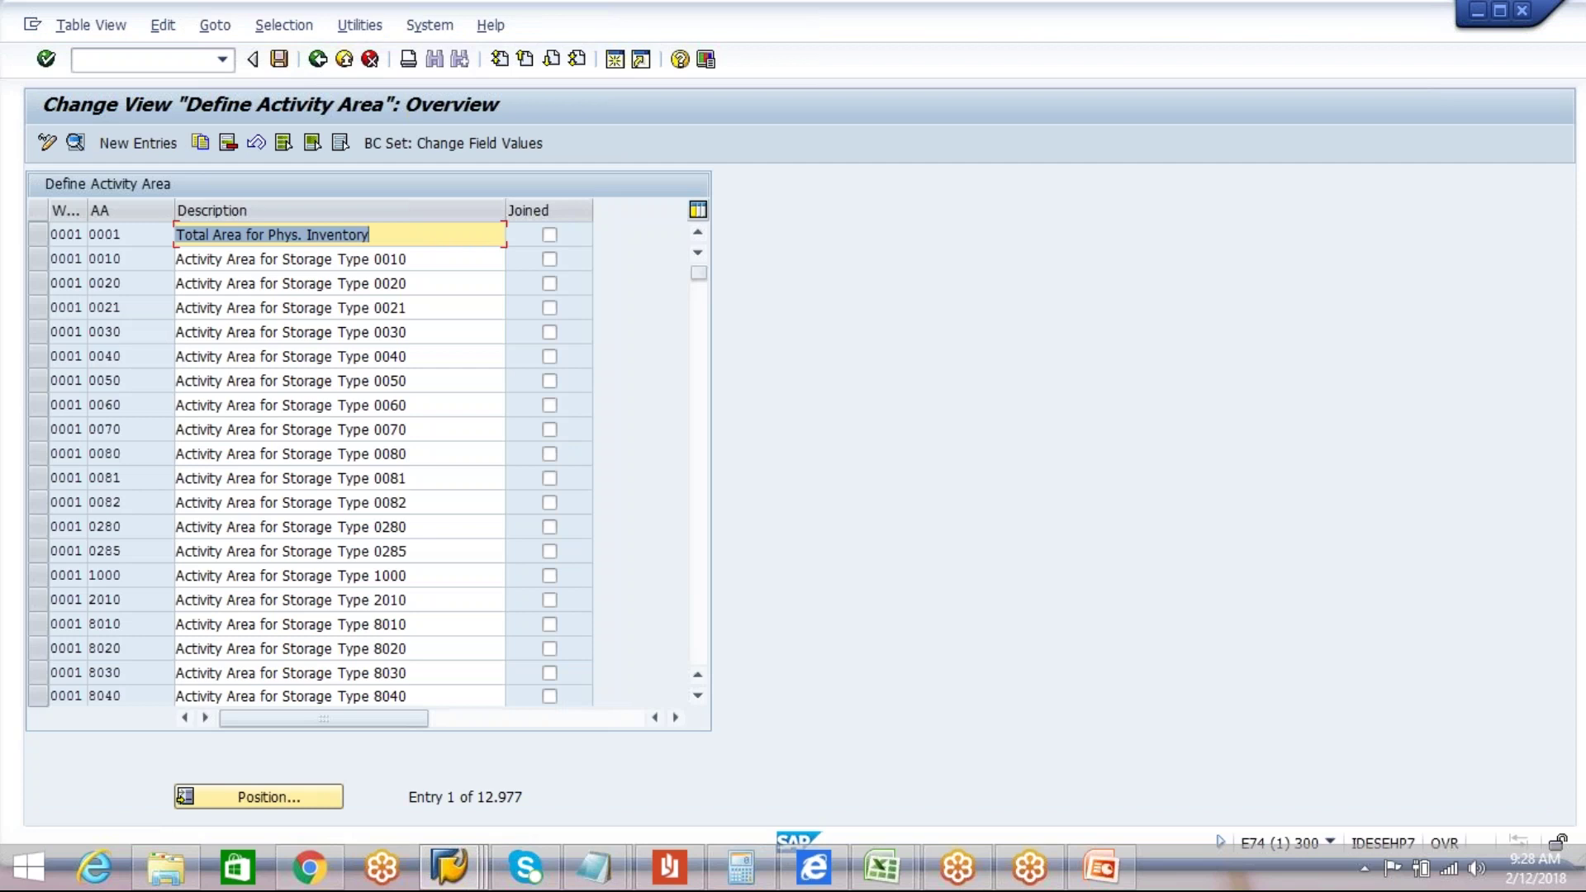
# Step: Filter the activity areas by warehouse number AIPL to review them, and return to the full overview
pyautogui.click(283, 26)
pyautogui.click(292, 54)
pyautogui.click(89, 321)
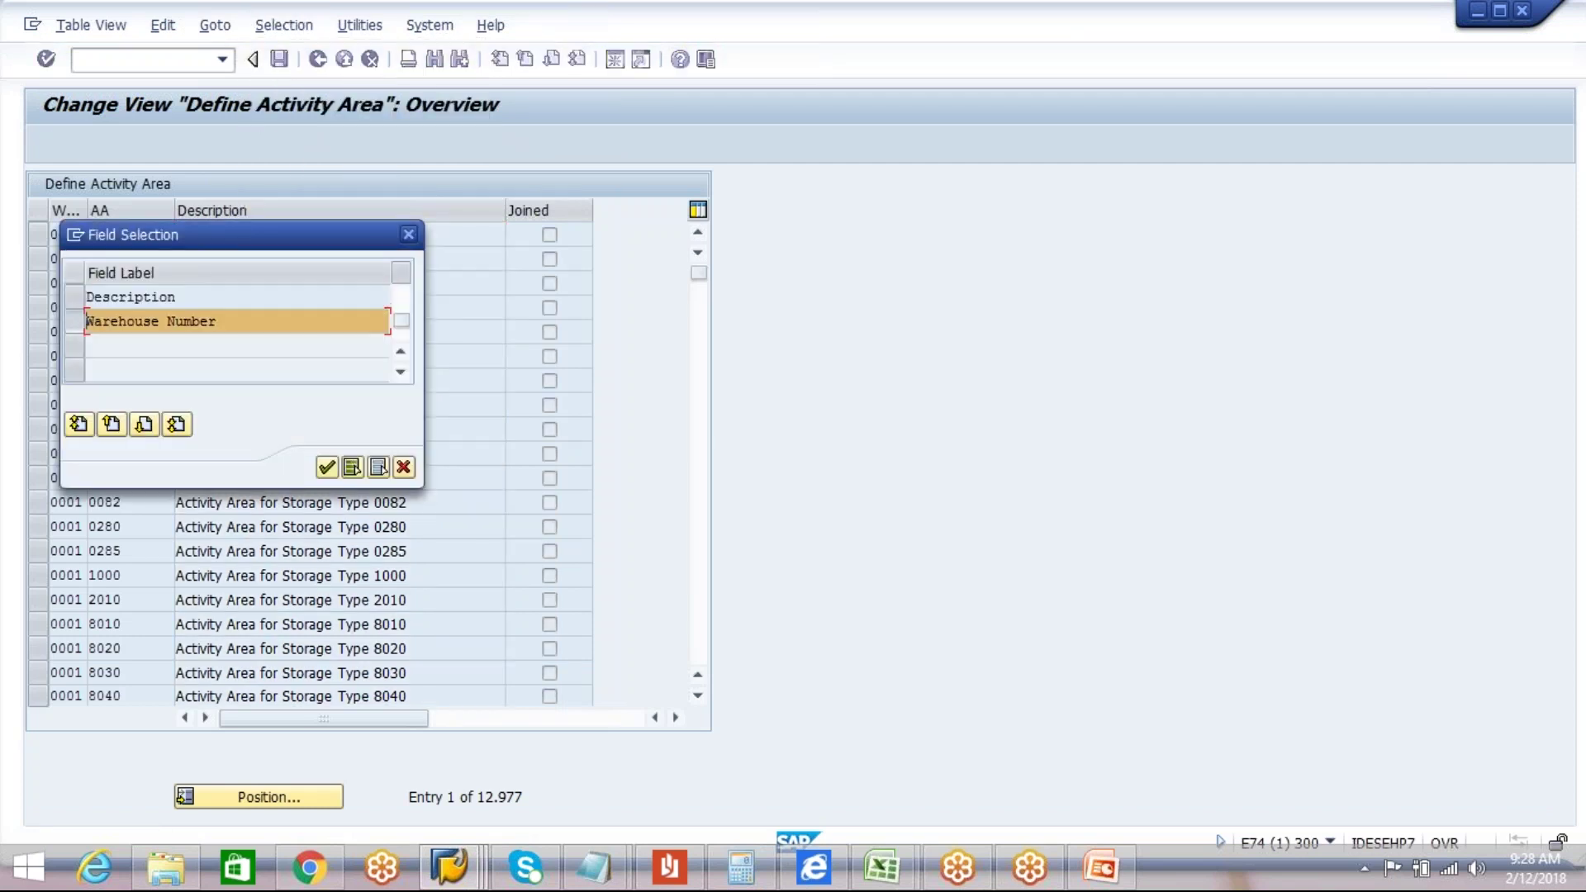
pyautogui.click(326, 467)
pyautogui.click(402, 305)
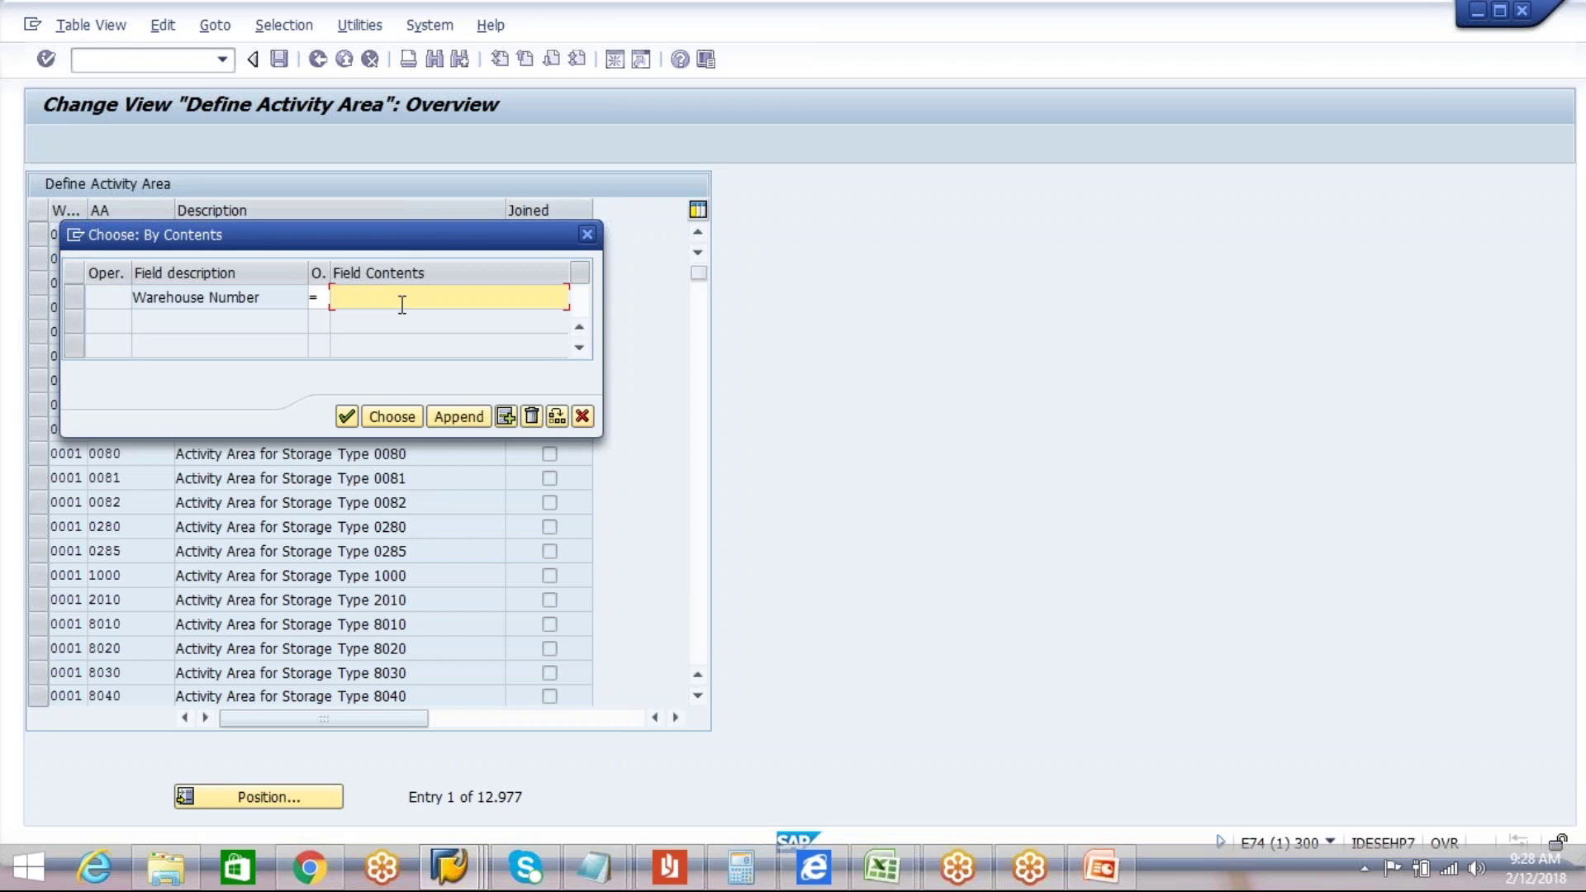
pyautogui.write('A')
pyautogui.click(376, 320)
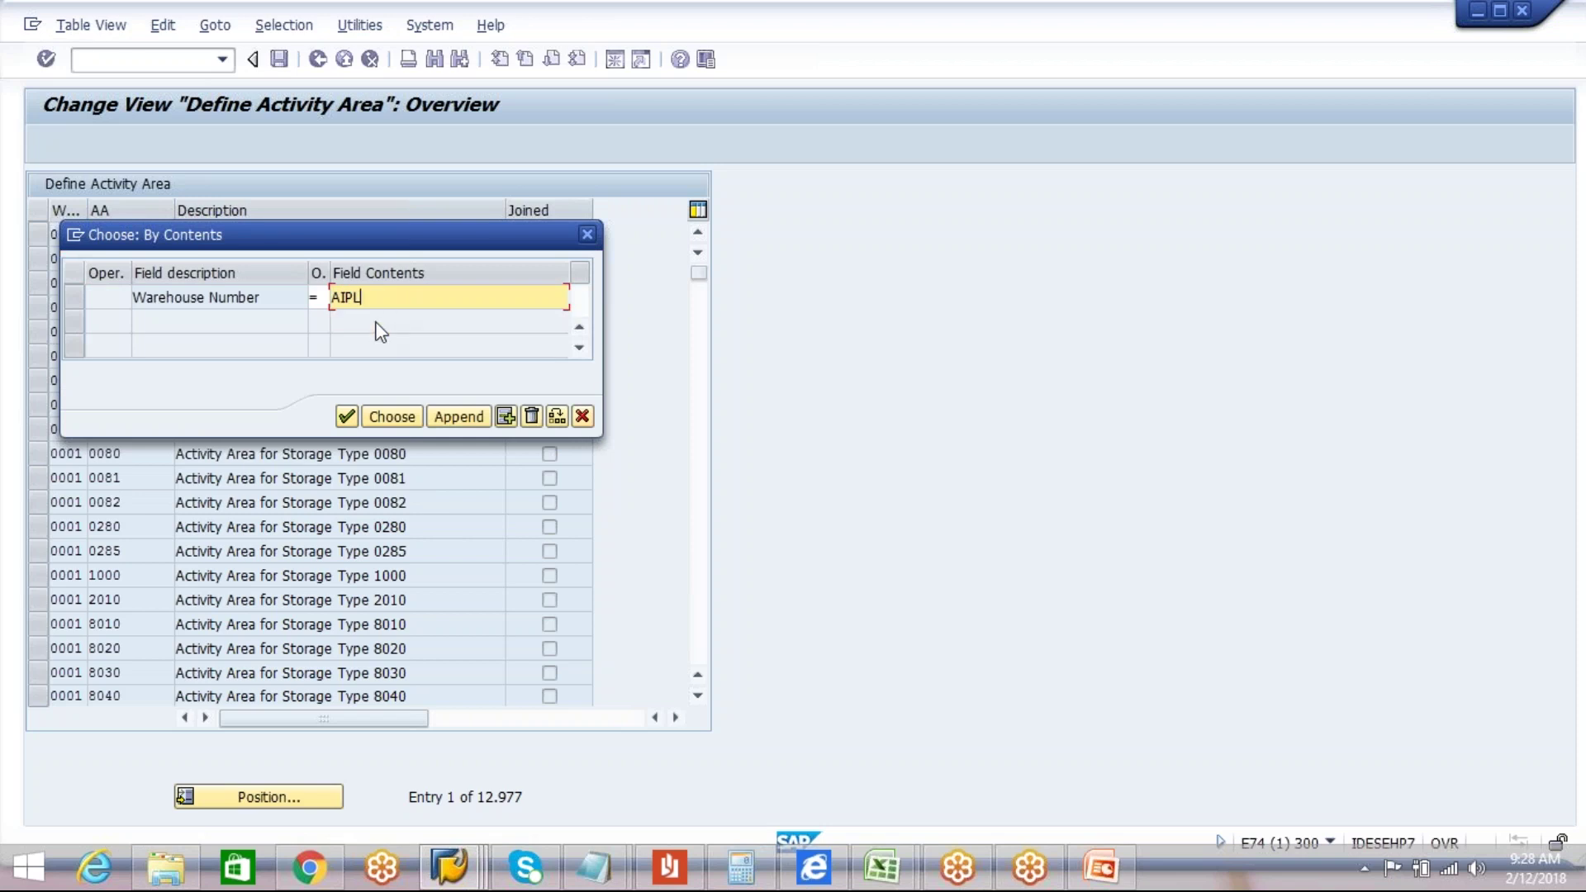
pyautogui.click(346, 417)
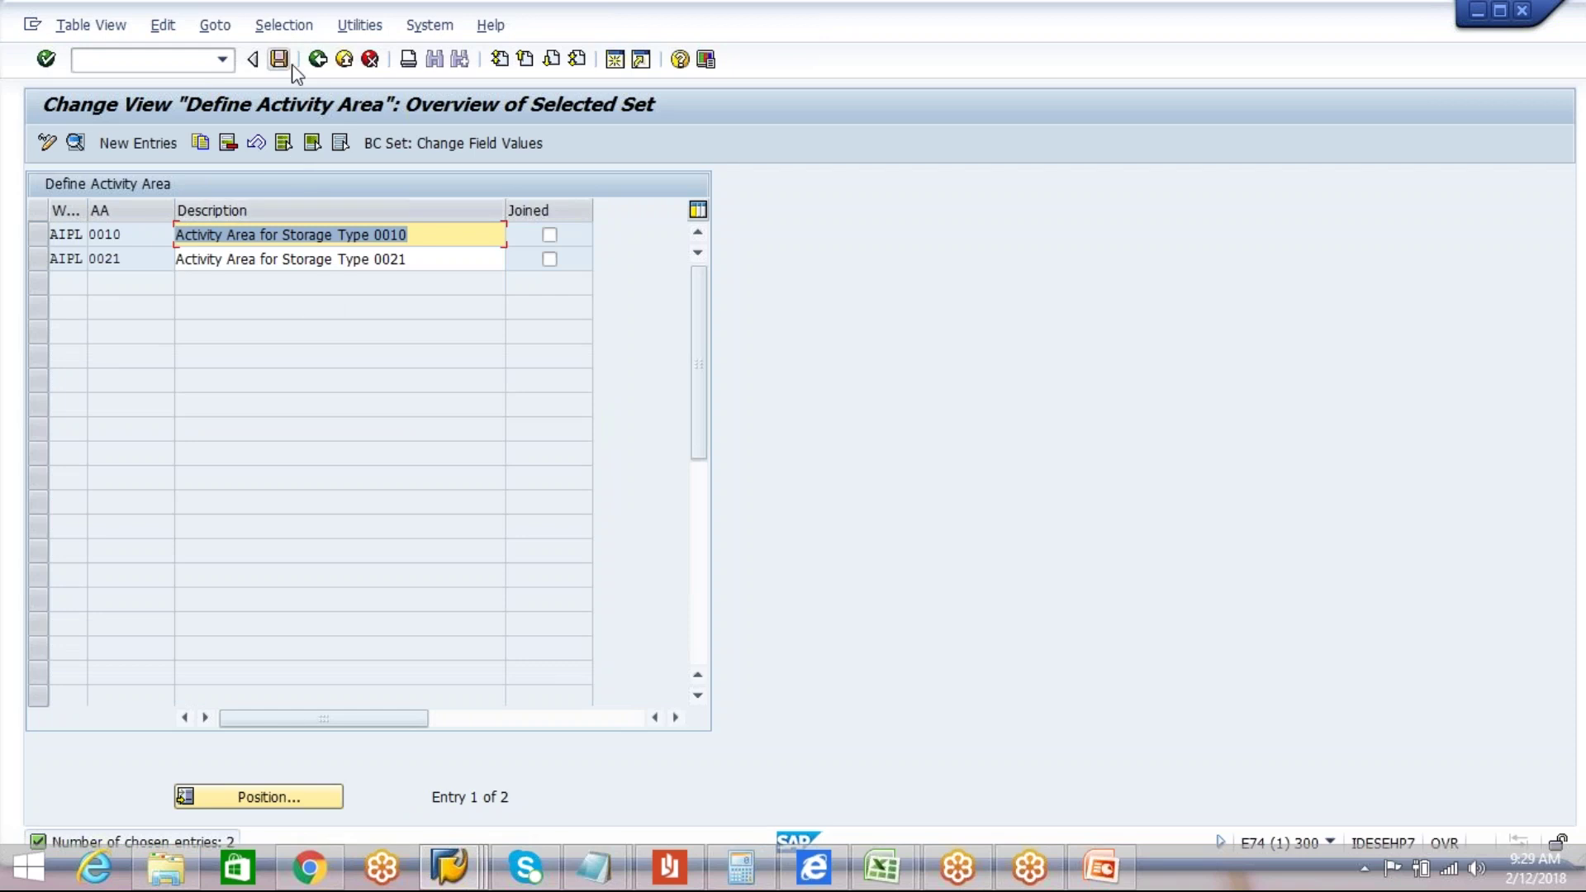
pyautogui.click(318, 60)
# Step: Switch to the New Text Document (40) notes in Notepad and add the line "we can generate at ST level" under "1. Activity"
pyautogui.moveTo(595, 866)
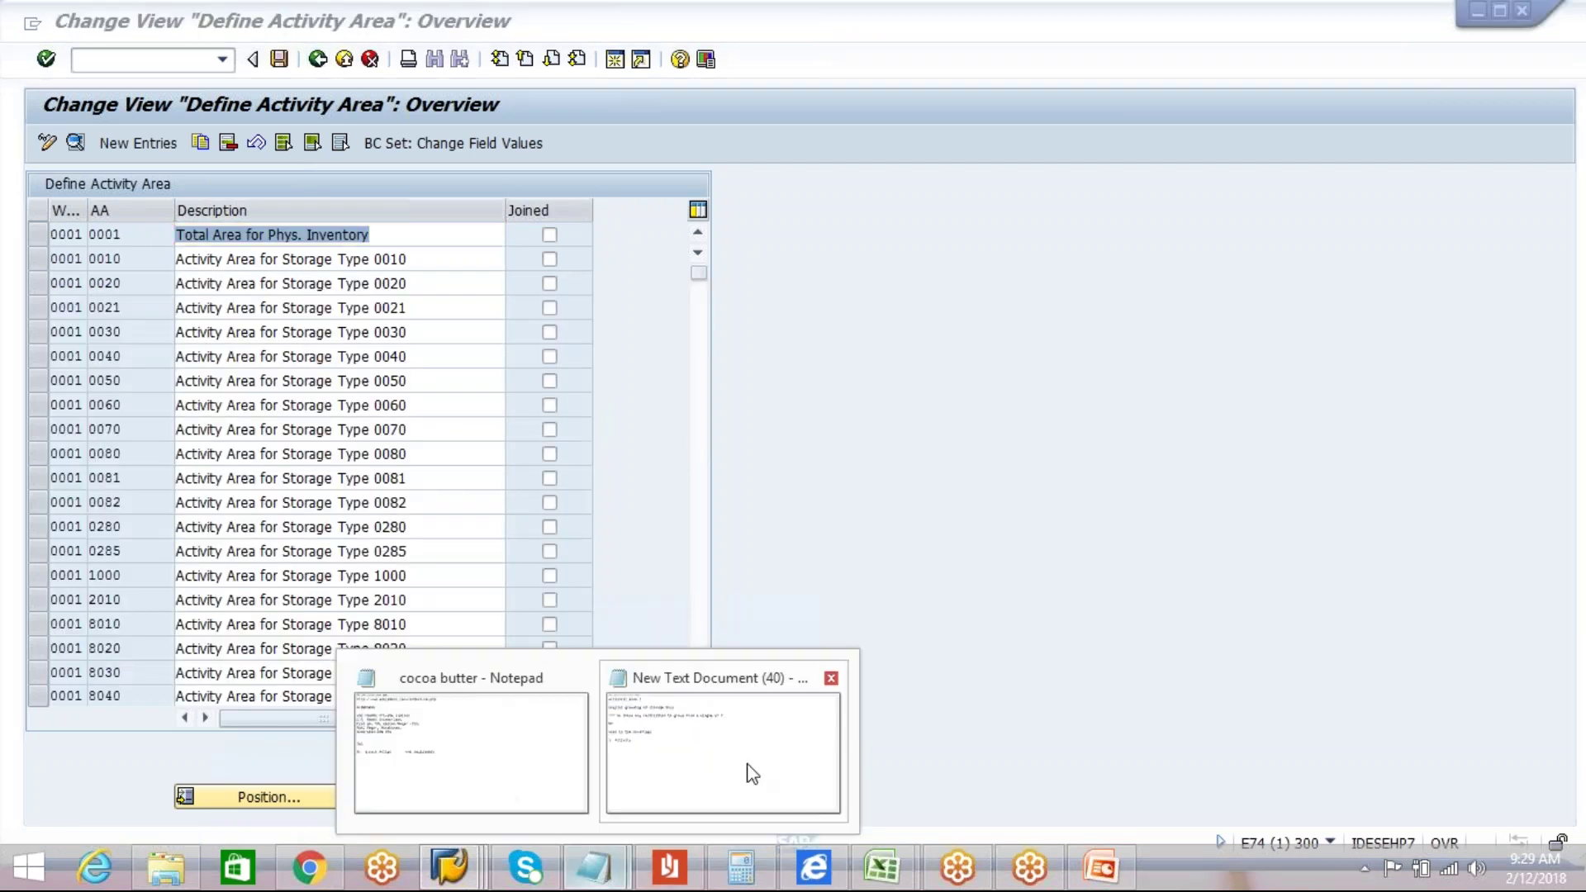
pyautogui.click(661, 776)
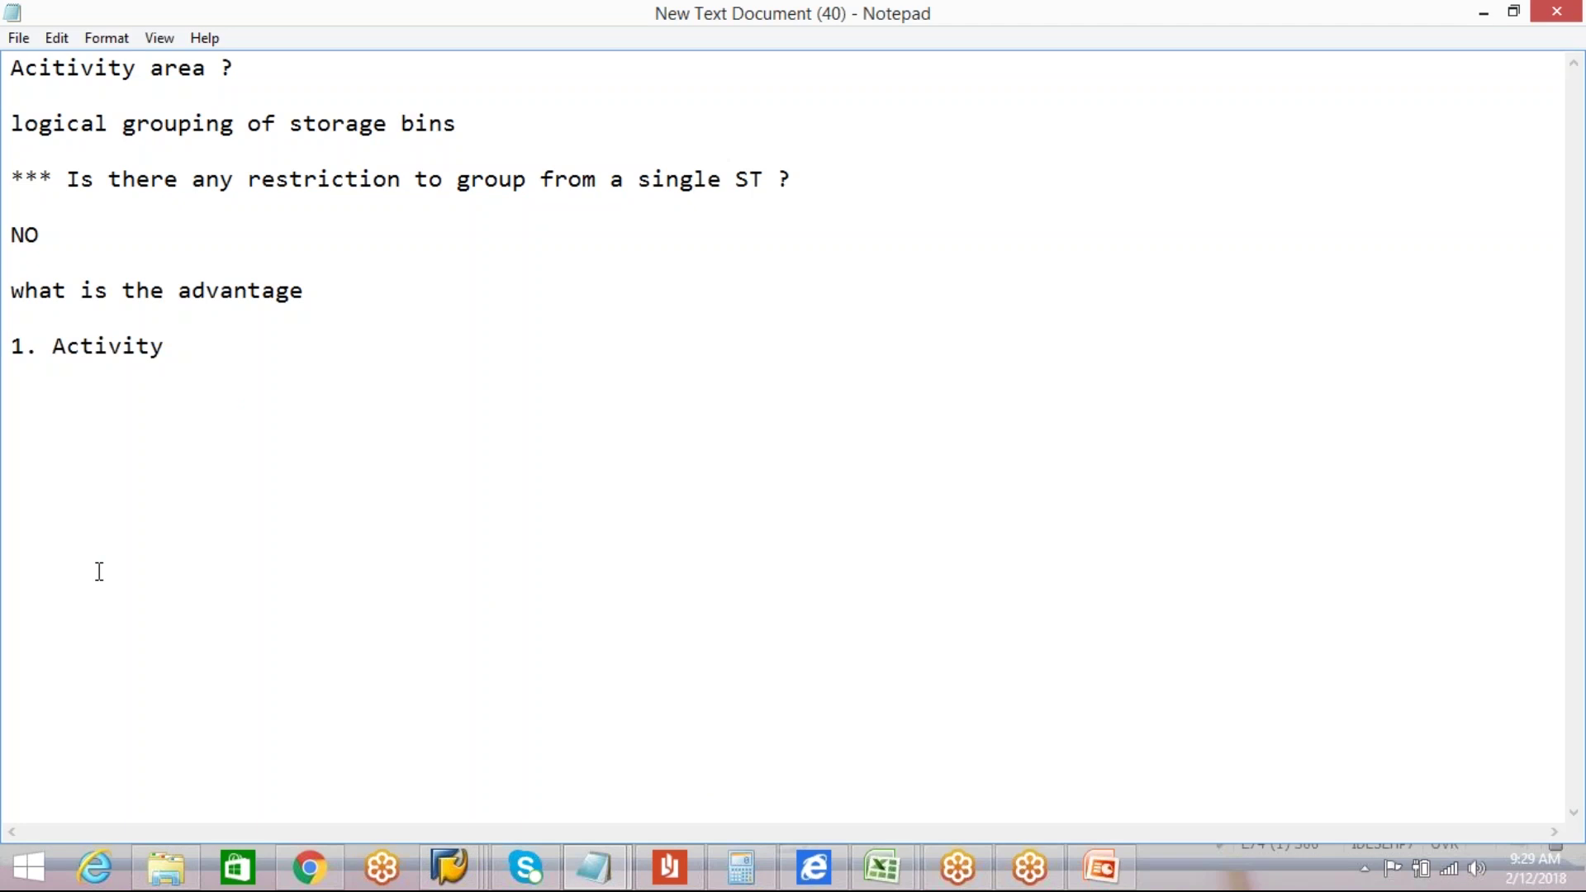
pyautogui.write('we cab')
pyautogui.press('BackSpace')
pyautogui.write('n generatev')
pyautogui.press('BackSpace')
pyautogui.press('BackSpace')
pyautogui.write('at ')
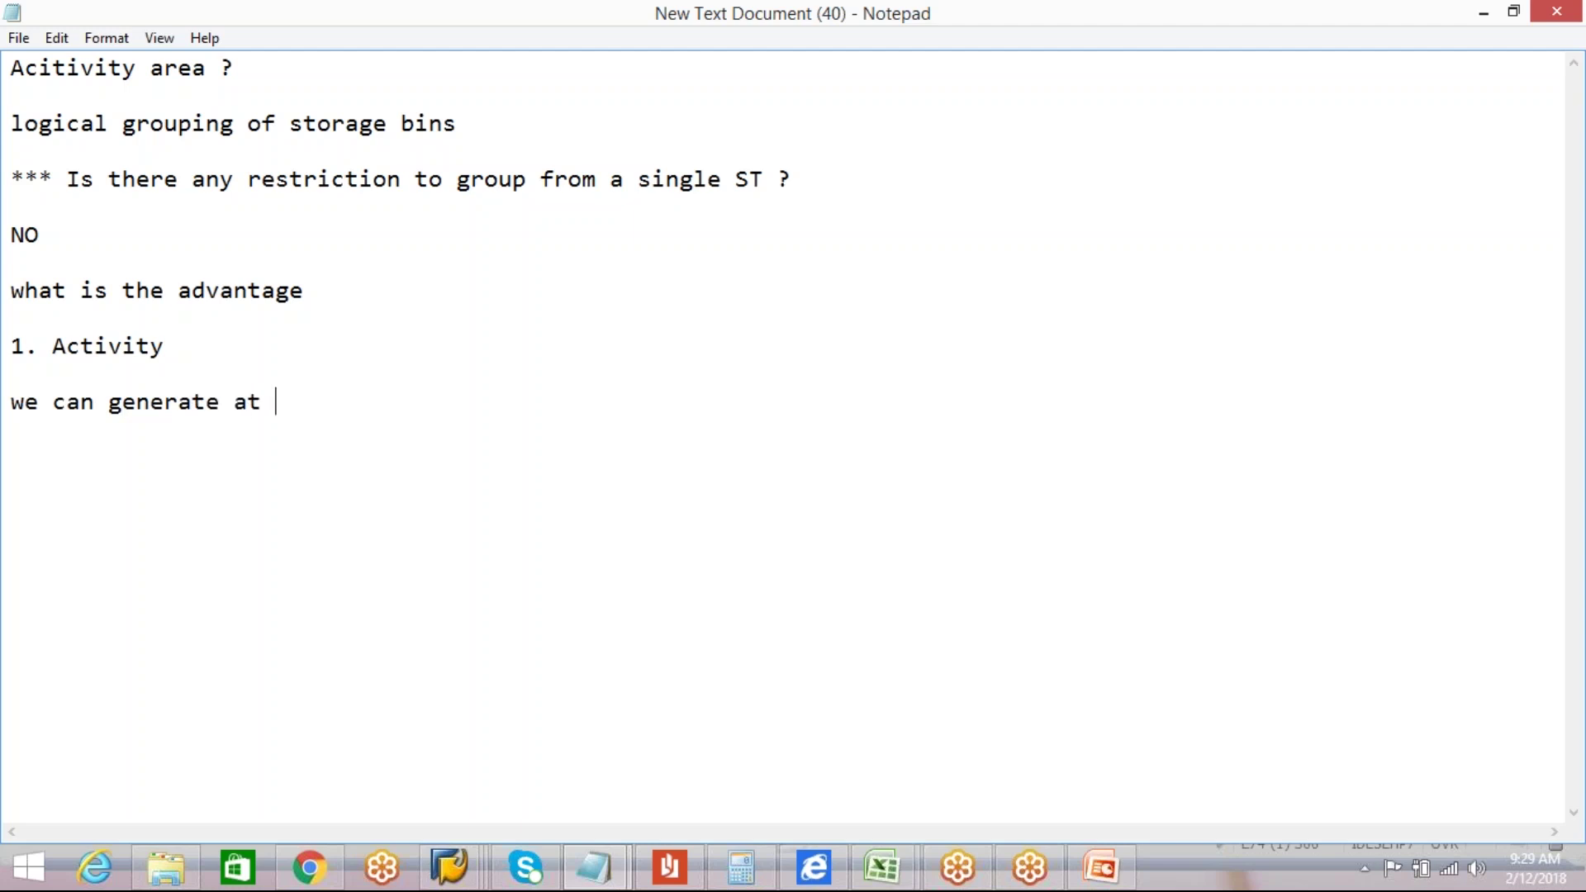
pyautogui.write('ST level')
pyautogui.press('Return')
pyautogui.press('Return')
# Step: Add the line "we define manually" to the notes, followed by a blank line
pyautogui.write('we de')
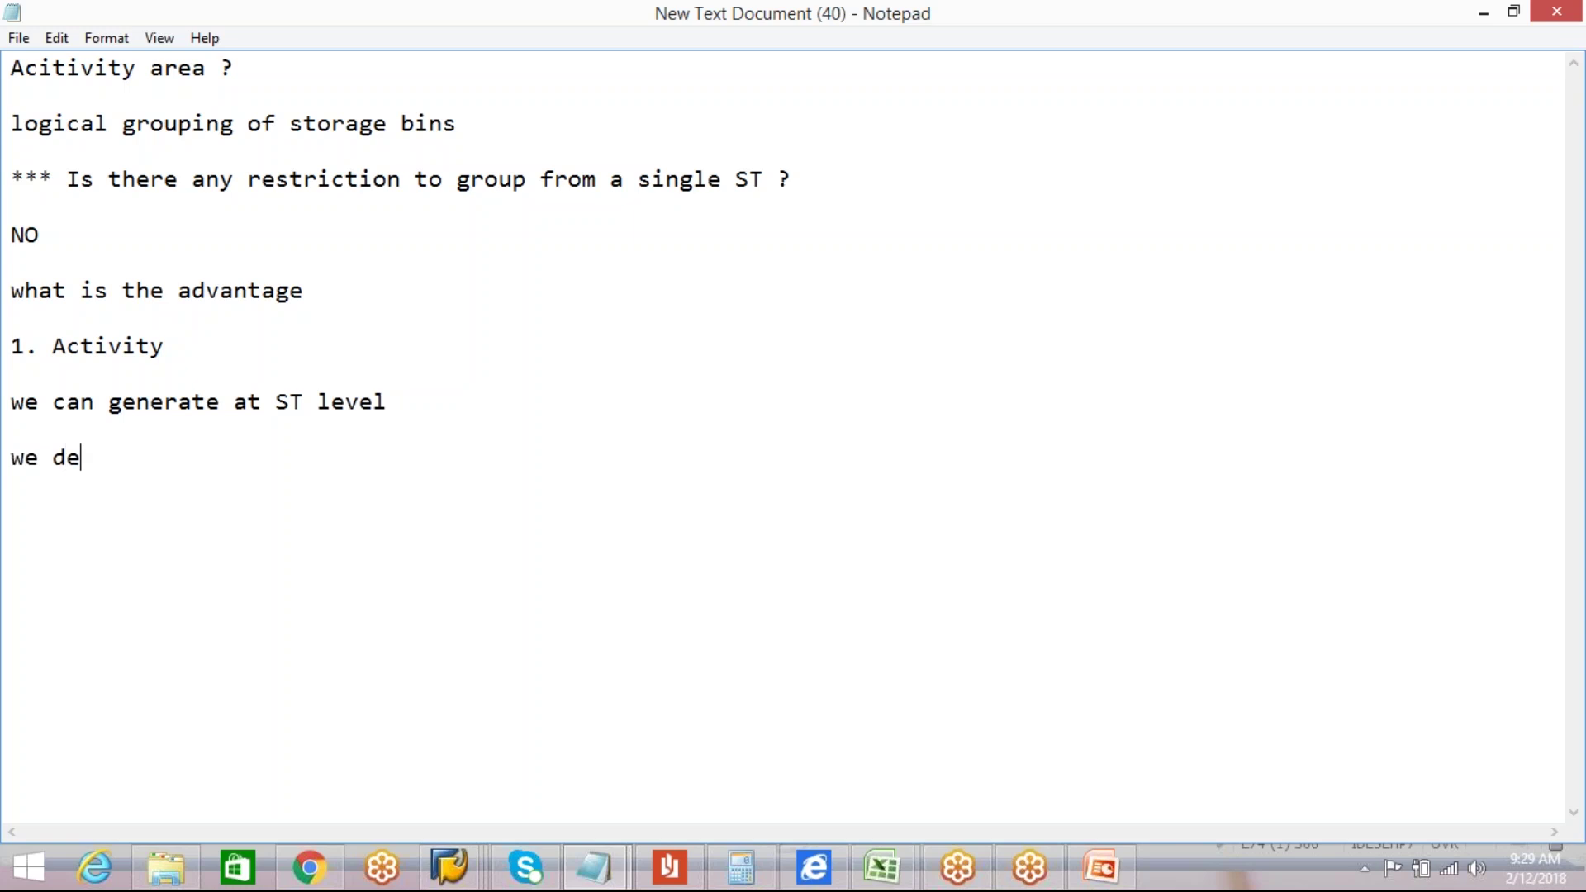
pyautogui.write('fine manually')
pyautogui.press('Return')
pyautogui.press('Return')
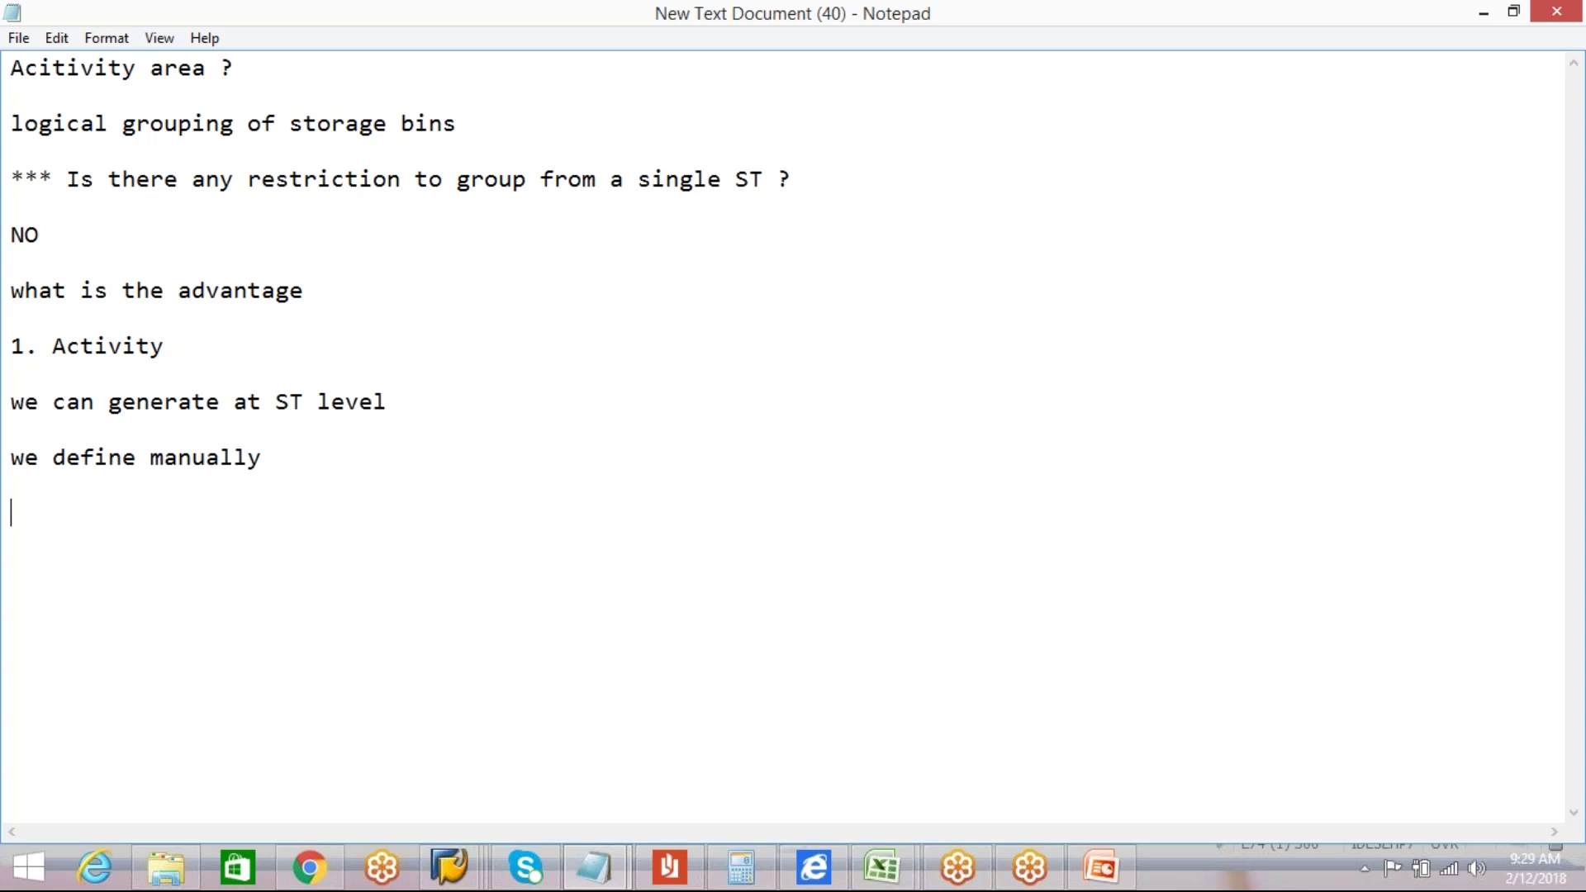
# Step: Switch back to SAP, review the activity areas restricted to warehouse AIPL again, and return to the IMG structure
pyautogui.moveTo(463, 866)
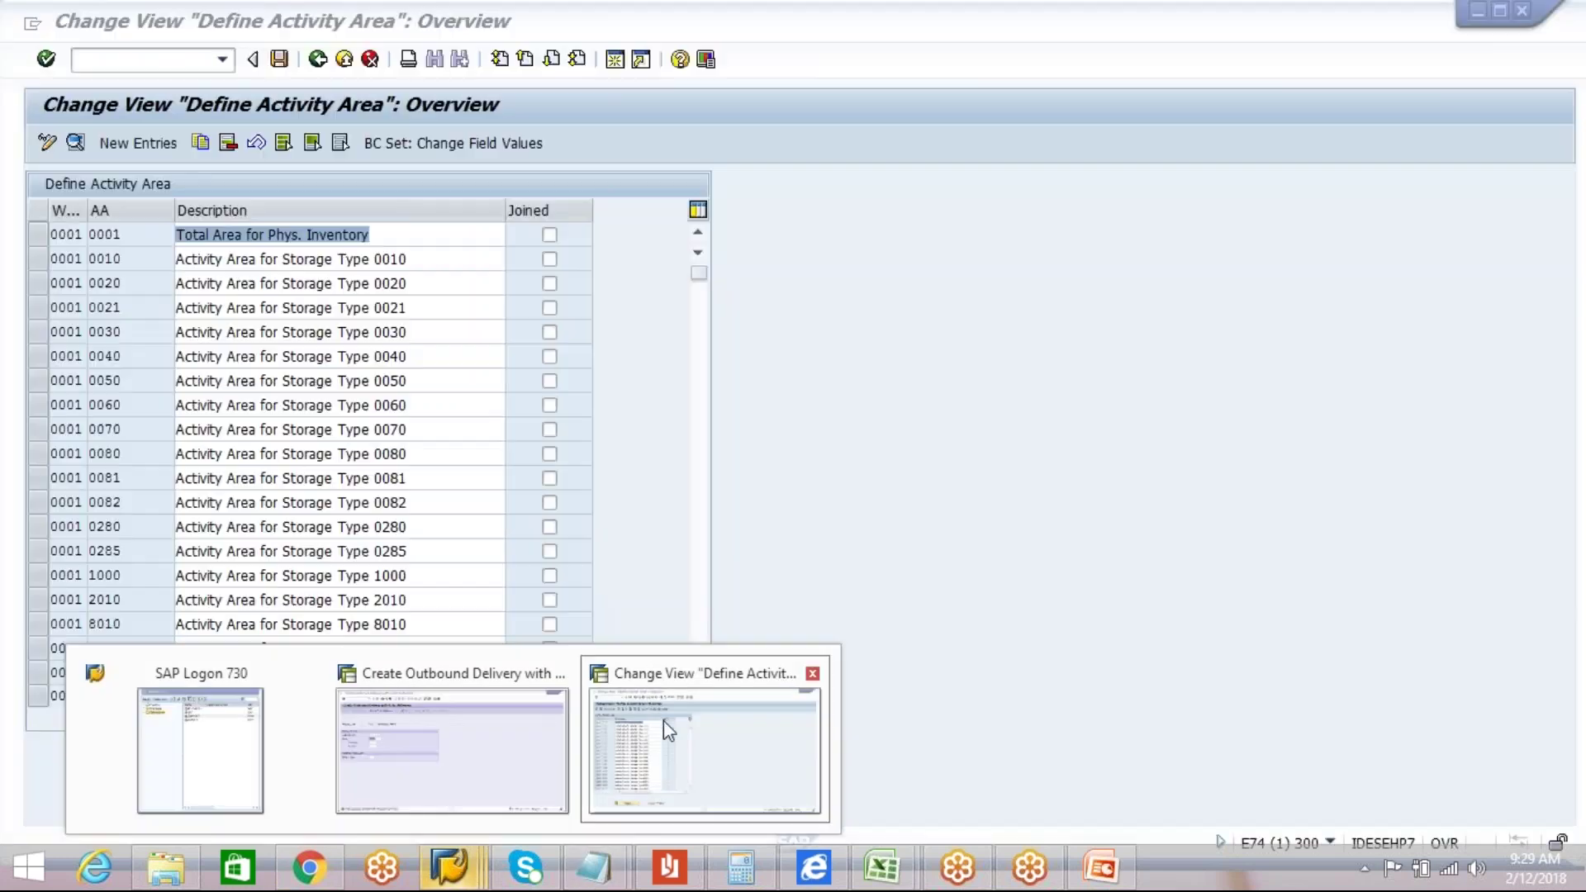
pyautogui.click(662, 721)
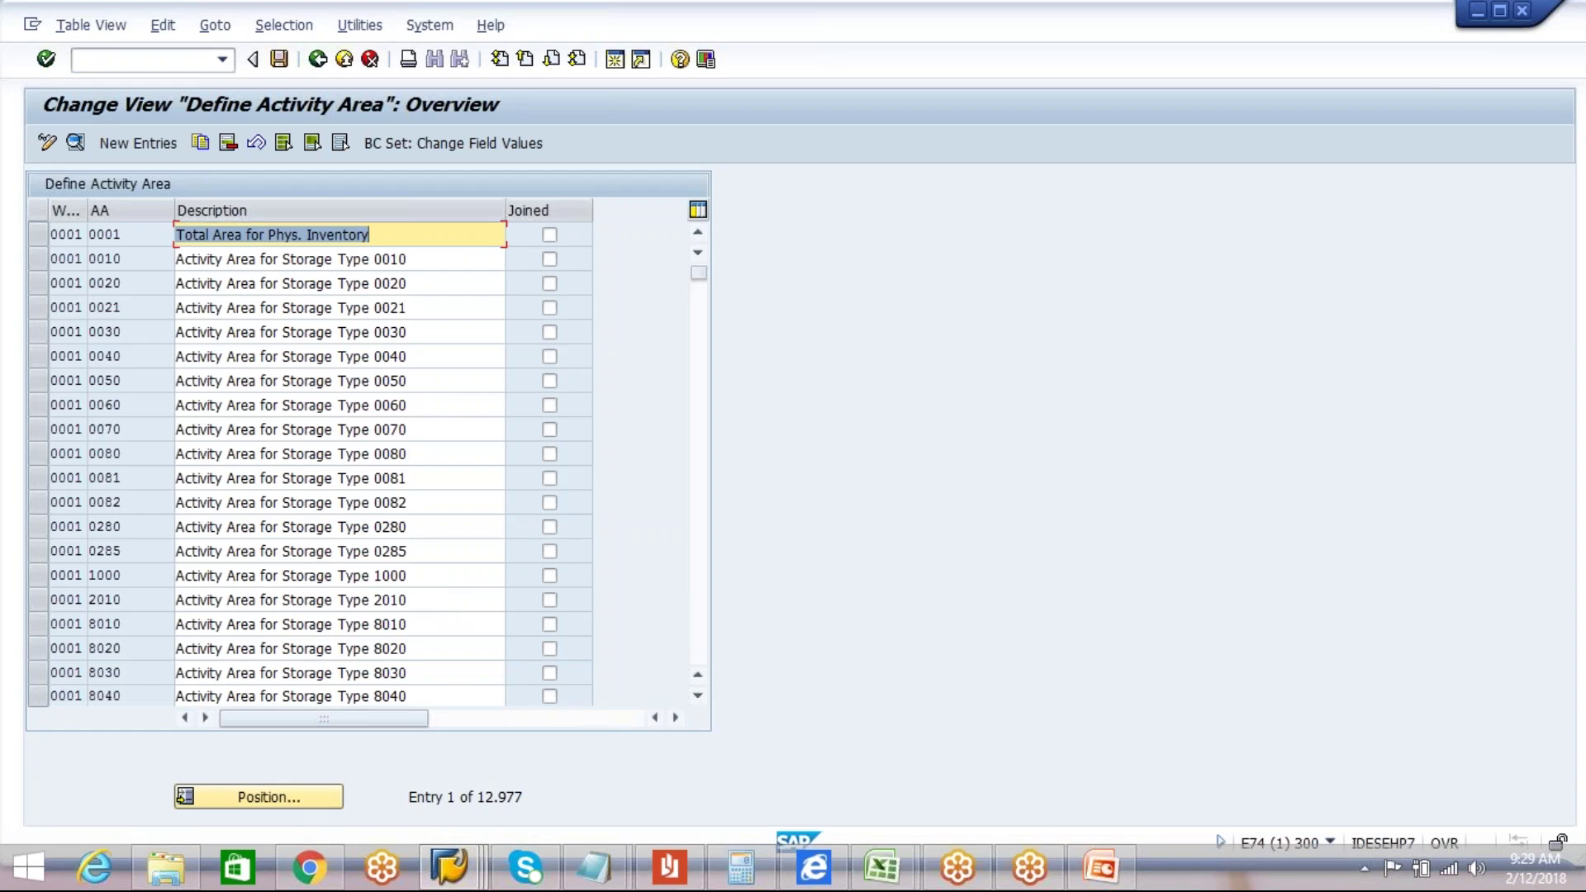
pyautogui.click(284, 26)
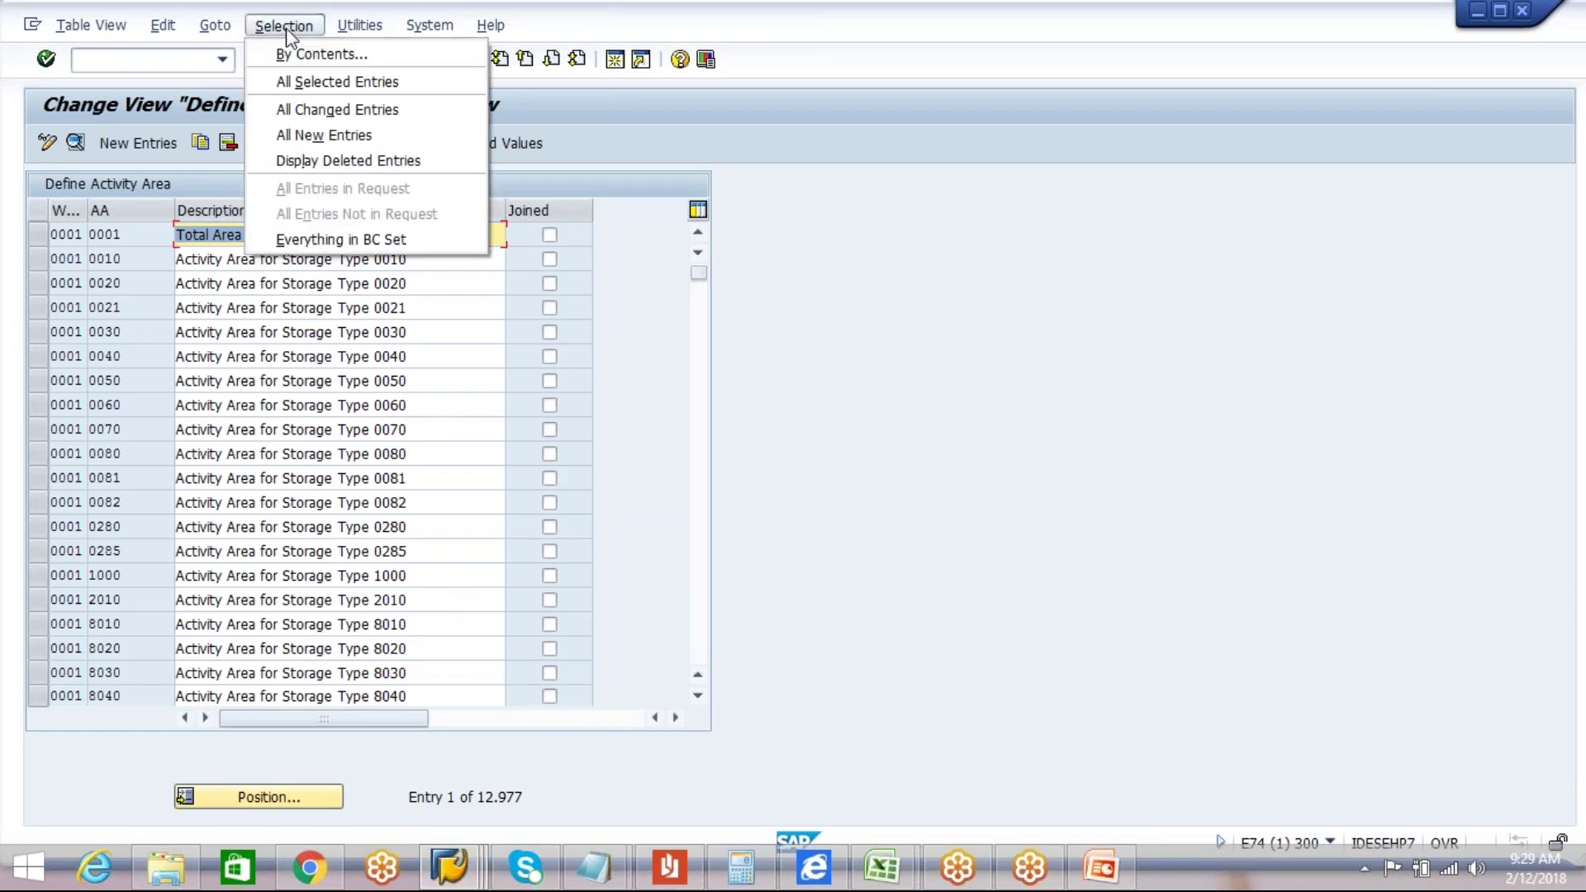
pyautogui.click(321, 54)
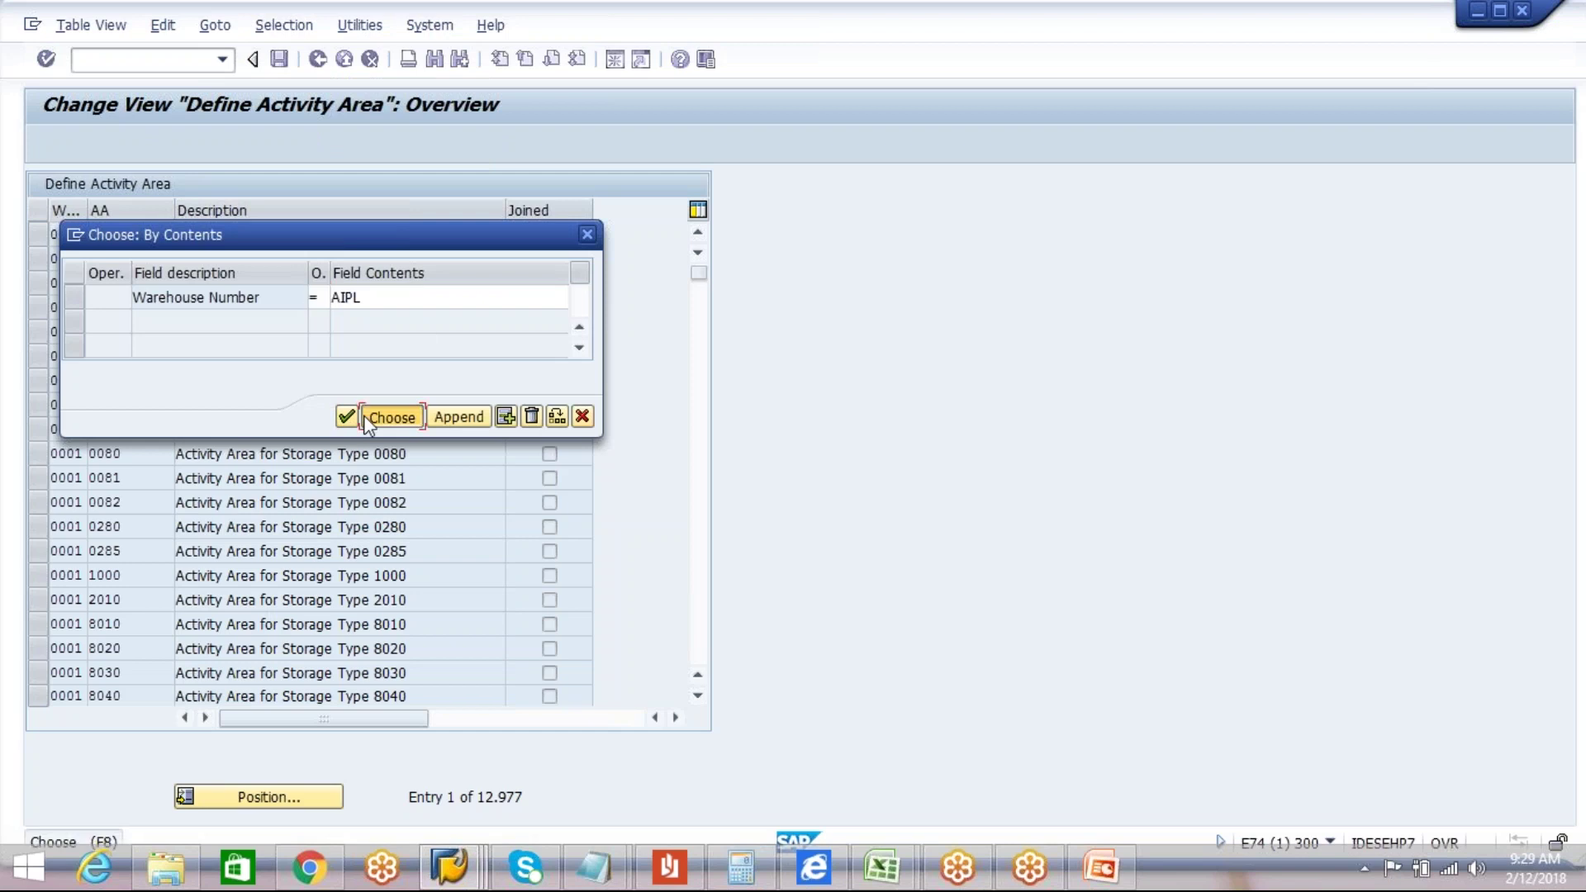
pyautogui.click(364, 416)
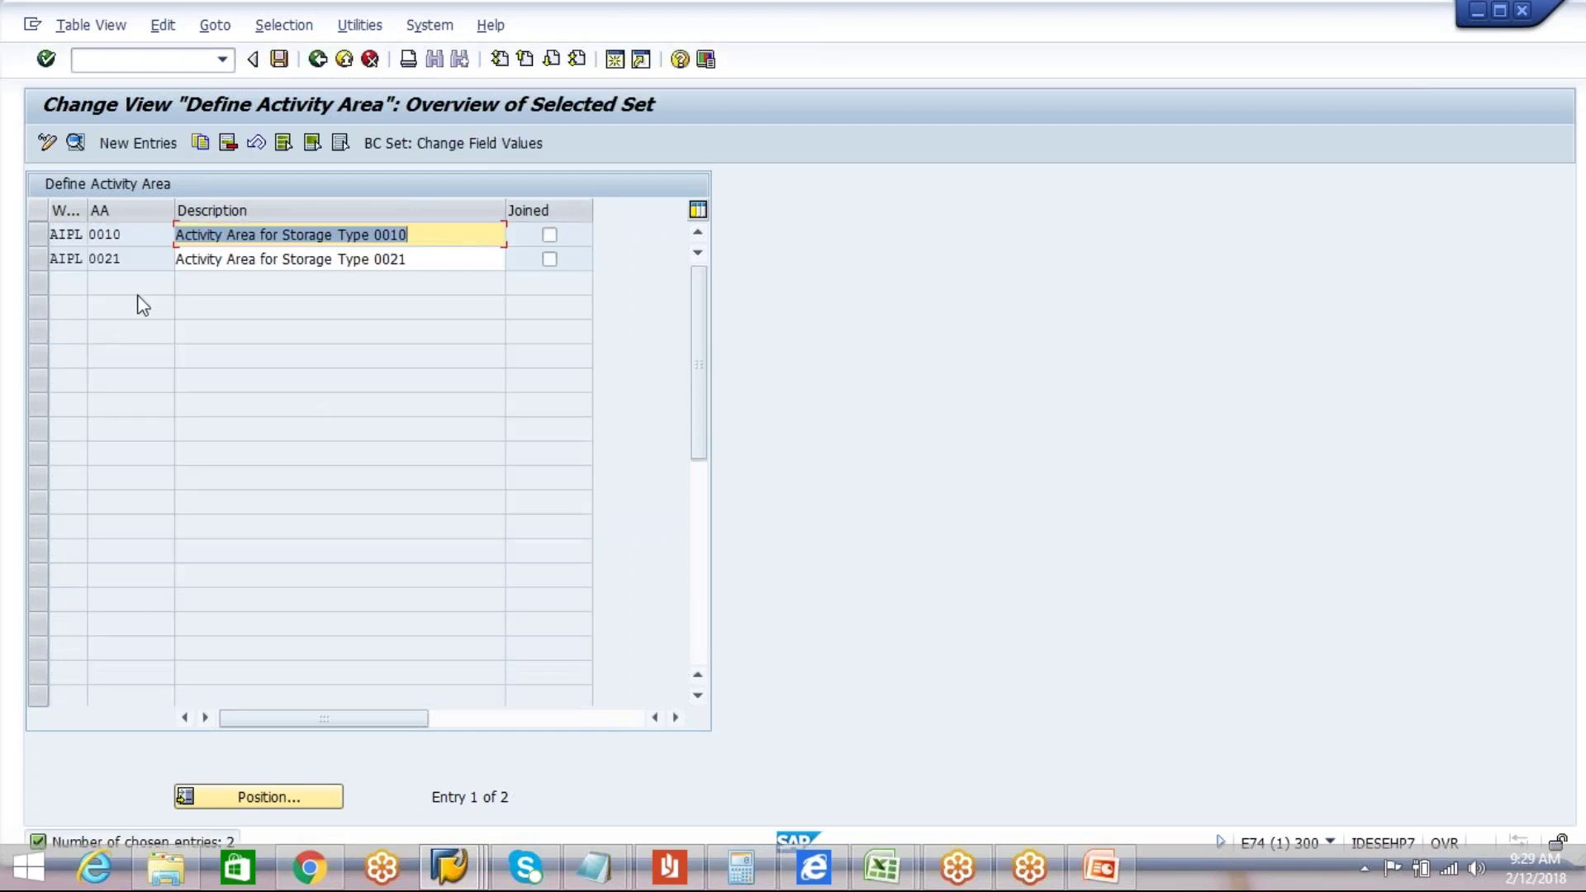
pyautogui.click(315, 65)
pyautogui.click(314, 65)
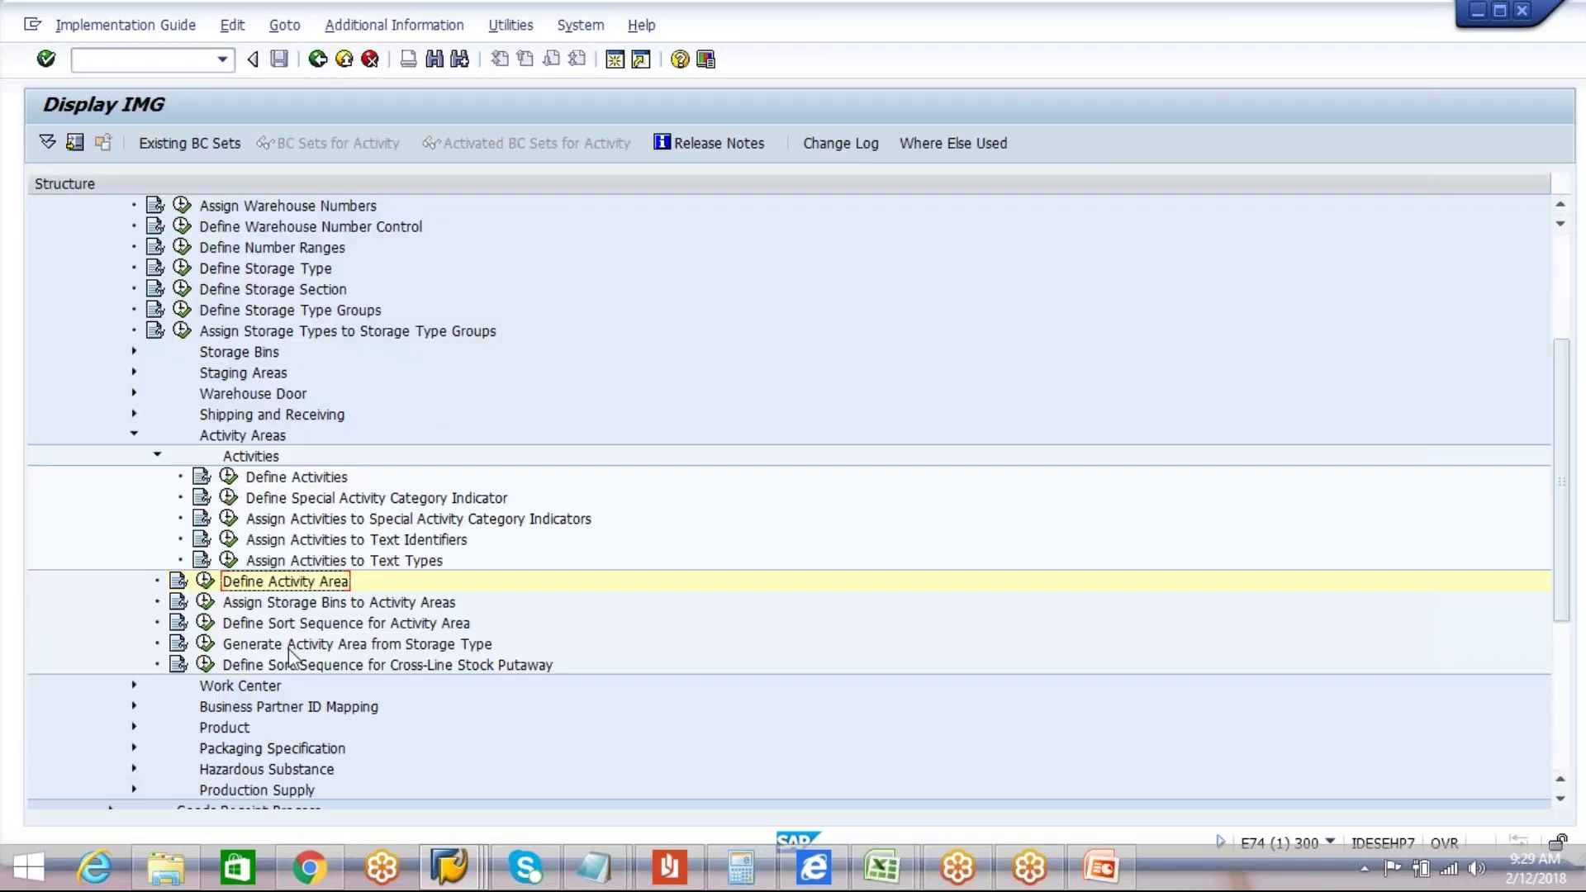
# Step: Open Generate Activity Area from Storage Type and enter warehouse number AIPL and storage type FAST
pyautogui.click(278, 649)
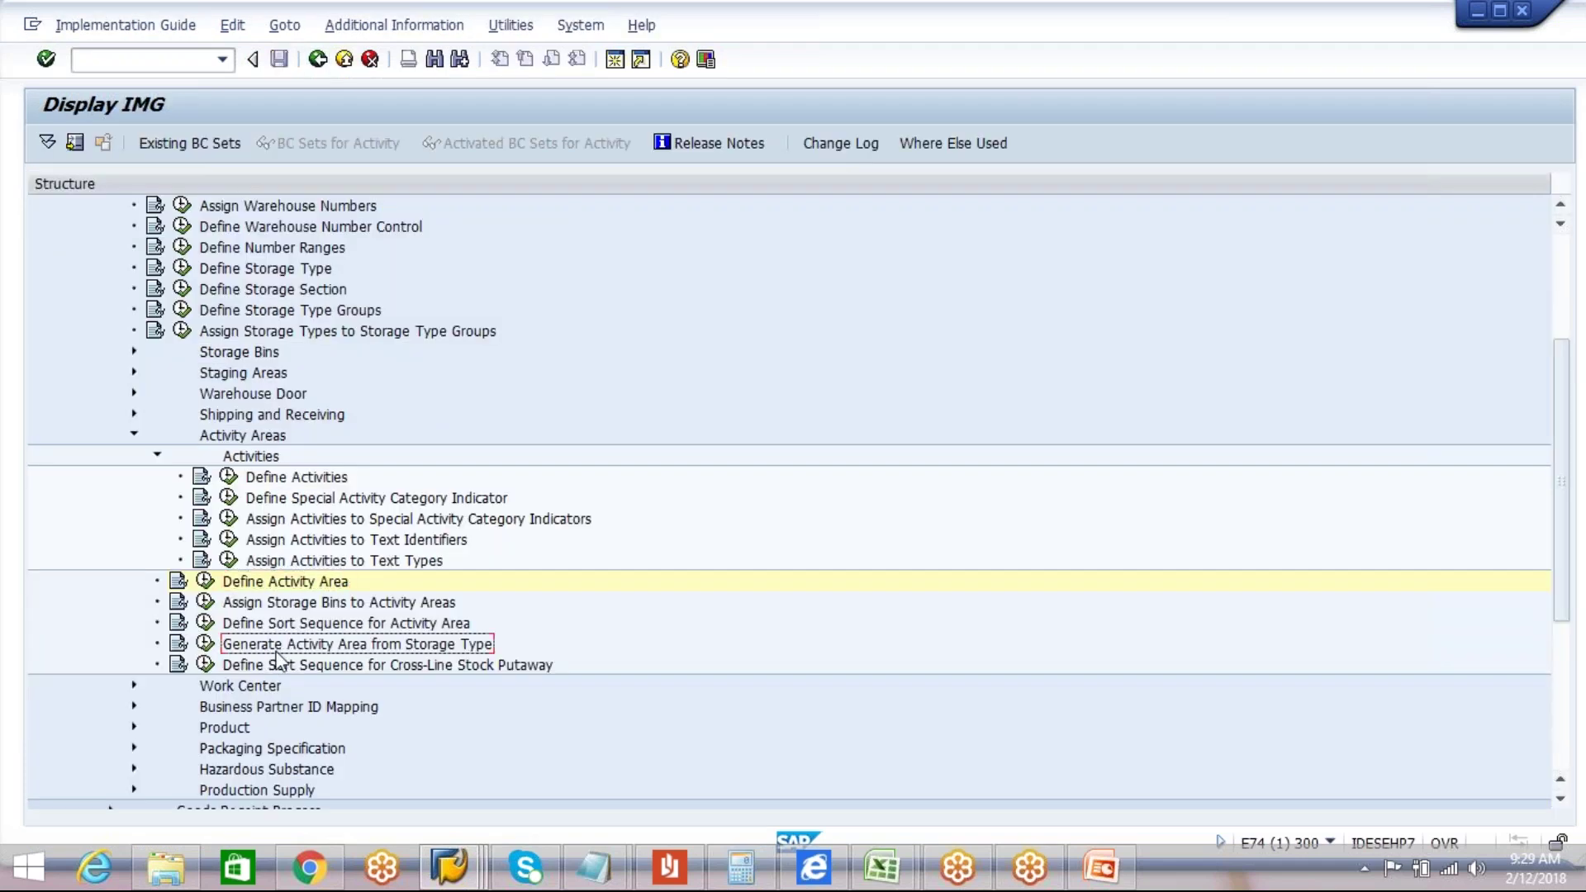
pyautogui.click(206, 648)
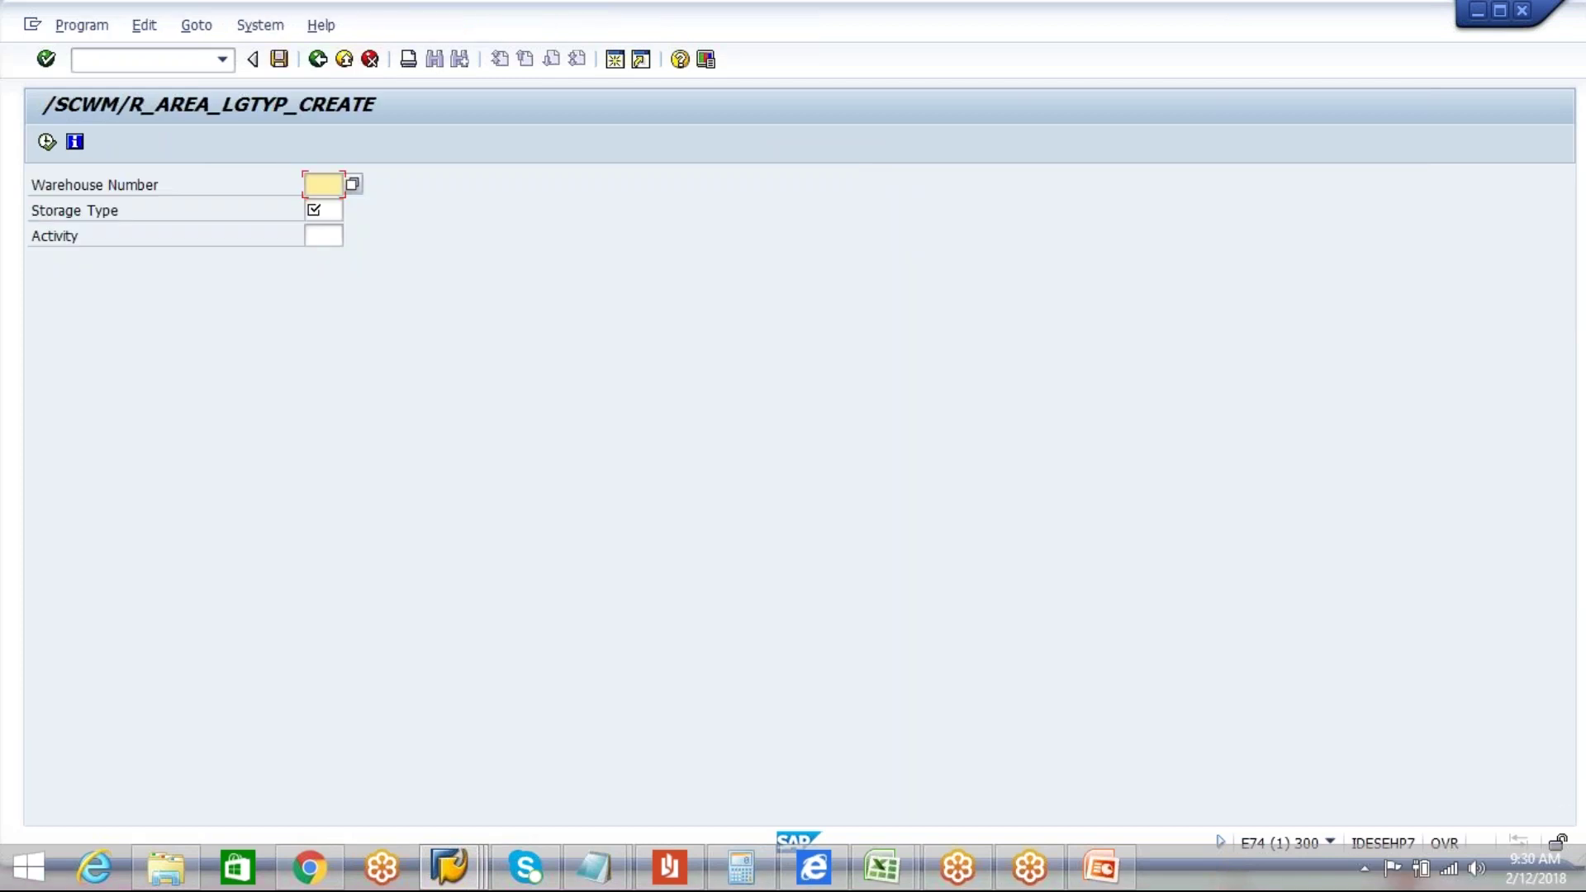
pyautogui.write('AIPL')
pyautogui.click(327, 212)
pyautogui.write('FAST')
# Step: Choose the putaway activity PTWY, generate the activity area data, and return to the IMG structure
pyautogui.click(329, 238)
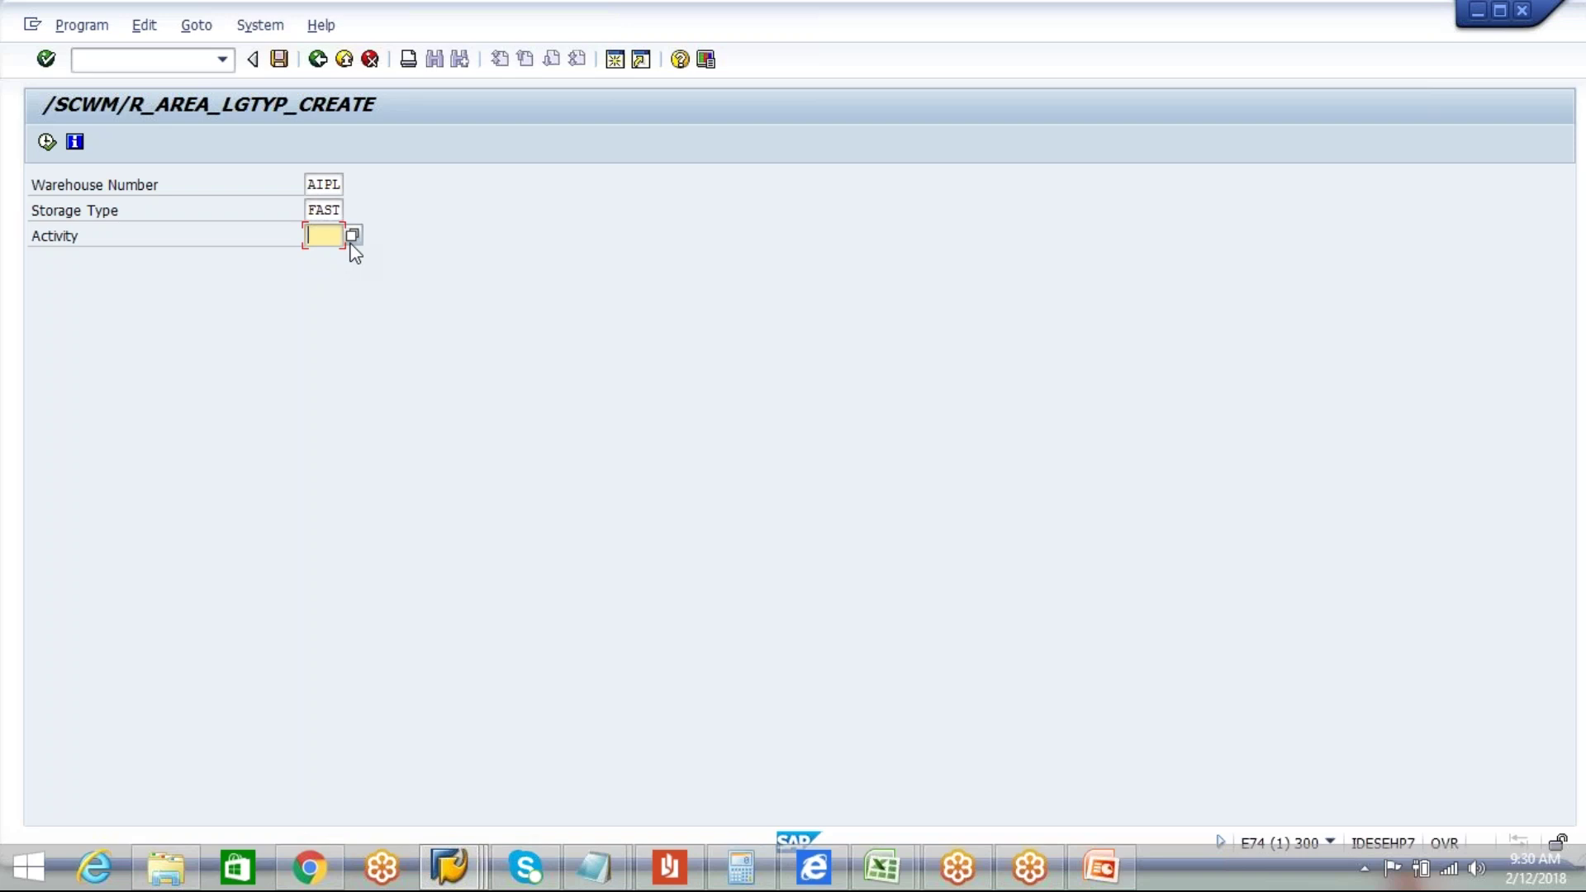
pyautogui.click(351, 237)
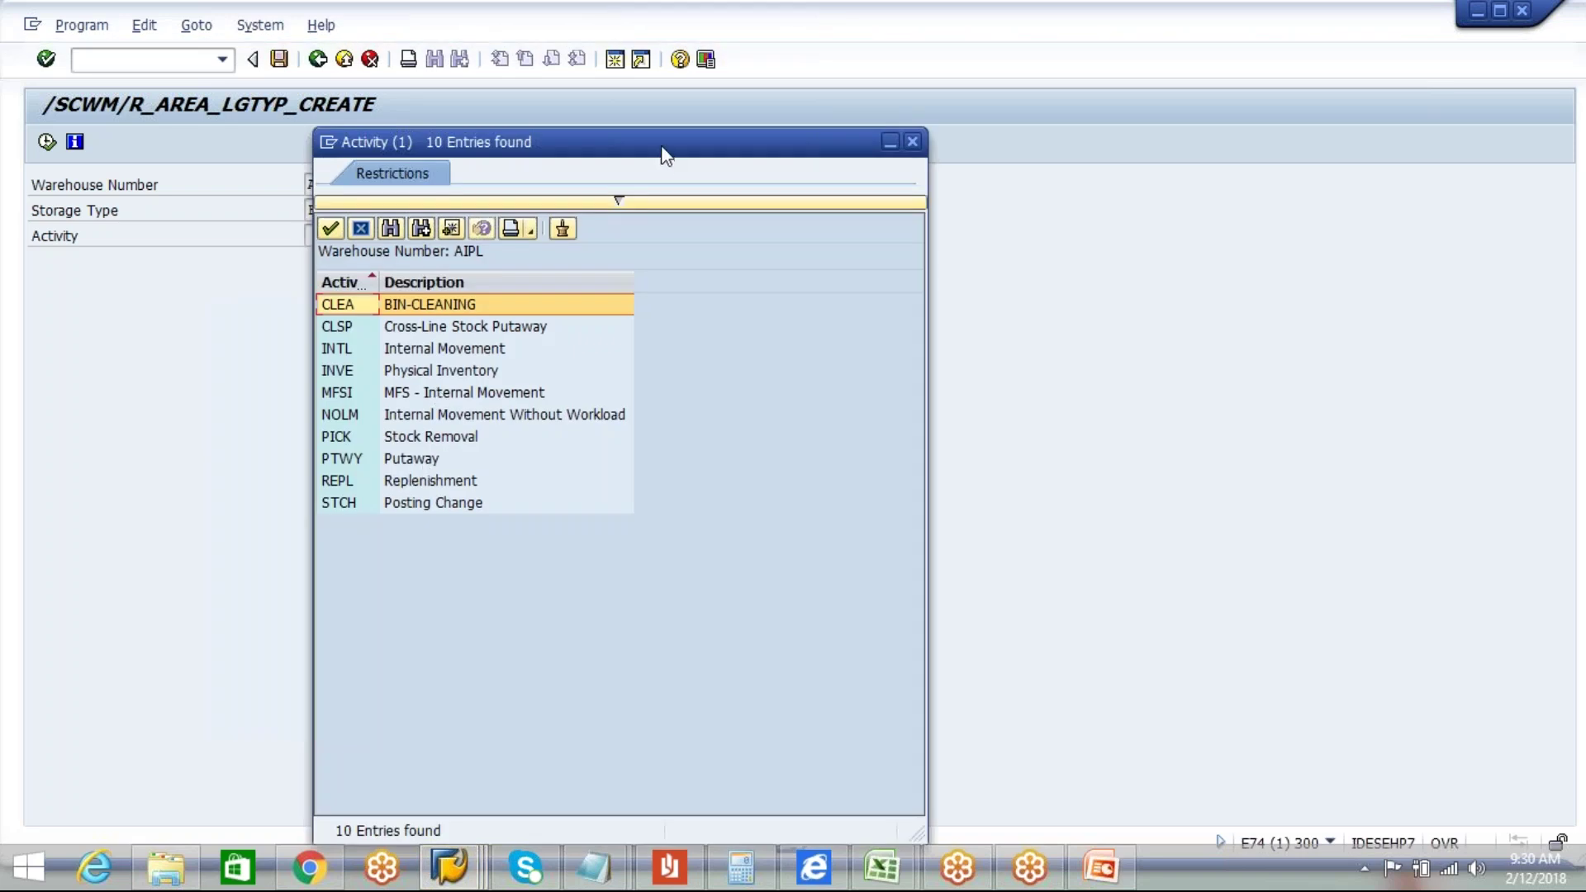
pyautogui.moveTo(661, 152); pyautogui.dragTo(862, 177)
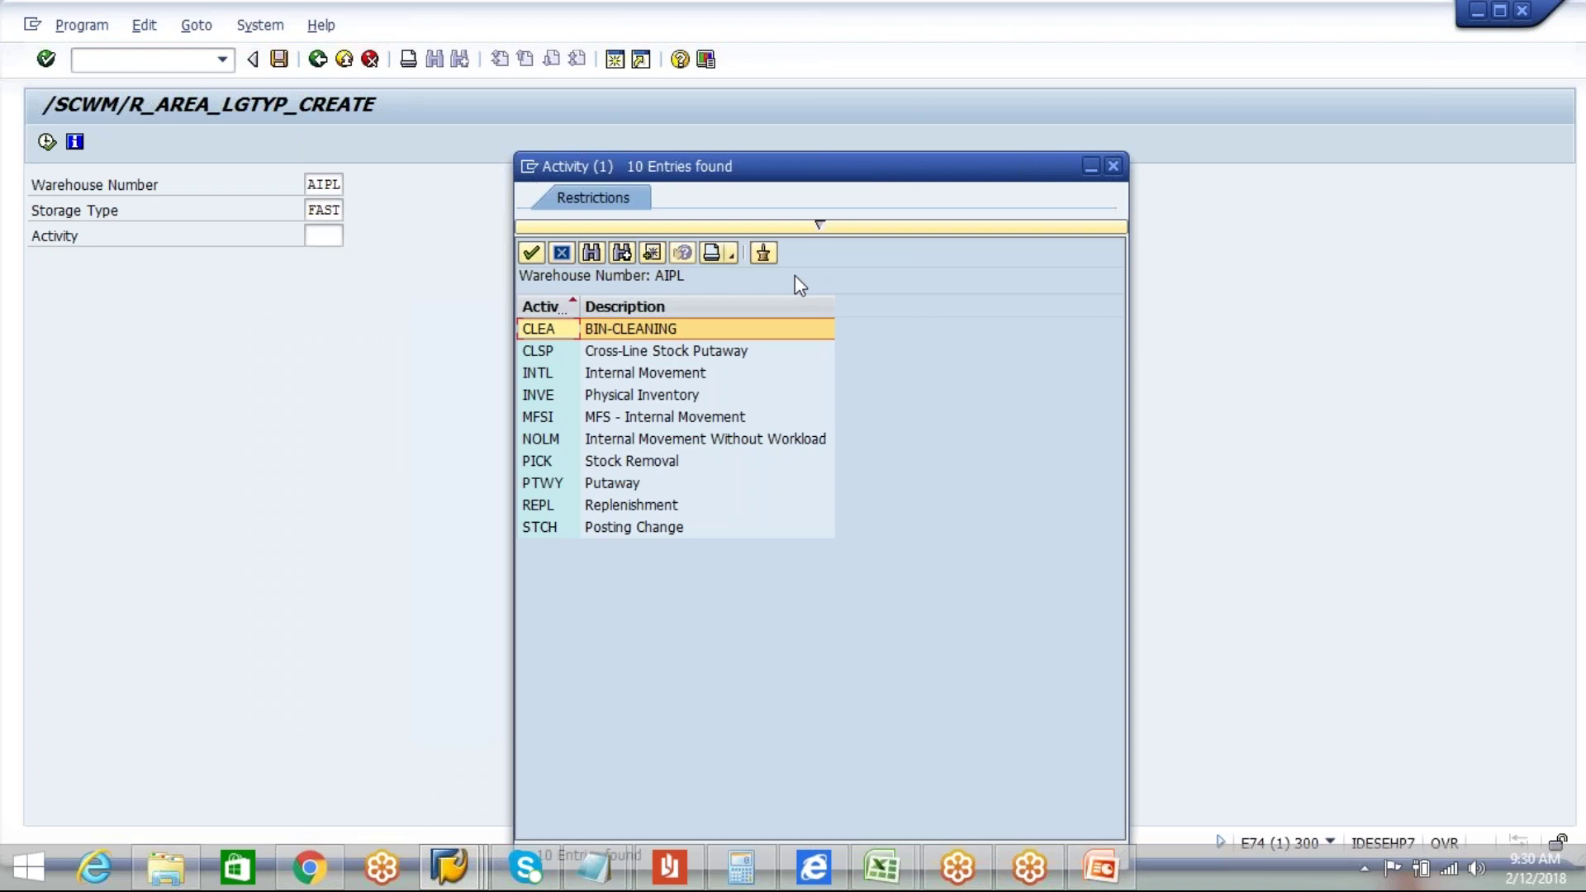
pyautogui.doubleClick(628, 488)
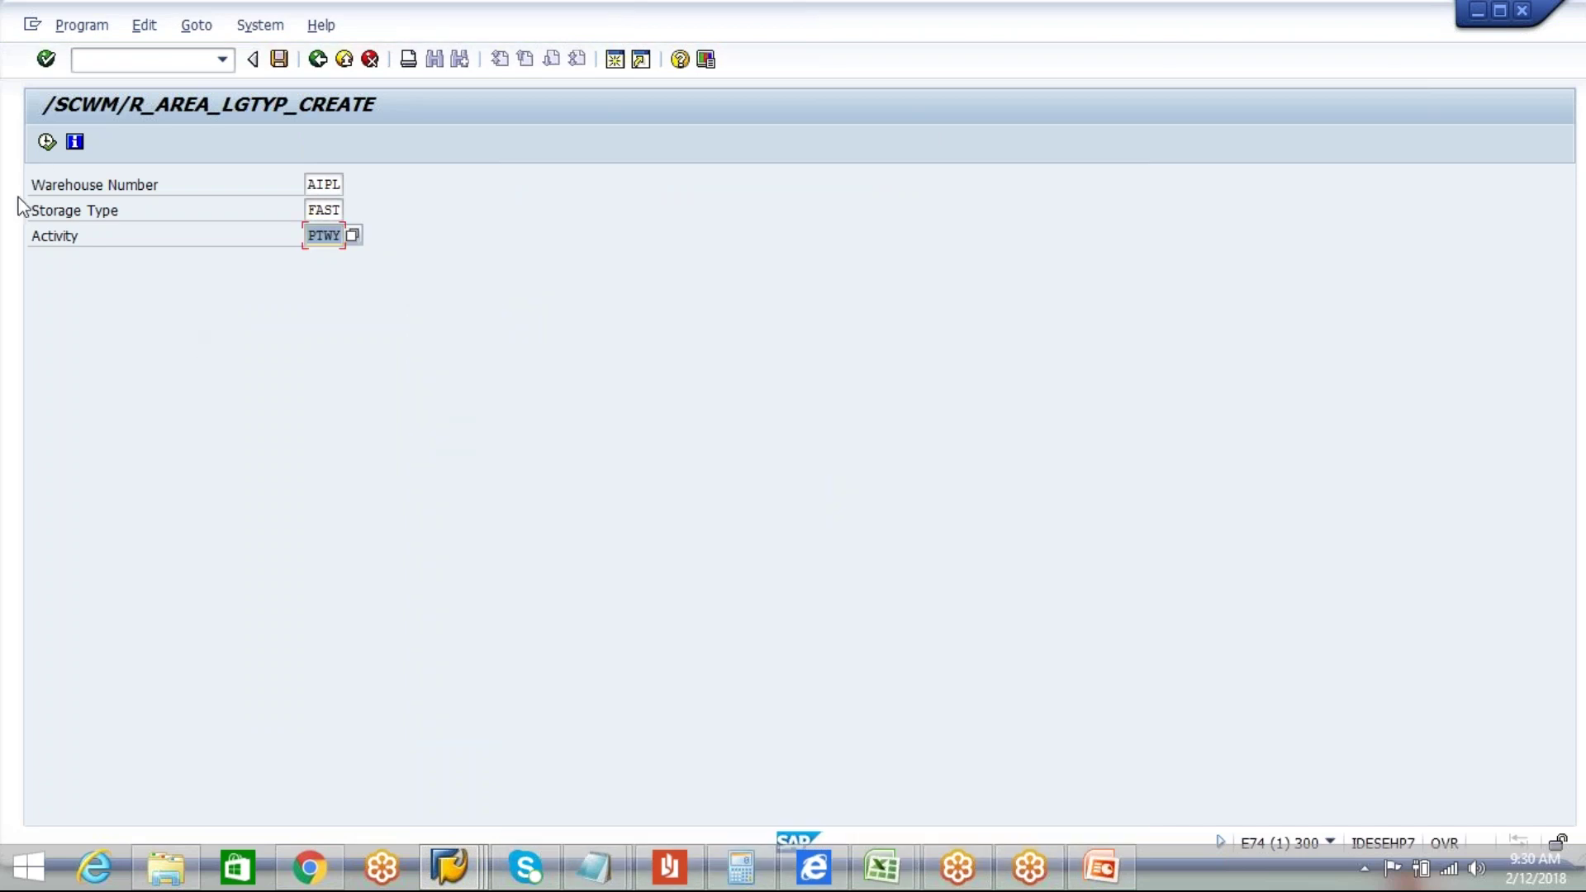
pyautogui.click(47, 142)
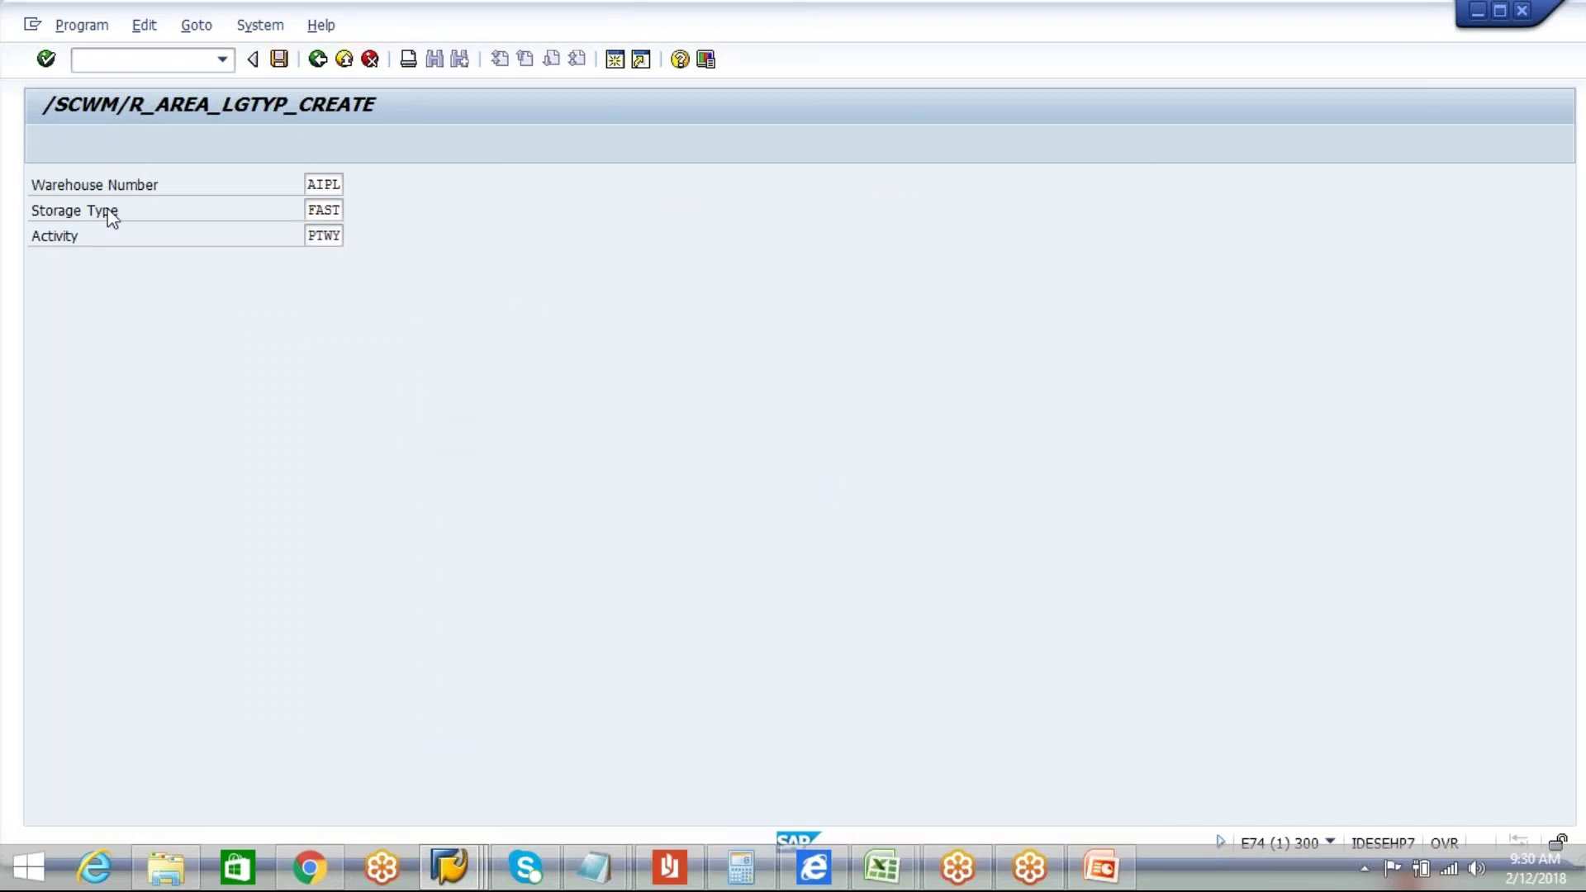
pyautogui.click(402, 365)
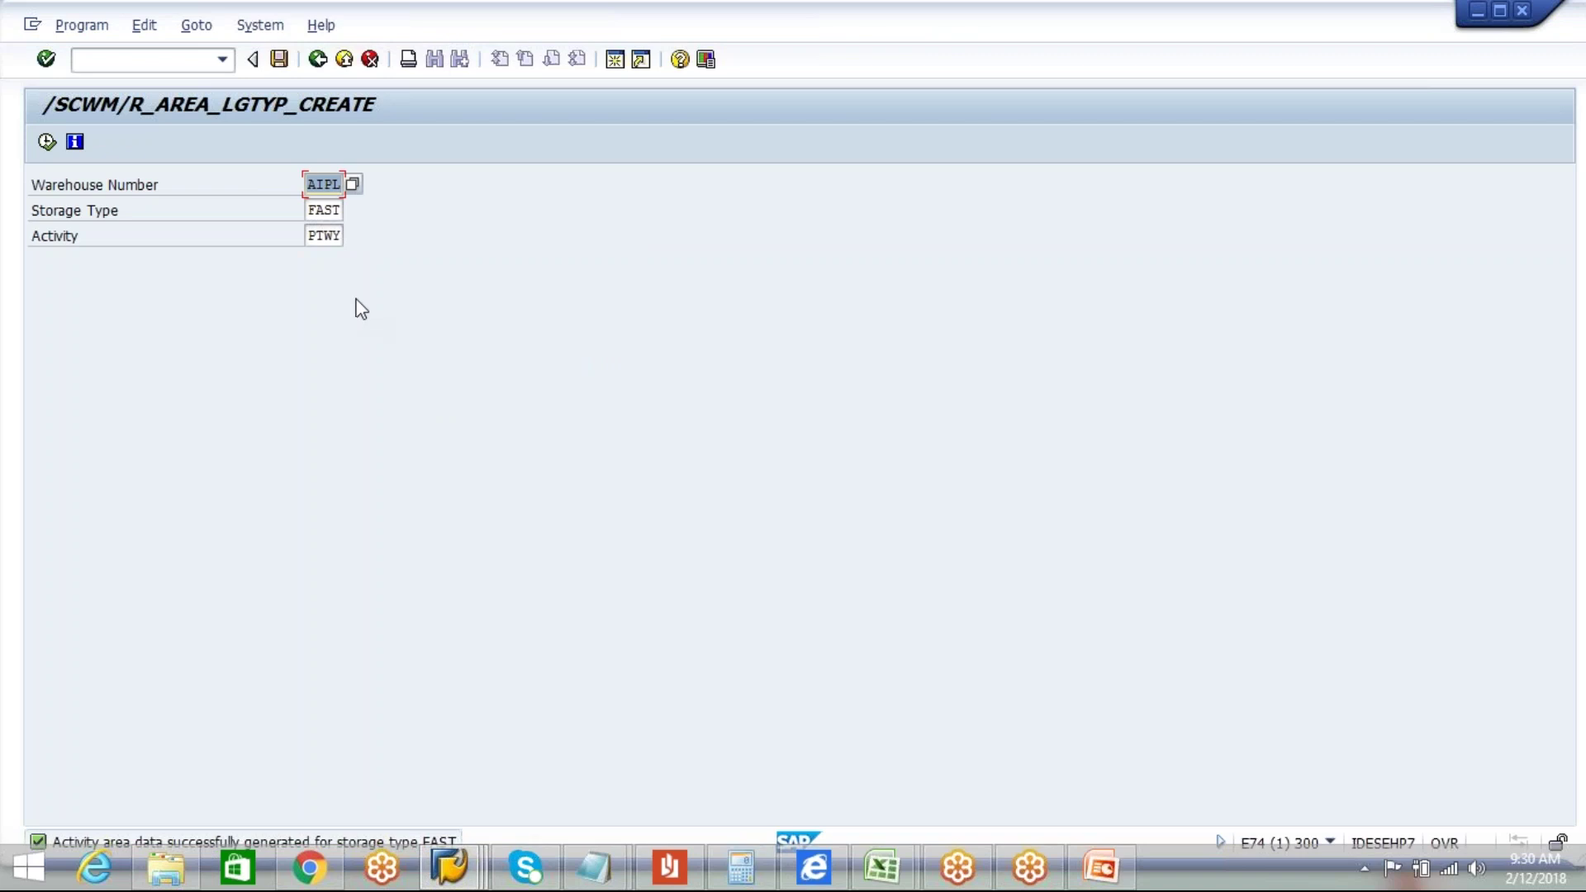
pyautogui.click(318, 60)
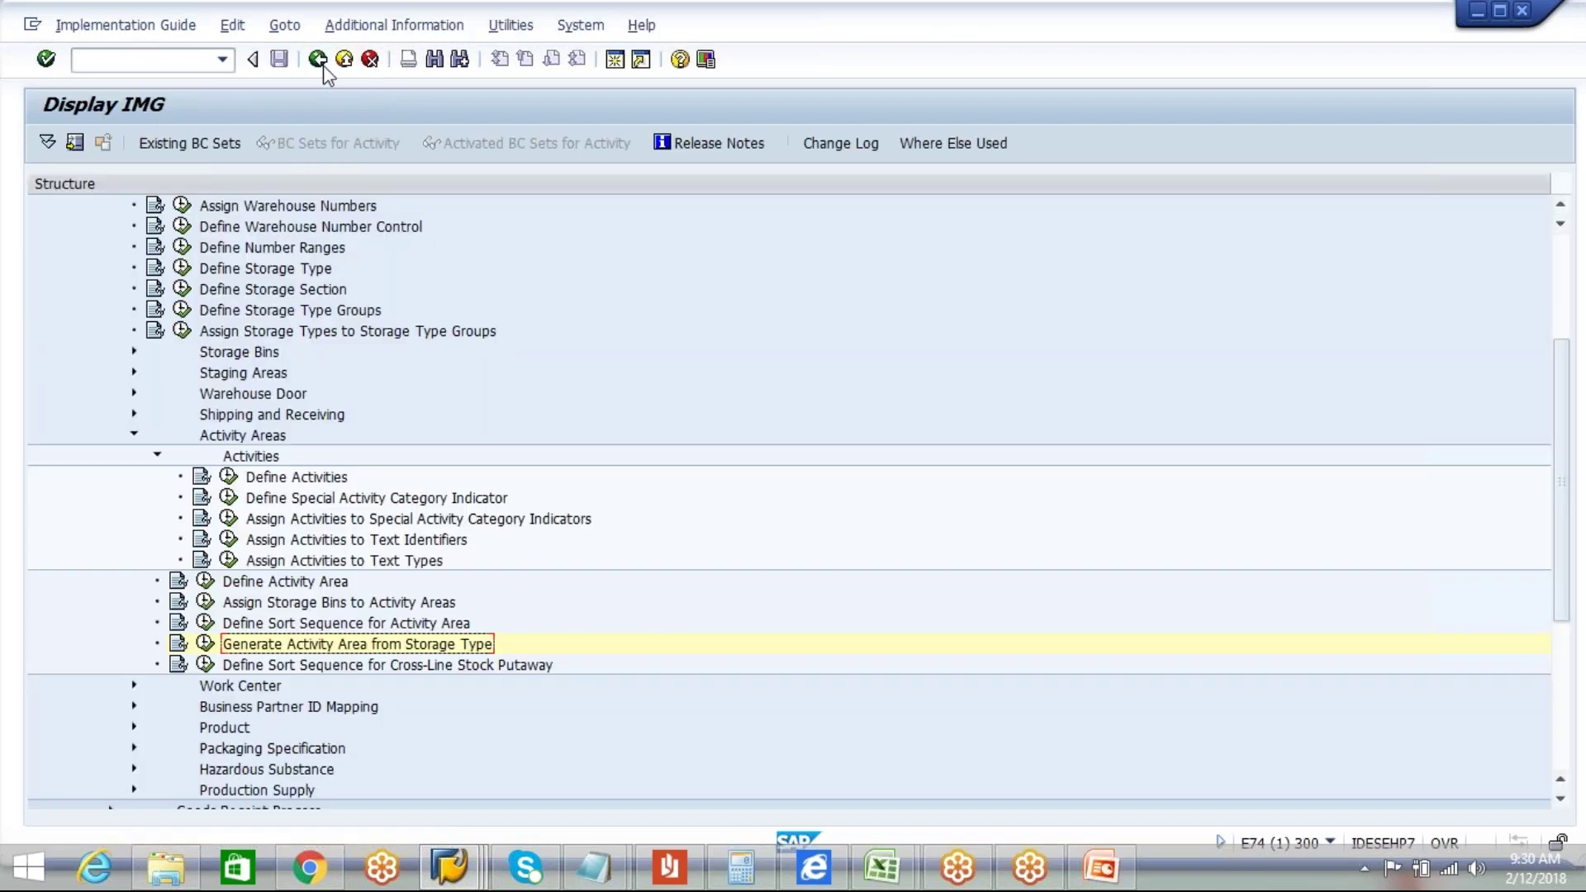
# Step: Open Define Activity Area, filter the entries to warehouse AIPL, and examine the generated FAST activity area
pyautogui.click(205, 582)
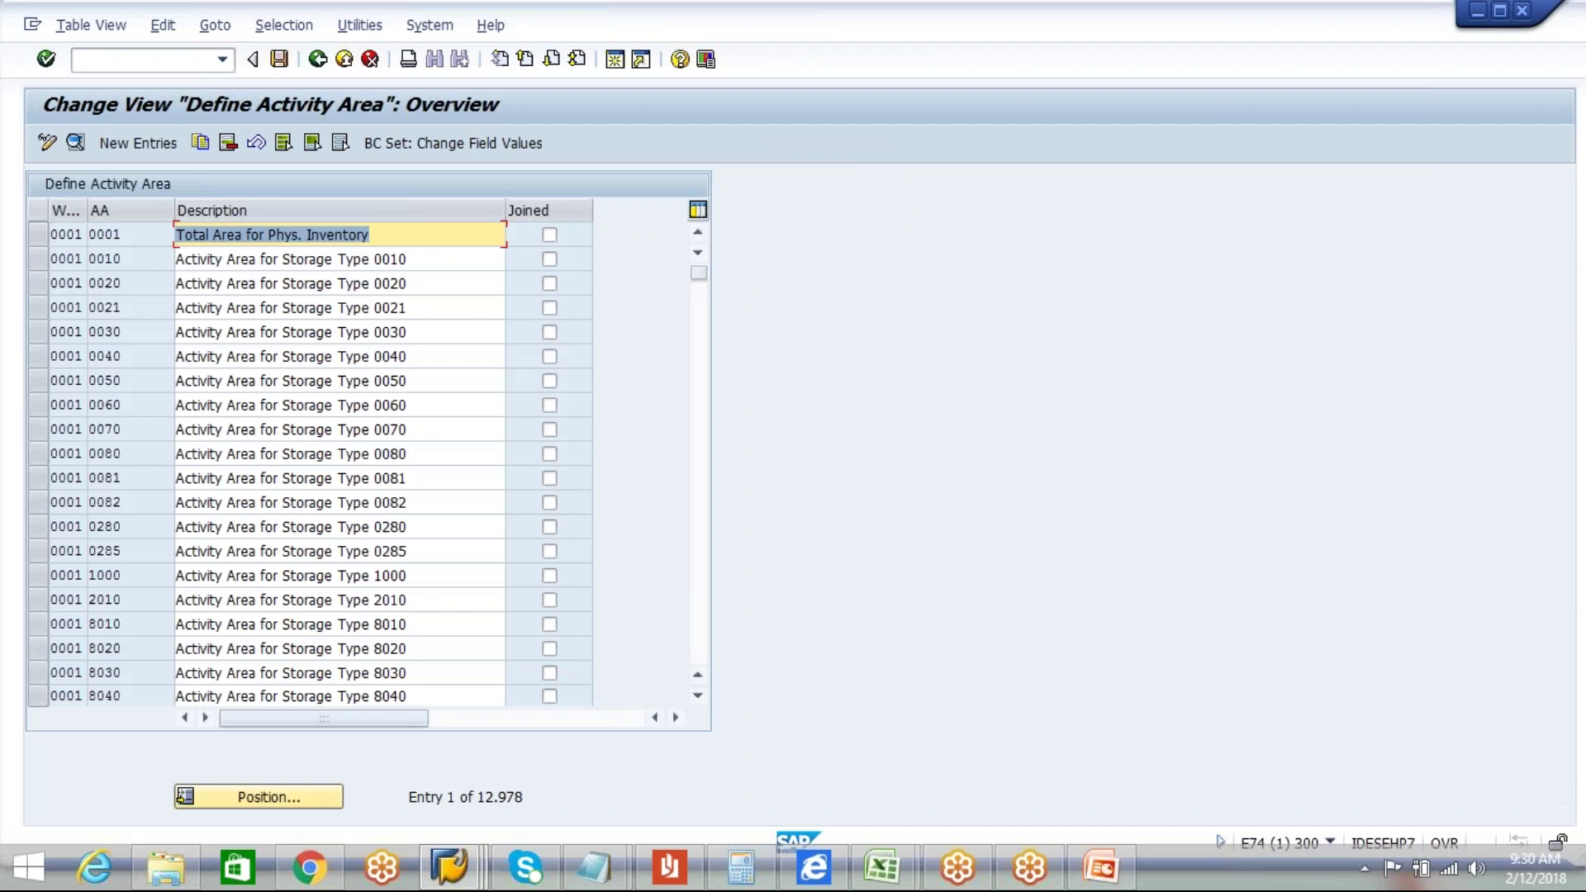
pyautogui.click(281, 25)
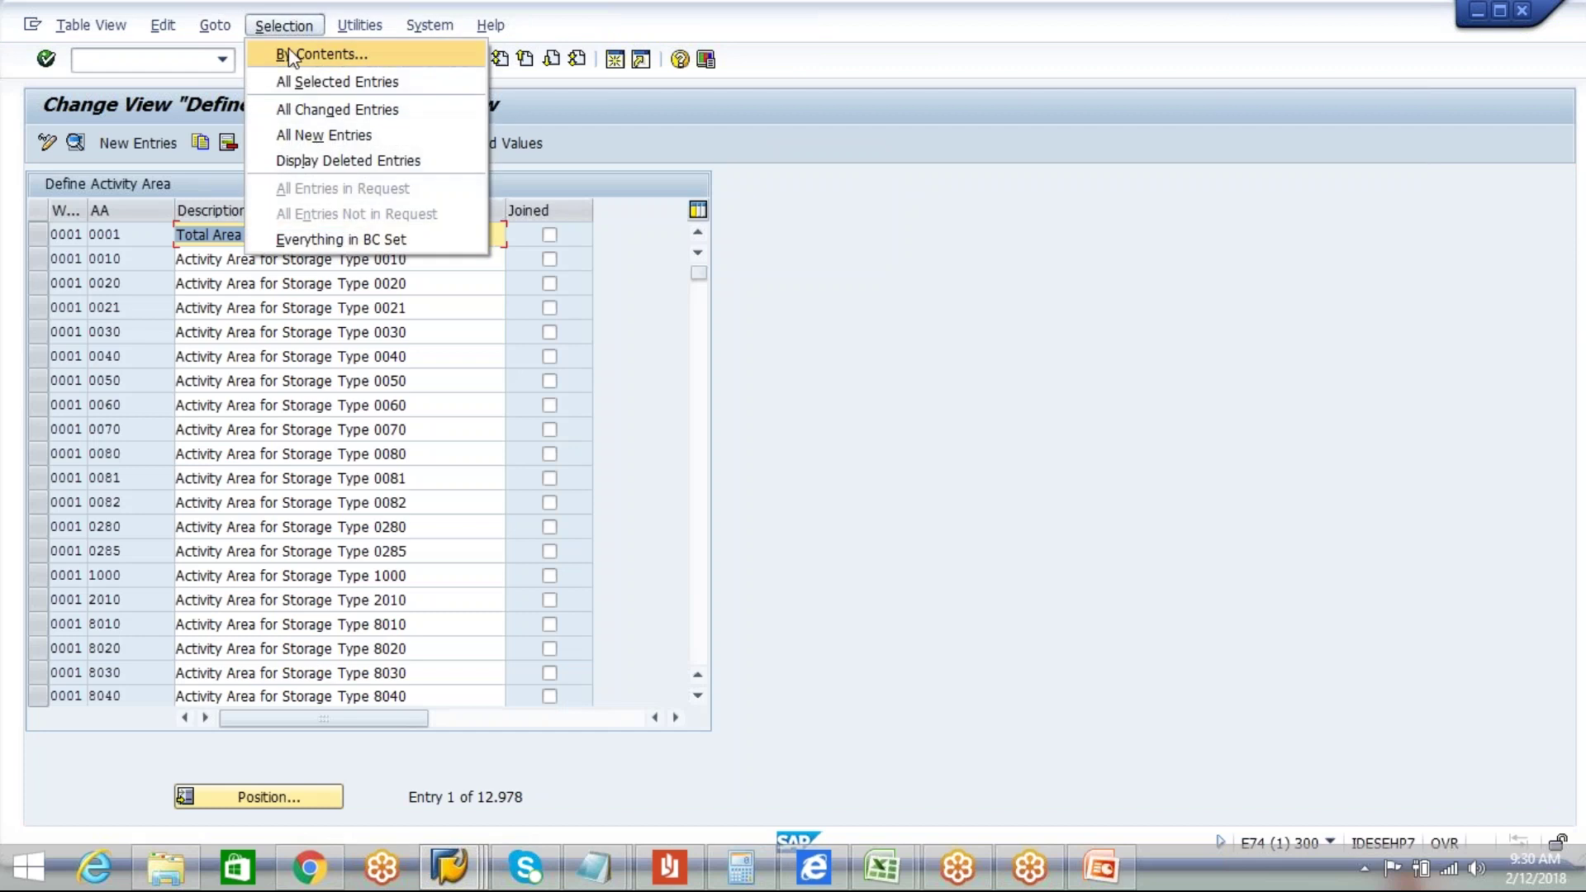
pyautogui.click(291, 54)
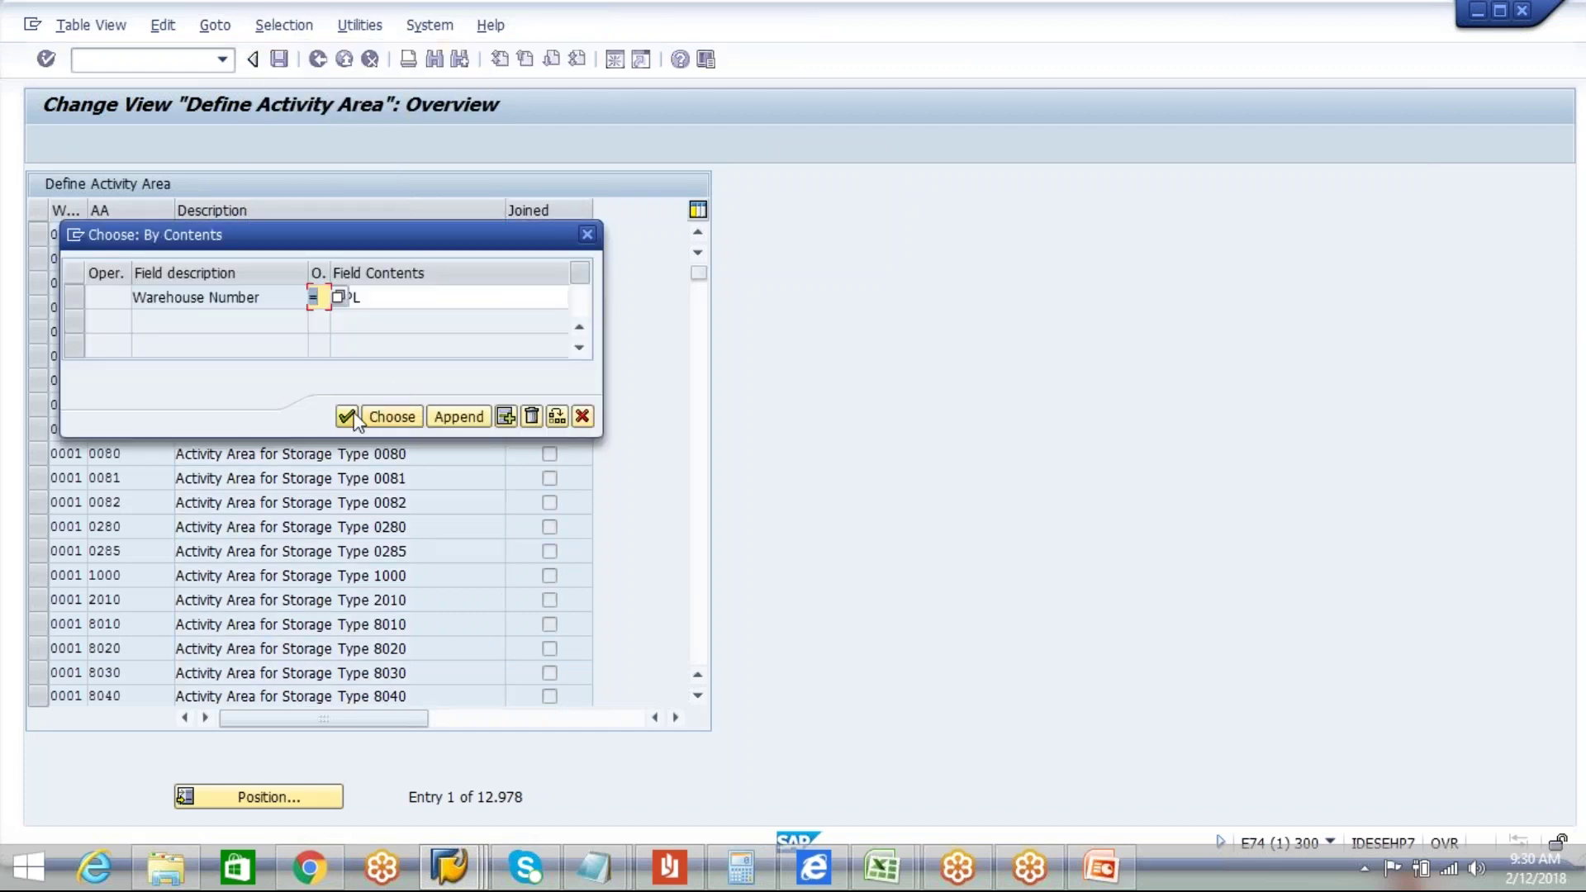
pyautogui.click(393, 415)
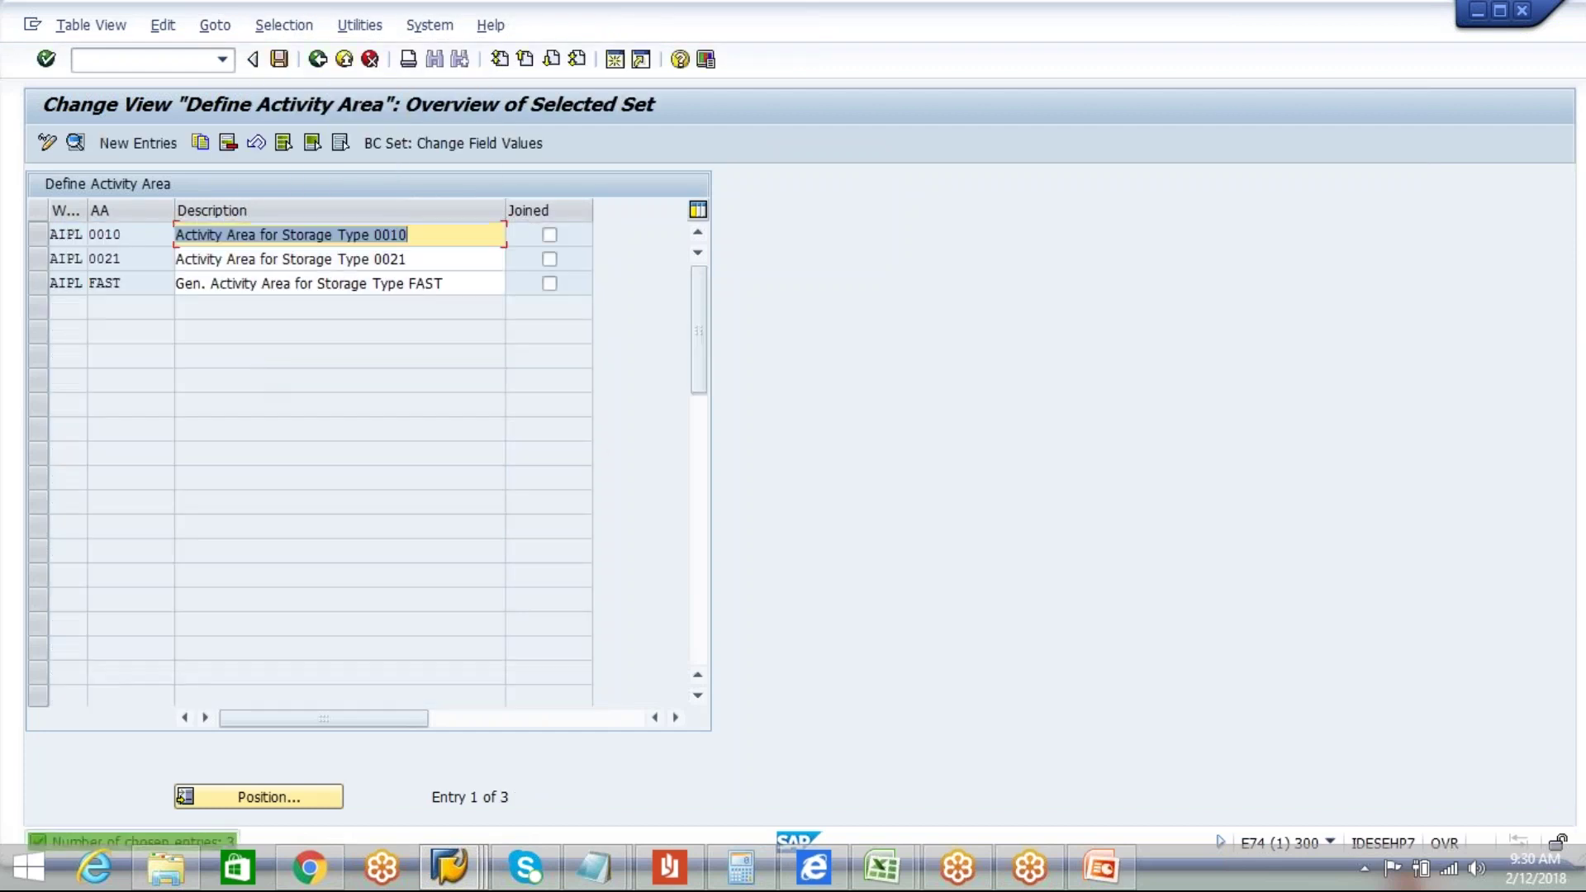
pyautogui.click(66, 282)
pyautogui.click(37, 282)
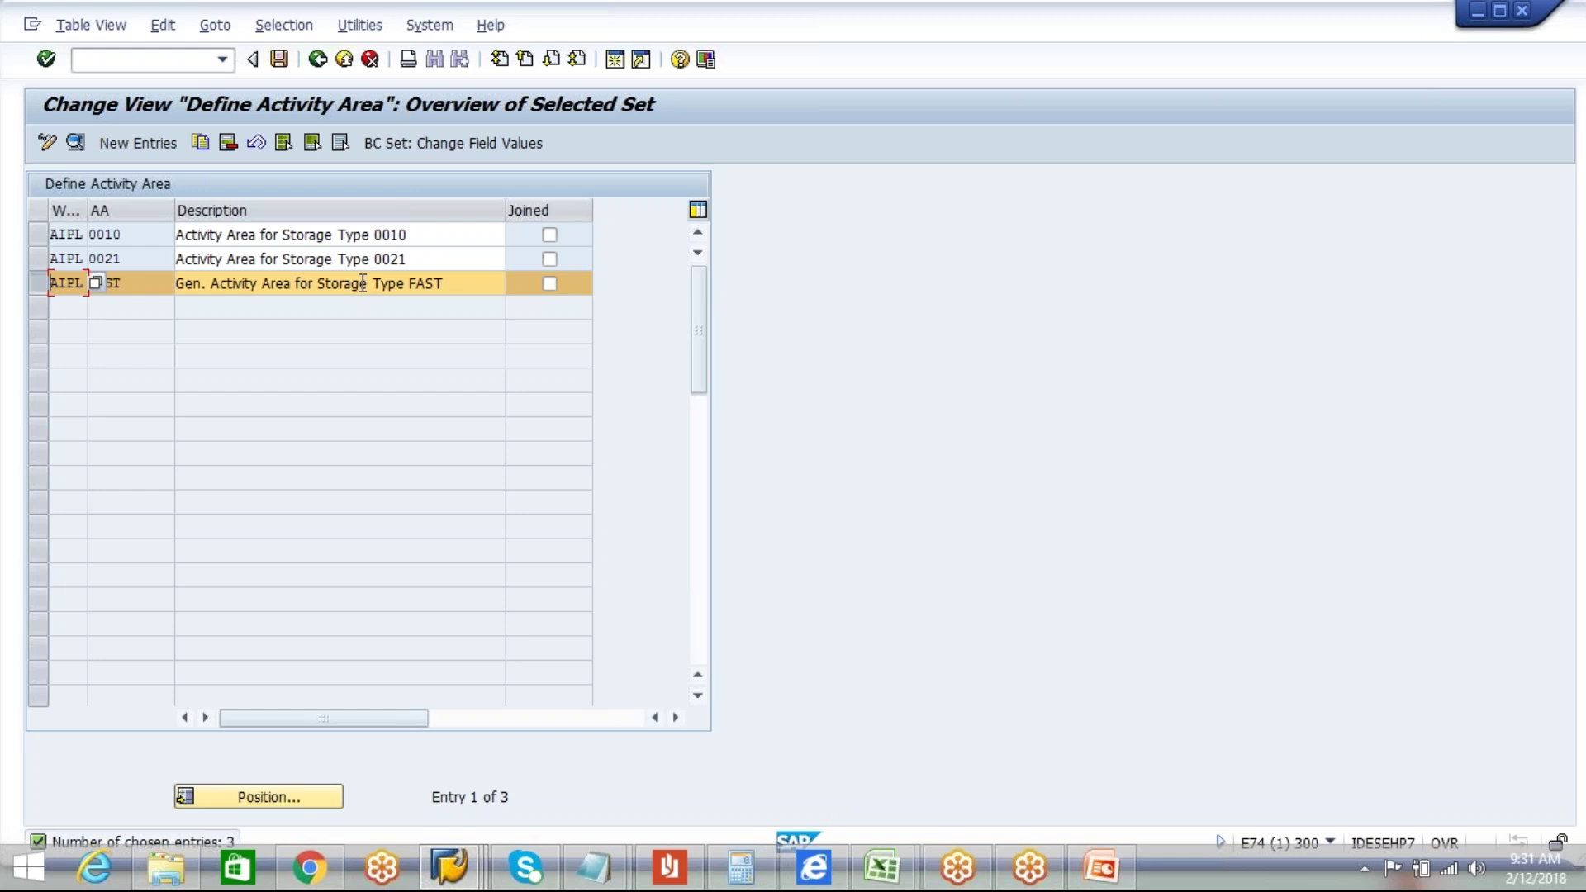
pyautogui.click(40, 282)
# Step: Return to the IMG structure and select Assign Storage Bins to Activity Areas
pyautogui.click(317, 59)
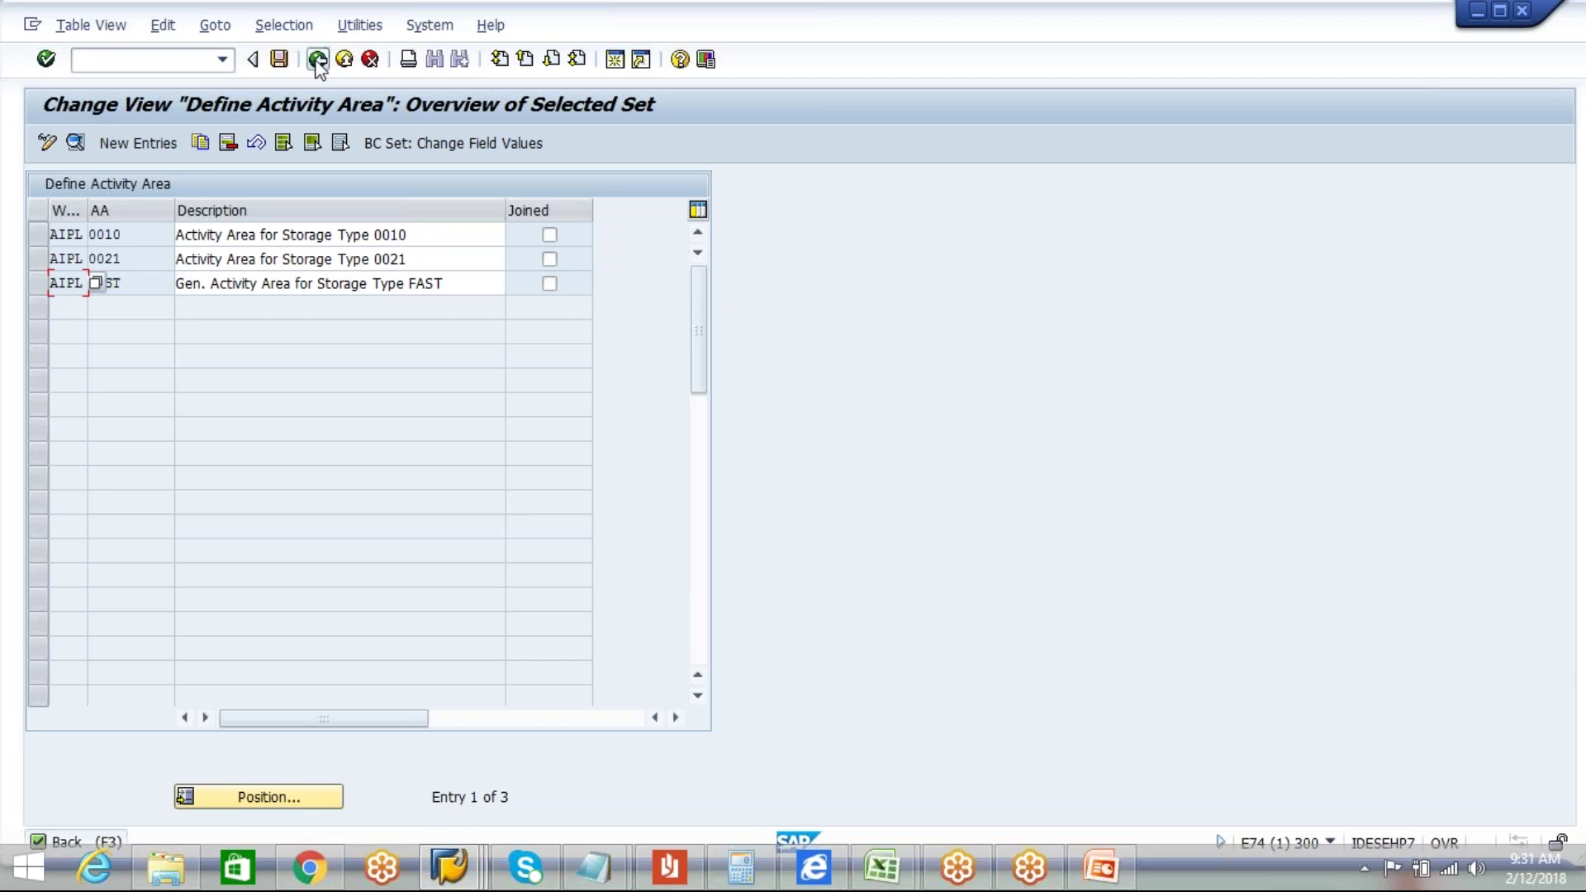
pyautogui.click(316, 59)
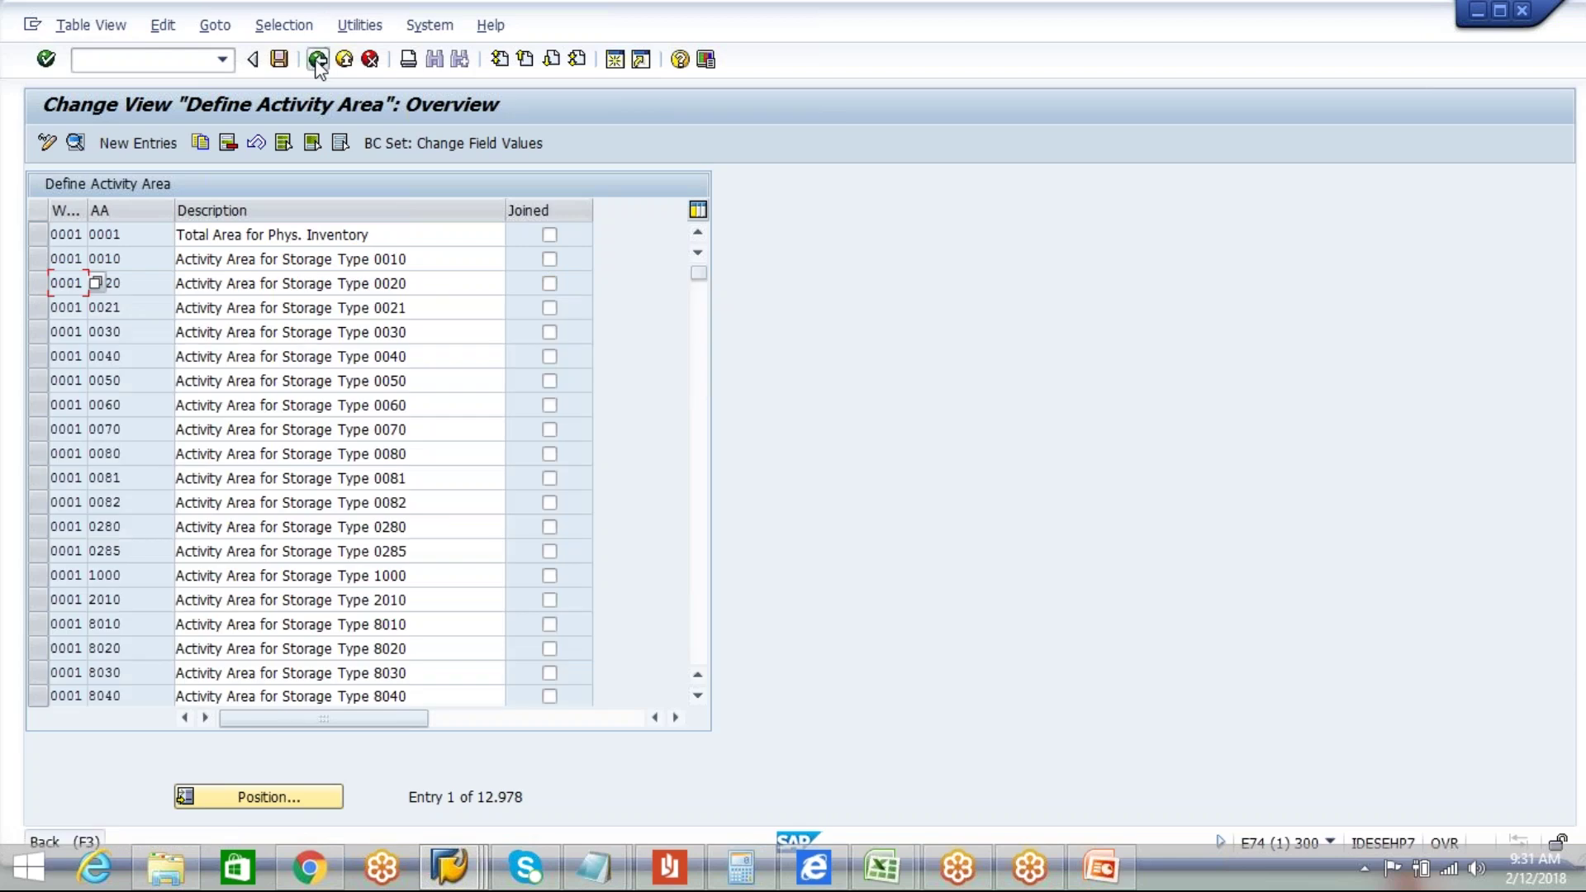
pyautogui.click(401, 611)
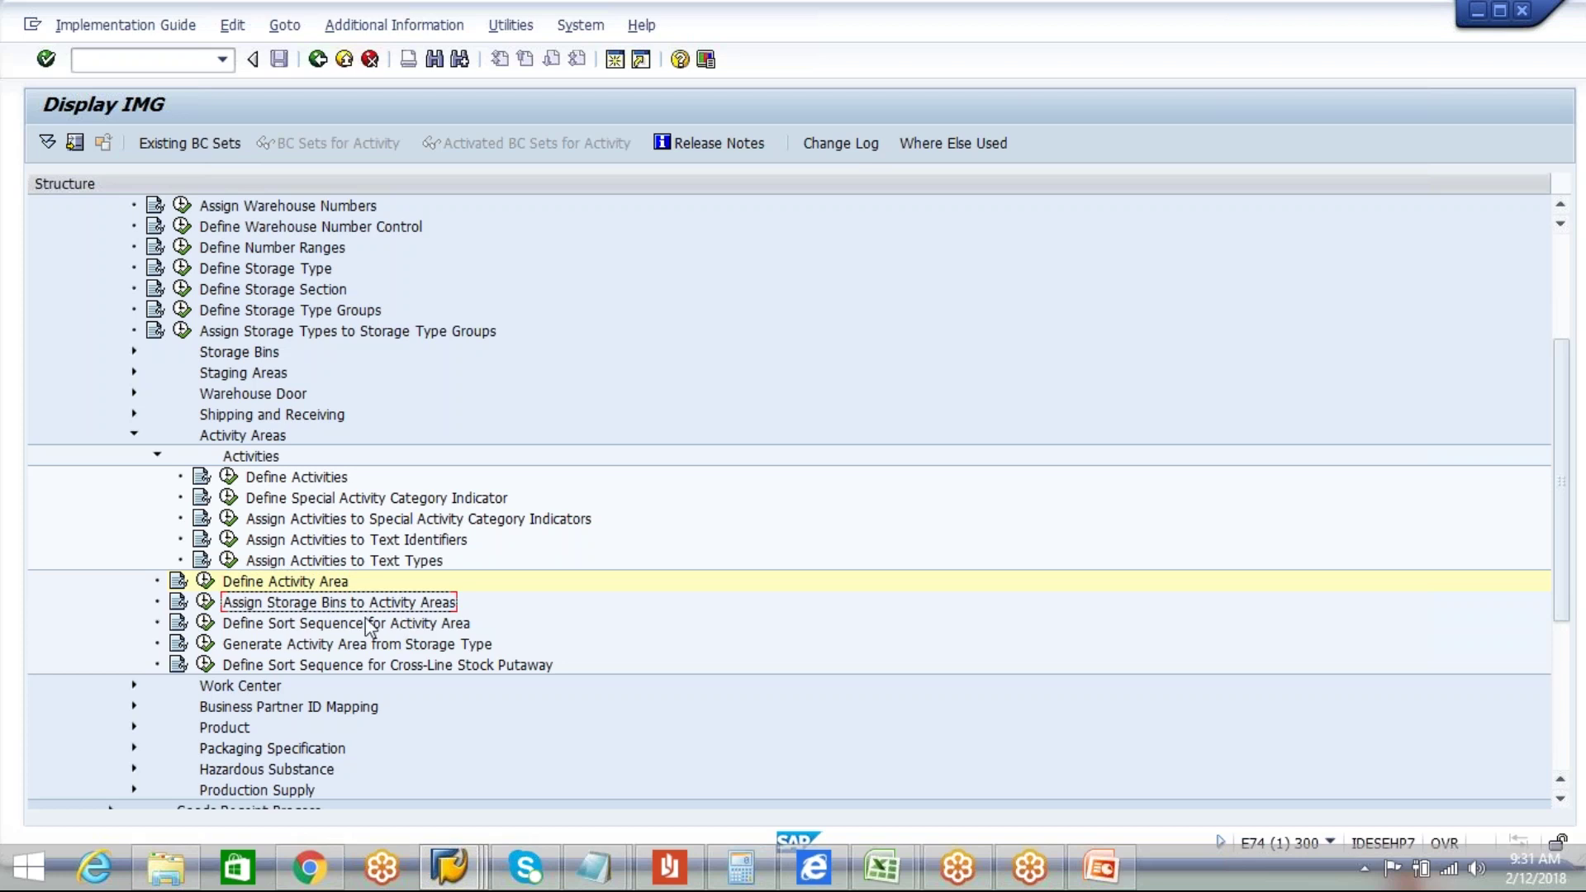
# Step: Look over the overview tables of Assign Storage Bins to Activity Areas and Define Activity Area, and return to the IMG structure
pyautogui.click(206, 604)
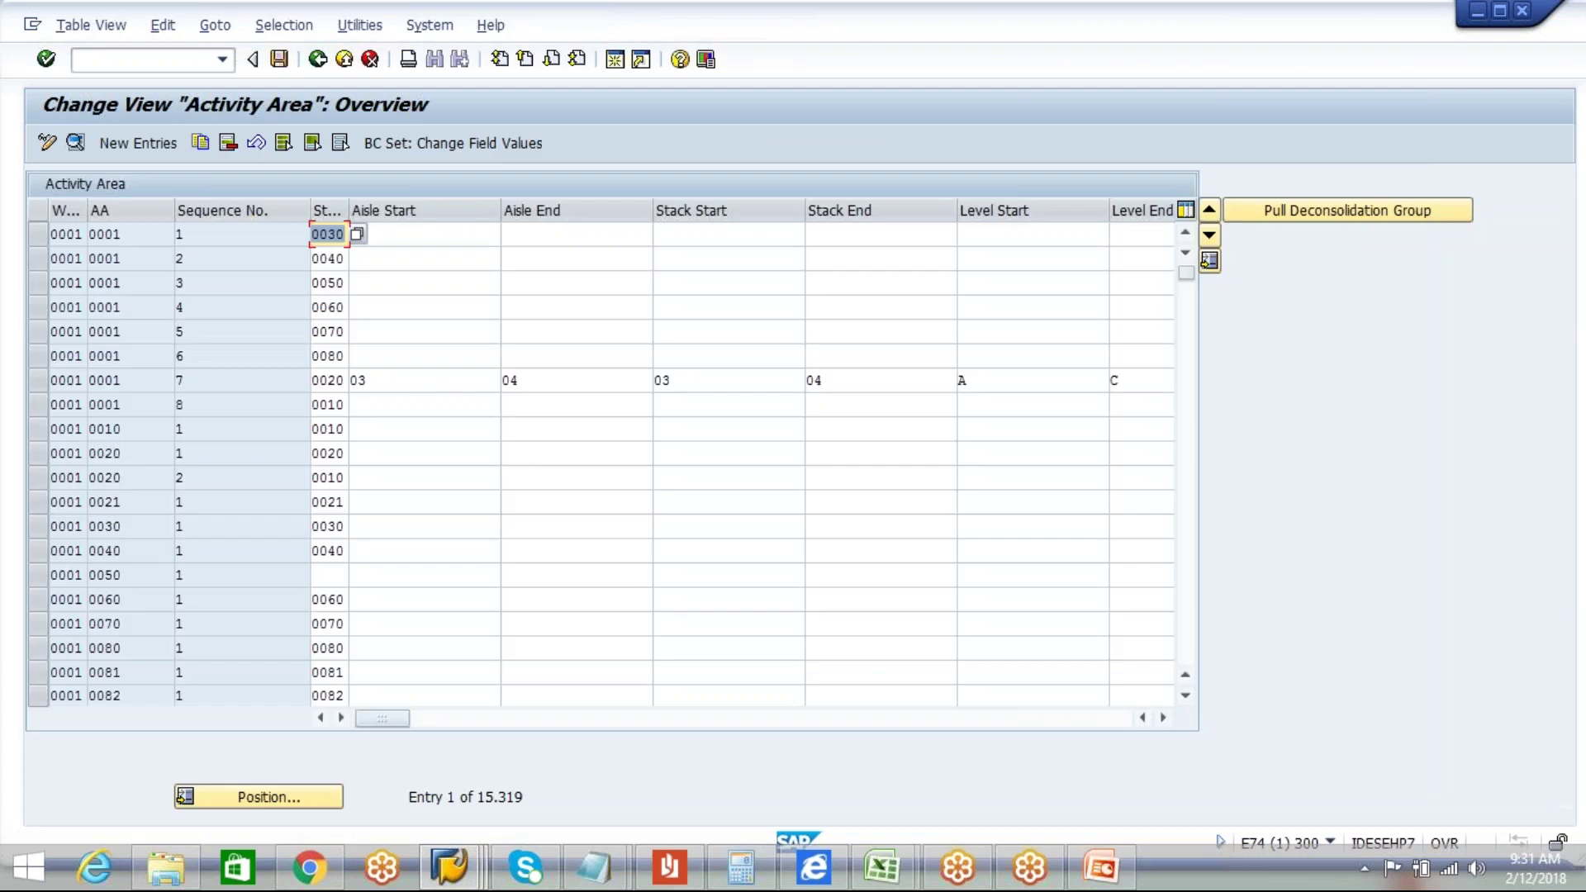
pyautogui.click(325, 68)
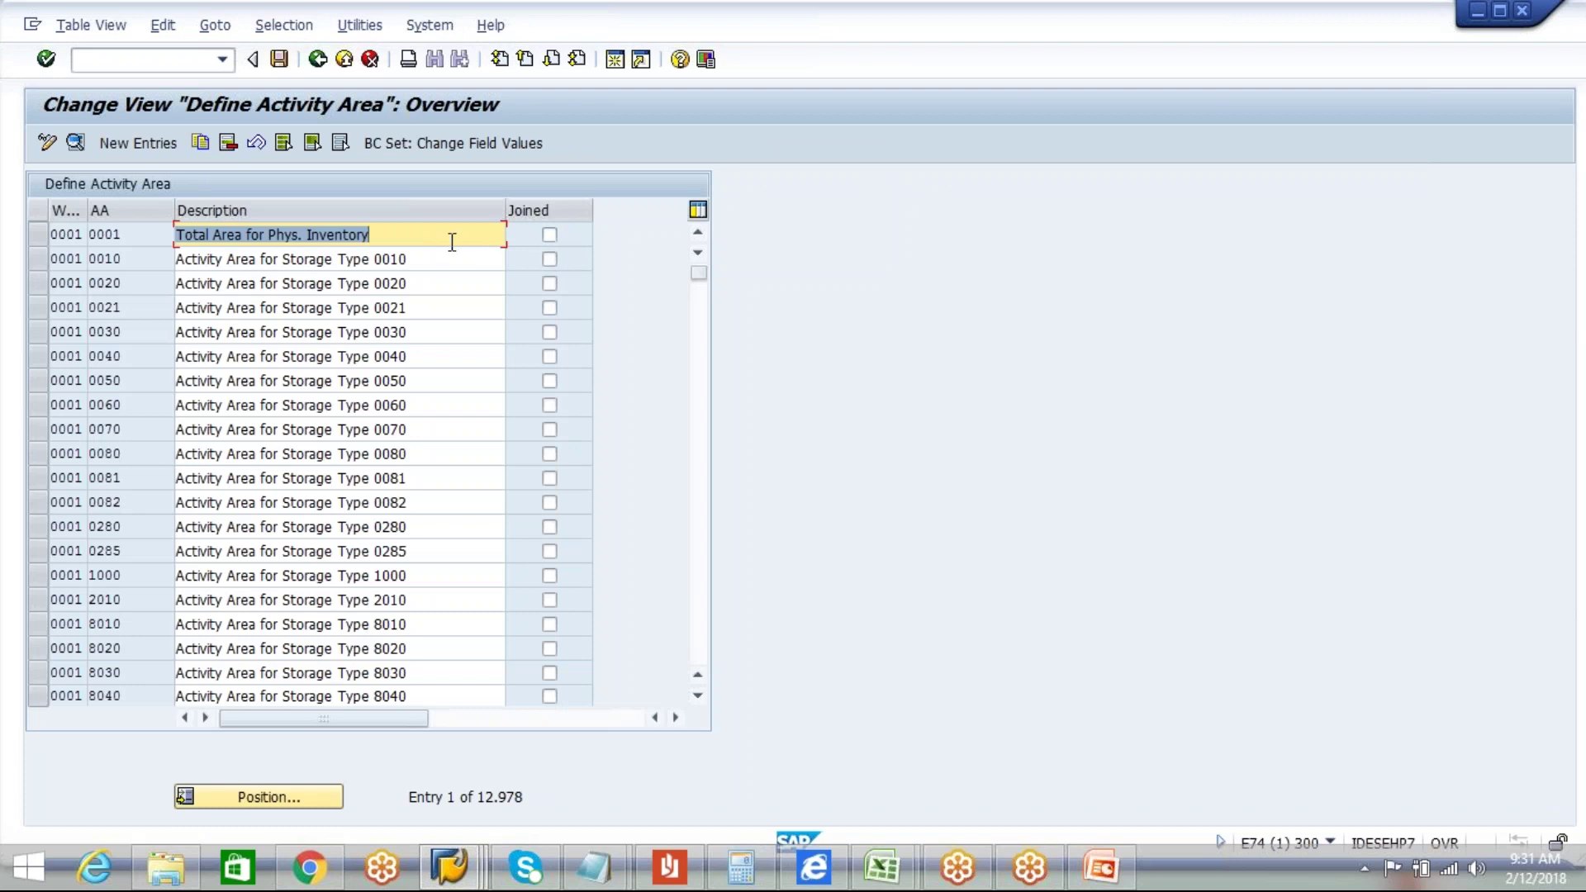
pyautogui.click(317, 59)
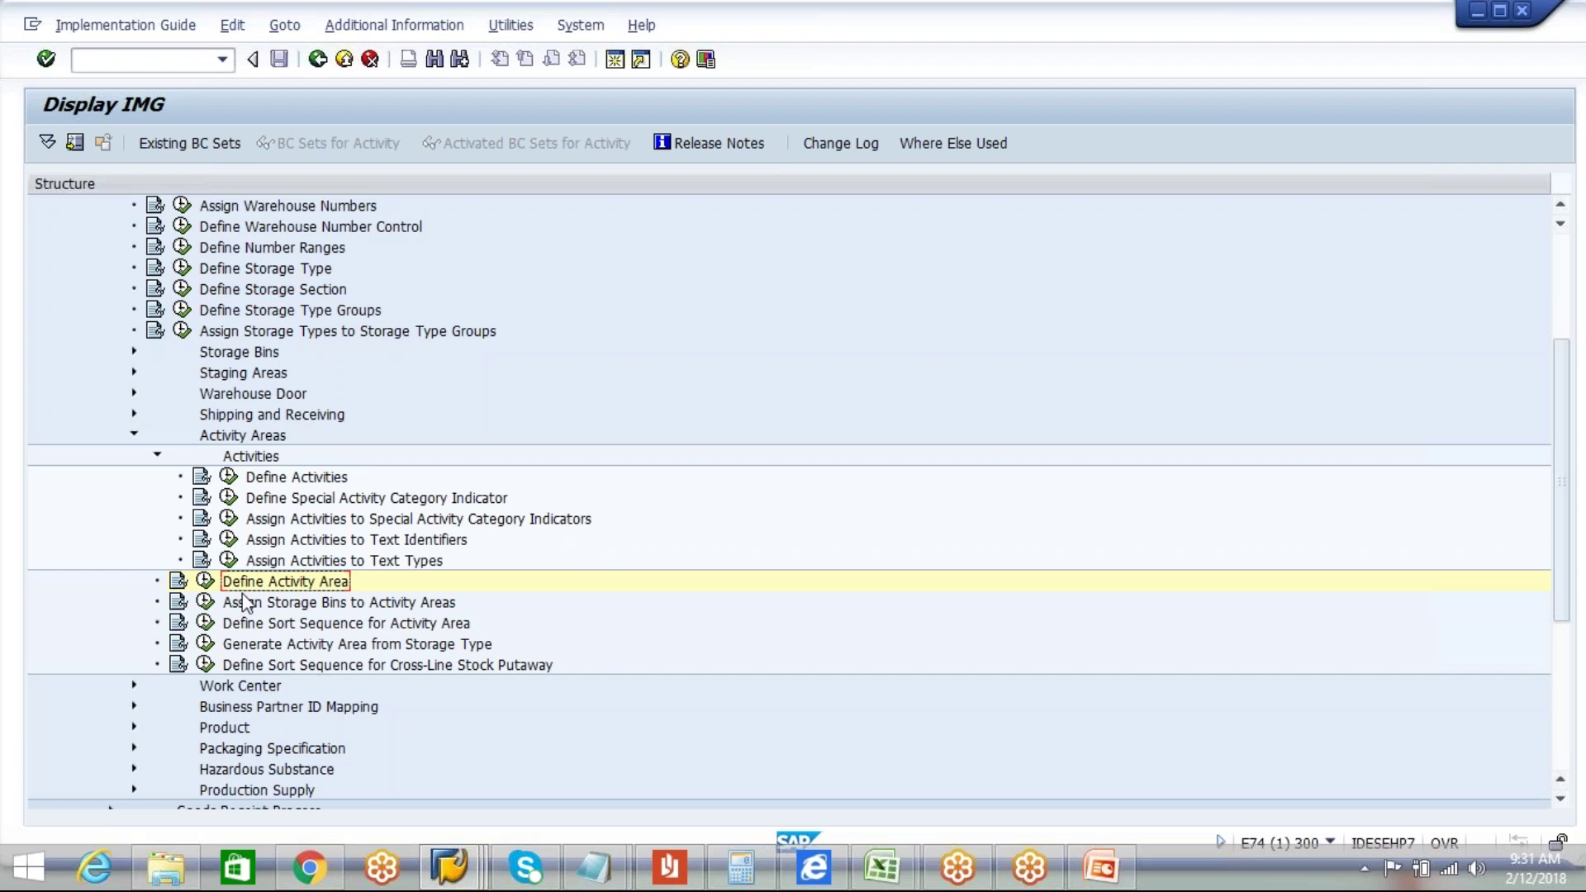
pyautogui.click(205, 581)
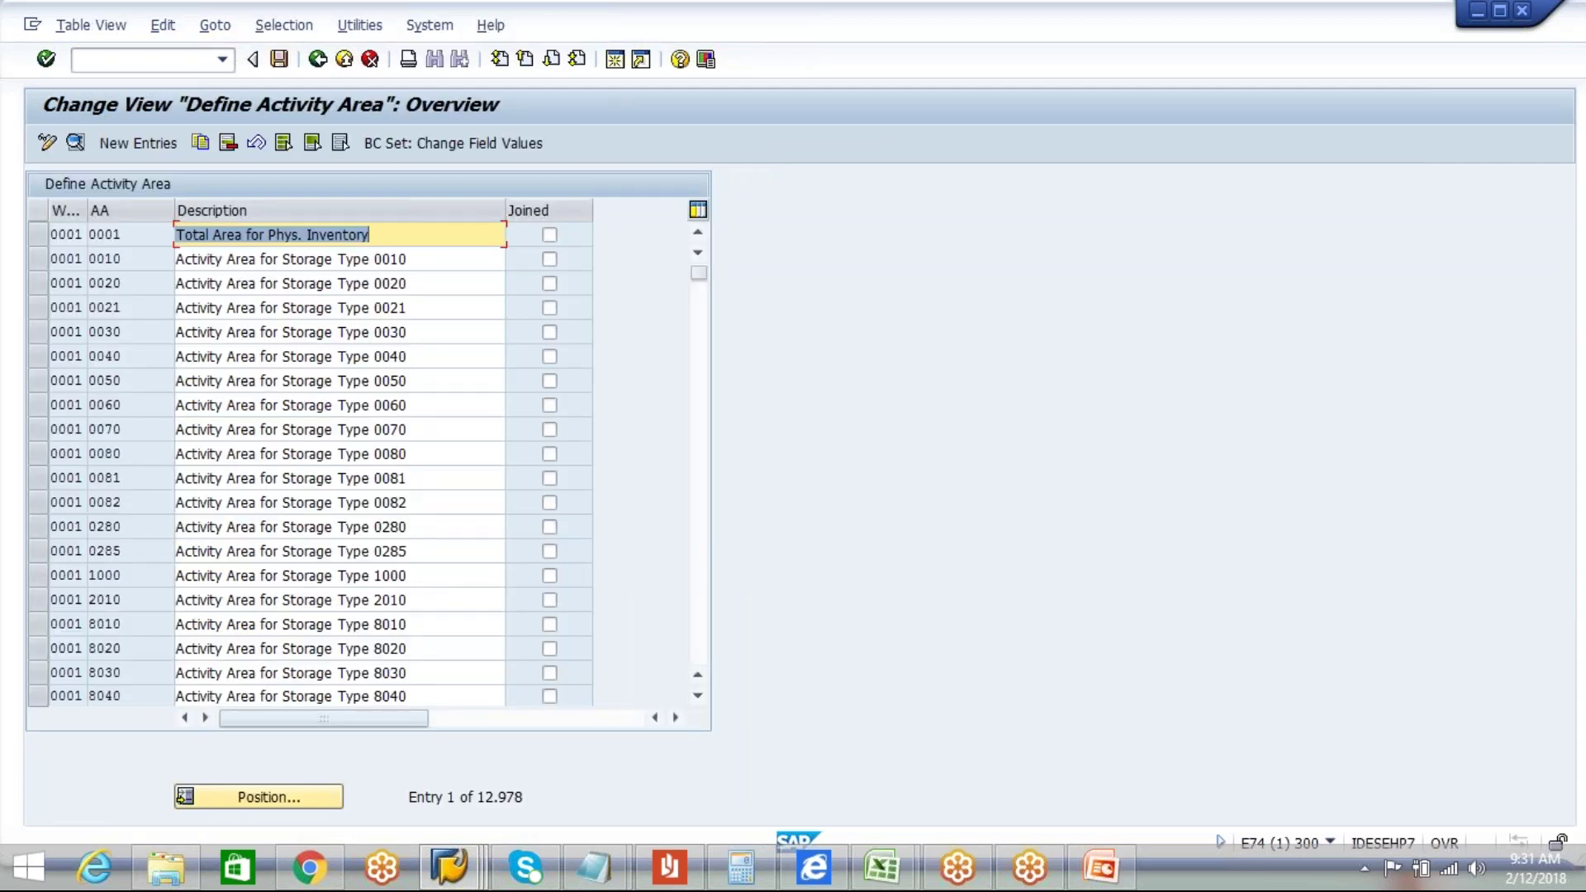
pyautogui.click(318, 60)
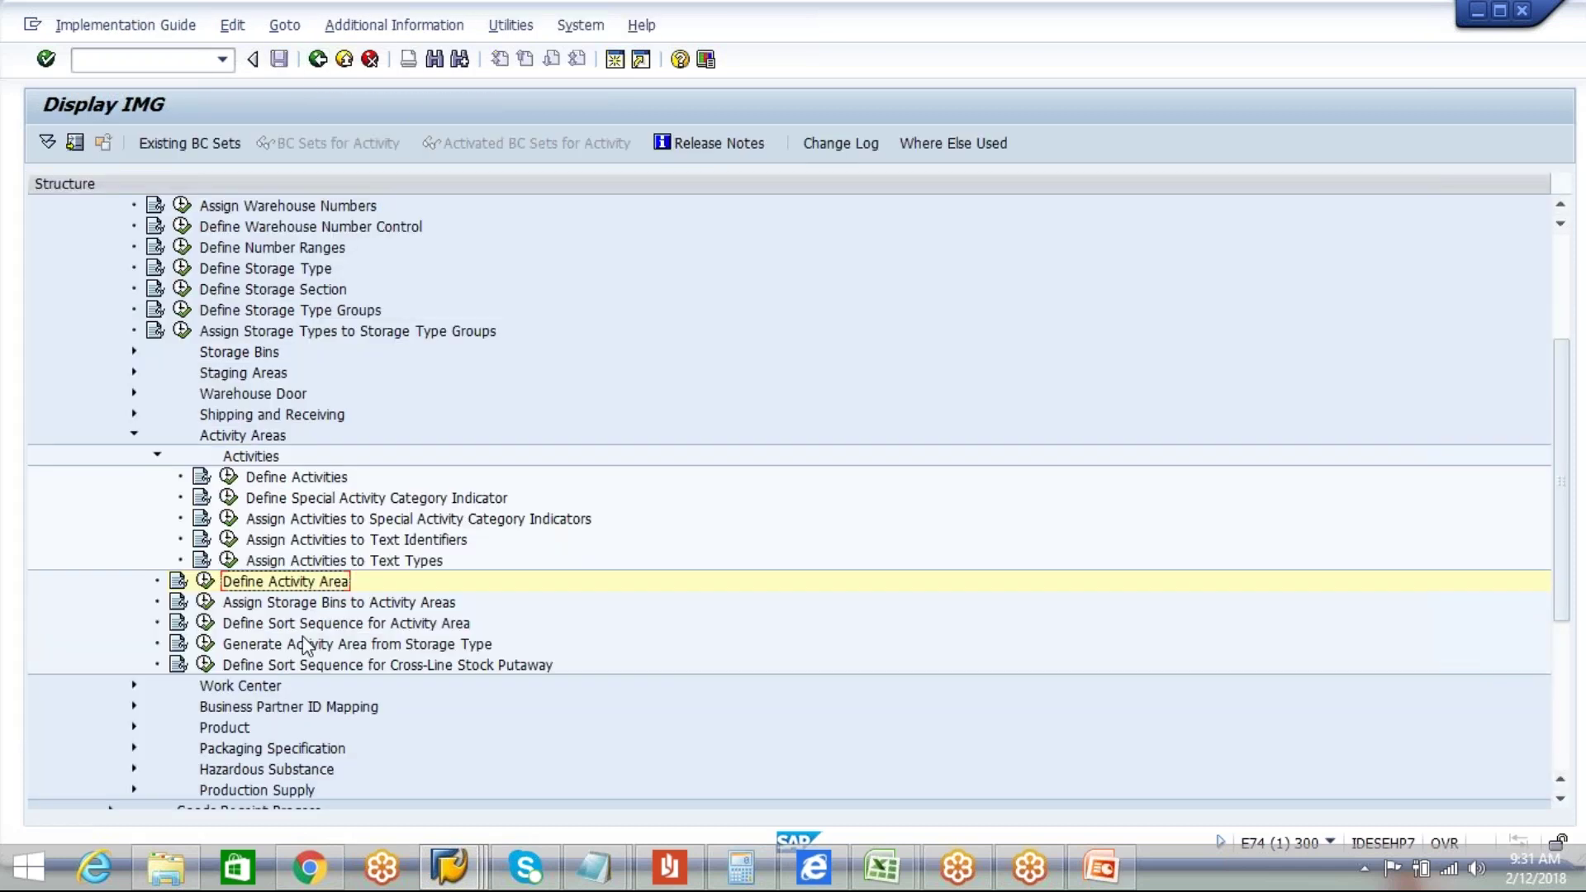
# Step: Open Assign Storage Bins to Activity Areas and filter the entries by warehouse number AIPL
pyautogui.click(206, 604)
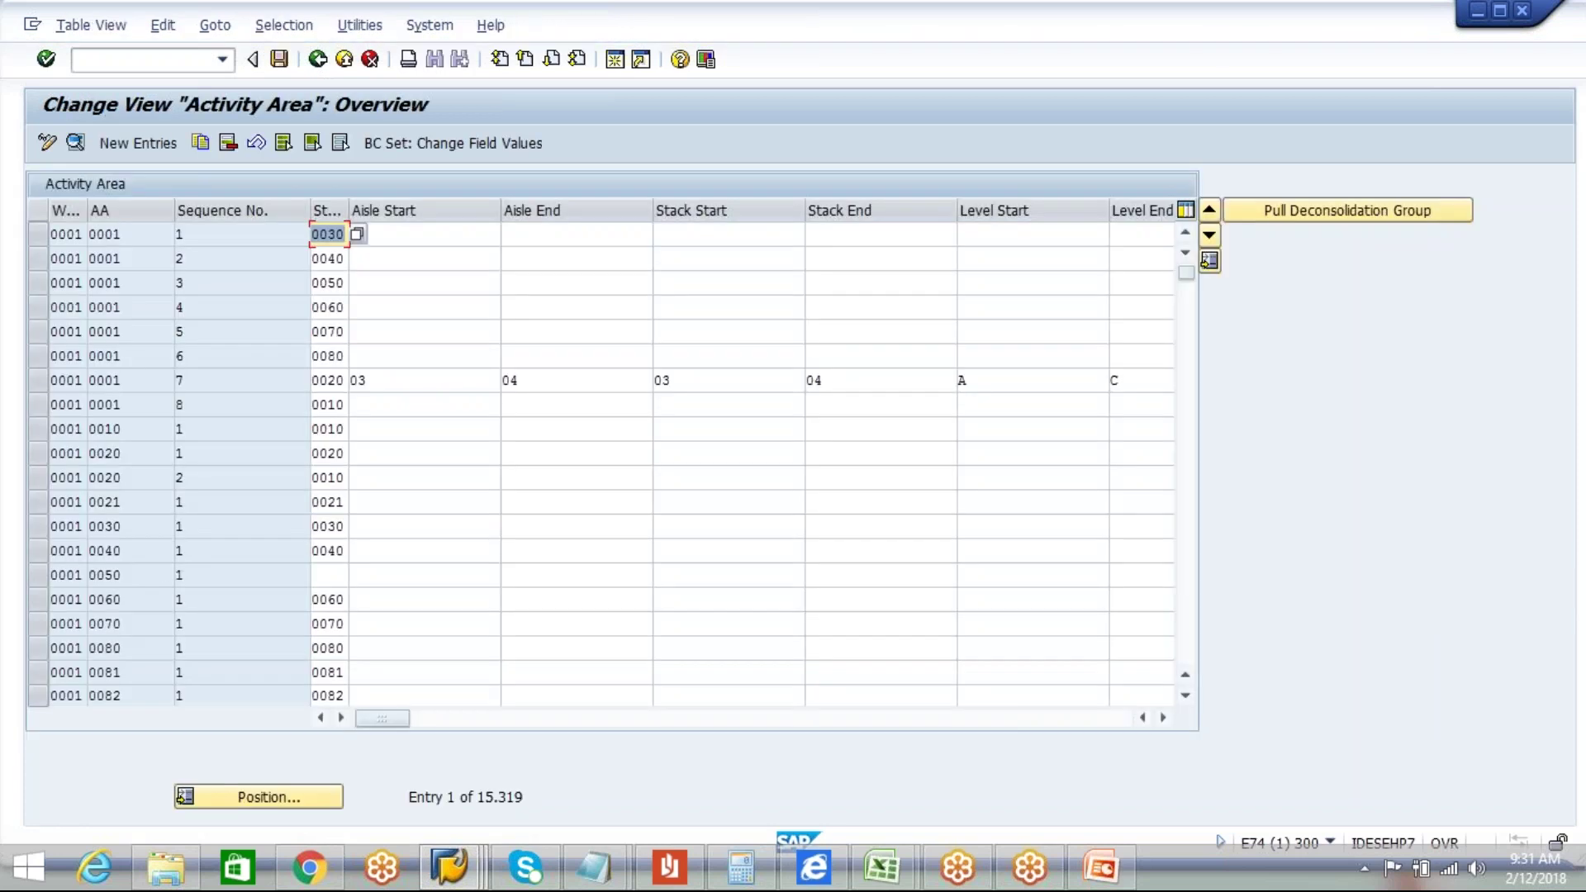
pyautogui.click(284, 25)
pyautogui.click(295, 54)
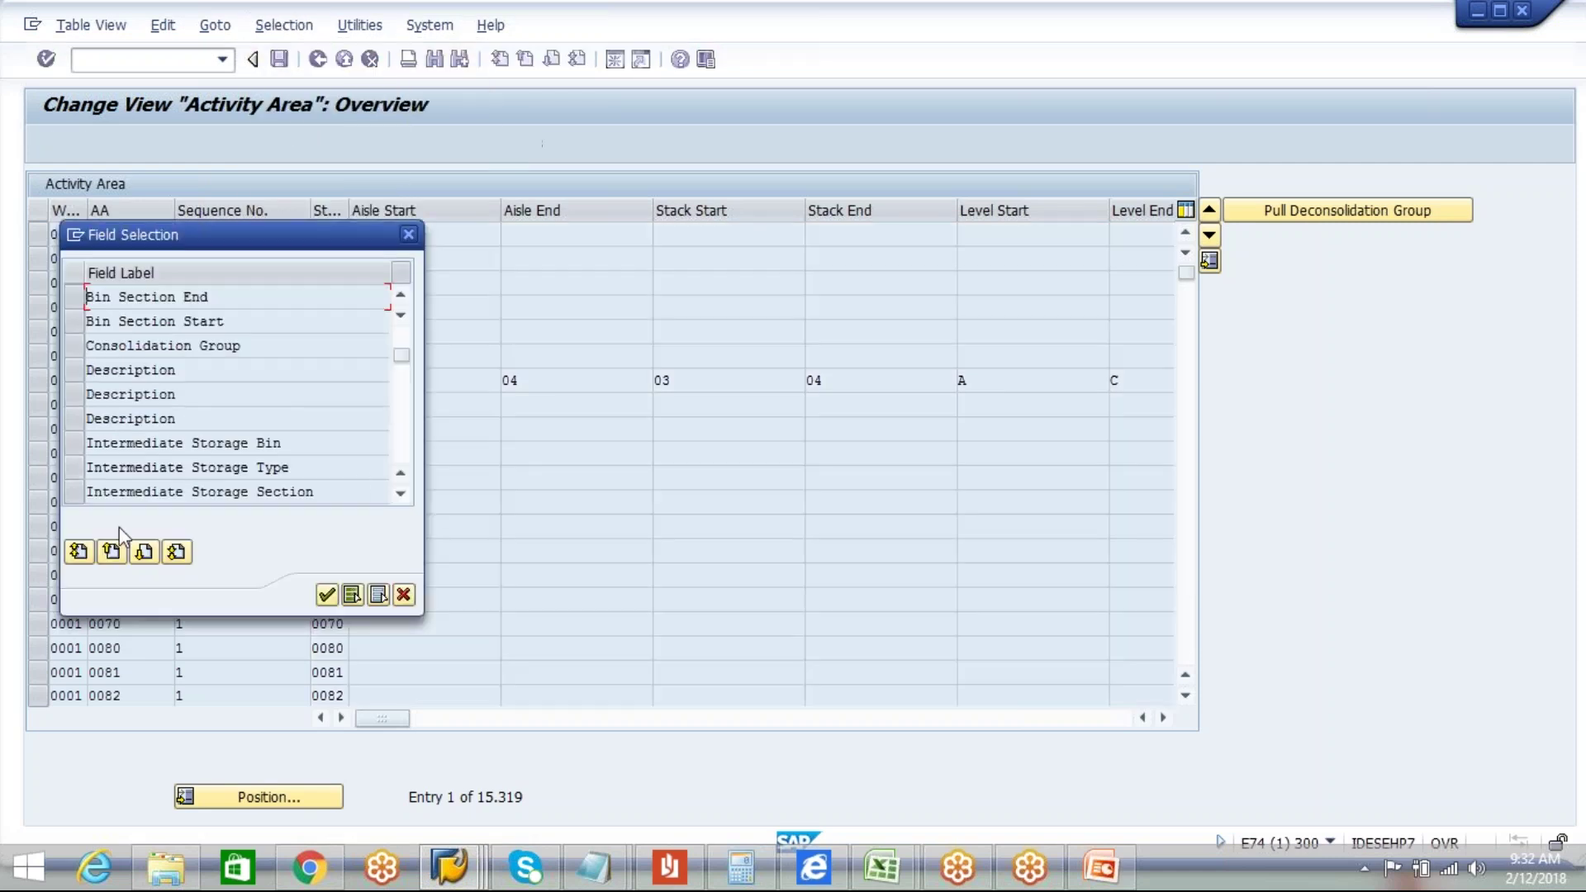
pyautogui.click(400, 444)
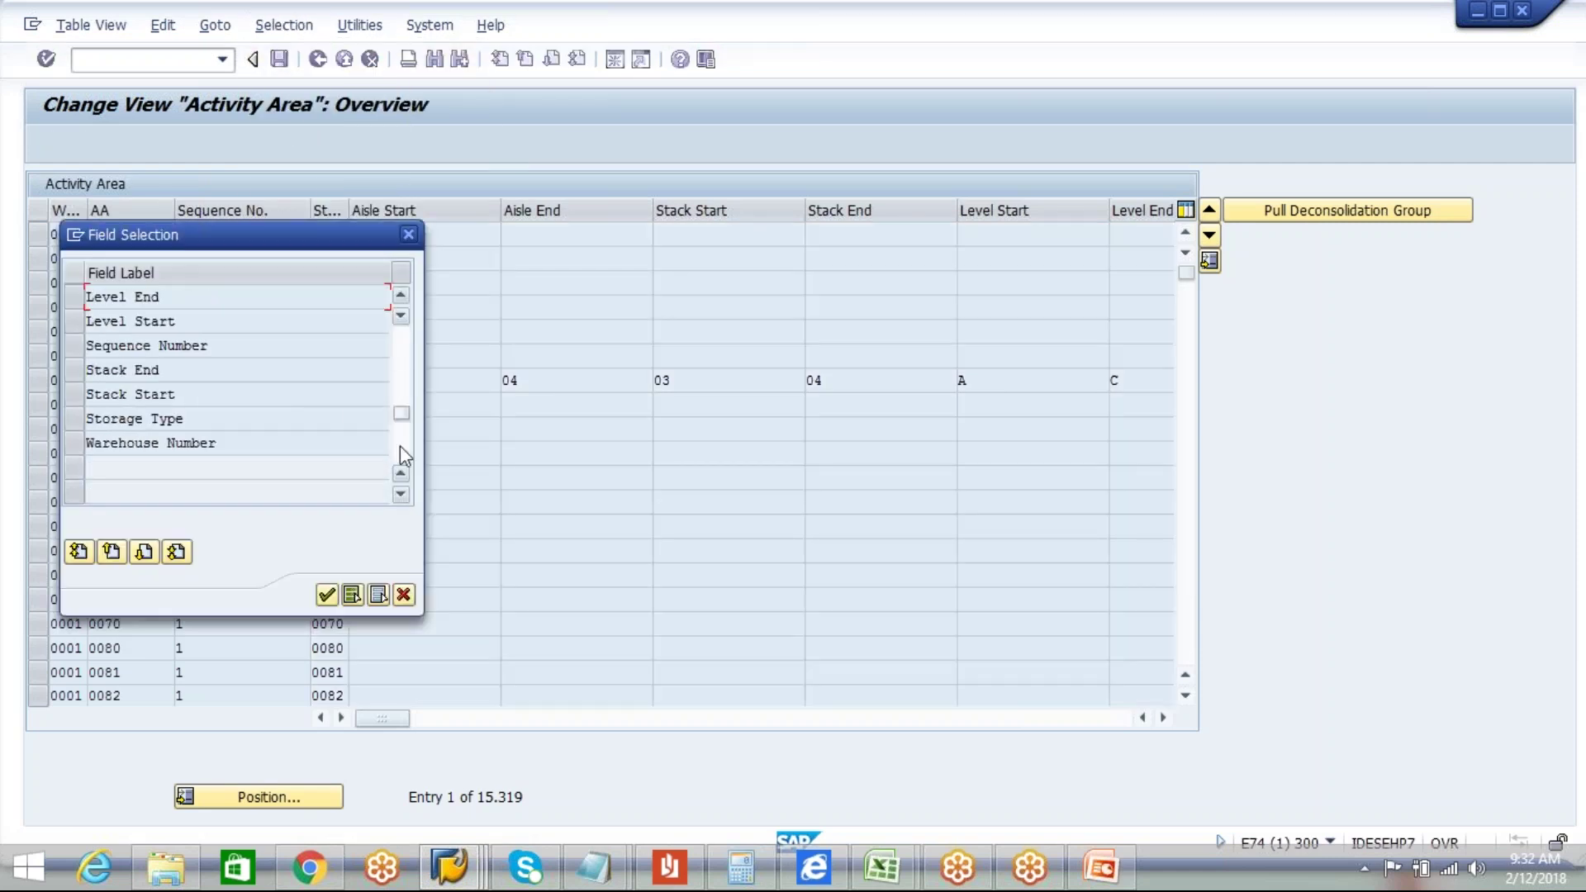
pyautogui.click(80, 446)
pyautogui.click(325, 594)
pyautogui.click(386, 298)
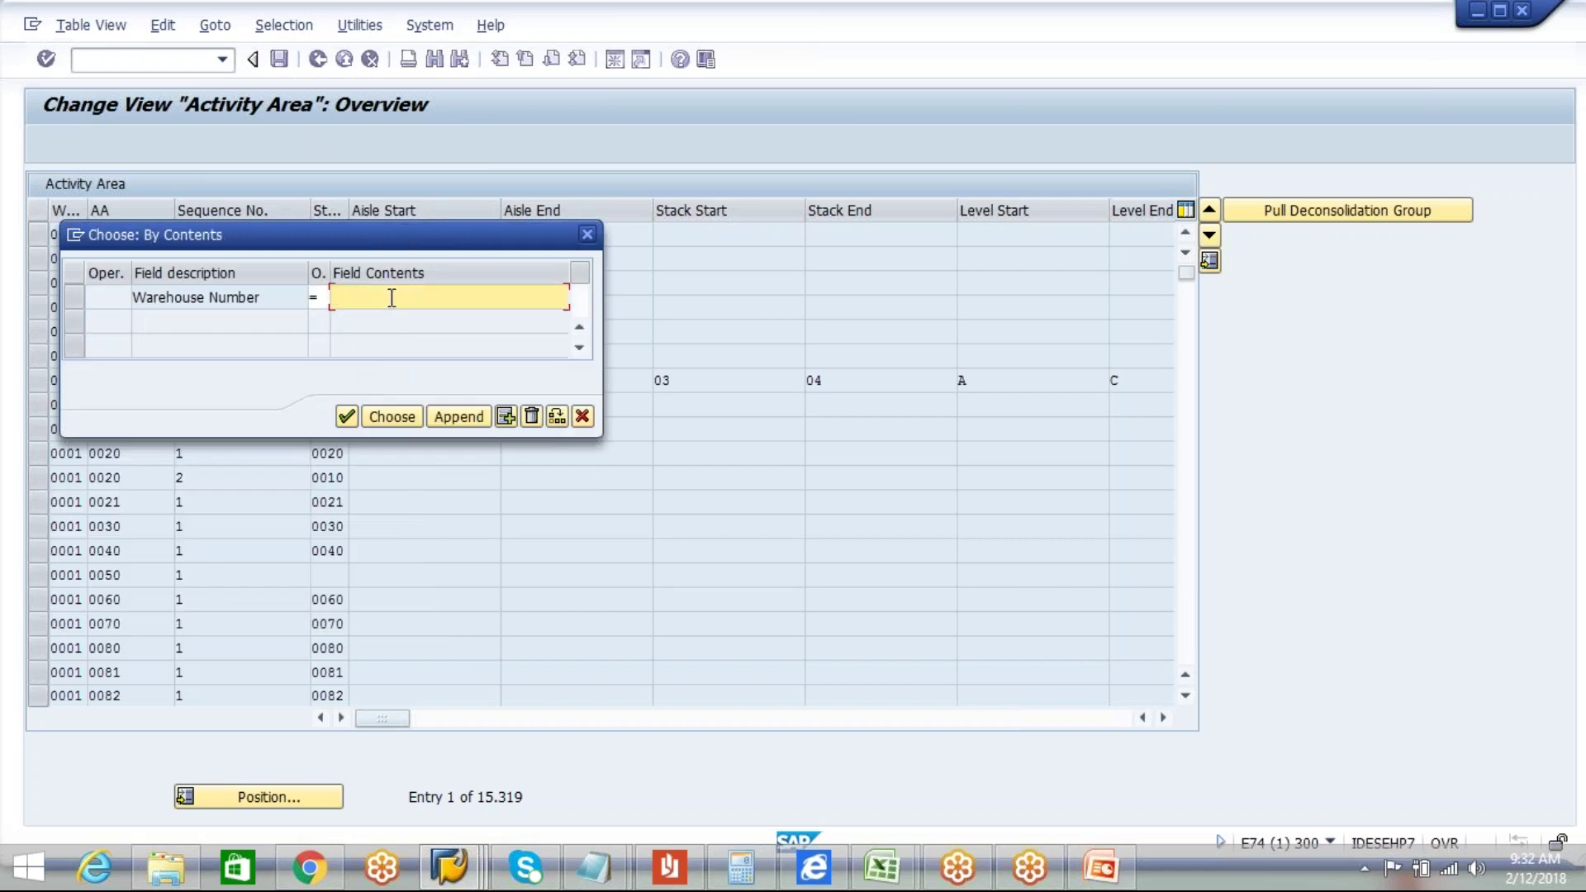
pyautogui.click(373, 318)
pyautogui.click(388, 418)
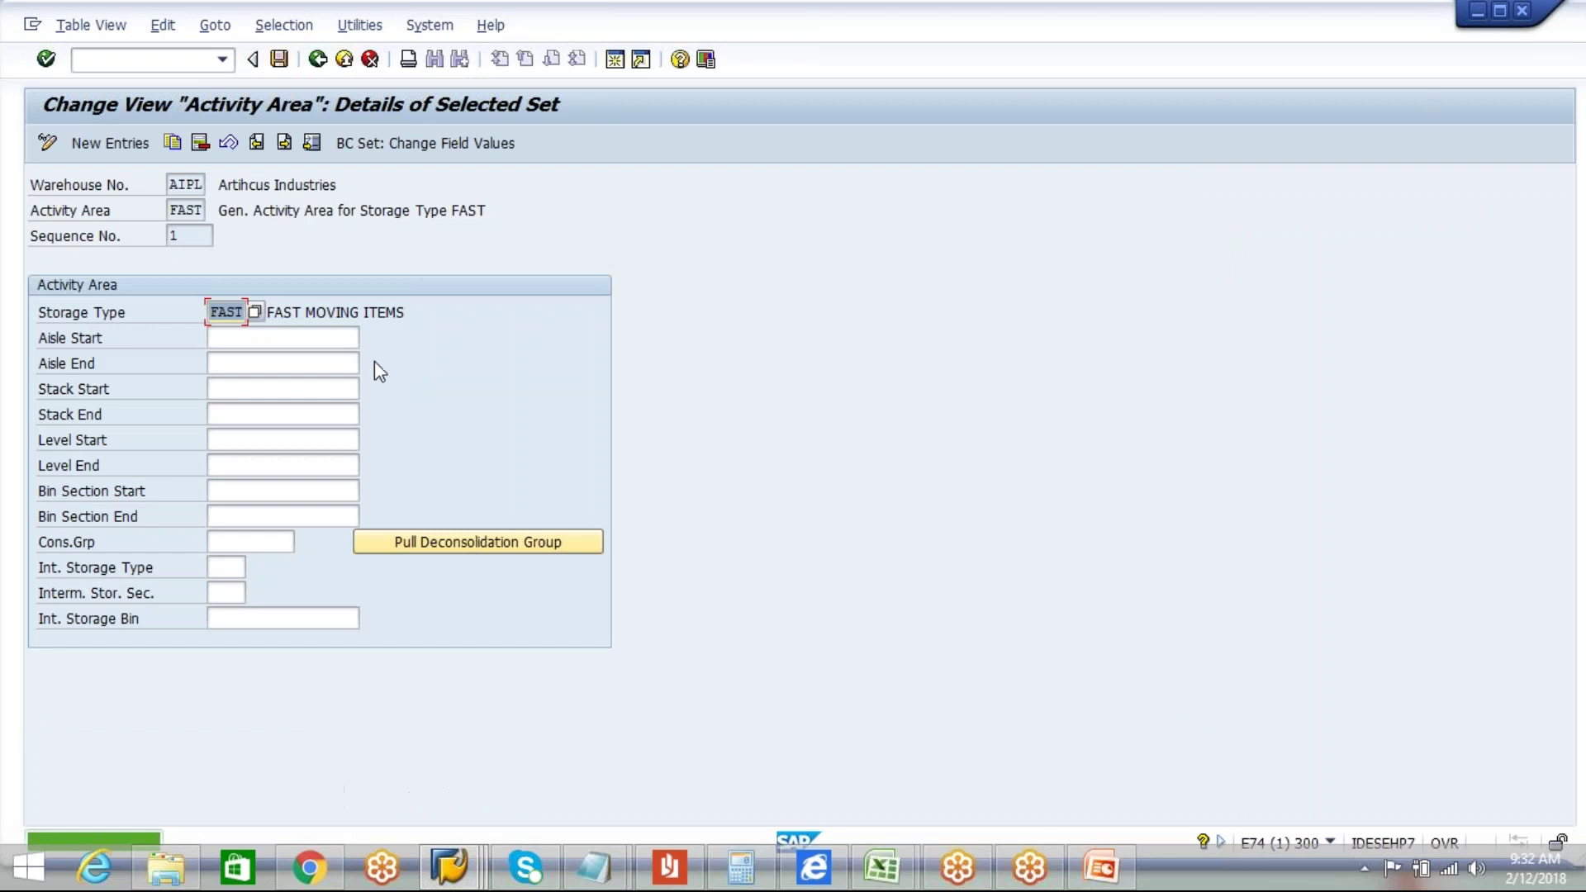
# Step: Try to pull a deconsolidation group for the FAST activity area, and cancel the entry
pyautogui.click(309, 336)
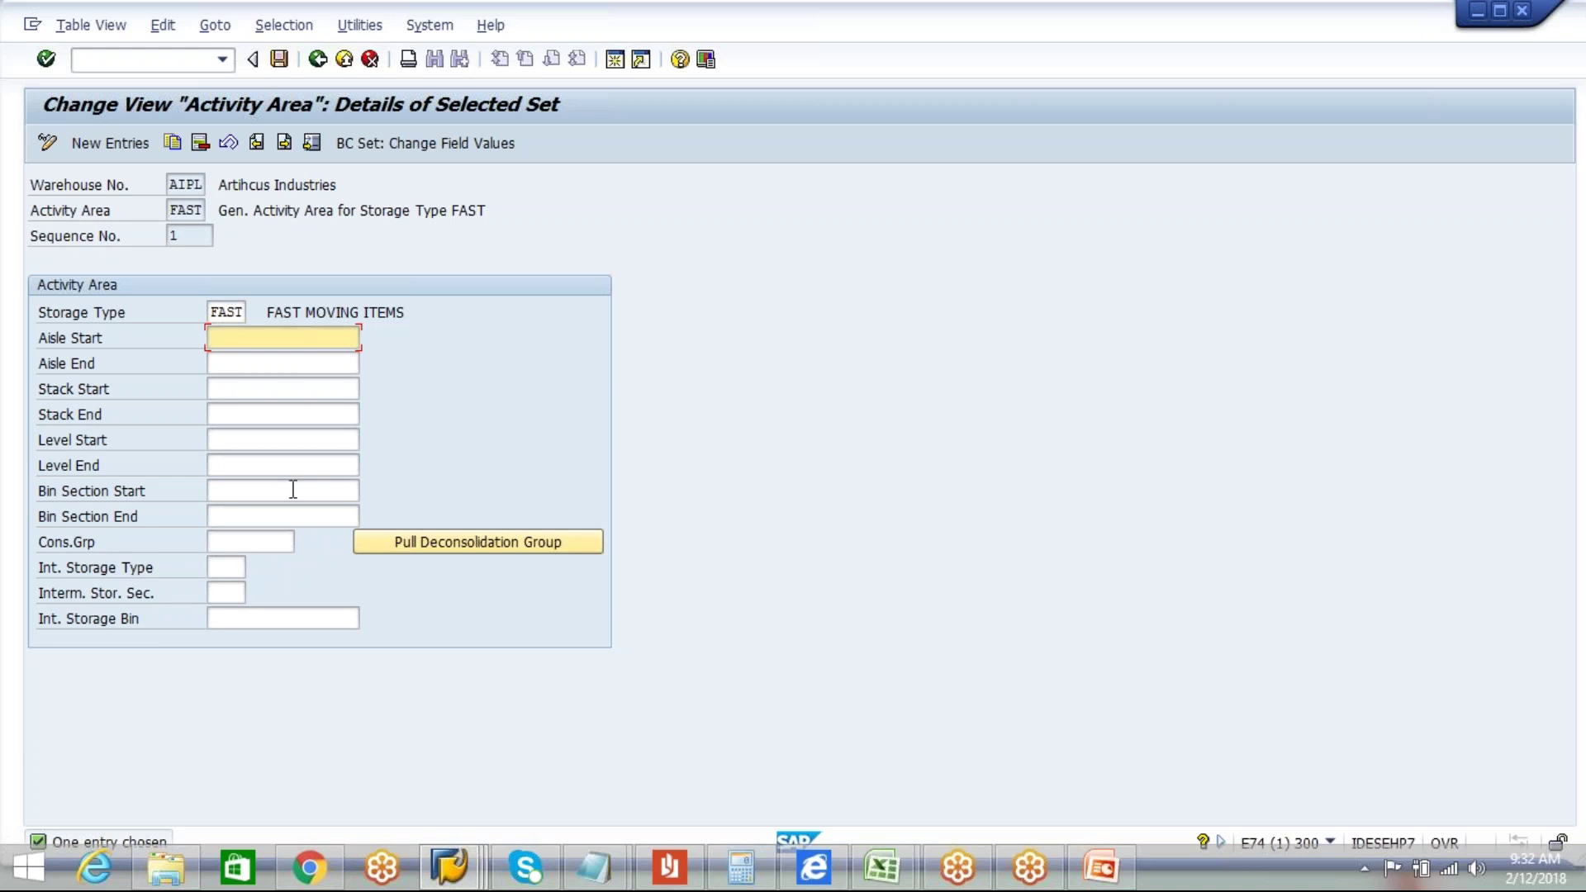
pyautogui.click(293, 361)
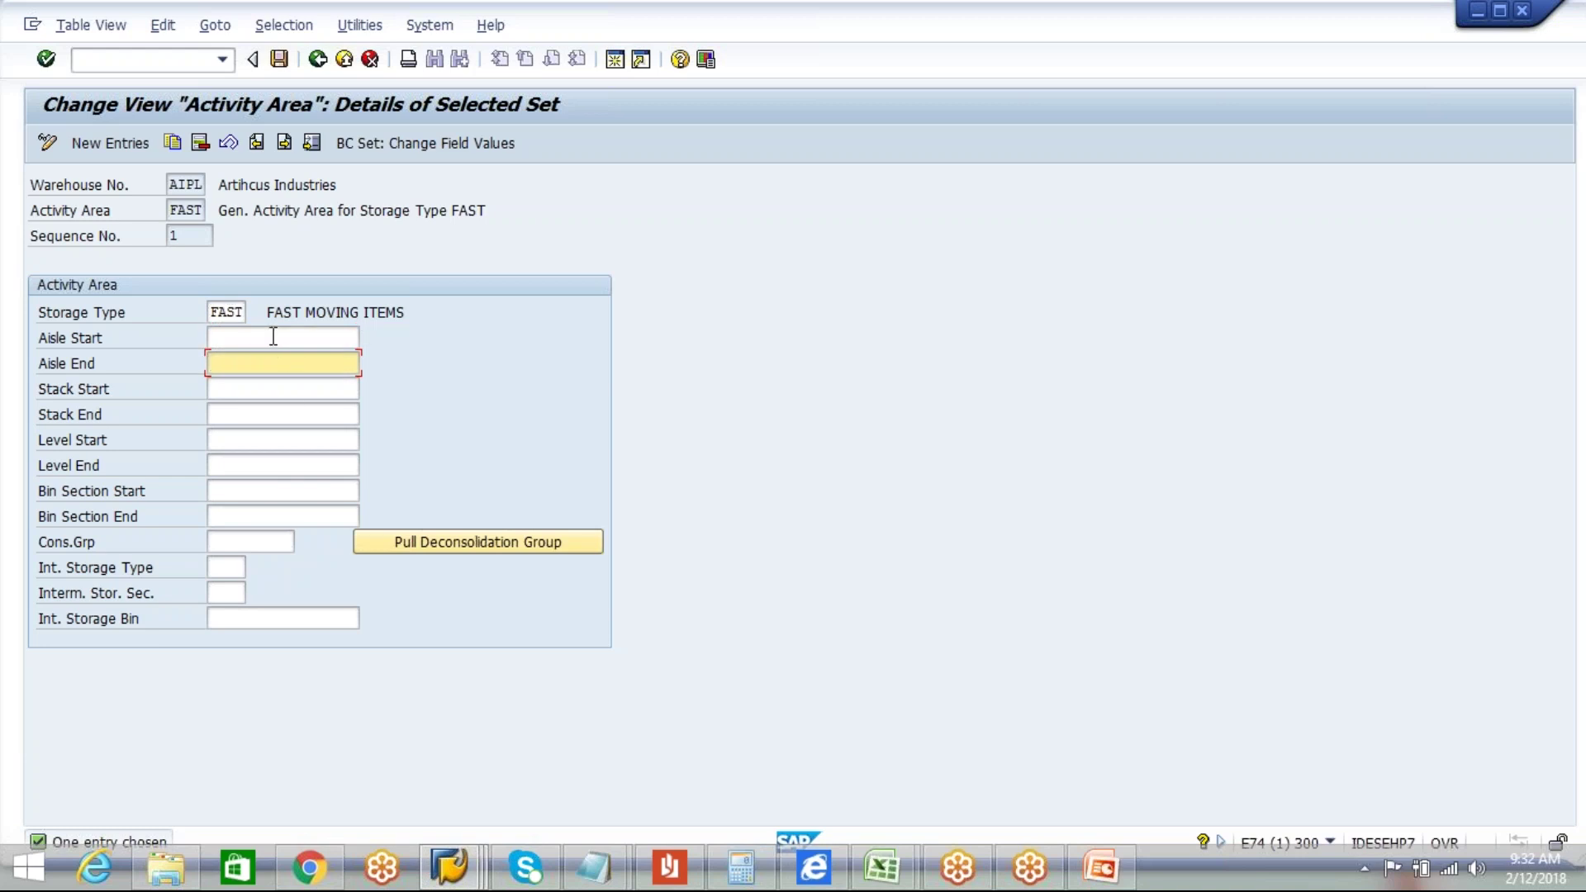
pyautogui.click(273, 337)
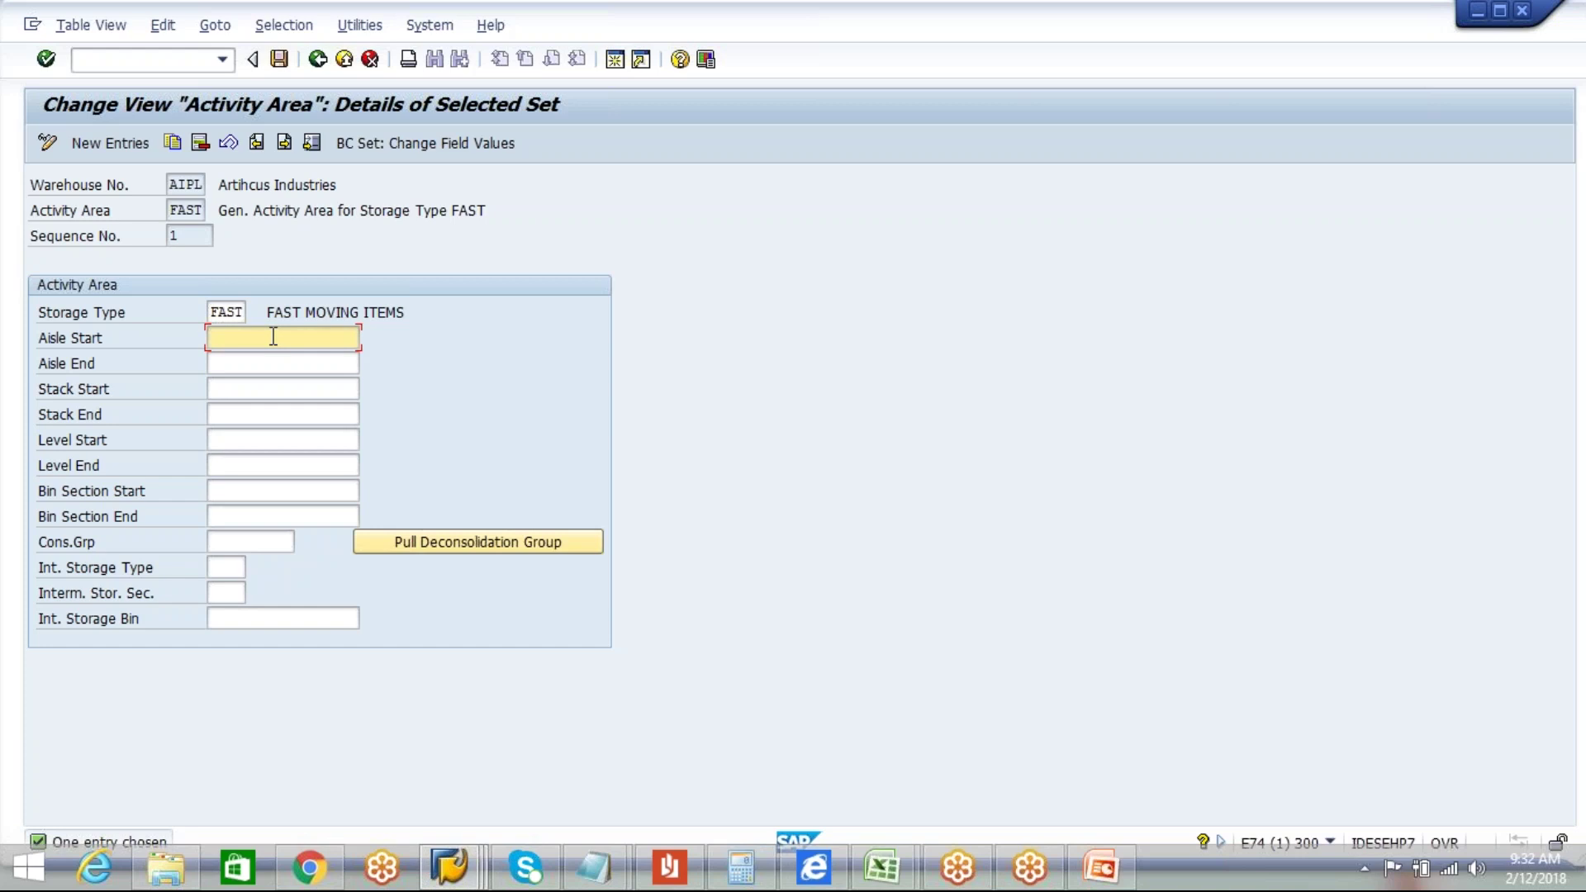
pyautogui.click(246, 382)
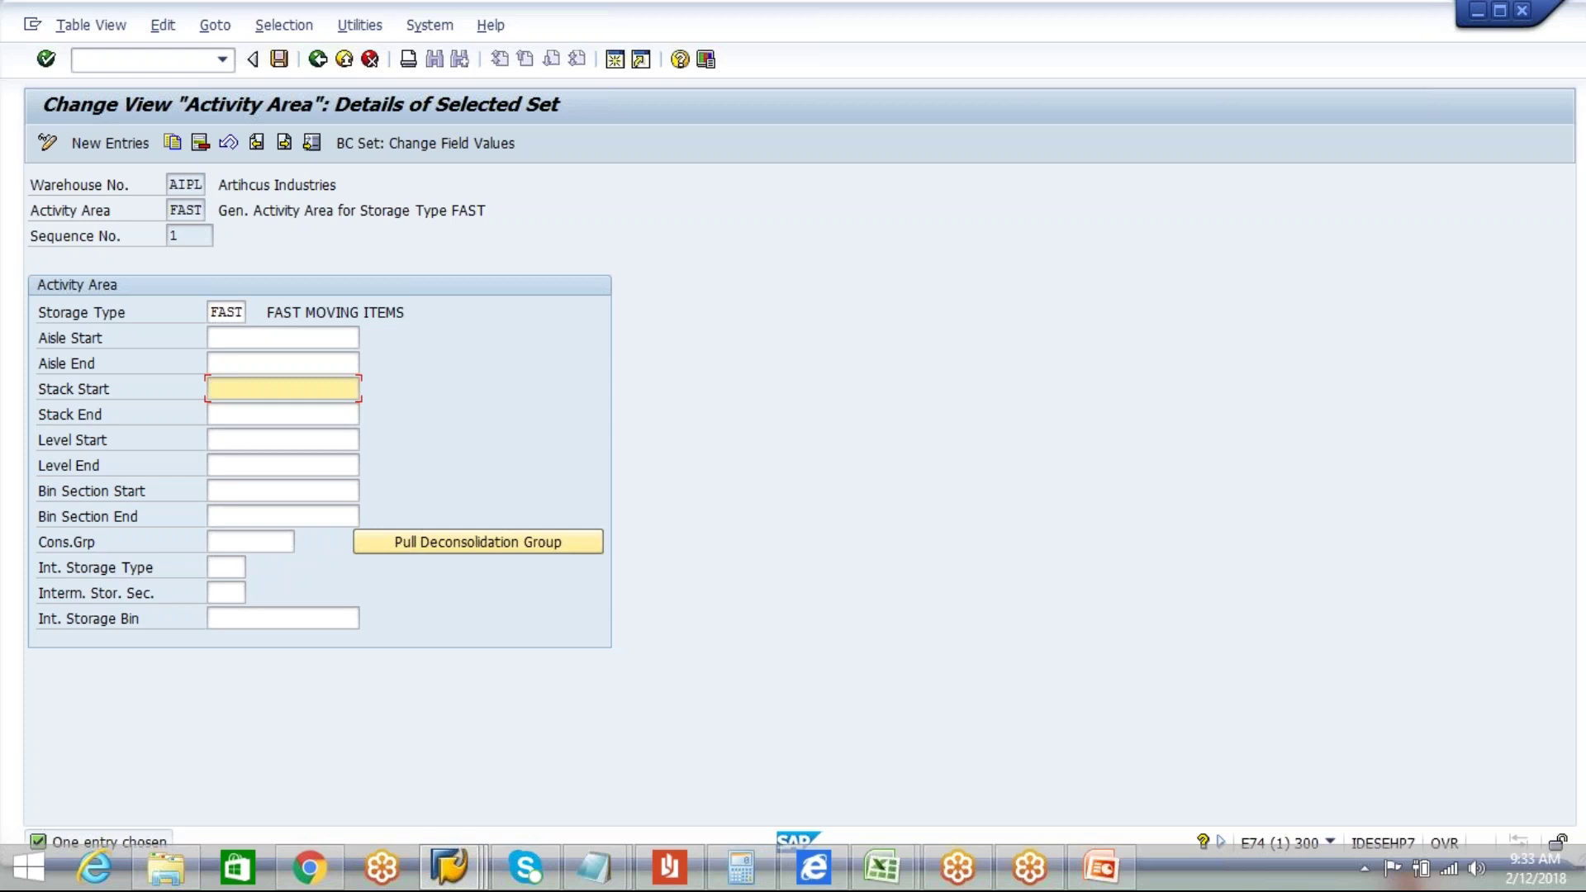
pyautogui.click(497, 548)
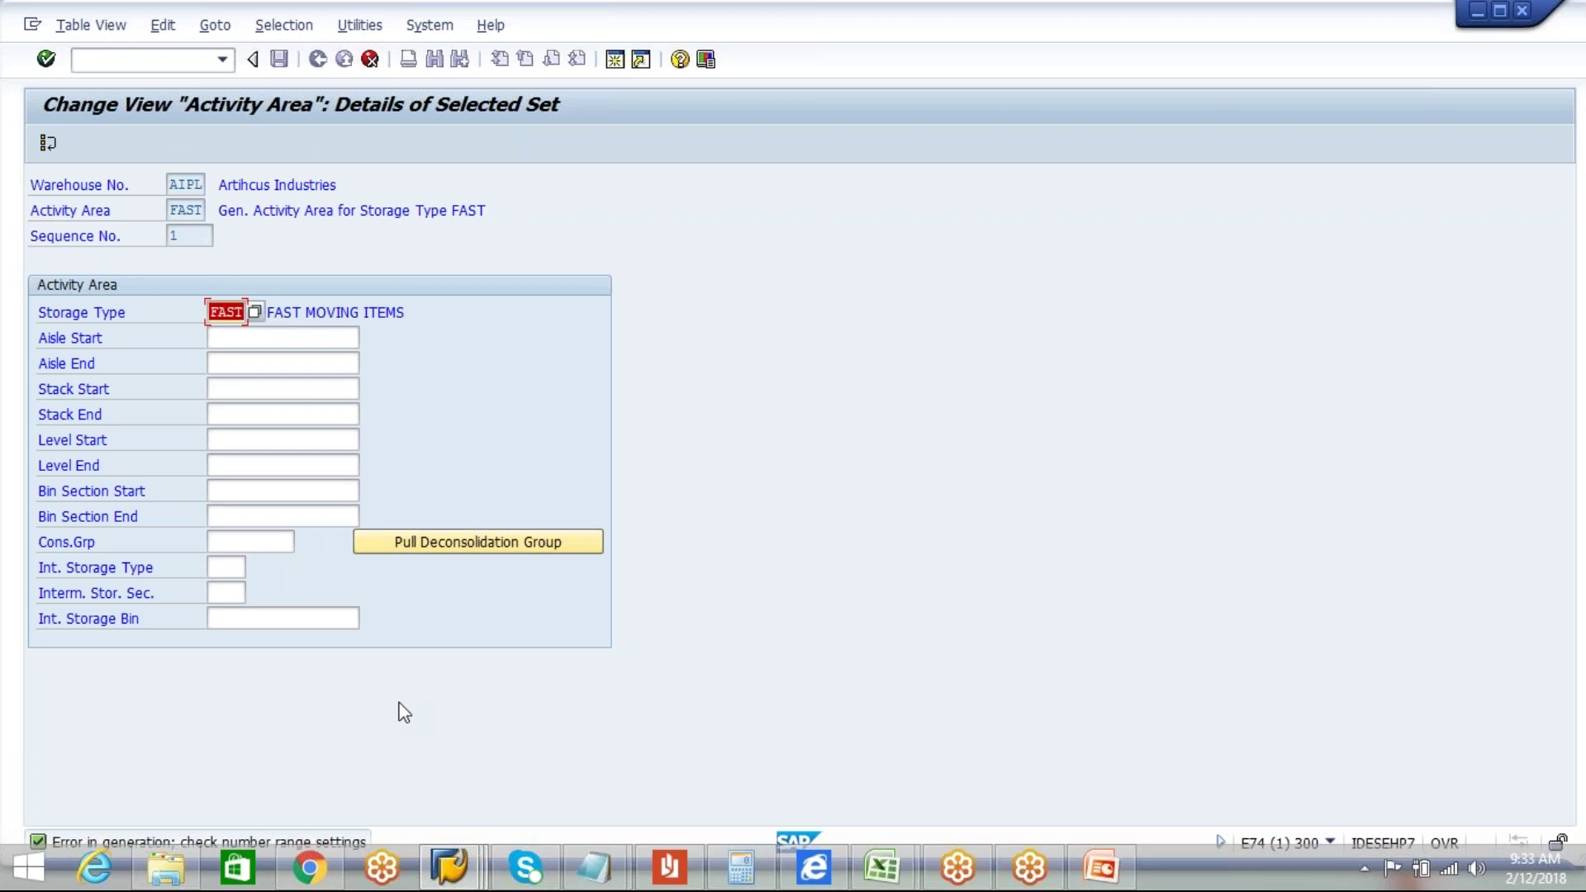
pyautogui.press('Tab')
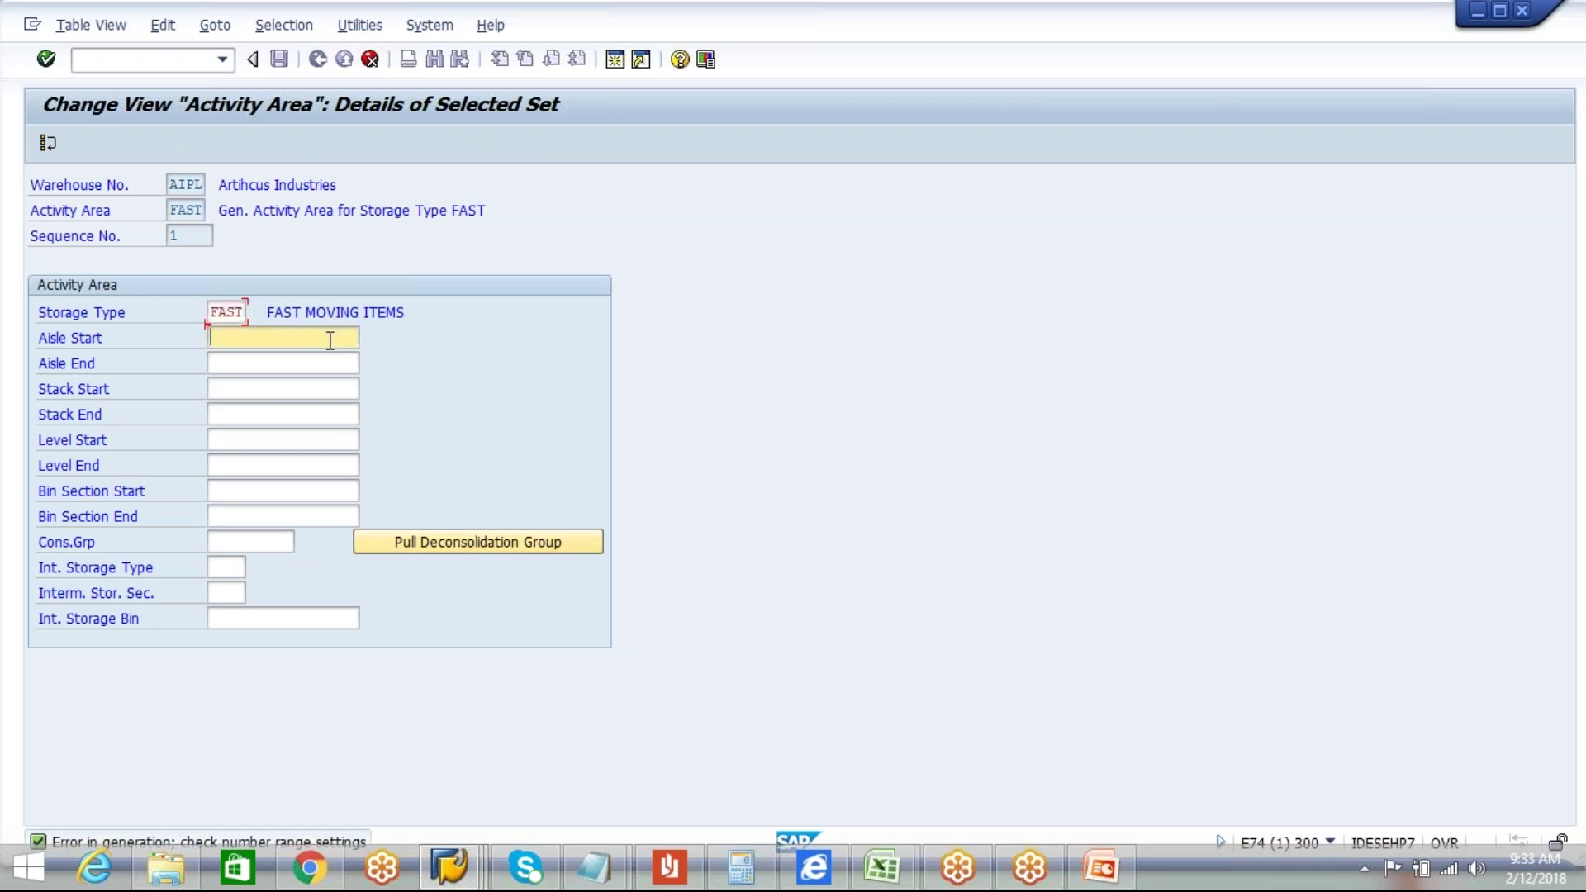
pyautogui.click(369, 57)
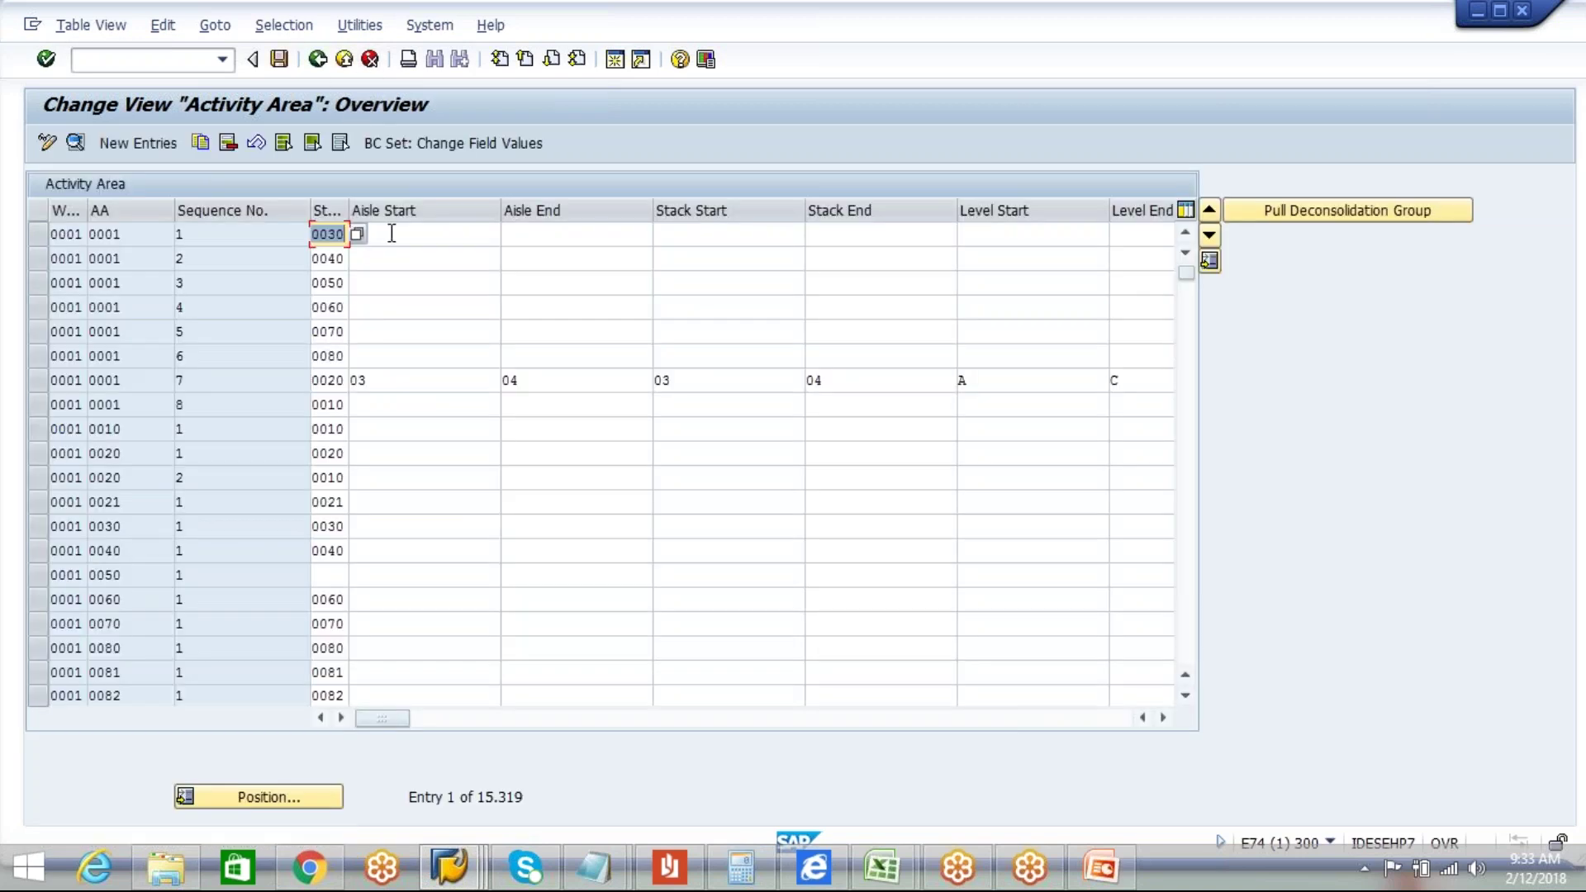
# Step: View the details of the first activity area entry of warehouse 0001 and return to the IMG structure
pyautogui.press('F2')
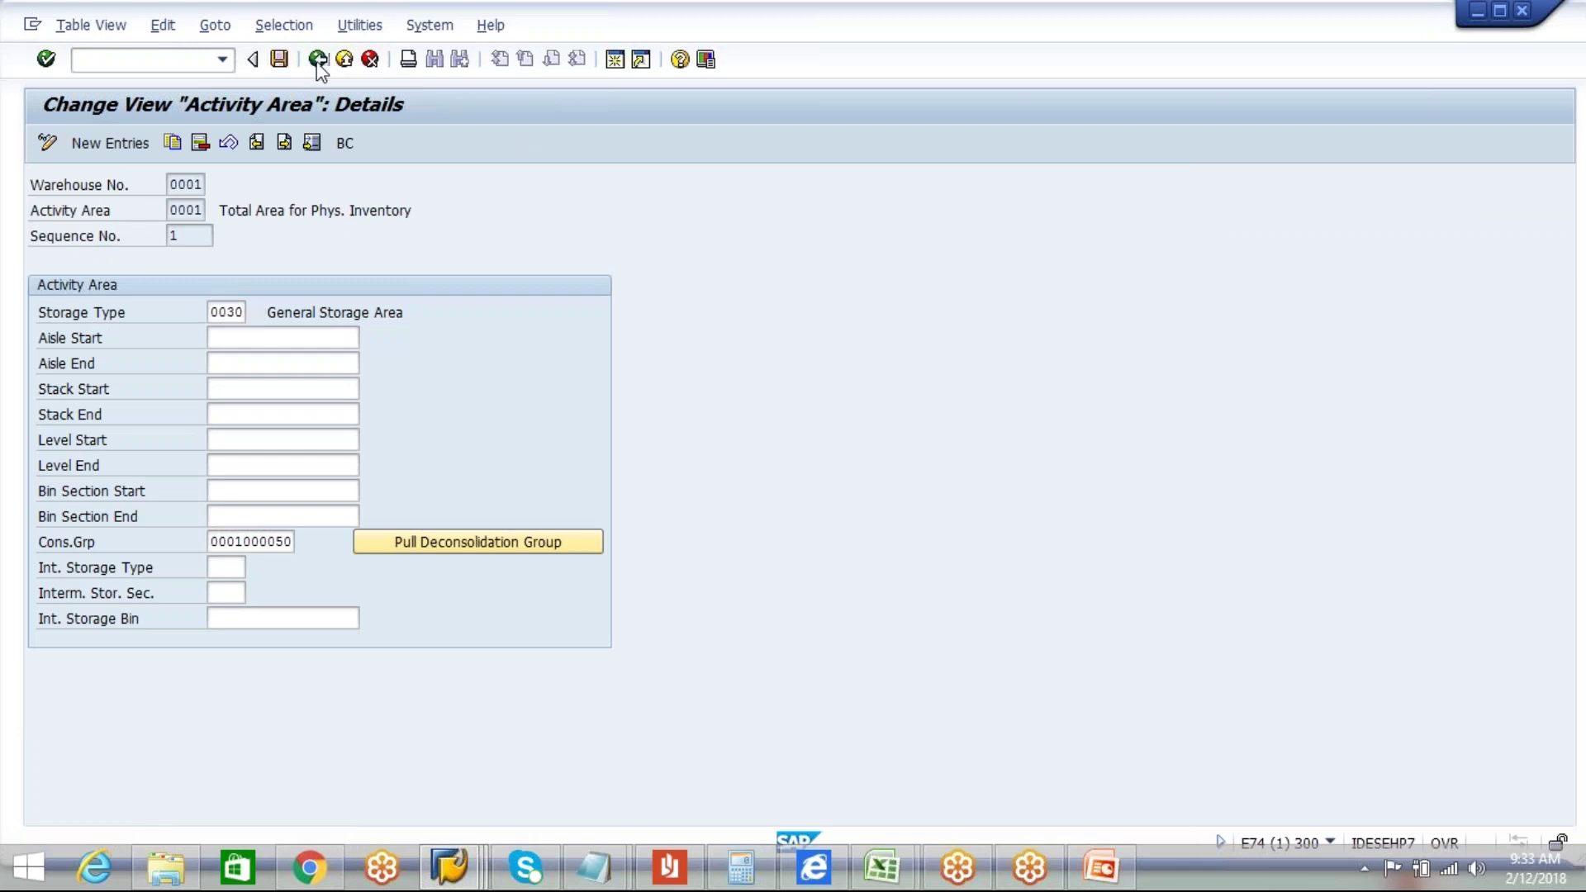
pyautogui.click(318, 60)
pyautogui.click(319, 62)
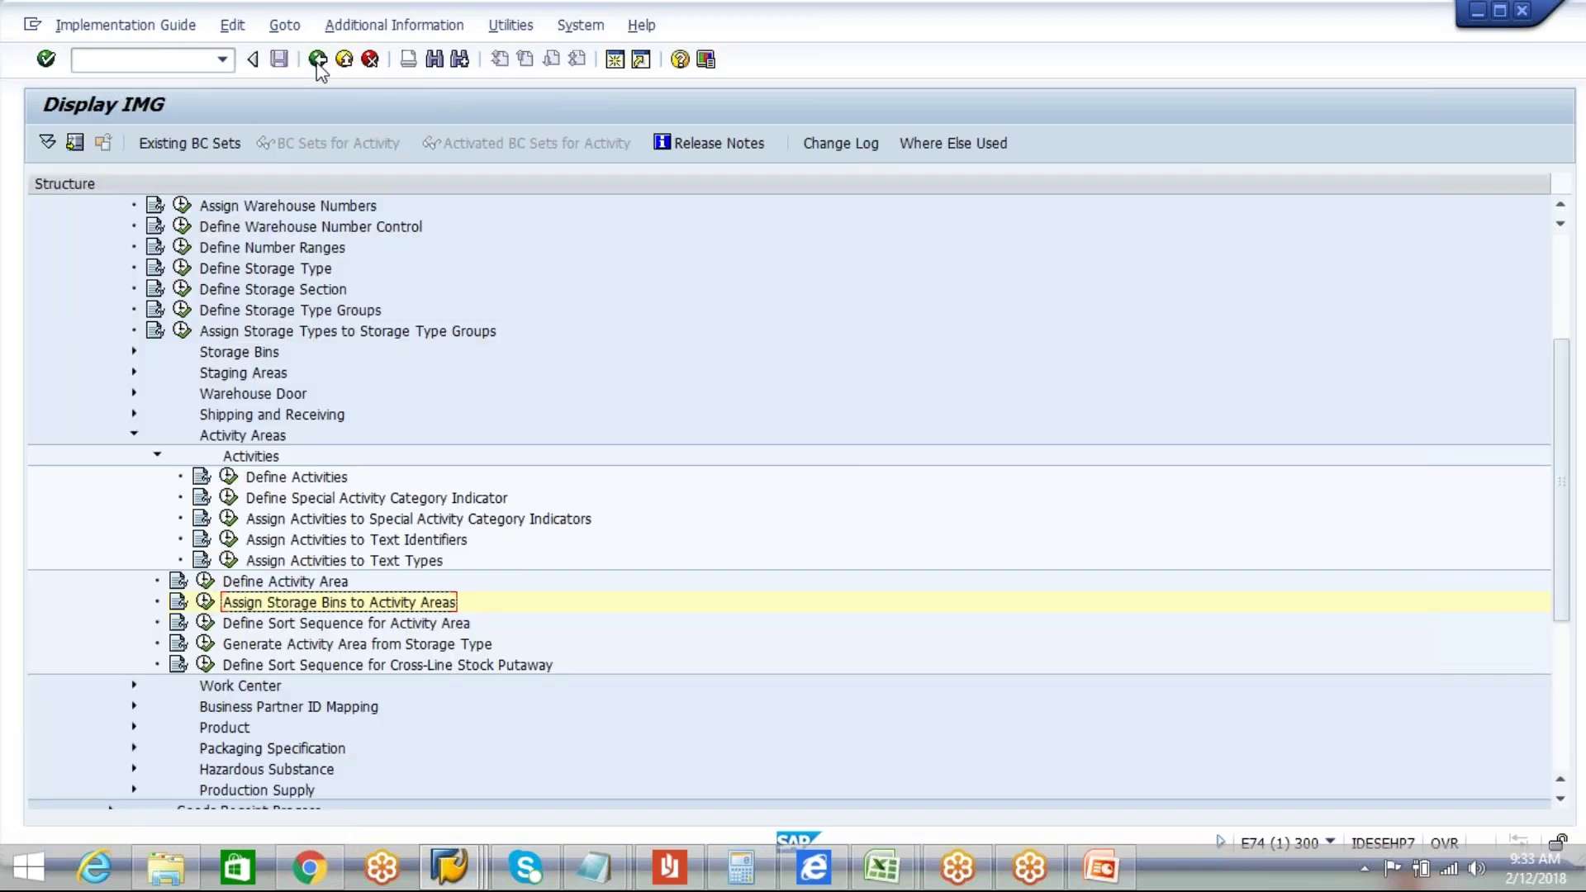
# Step: Collapse the Activity Areas node and open the list of activities for Define Number Ranges
pyautogui.click(133, 436)
pyautogui.click(302, 247)
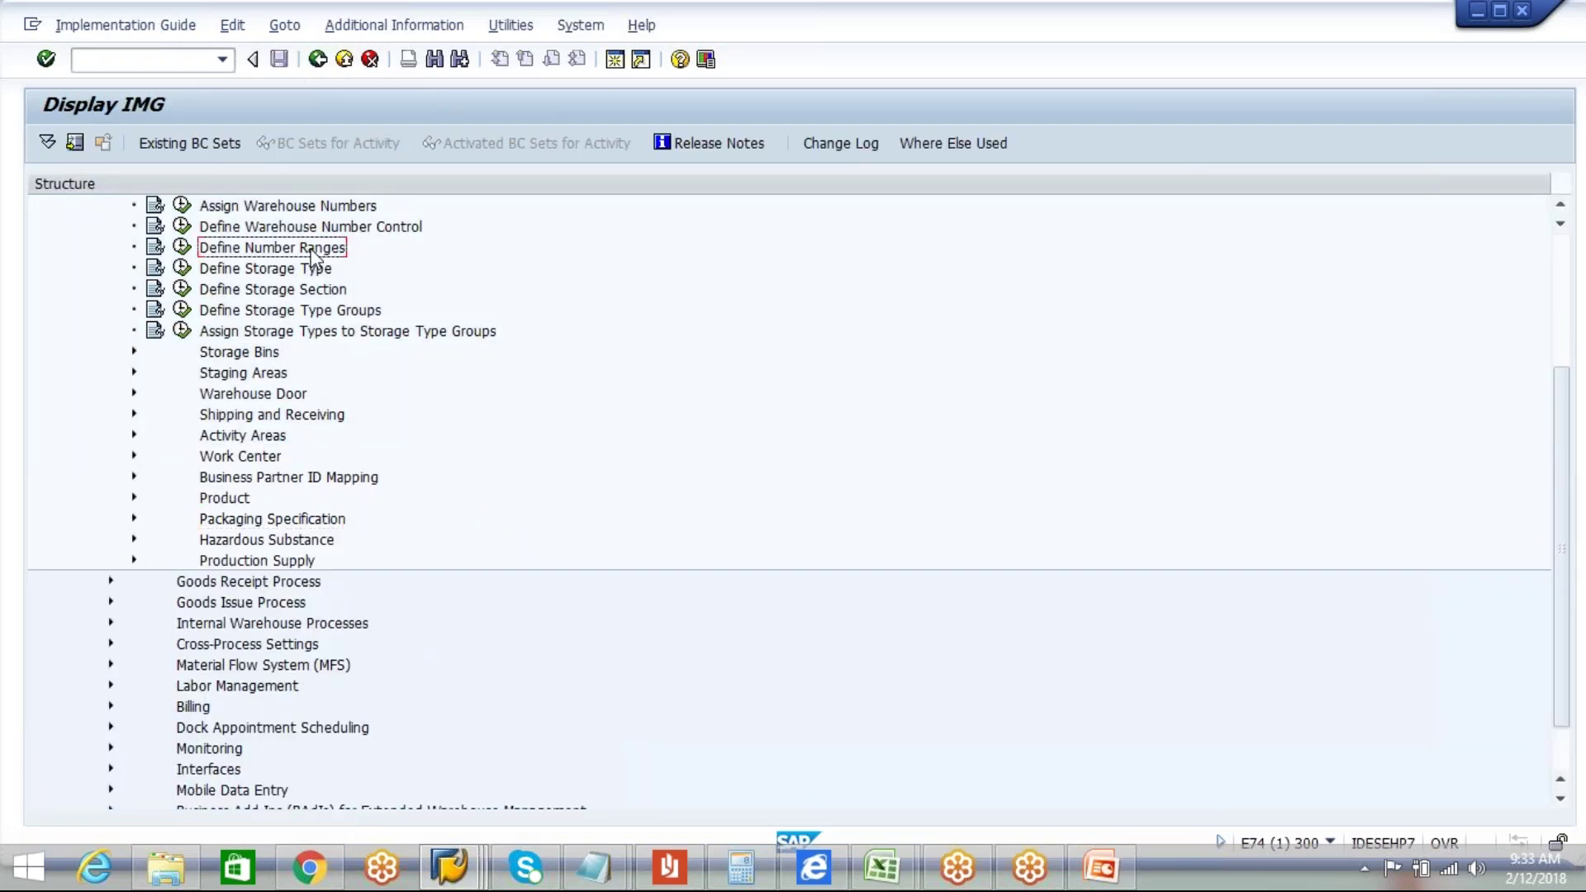
pyautogui.click(182, 251)
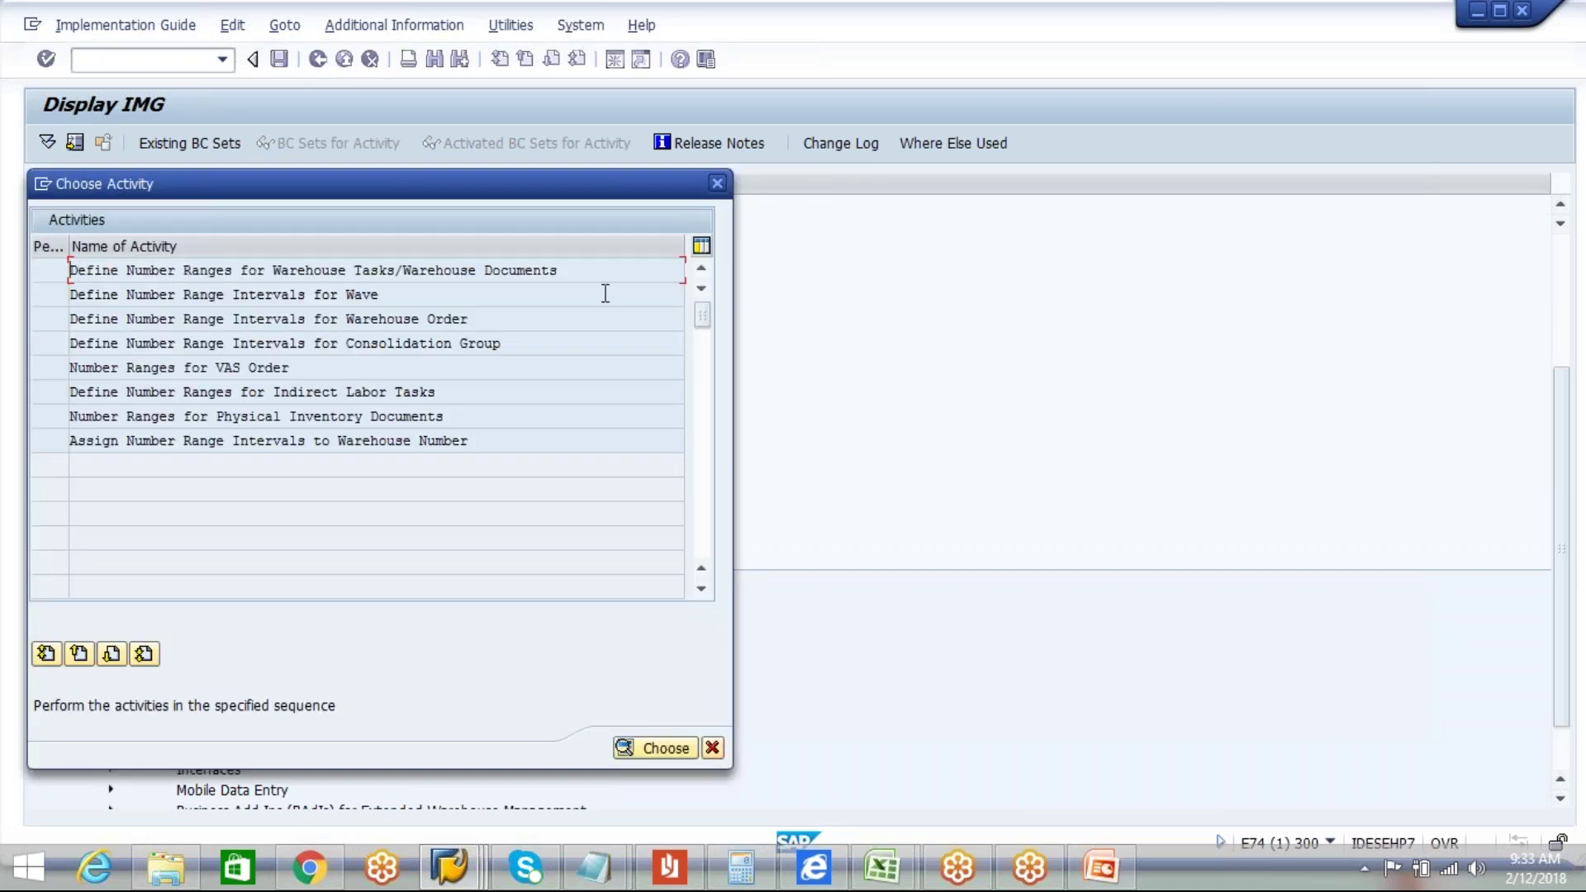
# Step: Switch to the Notepad file New Text Document (40) and add the heading "WHN :" with the item "1. Warehouse task" below it
pyautogui.moveTo(630, 859)
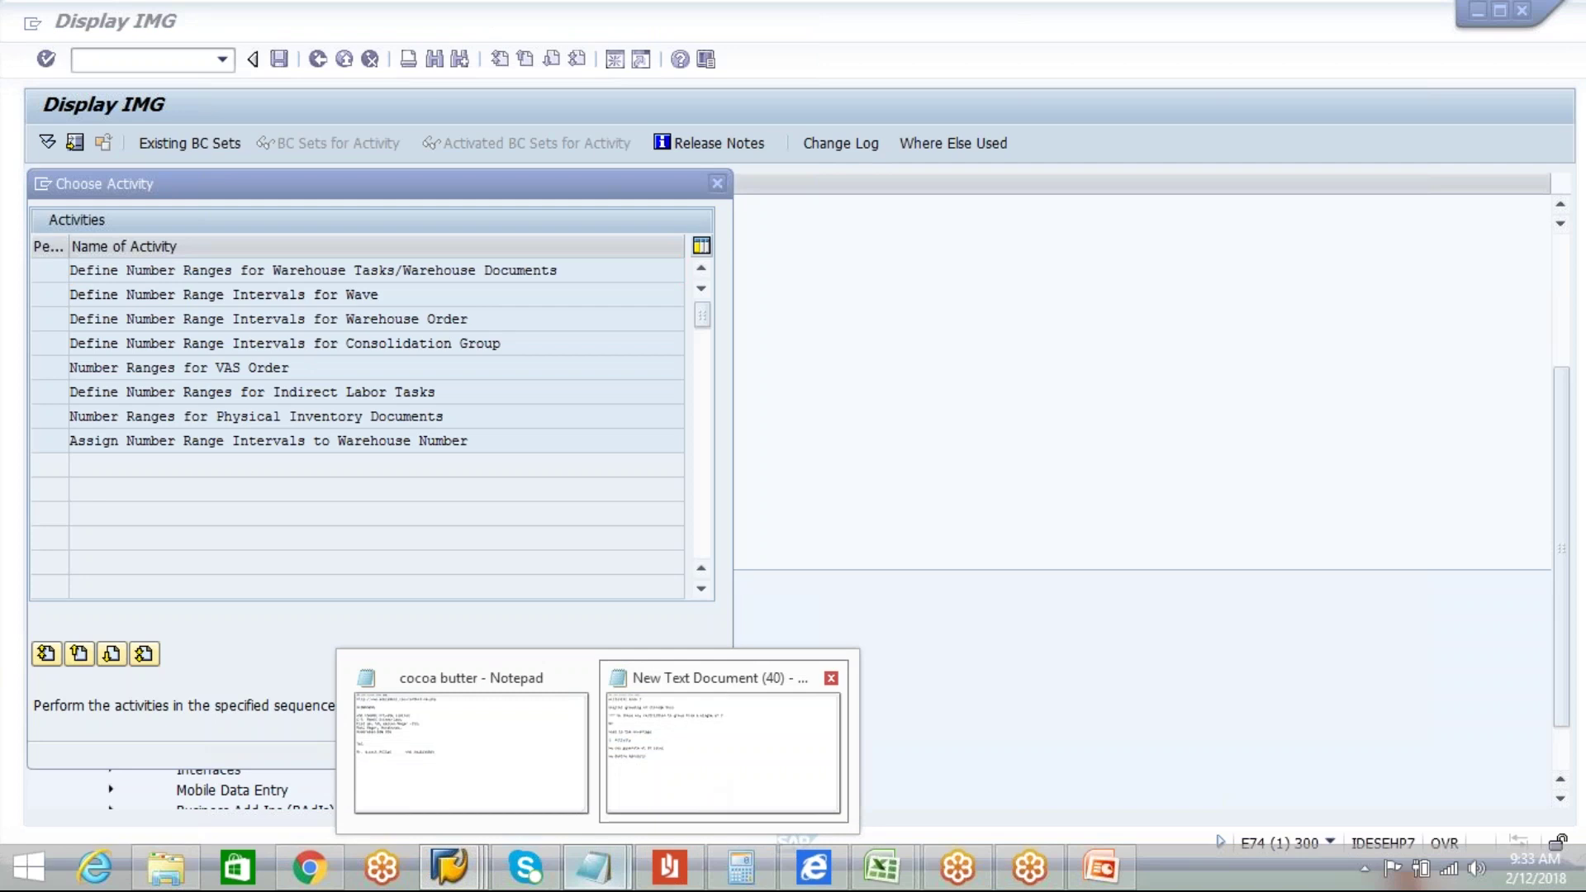
pyautogui.click(674, 768)
pyautogui.write('WHN')
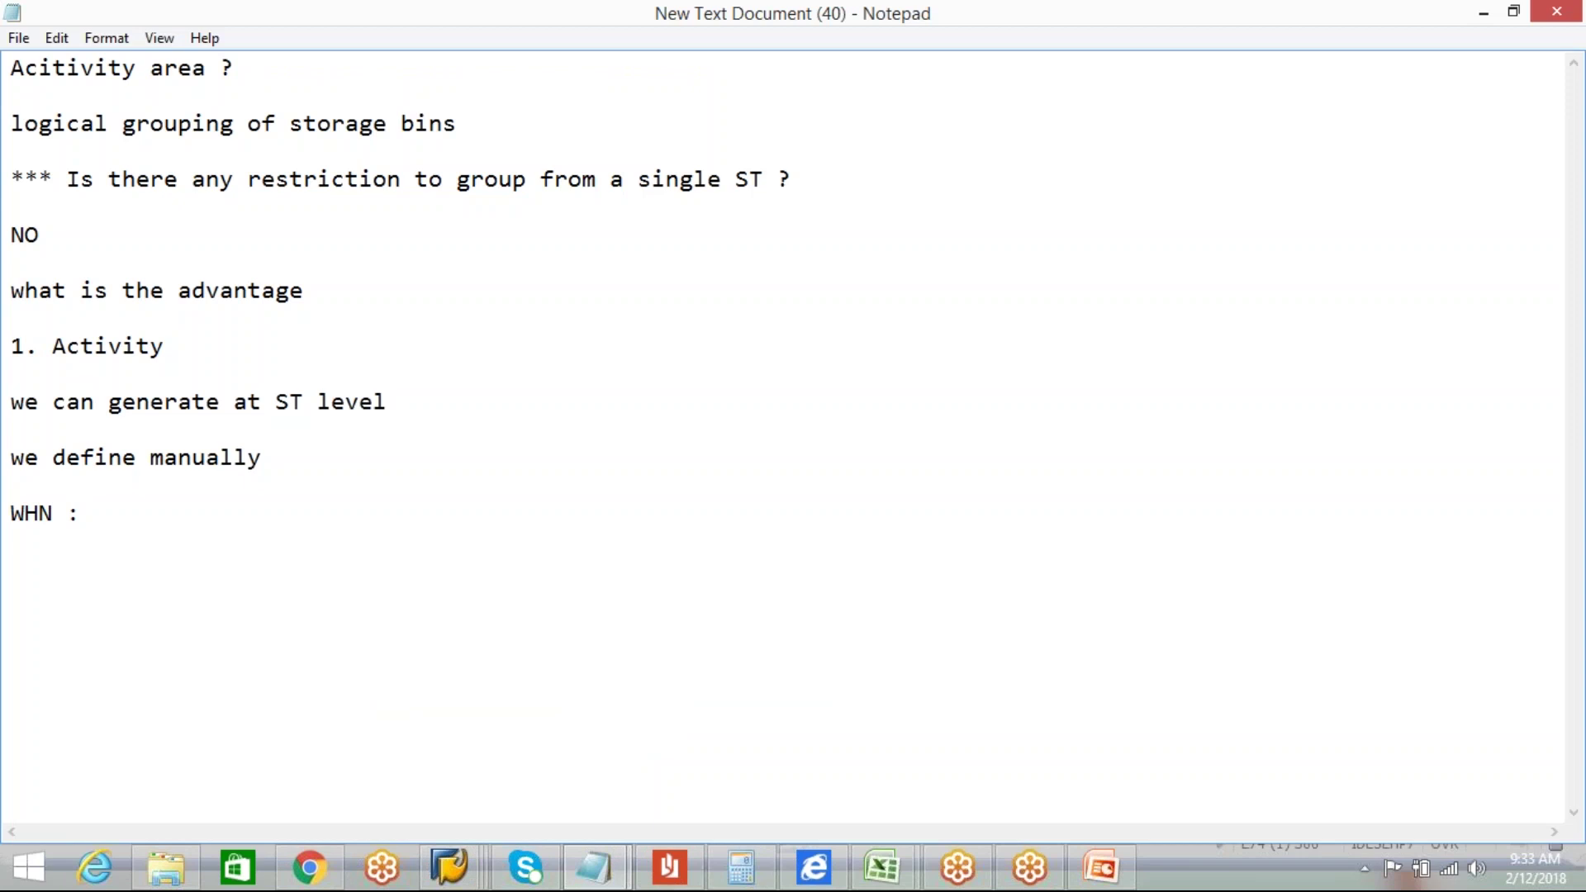
pyautogui.write(':')
pyautogui.press('Return')
pyautogui.press('Return')
pyautogui.write('1. Warehouse ')
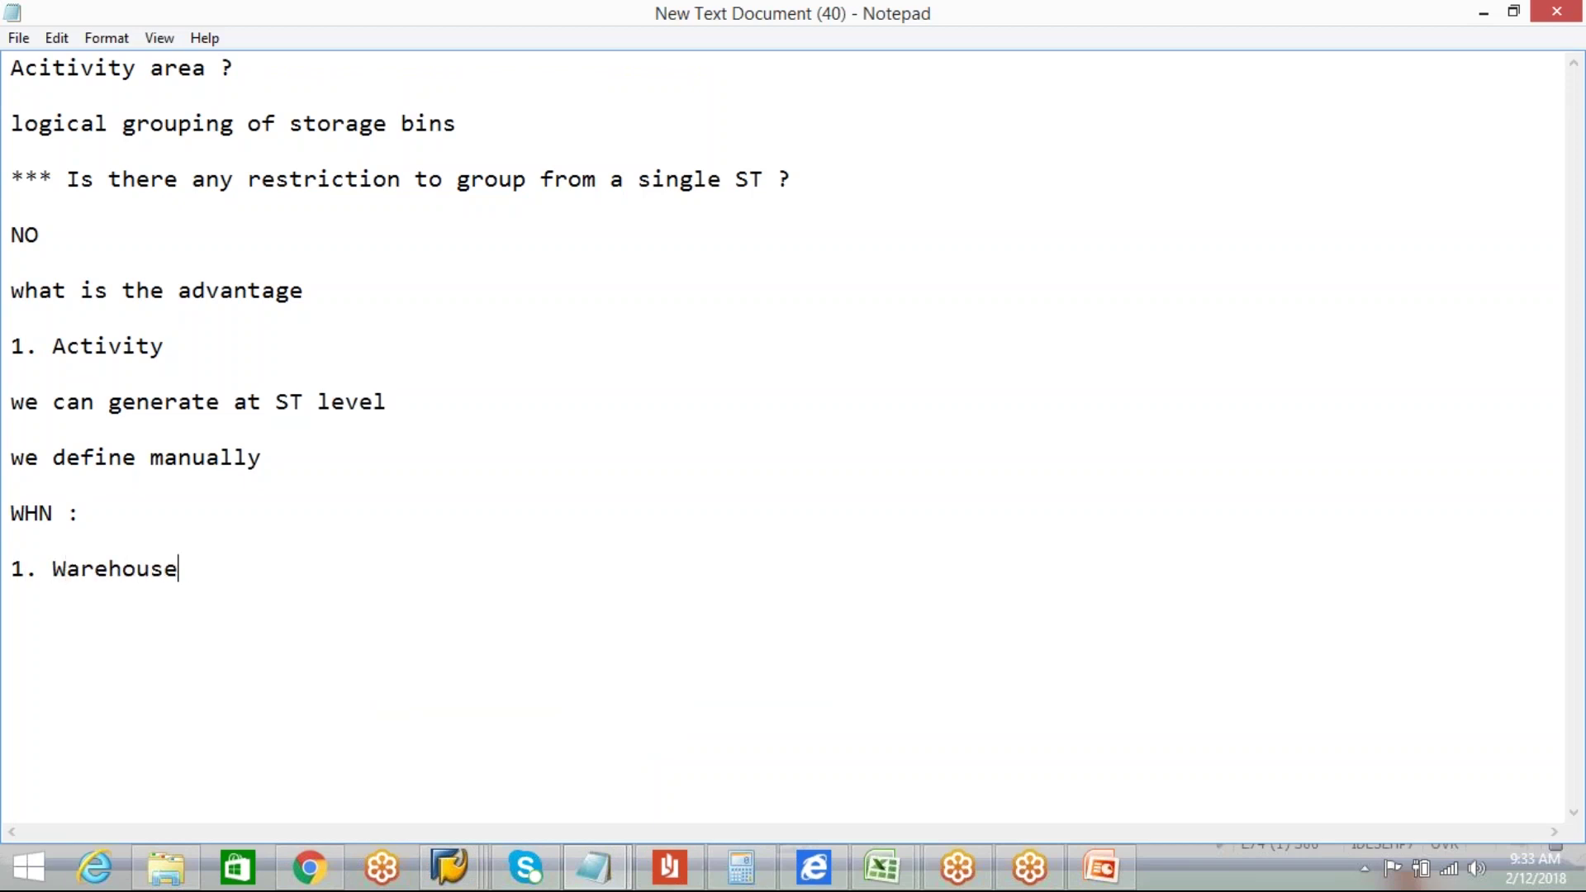
pyautogui.write('tasj')
pyautogui.press('BackSpace')
pyautogui.write('k')
pyautogui.press('Return')
# Step: Add the items "2. Warehouse order" and "3. WAVE" to the list, start item 4, and show the status bar
pyautogui.write('2. Wareh')
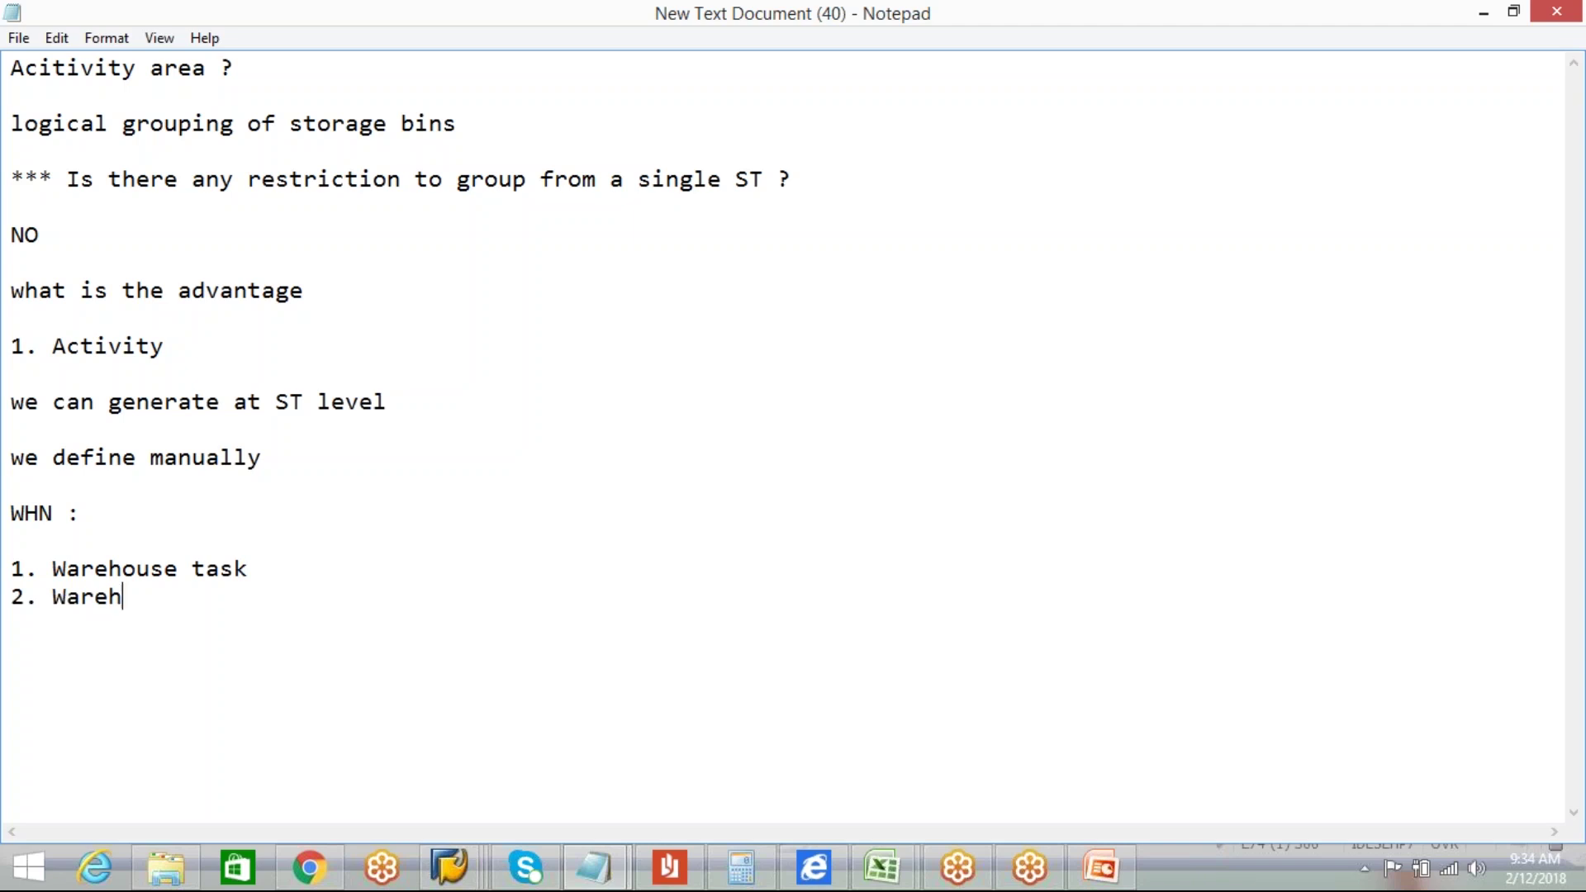
pyautogui.write('ouse order')
pyautogui.press('Return')
pyautogui.write('3')
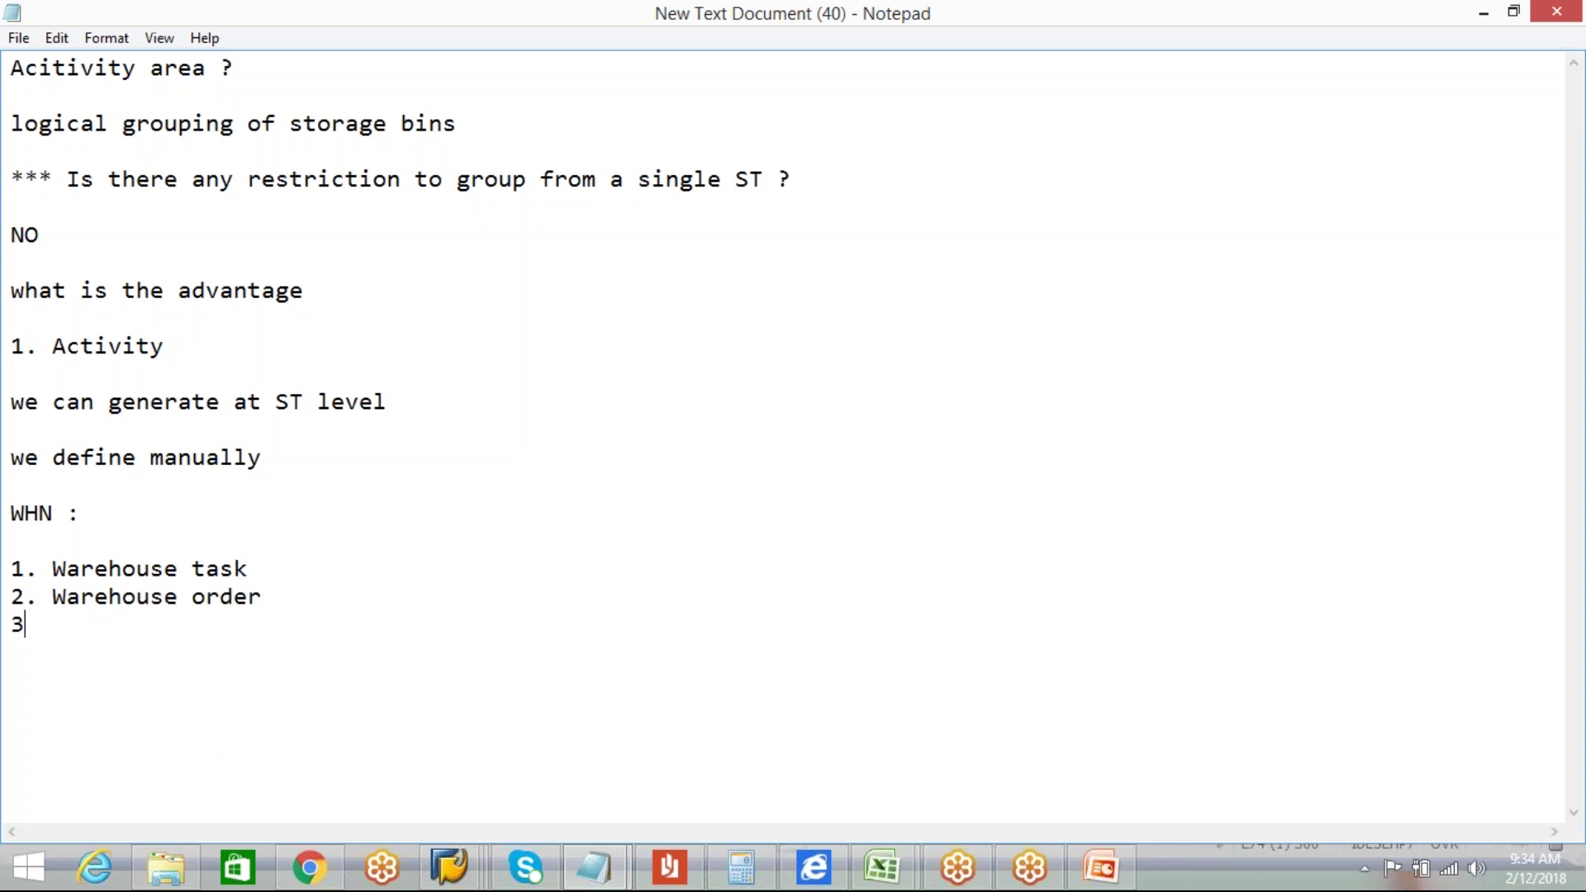
pyautogui.write('. WAVE 4.')
pyautogui.press('alt')
pyautogui.press('v')
pyautogui.press('s')
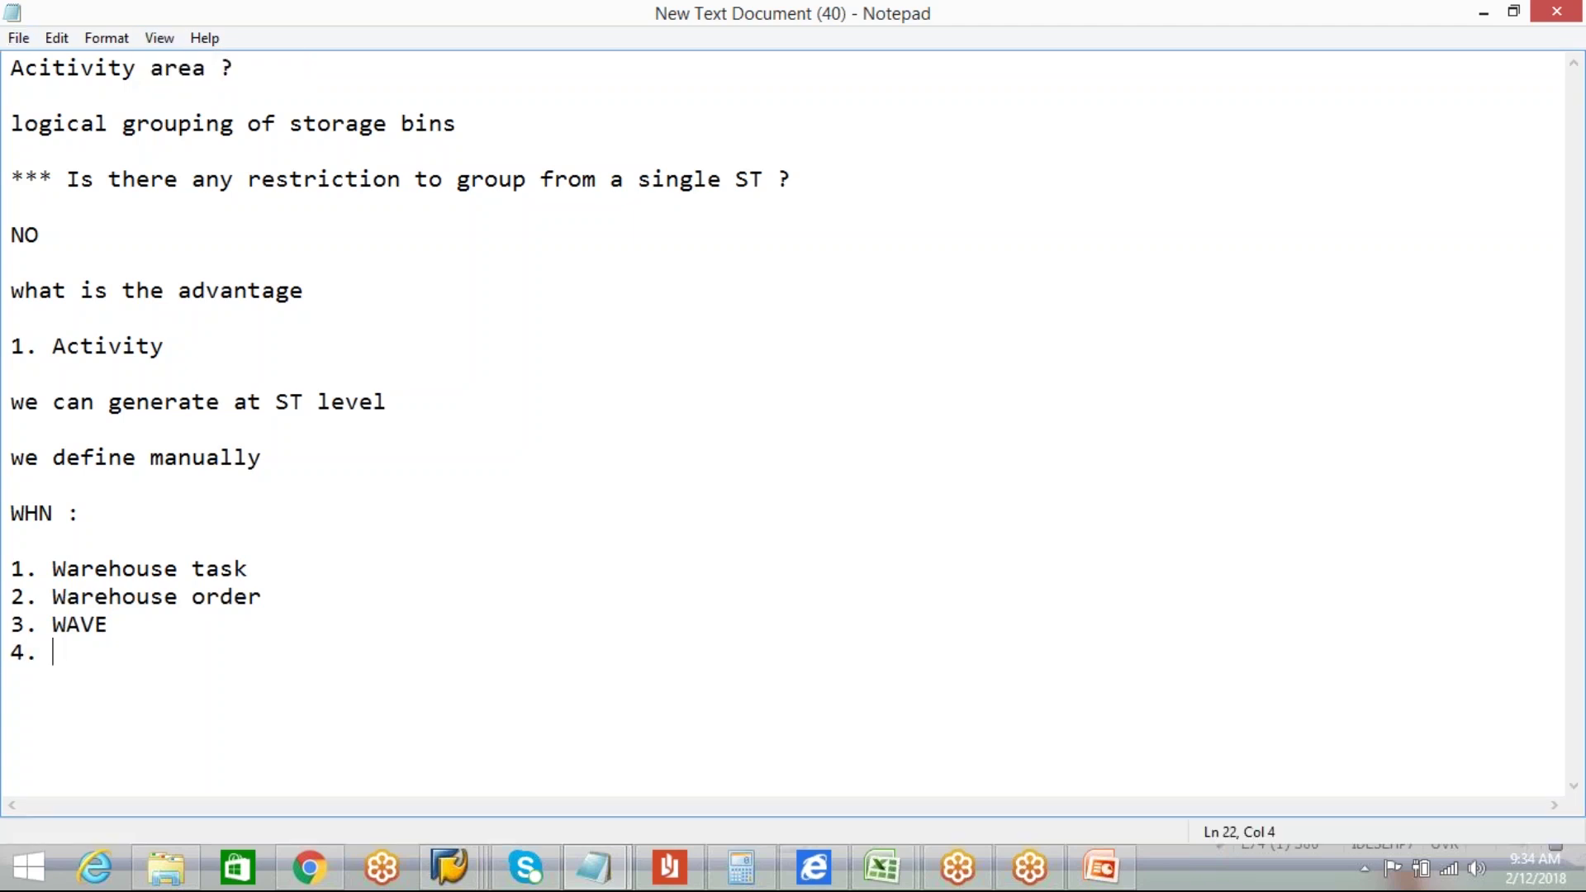
# Step: Complete item 4 as "VAS" and add the item "5. Indirect labour tasks"
pyautogui.write('VAS ')
pyautogui.write('5. ')
pyautogui.write('Indirect ')
pyautogui.write('labour ')
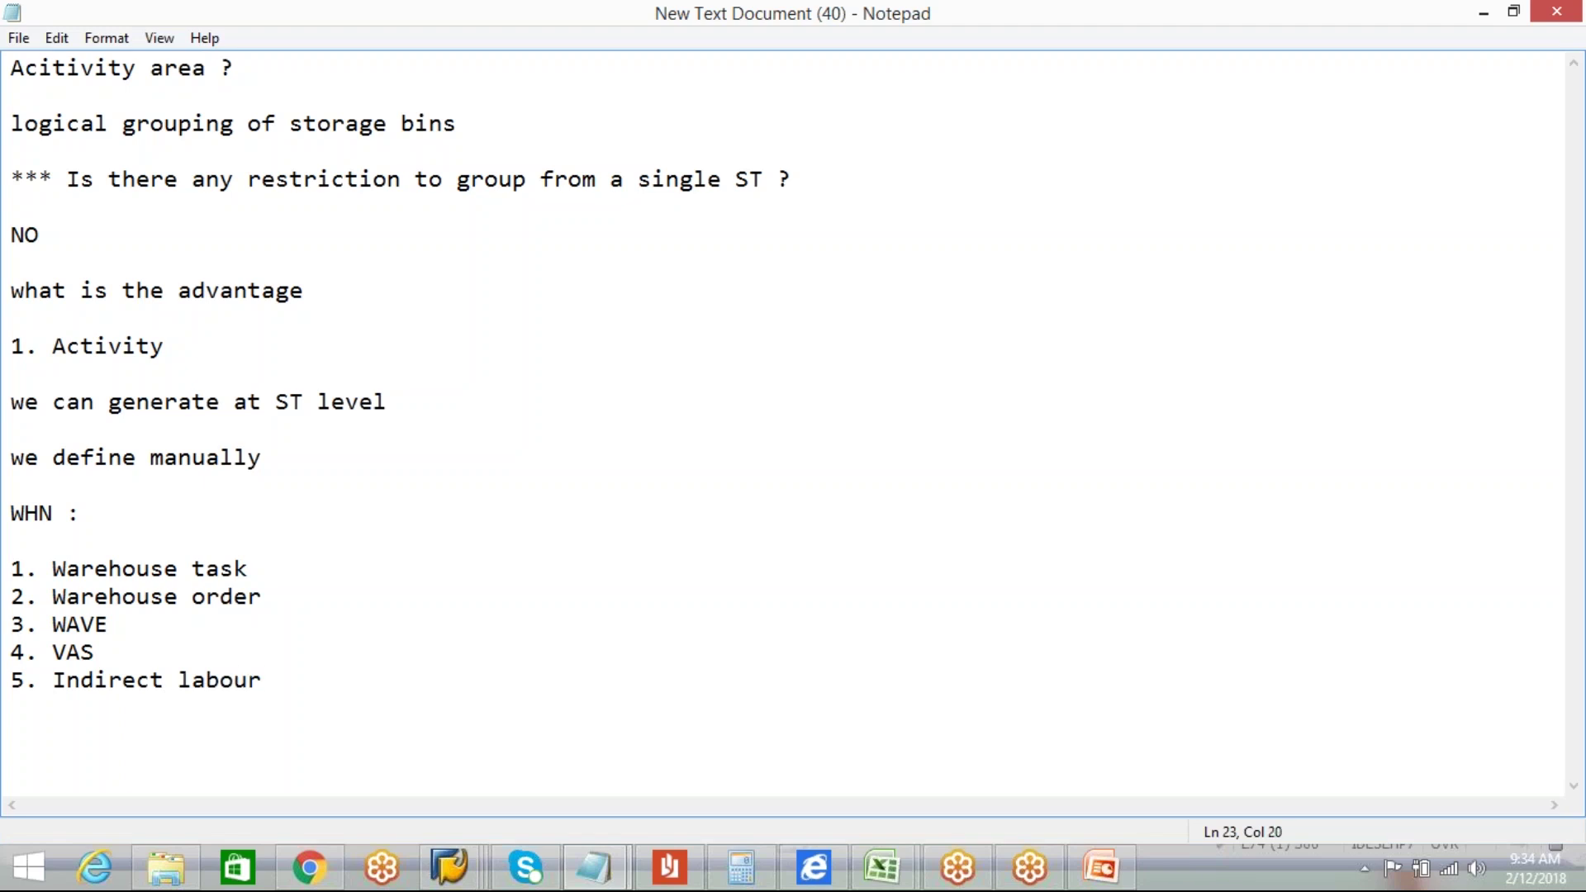
pyautogui.write('tasks')
pyautogui.press('Return')
pyautogui.moveTo(248, 707); pyautogui.dragTo(283, 576)
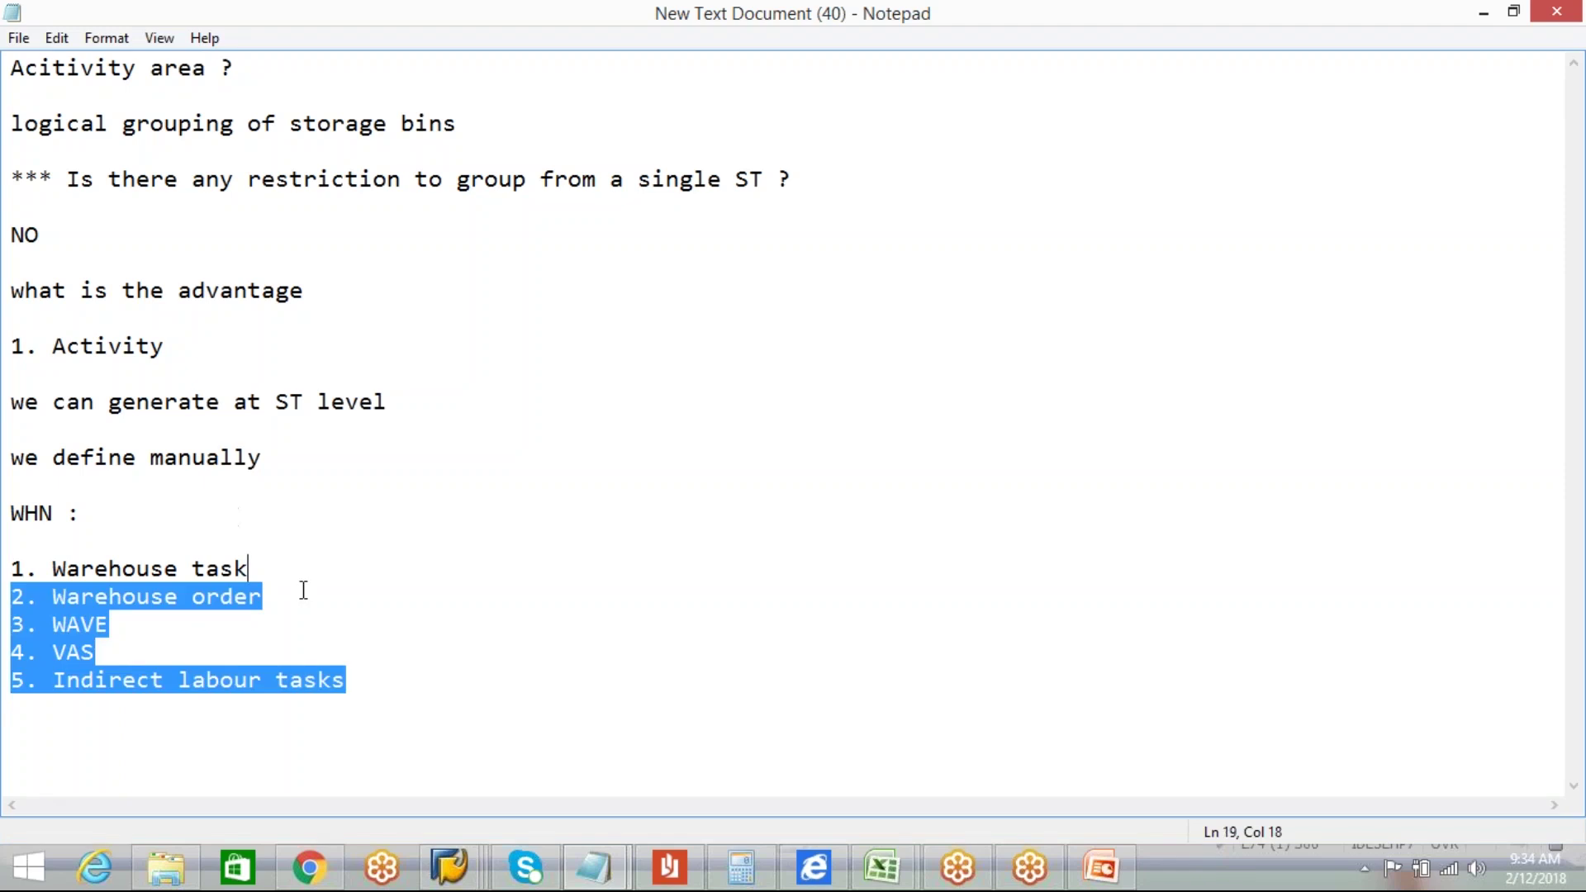
pyautogui.click(312, 572)
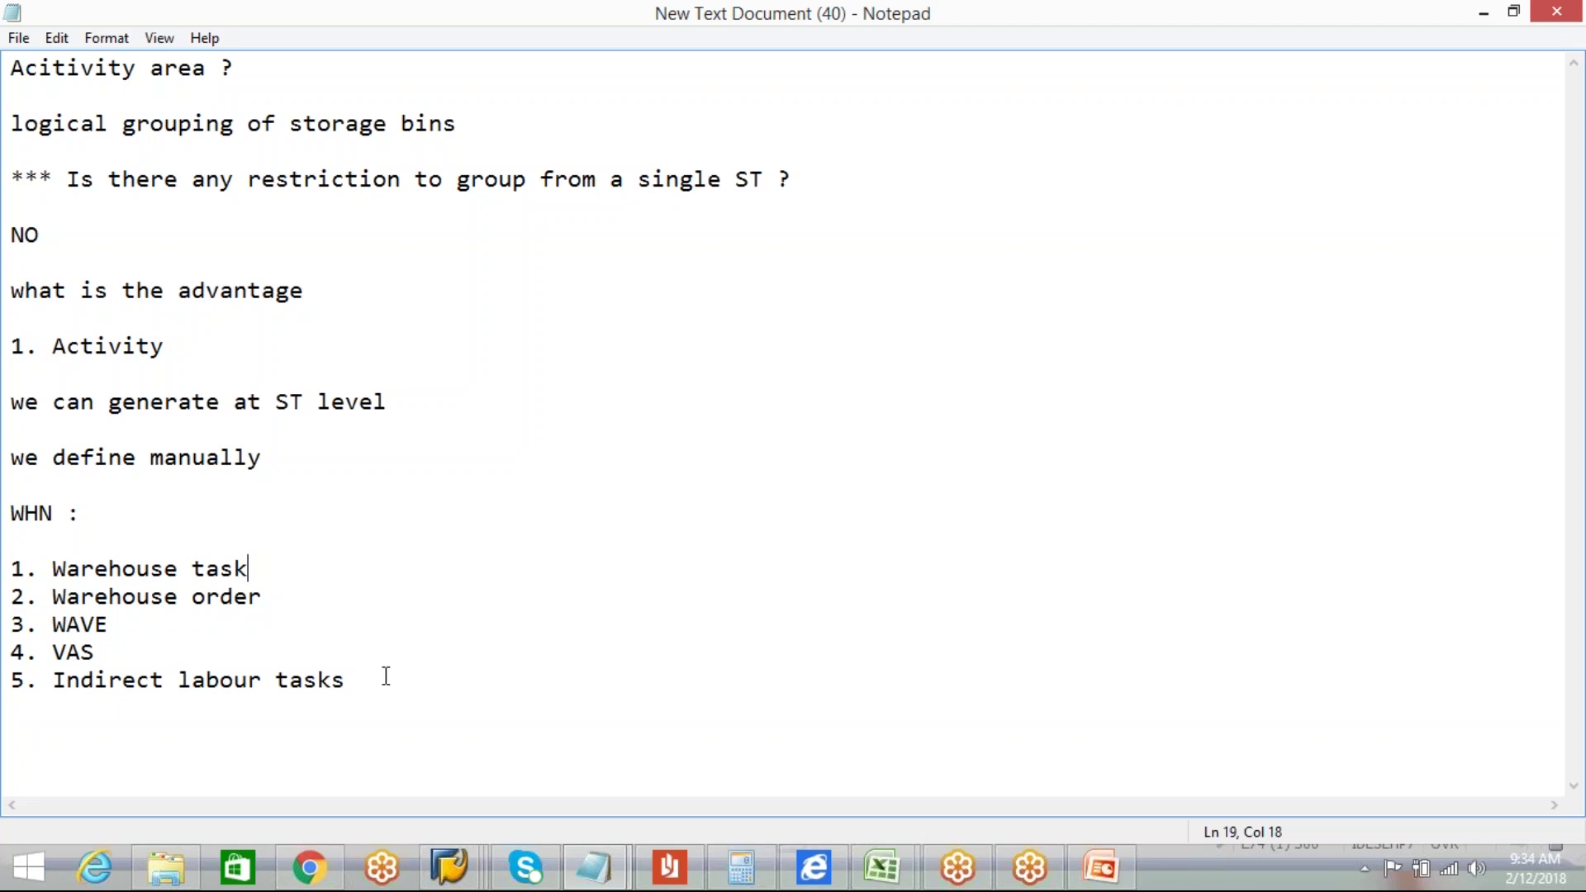
pyautogui.press('Return')
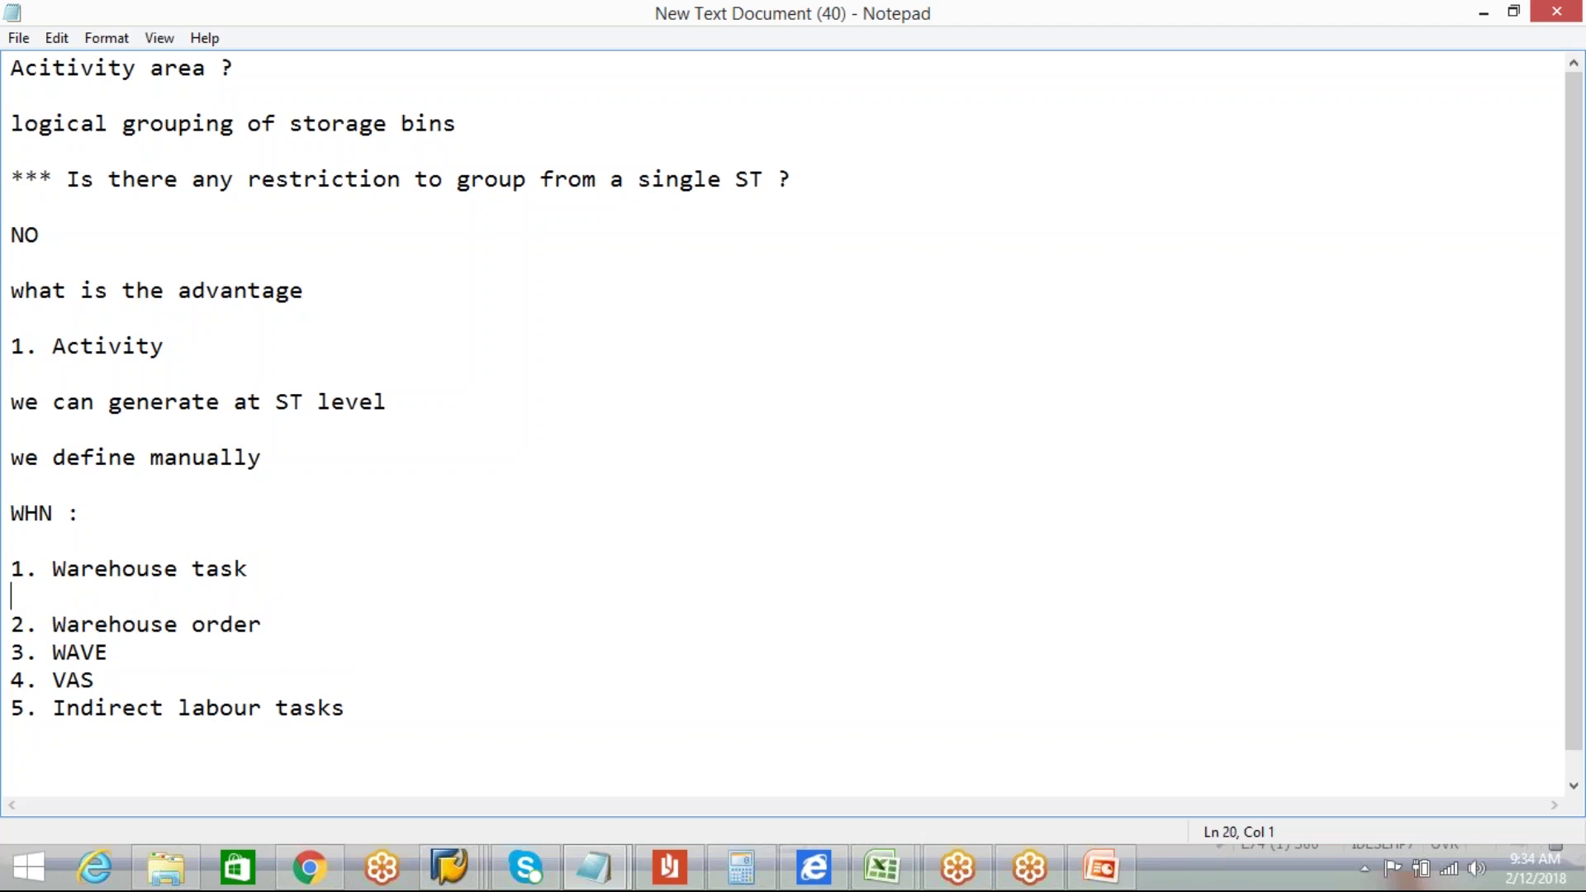
pyautogui.press('Delete')
# Step: Add the items "6. Physical Inventory" and "7. WDs" at the end of the WHN list
pyautogui.click(379, 687)
pyautogui.press('Return')
pyautogui.write('6.')
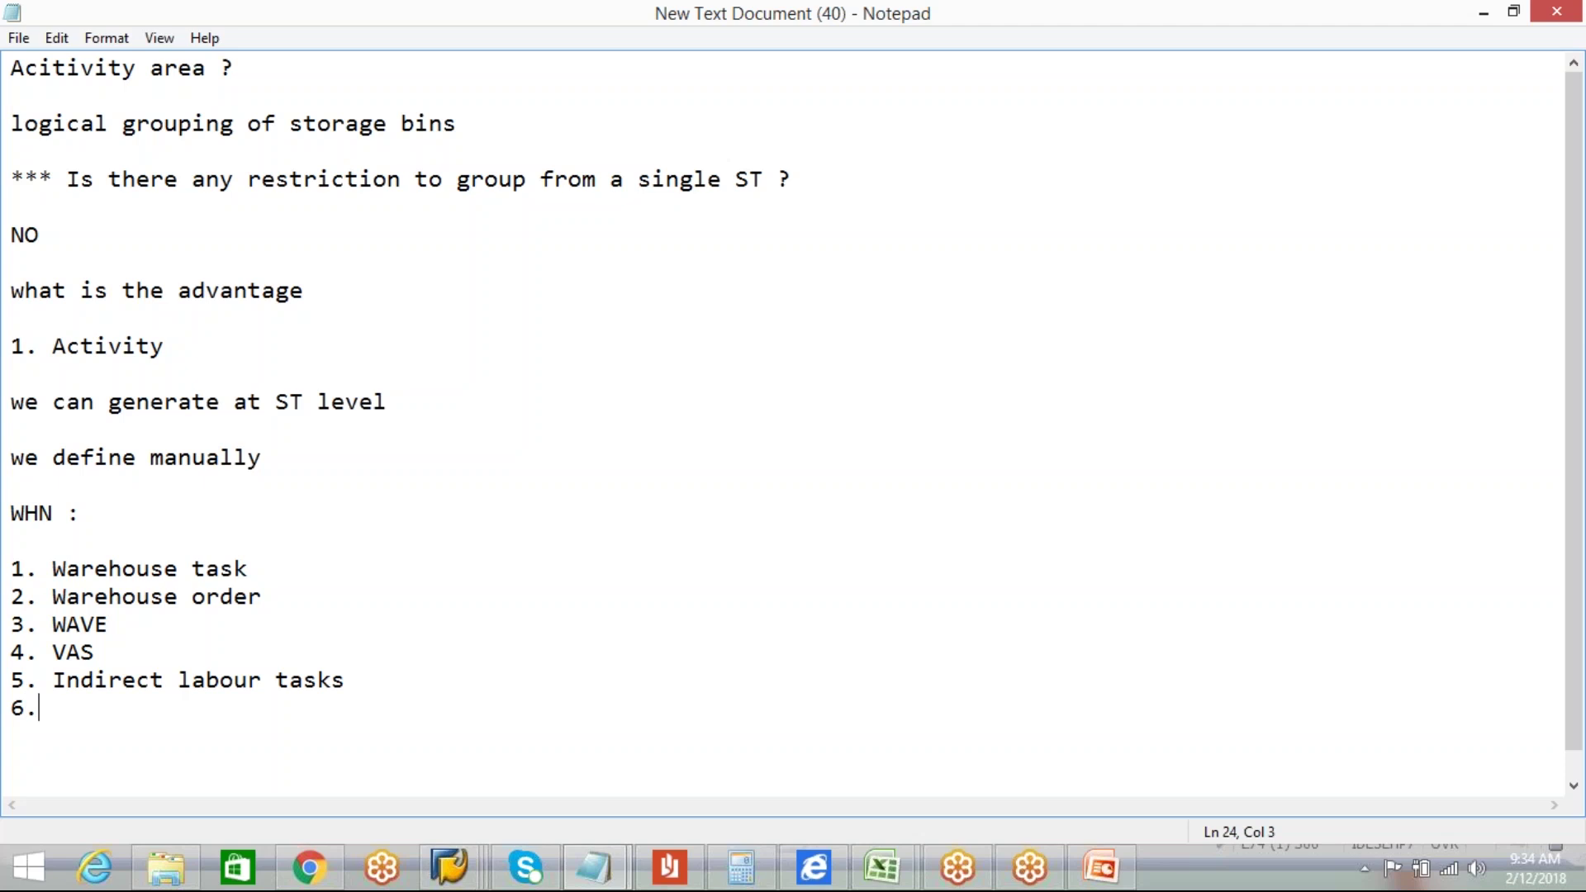
pyautogui.write(' Physica')
pyautogui.write('l ')
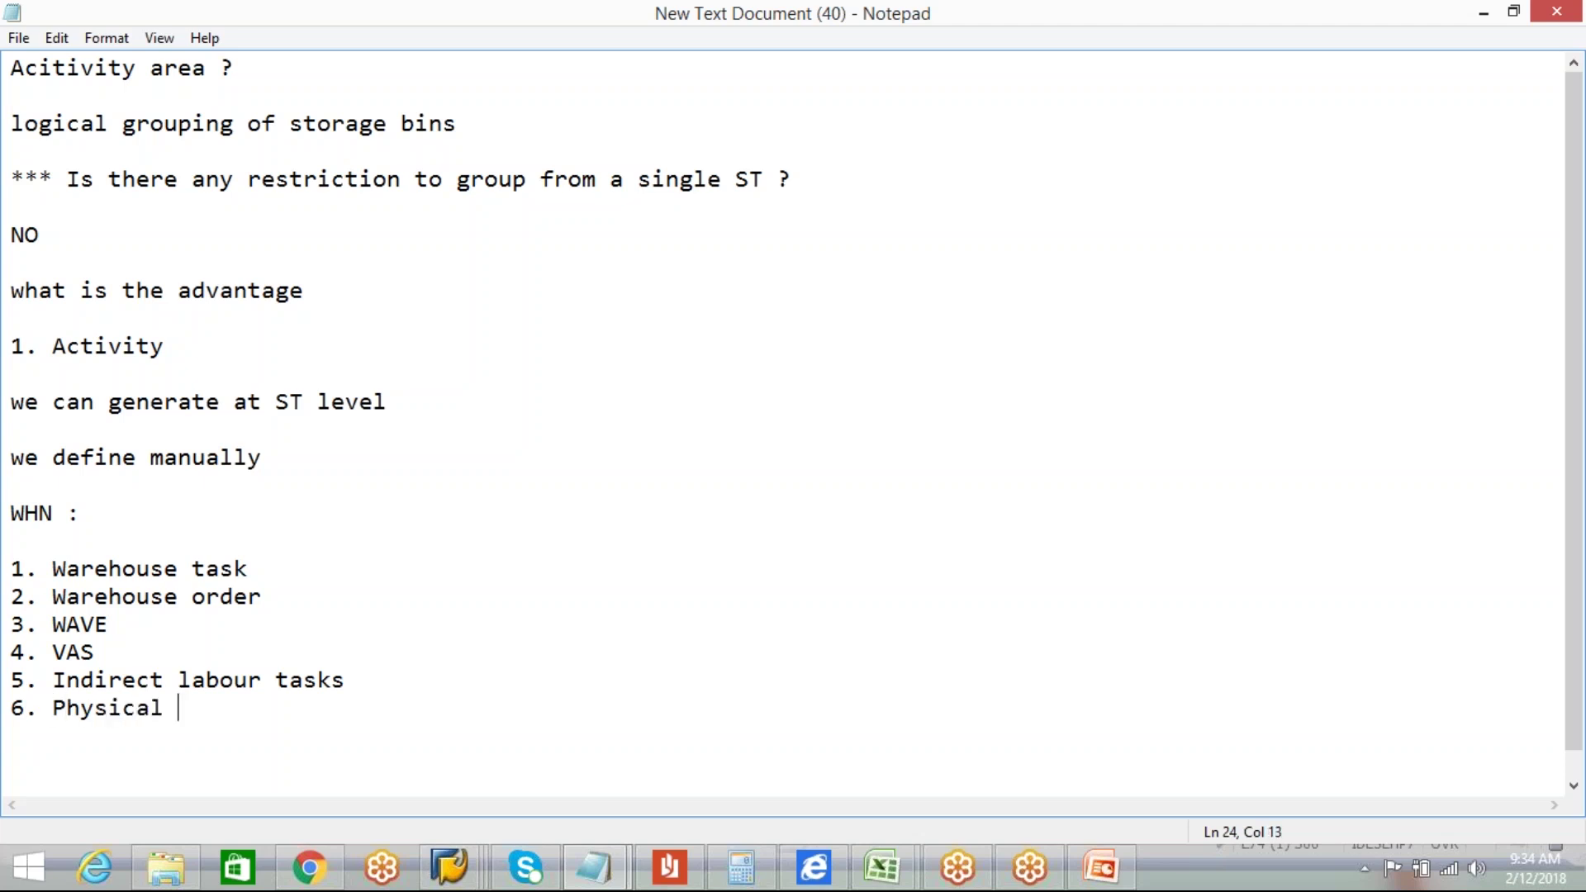
pyautogui.write('Inventory')
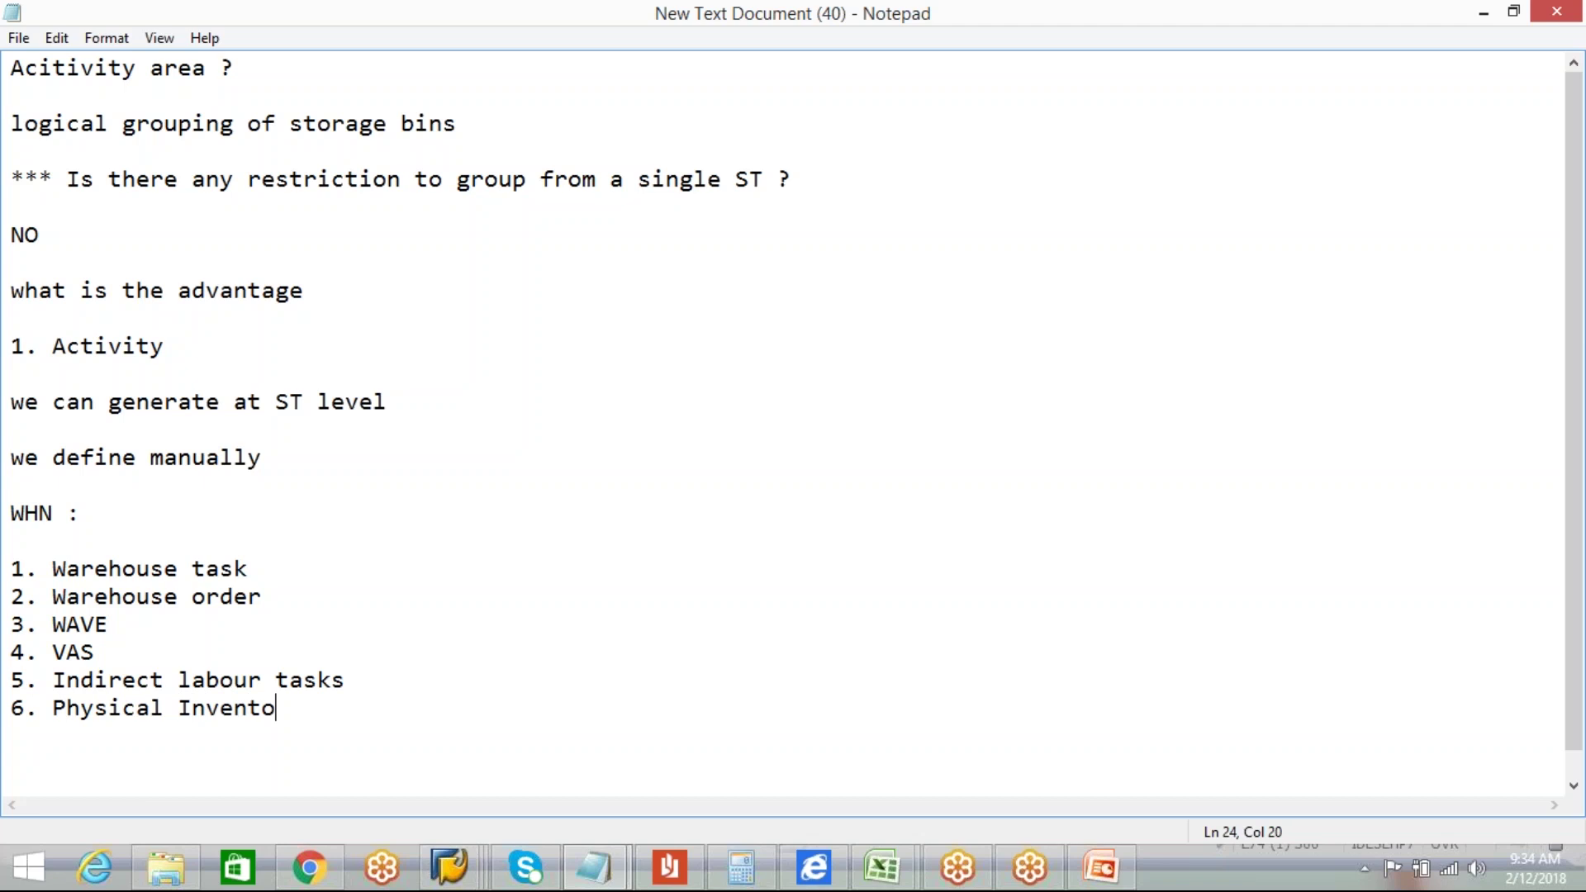
pyautogui.press('Return')
pyautogui.write('7. WDs')
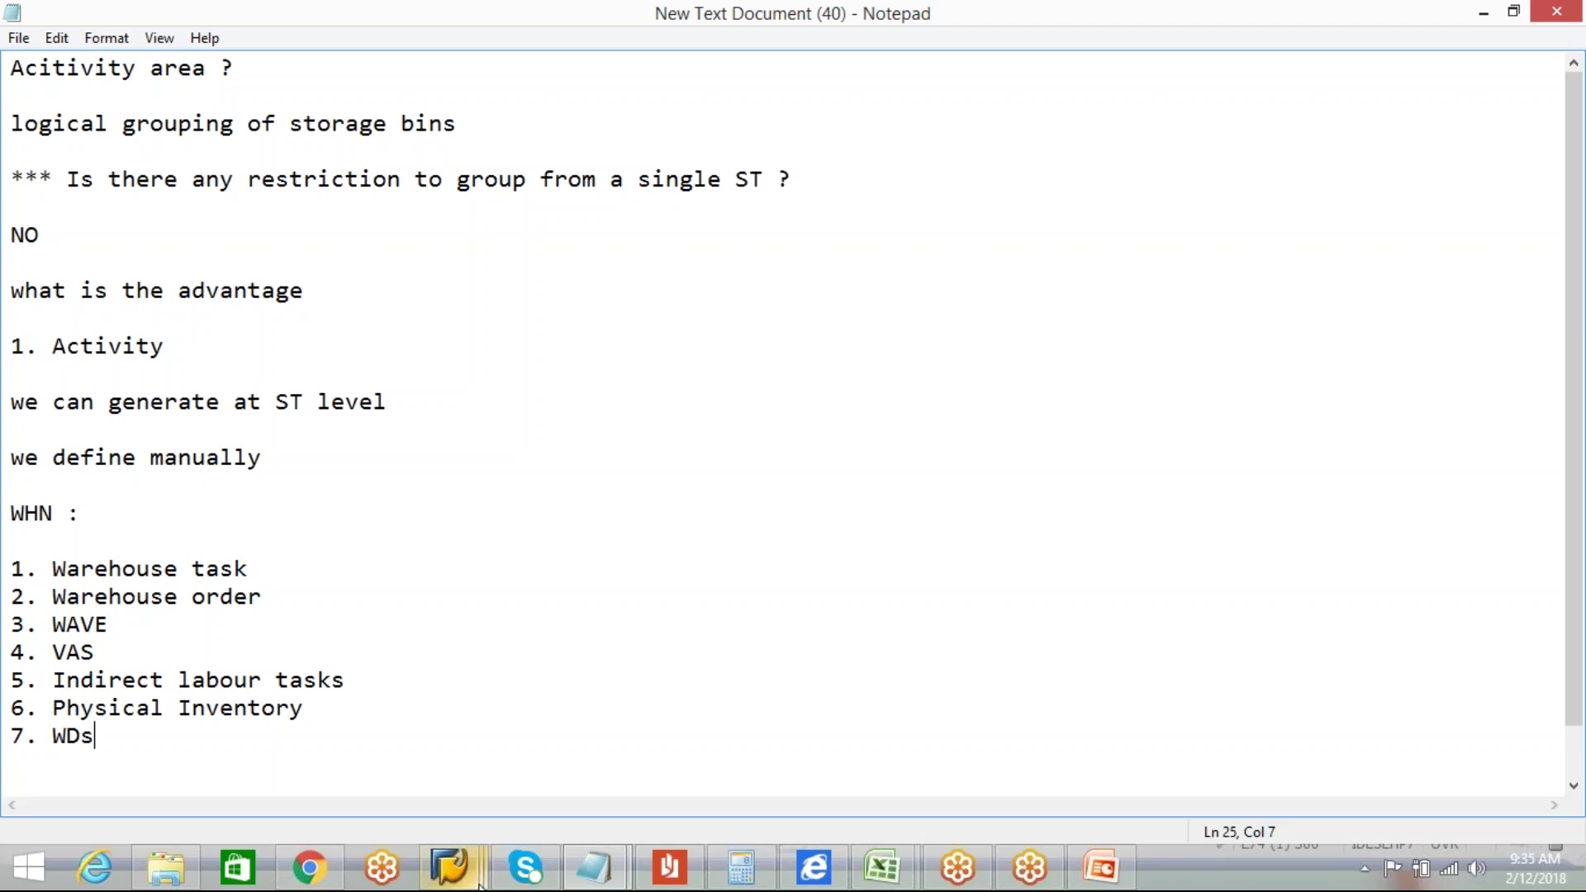
# Step: Switch back to the SAP session showing the list of number range activities
pyautogui.moveTo(449, 866)
pyautogui.click(652, 743)
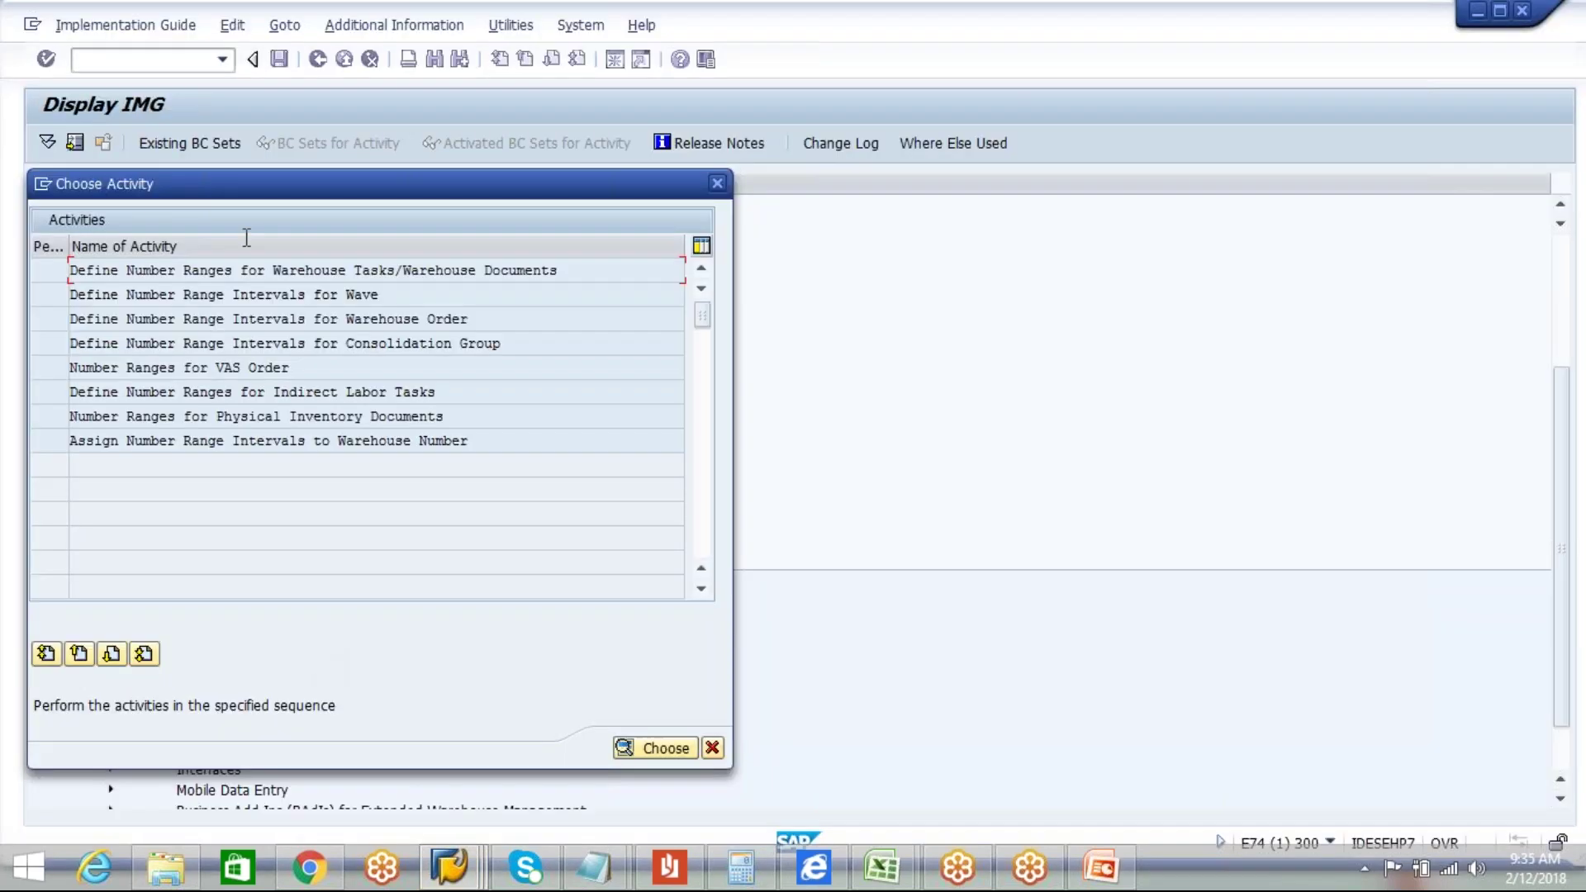
pyautogui.doubleClick(378, 270)
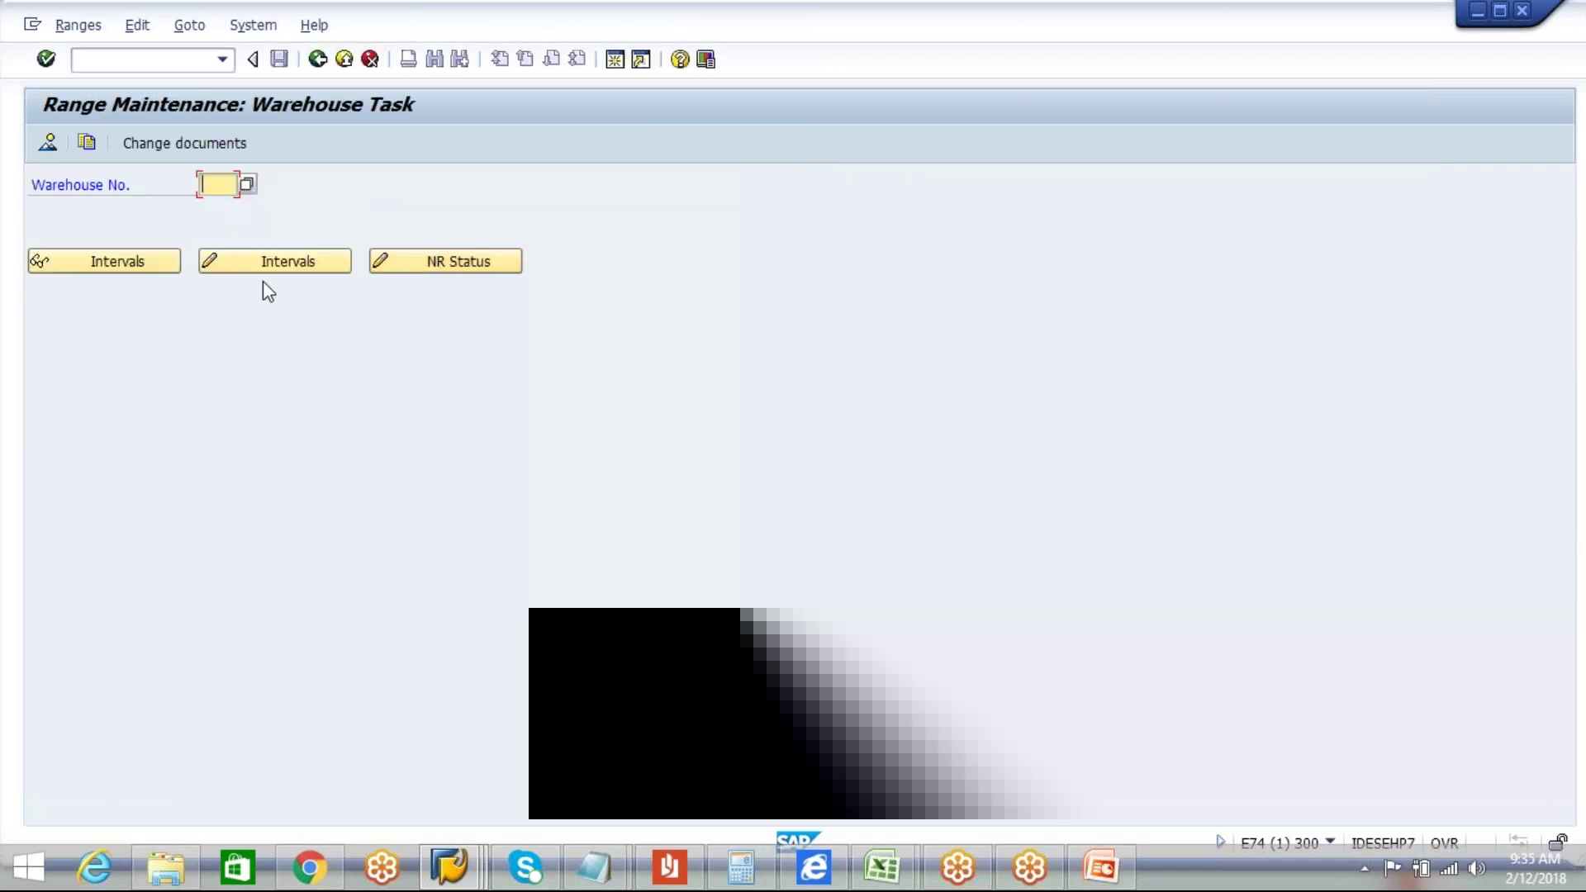
pyautogui.write('AIPL')
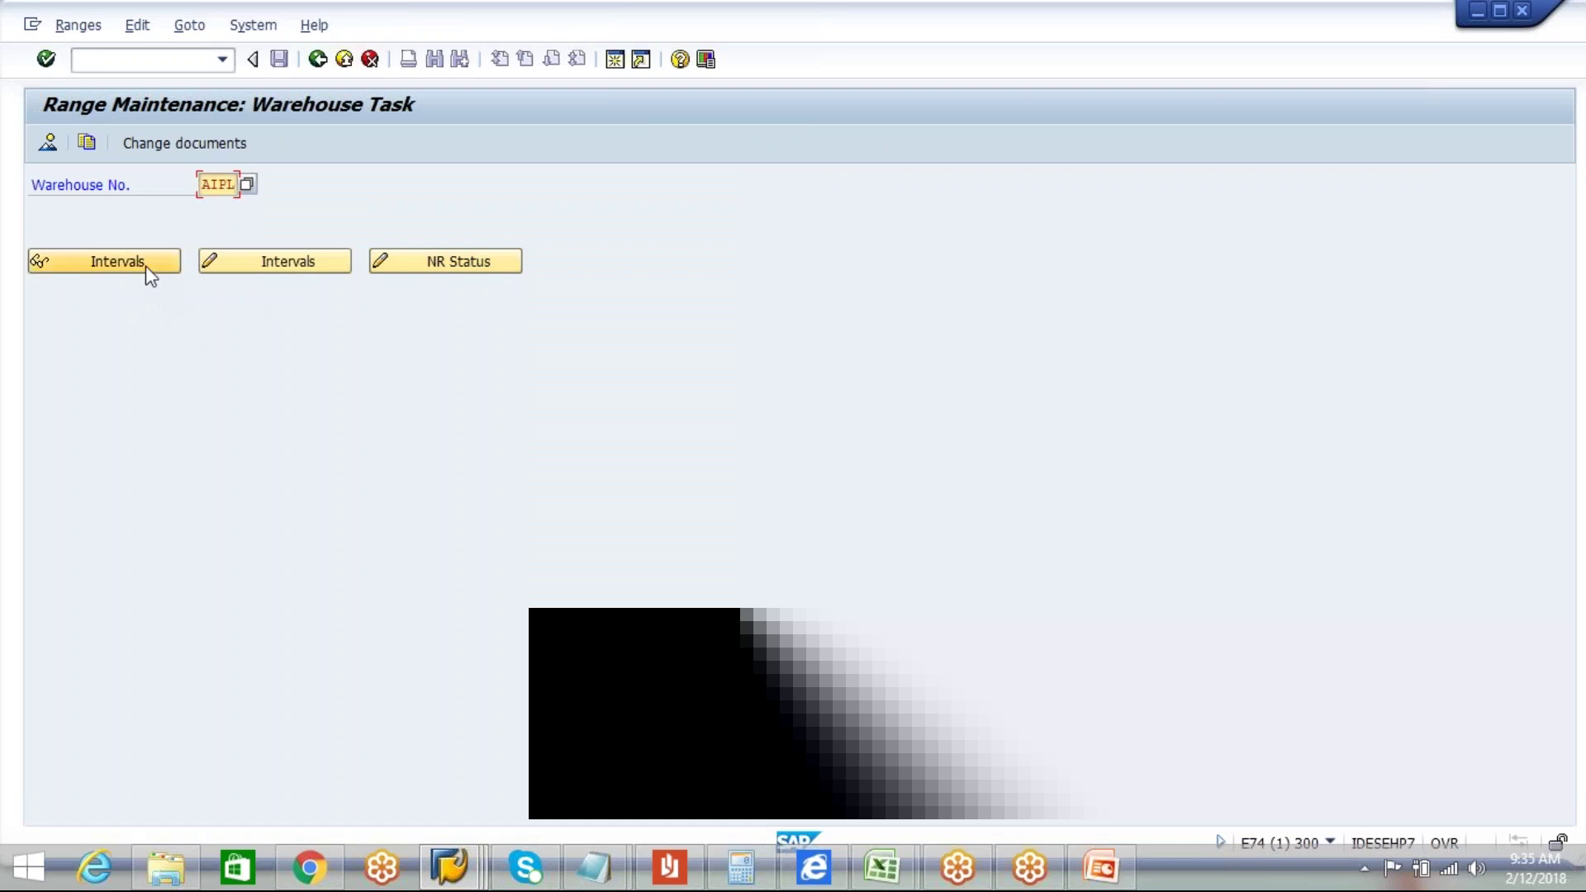
pyautogui.click(254, 261)
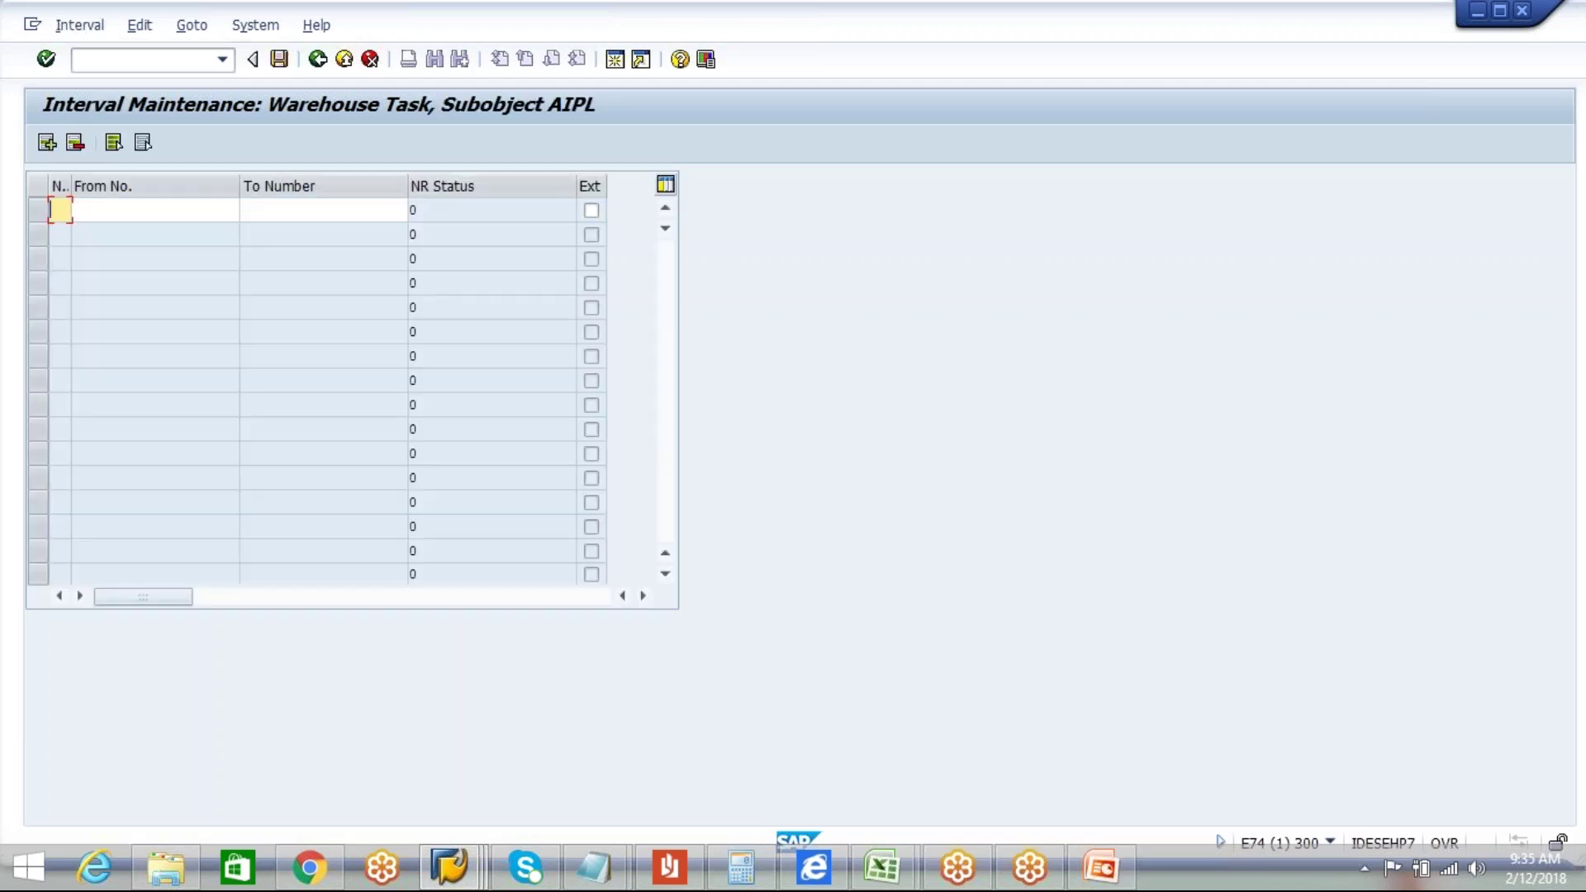
pyautogui.write('01')
pyautogui.click(176, 211)
pyautogui.write('10000')
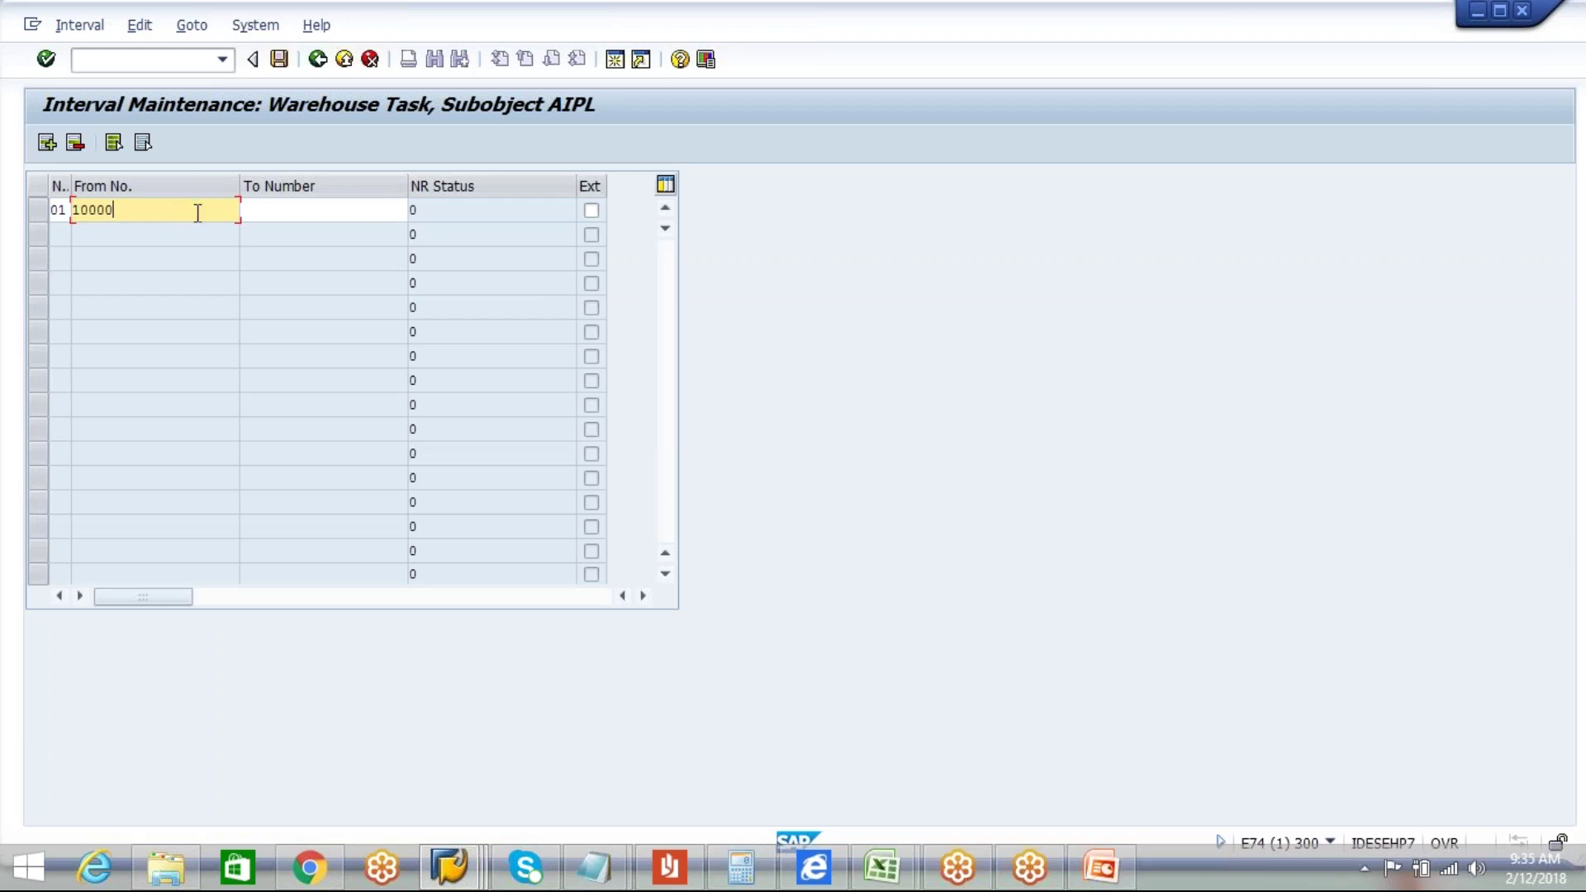
pyautogui.click(249, 213)
pyautogui.write('1')
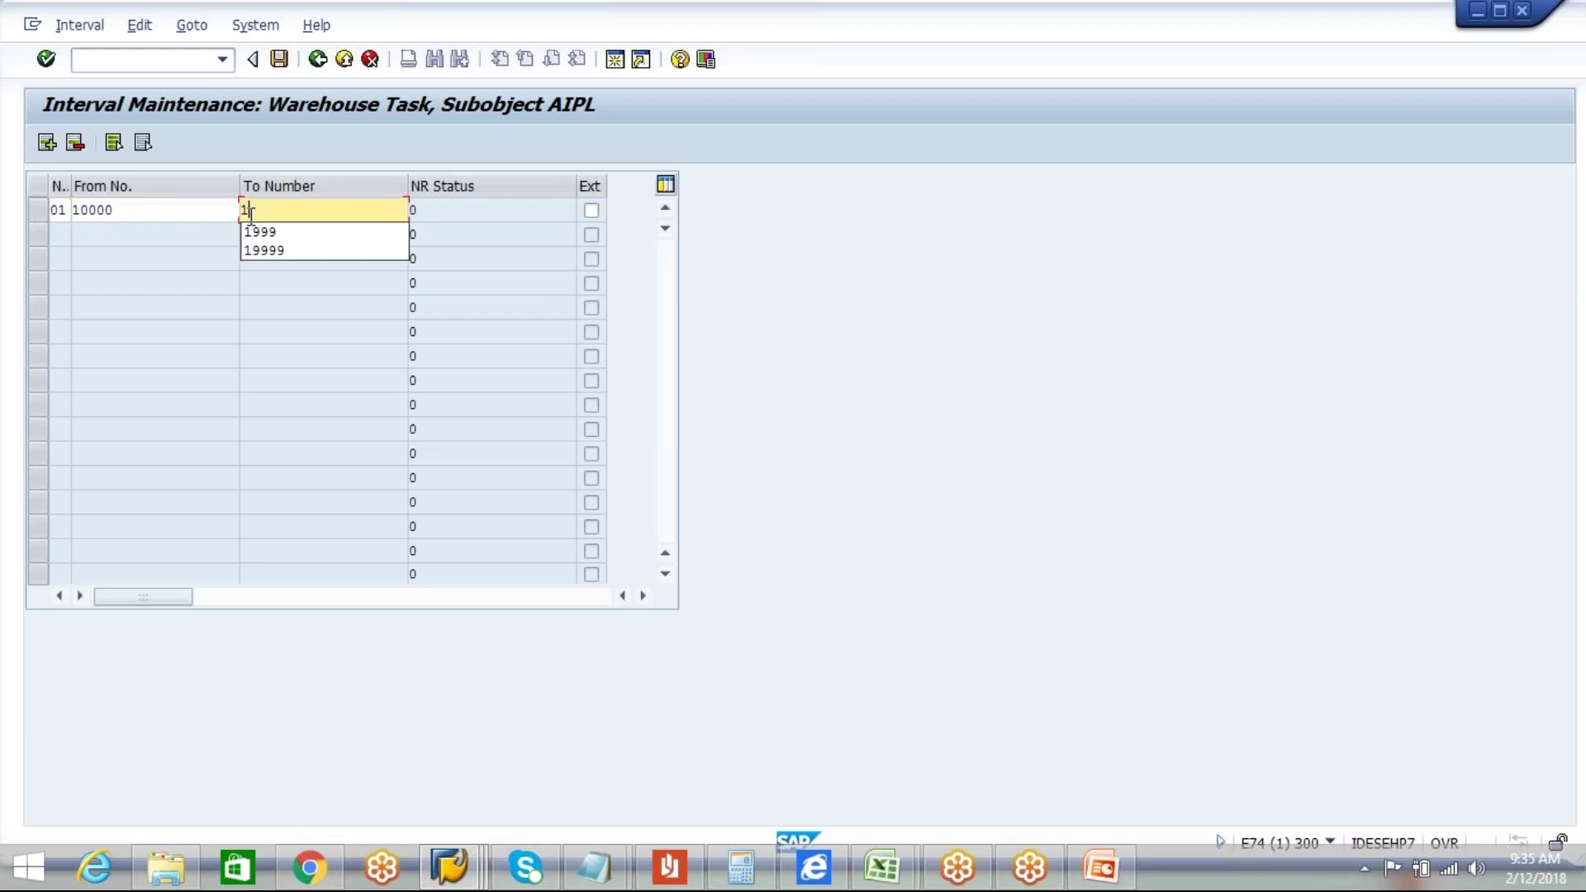
pyautogui.write('9999')
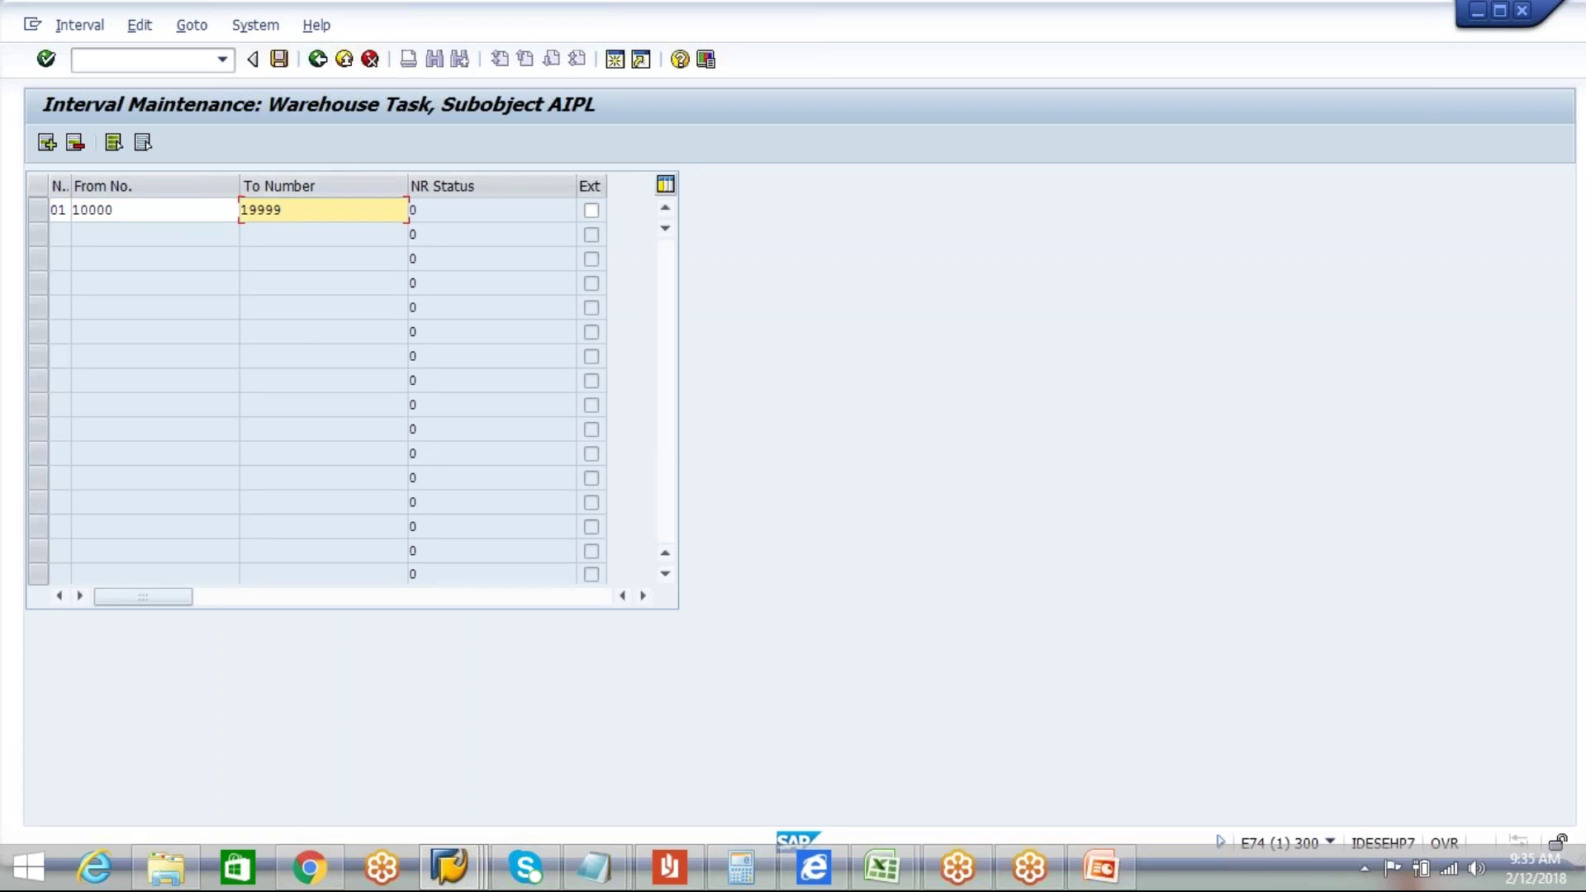
pyautogui.click(344, 58)
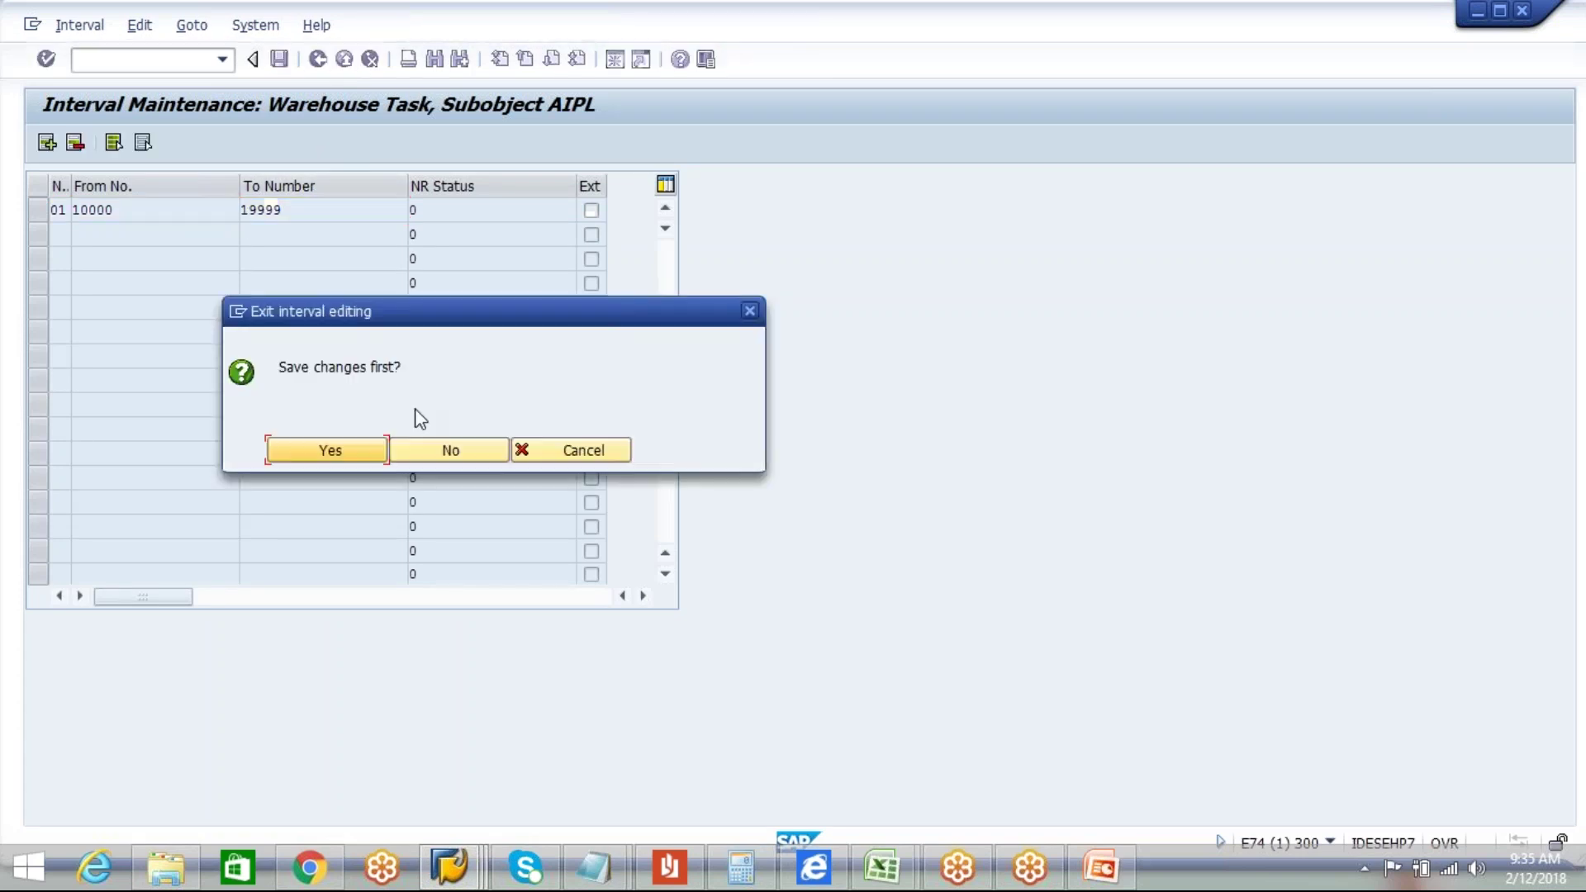
pyautogui.click(428, 451)
# Step: Open the number range intervals for warehouse tasks/warehouse documents of warehouse AIPL for editing
pyautogui.click(273, 270)
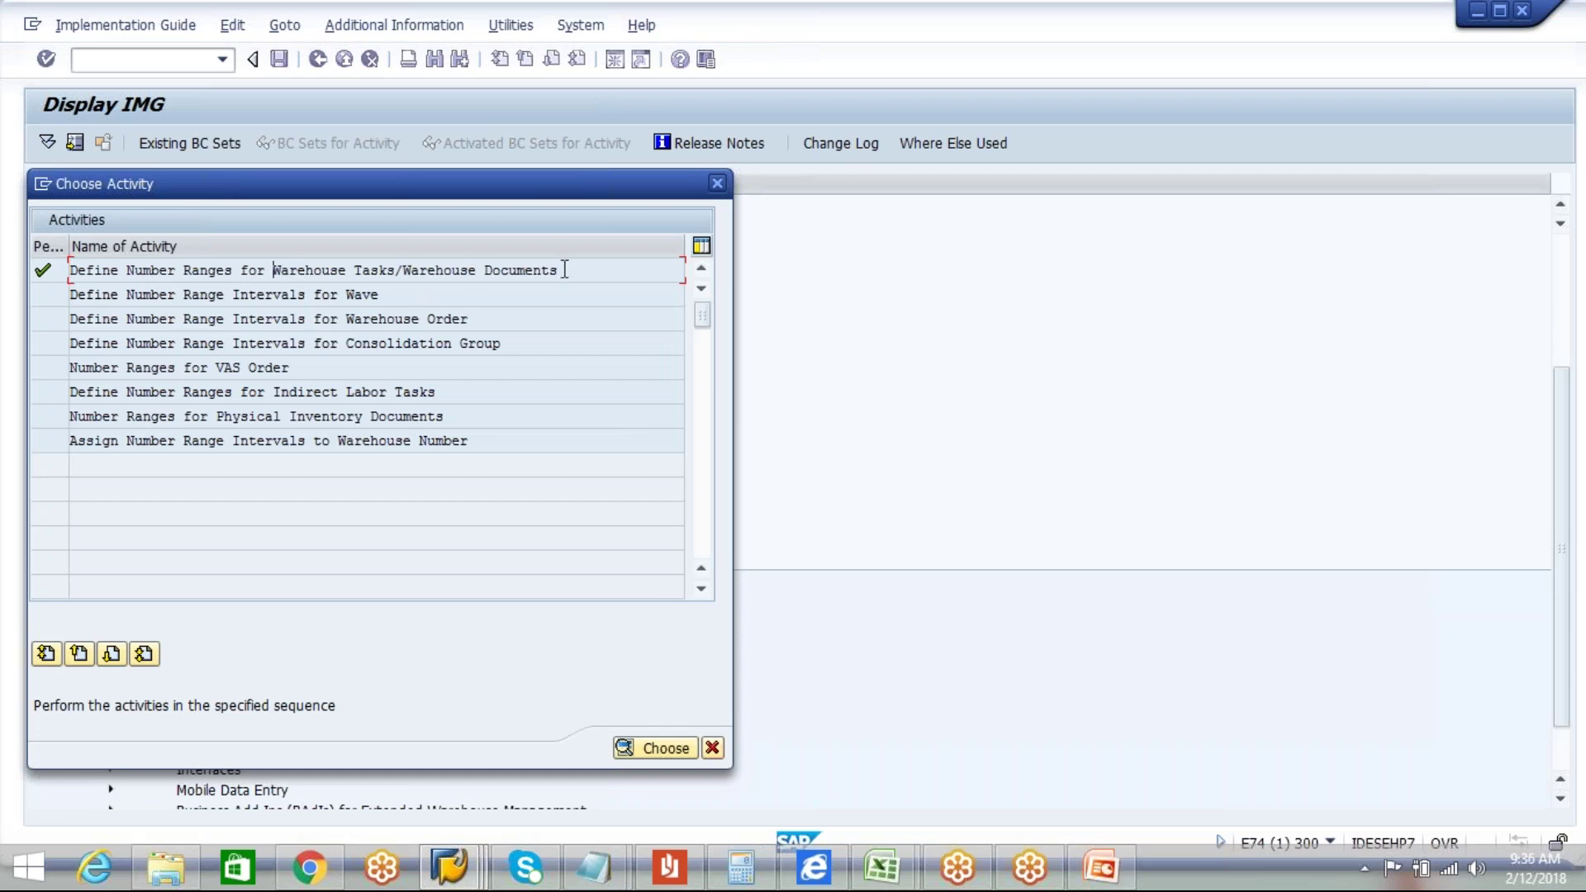
pyautogui.doubleClick(512, 269)
pyautogui.write('AIPL')
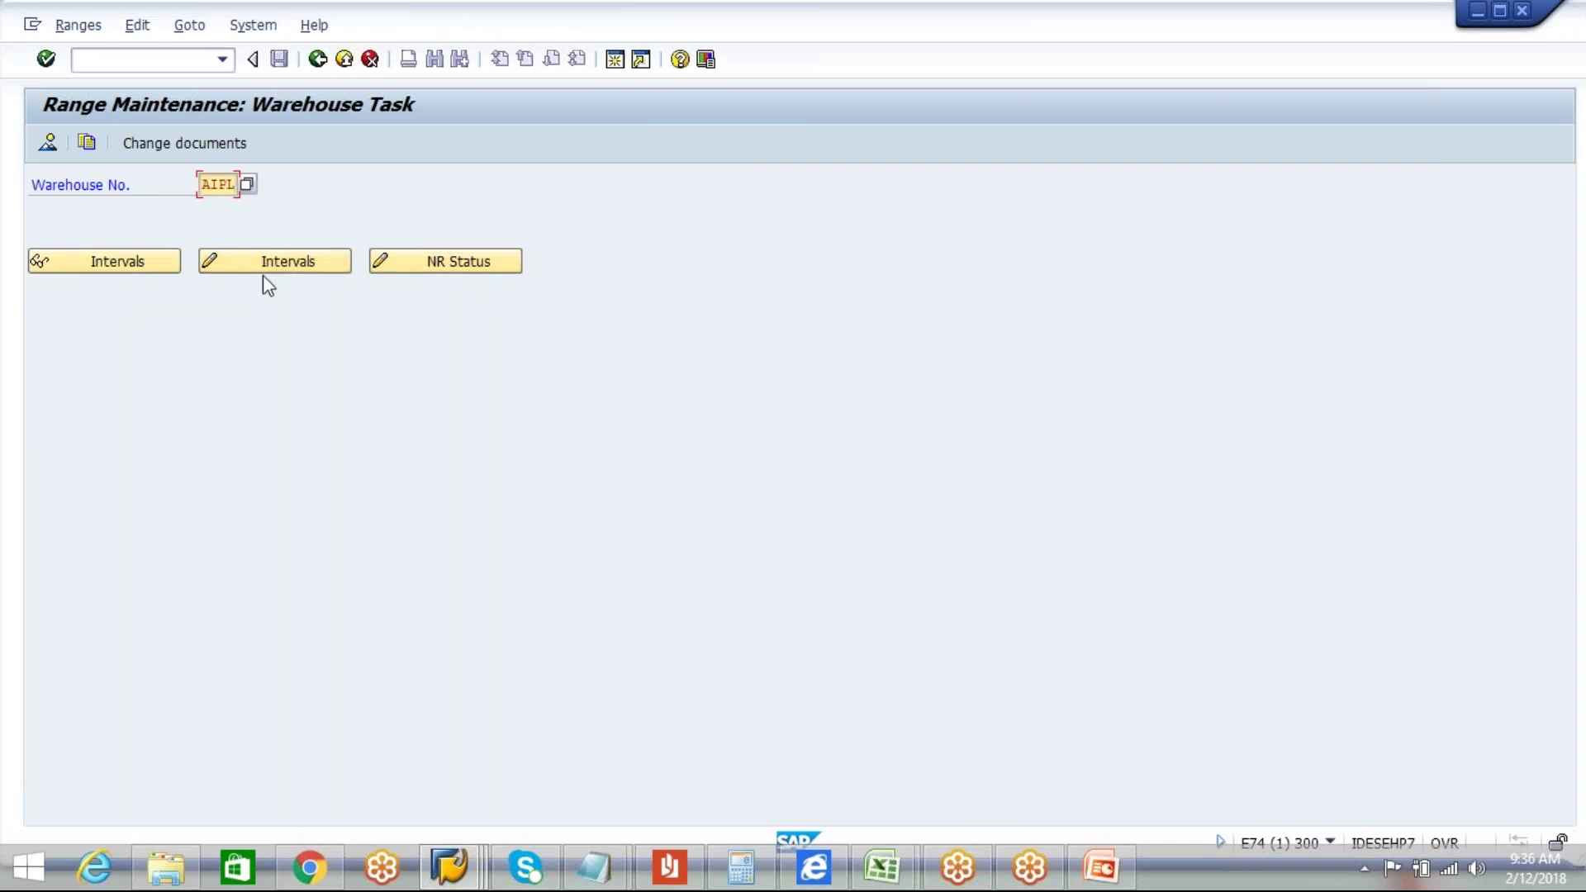
pyautogui.click(264, 262)
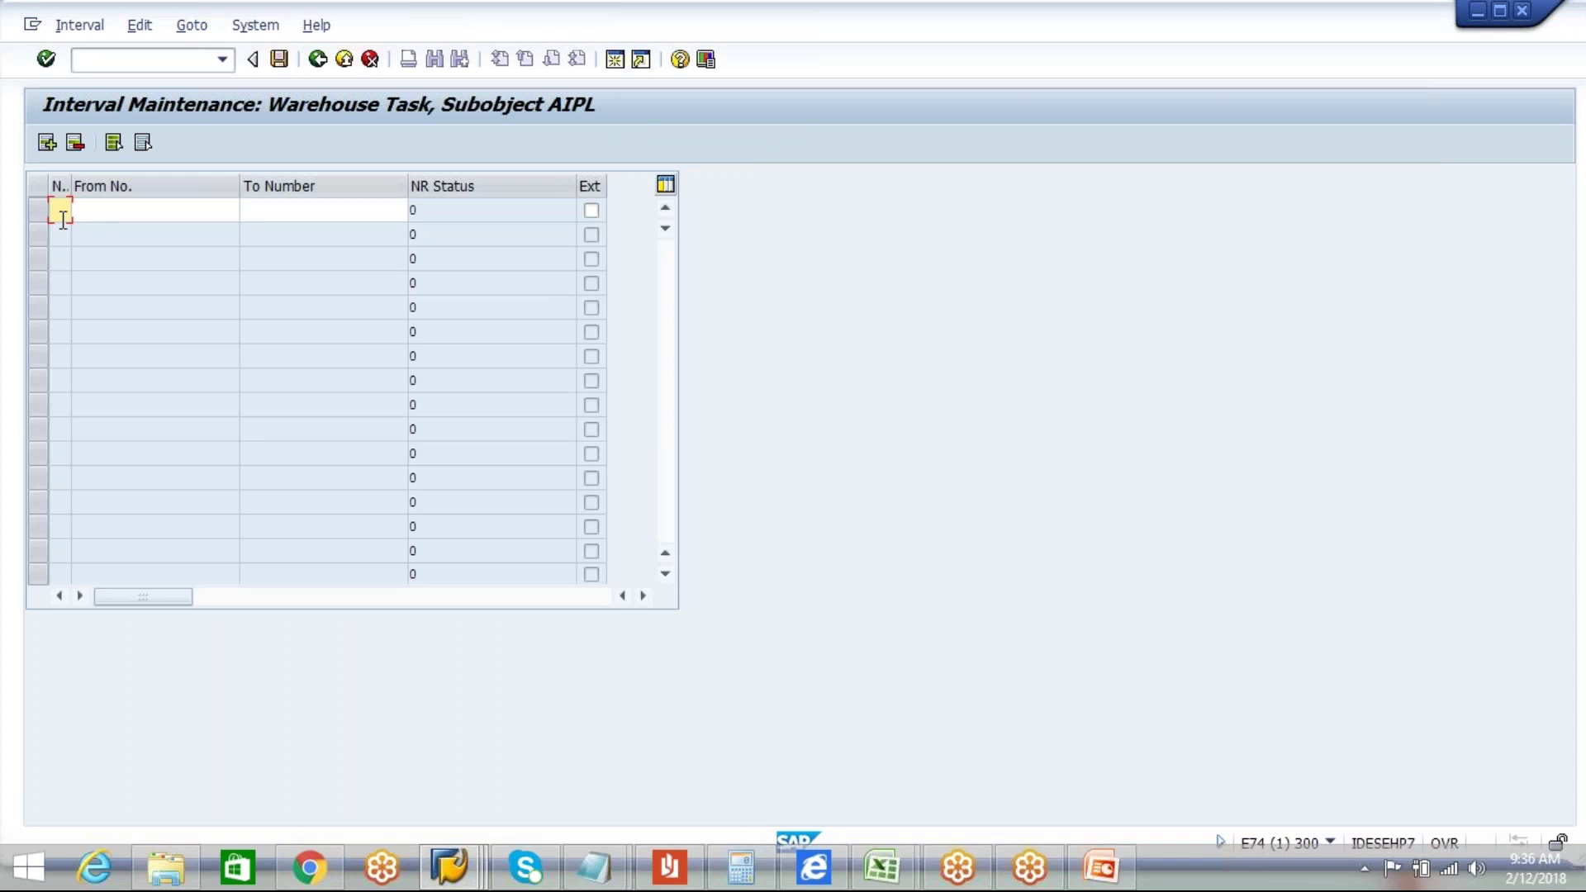
# Step: Enter warehouse task number range interval 01 from 10000 to 19999
pyautogui.write('01')
pyautogui.press('Tab')
pyautogui.write('10000')
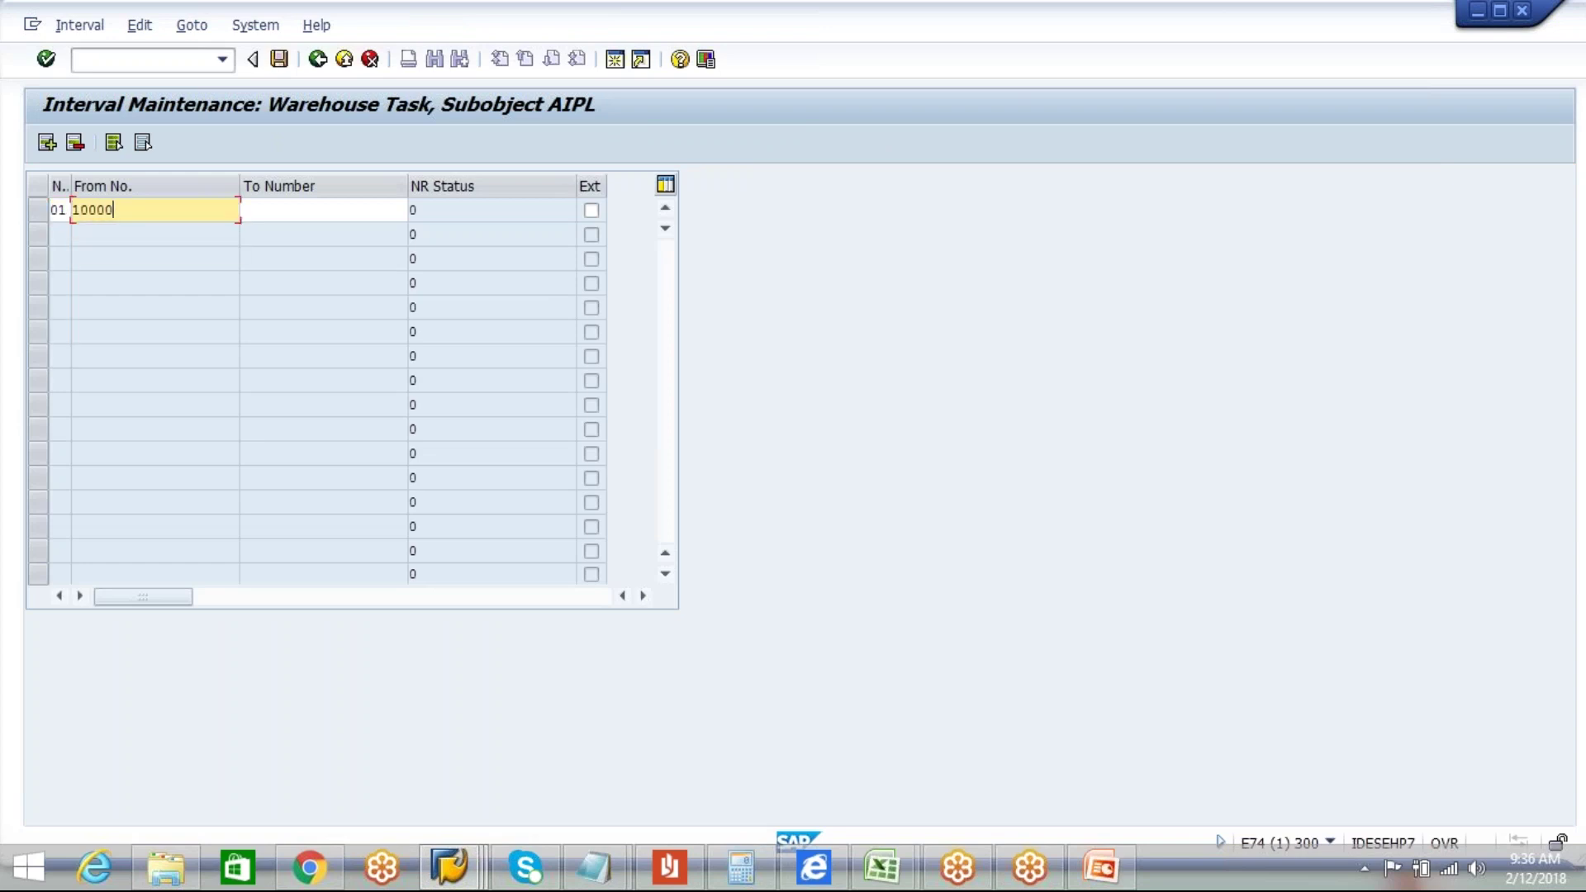
pyautogui.press('Tab')
pyautogui.write('19999')
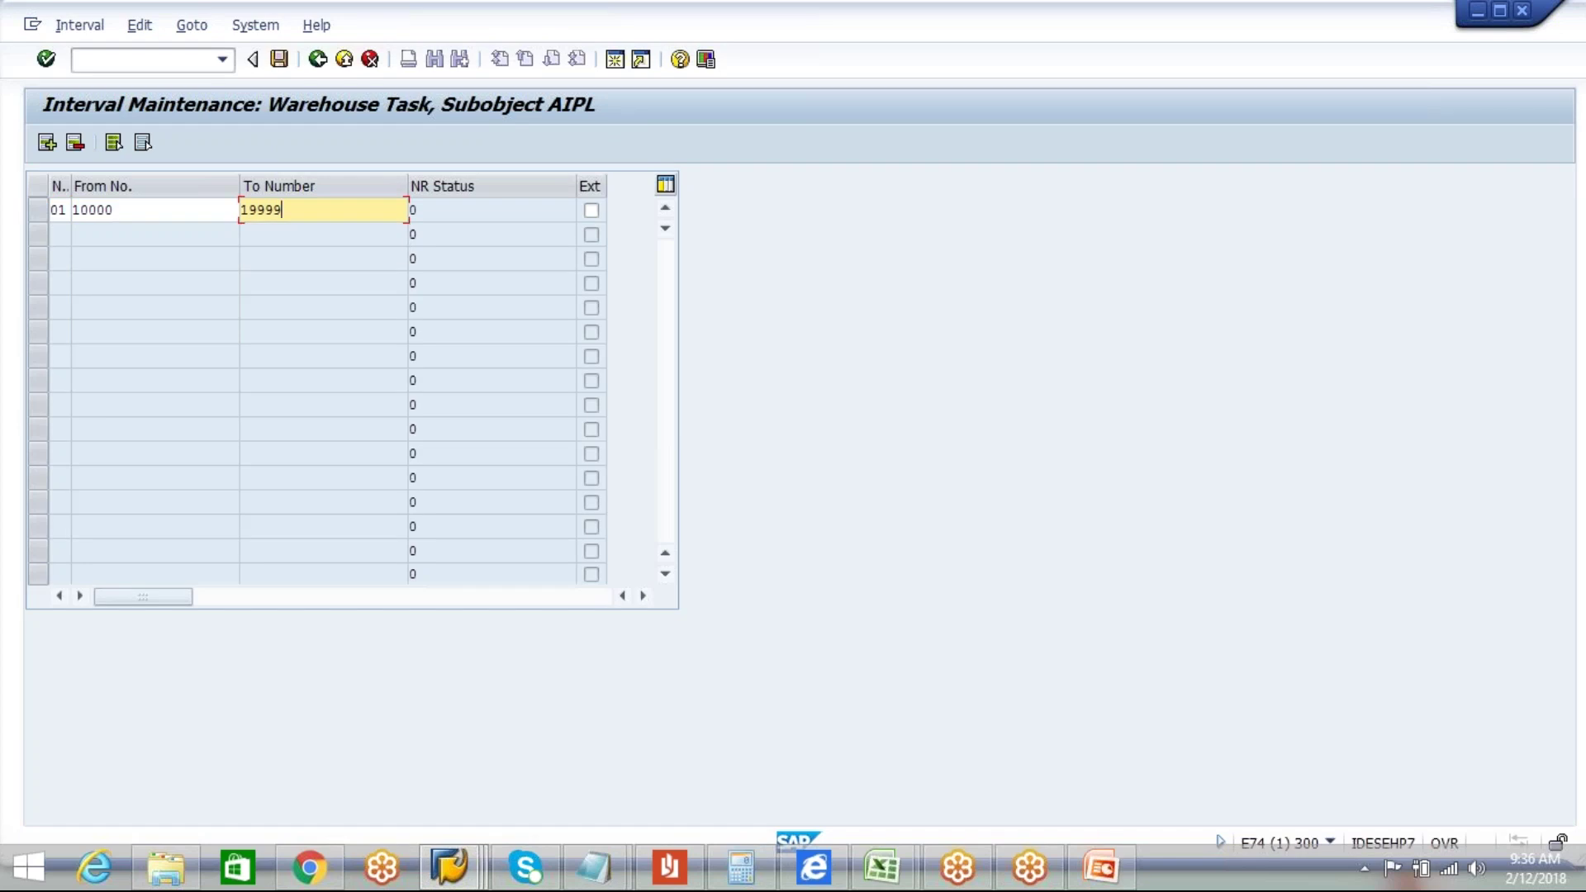
pyautogui.press('Return')
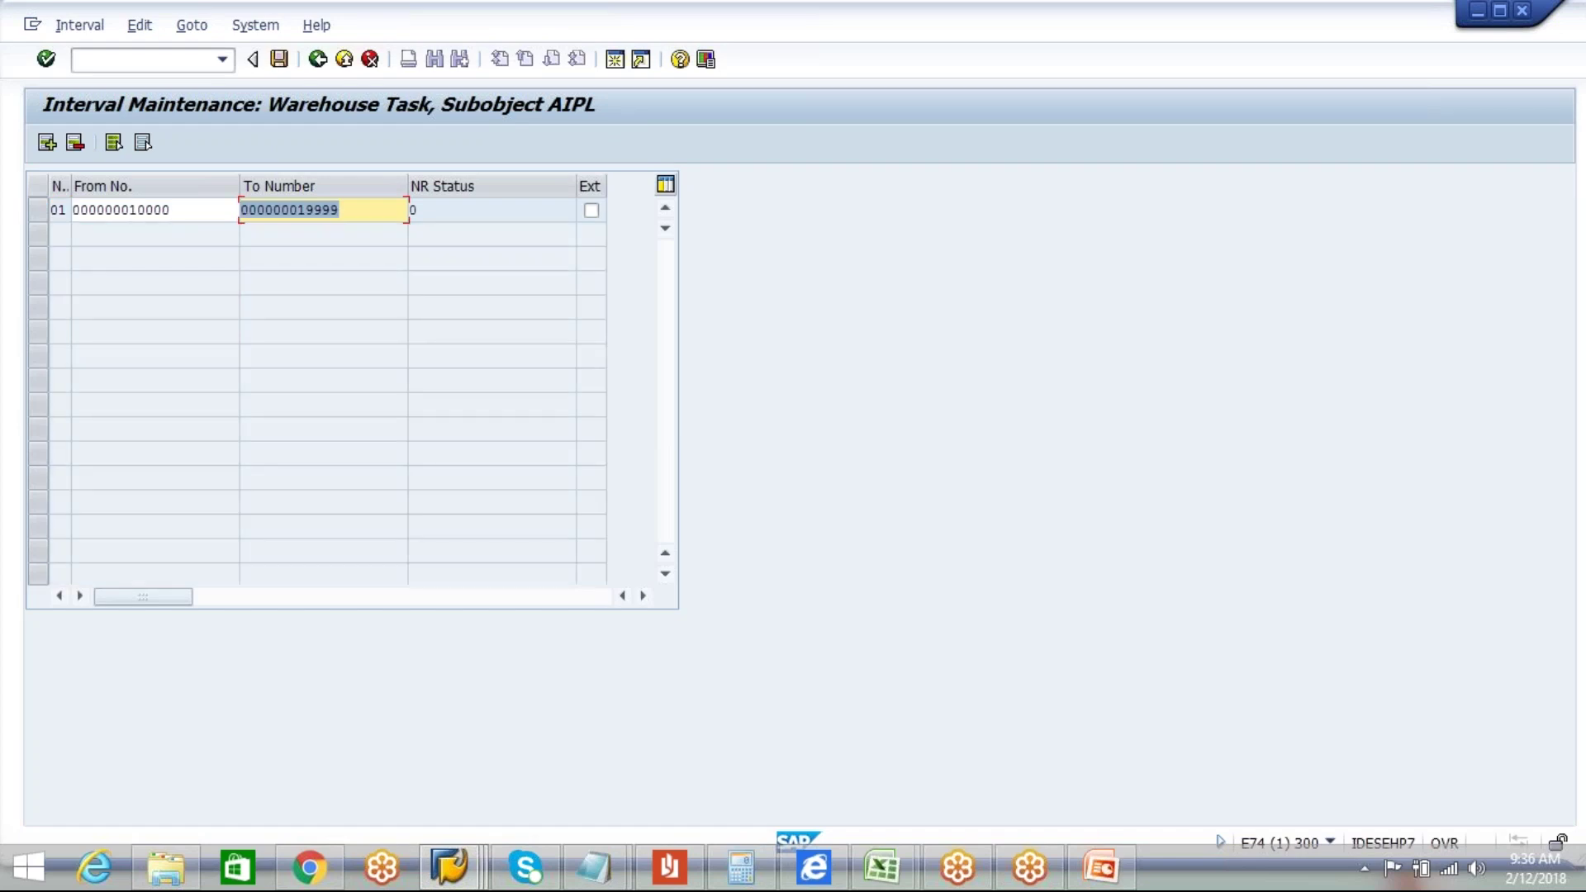
# Step: Insert interval 02 from 20000 to 29999 and save the warehouse task intervals, acknowledging the transport notice
pyautogui.click(46, 144)
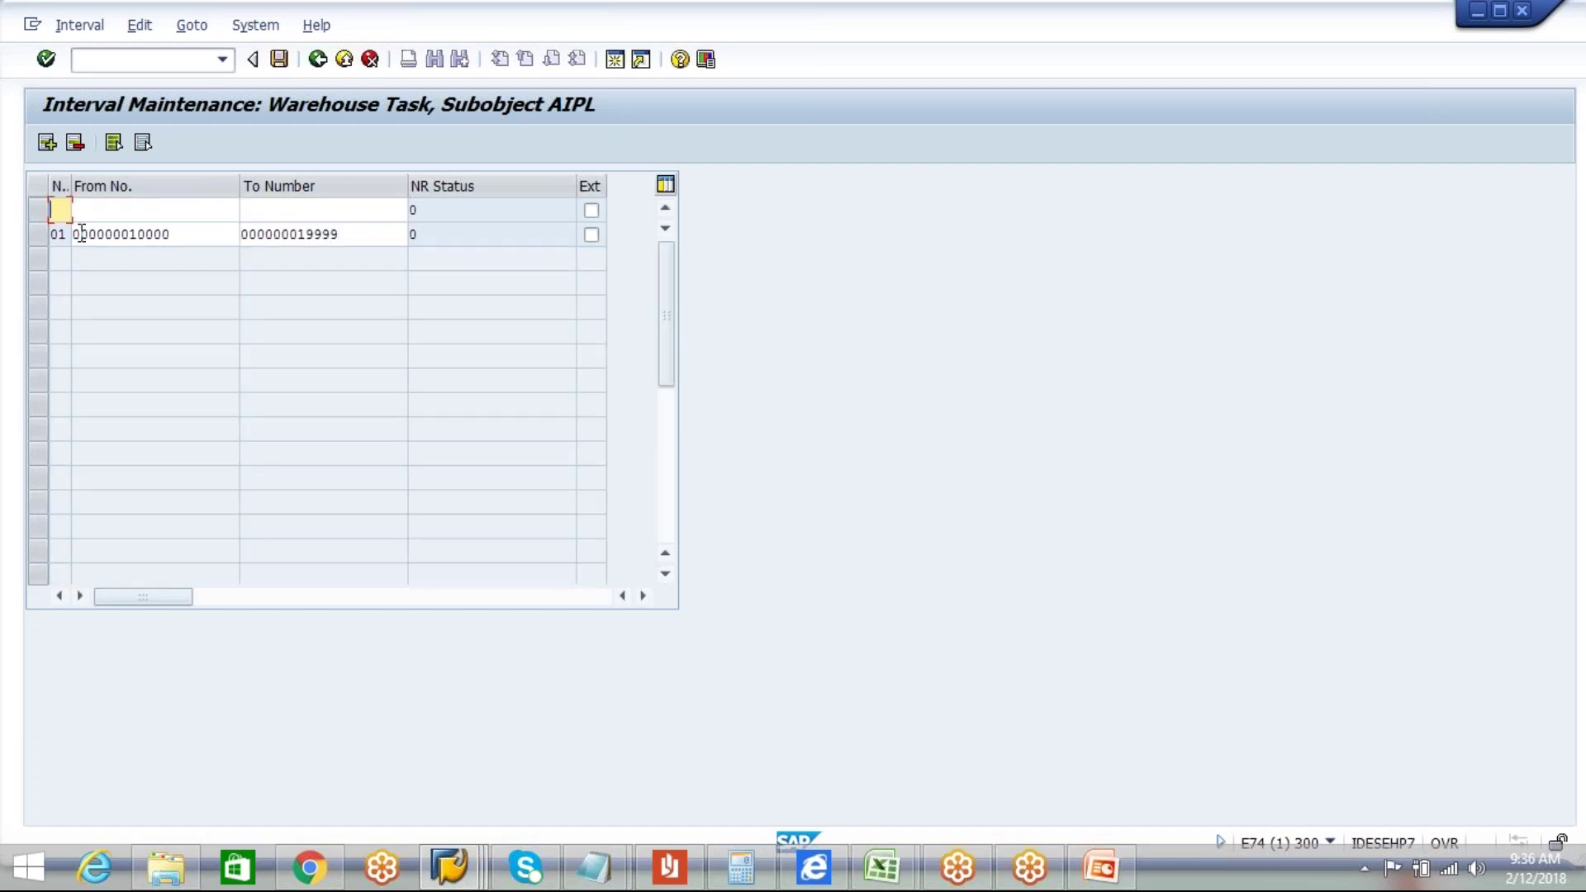
pyautogui.write('02')
pyautogui.click(95, 214)
pyautogui.write('20000')
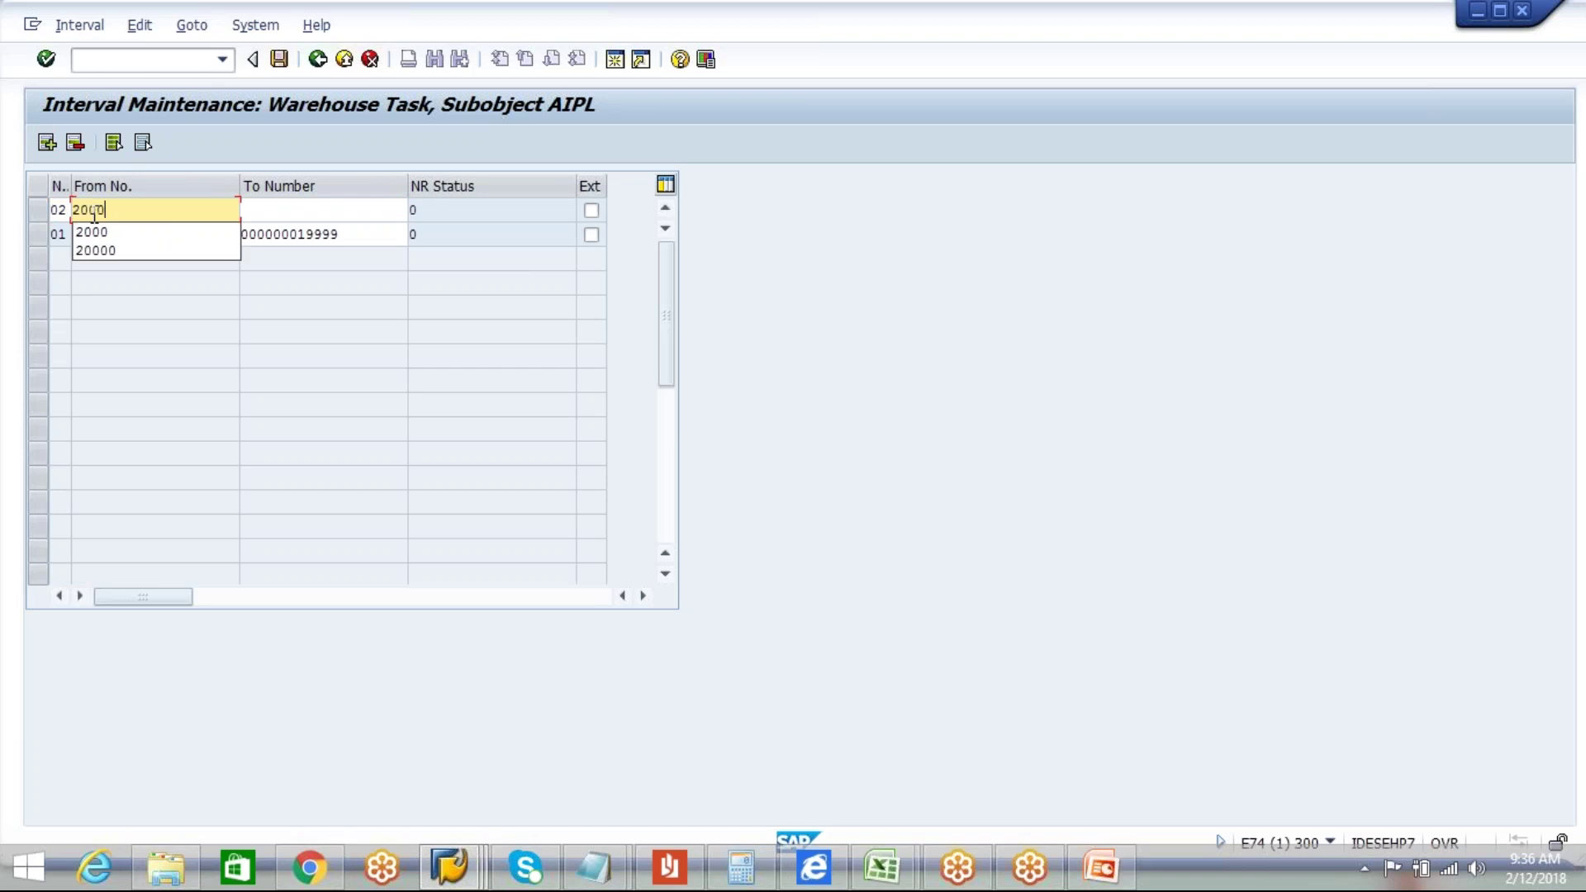
pyautogui.click(272, 210)
pyautogui.write('29999')
pyautogui.press('Return')
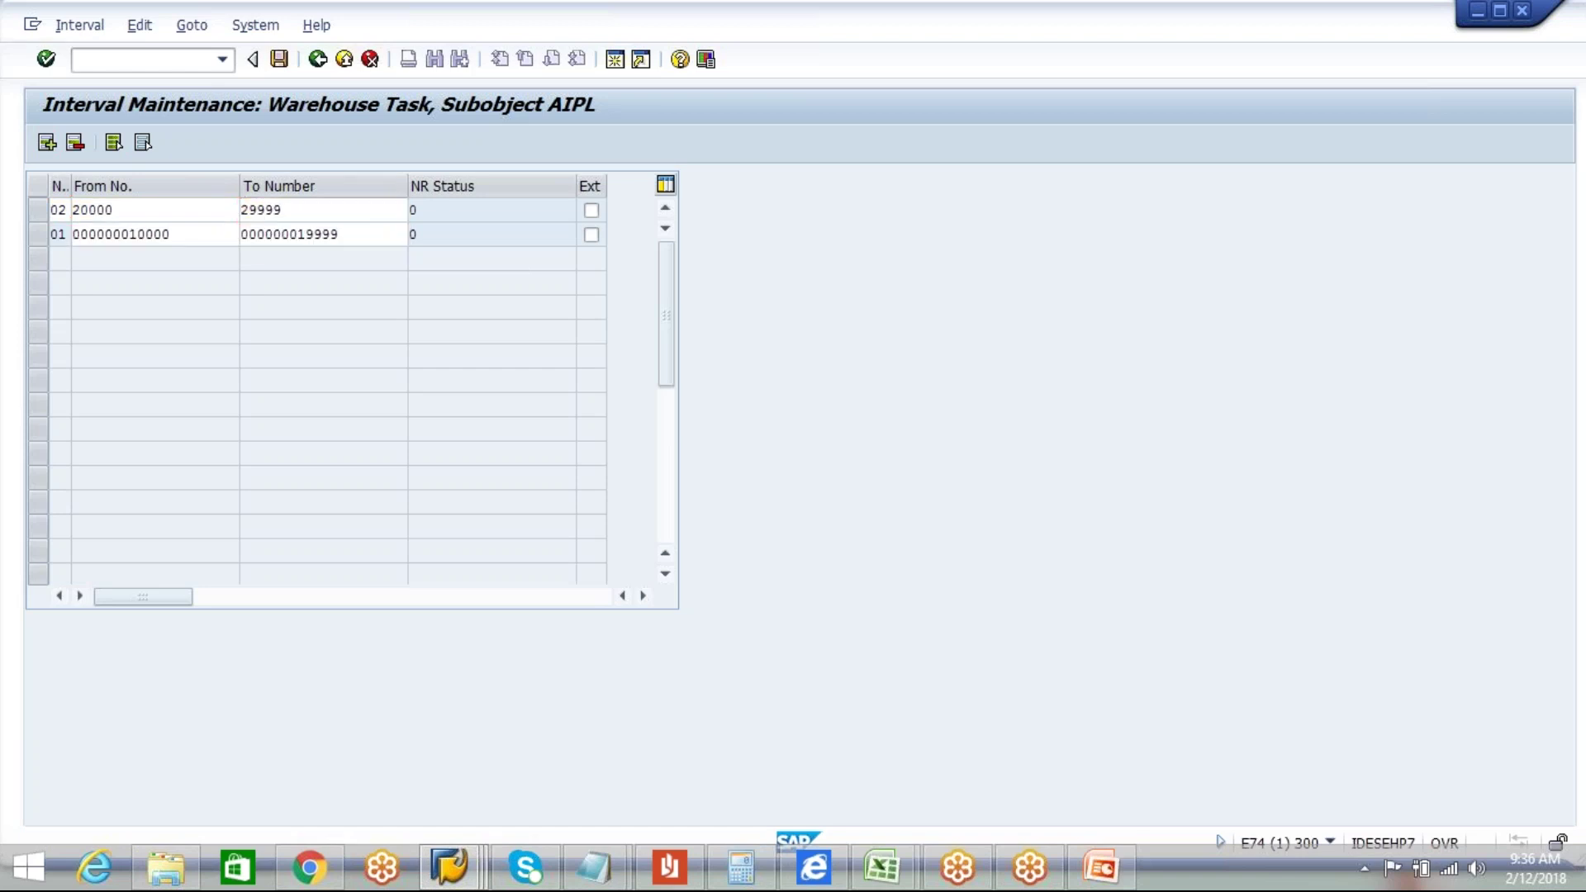
pyautogui.click(279, 65)
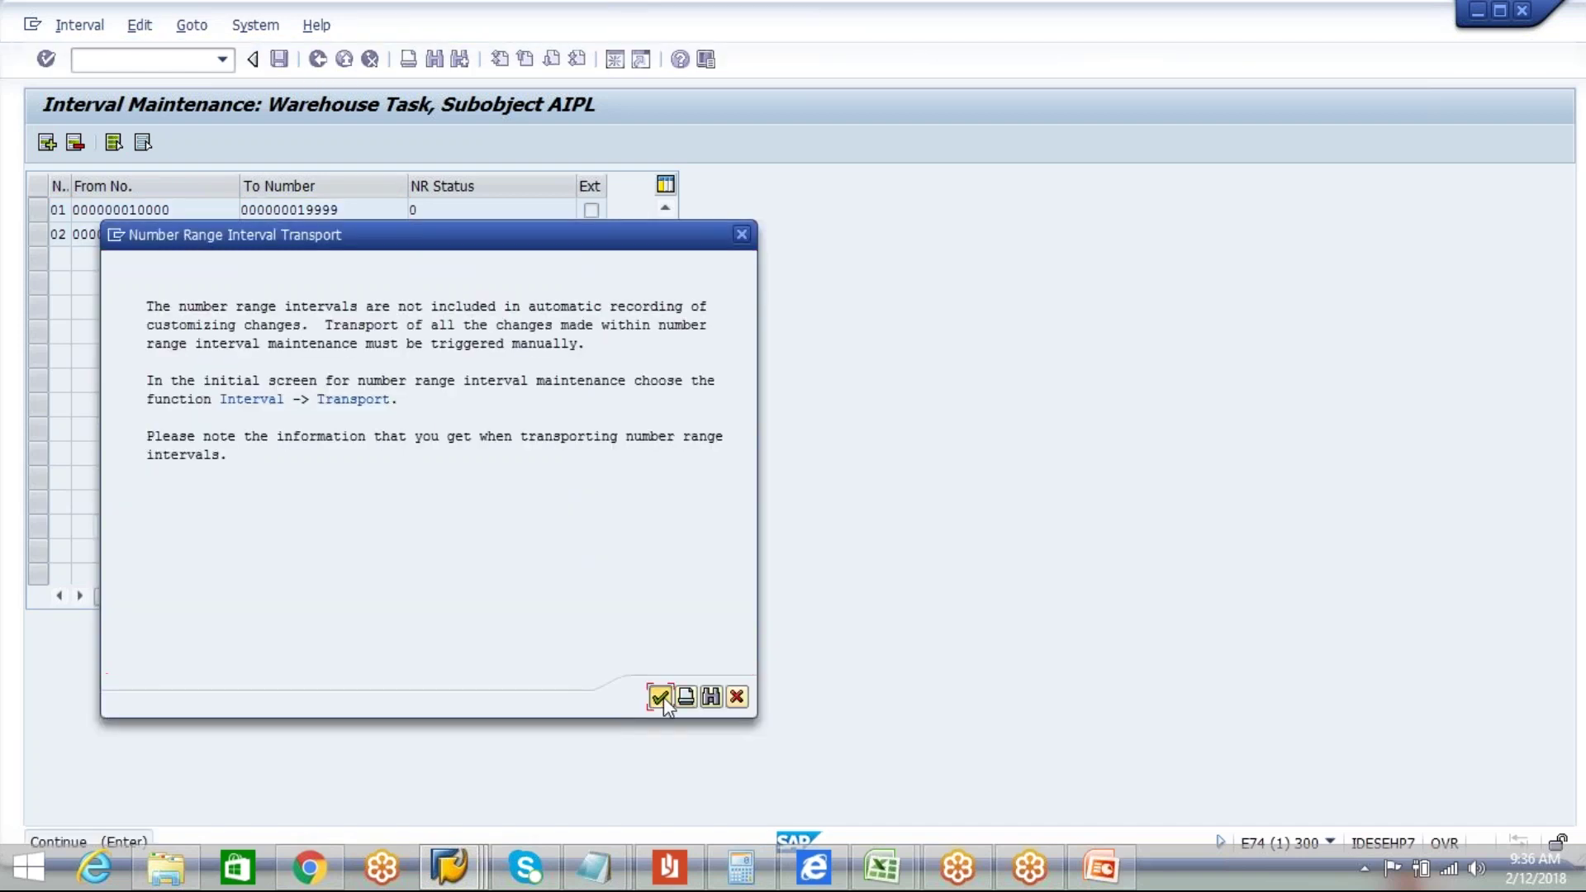
pyautogui.moveTo(606, 875)
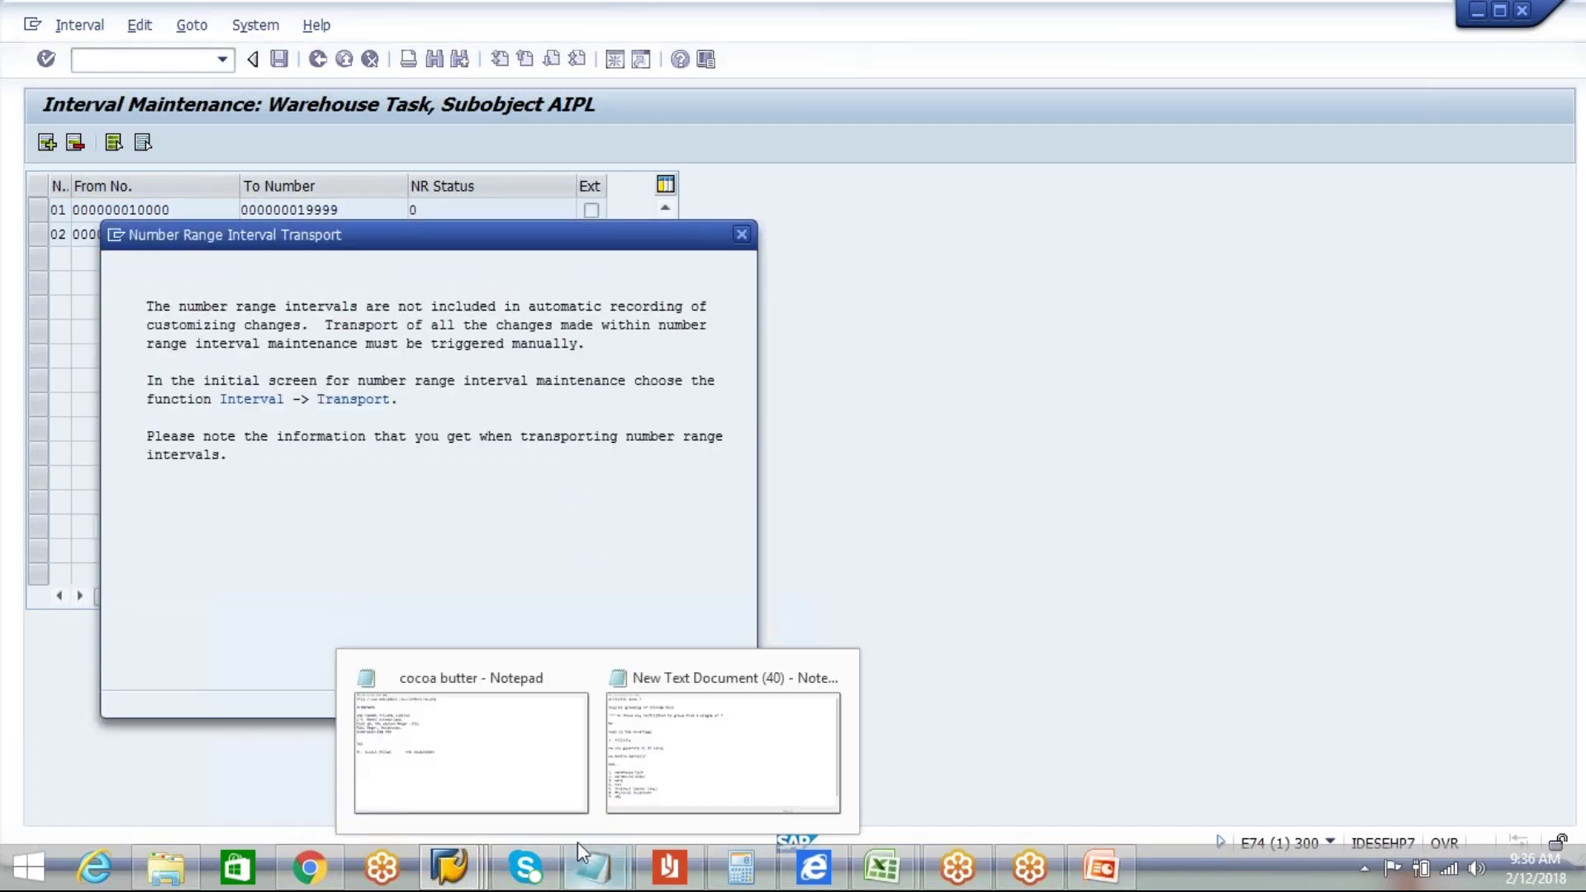
pyautogui.press('Return')
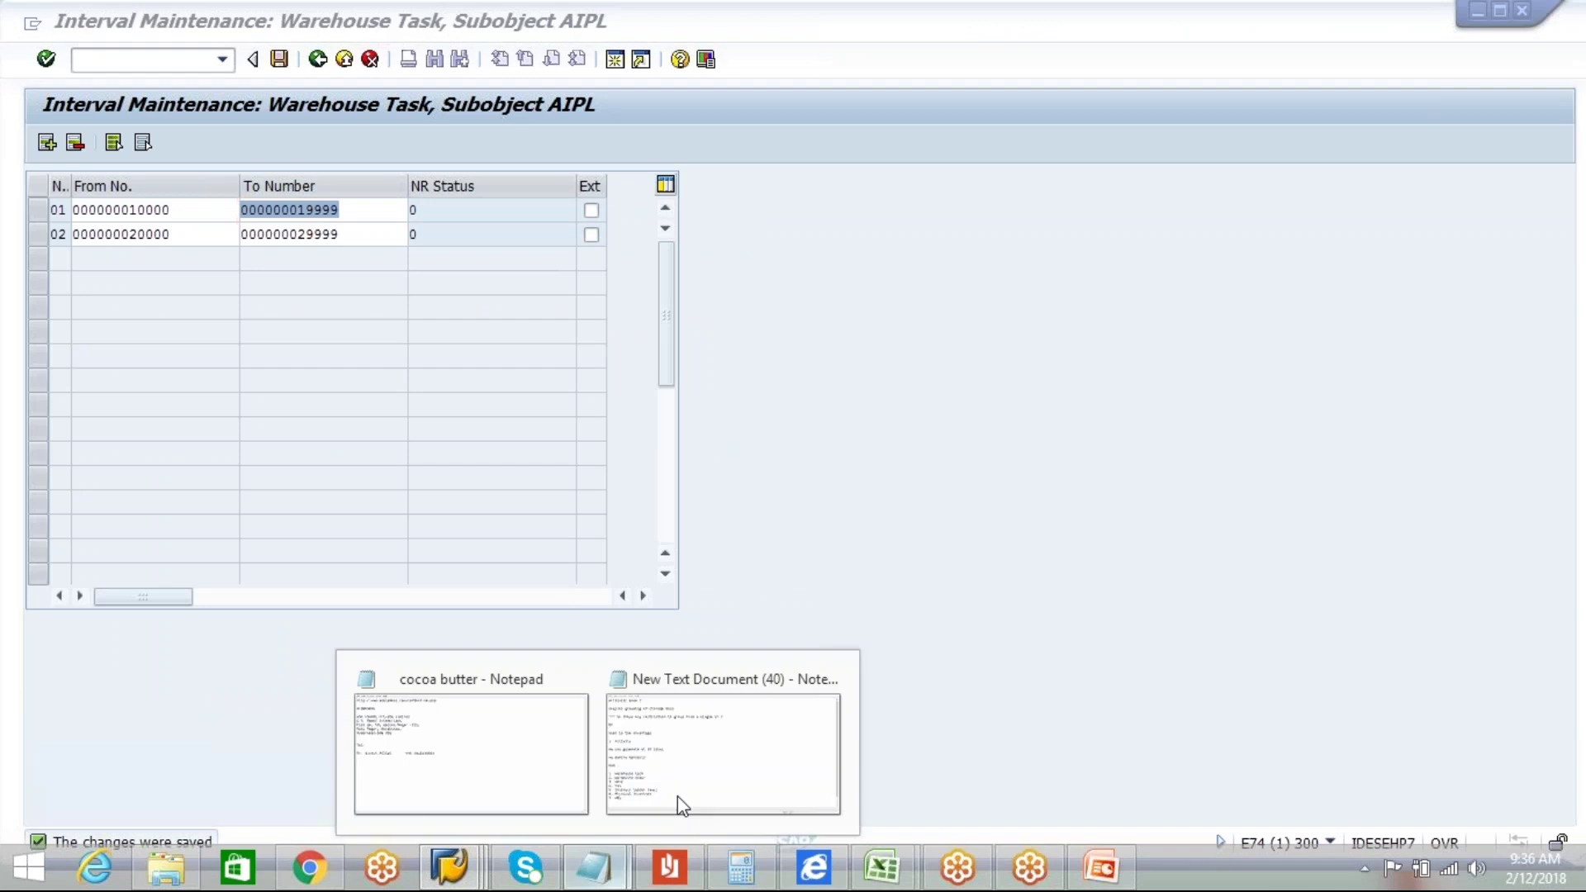
# Step: Switch to the Notepad file New Text Document (40) and append ": 01" to Warehouse task and ": 02" to WDs
pyautogui.click(680, 801)
pyautogui.click(265, 566)
pyautogui.write(': 01')
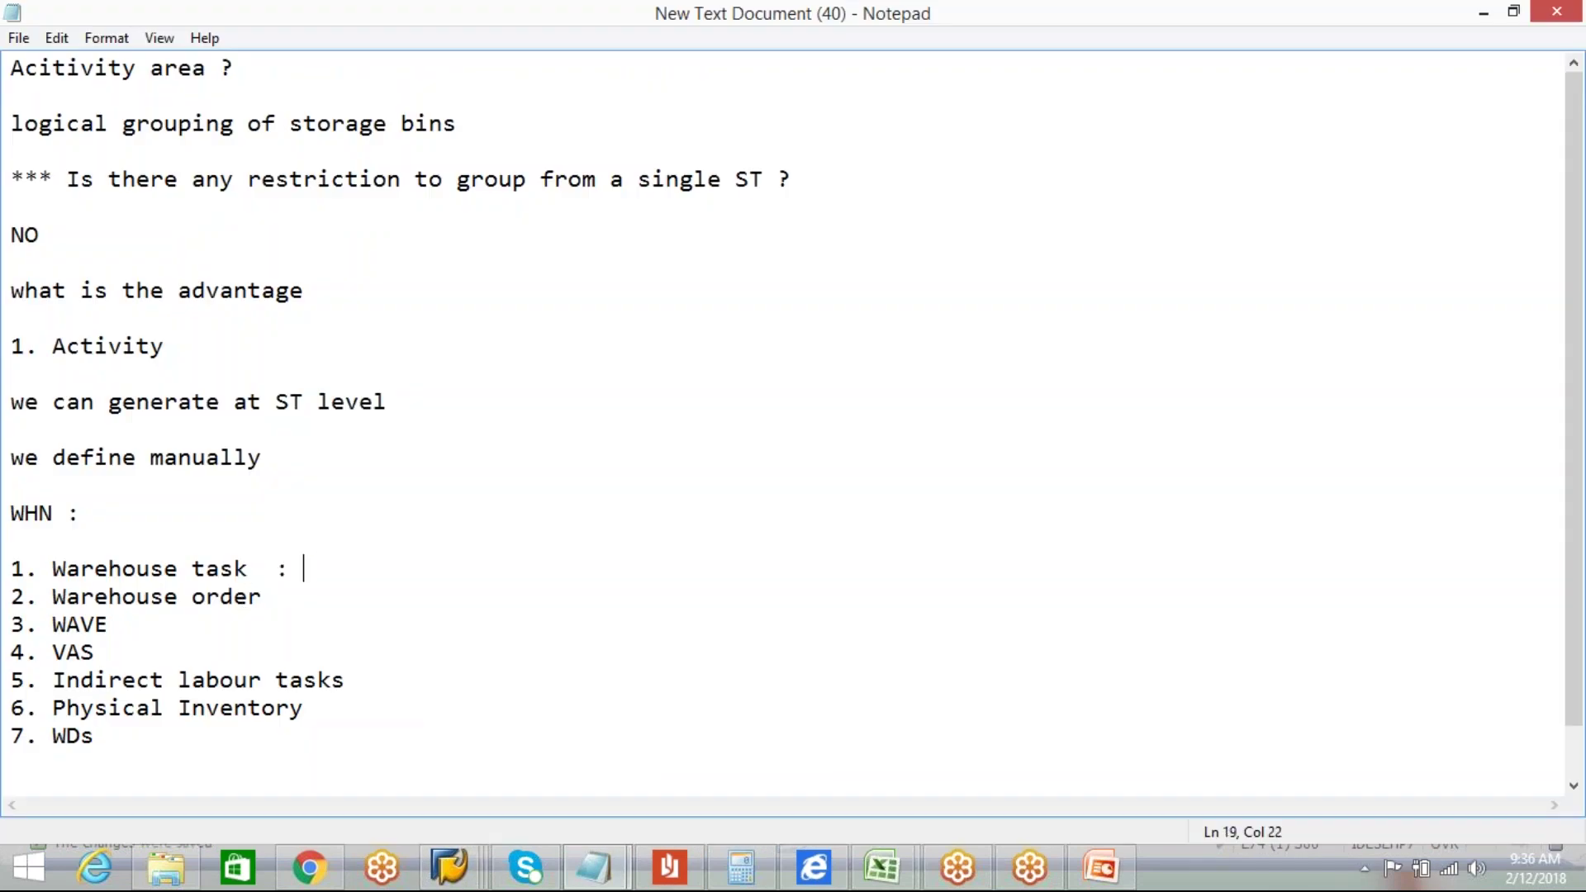
pyautogui.click(155, 733)
pyautogui.write(': 02')
# Step: Return to the activity list in SAP and open the Wave number range intervals of warehouse AIPL for editing
pyautogui.press('alt')
pyautogui.hotkey('alt', 'Tab')
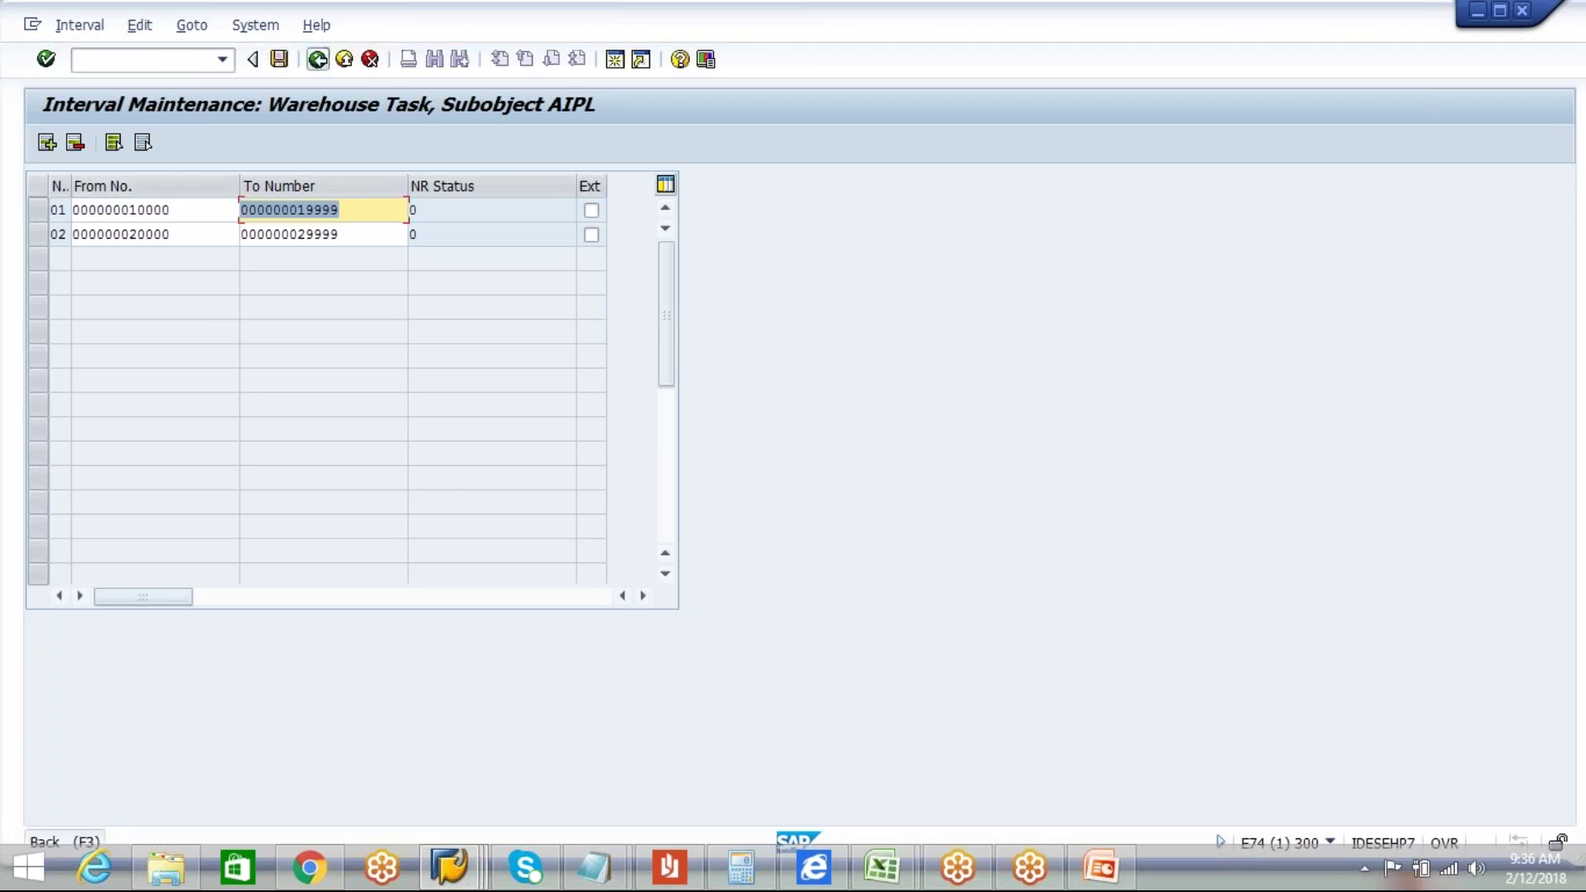
pyautogui.click(317, 59)
pyautogui.click(317, 58)
pyautogui.click(317, 59)
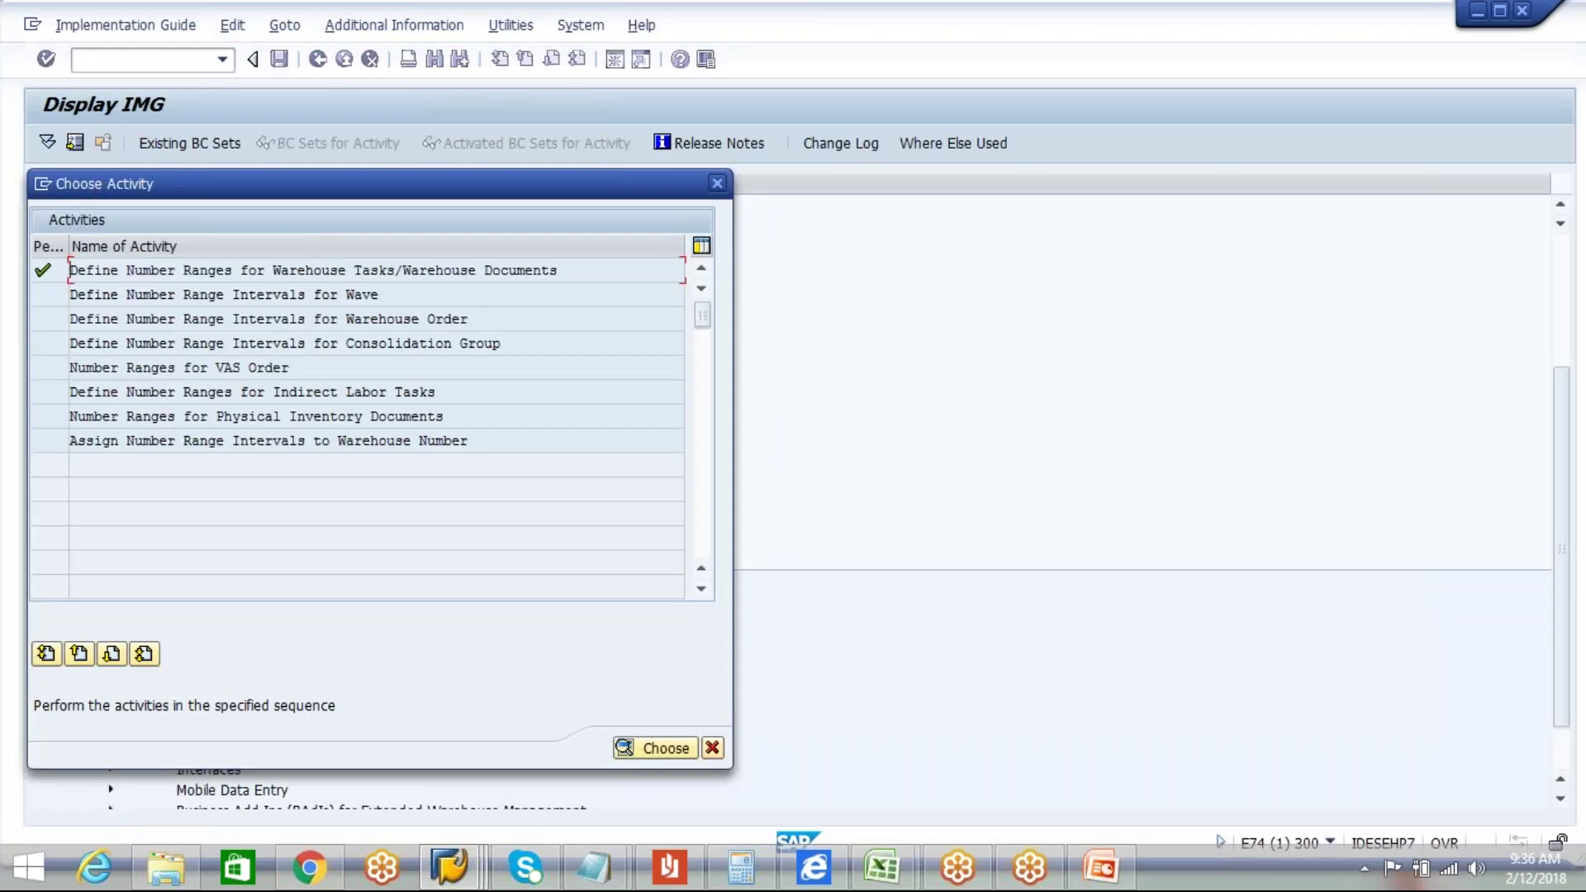
pyautogui.click(314, 294)
pyautogui.doubleClick(313, 294)
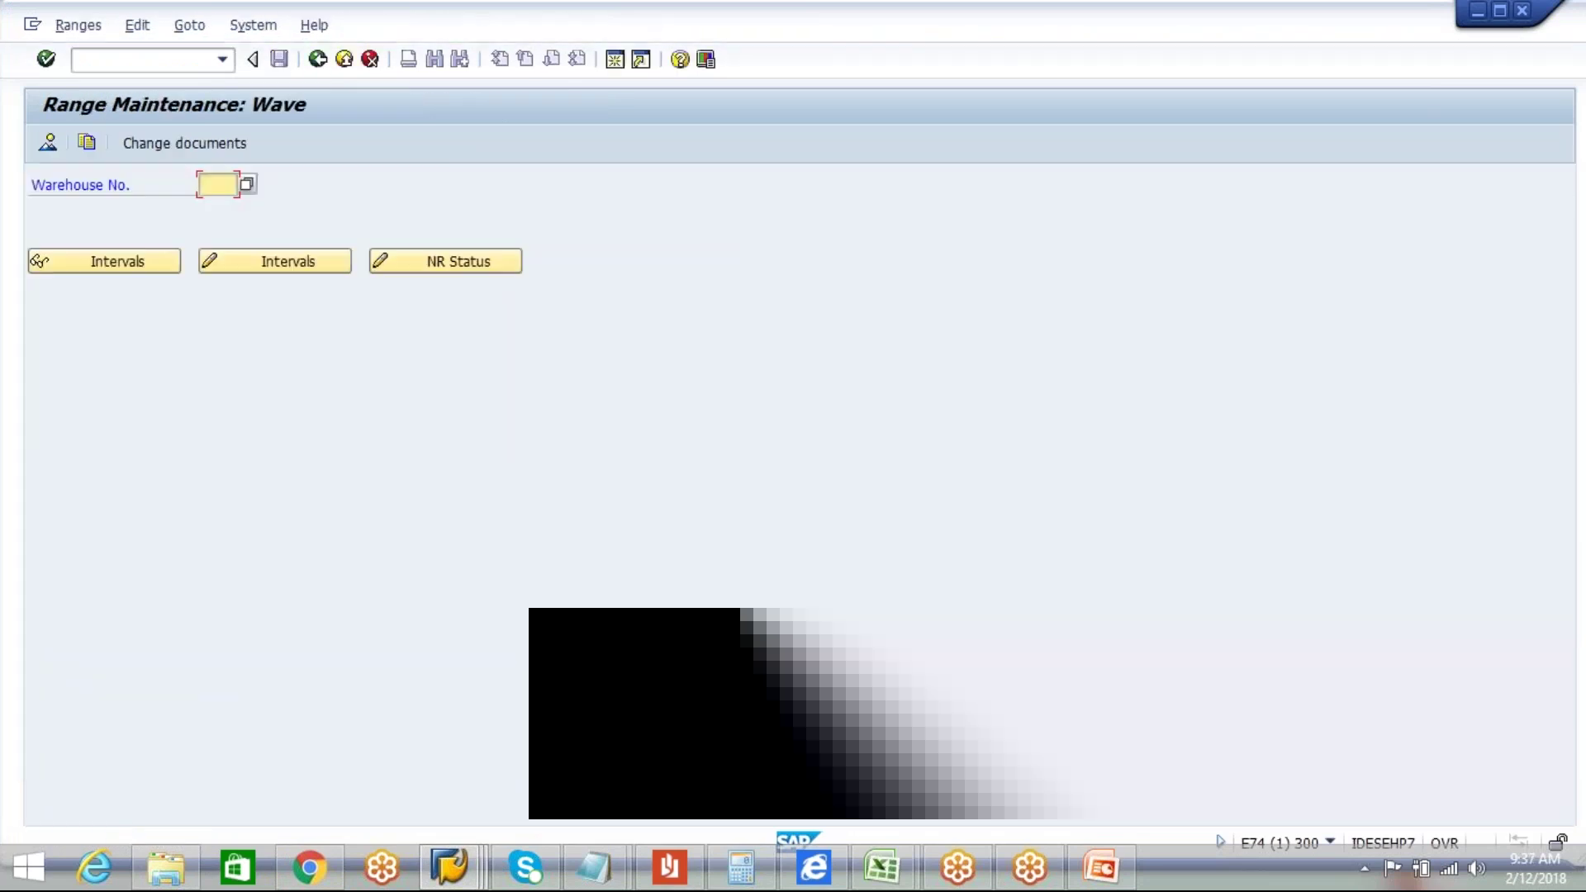
pyautogui.write('A')
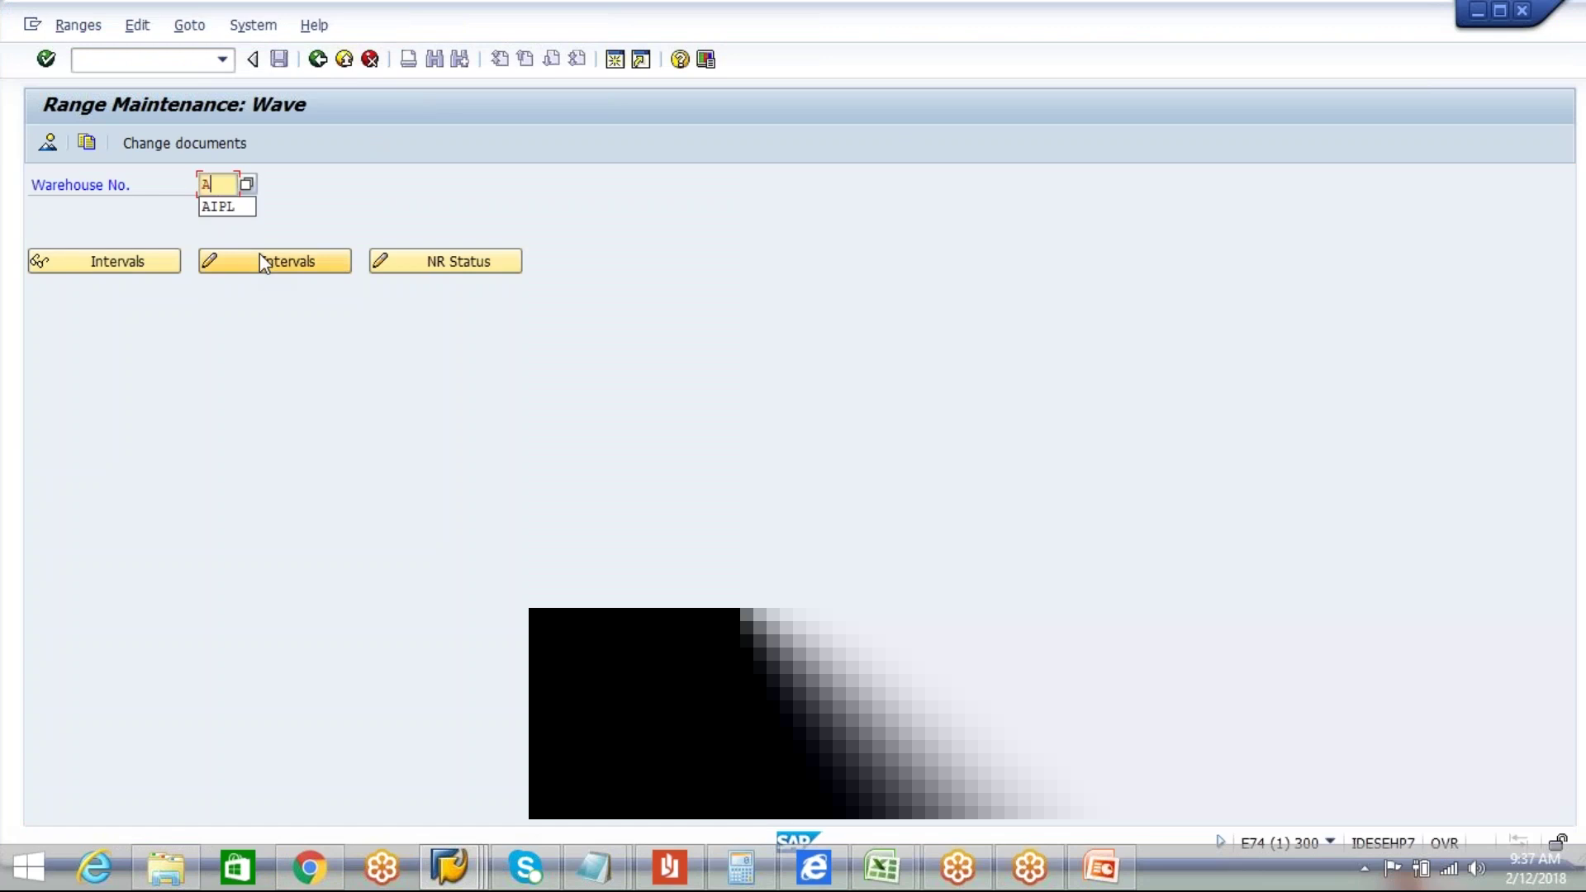
pyautogui.write('IPL')
pyautogui.click(260, 253)
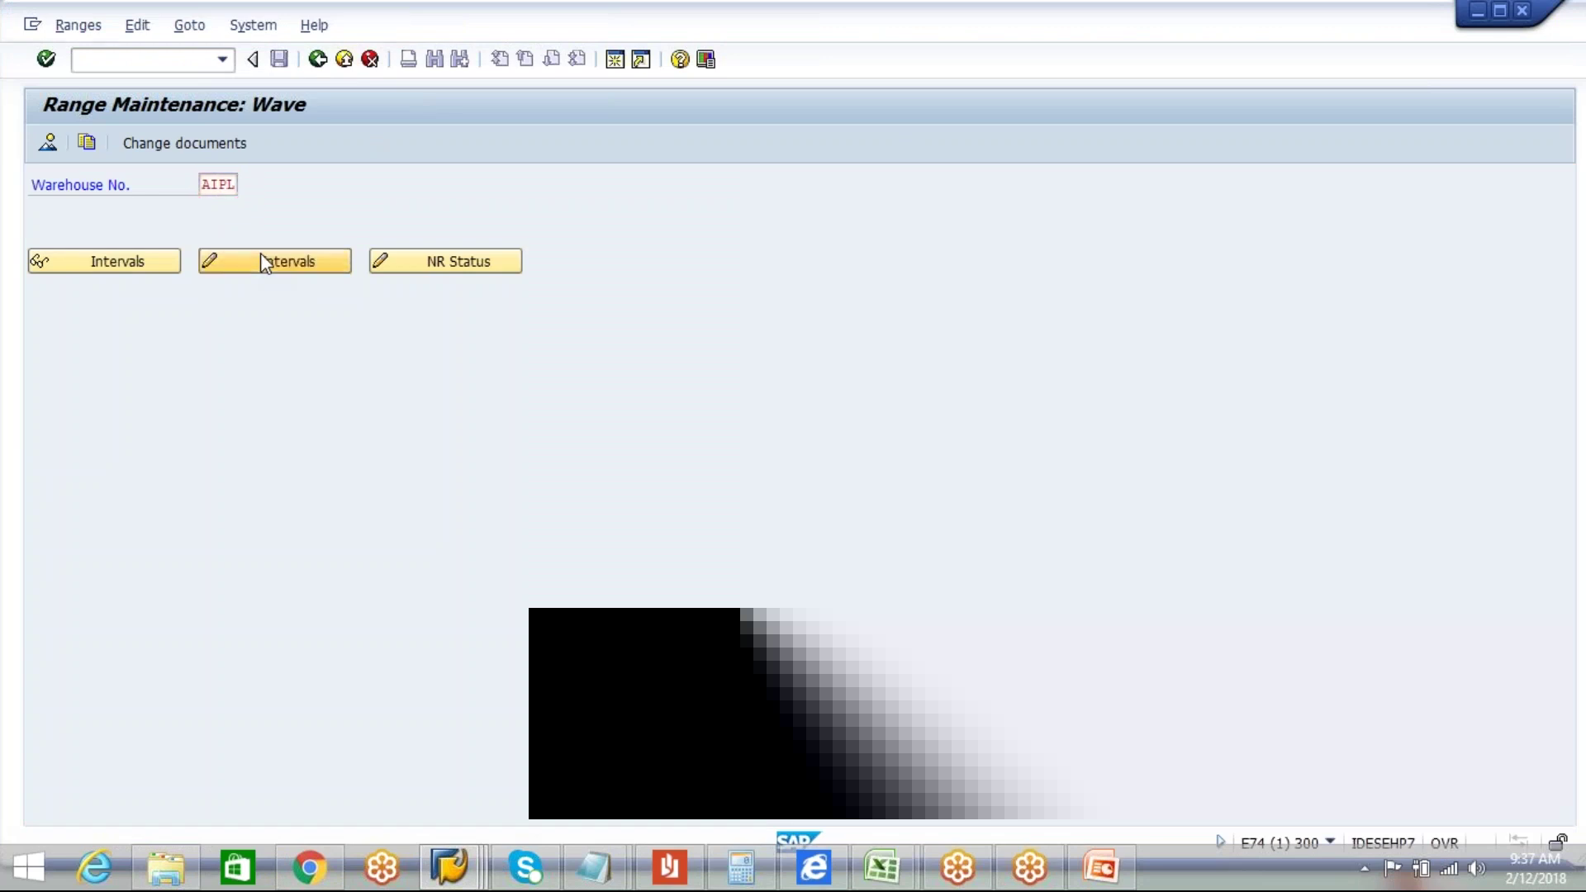
# Step: Enter Wave number range interval 04 from 400 to 499 and save it, acknowledging the transport notice
pyautogui.write('04')
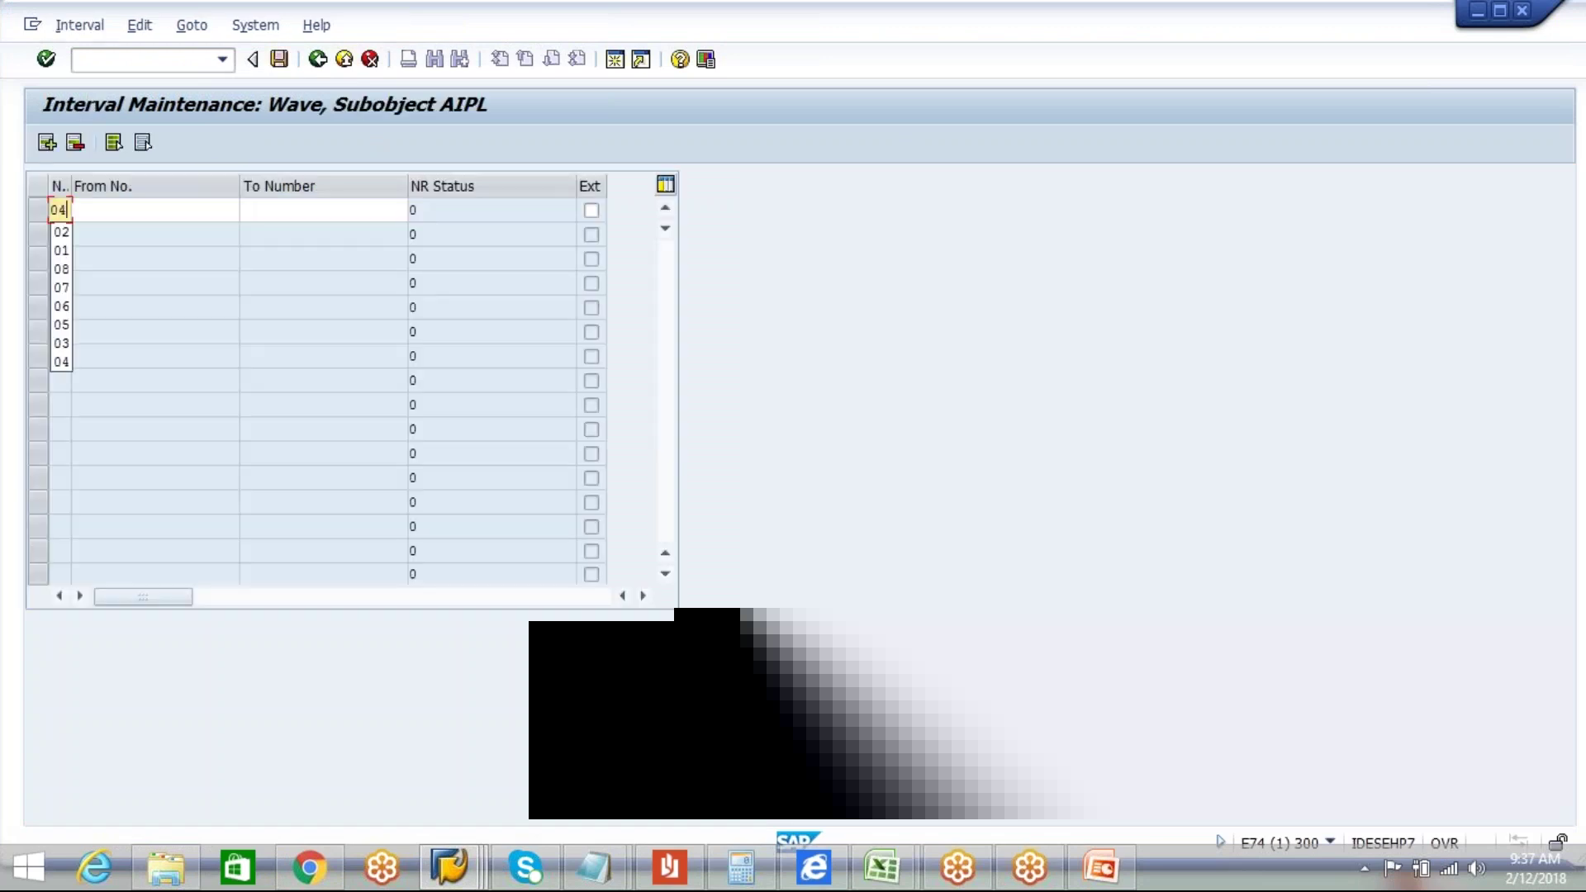
pyautogui.click(219, 217)
pyautogui.write('400')
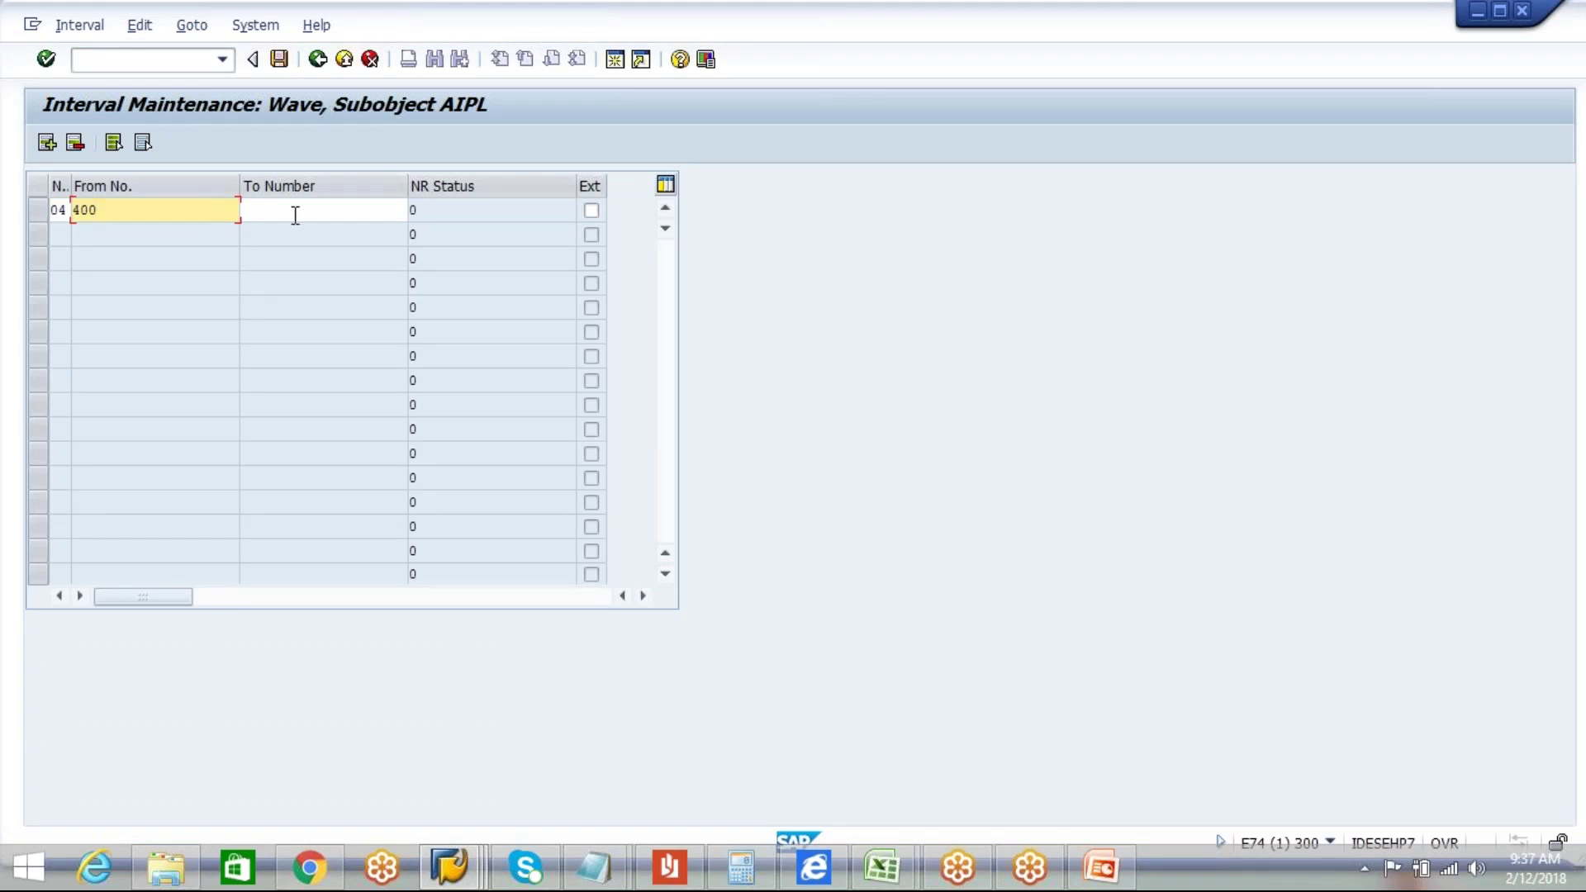
pyautogui.click(295, 214)
pyautogui.write('499')
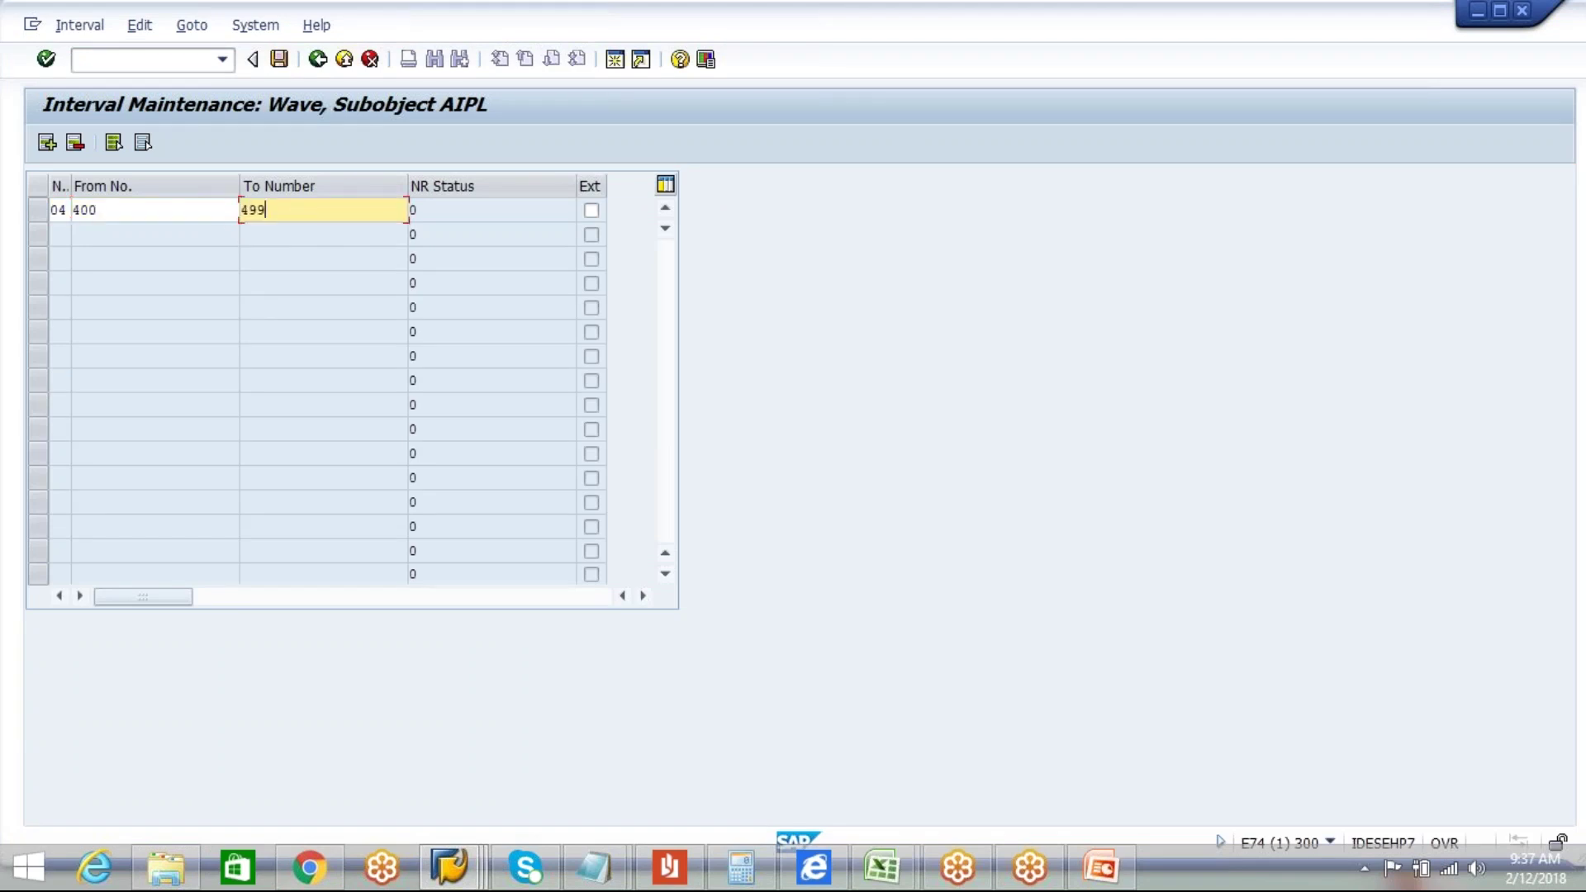
pyautogui.click(279, 59)
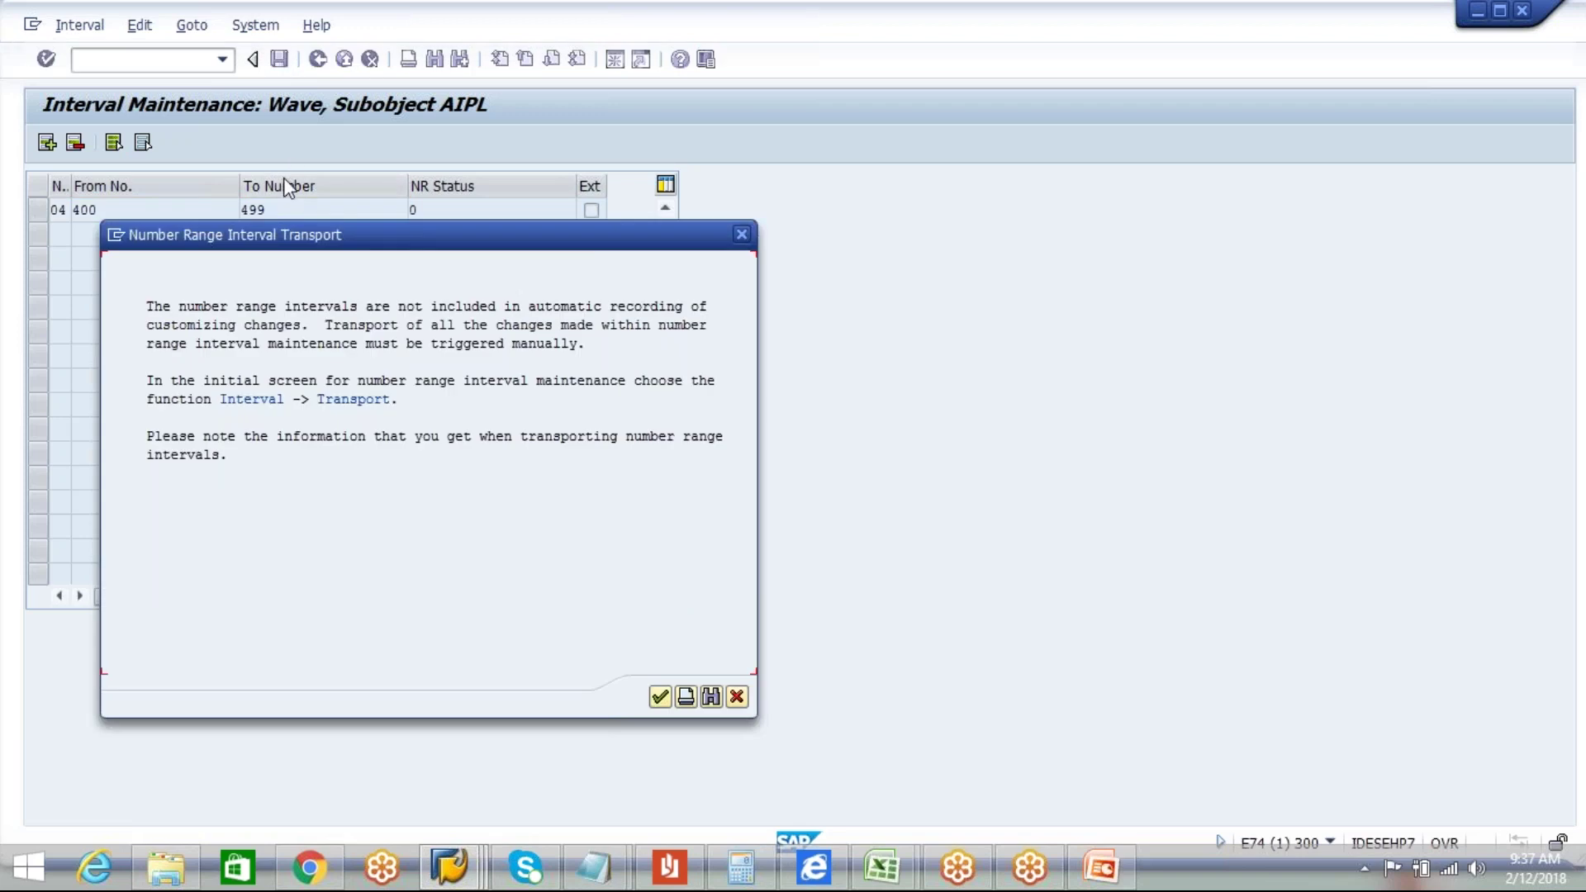
pyautogui.click(660, 696)
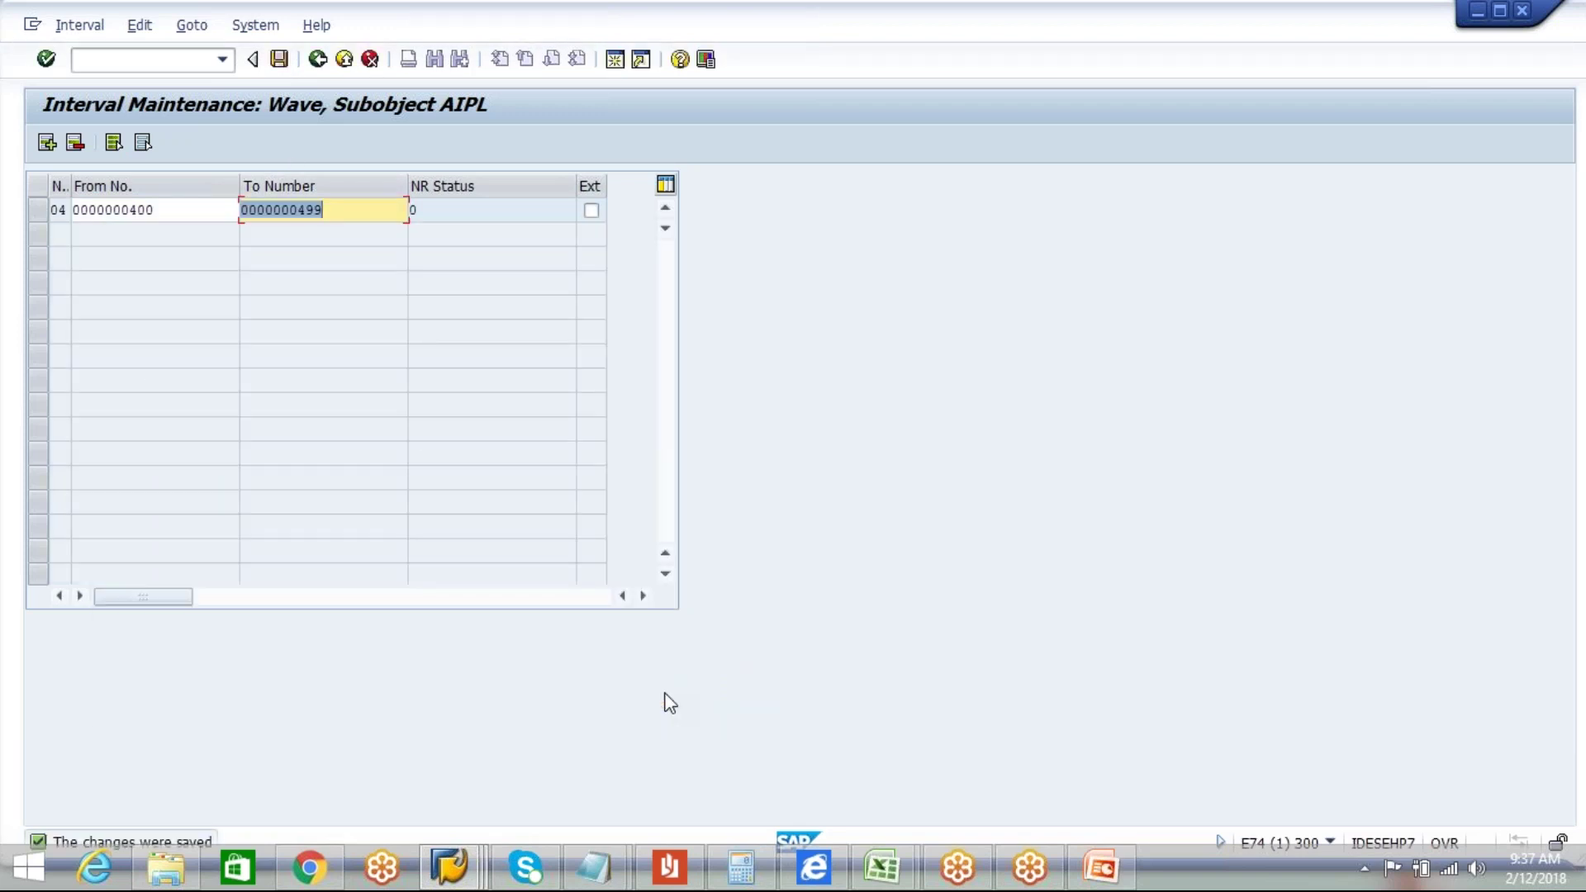
# Step: Switch to the Notepad list and append ": 04" to the WAVE item and a colon to the VAS item
pyautogui.hotkey('alt', 'Tab')
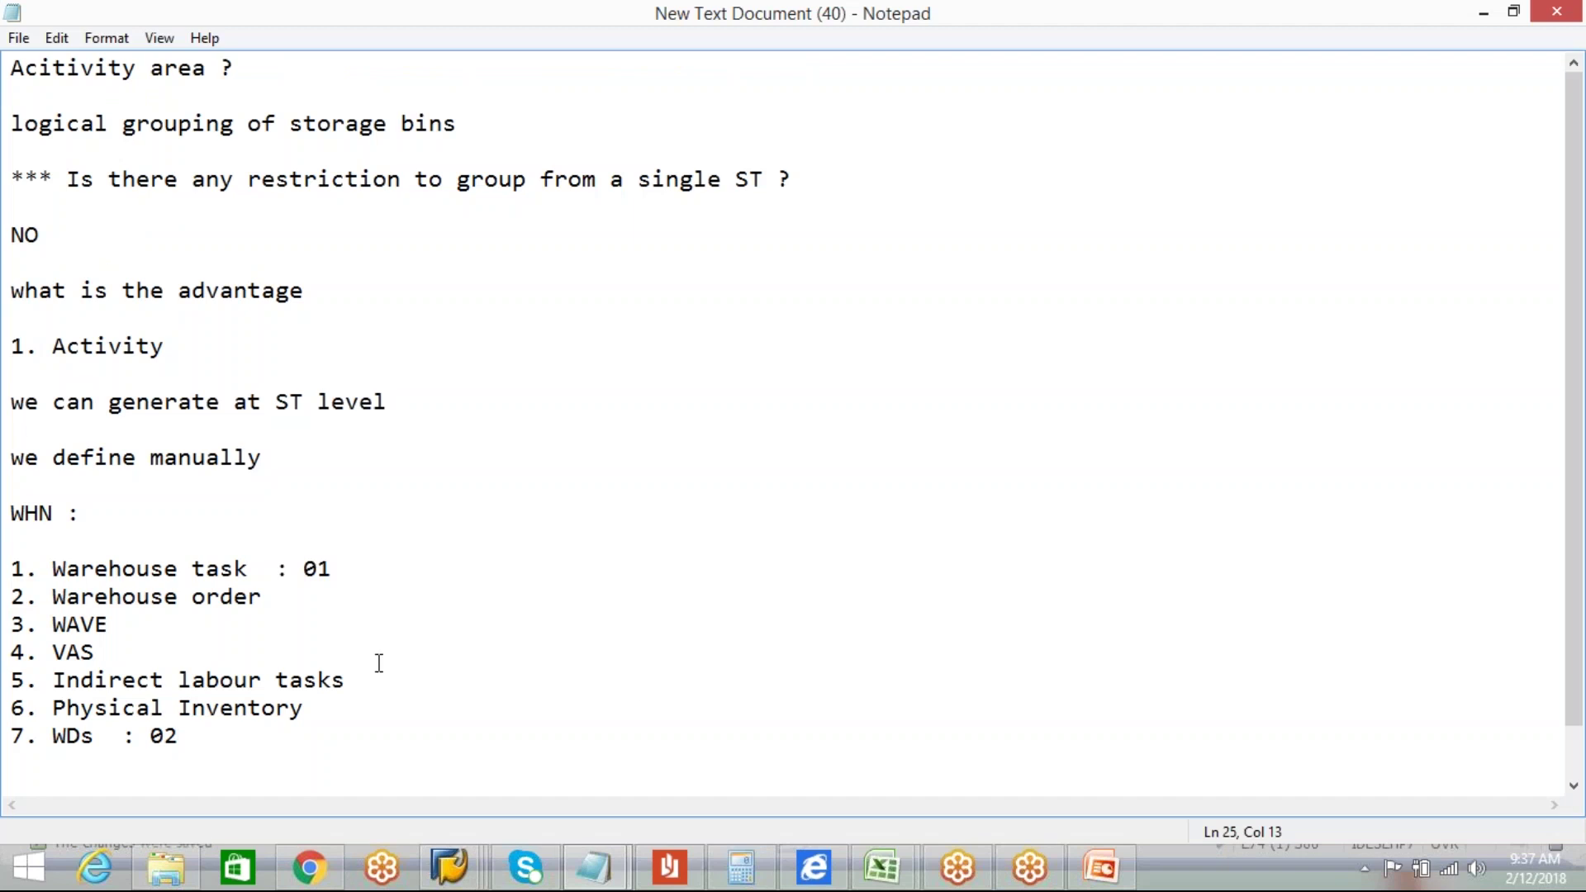
pyautogui.click(212, 627)
pyautogui.write(': 04')
pyautogui.click(174, 651)
pyautogui.write(':')
# Step: Switch back to SAP, return to the activity list and open the Warehouse Order number range intervals of warehouse AIPL for editing
pyautogui.hotkey('alt', 'Tab')
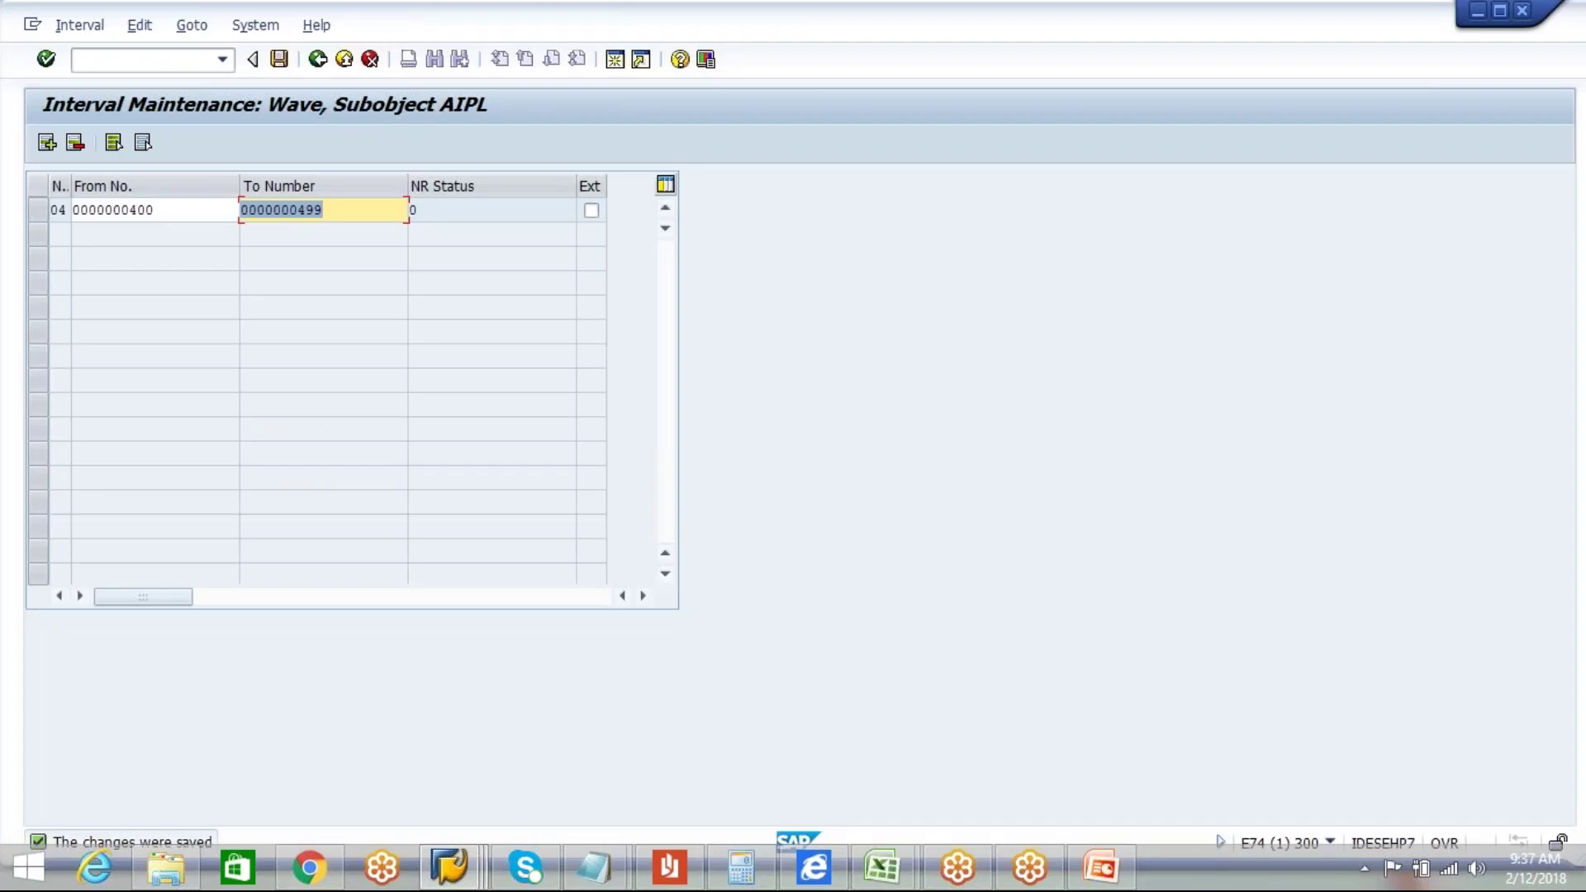
pyautogui.click(319, 61)
pyautogui.click(319, 59)
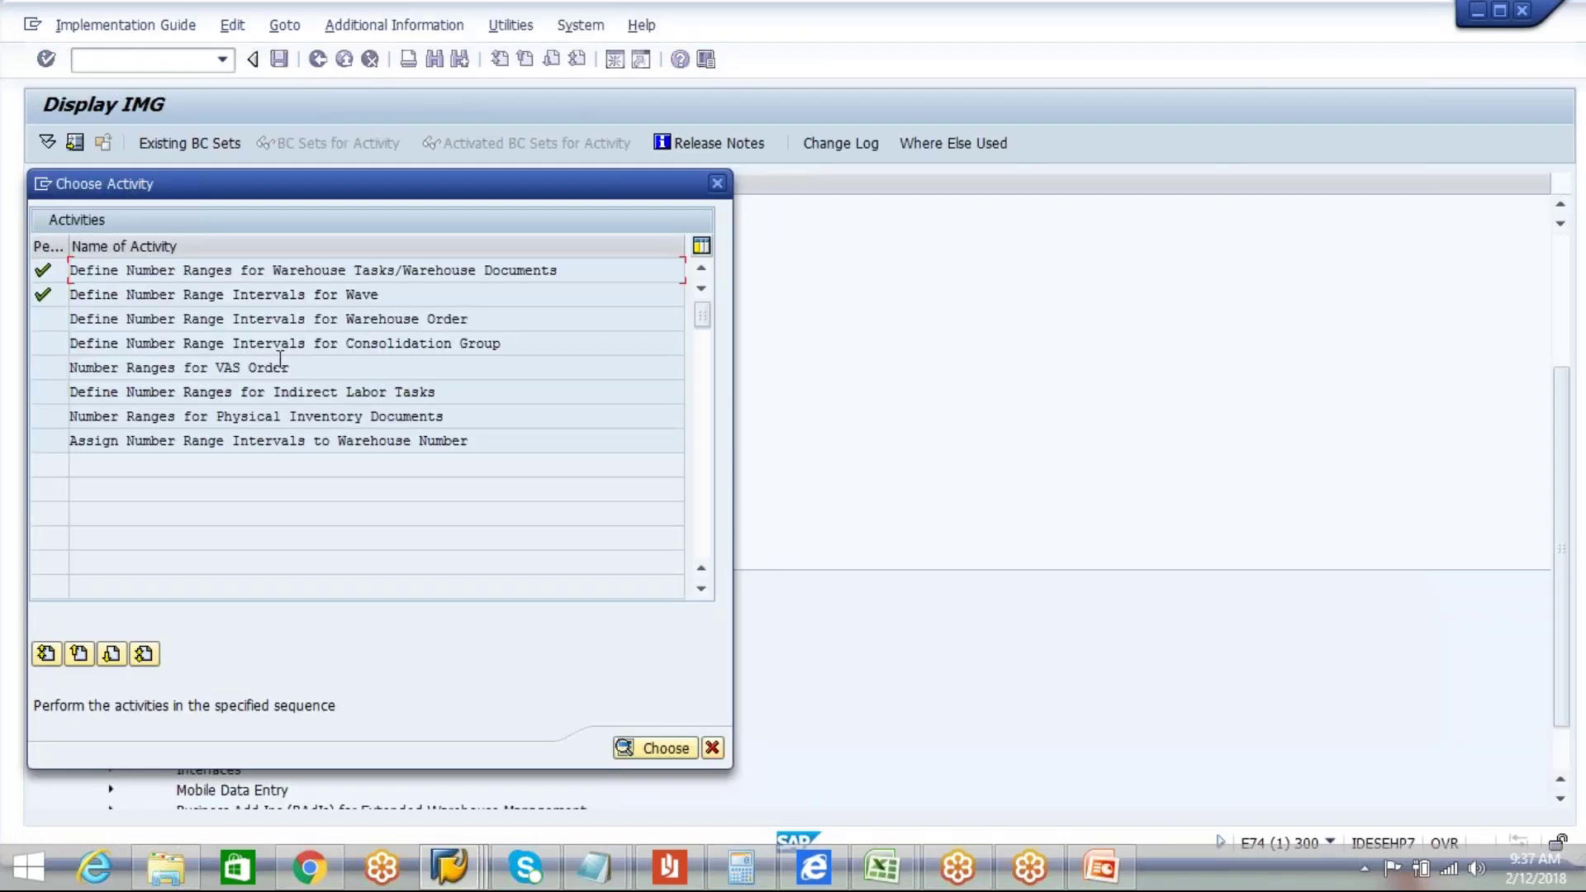
pyautogui.doubleClick(310, 318)
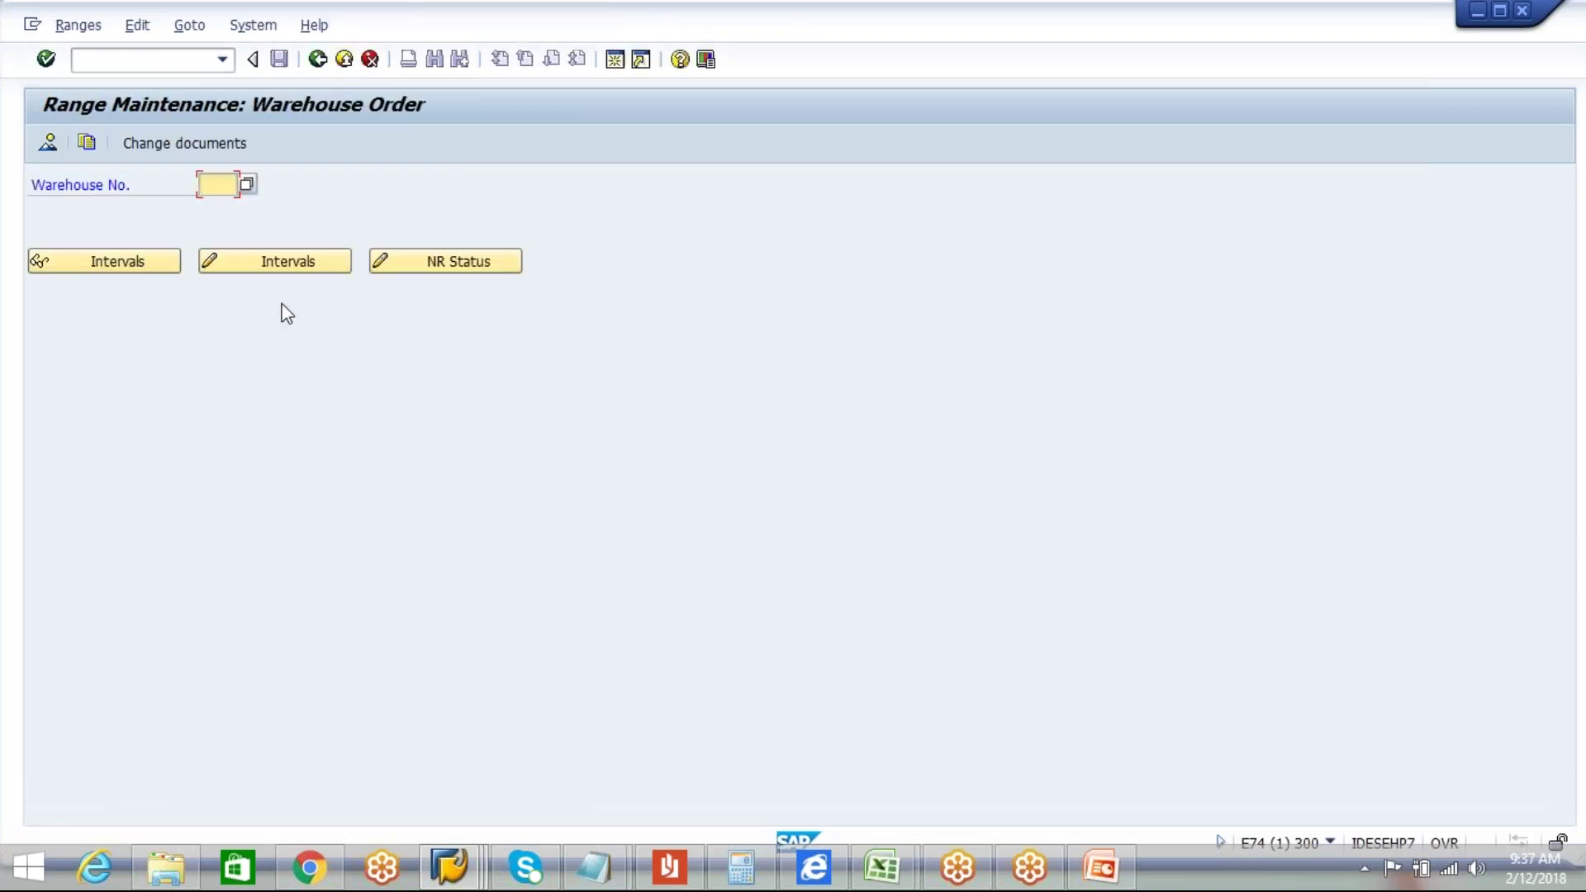
pyautogui.write('AIPL')
pyautogui.hotkey('alt', 'Tab')
pyautogui.hotkey('alt', 'Tab')
pyautogui.click(272, 262)
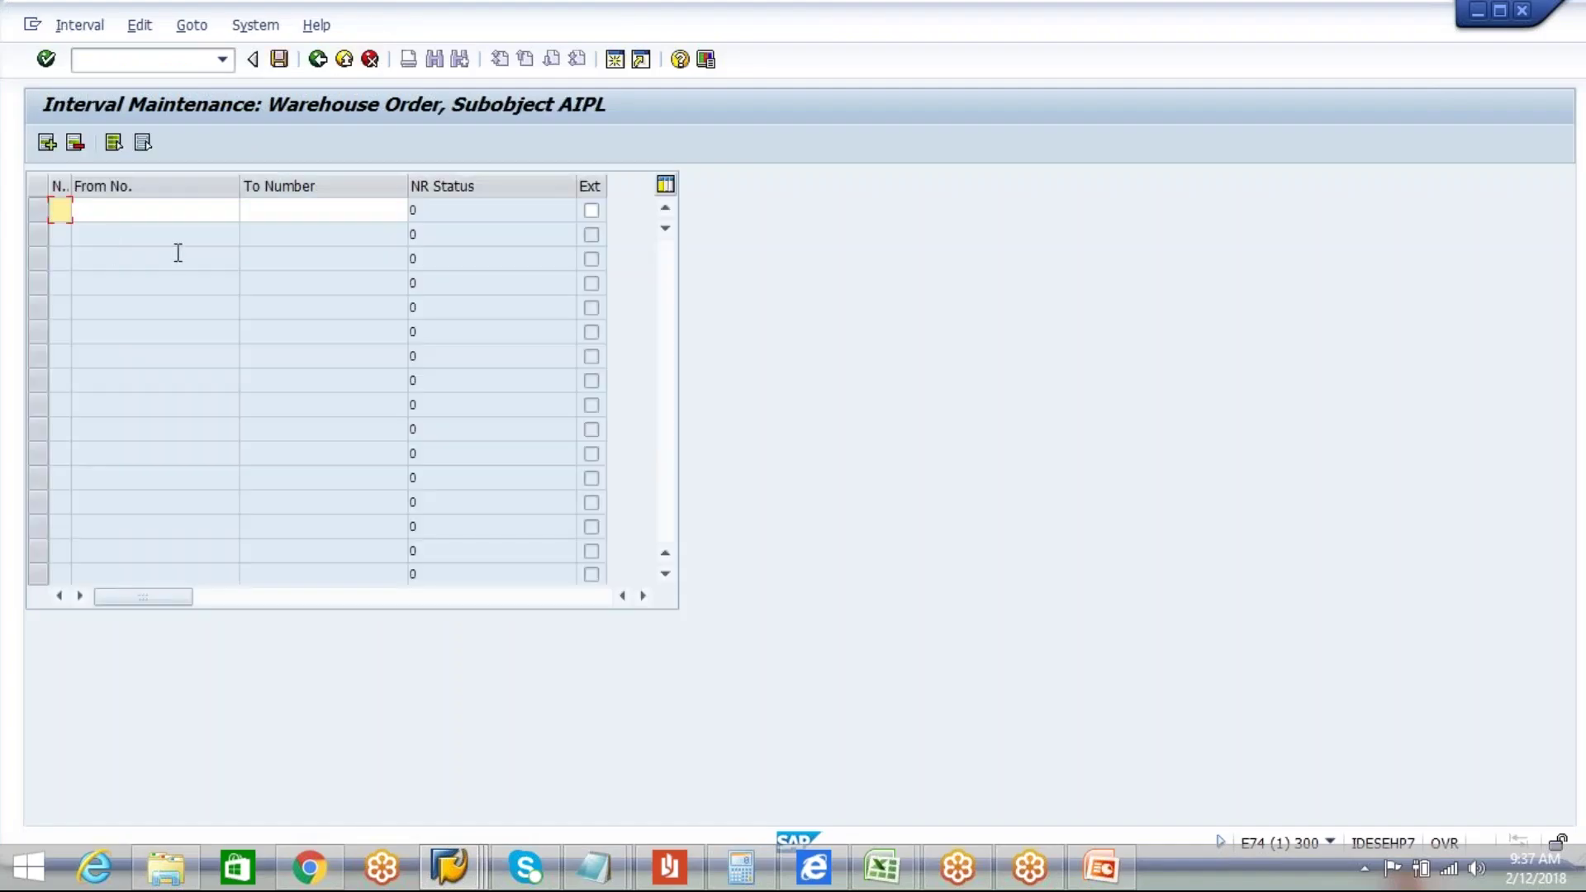
# Step: Enter Warehouse Order number range interval 03 from 30000 to 39999 and save it, acknowledging the transport notice
pyautogui.write('03')
pyautogui.click(125, 217)
pyautogui.write('30000')
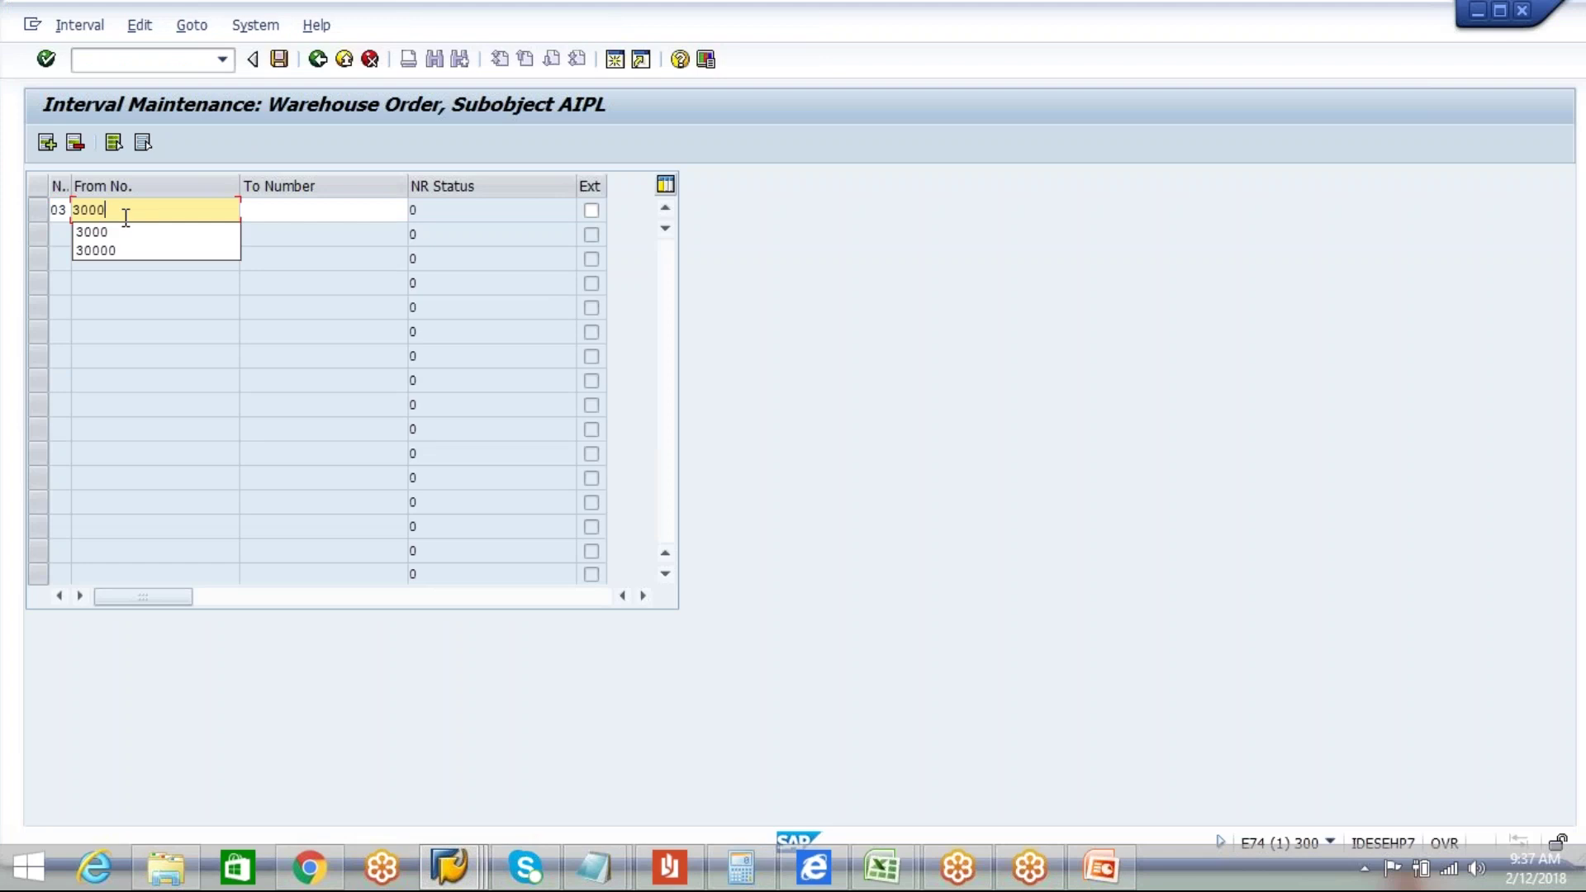
pyautogui.click(257, 217)
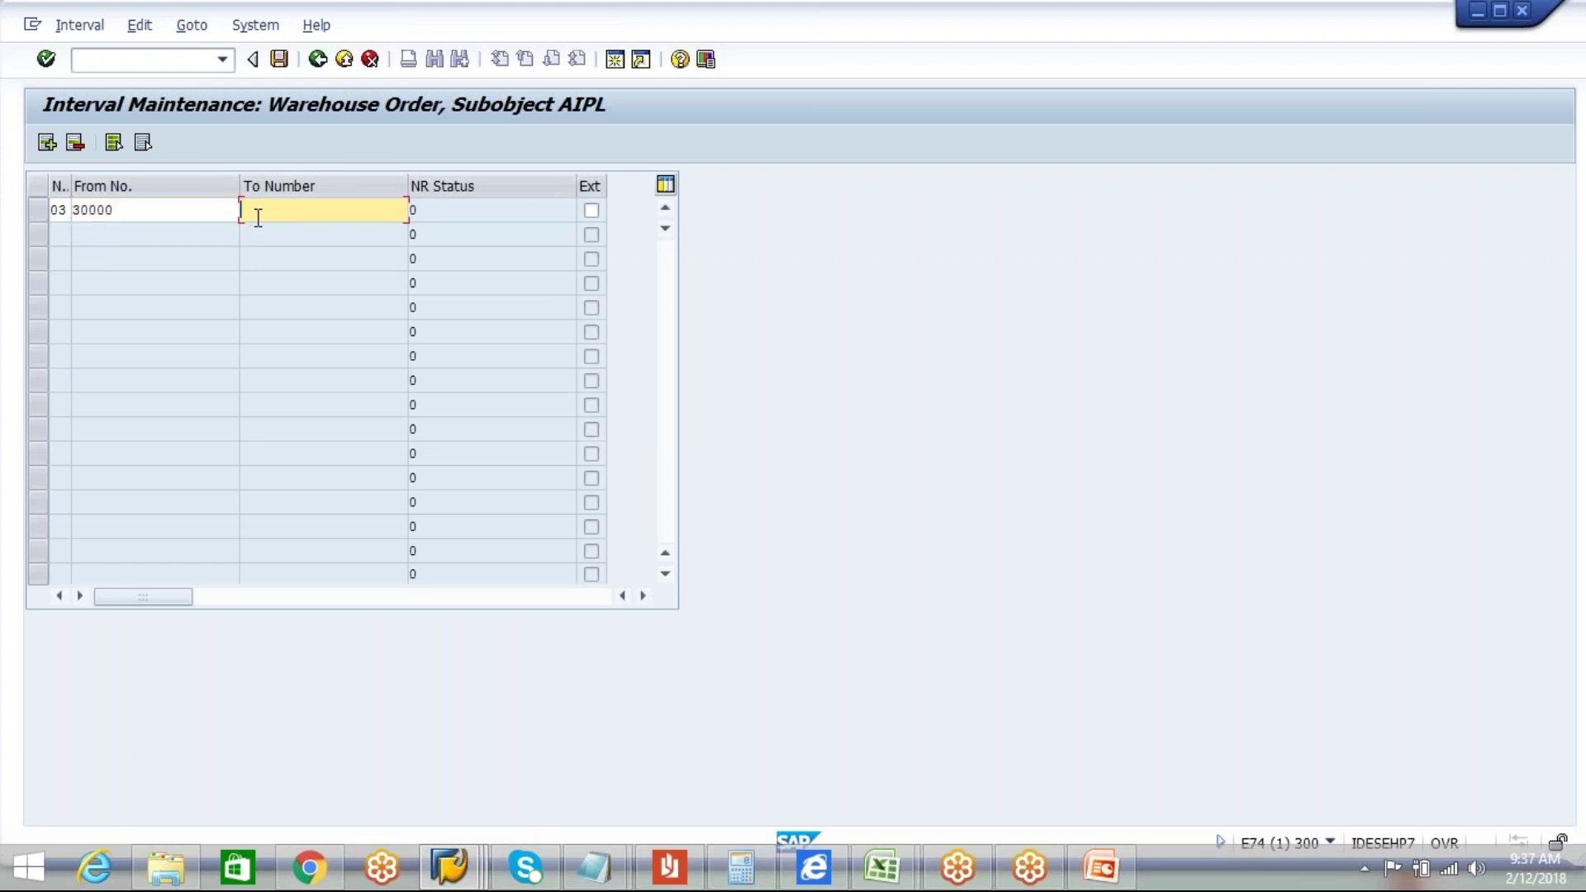
pyautogui.write('39999')
pyautogui.press('Return')
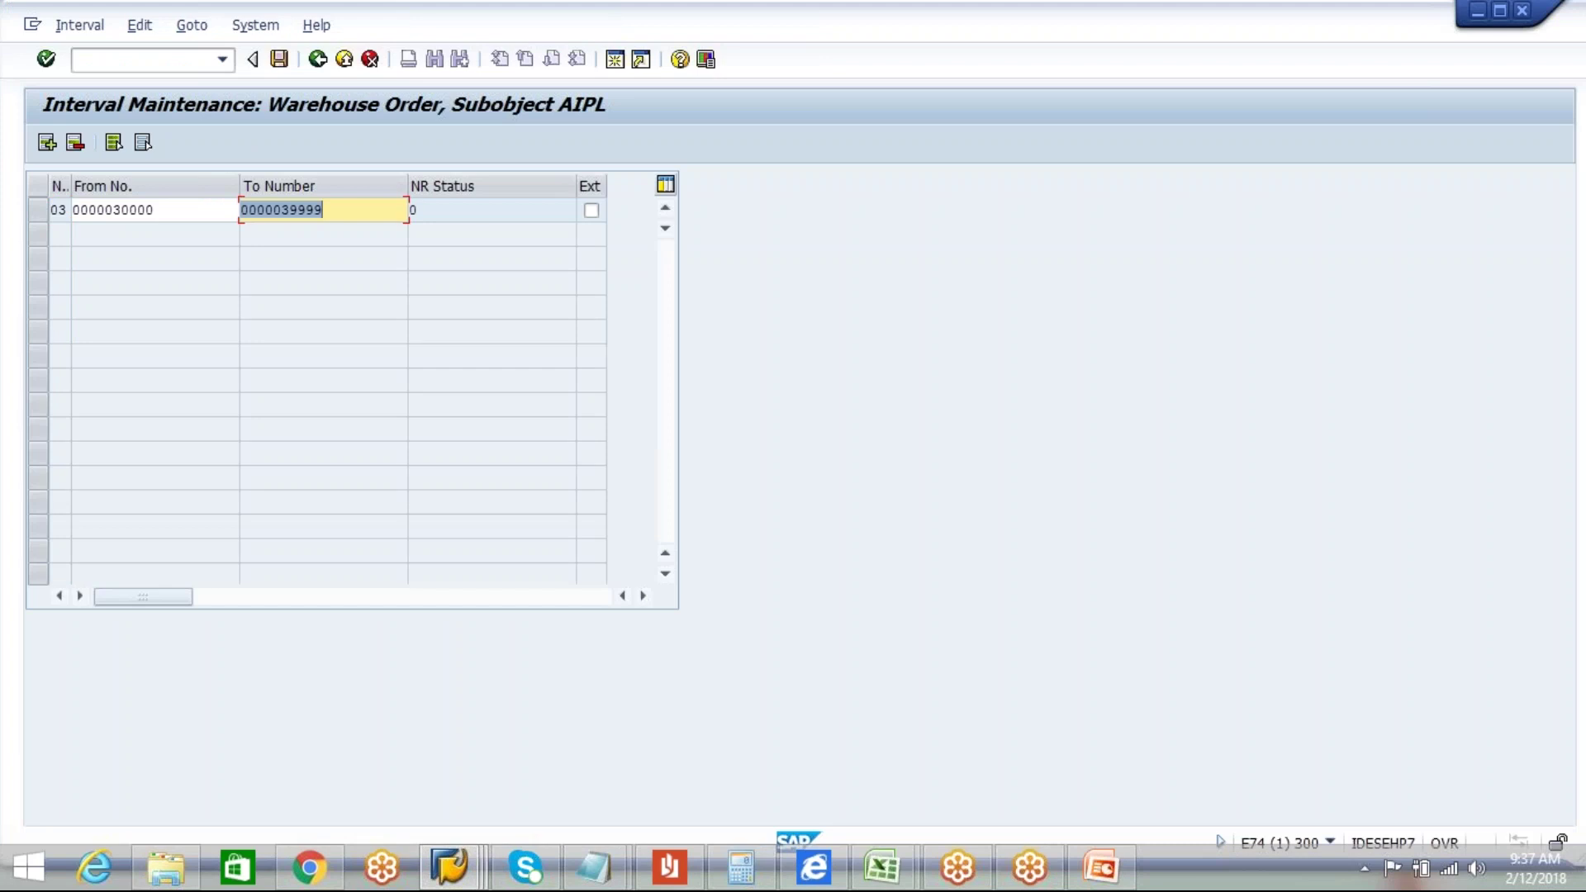
pyautogui.click(281, 63)
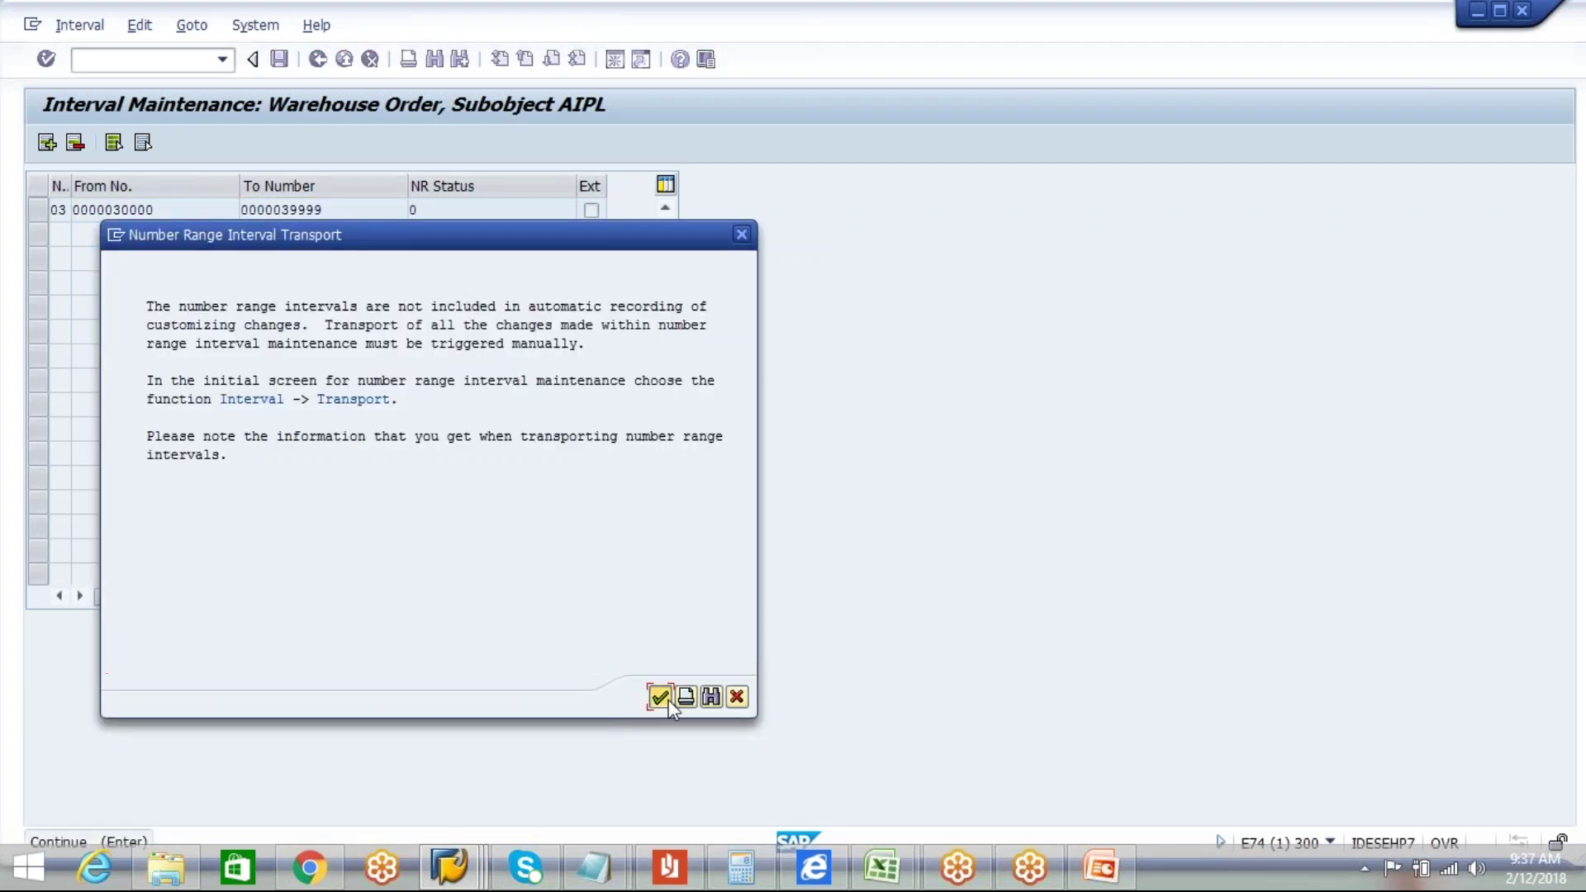
pyautogui.click(660, 698)
# Step: Switch to the Notepad list and append ":03" to the Warehouse order item
pyautogui.hotkey('alt', 'Tab')
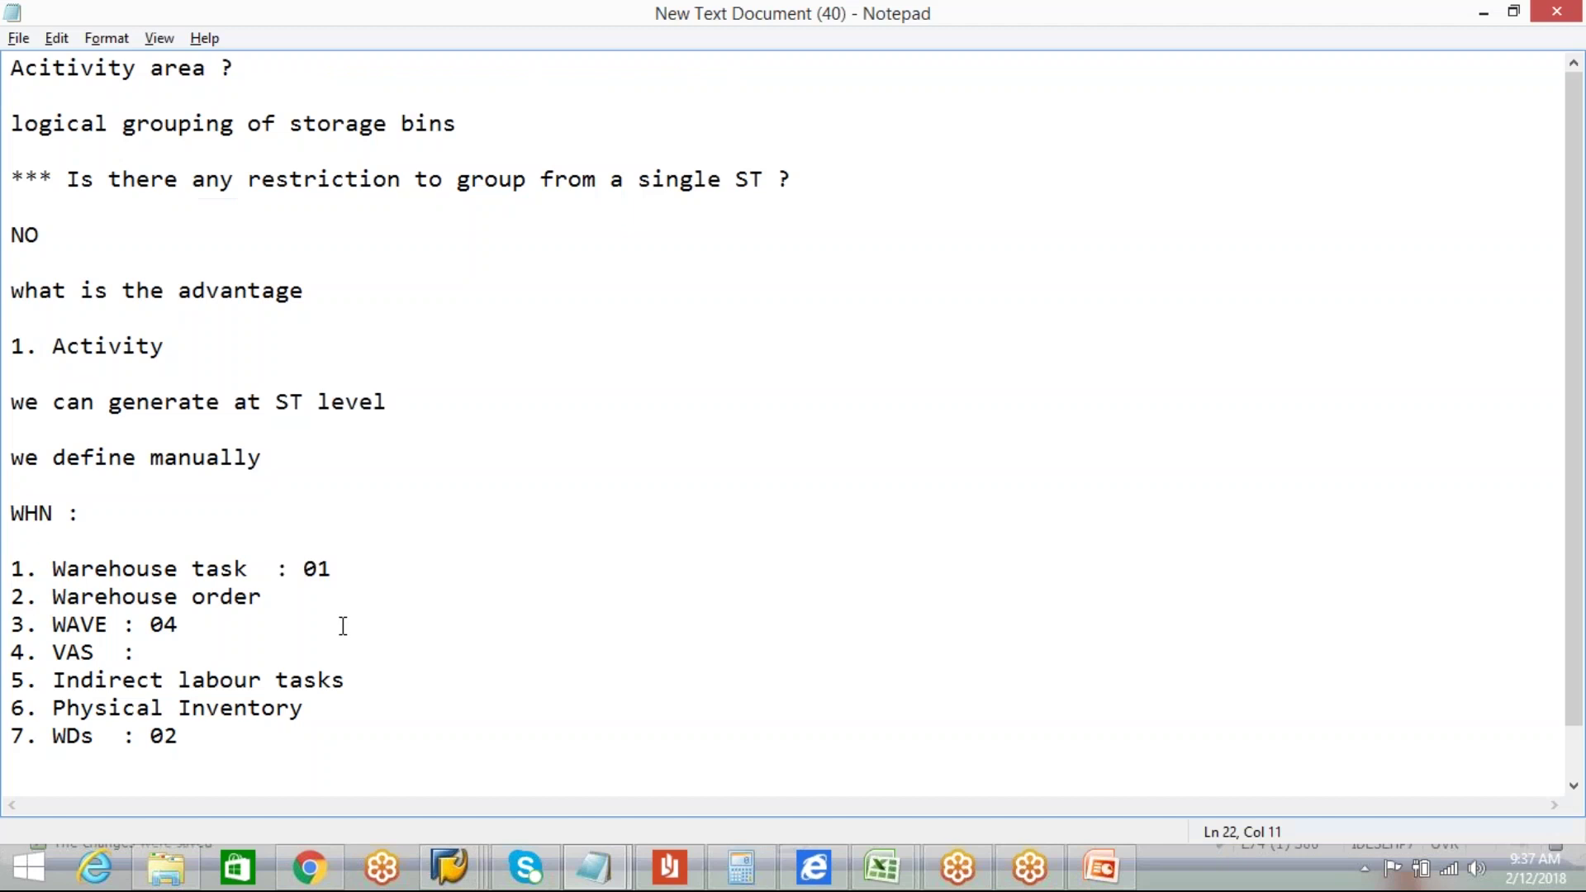
pyautogui.click(319, 603)
pyautogui.write(':03')
pyautogui.click(208, 648)
# Step: Return to the activity list in SAP and open the Consolidation Group number range intervals of warehouse AIPL for editing
pyautogui.hotkey('alt', 'Tab')
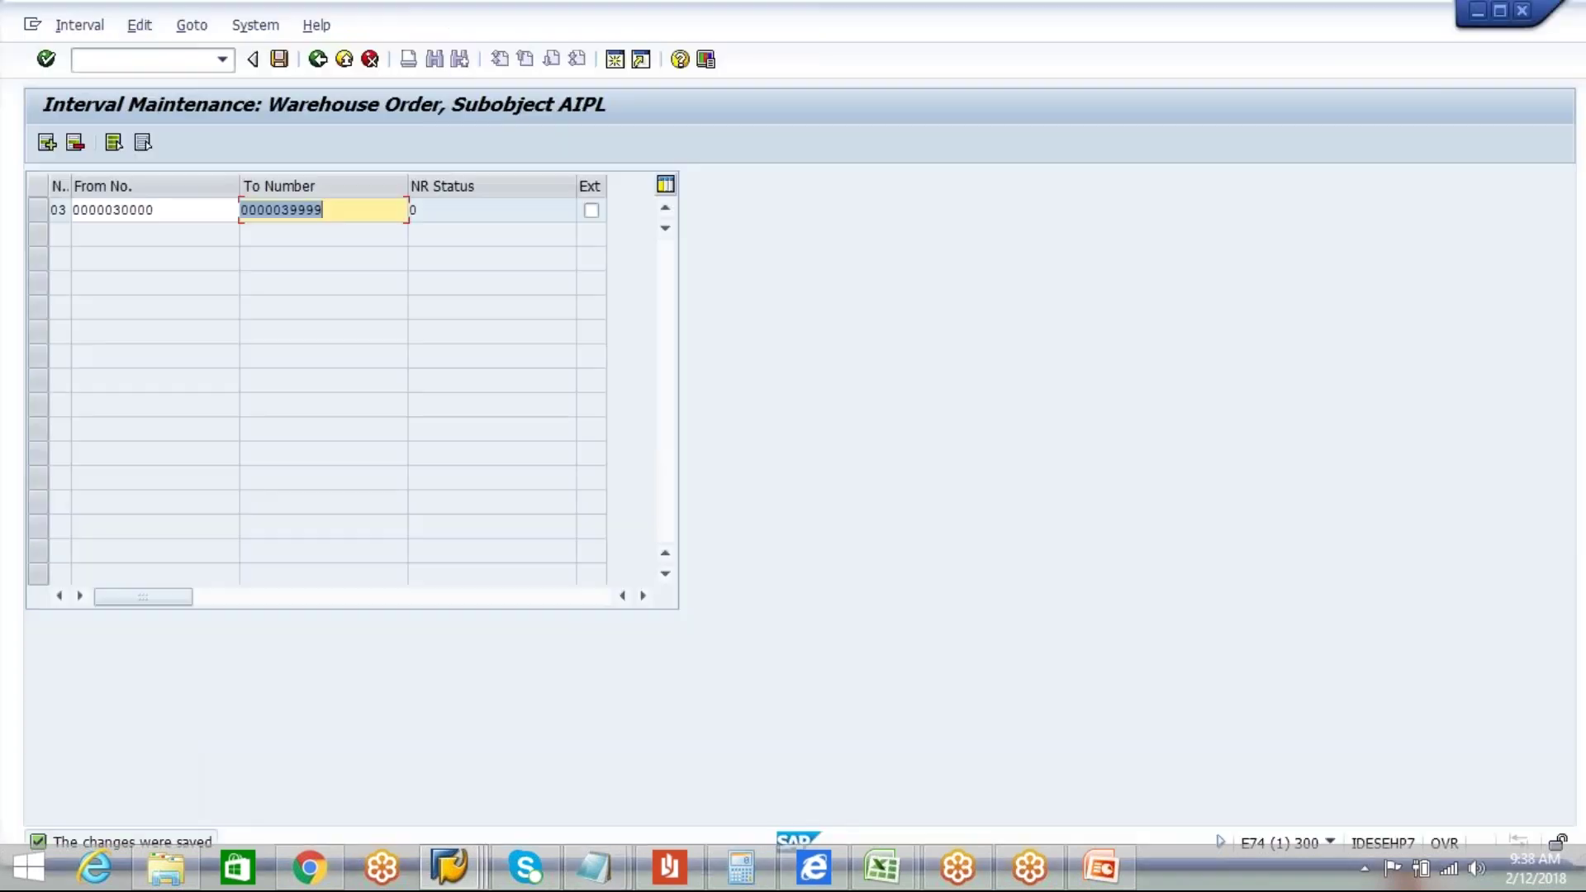
pyautogui.click(280, 60)
pyautogui.click(318, 59)
pyautogui.click(318, 60)
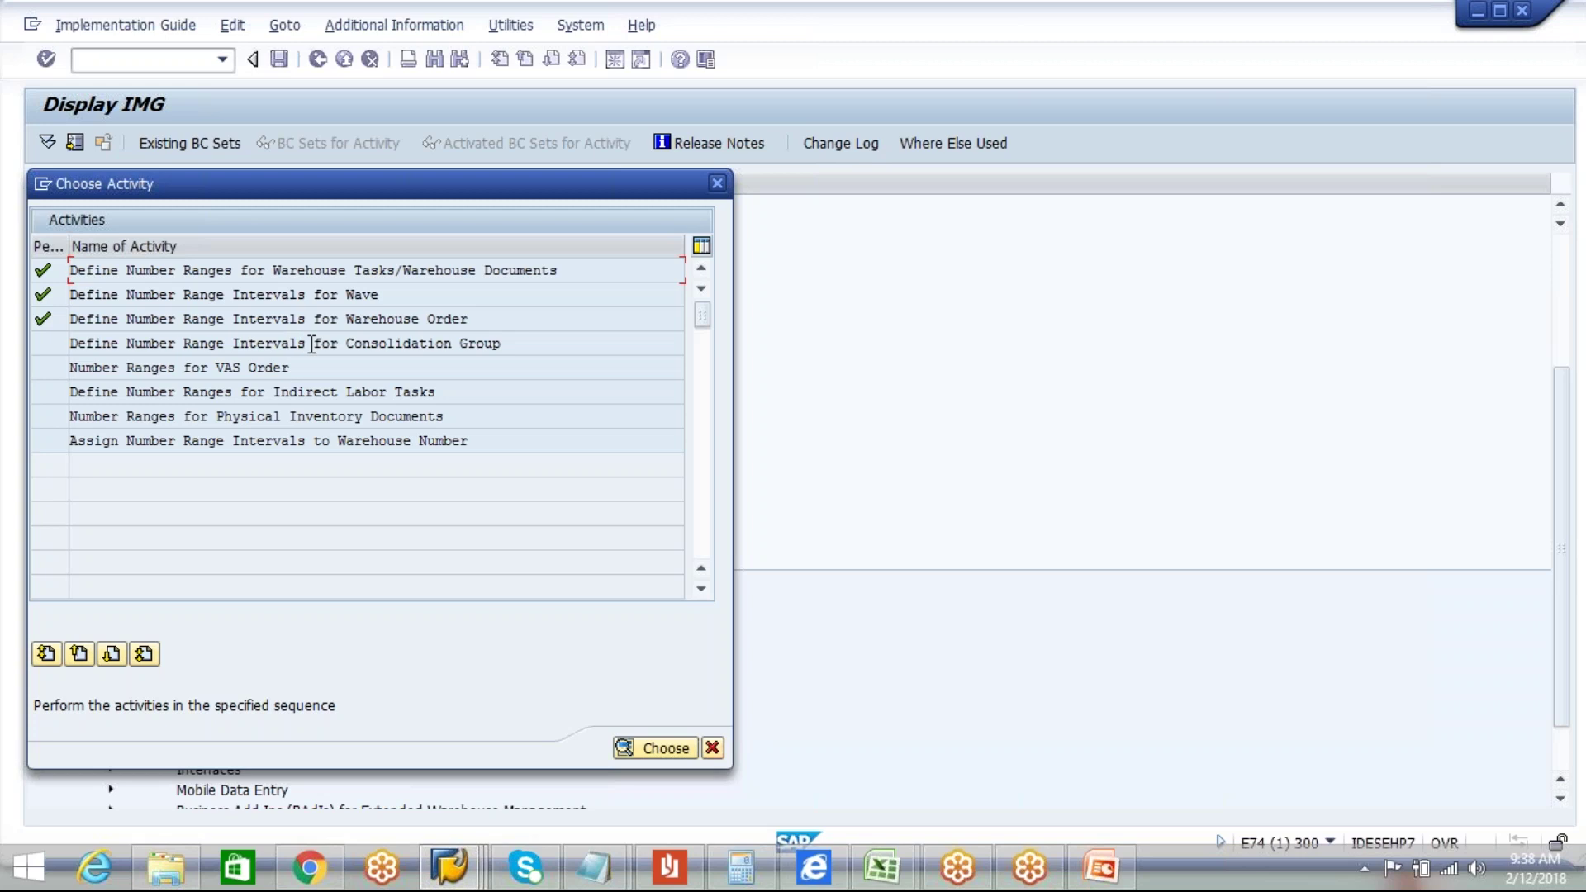
pyautogui.doubleClick(251, 343)
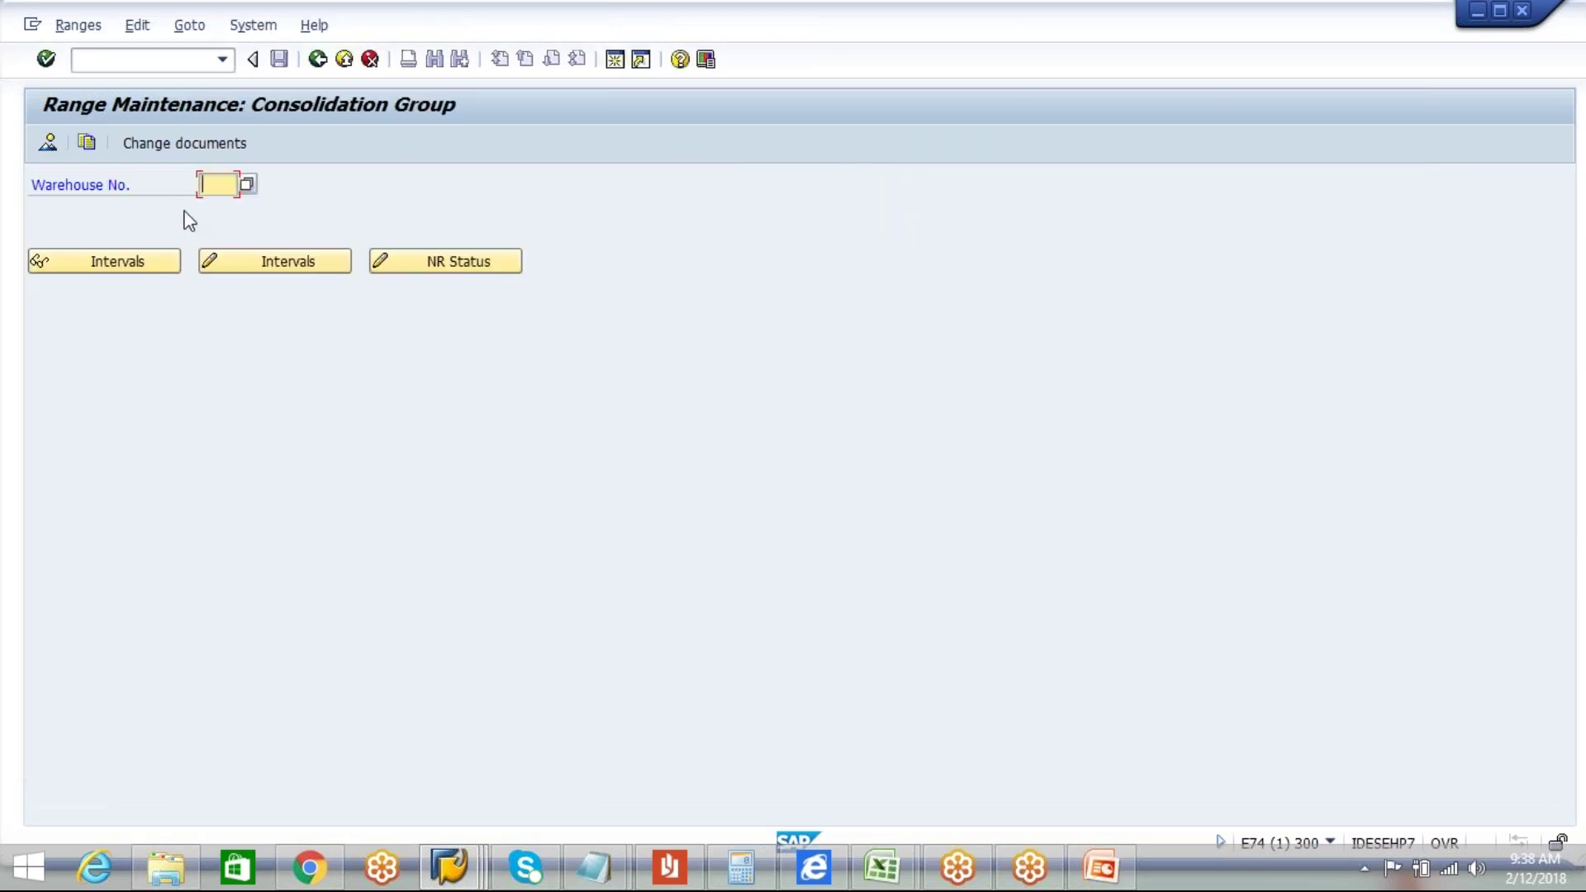
pyautogui.write('AIPL')
pyautogui.click(222, 261)
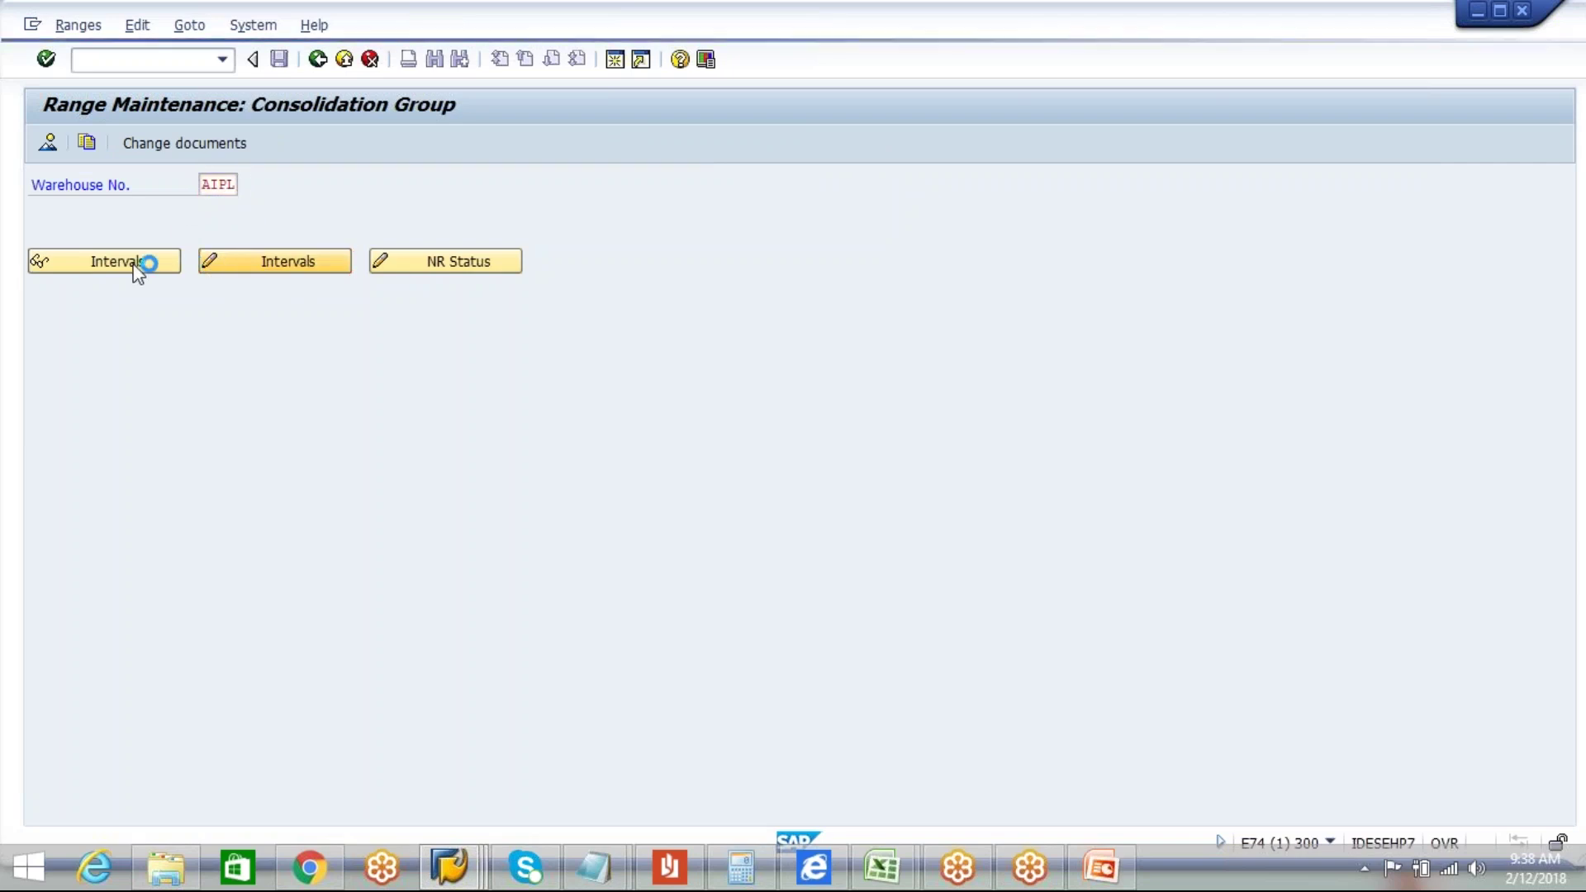
# Step: Enter Consolidation Group number range interval 05 from 500 to 599, save it with the transport notice acknowledged, and leave the interval table
pyautogui.write('05')
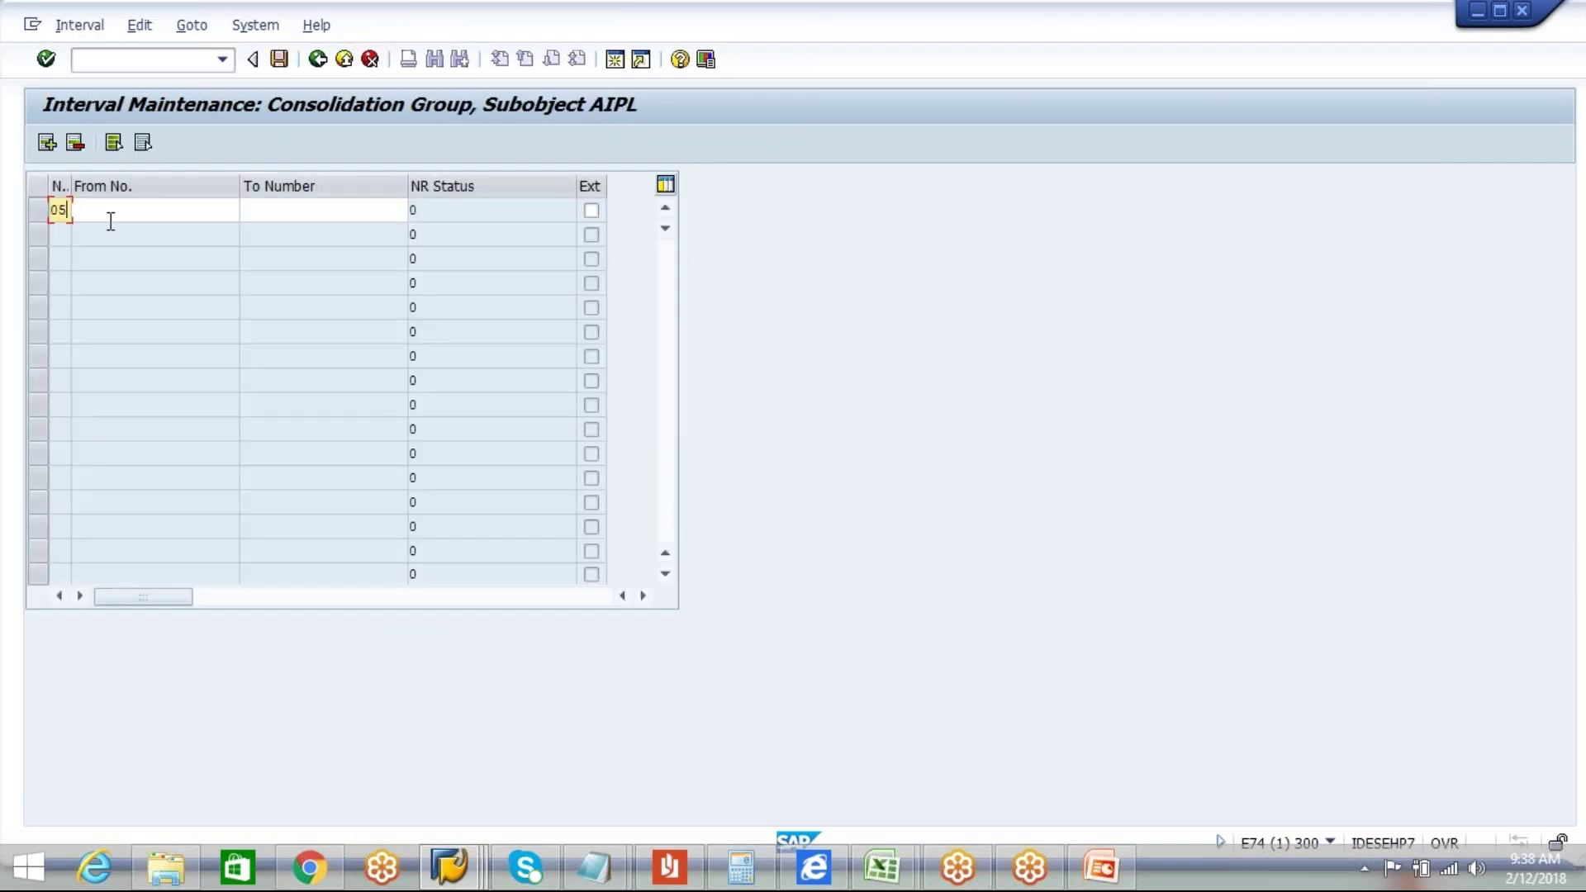
pyautogui.click(126, 213)
pyautogui.write('500')
pyautogui.click(262, 213)
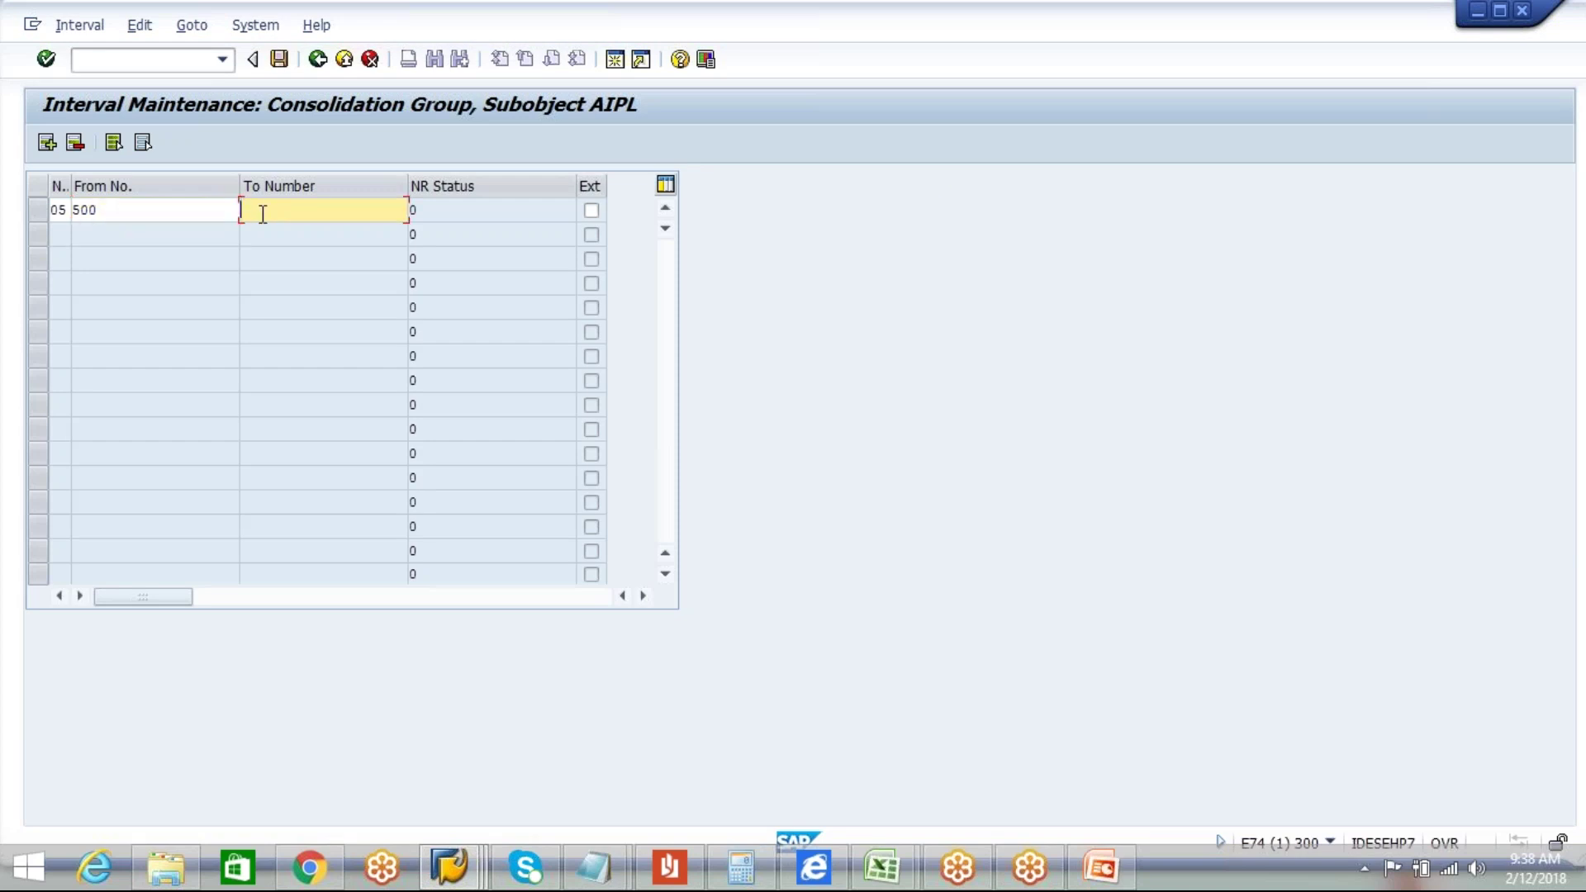
pyautogui.write('599')
pyautogui.click(280, 60)
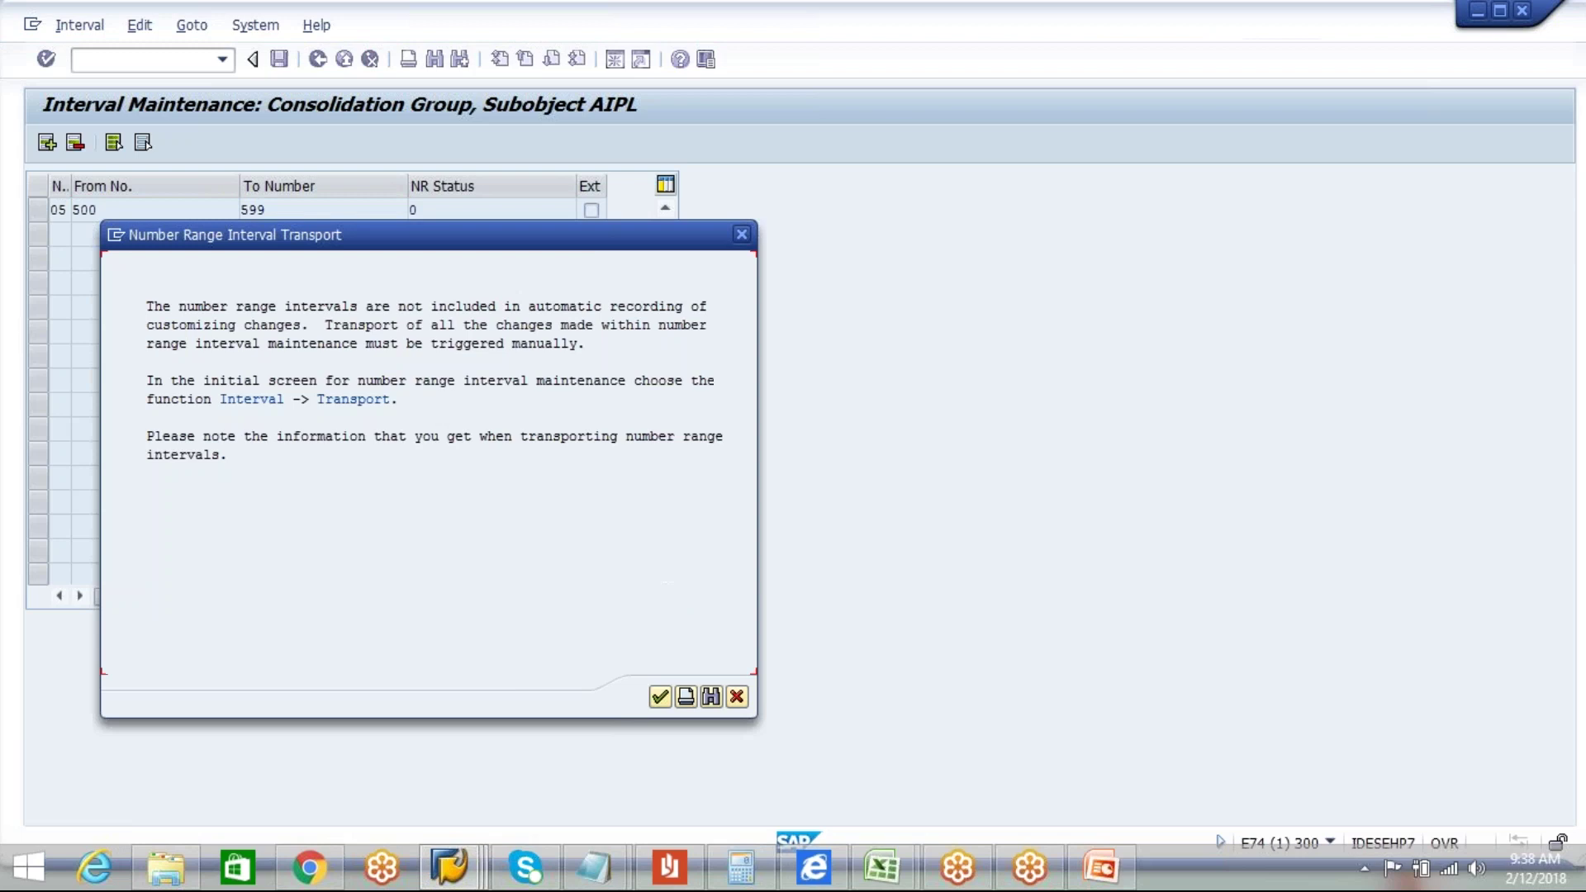
pyautogui.click(664, 701)
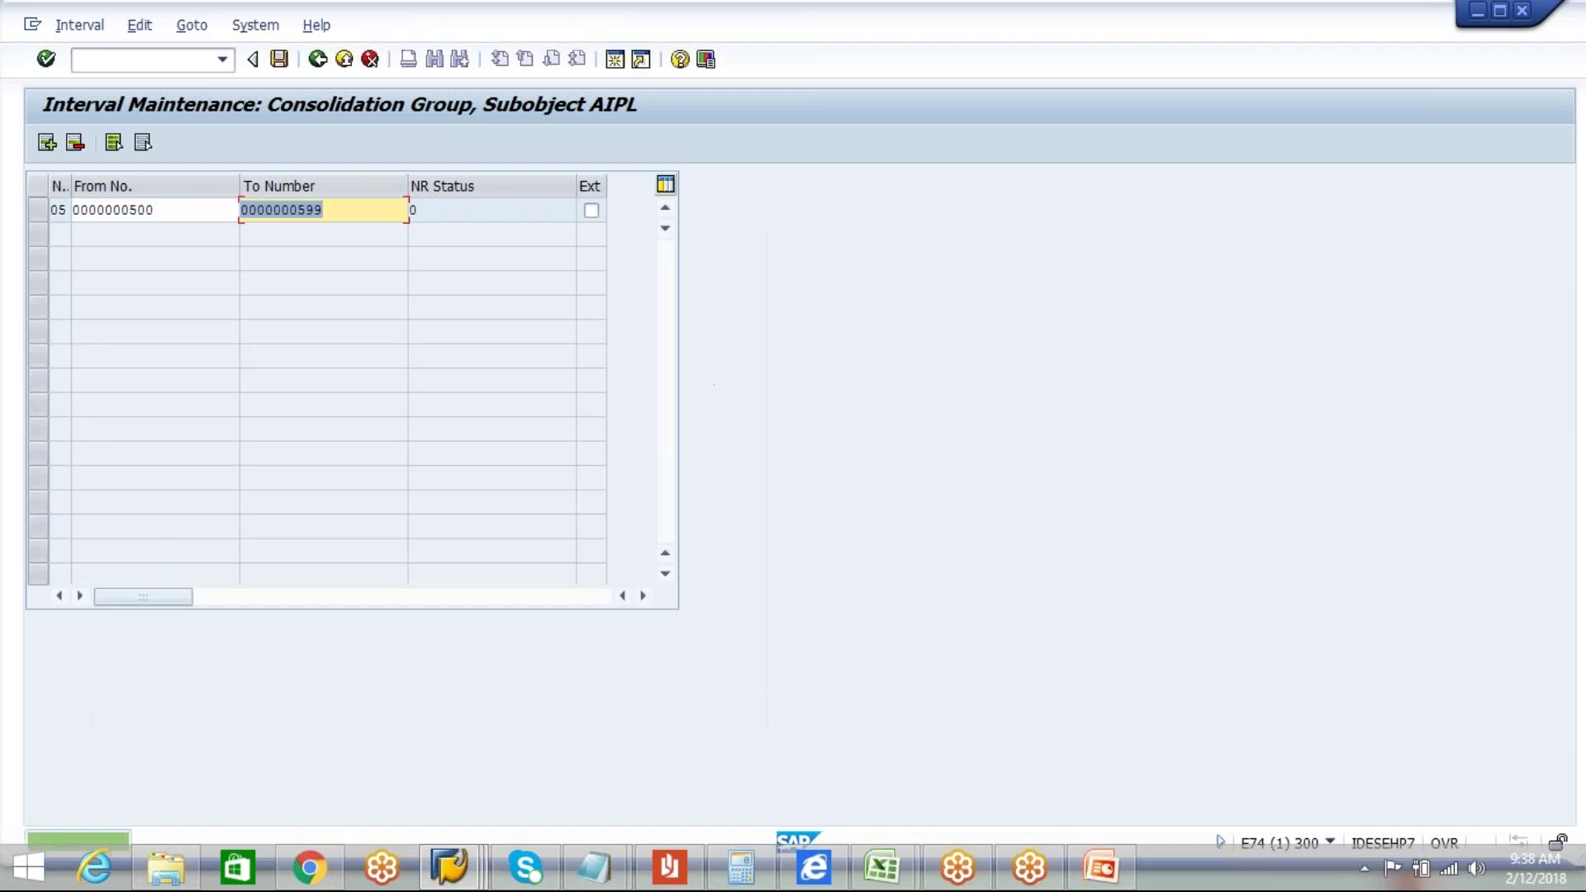
pyautogui.click(319, 60)
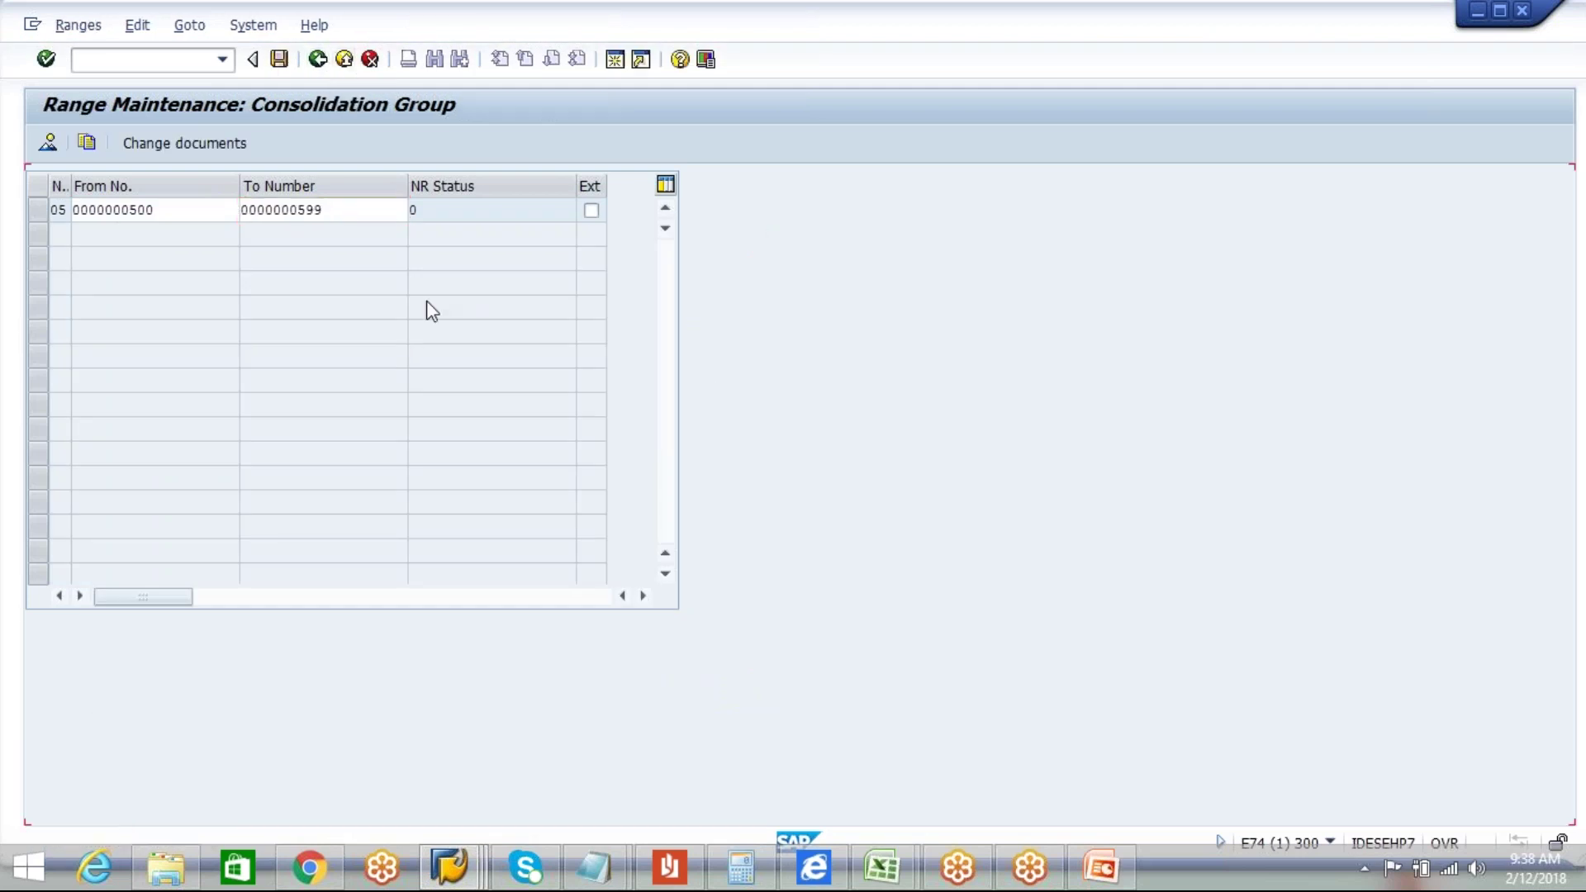
# Step: Switch to the Notepad list and add the item "8 . CG : 05" below WDs
pyautogui.hotkey('alt', 'Tab')
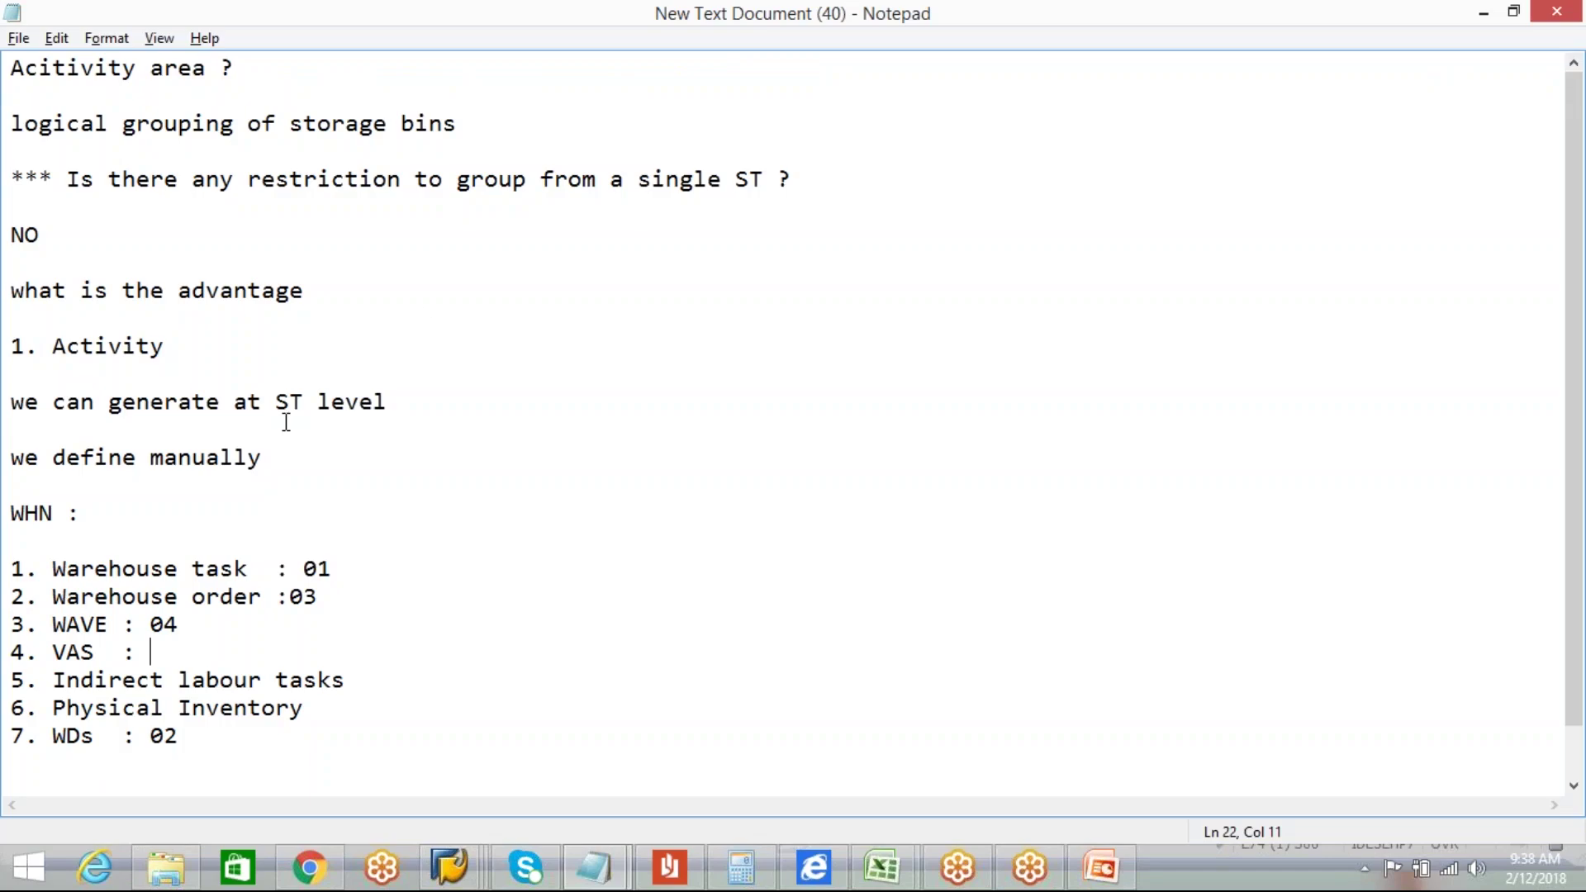
pyautogui.click(224, 750)
pyautogui.write('8 . CG : 05')
# Step: Return to the activity list in SAP and open the VAS Order number range intervals of warehouse AIPL for editing
pyautogui.hotkey('alt', 'Tab')
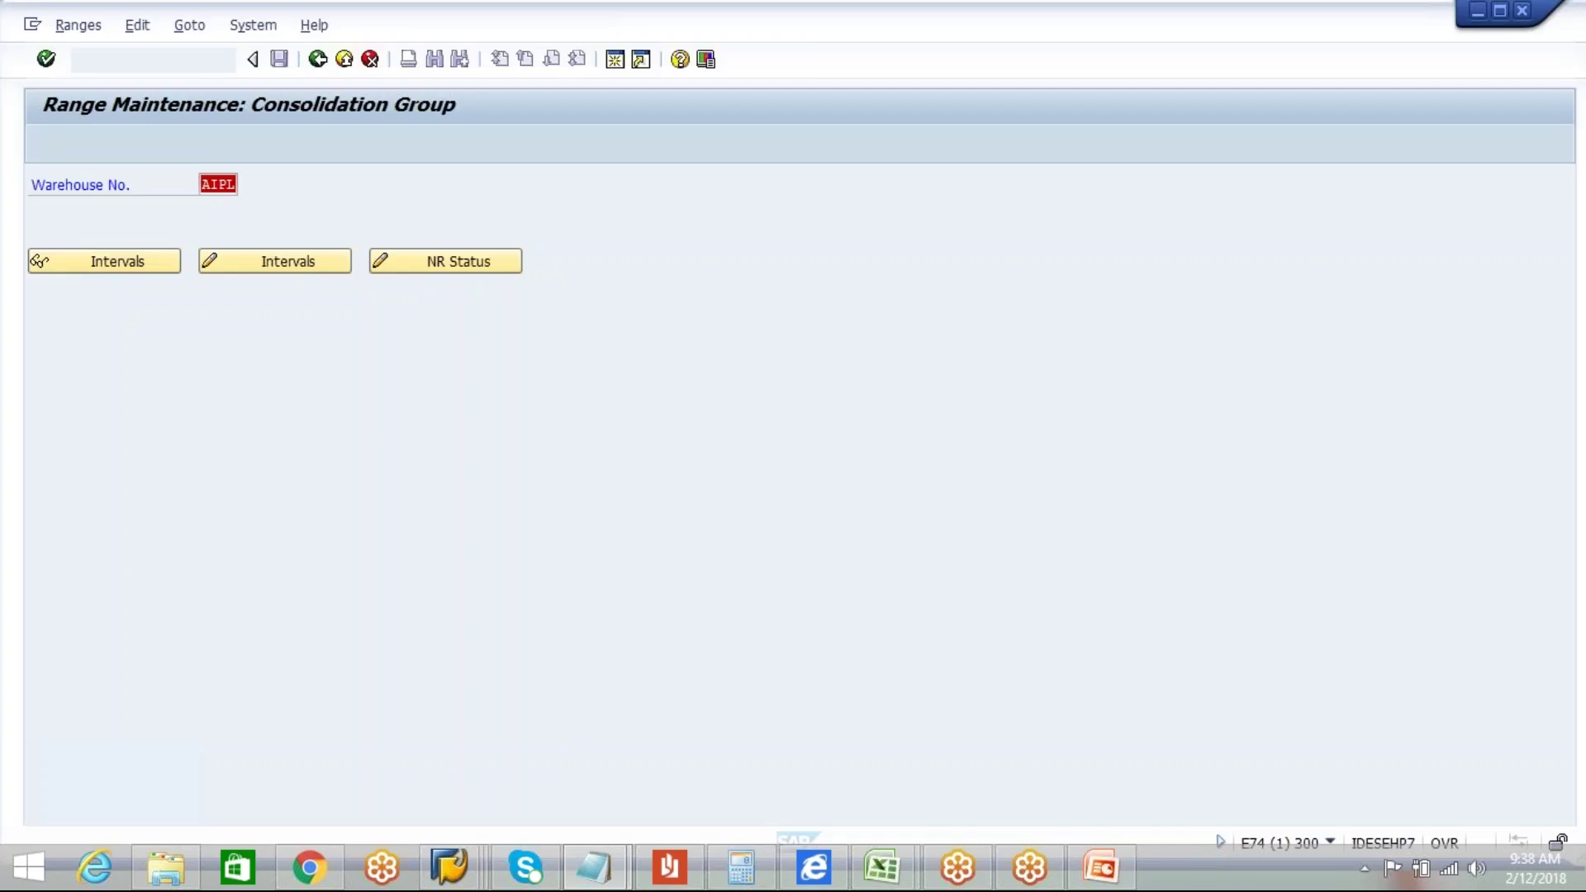
pyautogui.click(318, 58)
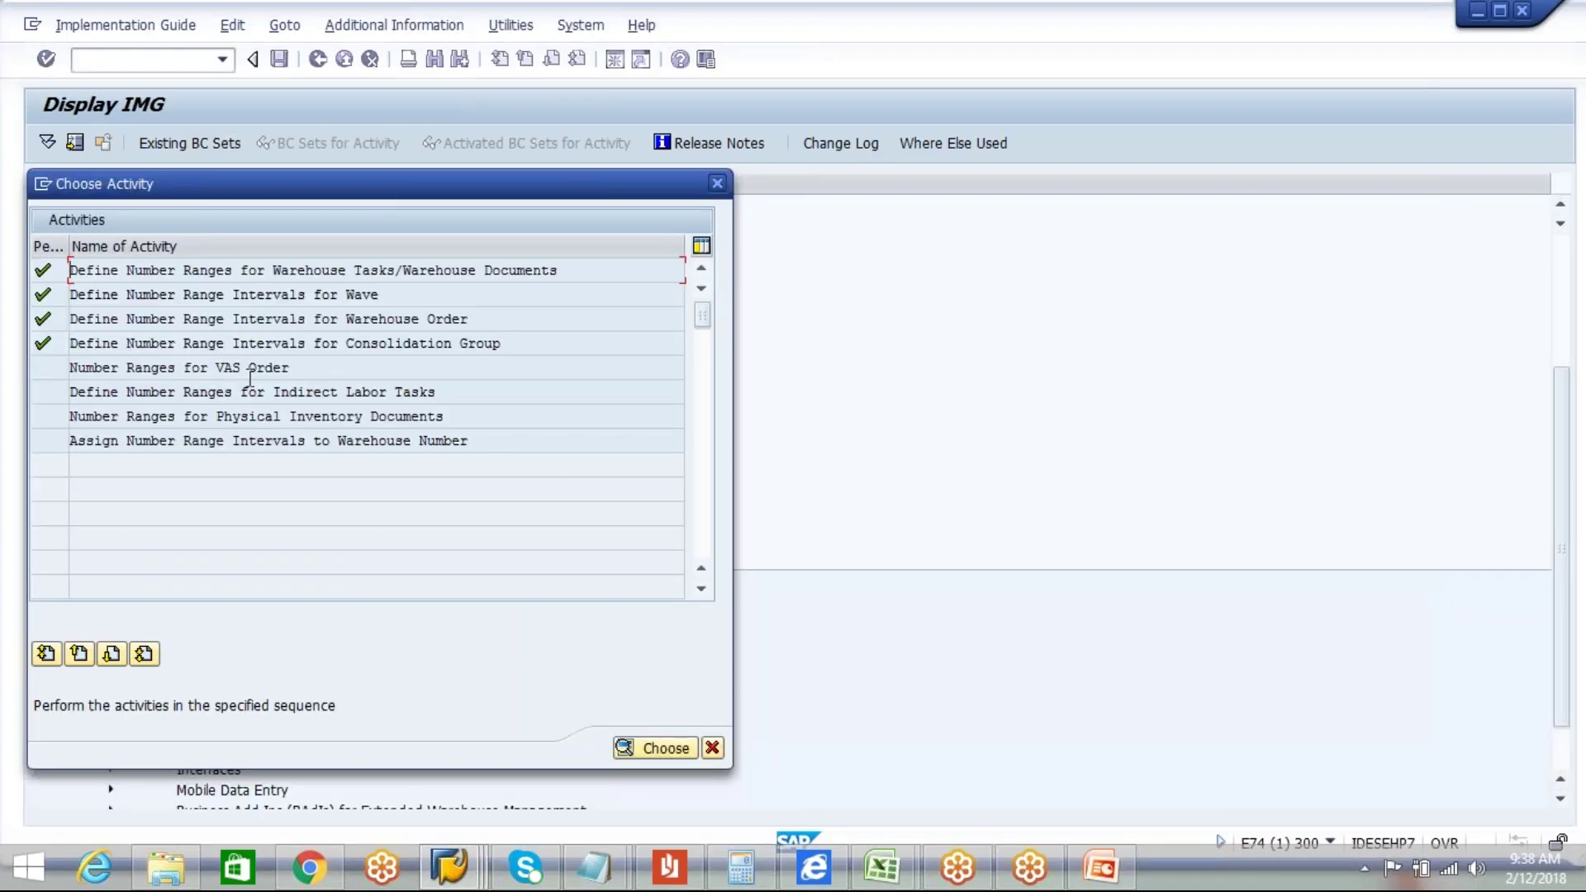
pyautogui.doubleClick(245, 369)
pyautogui.press('BackSpace')
pyautogui.click(253, 266)
# Step: Enter Value-Added Service number range interval 06 from 600 to 699 and save it, acknowledging the transport notice
pyautogui.write('06')
pyautogui.press('Tab')
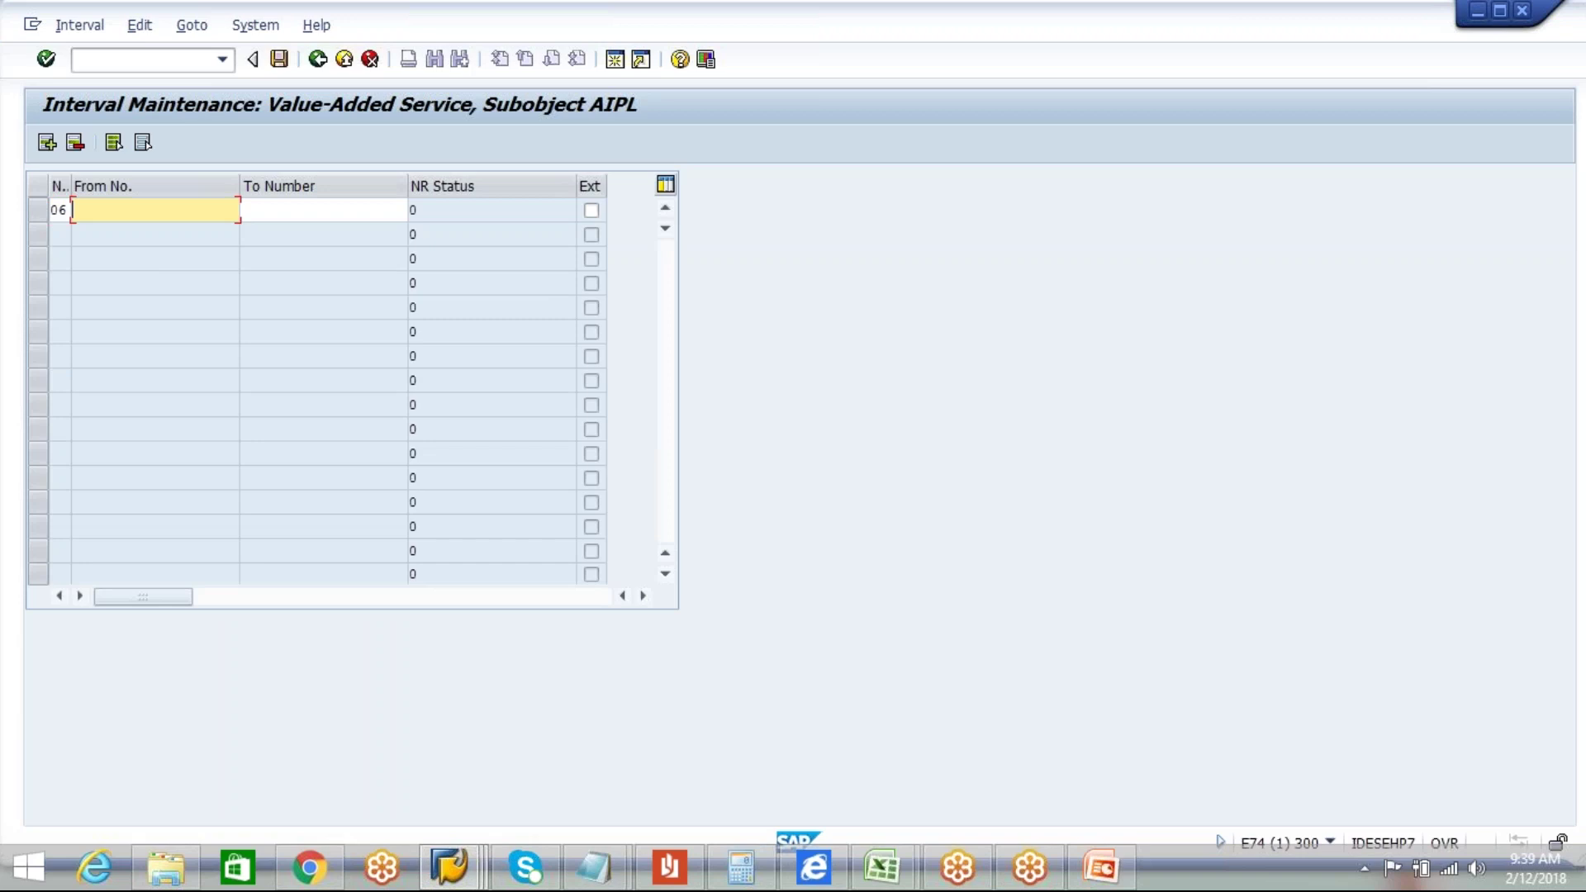
pyautogui.write('600')
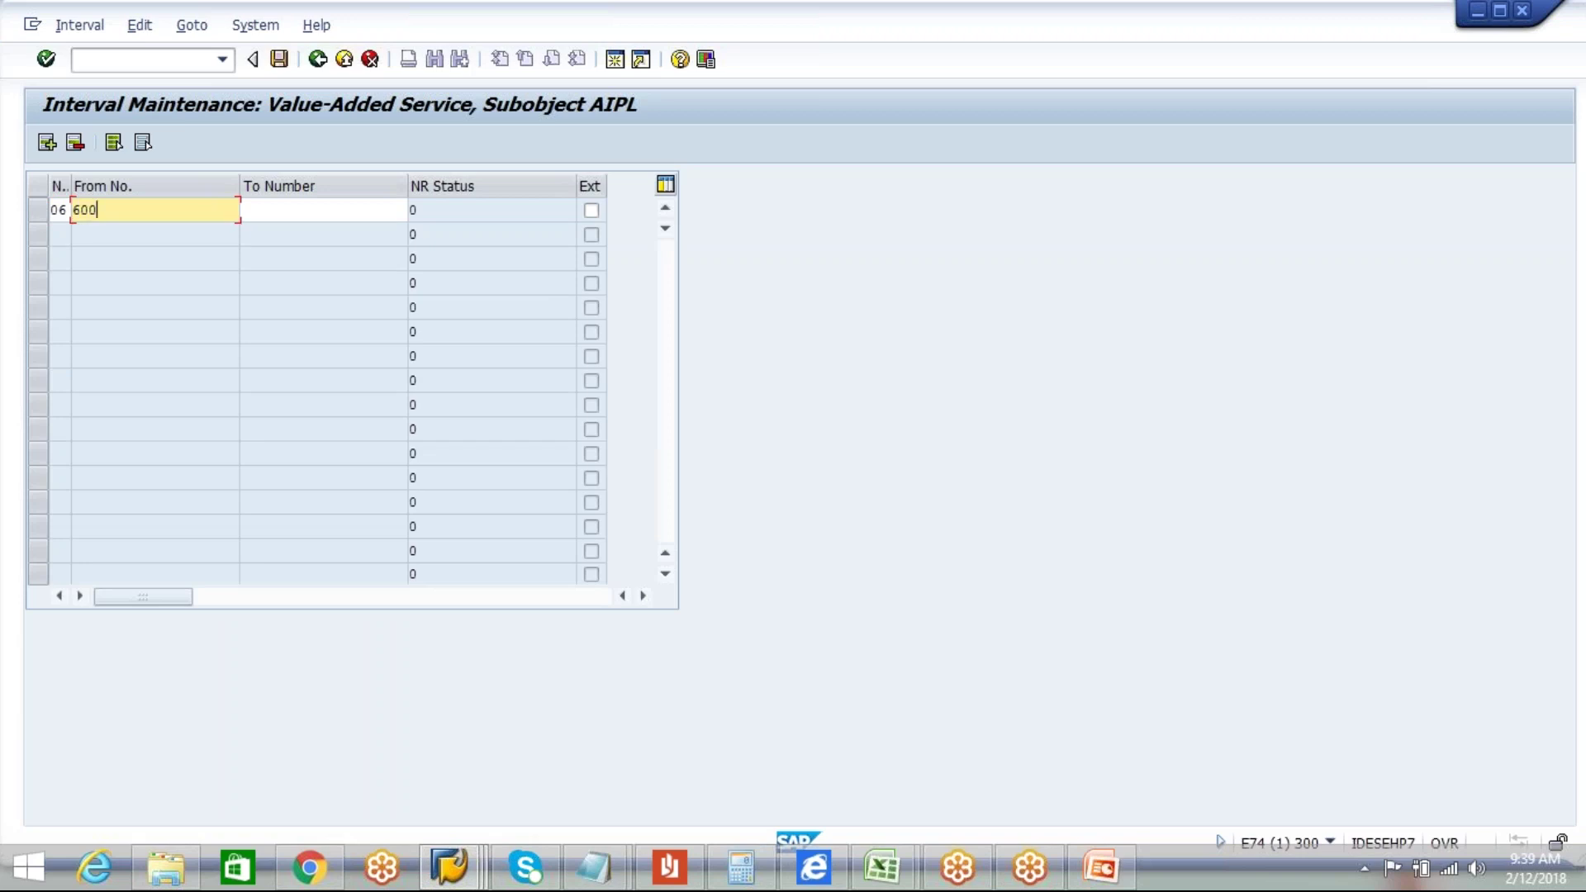
pyautogui.press('Tab')
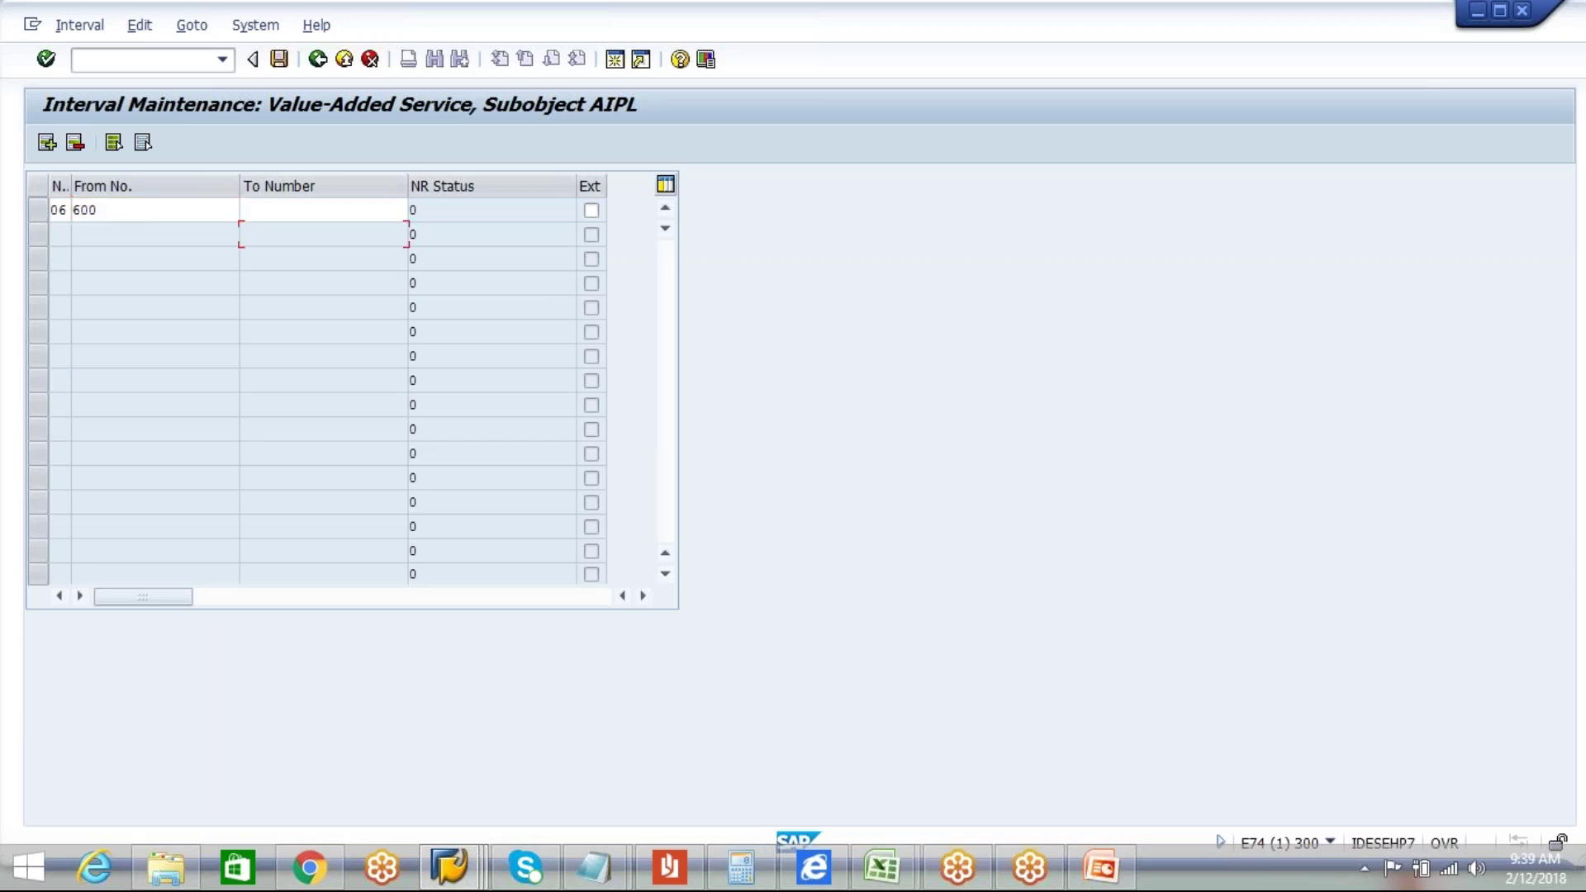
pyautogui.click(271, 209)
pyautogui.write('699')
pyautogui.click(281, 64)
pyautogui.click(661, 698)
# Step: Switch to the Notepad list and enter 06 for the VAS item
pyautogui.hotkey('alt', 'Tab')
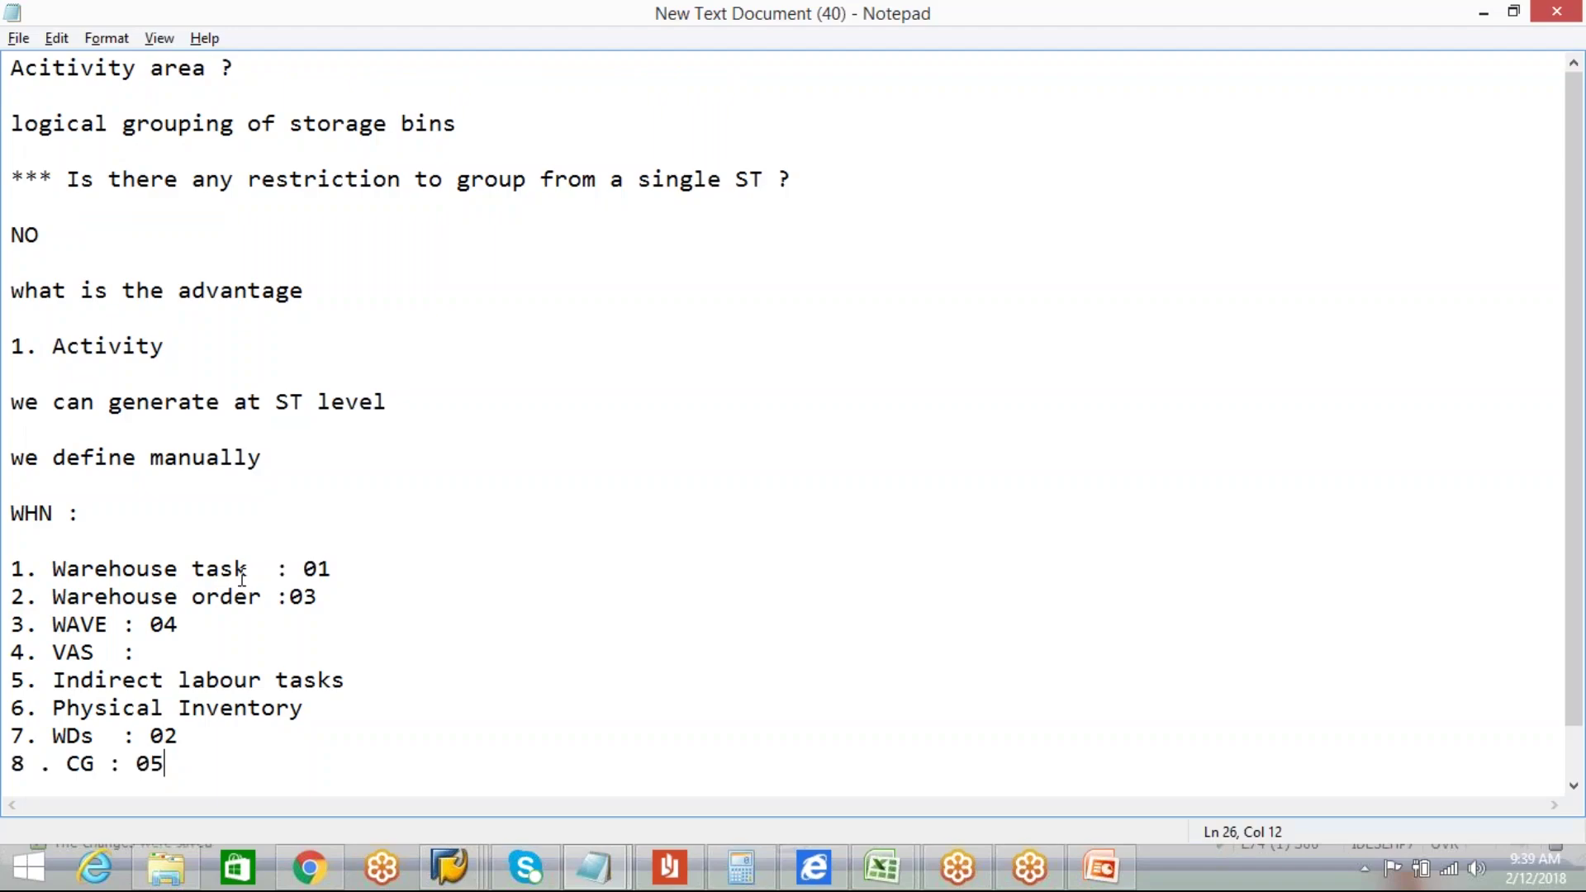
pyautogui.click(172, 652)
pyautogui.write('06')
pyautogui.click(369, 679)
# Step: Return to the activity list in SAP and open the Indirect Labor Task number range intervals of warehouse AIPL for editing
pyautogui.hotkey('alt', 'Tab')
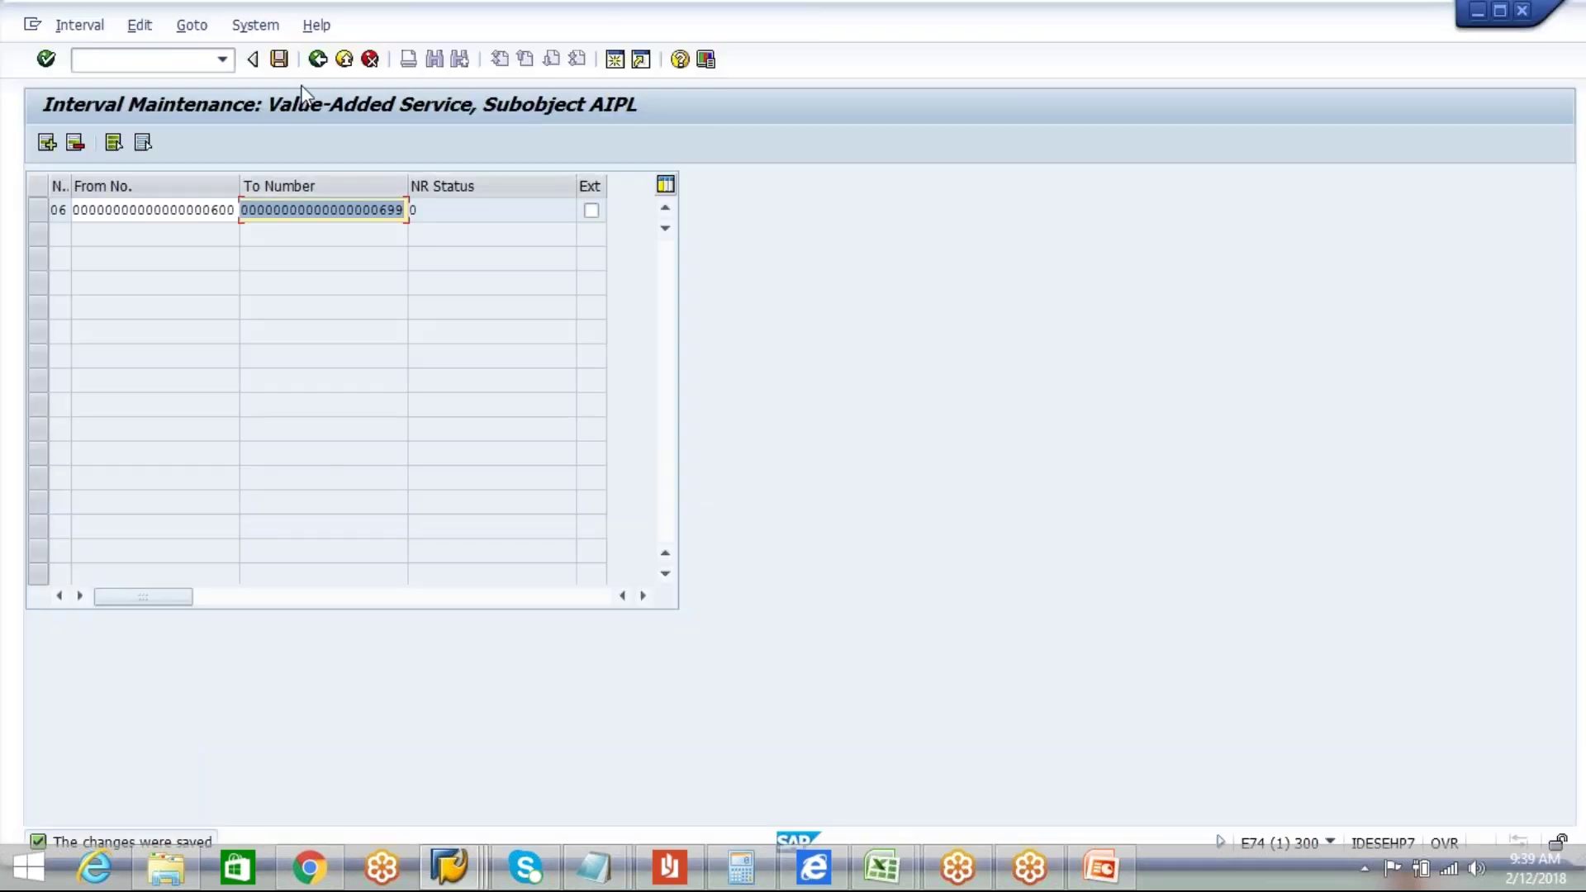
pyautogui.click(318, 60)
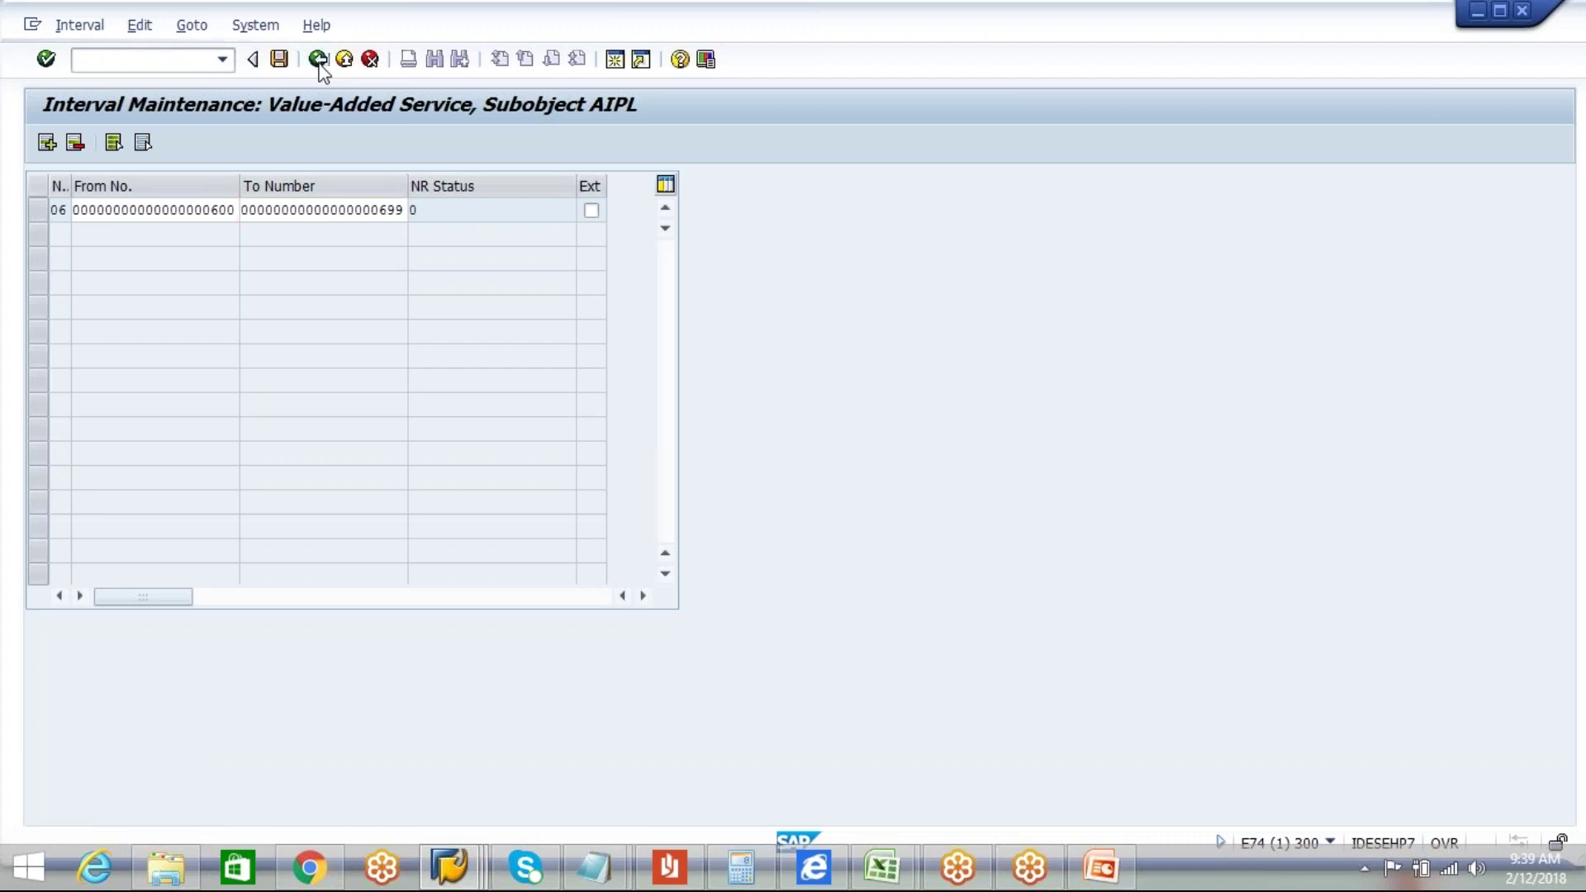
pyautogui.click(318, 59)
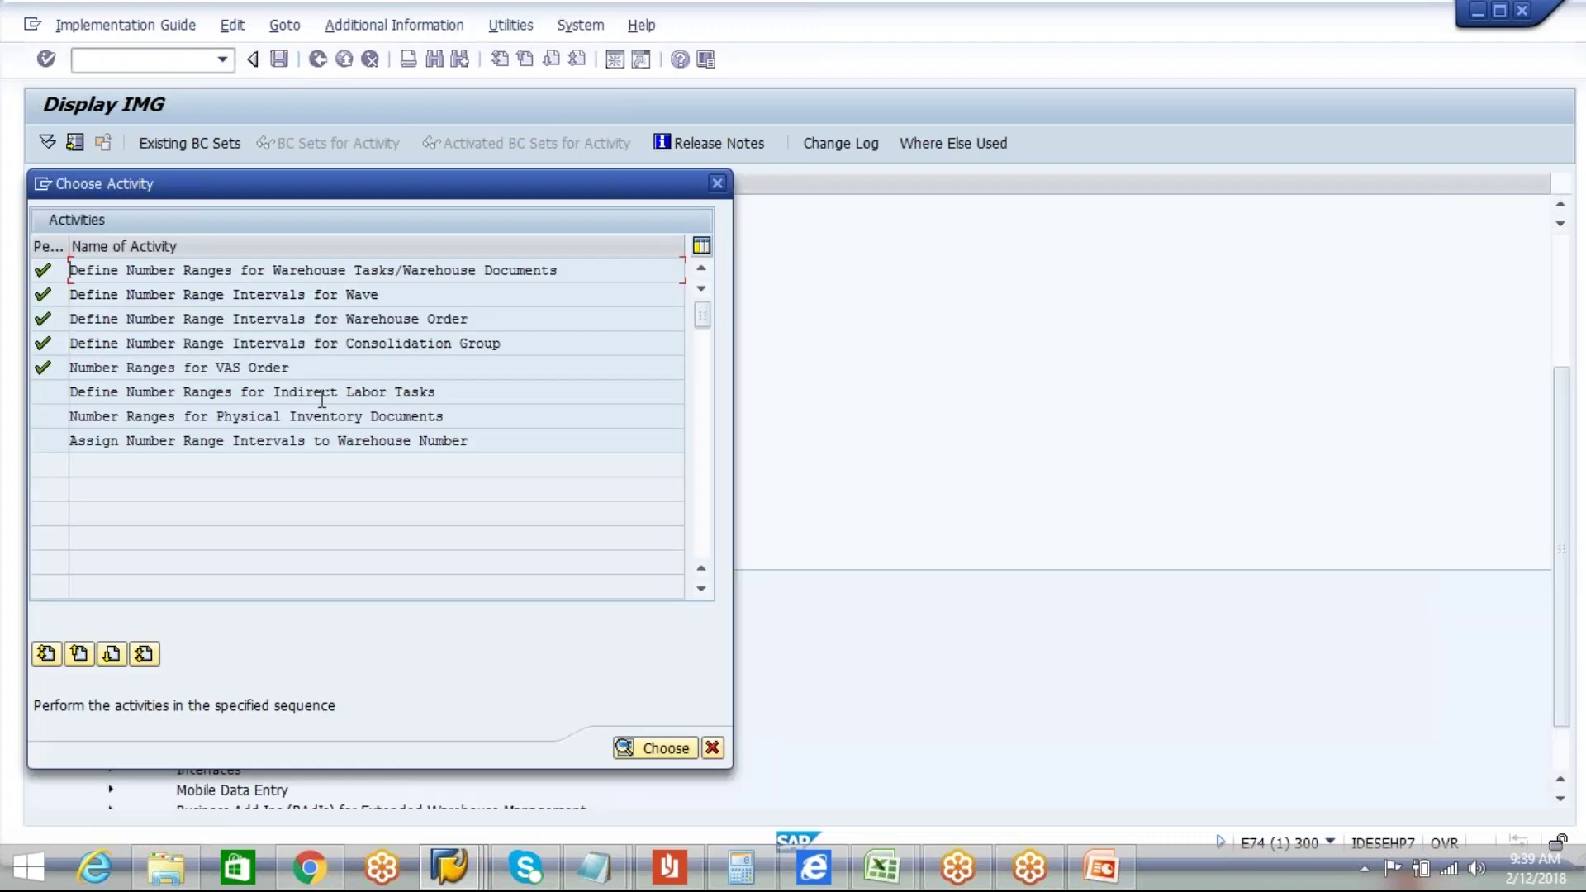
pyautogui.doubleClick(310, 392)
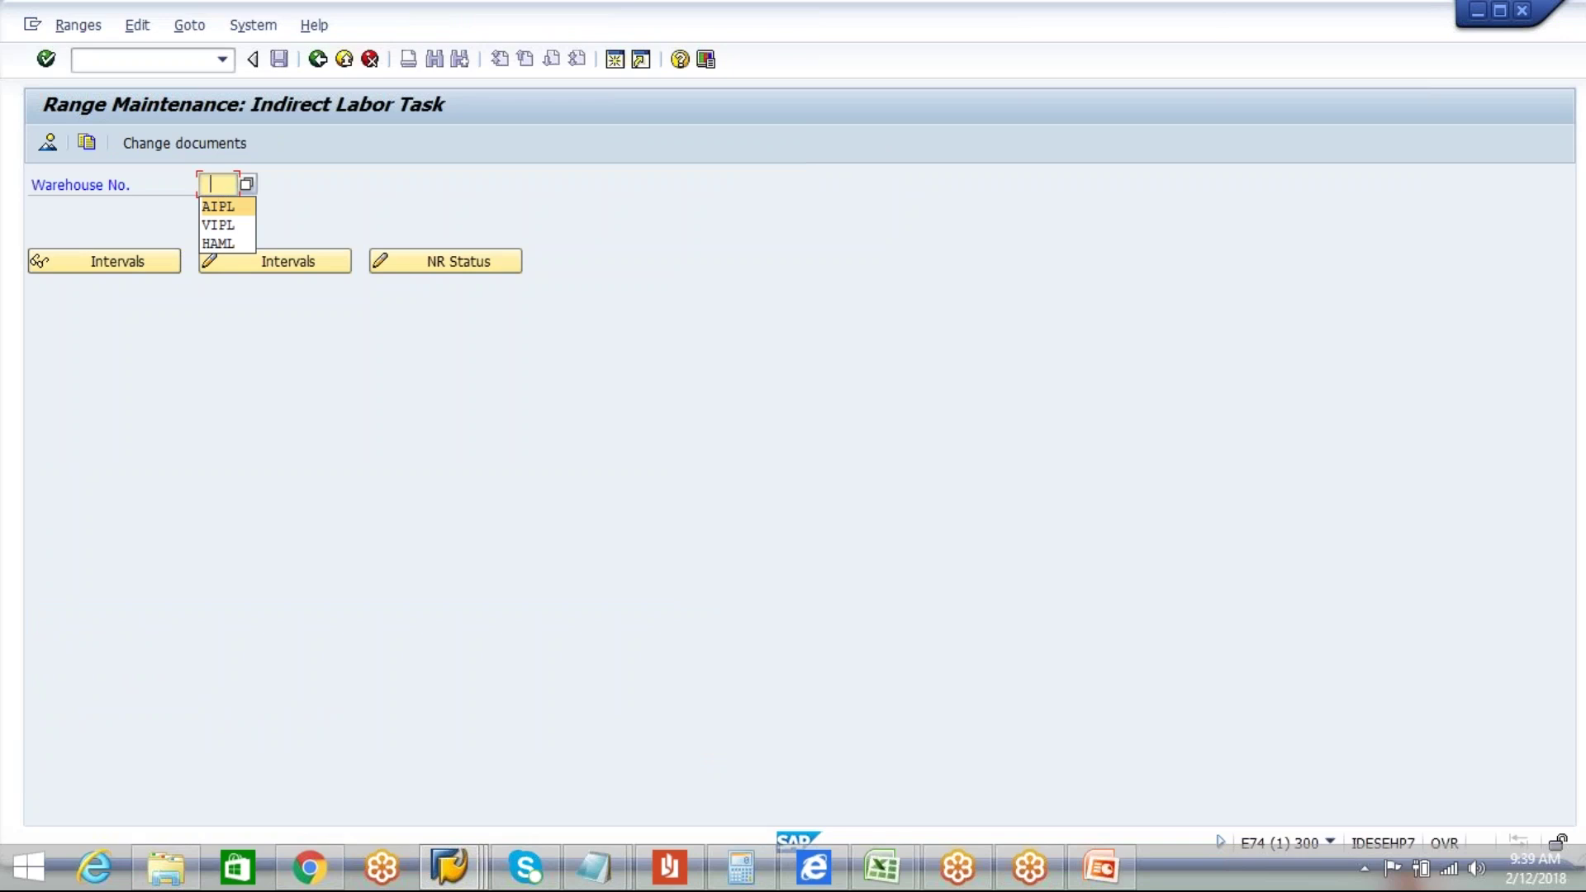
pyautogui.click(218, 207)
pyautogui.click(273, 263)
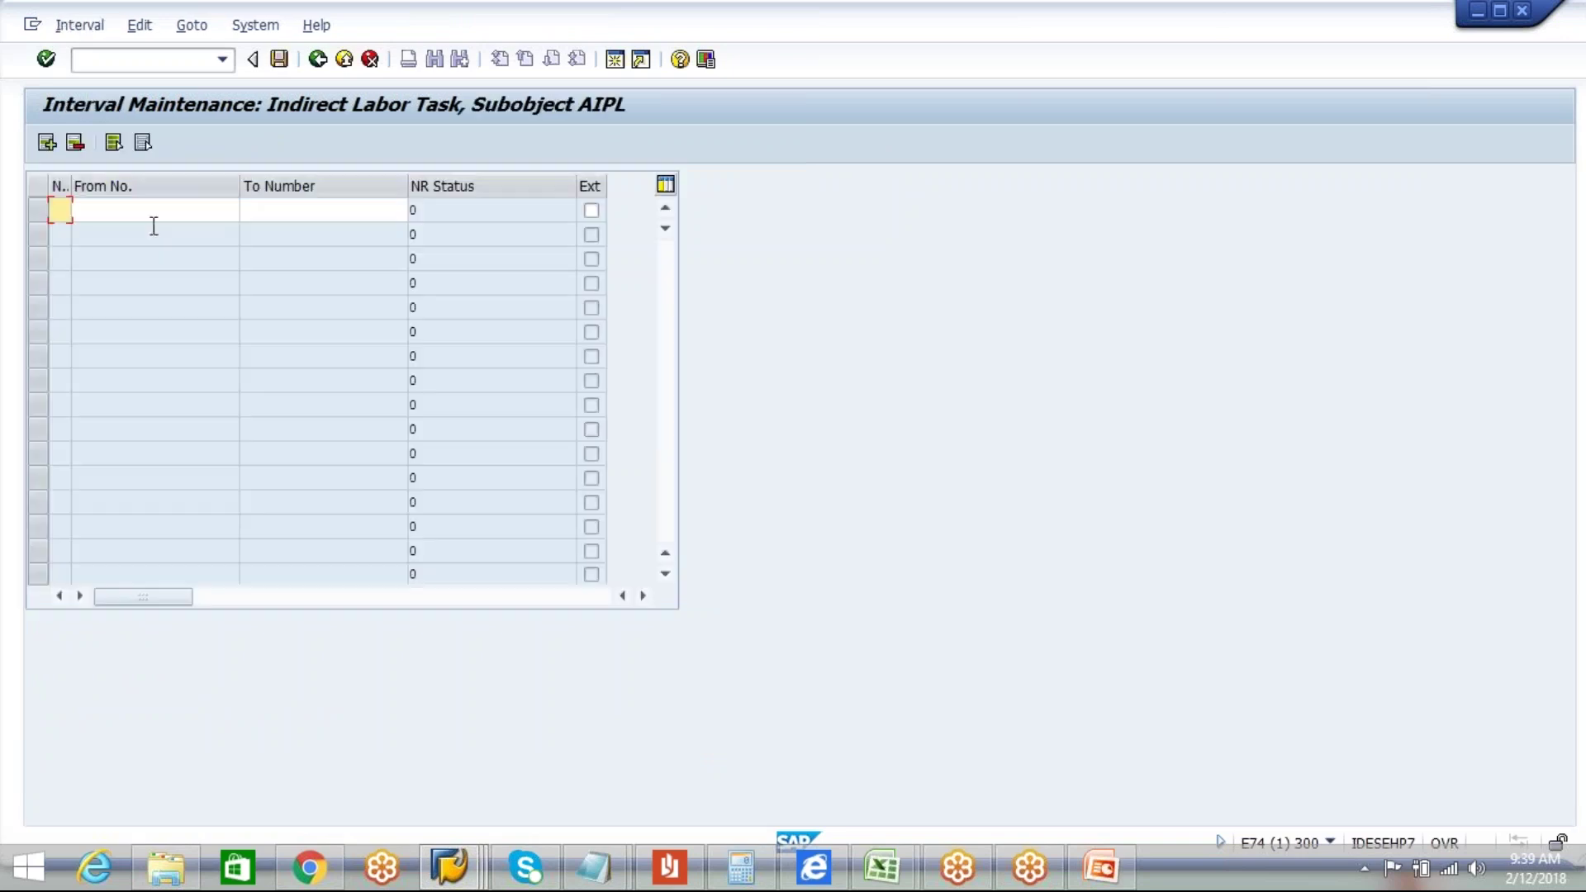
# Step: Enter Indirect Labor Task number range interval 07 from 700 to 799, save it with the transport notice acknowledged, and leave the interval table
pyautogui.write('07')
pyautogui.press('Tab')
pyautogui.write('700')
pyautogui.press('Tab')
pyautogui.write('7')
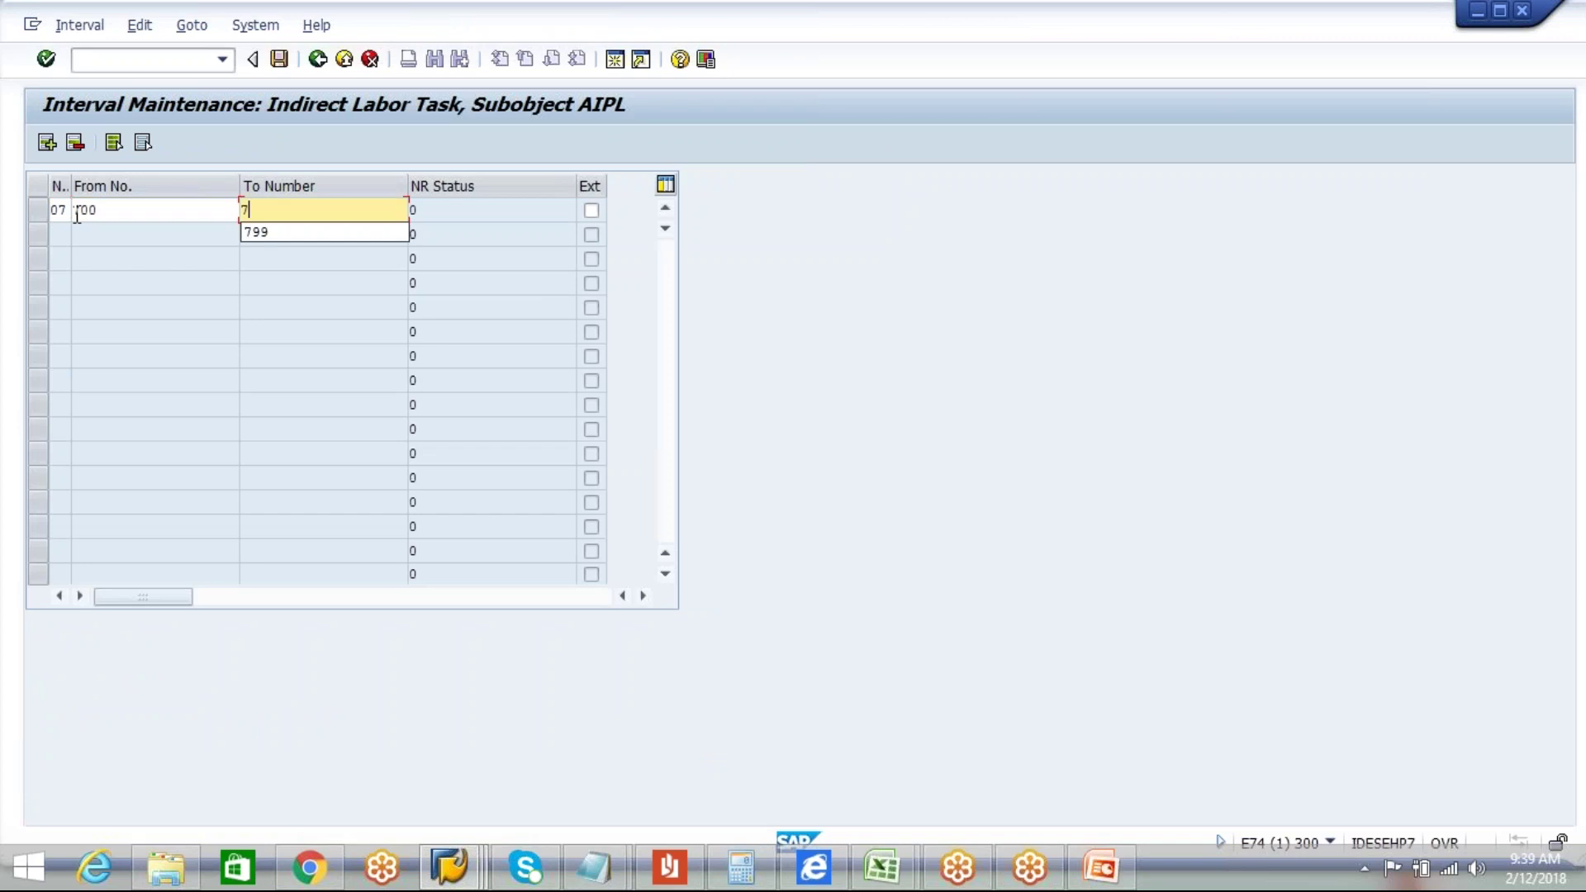
pyautogui.write('99')
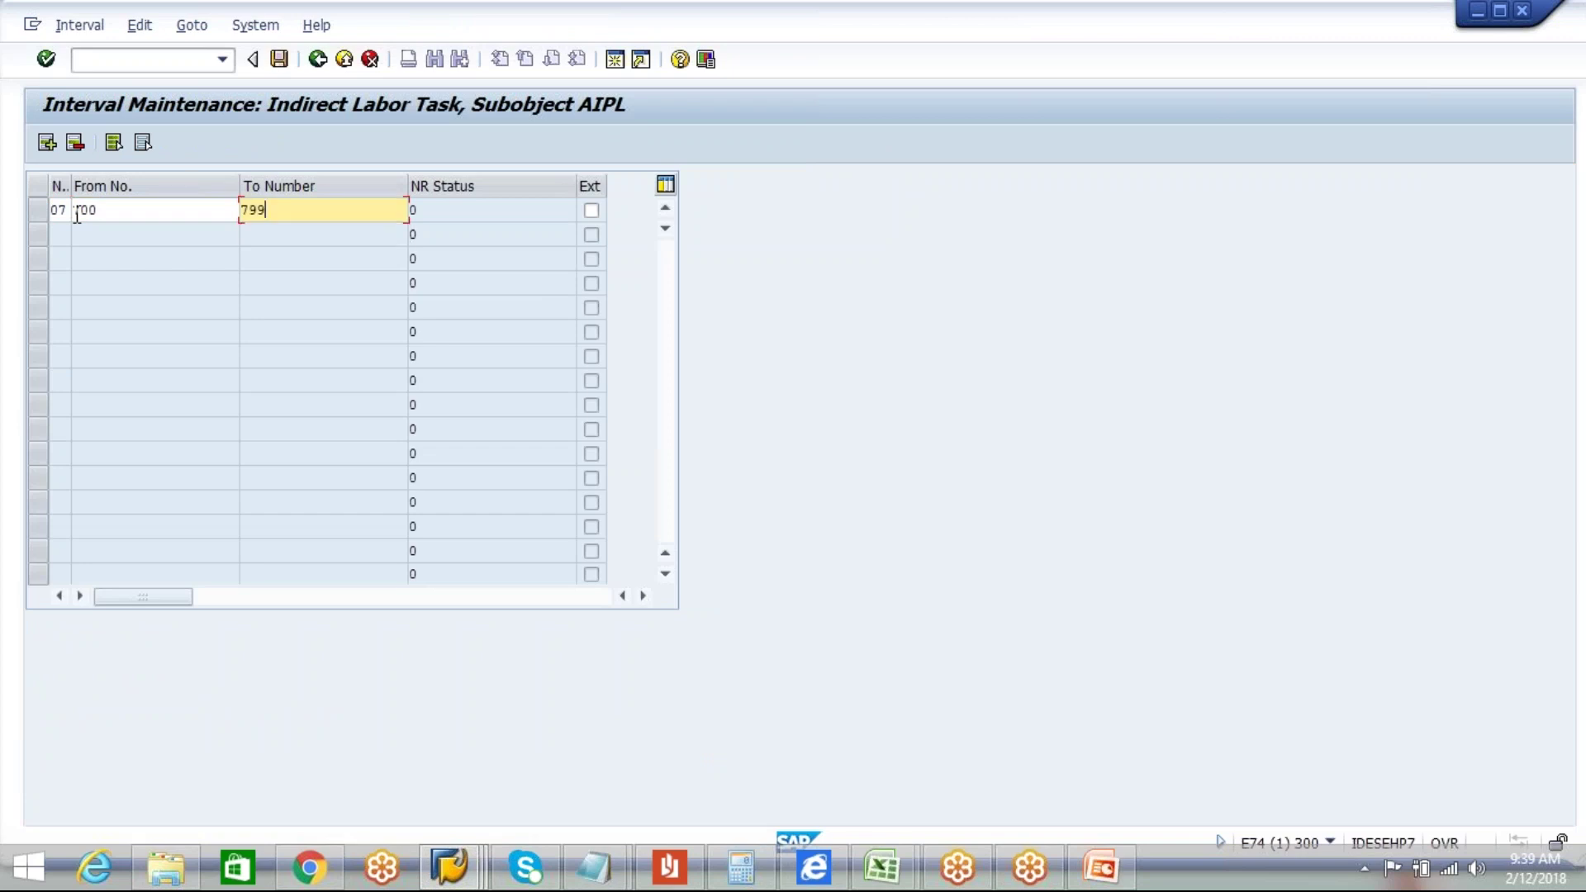
pyautogui.click(281, 59)
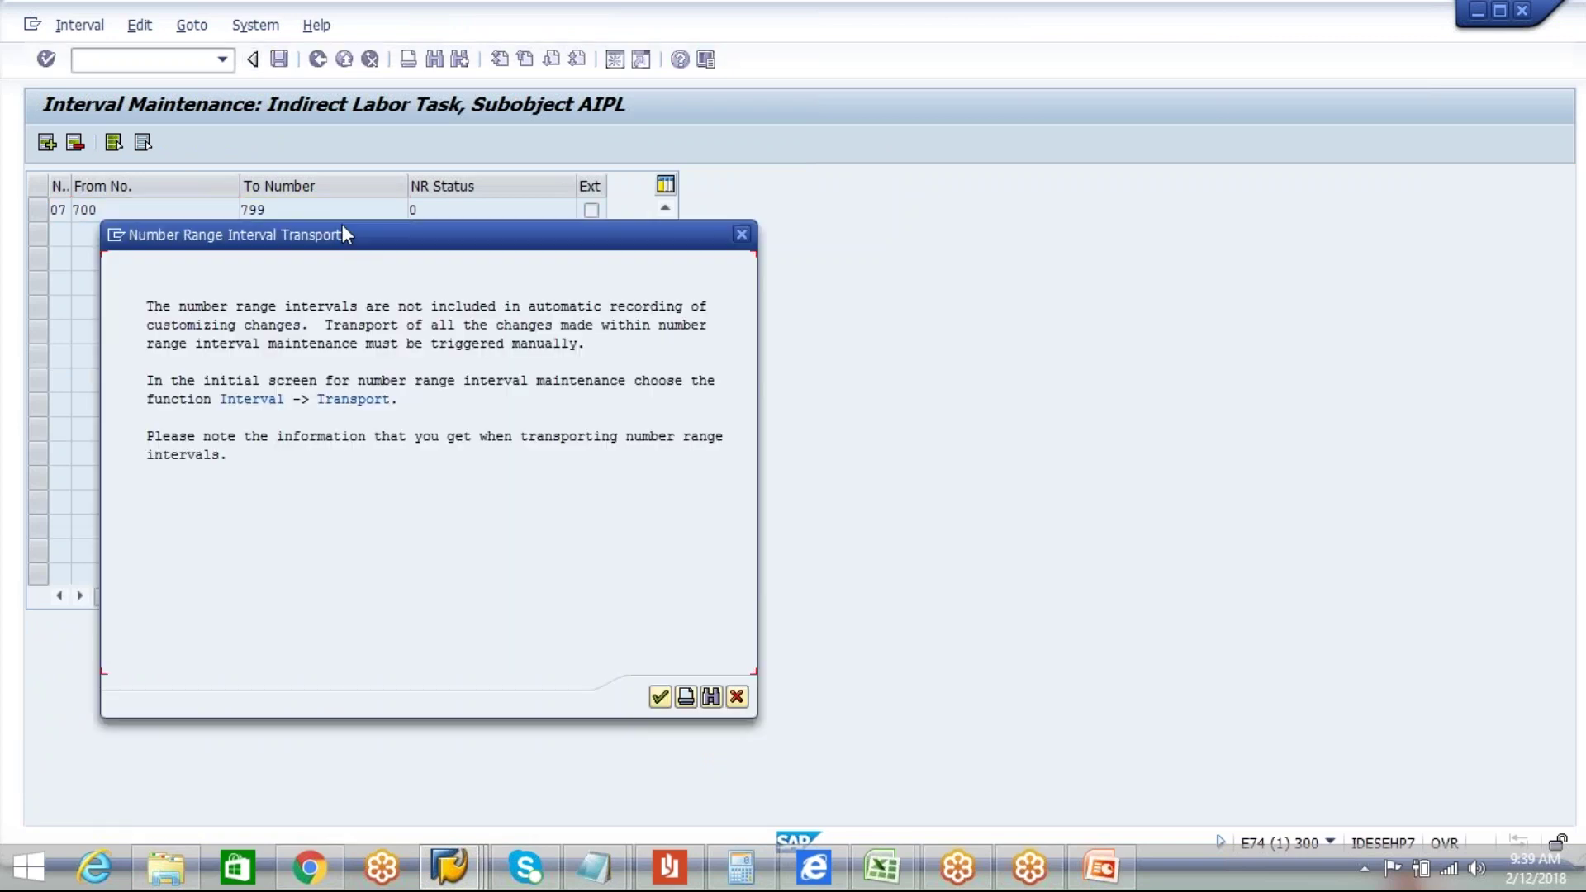
pyautogui.click(663, 703)
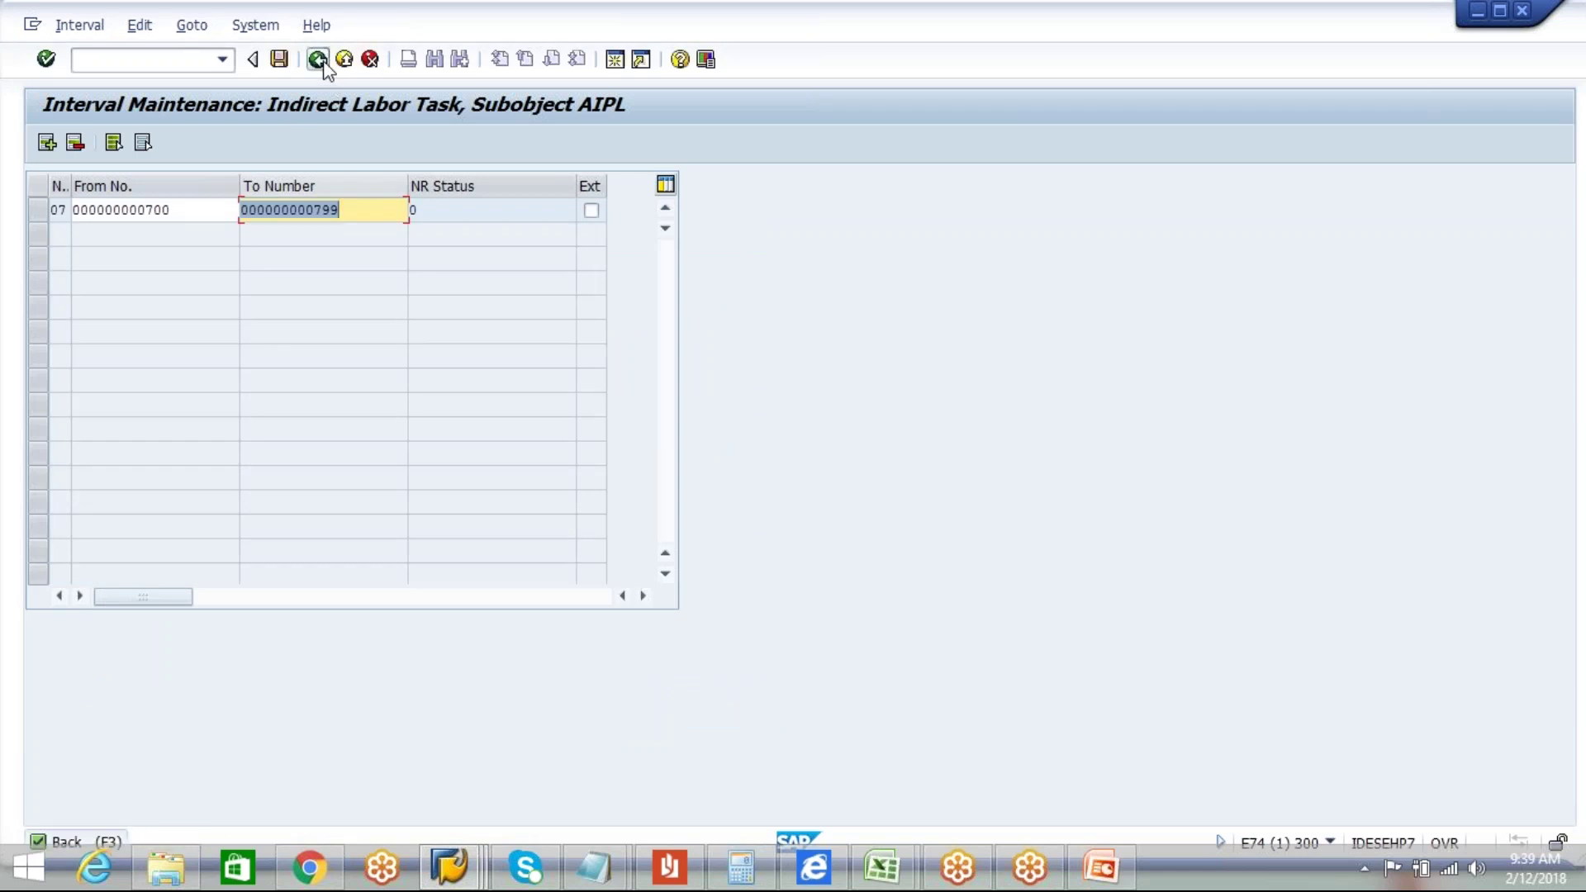
pyautogui.click(322, 63)
# Step: Return to the activity list and open the Physical Inventory Document number range intervals of warehouse AIPL for editing
pyautogui.hotkey('alt', 'Tab')
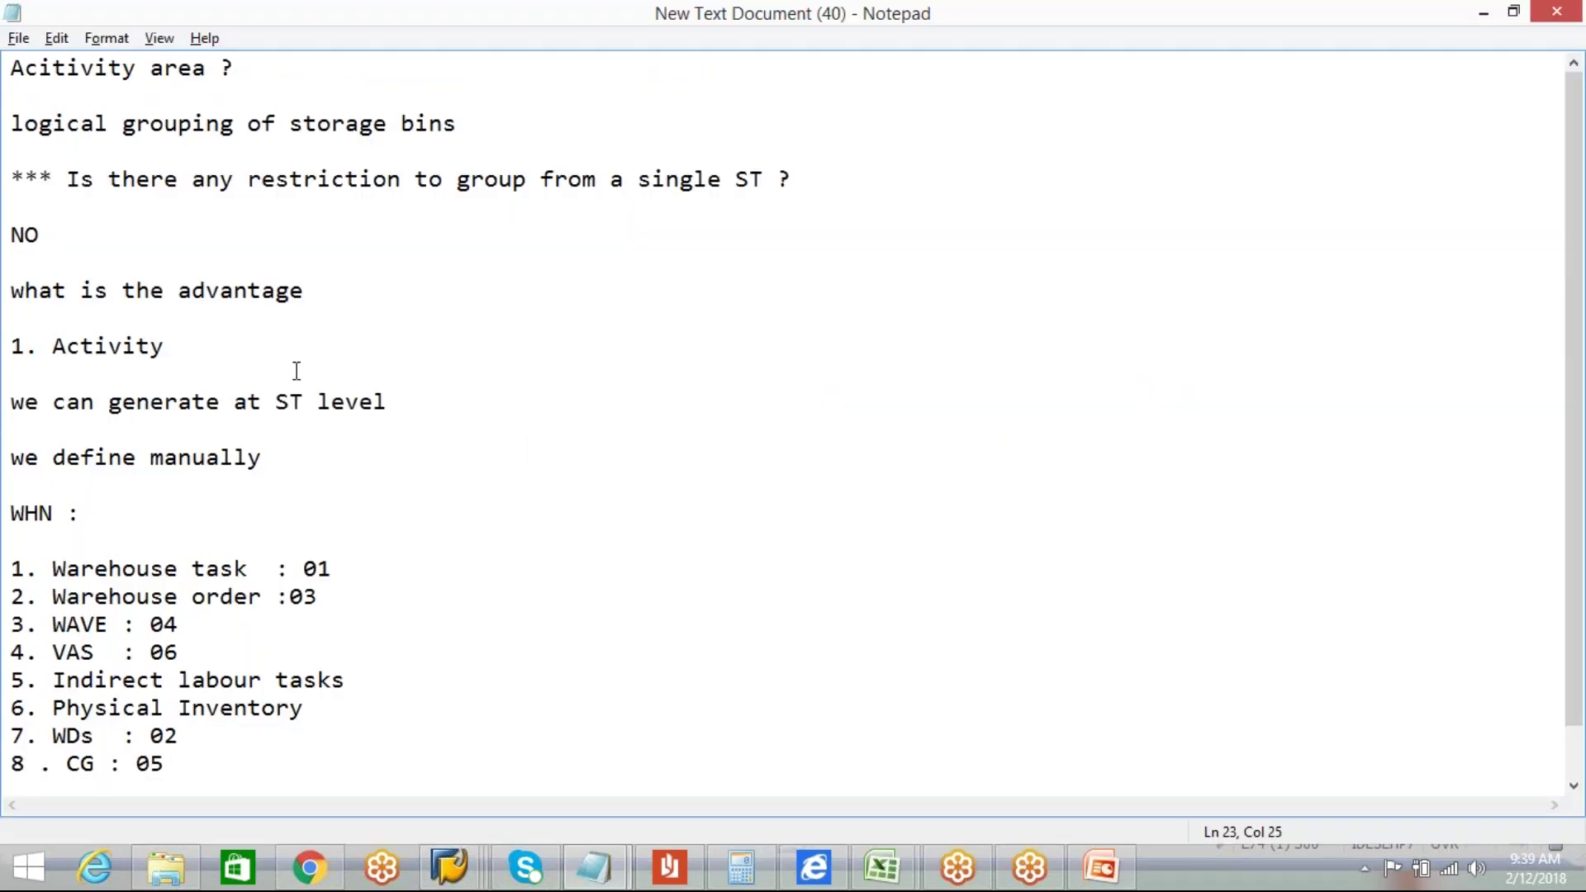
pyautogui.hotkey('alt', 'Tab')
pyautogui.click(319, 66)
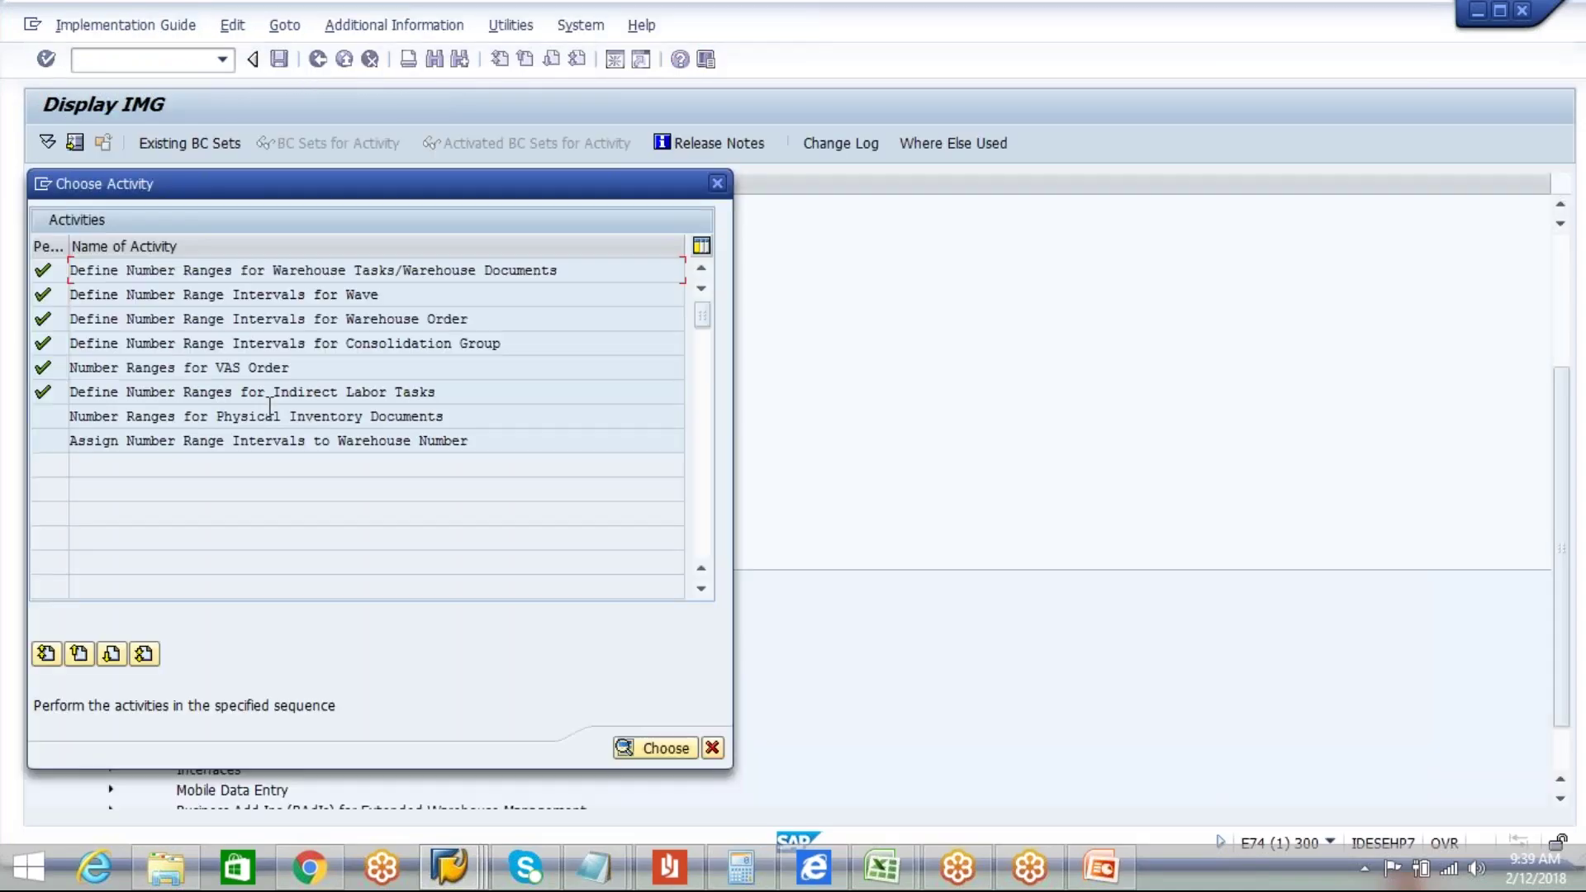
pyautogui.doubleClick(322, 415)
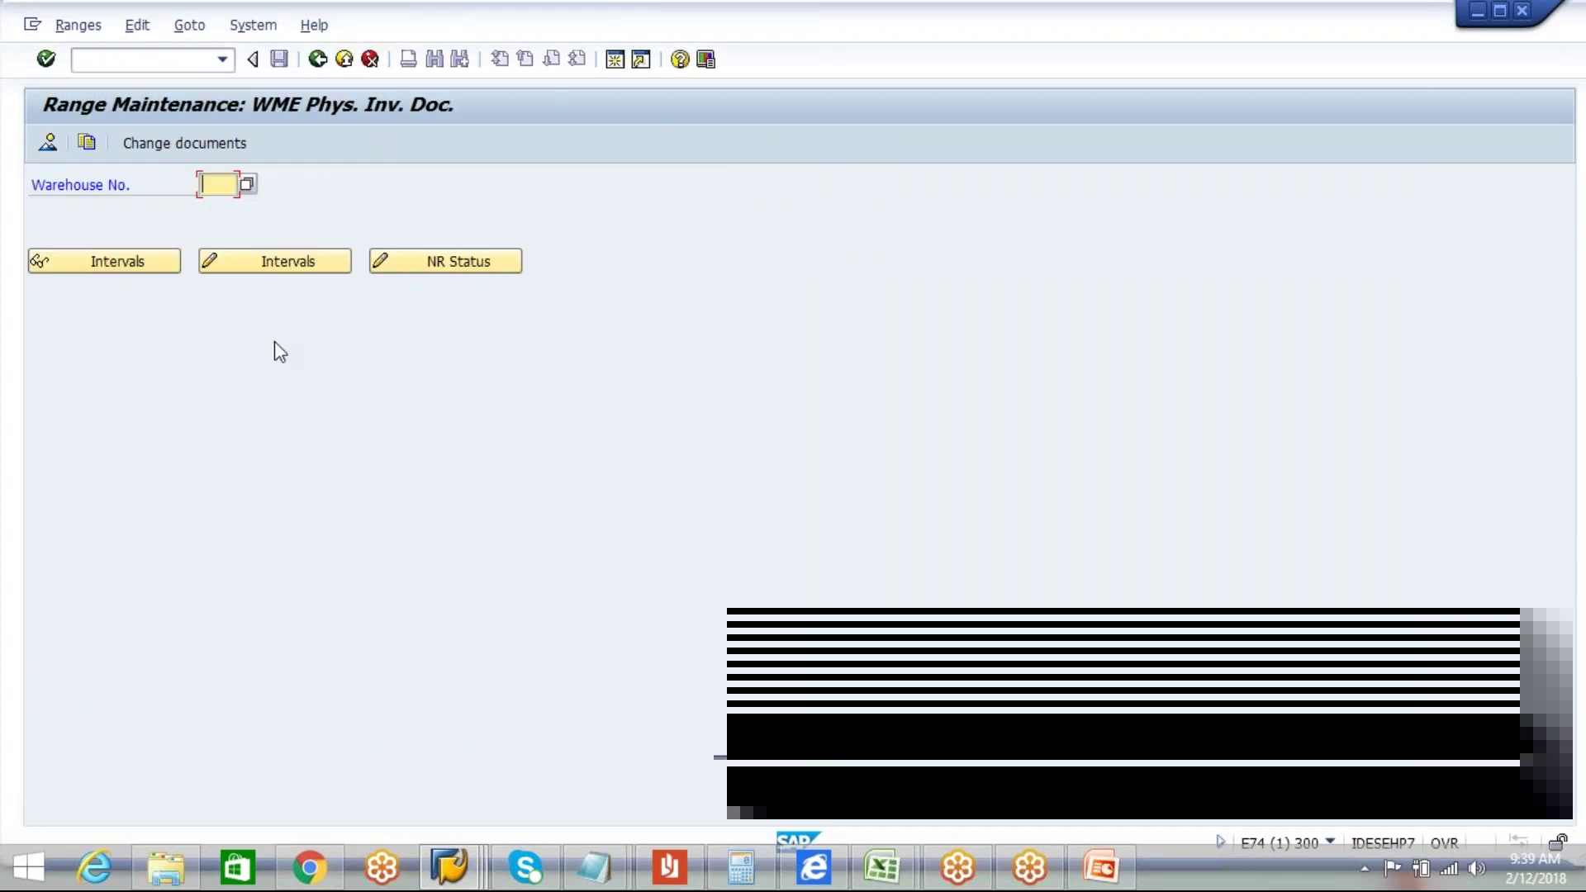
pyautogui.write('AIPL')
pyautogui.click(241, 259)
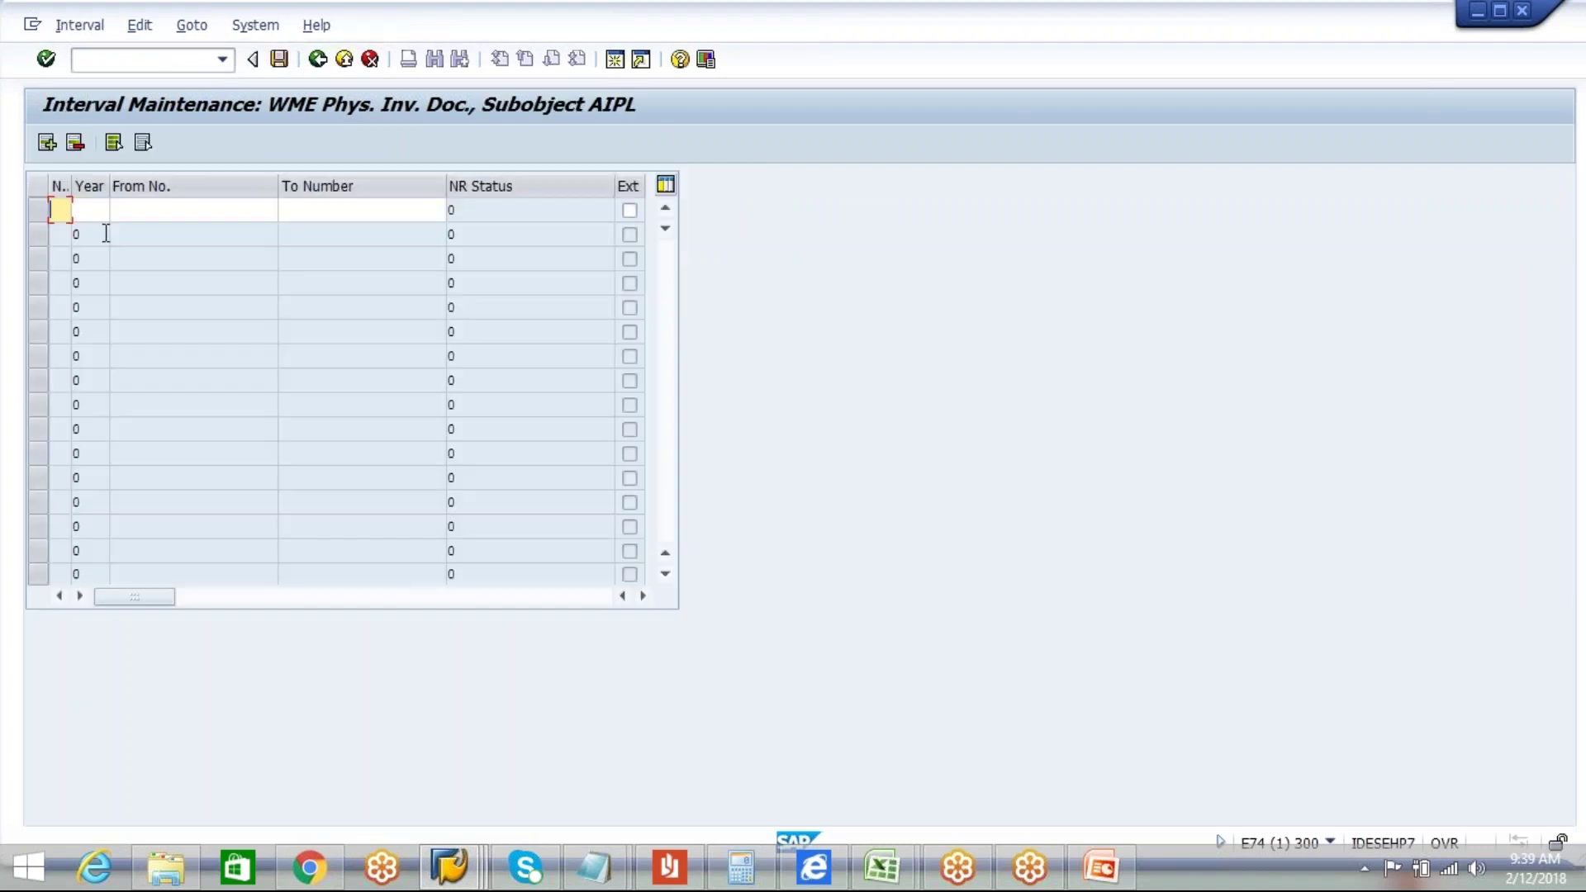
# Step: Enter physical inventory number range interval 08 for year 2018 from 800 to 899 and save it, acknowledging the transport notice
pyautogui.write('08')
pyautogui.click(100, 213)
pyautogui.write('2018')
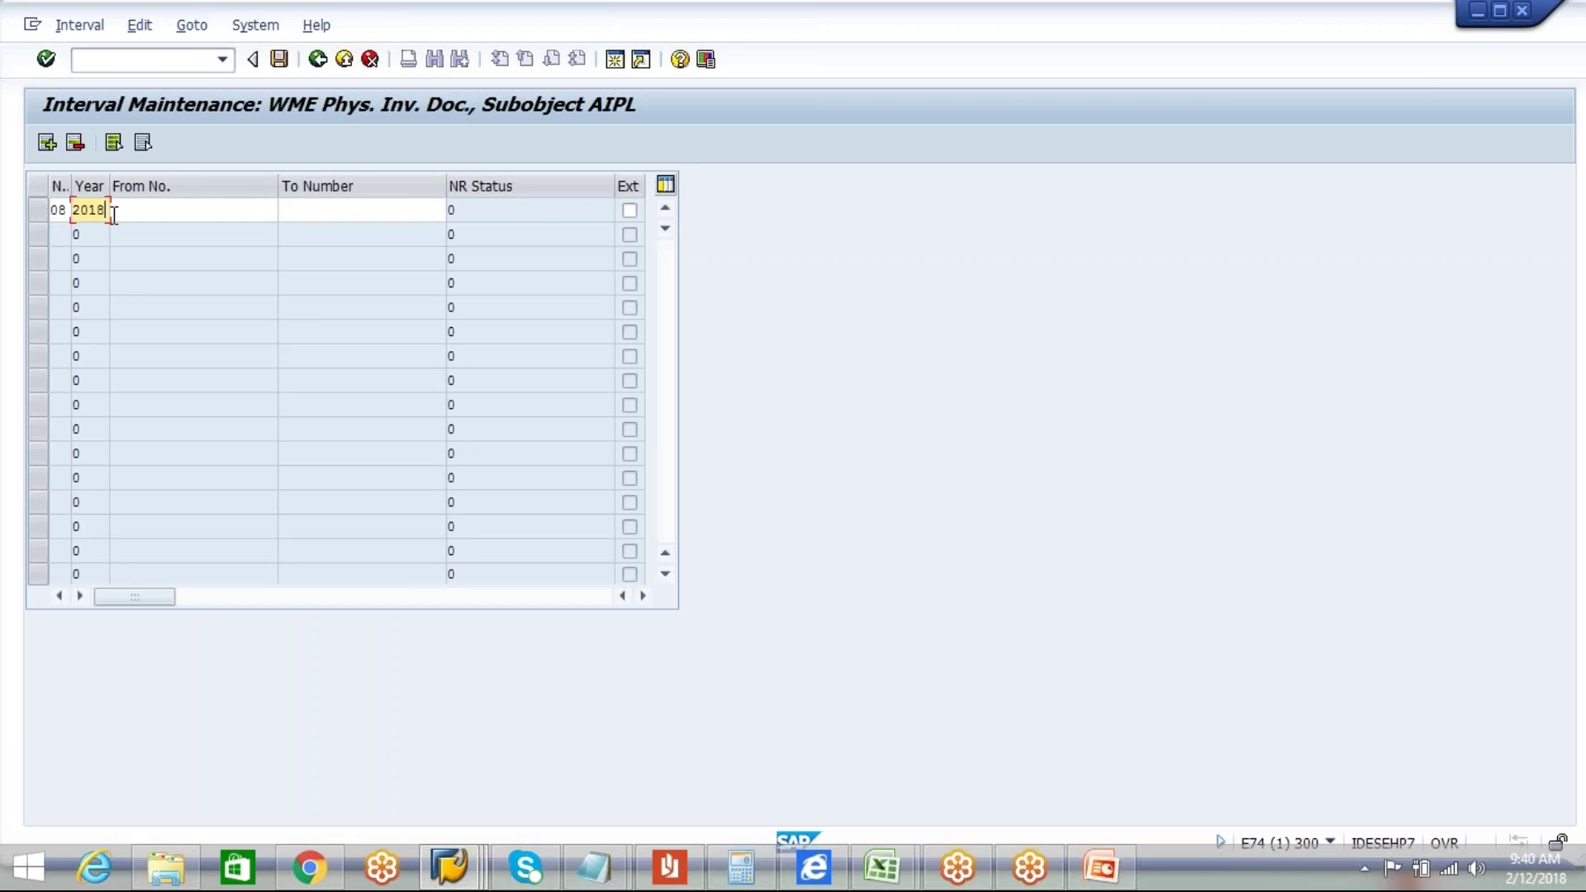
pyautogui.click(154, 205)
pyautogui.write('800')
pyautogui.click(328, 209)
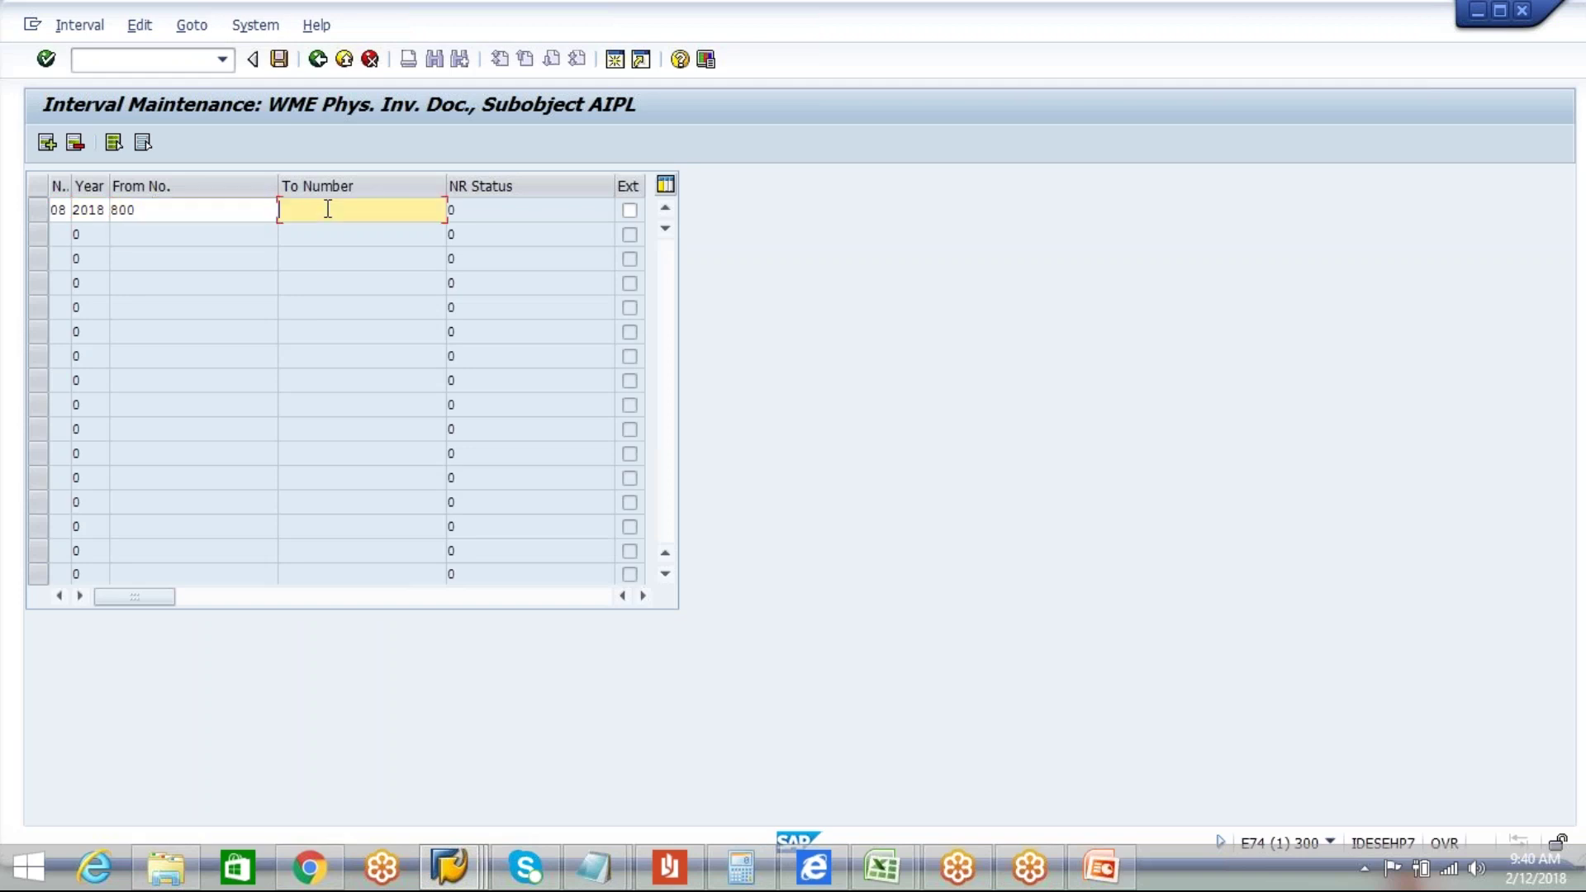
pyautogui.write('899')
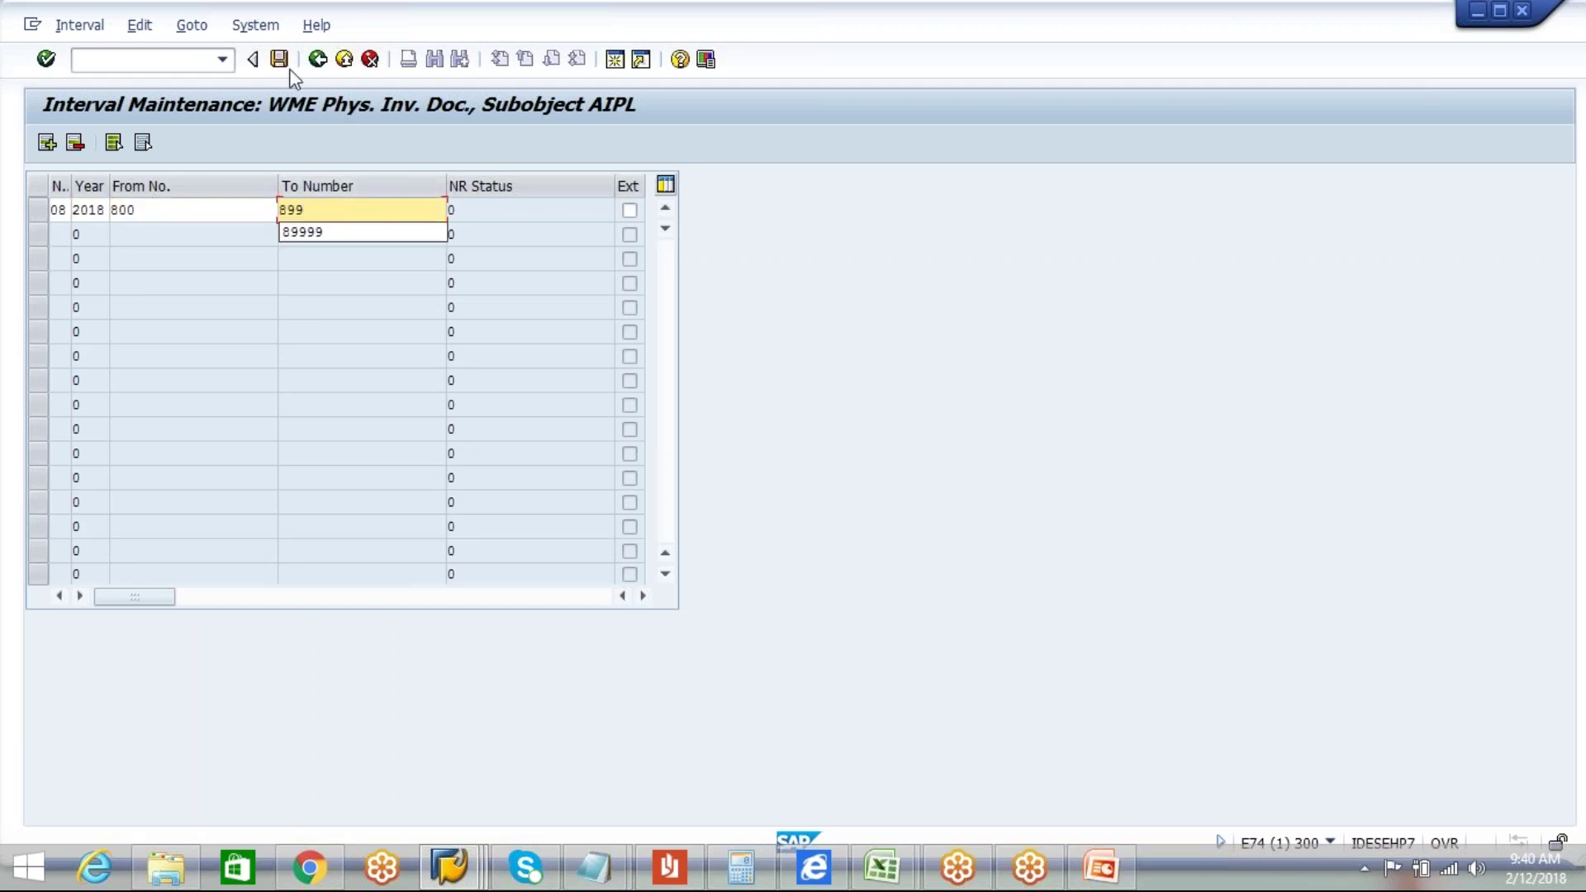
pyautogui.click(287, 65)
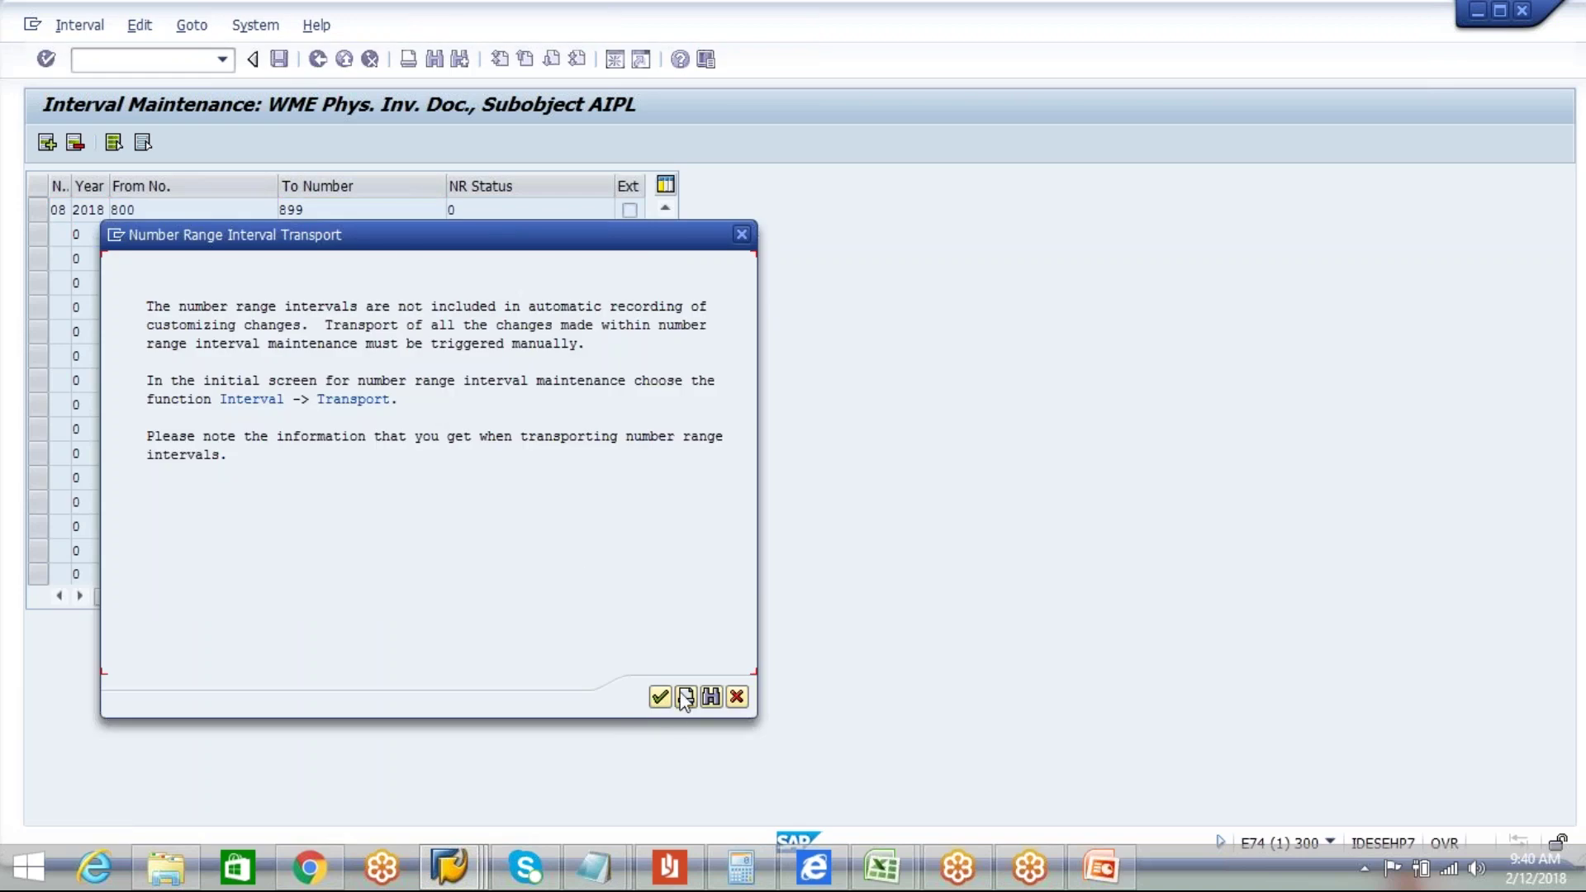
pyautogui.click(669, 704)
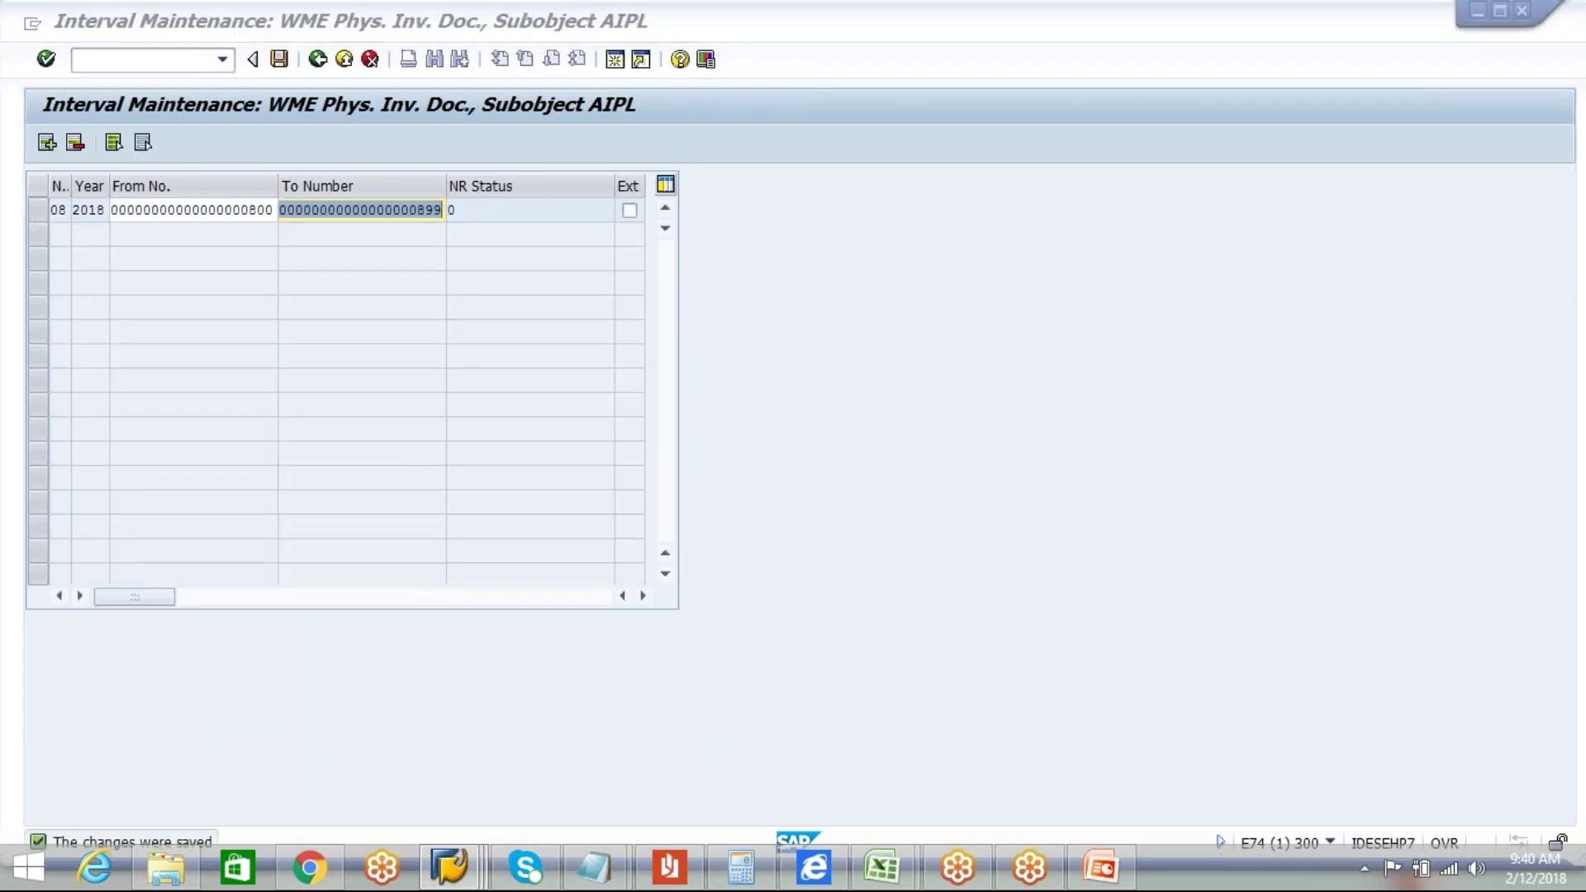
# Step: Switch to the Notepad list and enter 07 for Indirect labour tasks and 08 for Physical Inventory
pyautogui.hotkey('alt', 'Tab')
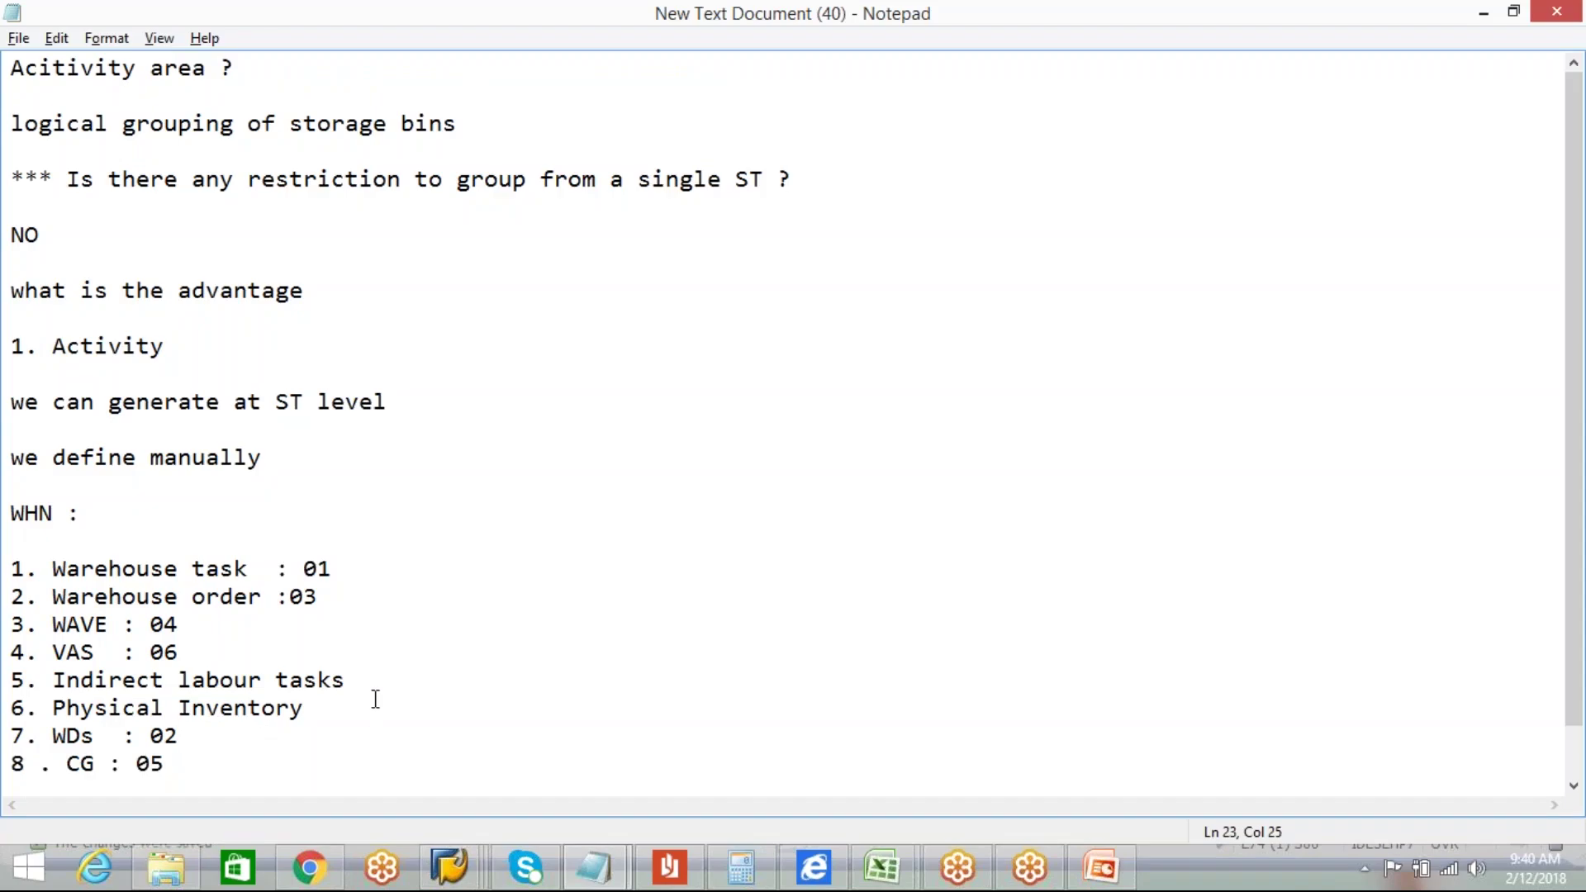
pyautogui.write(': 07')
pyautogui.press('Down')
pyautogui.write(': 08')
# Step: Return to the activity list in SAP and open the assignment of number range intervals to warehouse numbers
pyautogui.hotkey('alt', 'Tab')
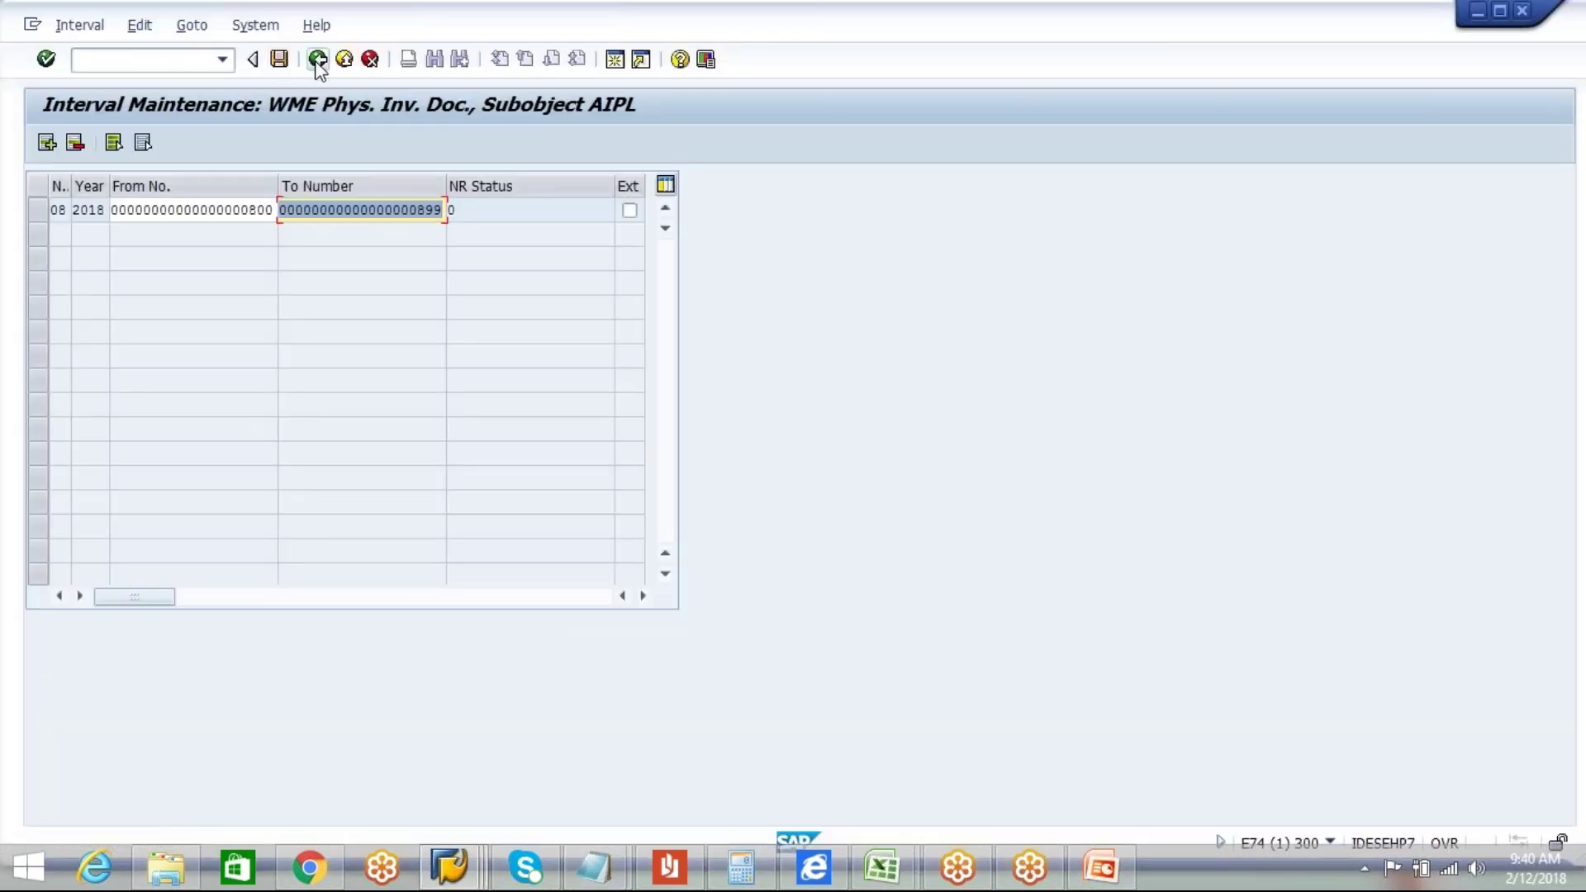
pyautogui.click(317, 60)
pyautogui.click(317, 60)
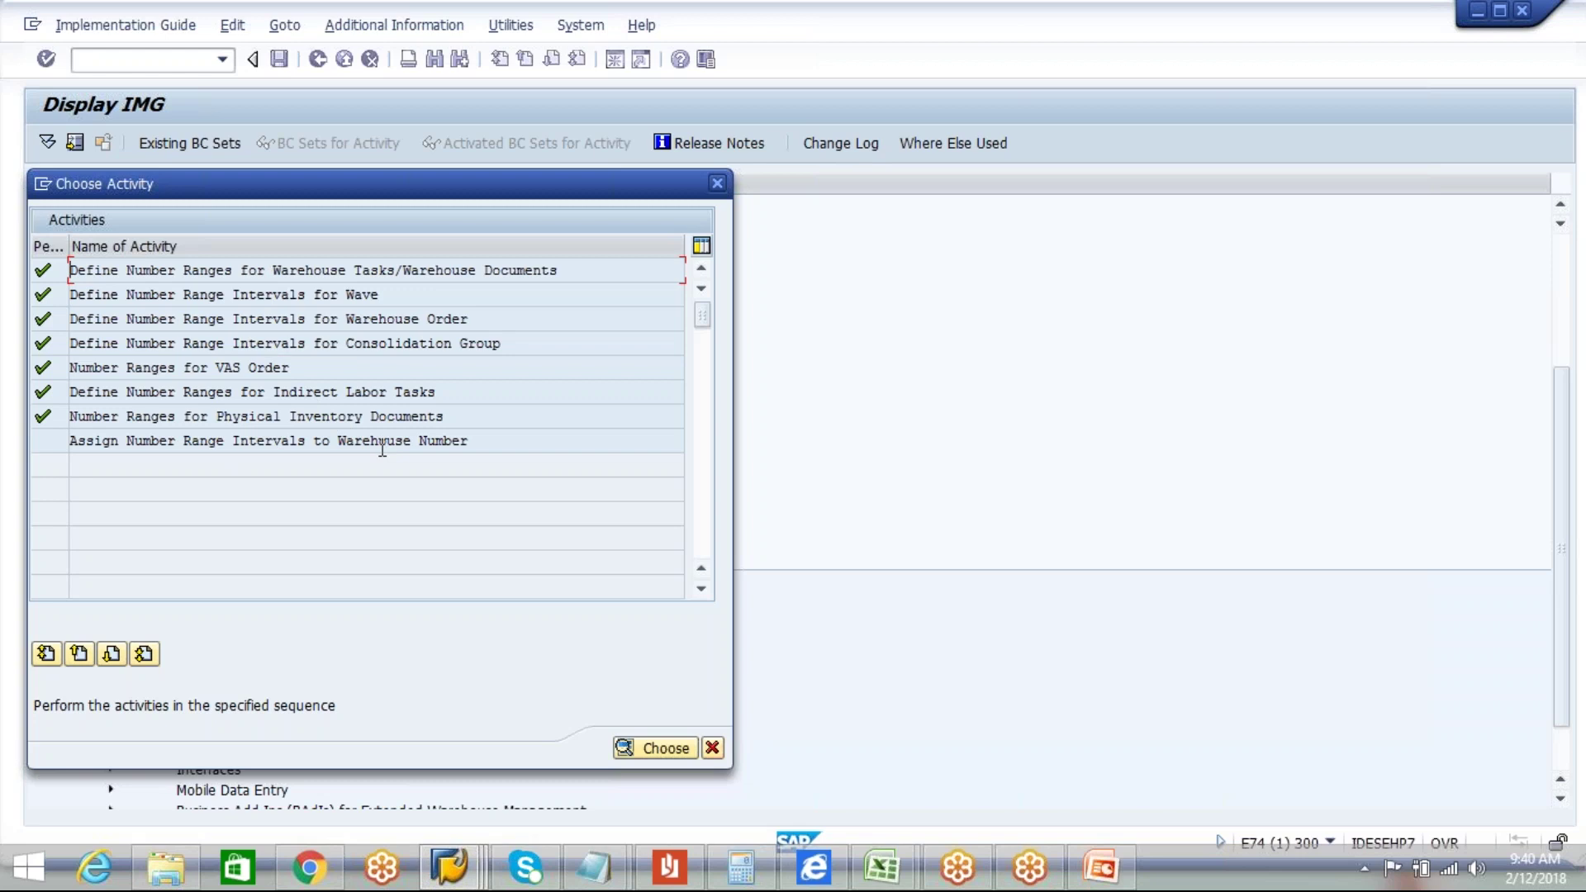
pyautogui.doubleClick(248, 441)
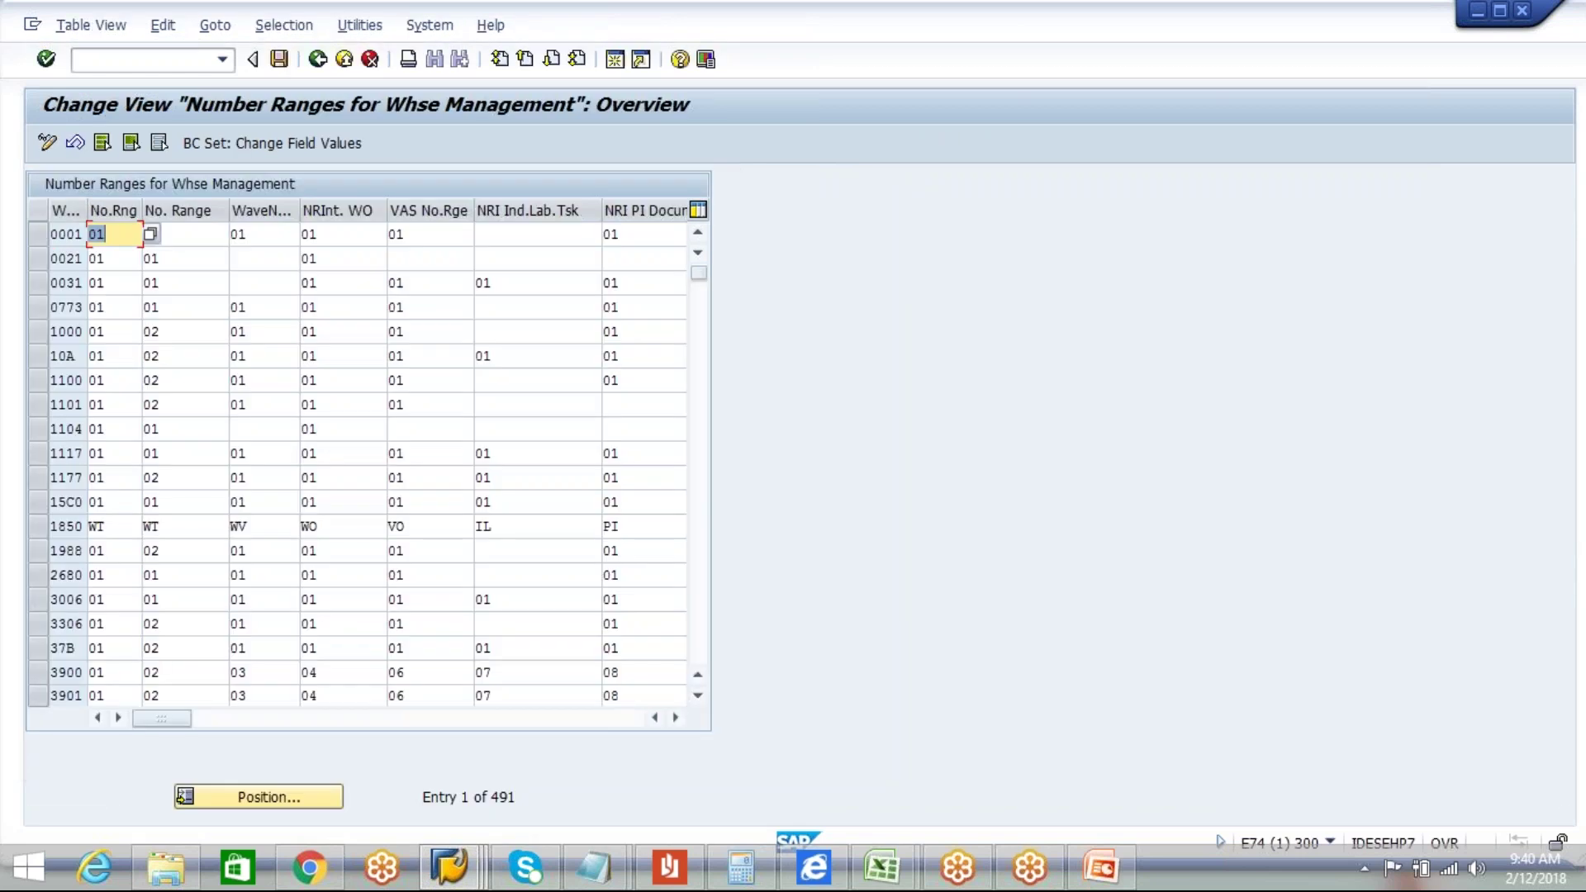
# Step: Filter the warehouse number range assignments by contents to show only Warehouse Number AIPL
pyautogui.click(306, 28)
pyautogui.click(310, 54)
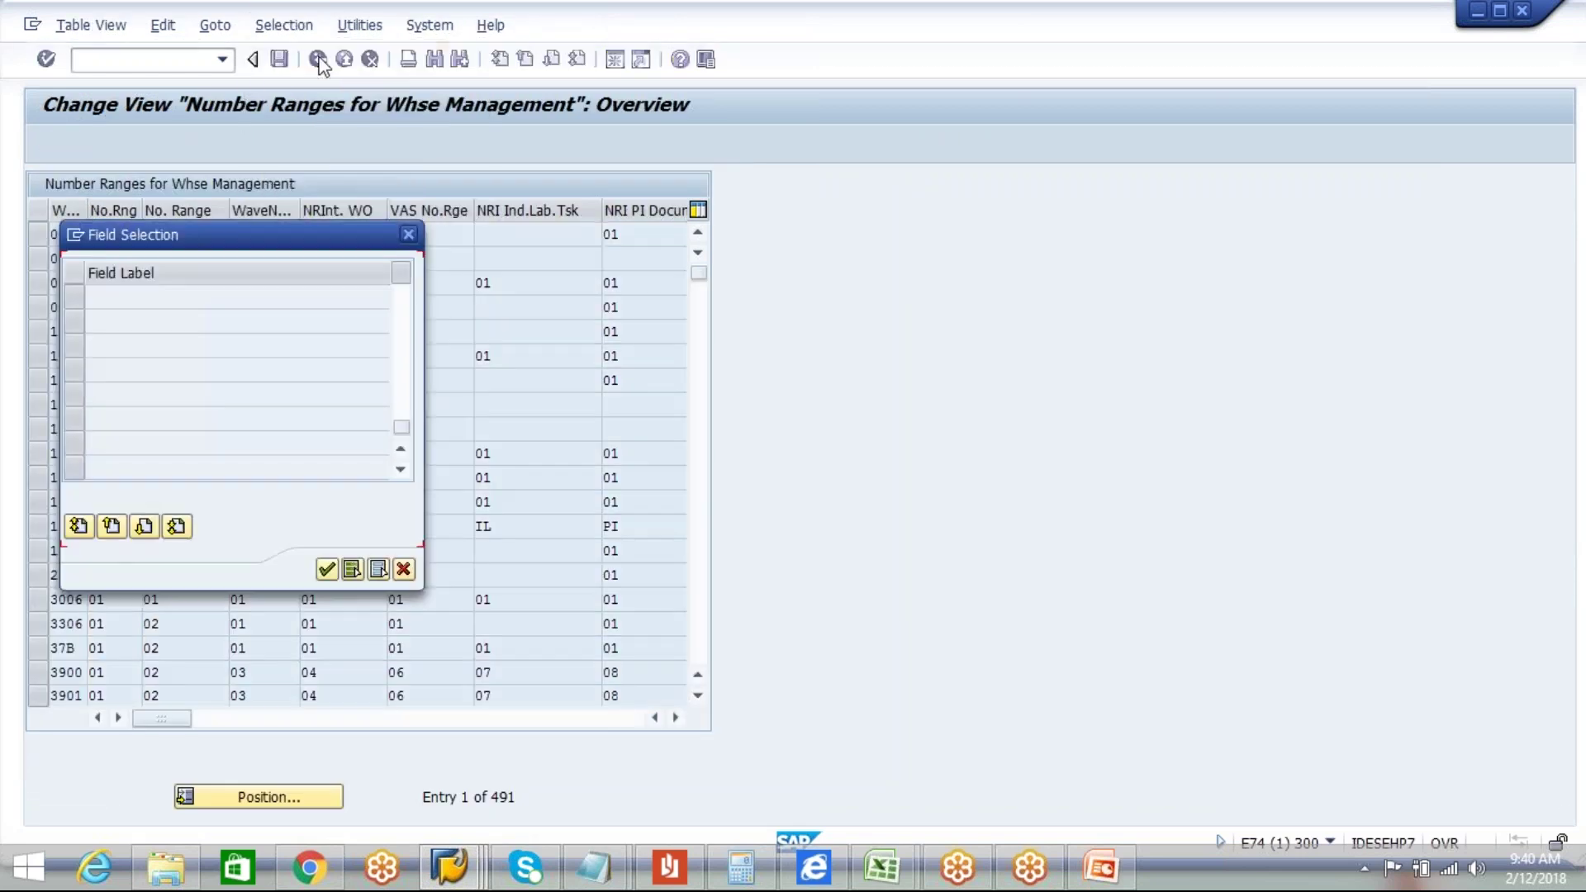
pyautogui.click(401, 449)
pyautogui.click(78, 321)
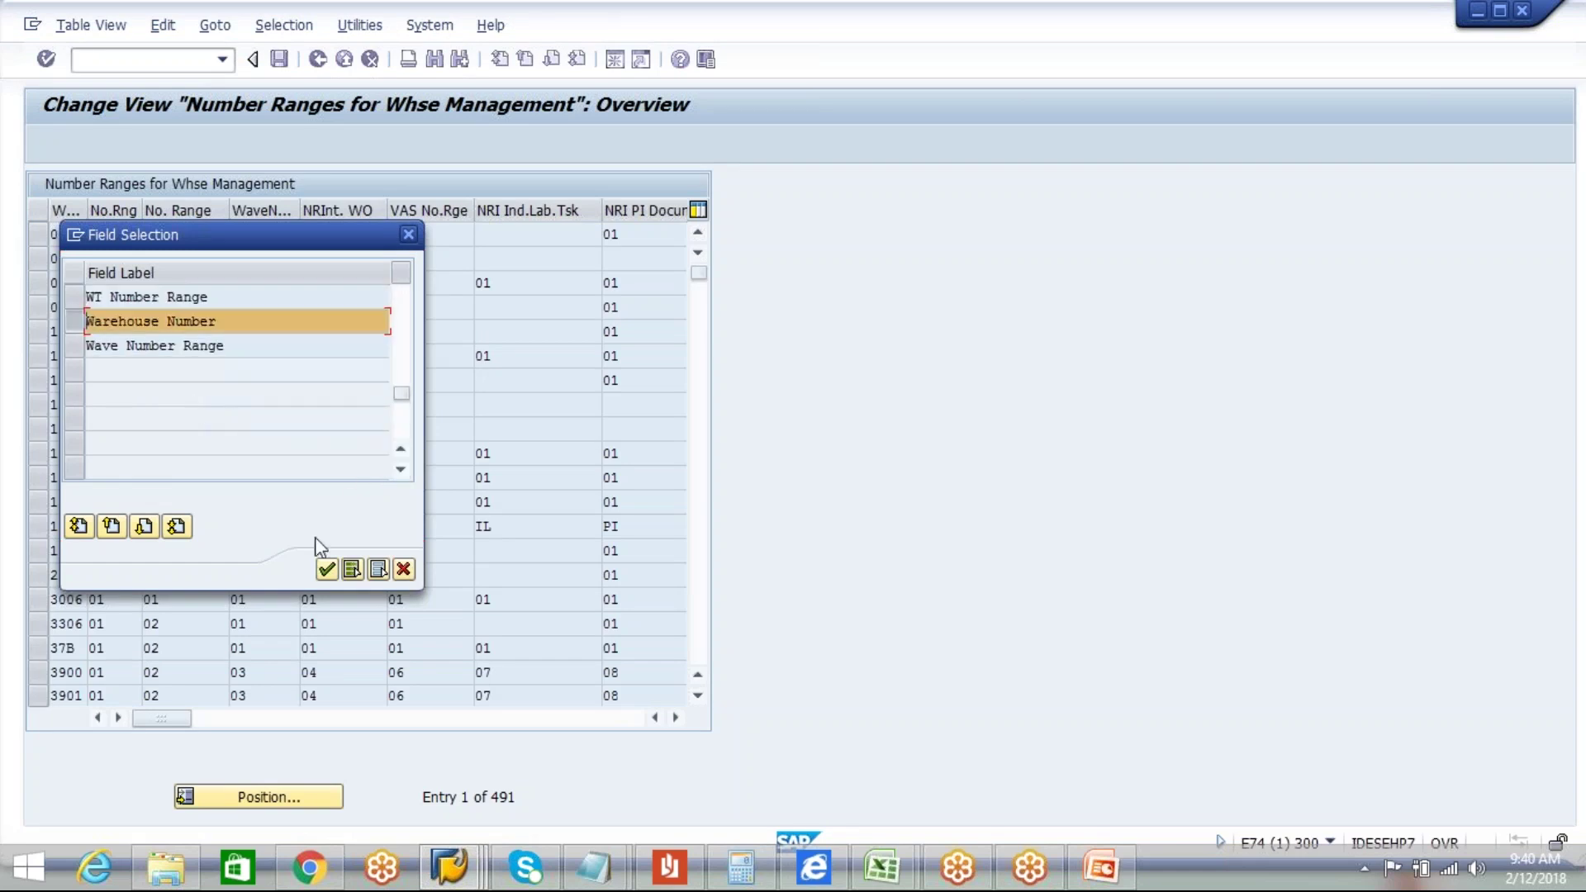
pyautogui.click(327, 570)
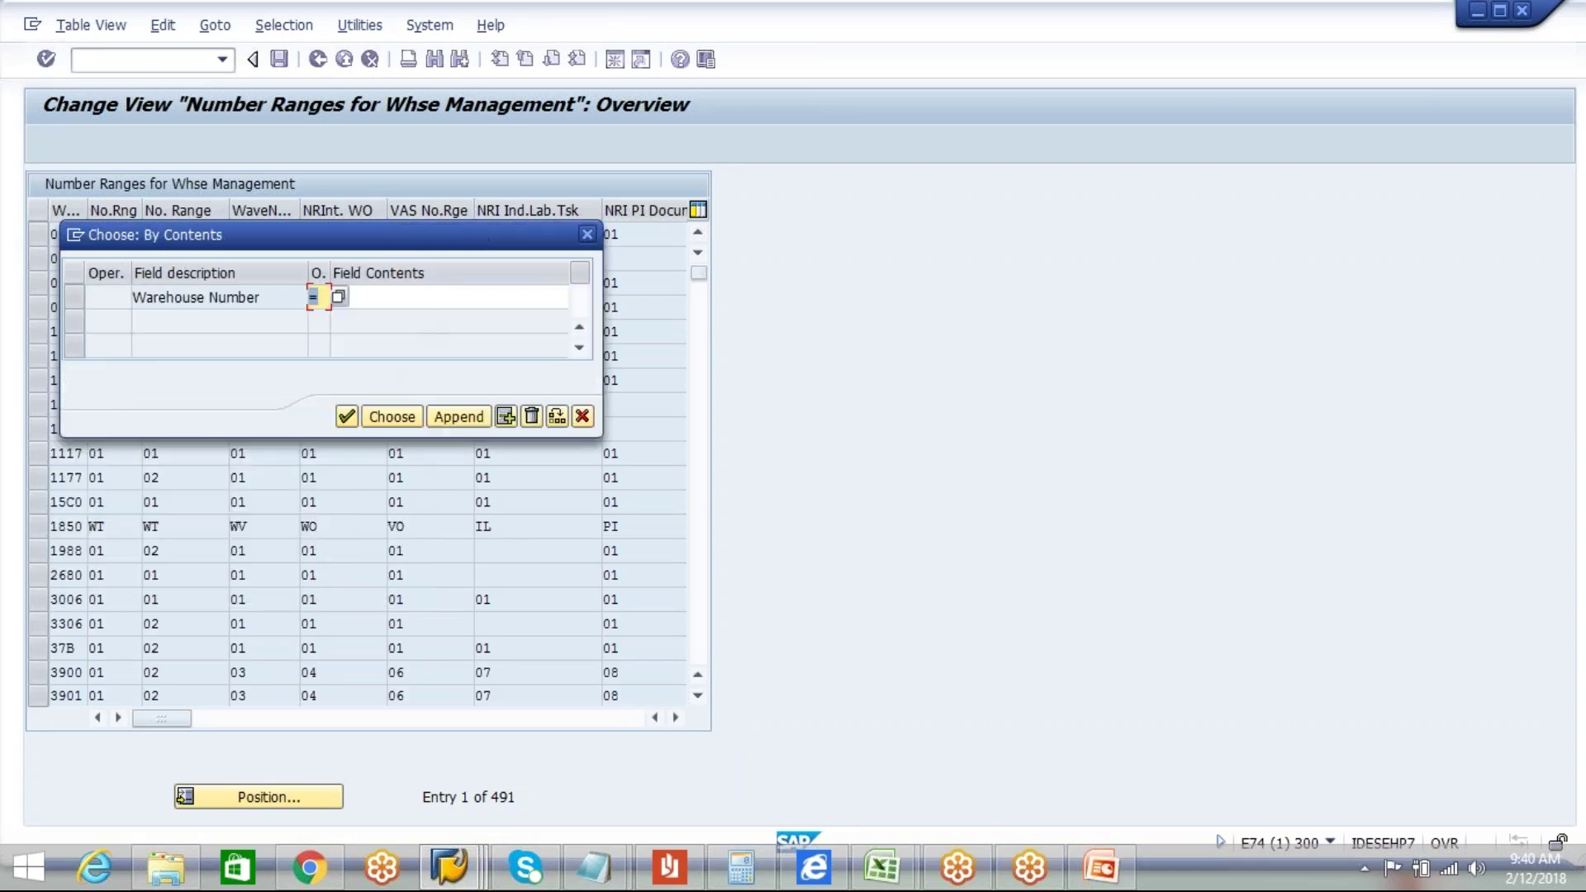
pyautogui.click(420, 299)
pyautogui.write('AIP')
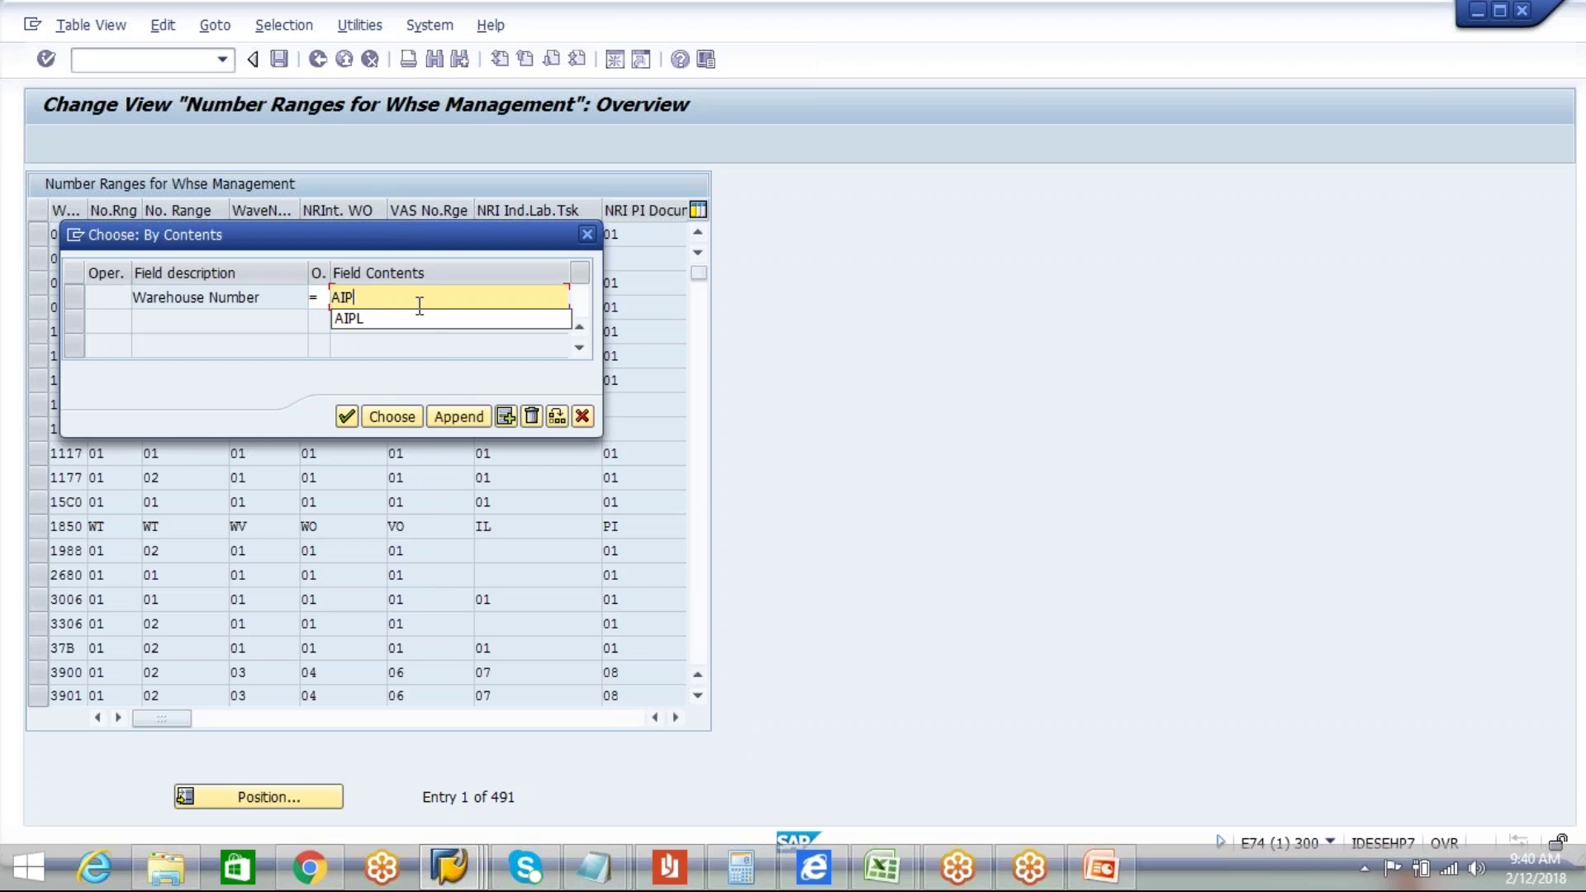
pyautogui.write('P')
pyautogui.press('BackSpace')
pyautogui.write('L')
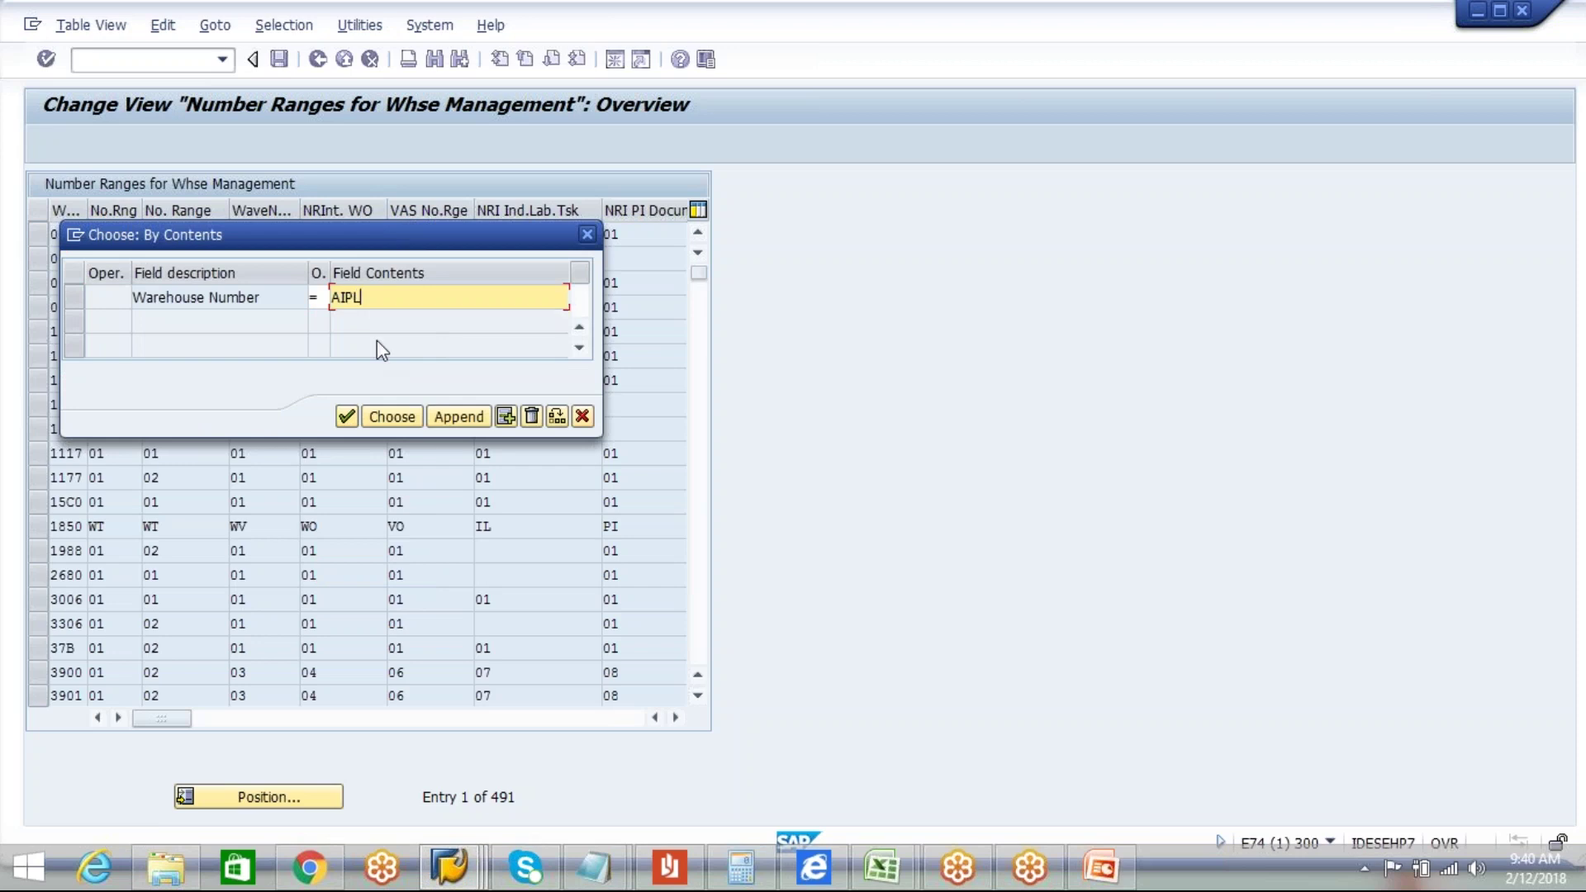
pyautogui.click(354, 417)
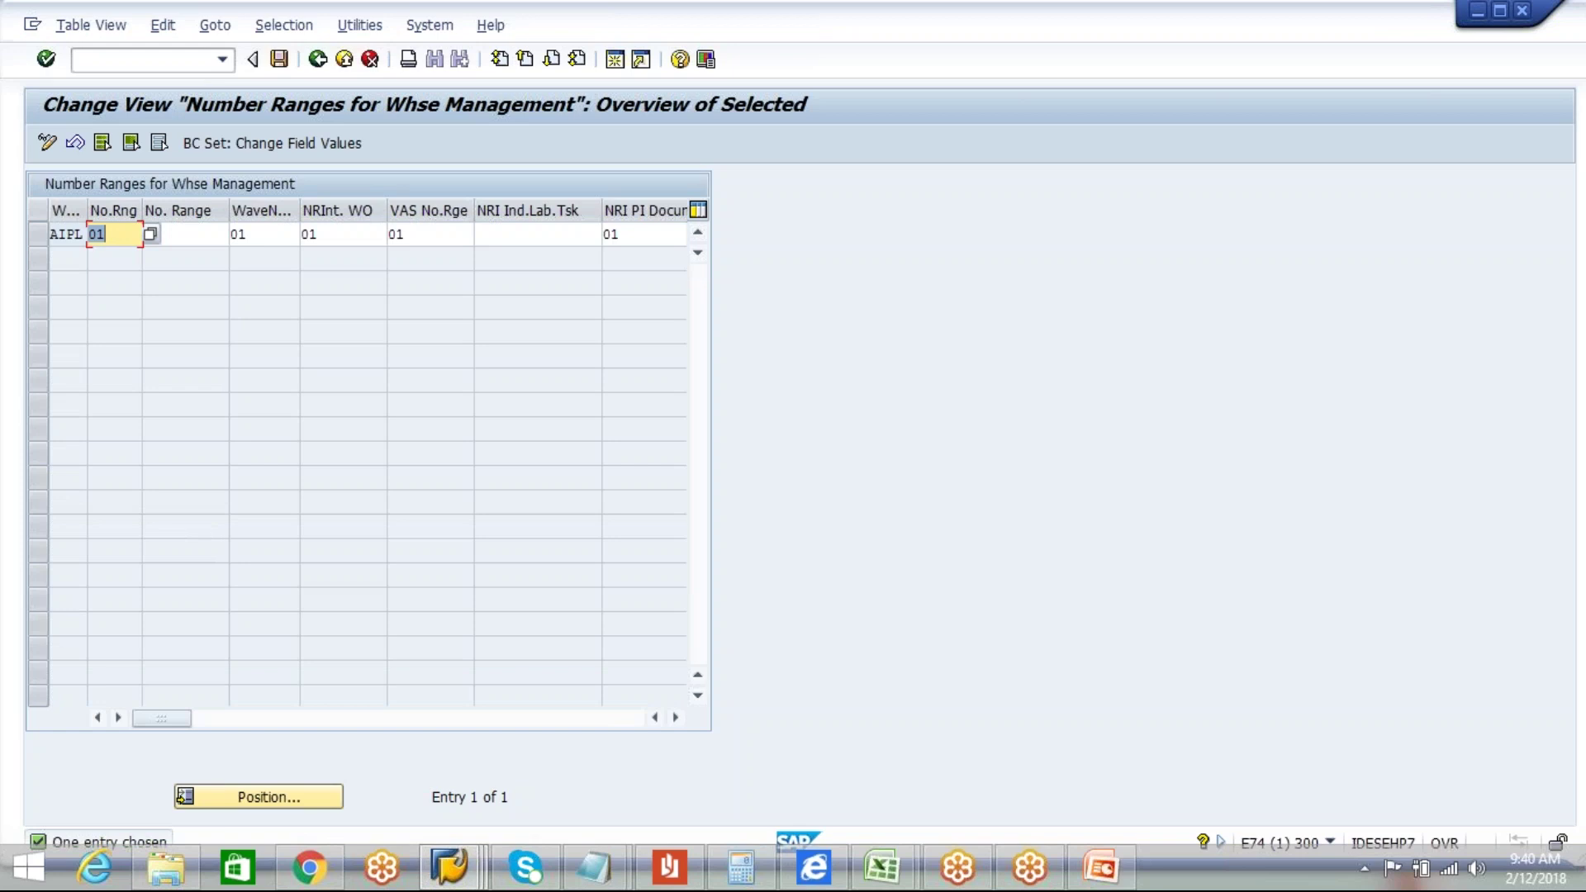
# Step: Set the No. Range field of warehouse AIPL to 02, consulting the field help for the No.Rng and No. Range columns
pyautogui.press('Tab')
pyautogui.write('02')
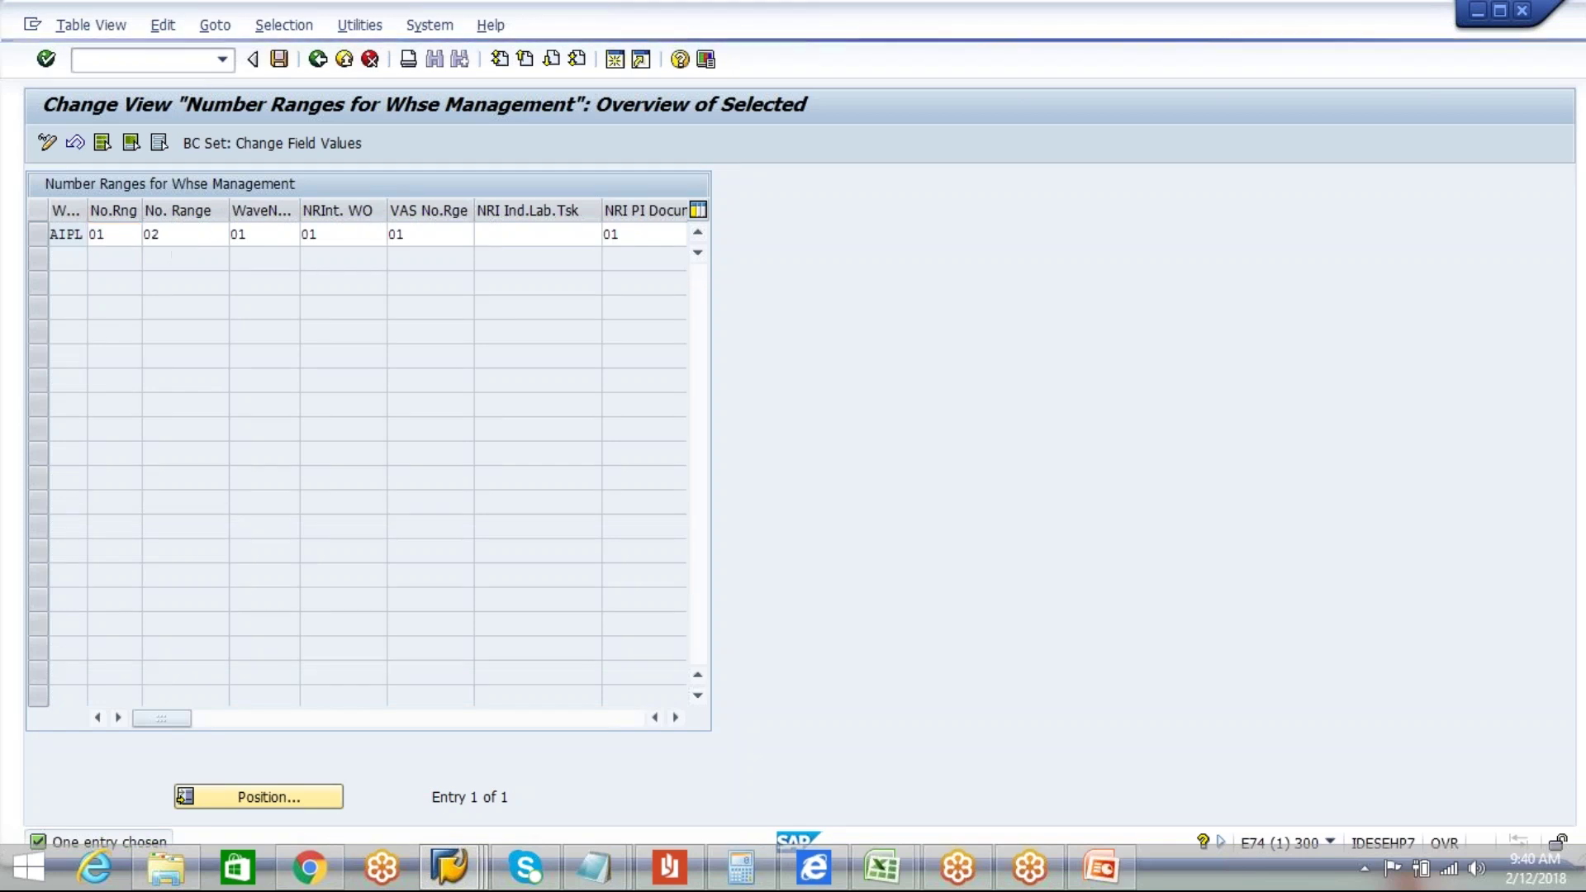
pyautogui.press('F1')
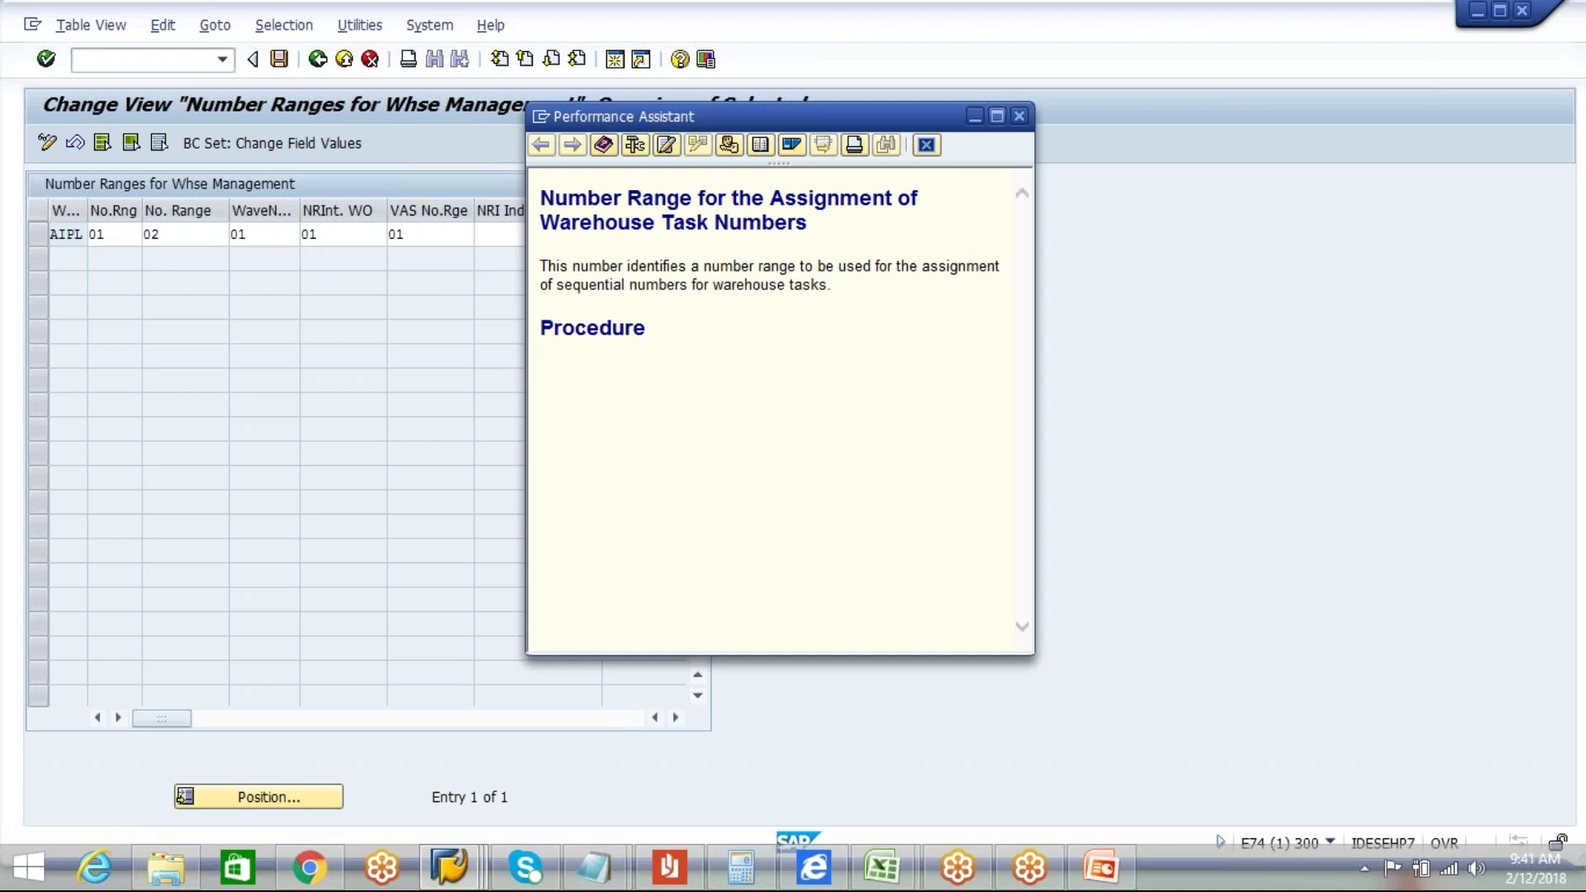
pyautogui.click(1019, 117)
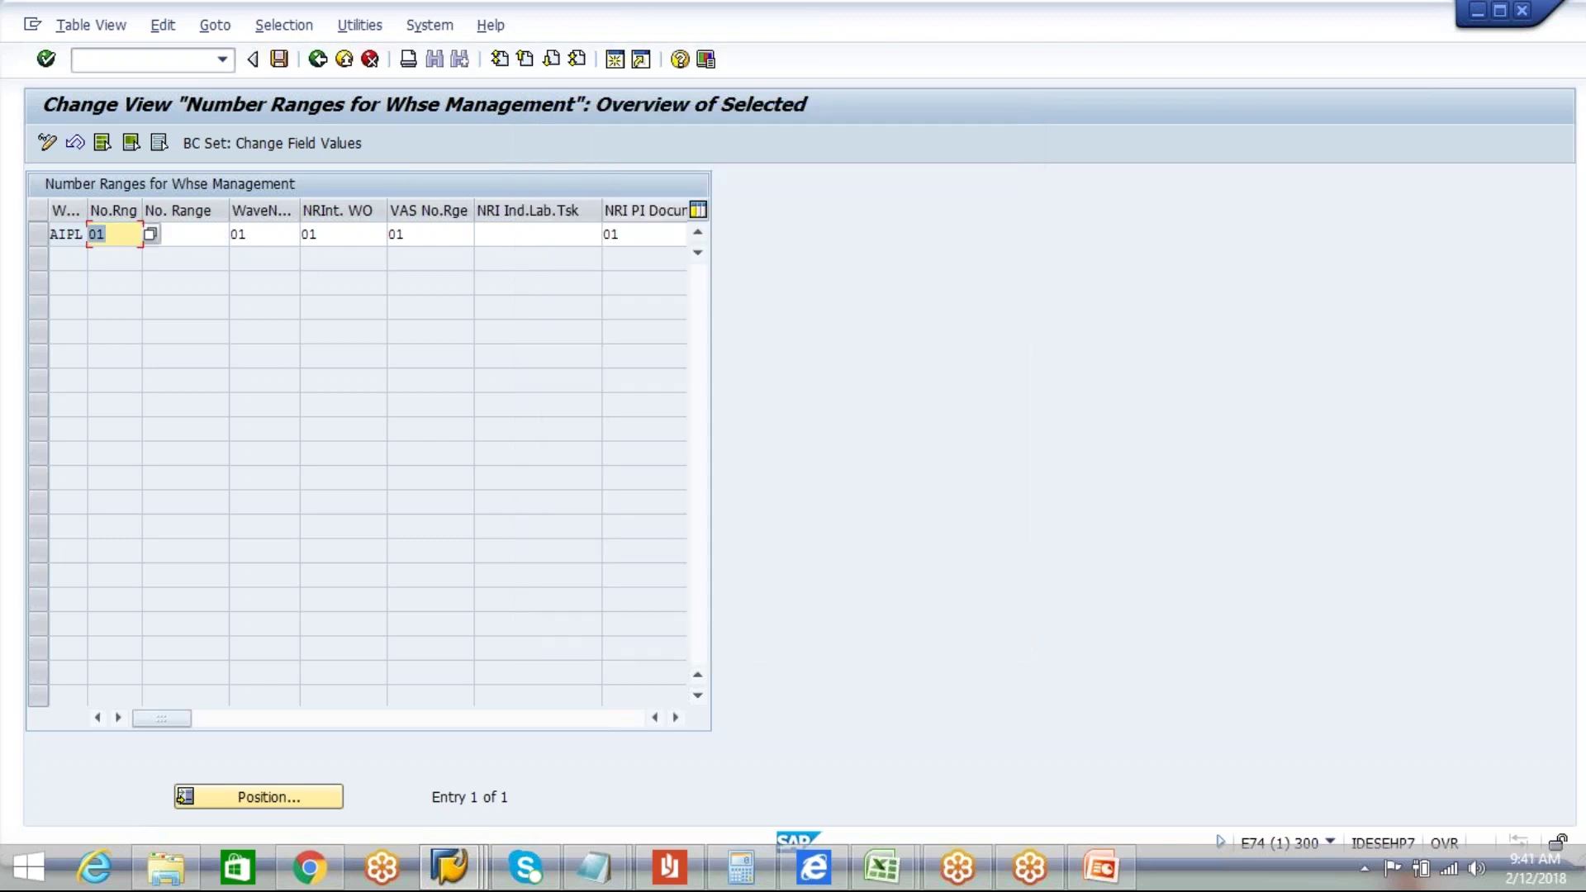
pyautogui.click(120, 236)
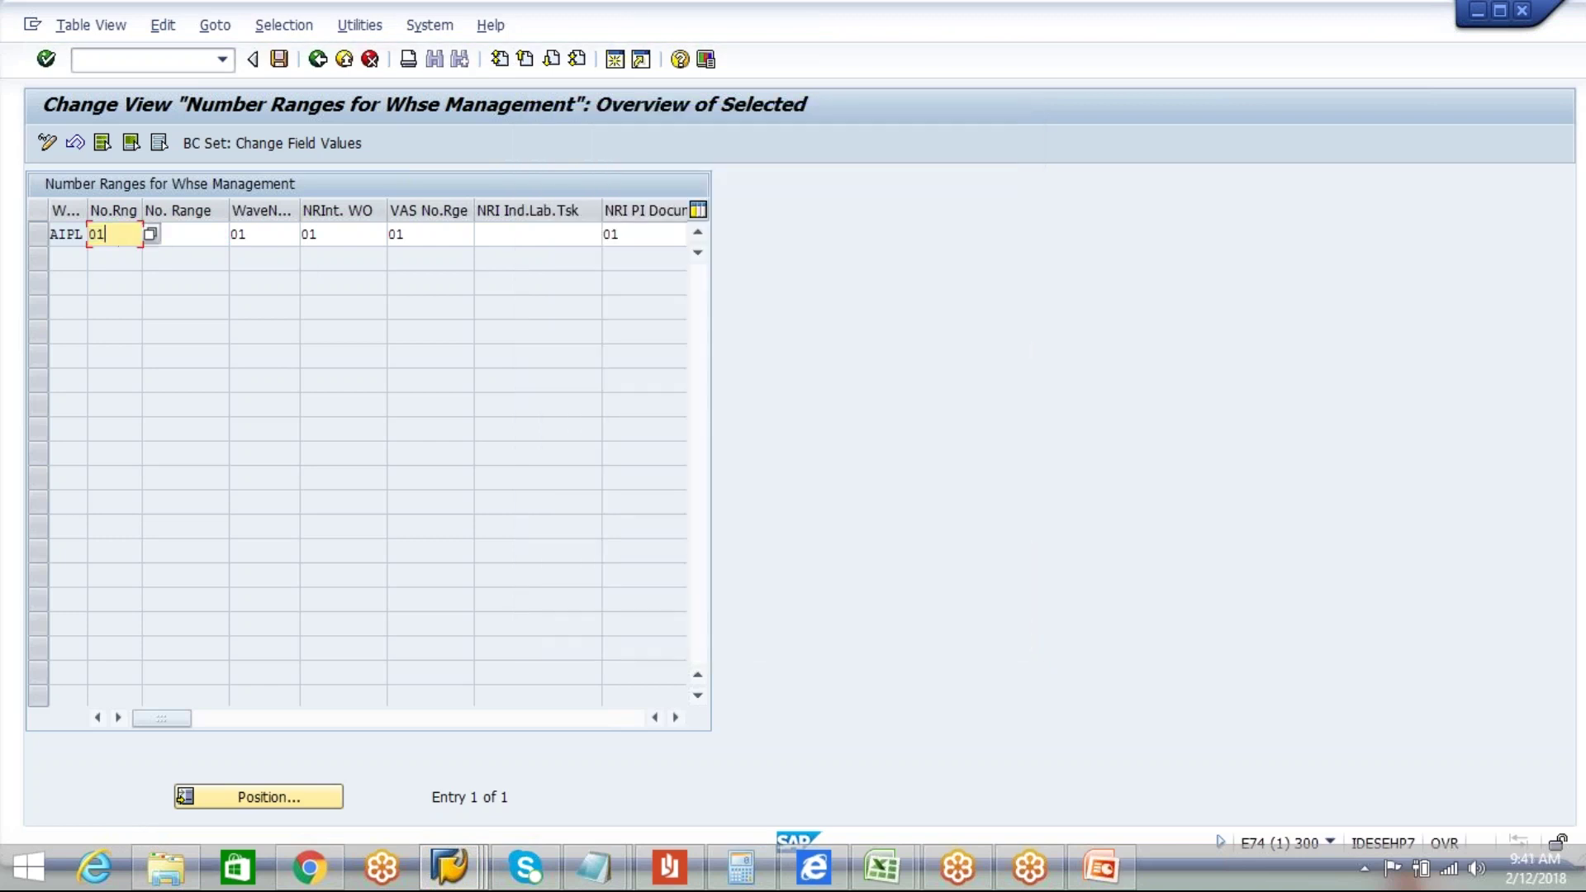
pyautogui.click(165, 233)
pyautogui.write('02')
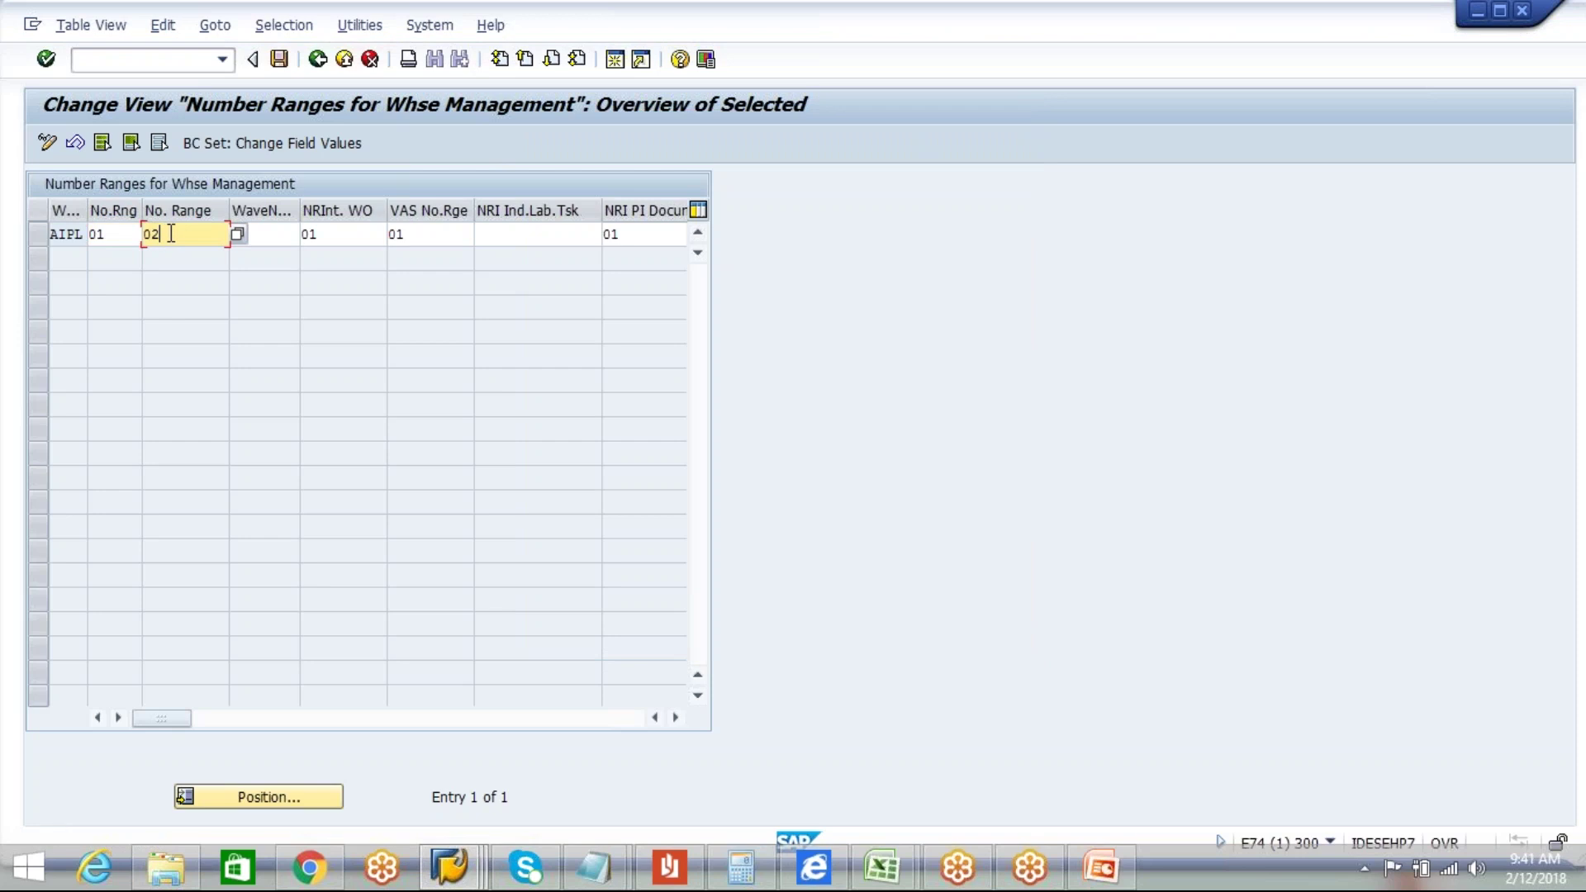
pyautogui.press('Tab')
pyautogui.write('01')
pyautogui.press('F1')
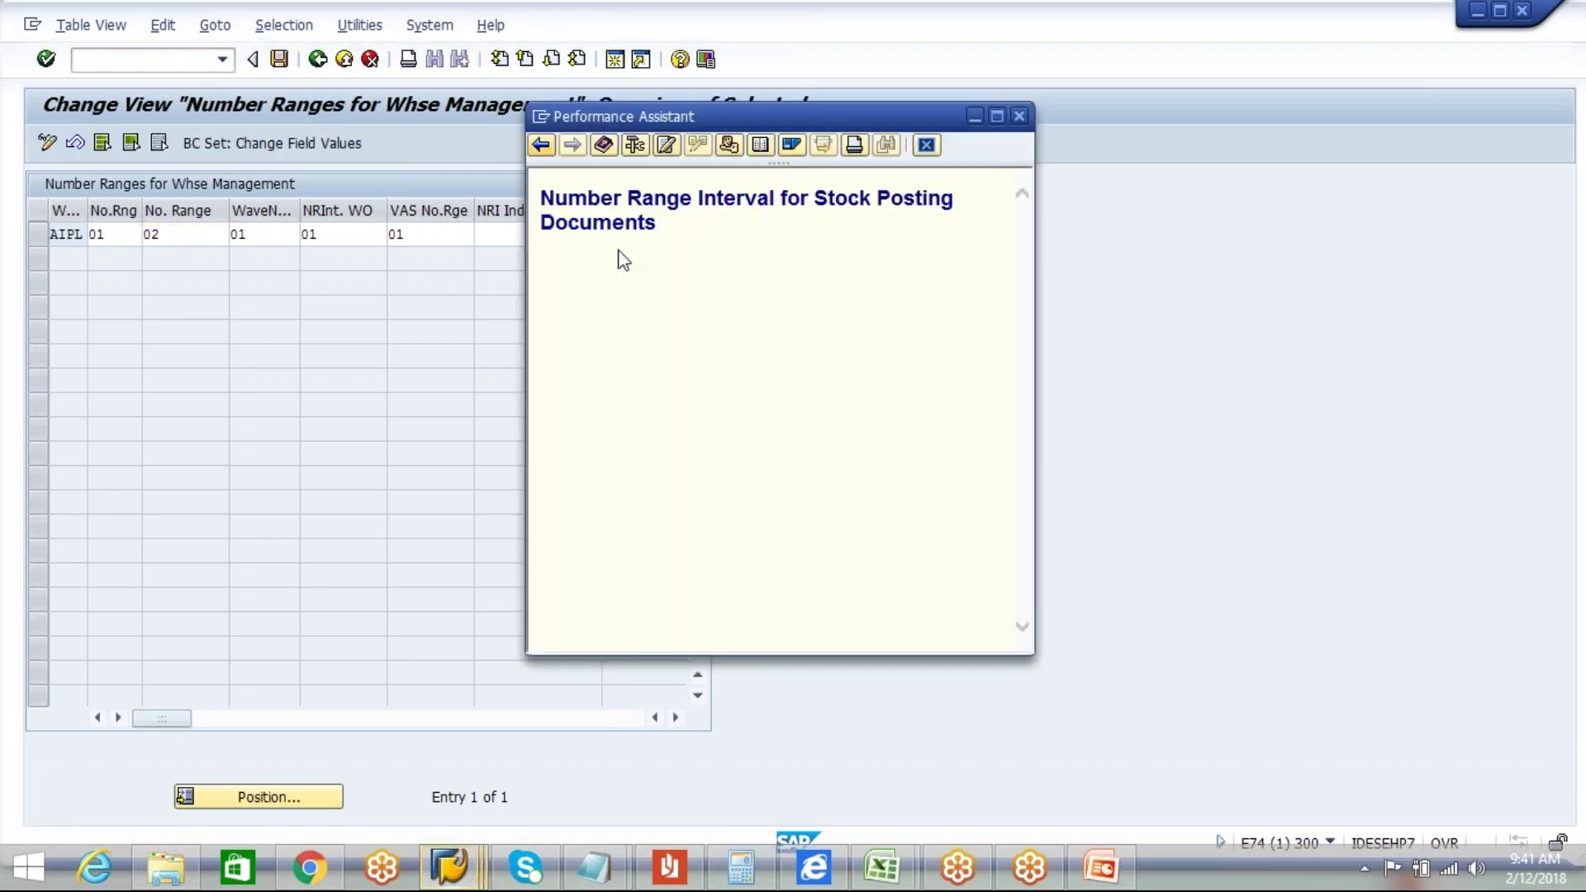
pyautogui.click(1021, 114)
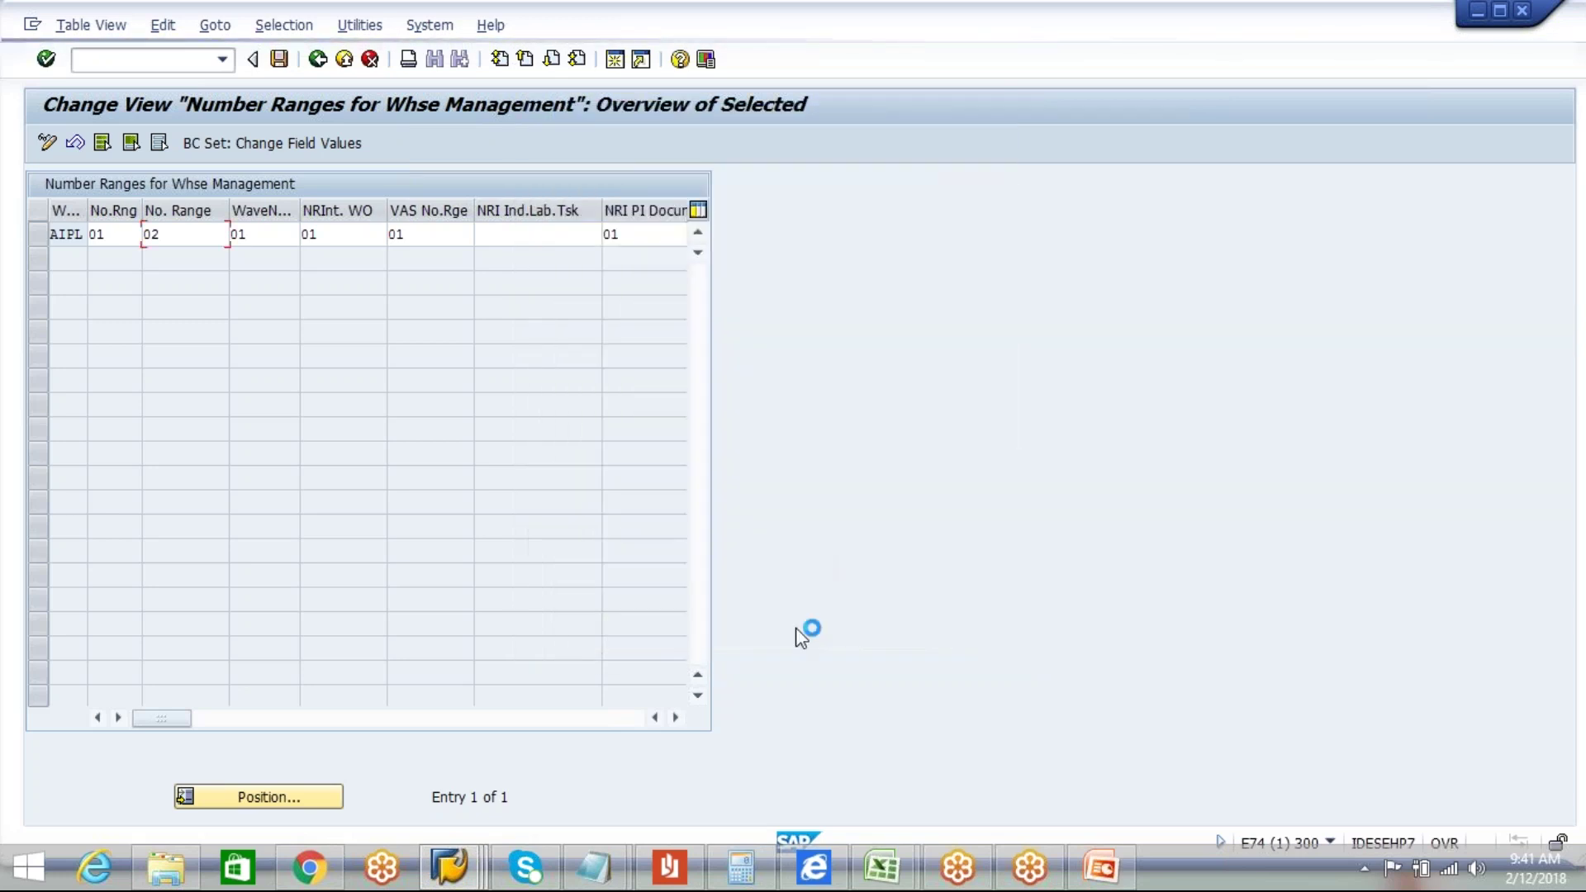
# Step: Check the intervals noted in the Notepad list and set the wave number range of warehouse AIPL to 04
pyautogui.hotkey('alt', 'Tab')
pyautogui.click(337, 742)
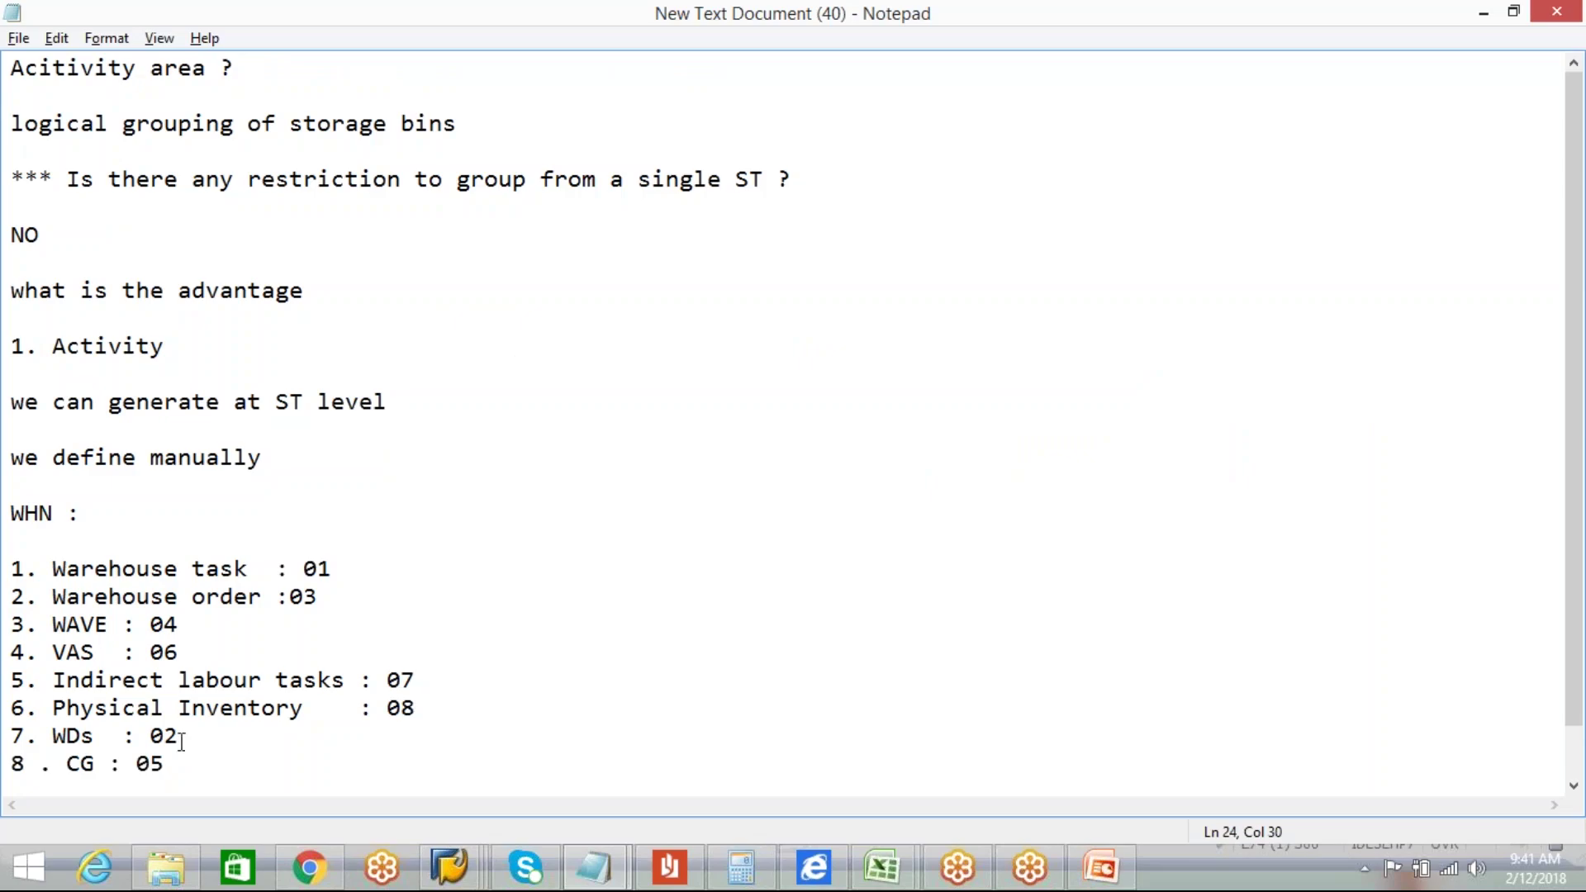
pyautogui.hotkey('alt', 'Tab')
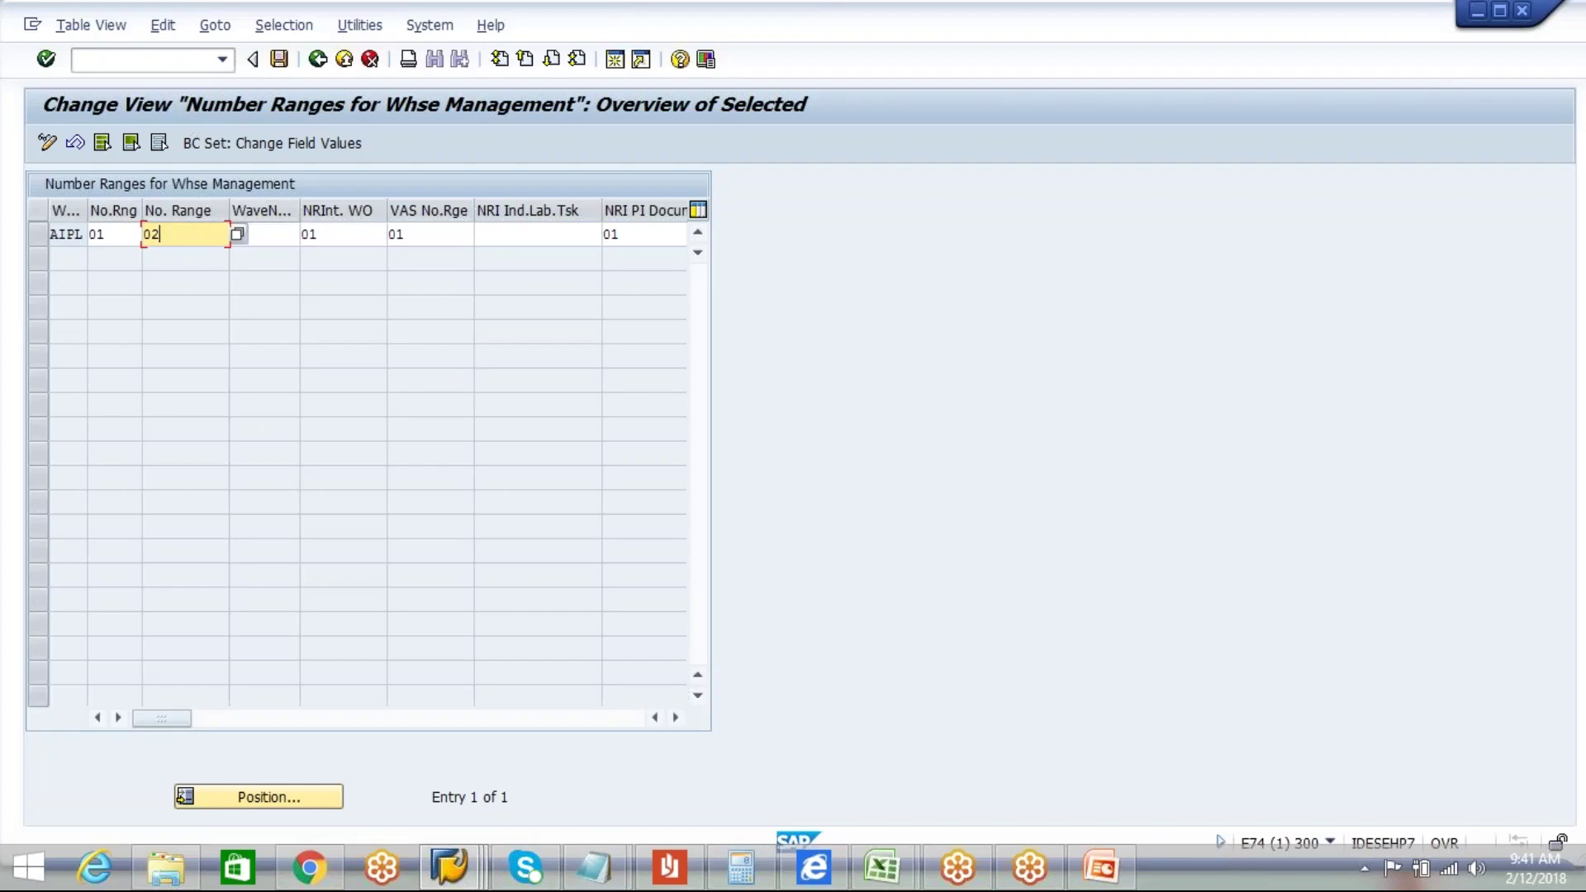
pyautogui.click(277, 238)
pyautogui.write('01')
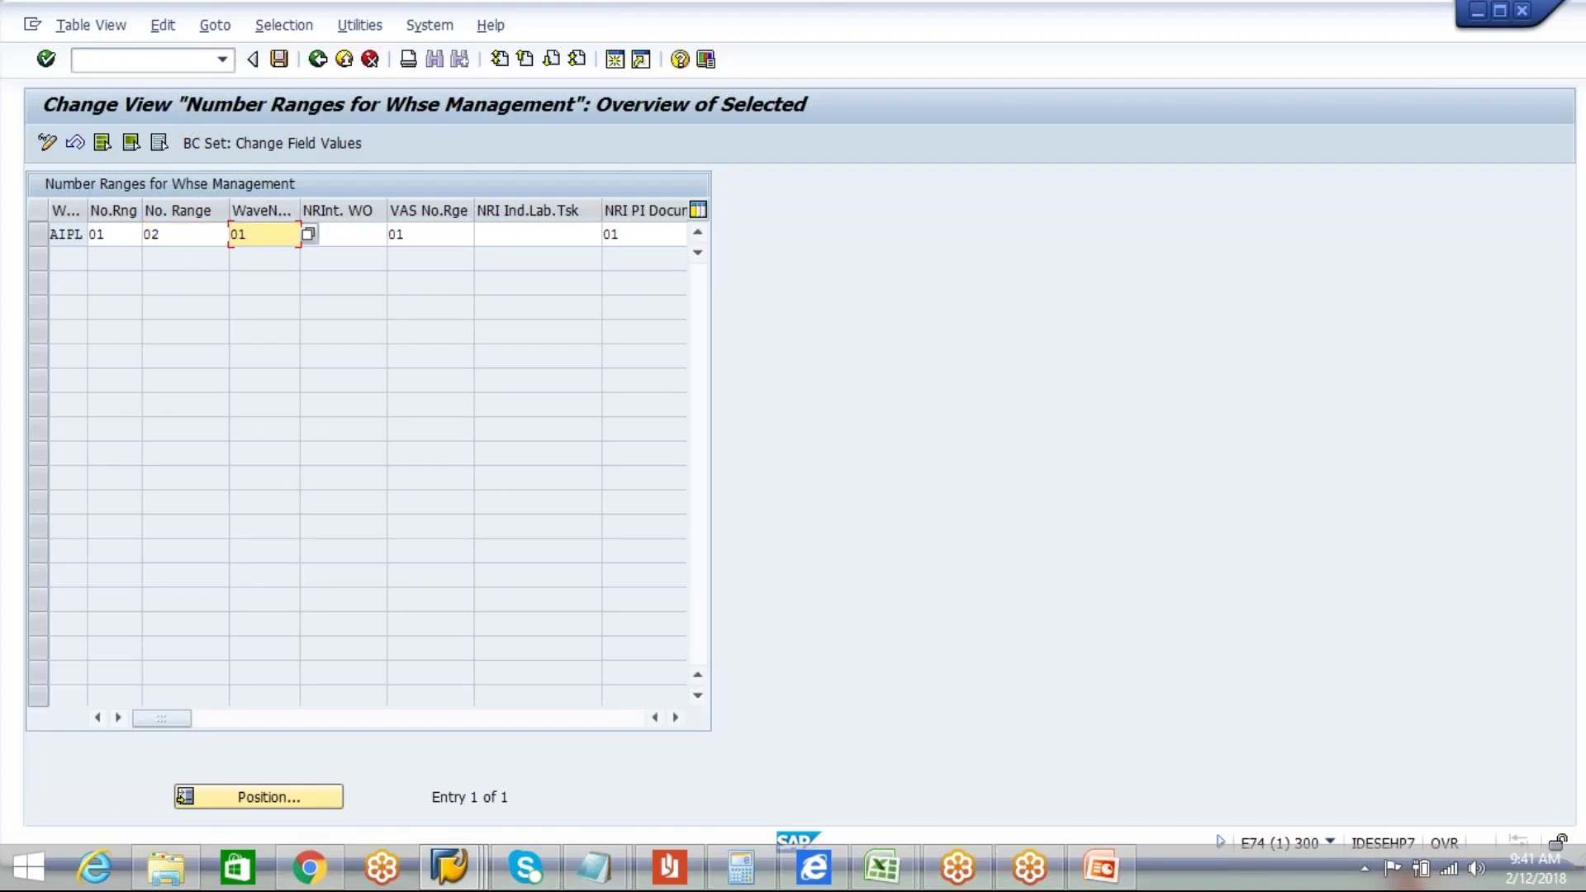
pyautogui.hotkey('alt', 'Tab')
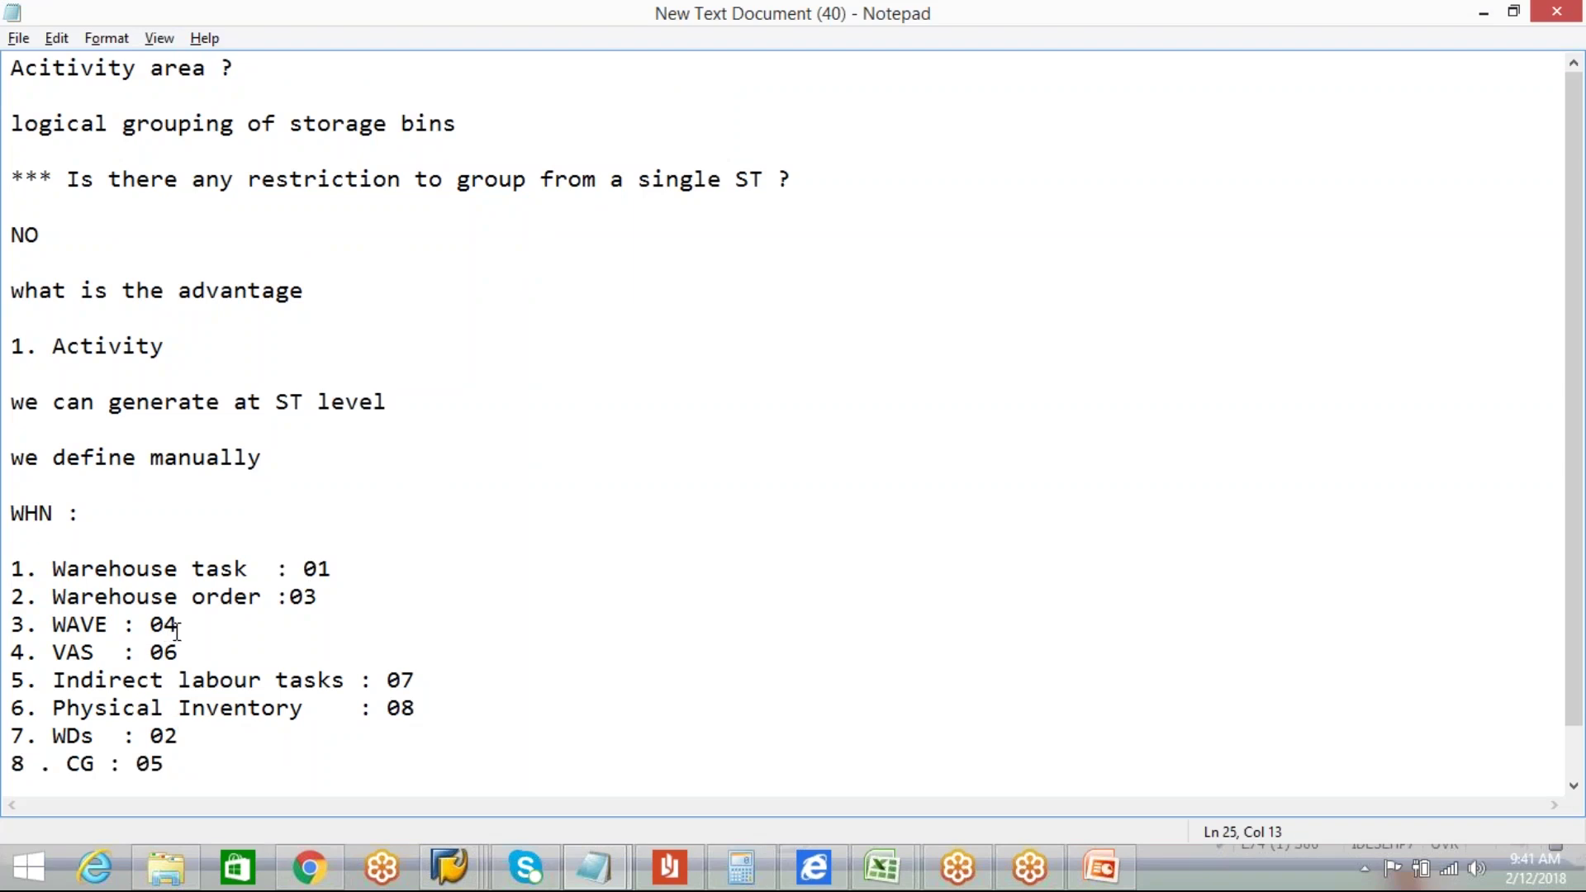
pyautogui.hotkey('alt', 'Tab')
pyautogui.write('04')
# Step: Set the warehouse order number range interval of warehouse AIPL to 03, as noted in Notepad
pyautogui.hotkey('alt', 'Tab')
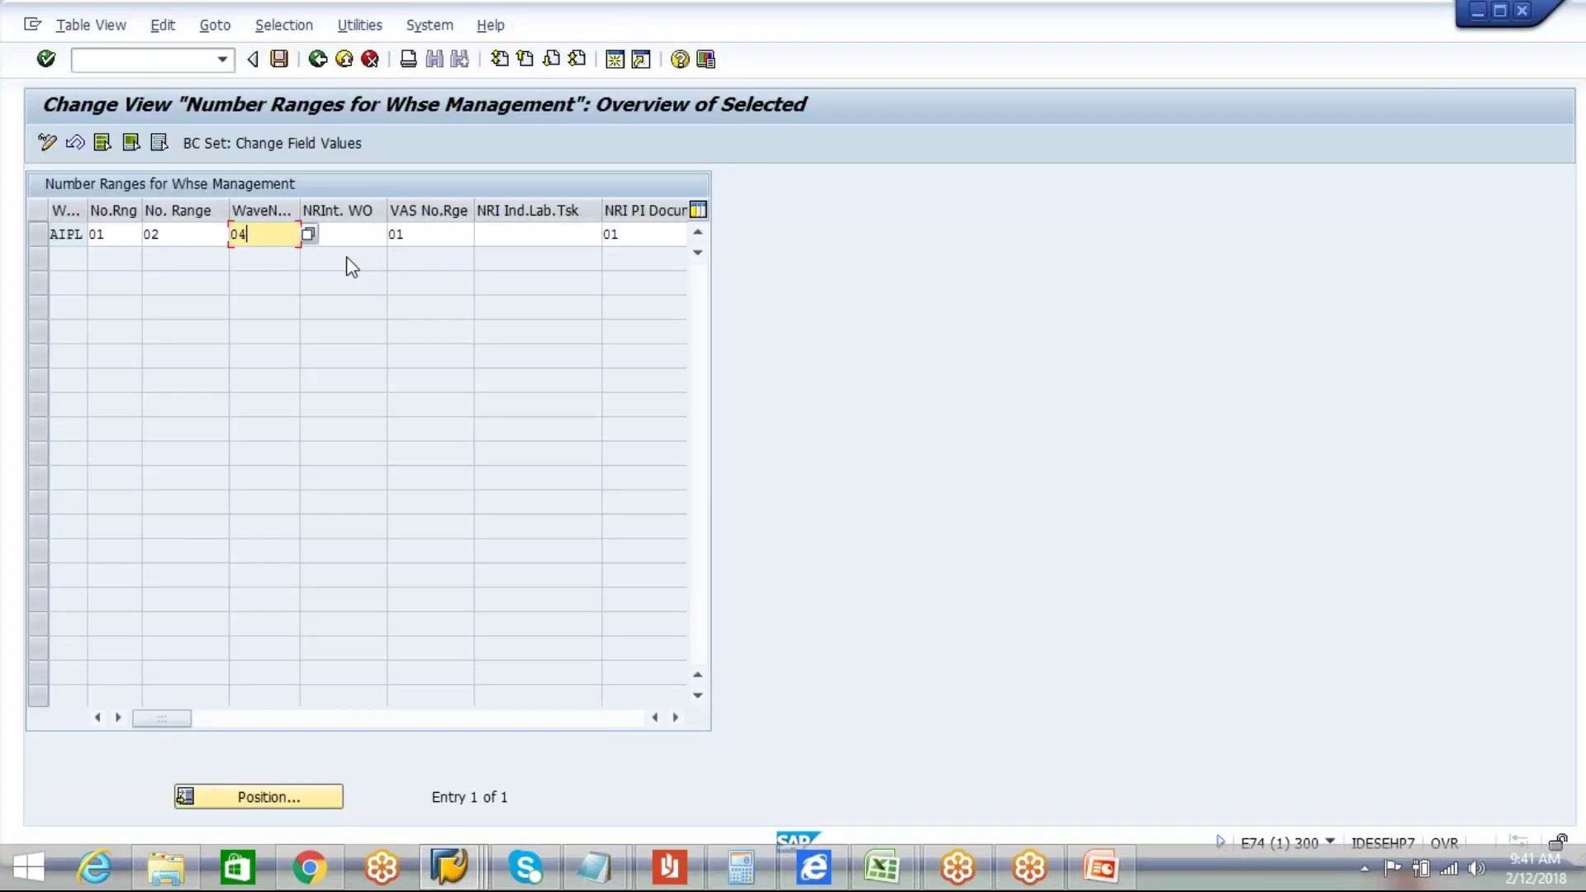
pyautogui.click(357, 234)
pyautogui.write('01')
pyautogui.press('BackSpace')
pyautogui.press('BackSpace')
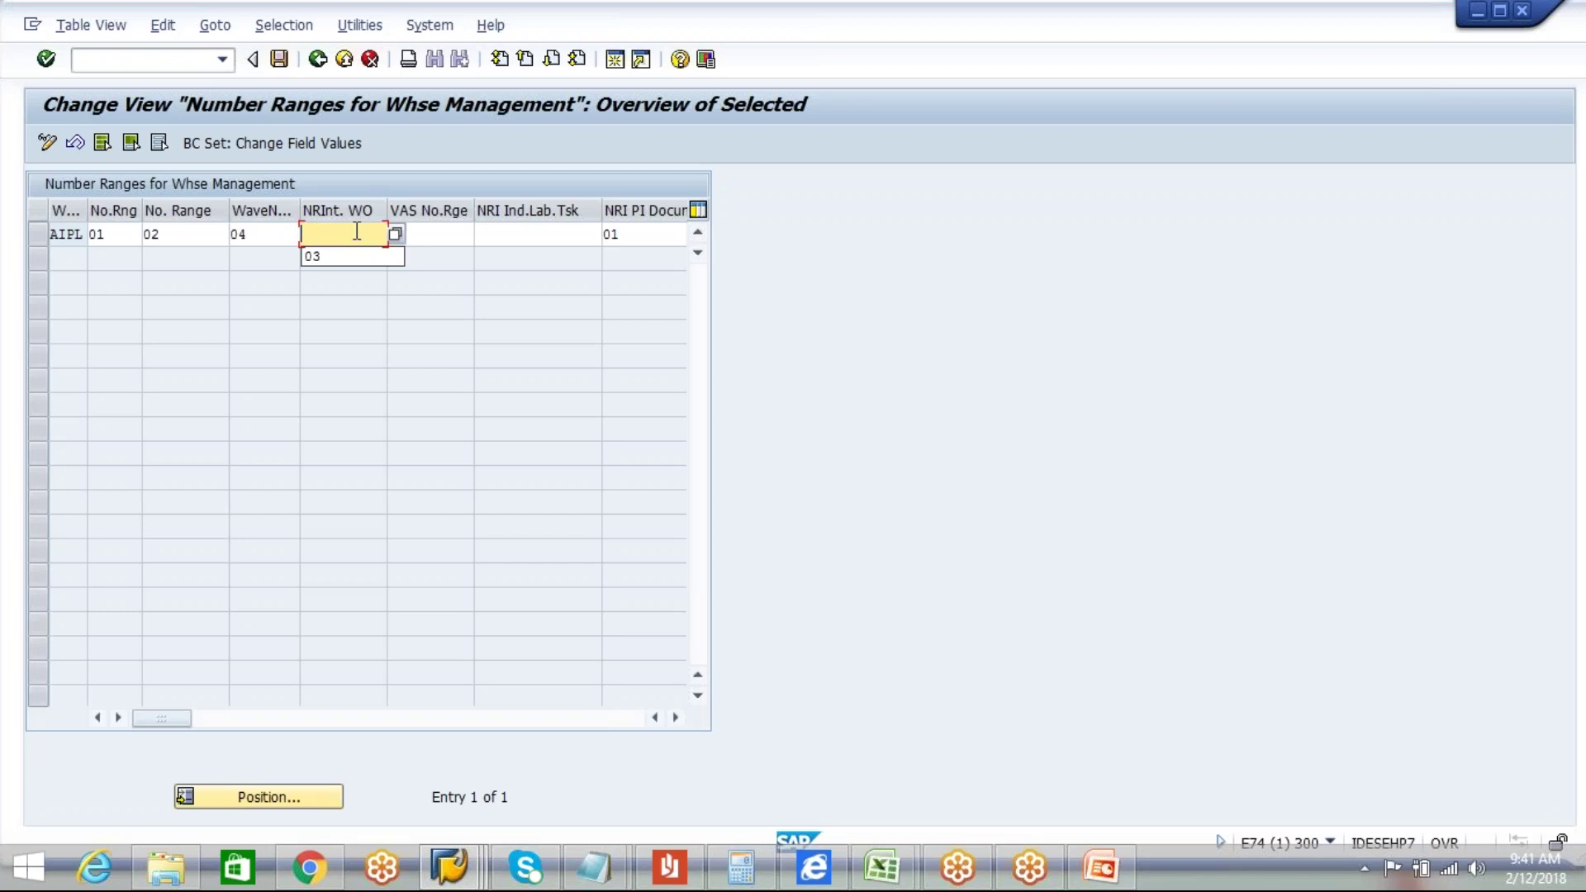
pyautogui.write('03')
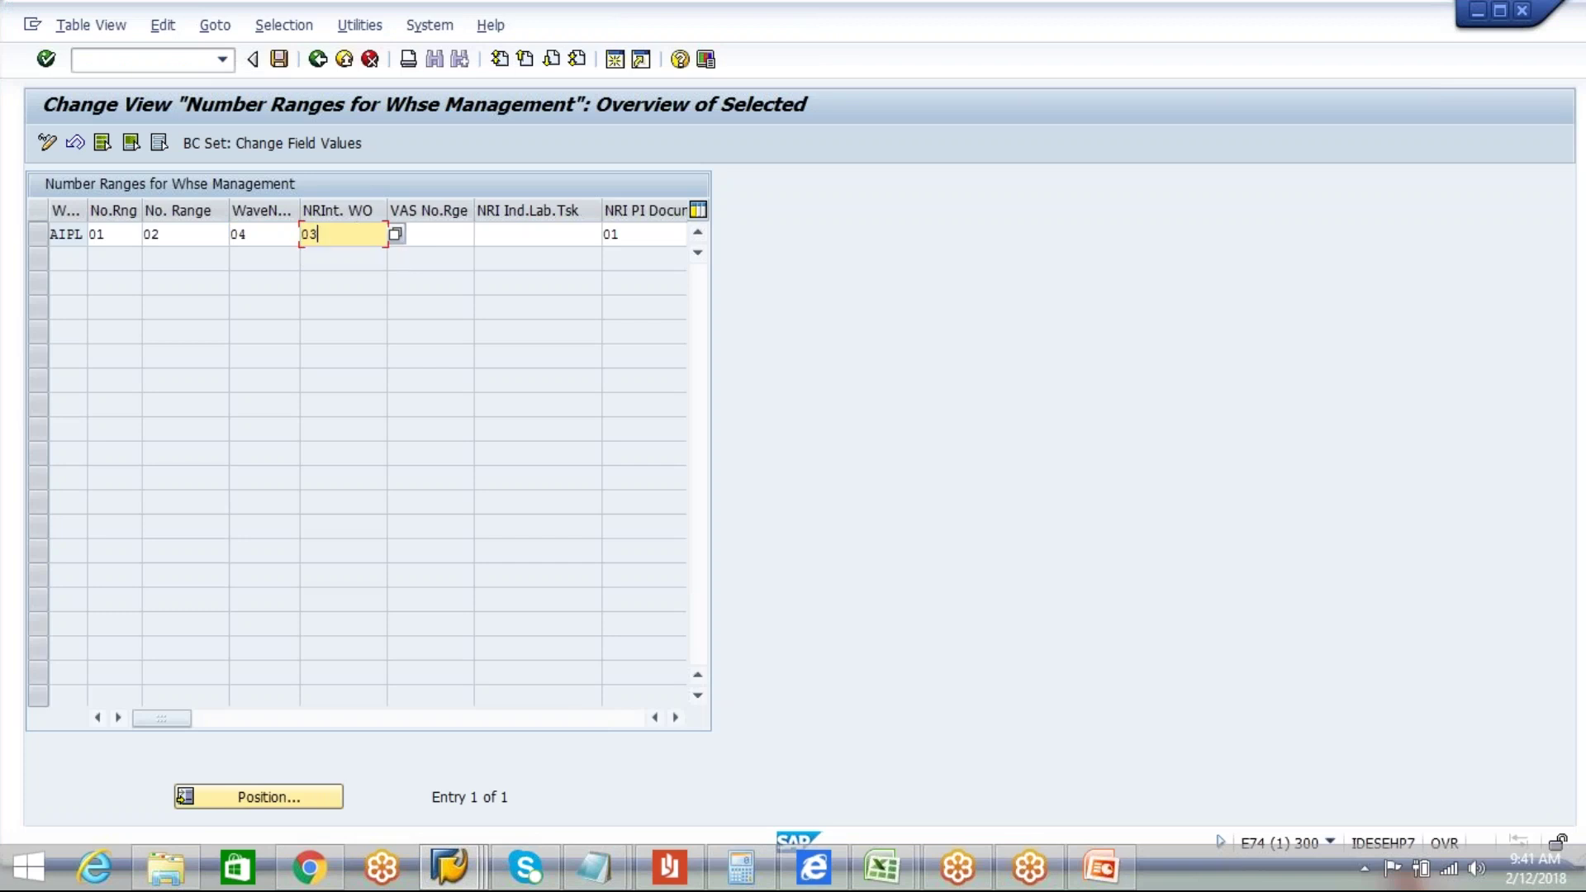
# Step: Check the VAS interval noted in Notepad and set the VAS number range of warehouse AIPL to 06
pyautogui.hotkey('alt', 'Tab')
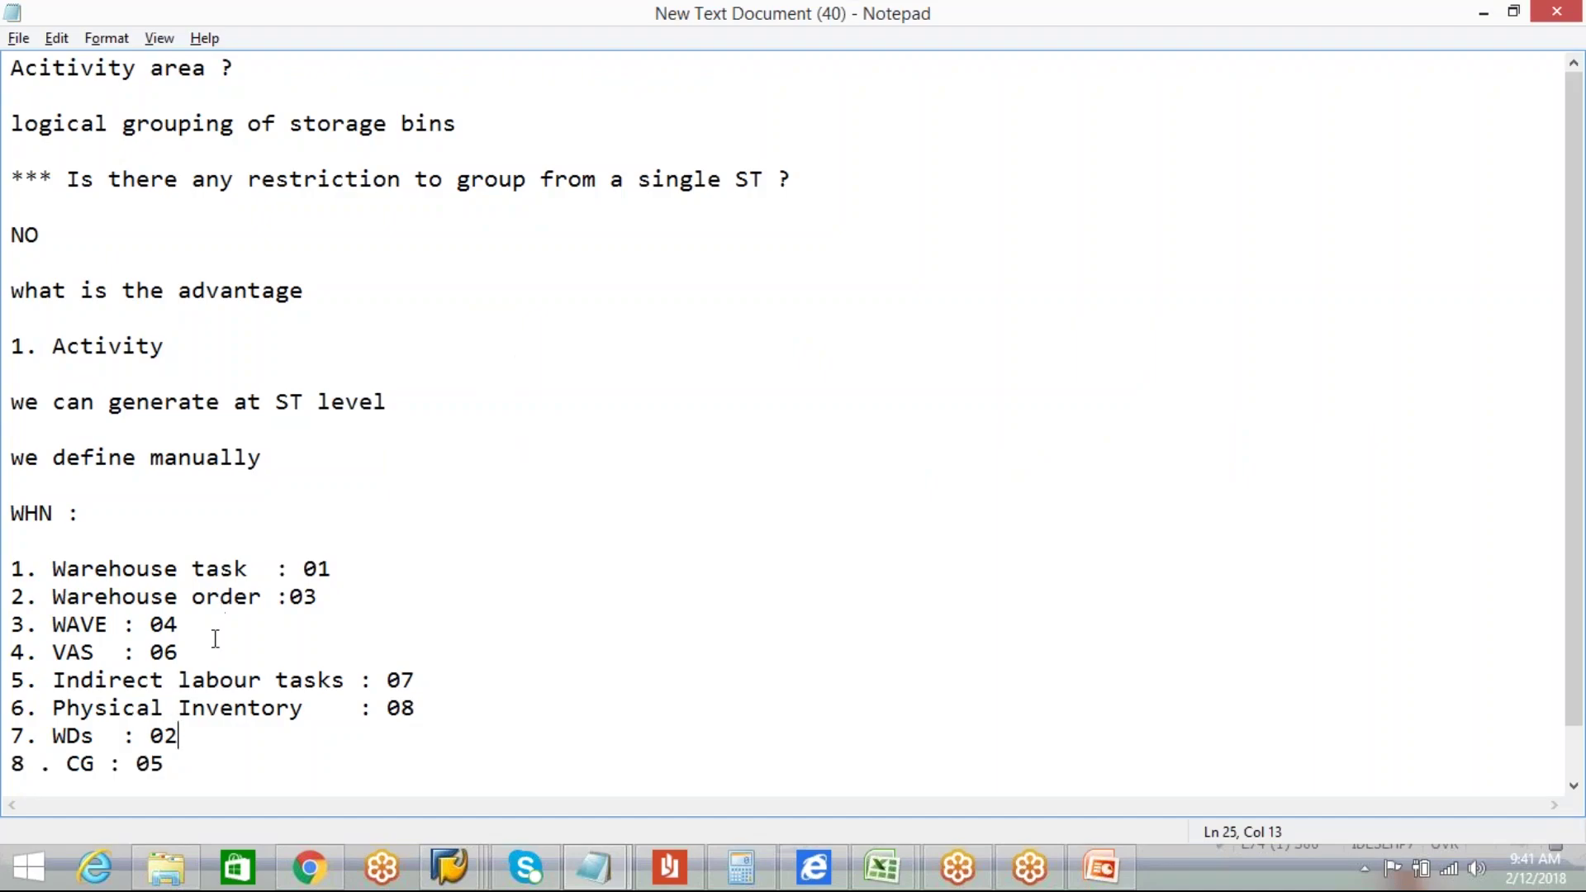
pyautogui.hotkey('alt', 'Tab')
pyautogui.press('Tab')
pyautogui.write('01')
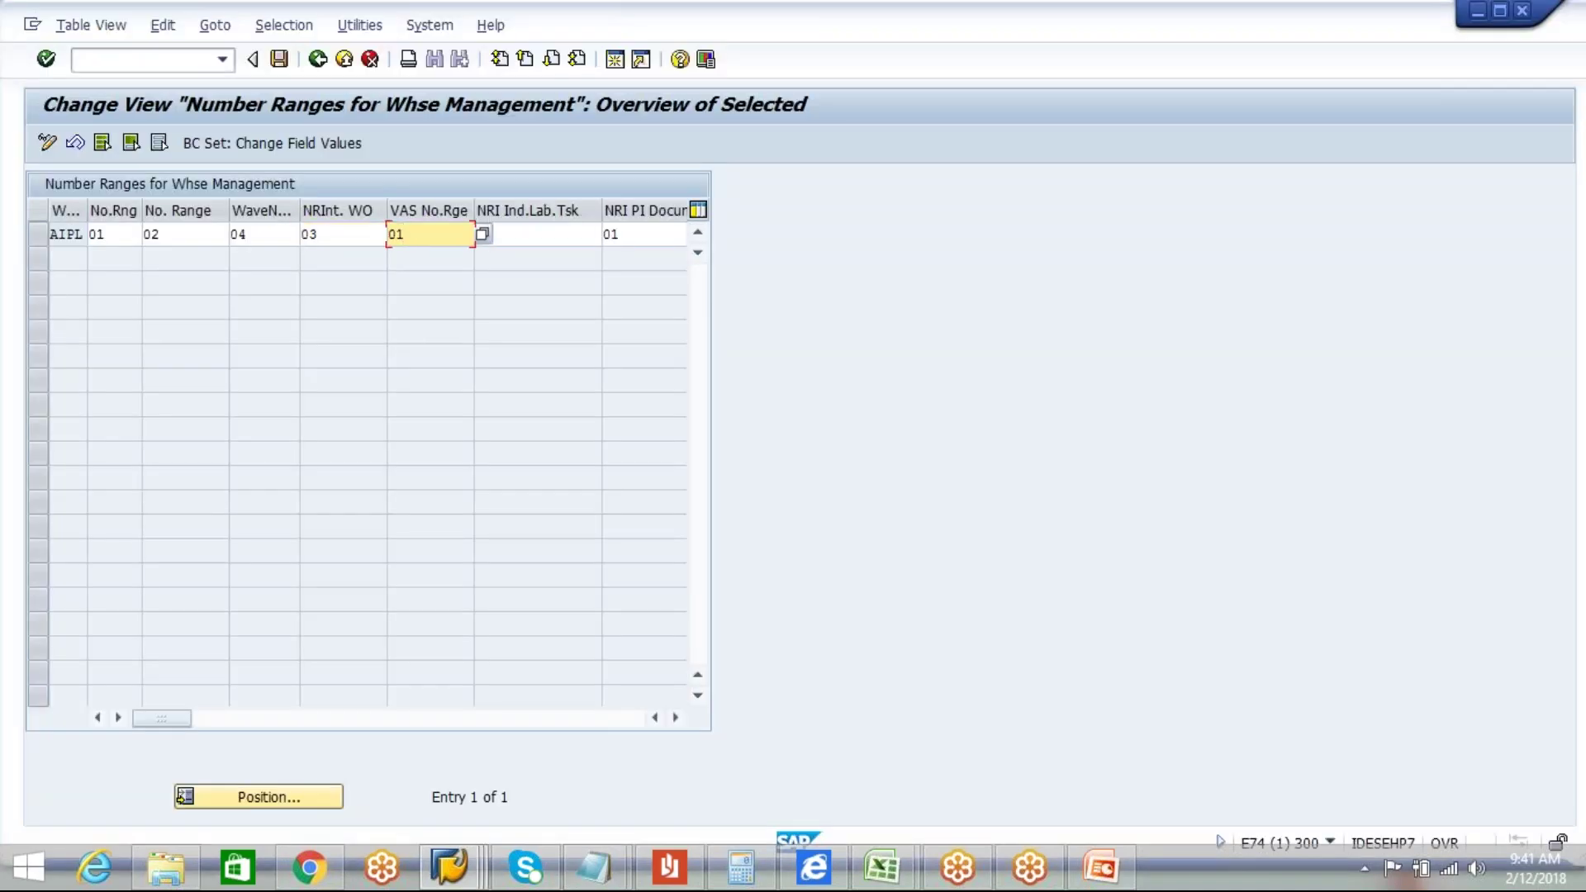
pyautogui.press('BackSpace')
pyautogui.press('BackSpace')
pyautogui.write('06')
# Step: Following the Notepad list, set warehouse AIPL's indirect labor task number range to 07 and its physical inventory document range to 08
pyautogui.hotkey('alt', 'Tab')
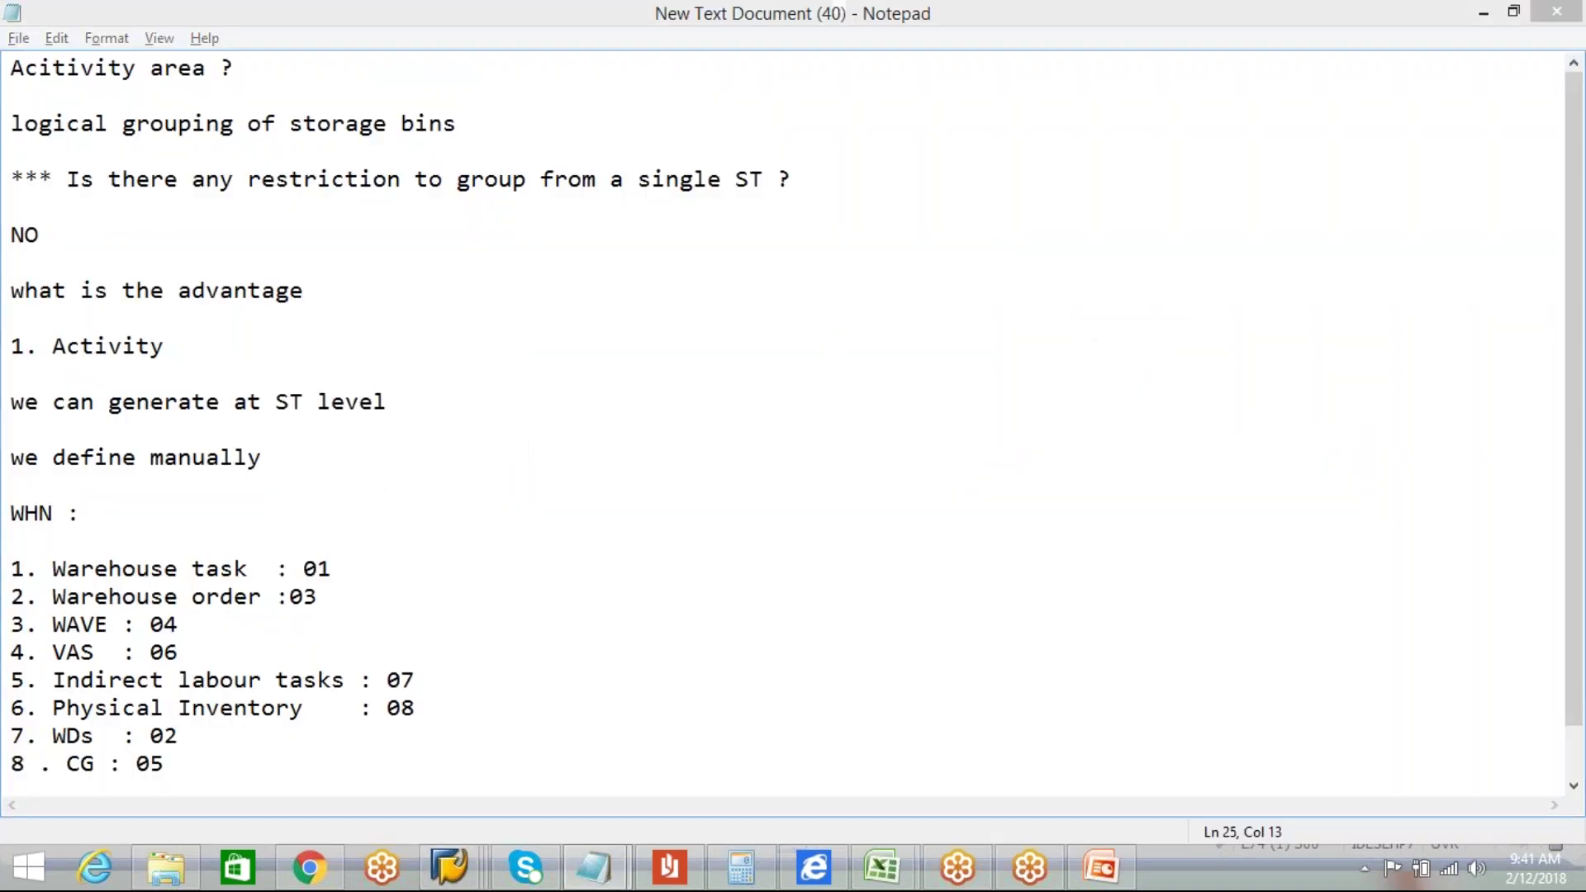
pyautogui.hotkey('alt', 'Tab')
pyautogui.click(565, 235)
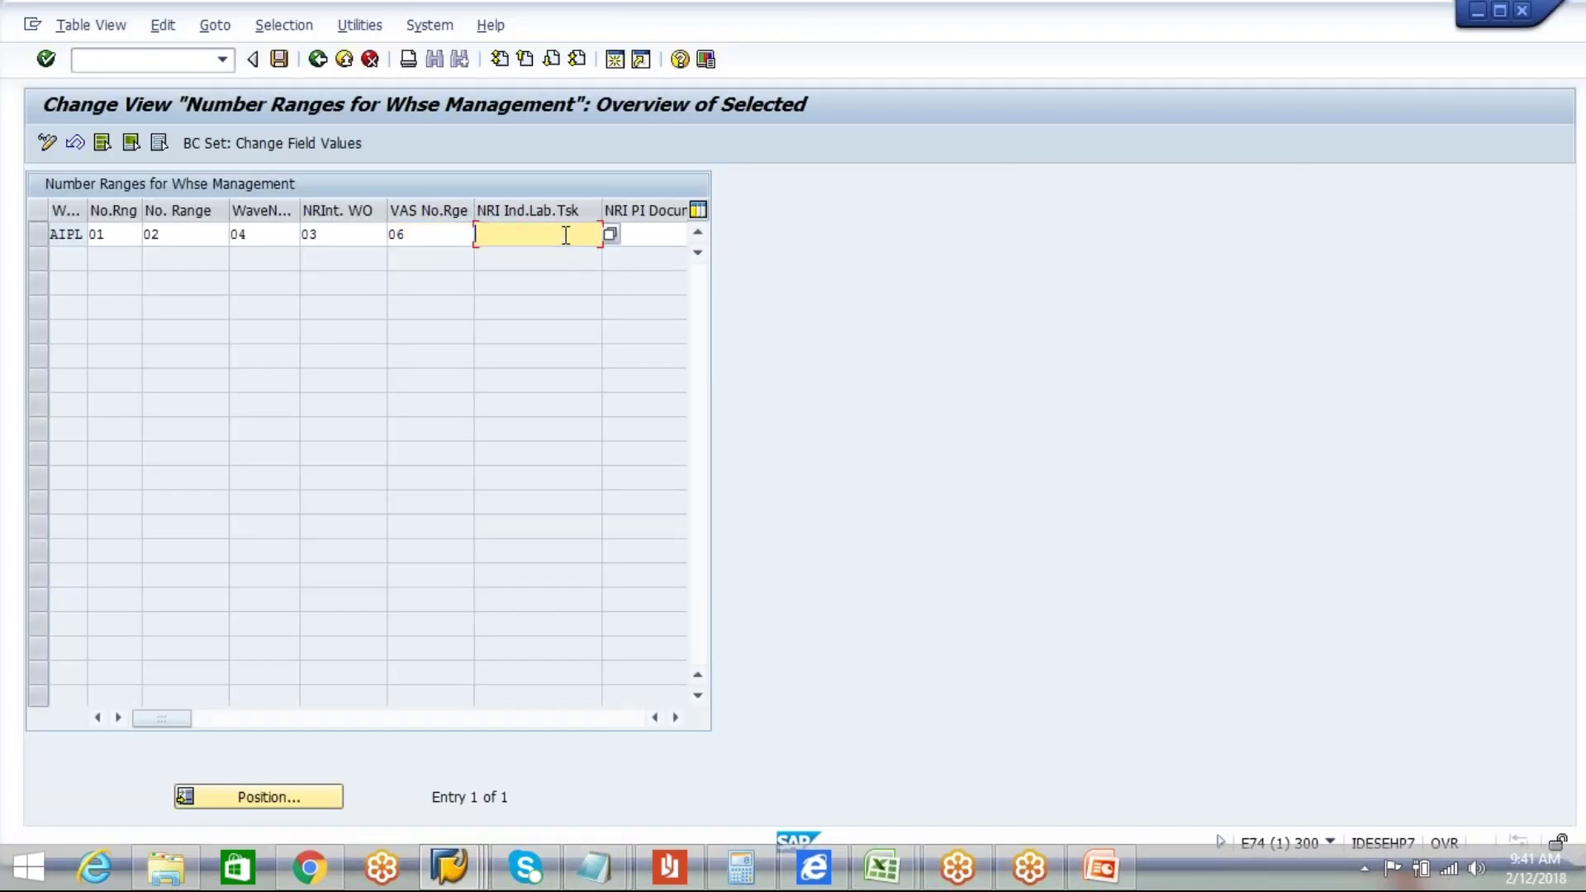
pyautogui.write('07')
pyautogui.click(658, 233)
pyautogui.write('01')
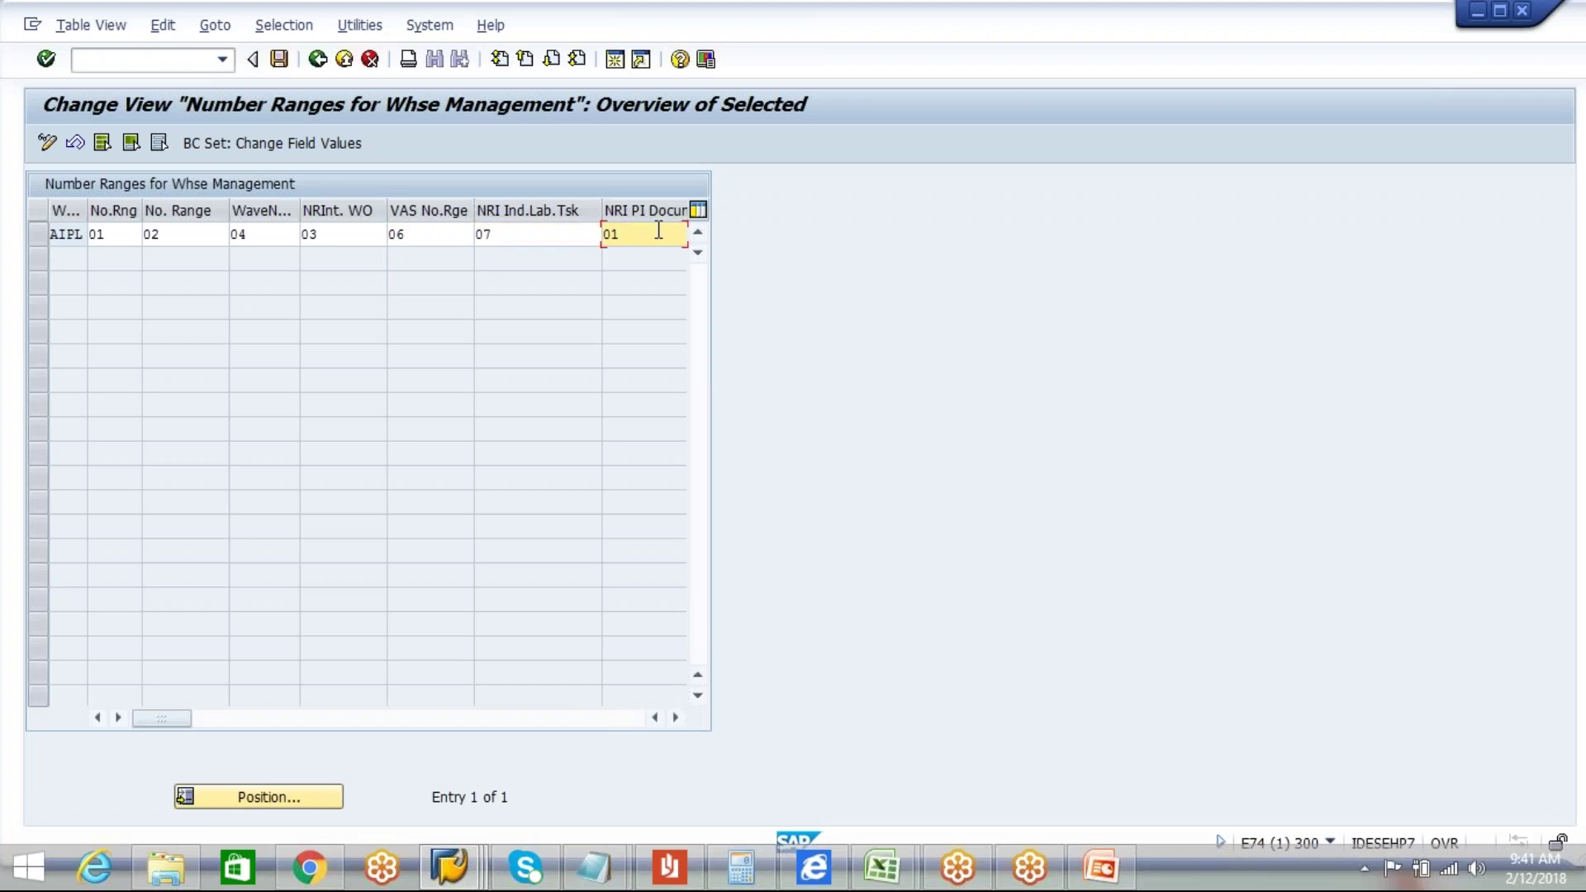
pyautogui.press('BackSpace')
pyautogui.write('8')
# Step: Save the number range assignments of warehouse AIPL to the proposed customizing request and return to the IMG structure
pyautogui.click(279, 60)
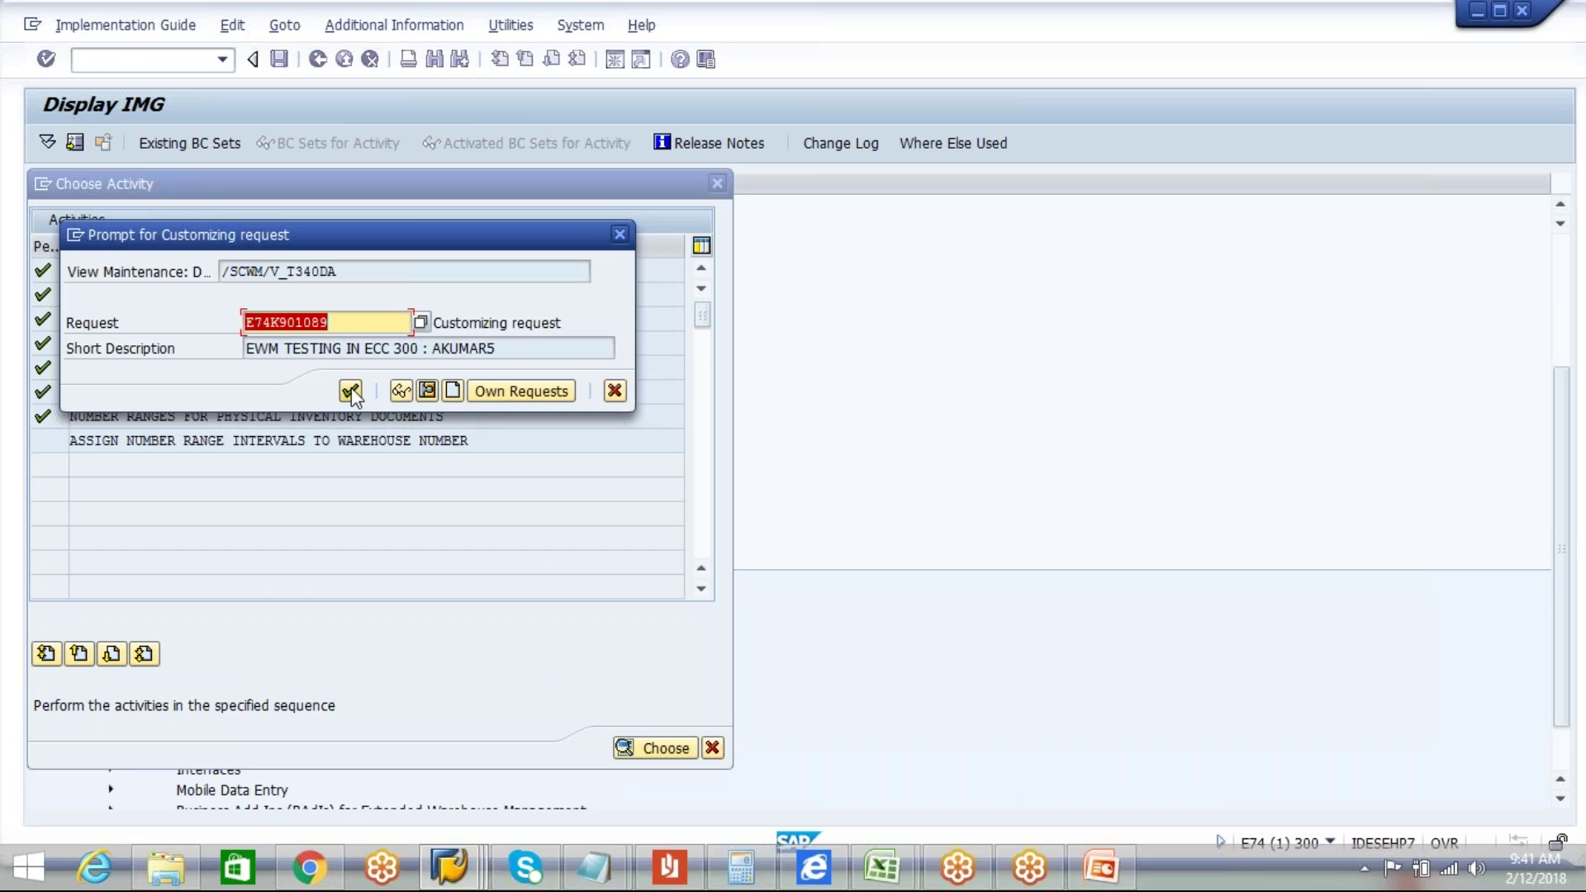
pyautogui.press('Return')
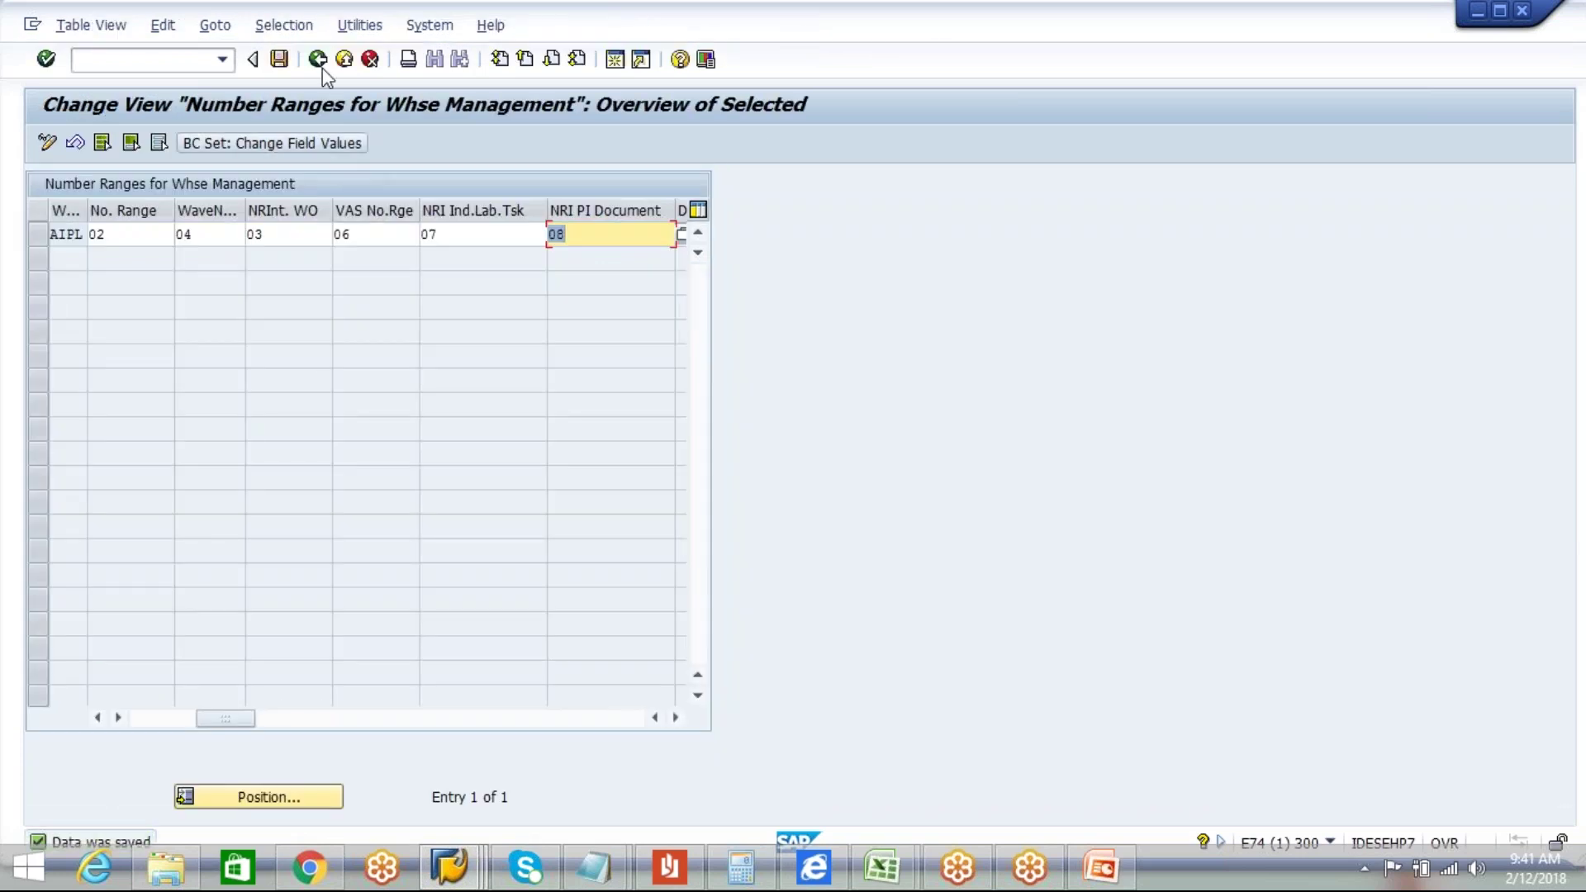
pyautogui.click(280, 60)
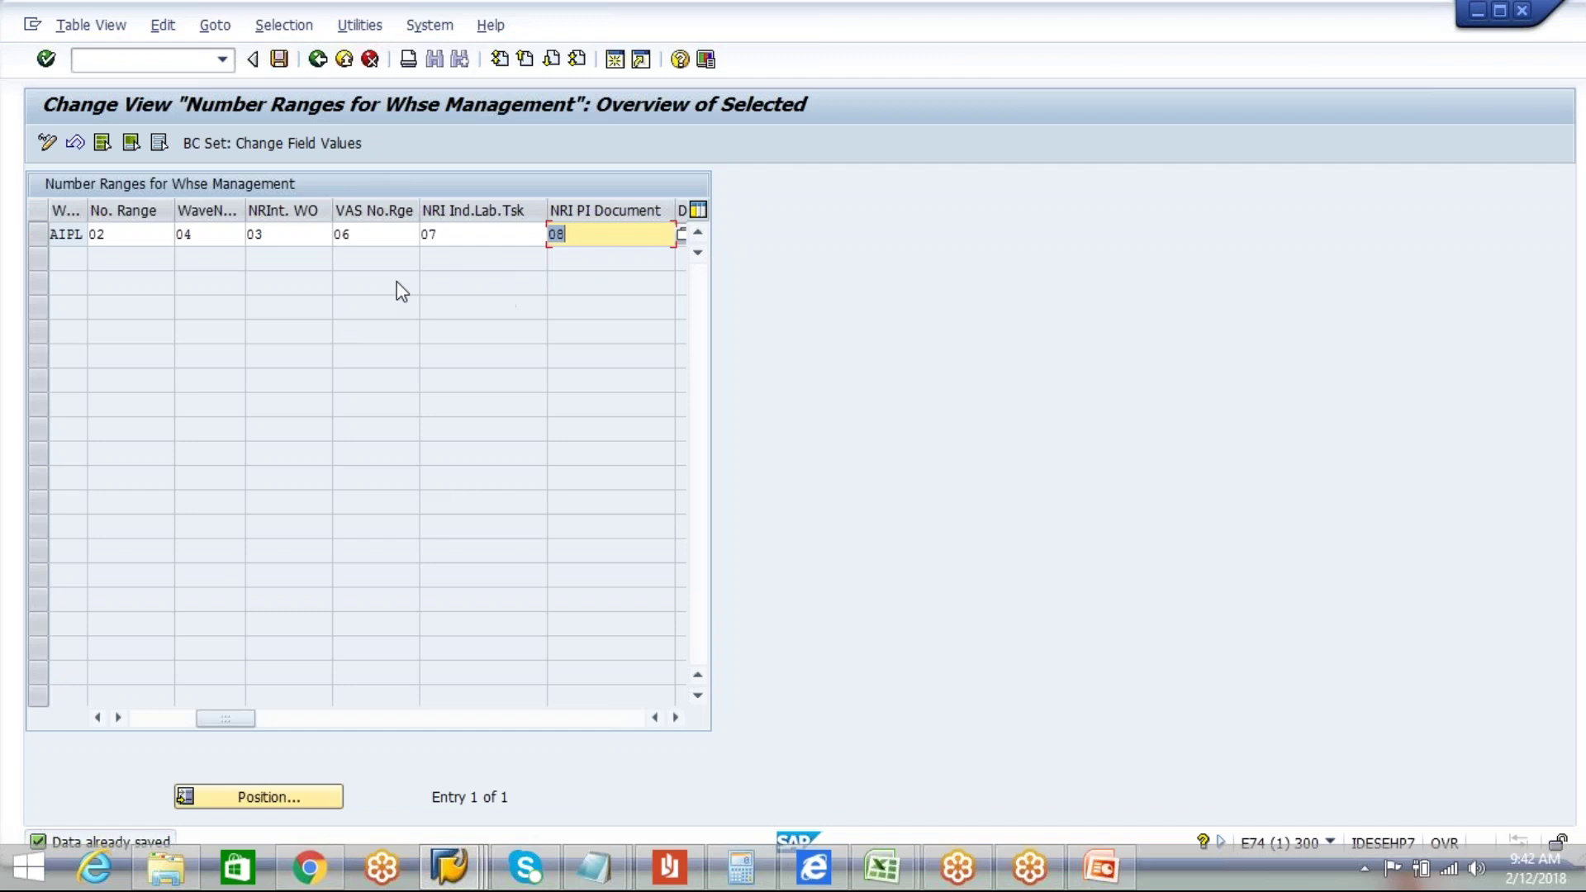
pyautogui.click(317, 60)
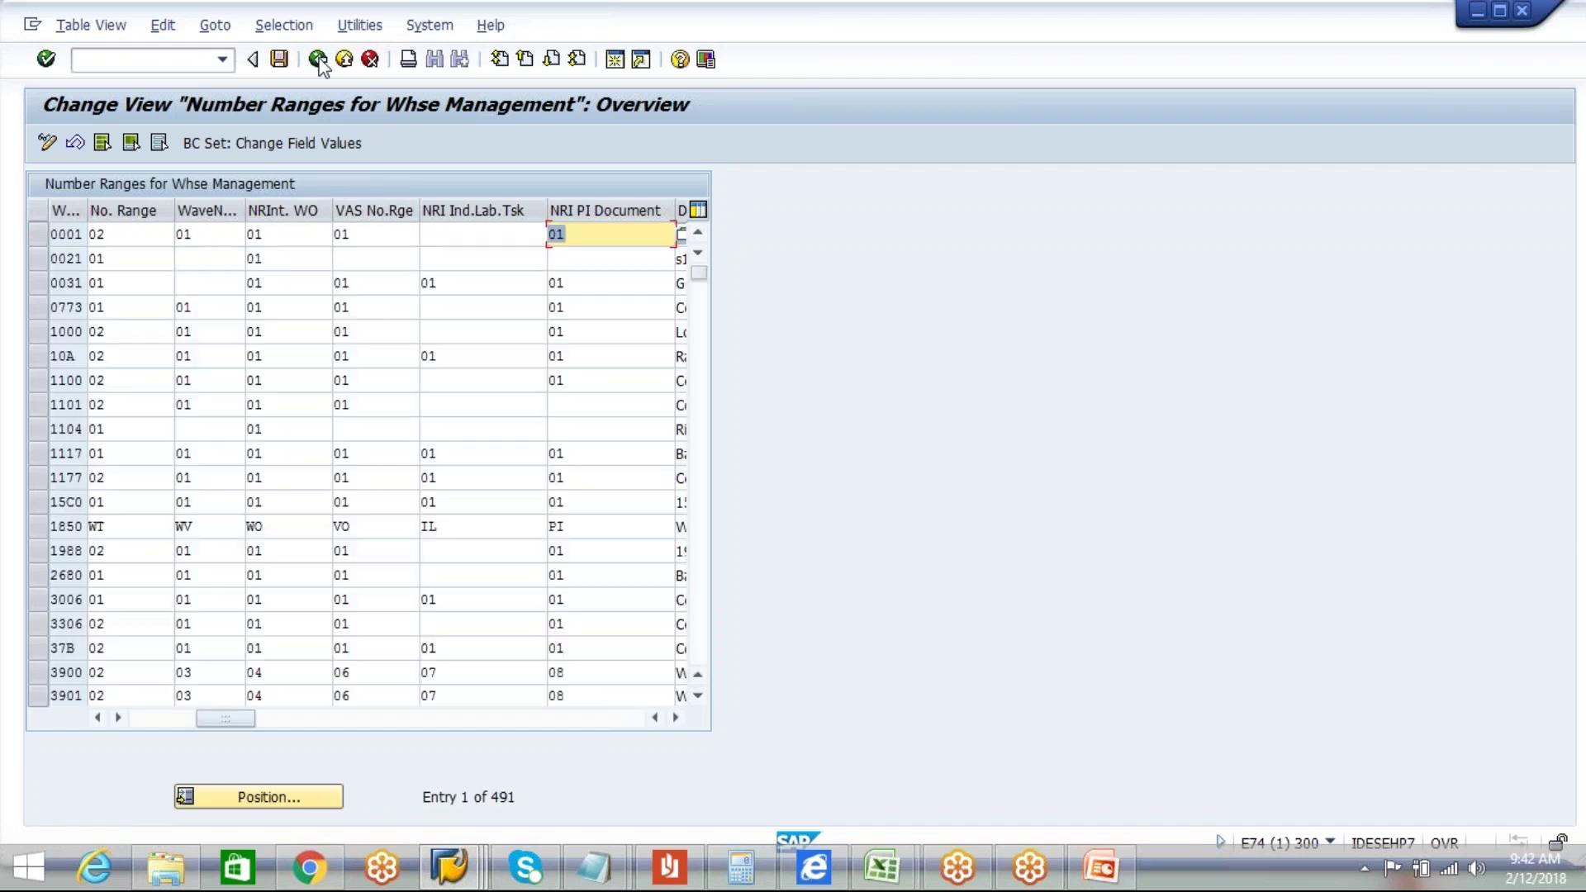
pyautogui.click(318, 59)
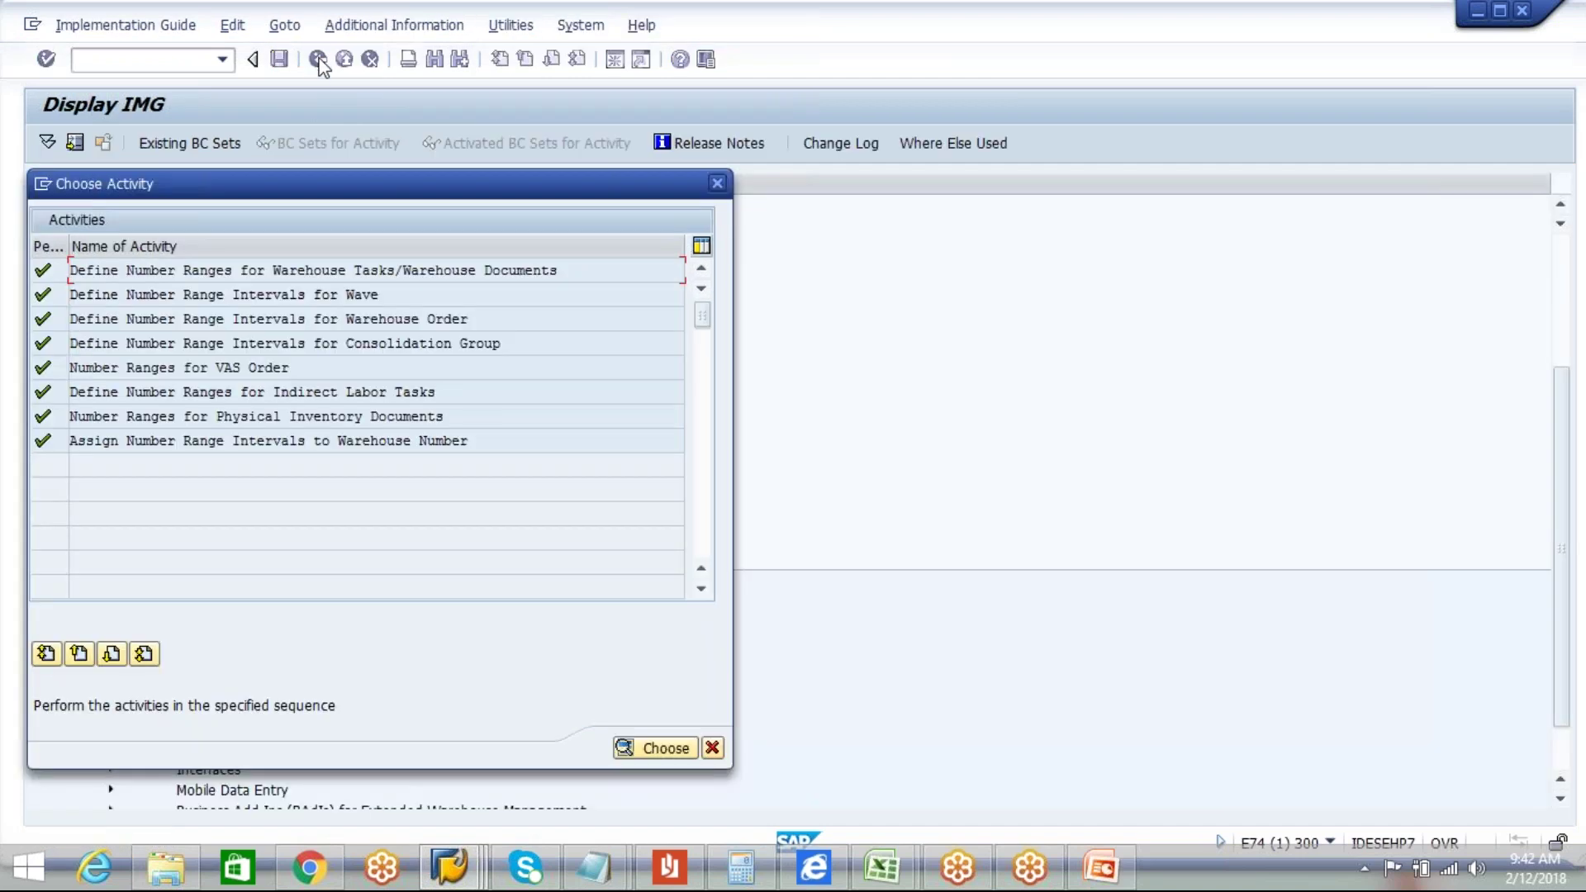
pyautogui.click(717, 183)
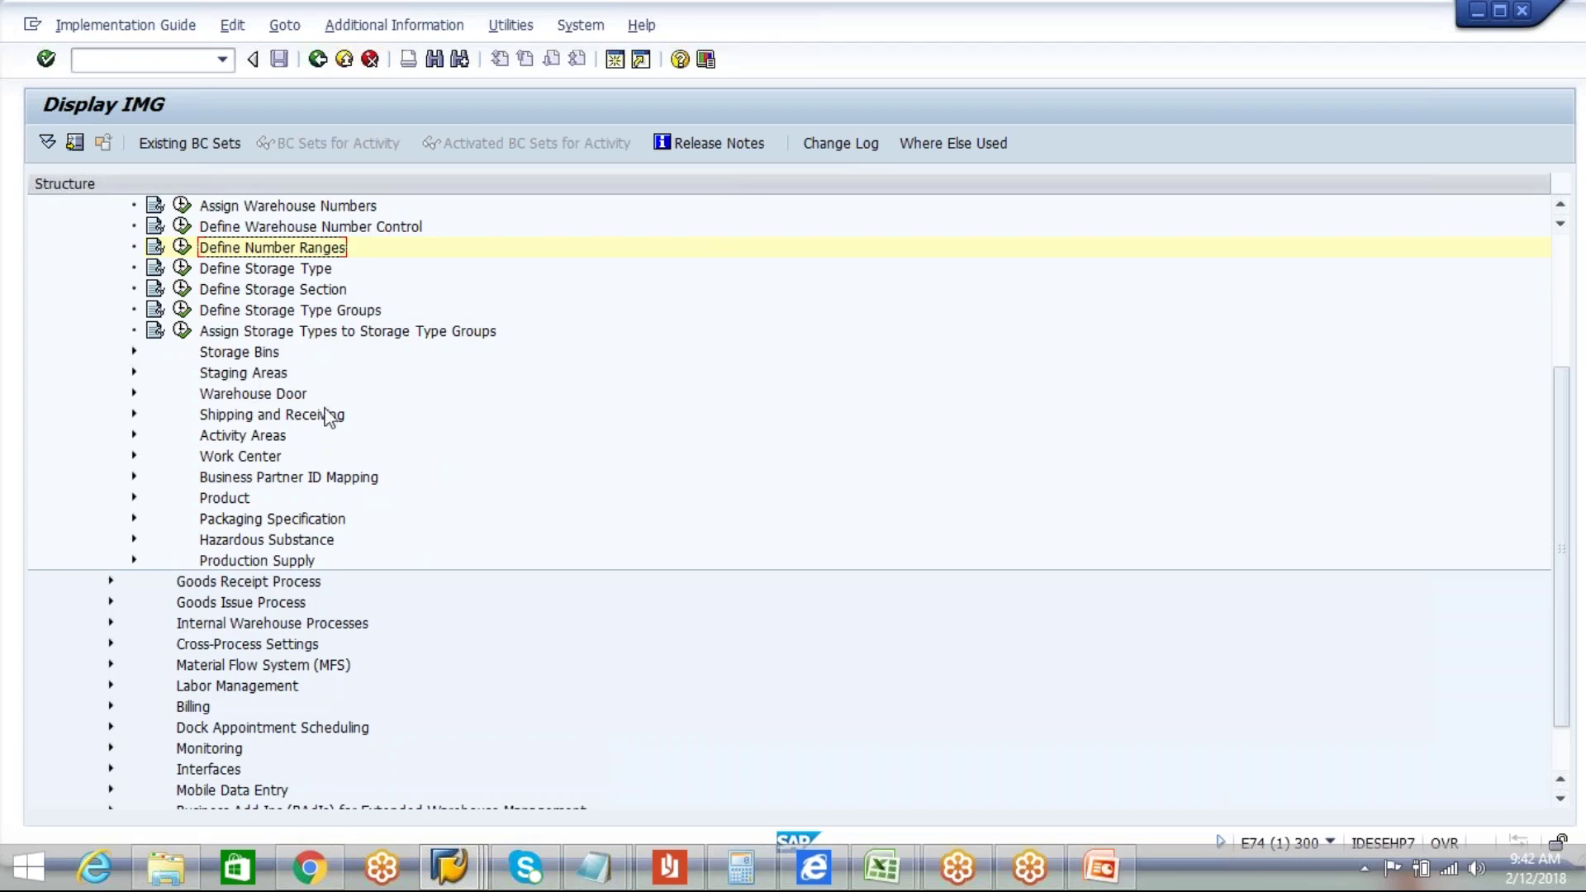
# Step: Open the activity Assign Number Range Intervals to Consolidation Groups under Goods Receipt Process, Deconsolidation
pyautogui.click(111, 582)
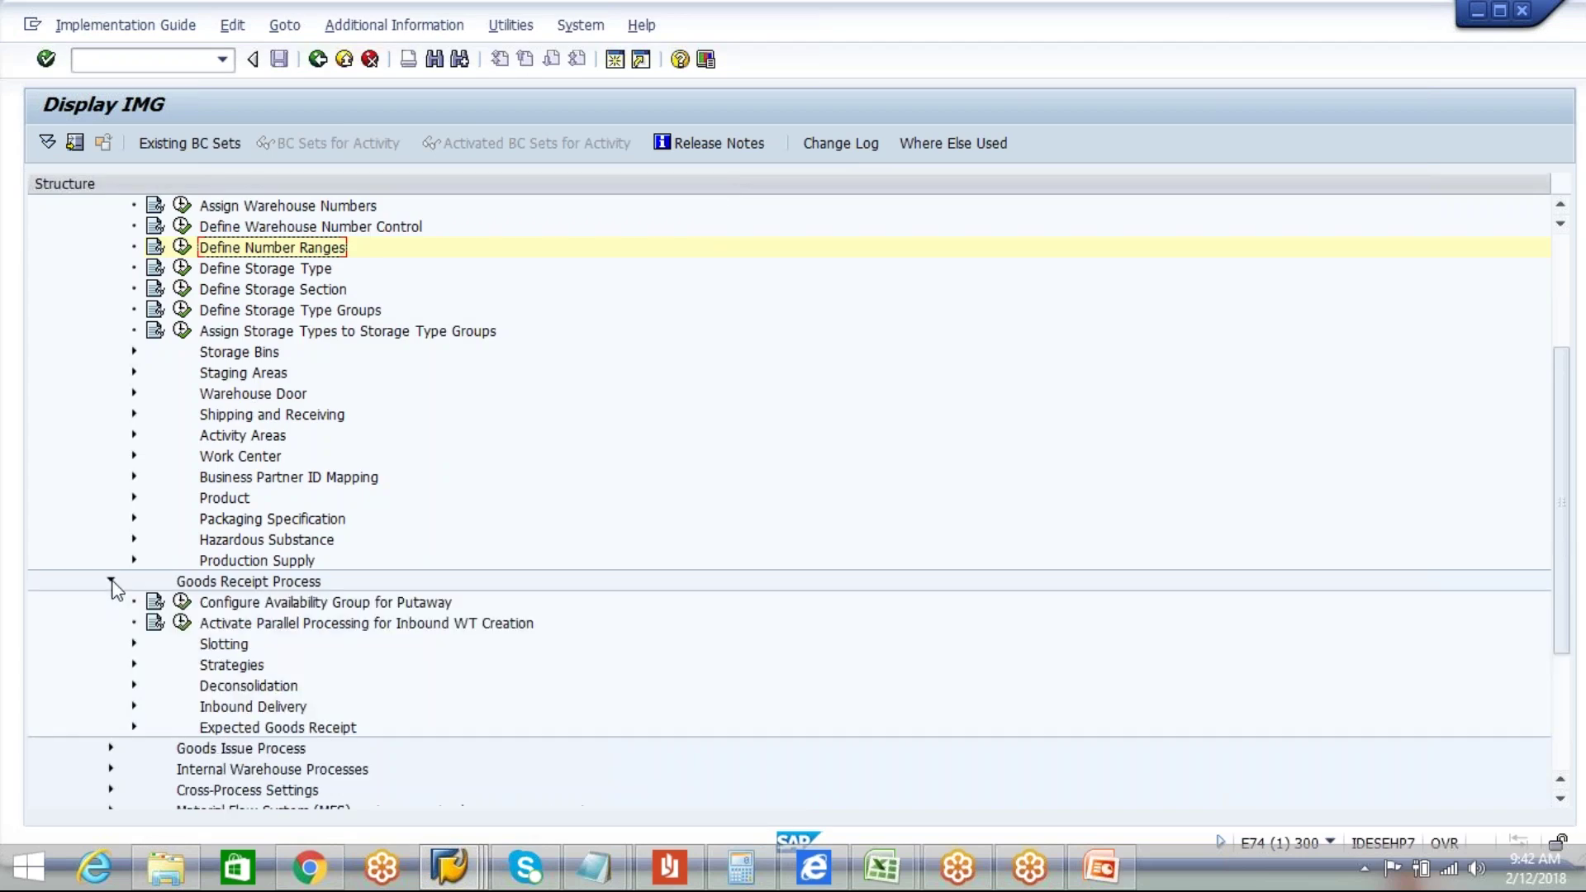
pyautogui.click(200, 690)
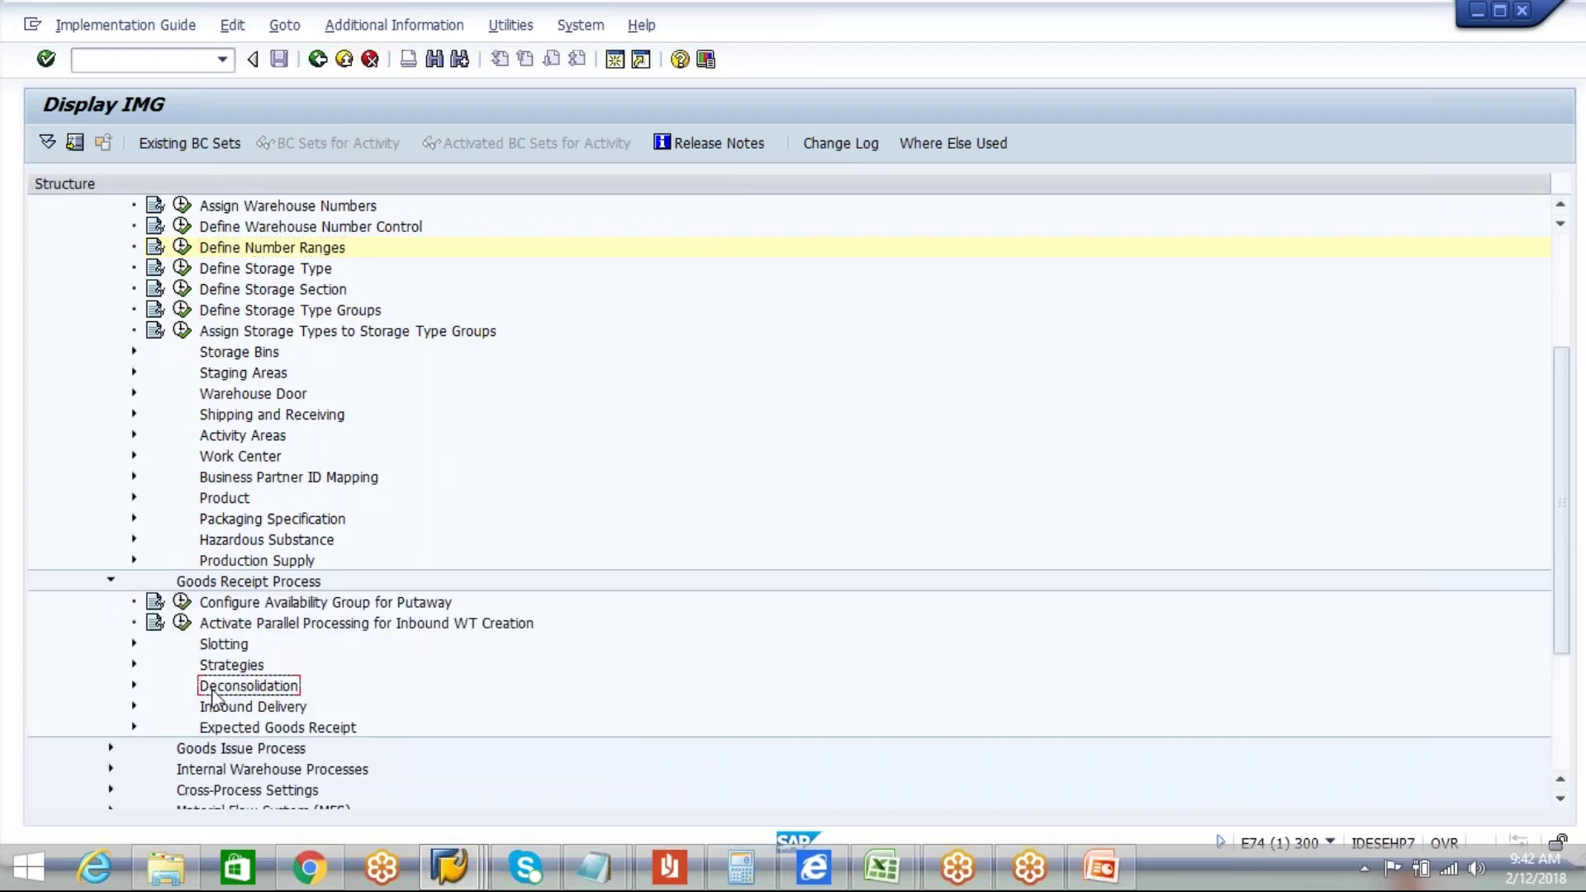
pyautogui.click(134, 686)
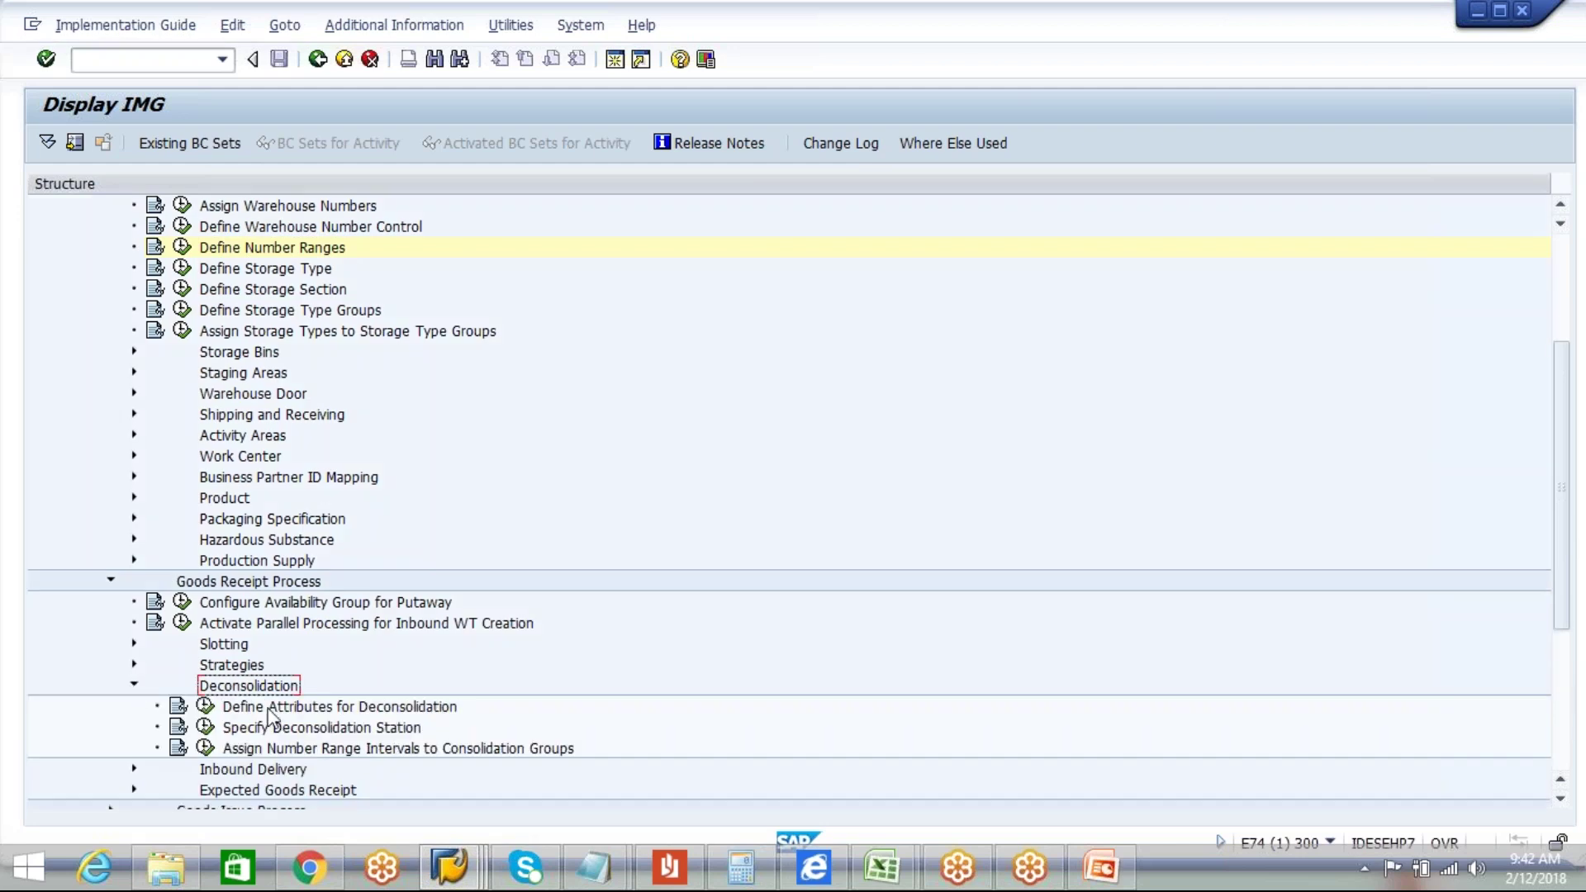
pyautogui.click(205, 748)
pyautogui.click(595, 867)
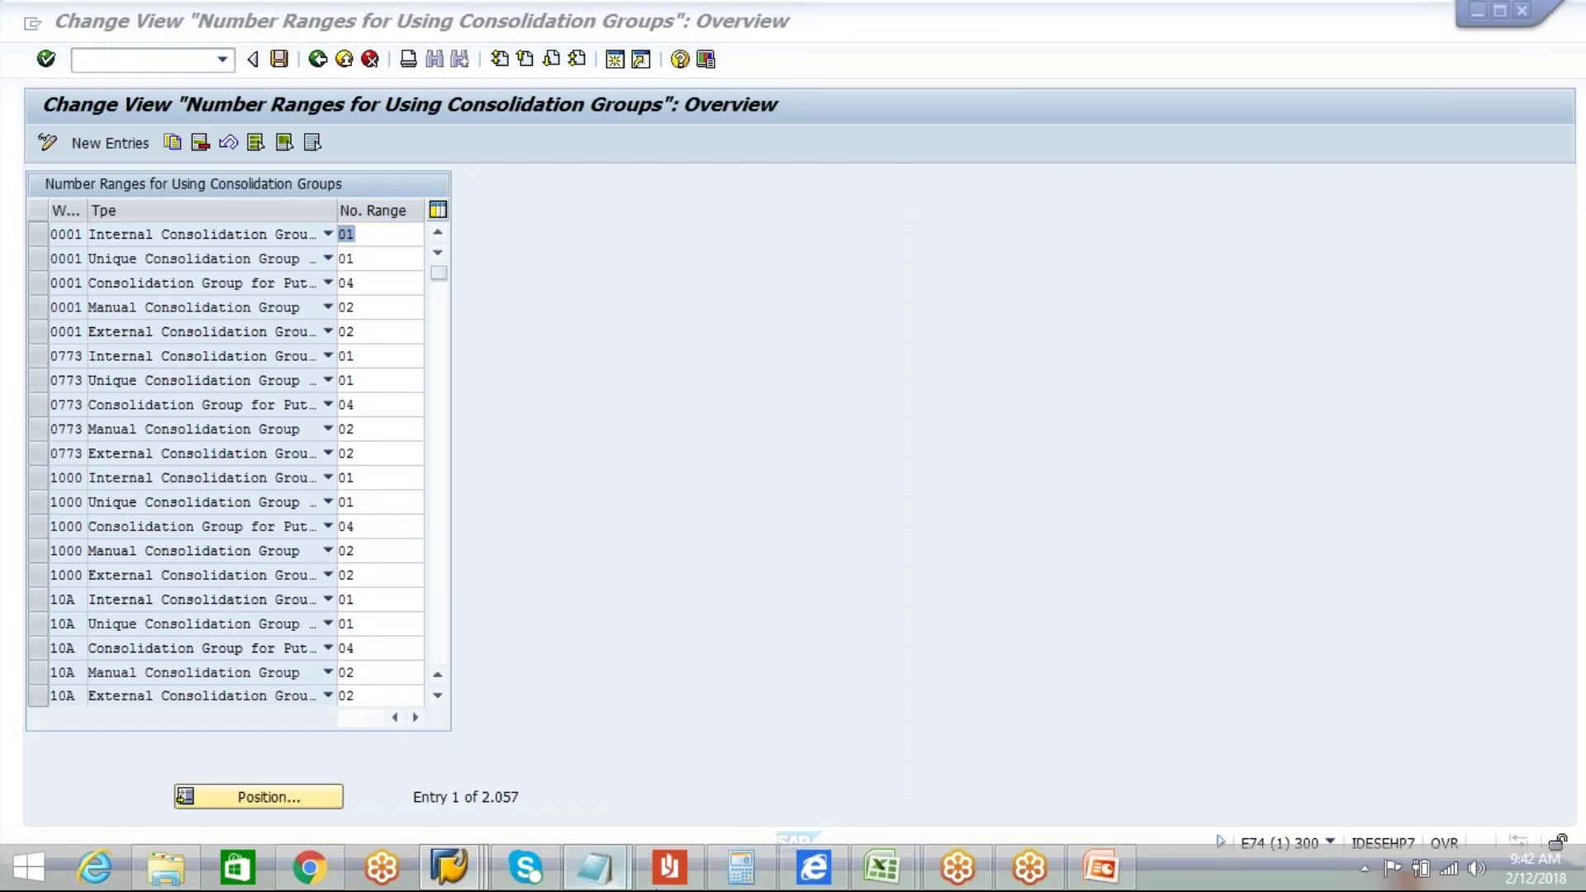
pyautogui.click(912, 568)
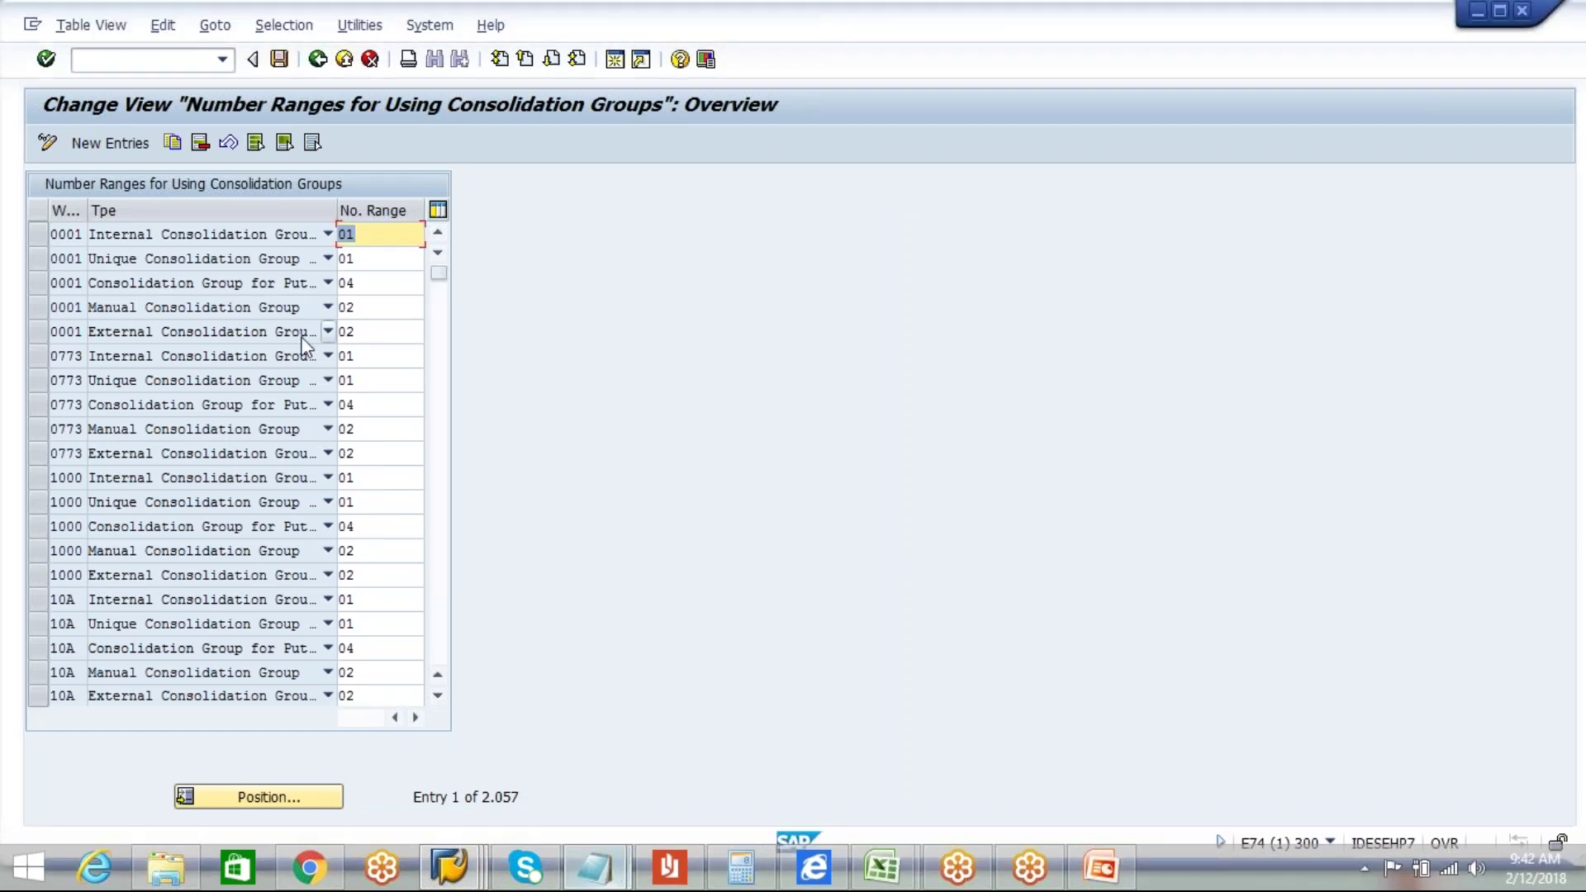
# Step: Filter the consolidation group number ranges by contents to show only Warehouse Number AIPL
pyautogui.click(283, 25)
pyautogui.click(296, 52)
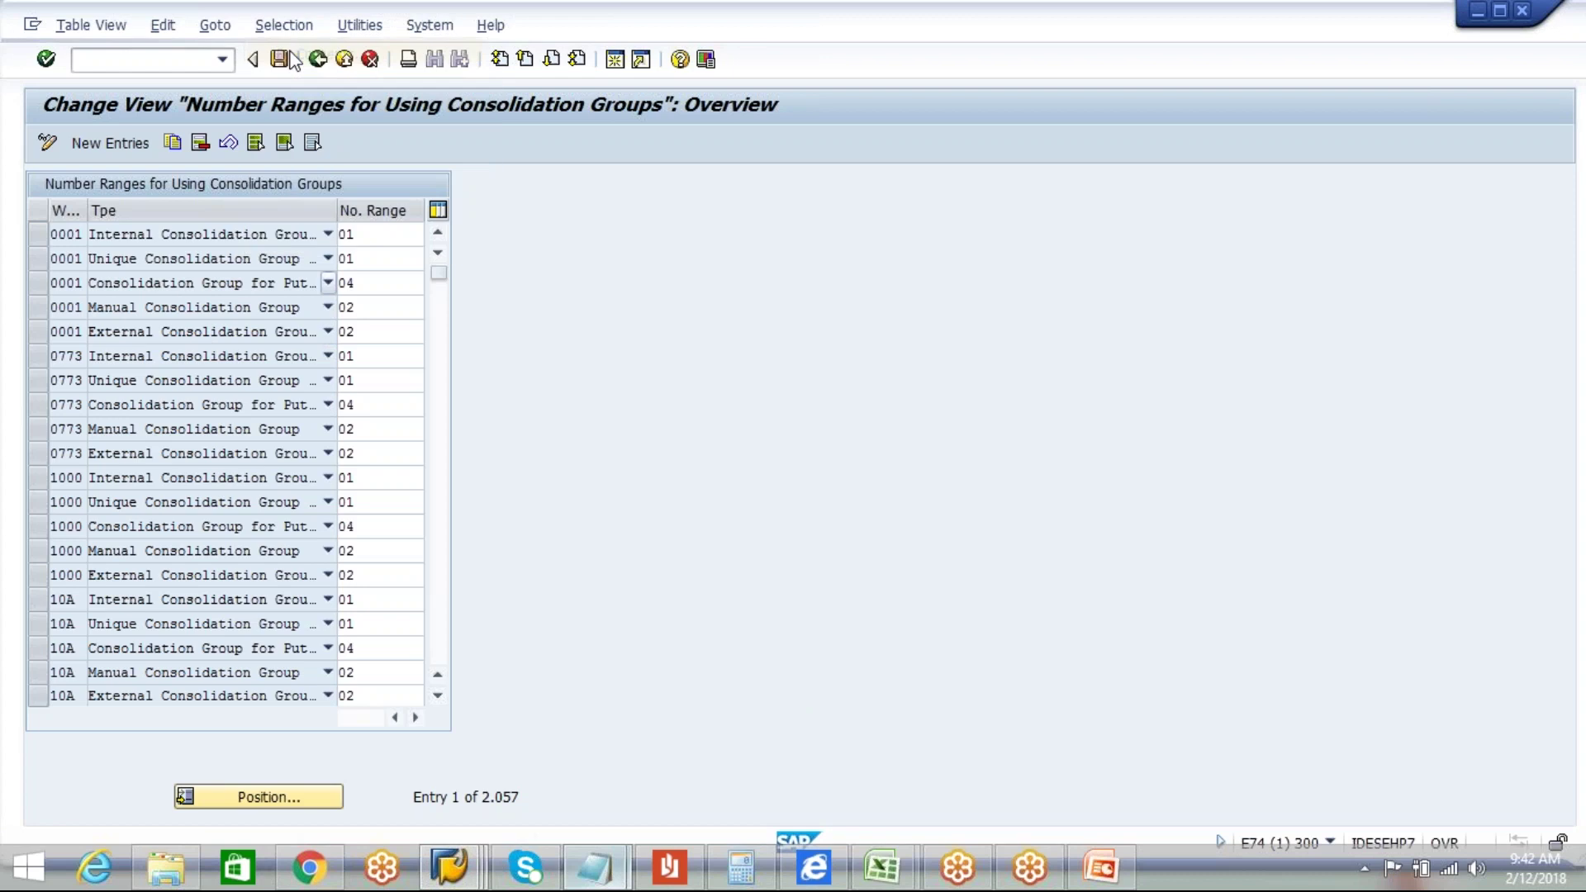
pyautogui.moveTo(595, 867)
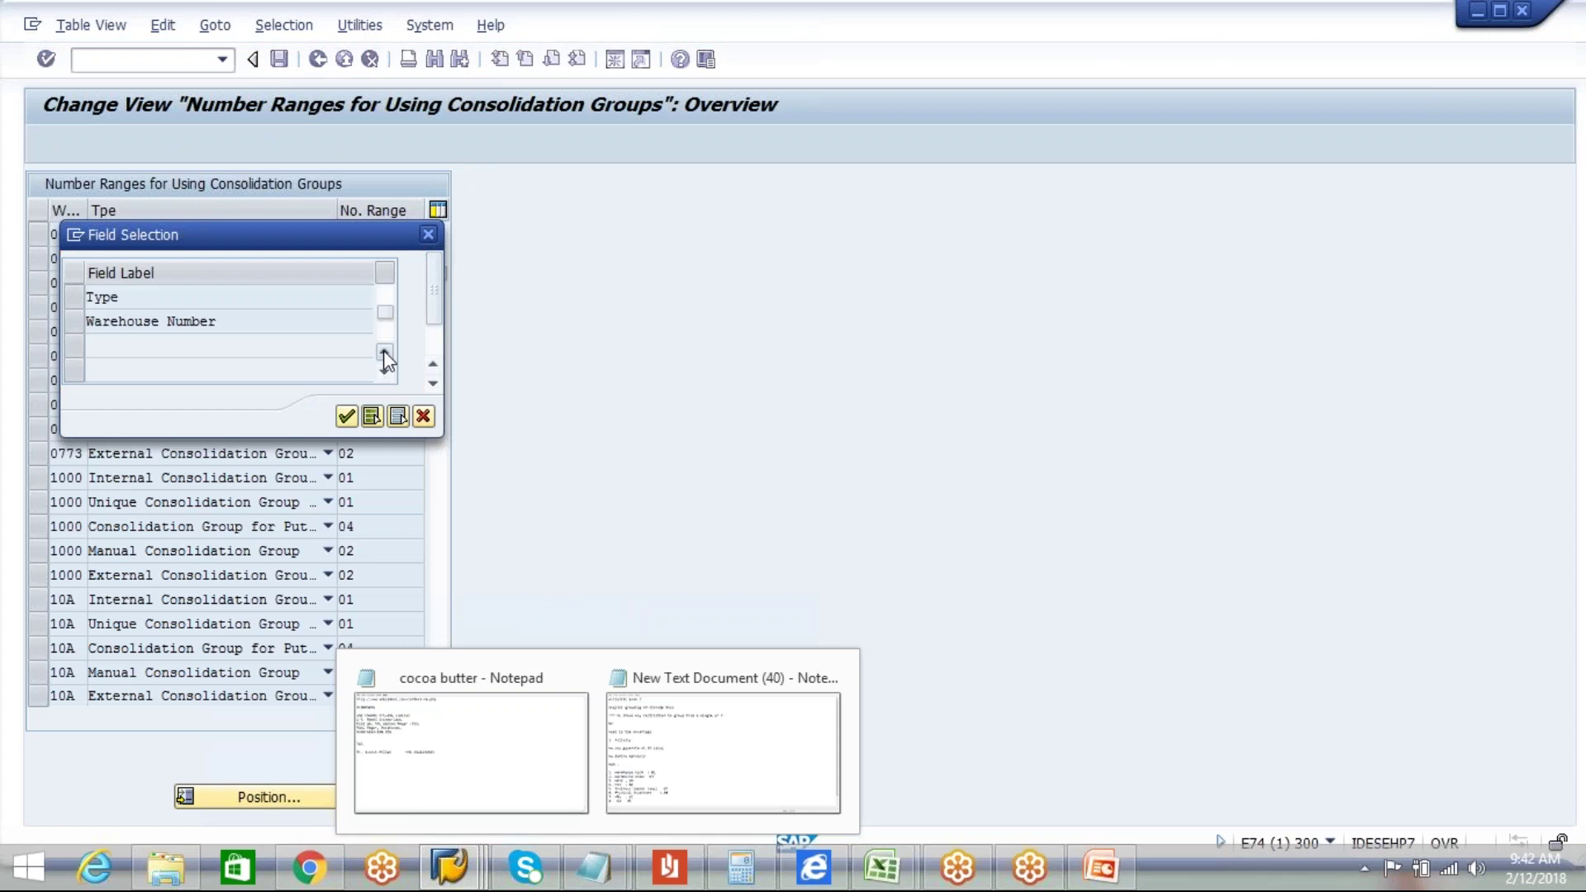
pyautogui.click(73, 343)
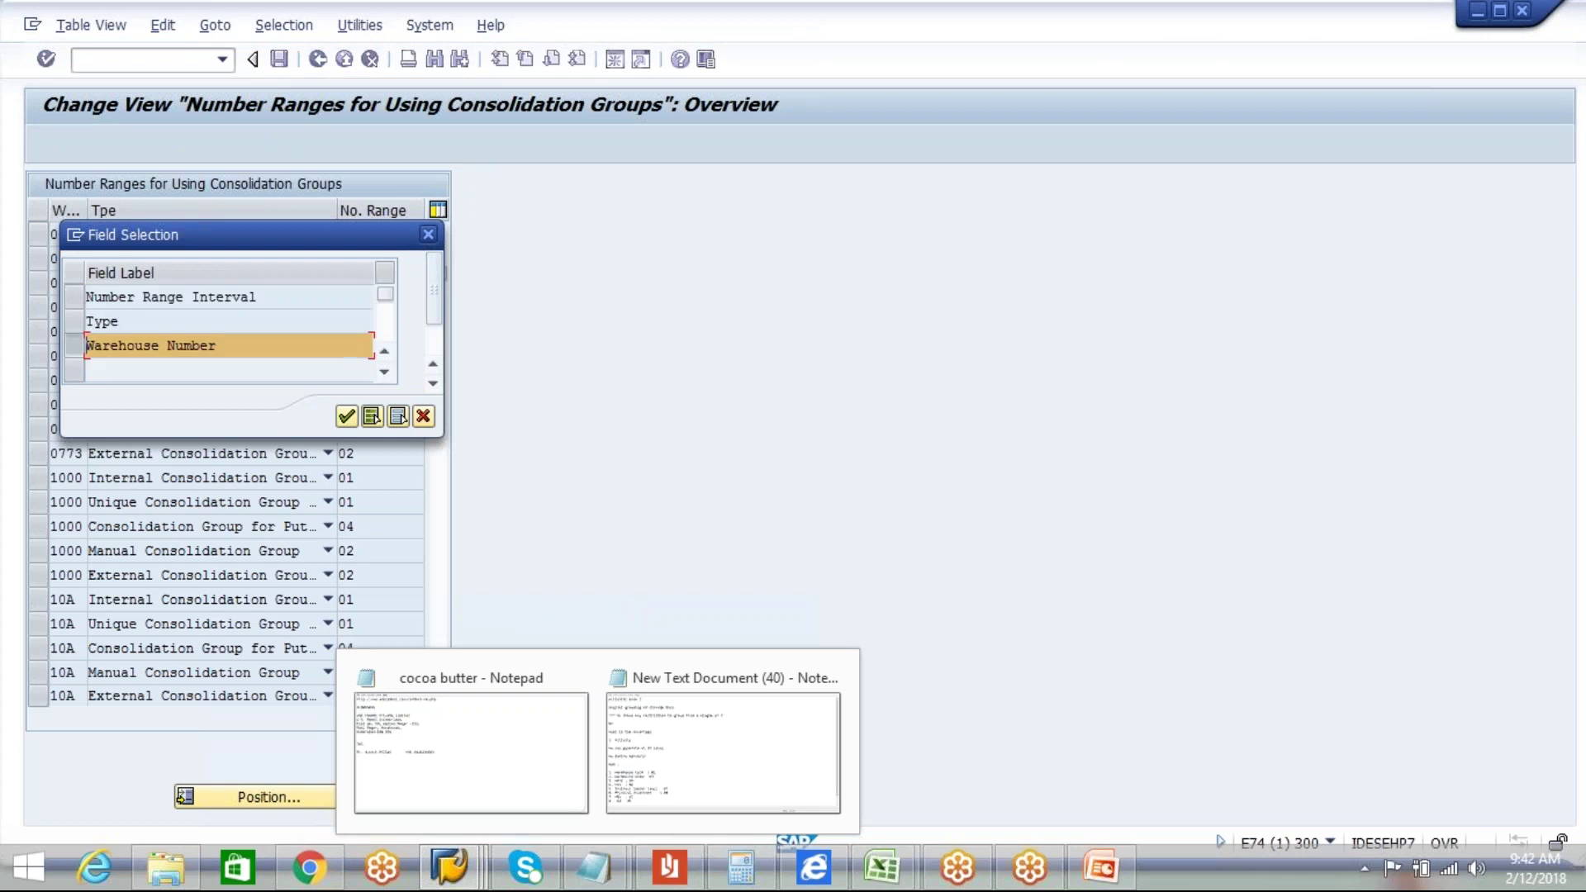
pyautogui.click(346, 416)
pyautogui.click(406, 299)
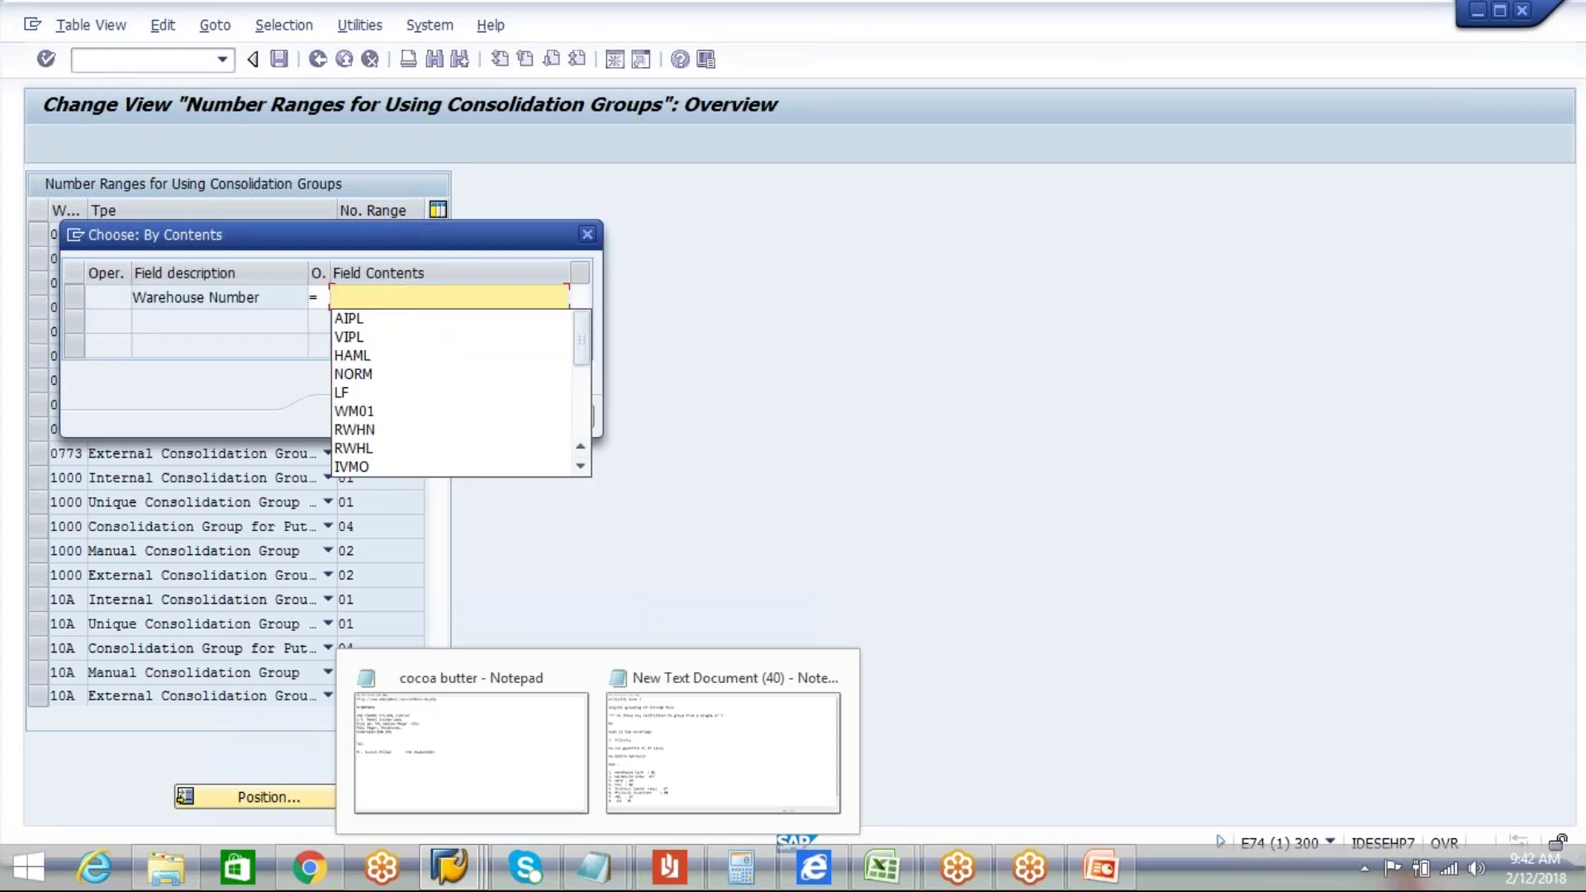
pyautogui.click(351, 319)
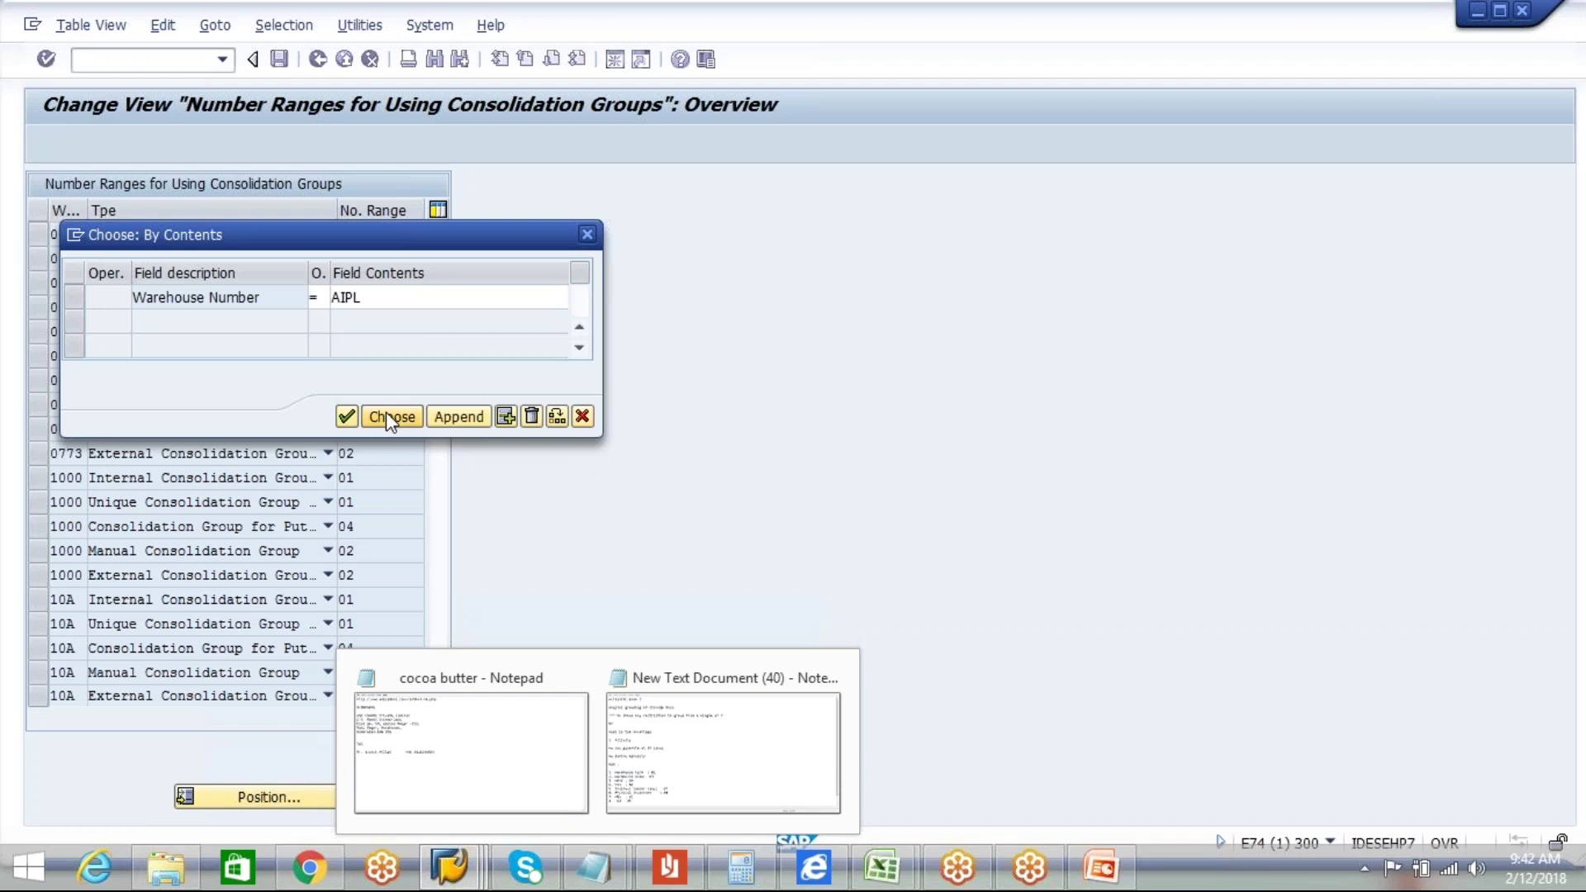
pyautogui.click(385, 411)
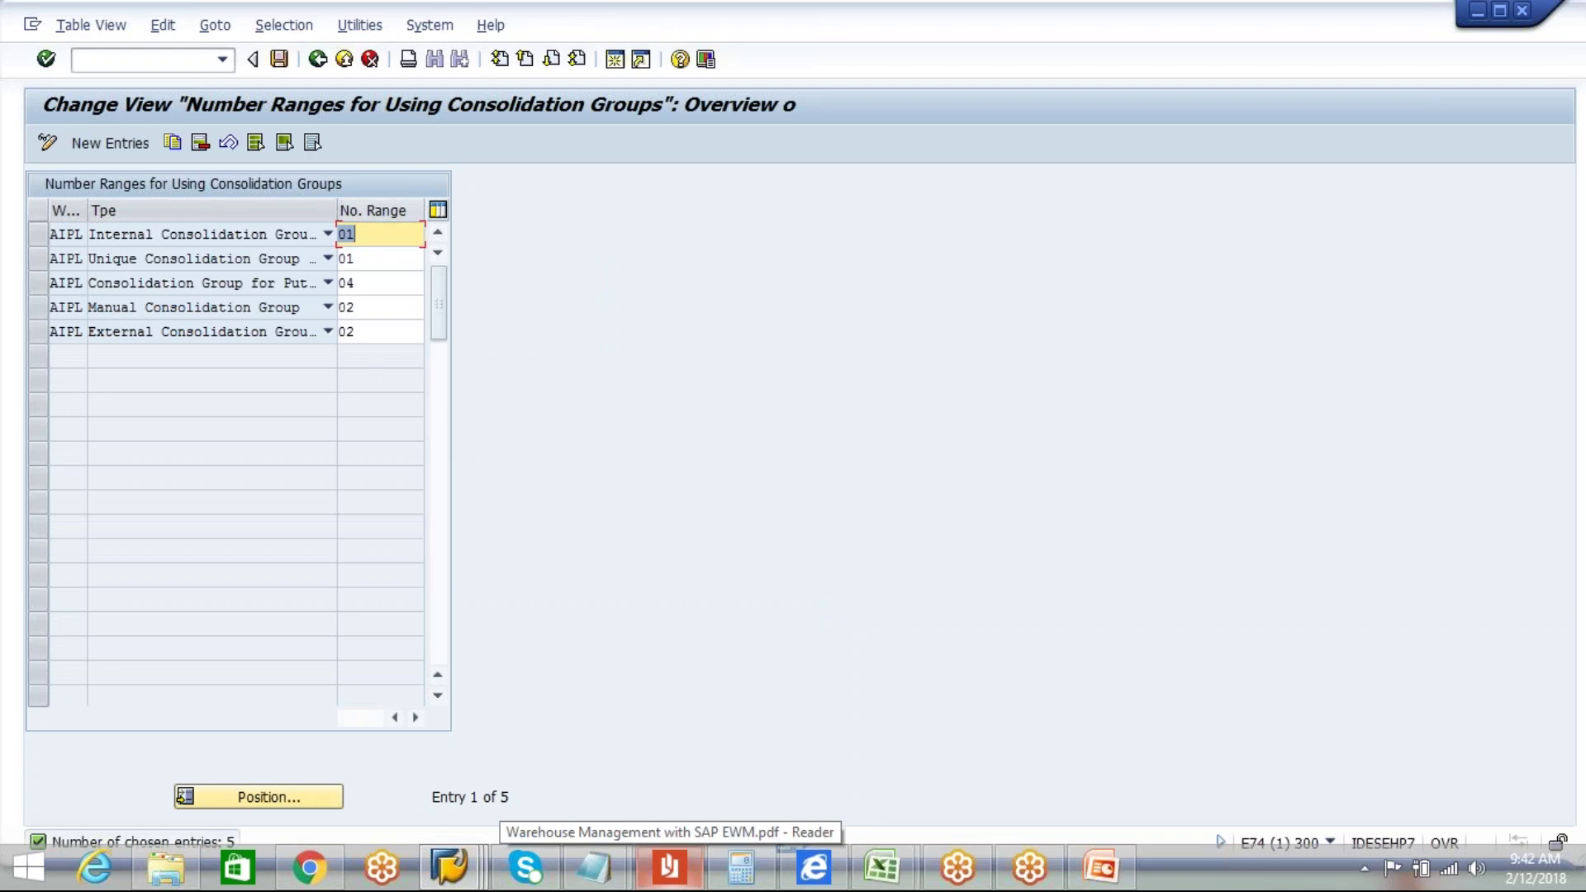
# Step: Set the number range to 05 for the internal, unique, putaway, manual and external consolidation group types of warehouse AIPL
pyautogui.write('05')
pyautogui.click(383, 265)
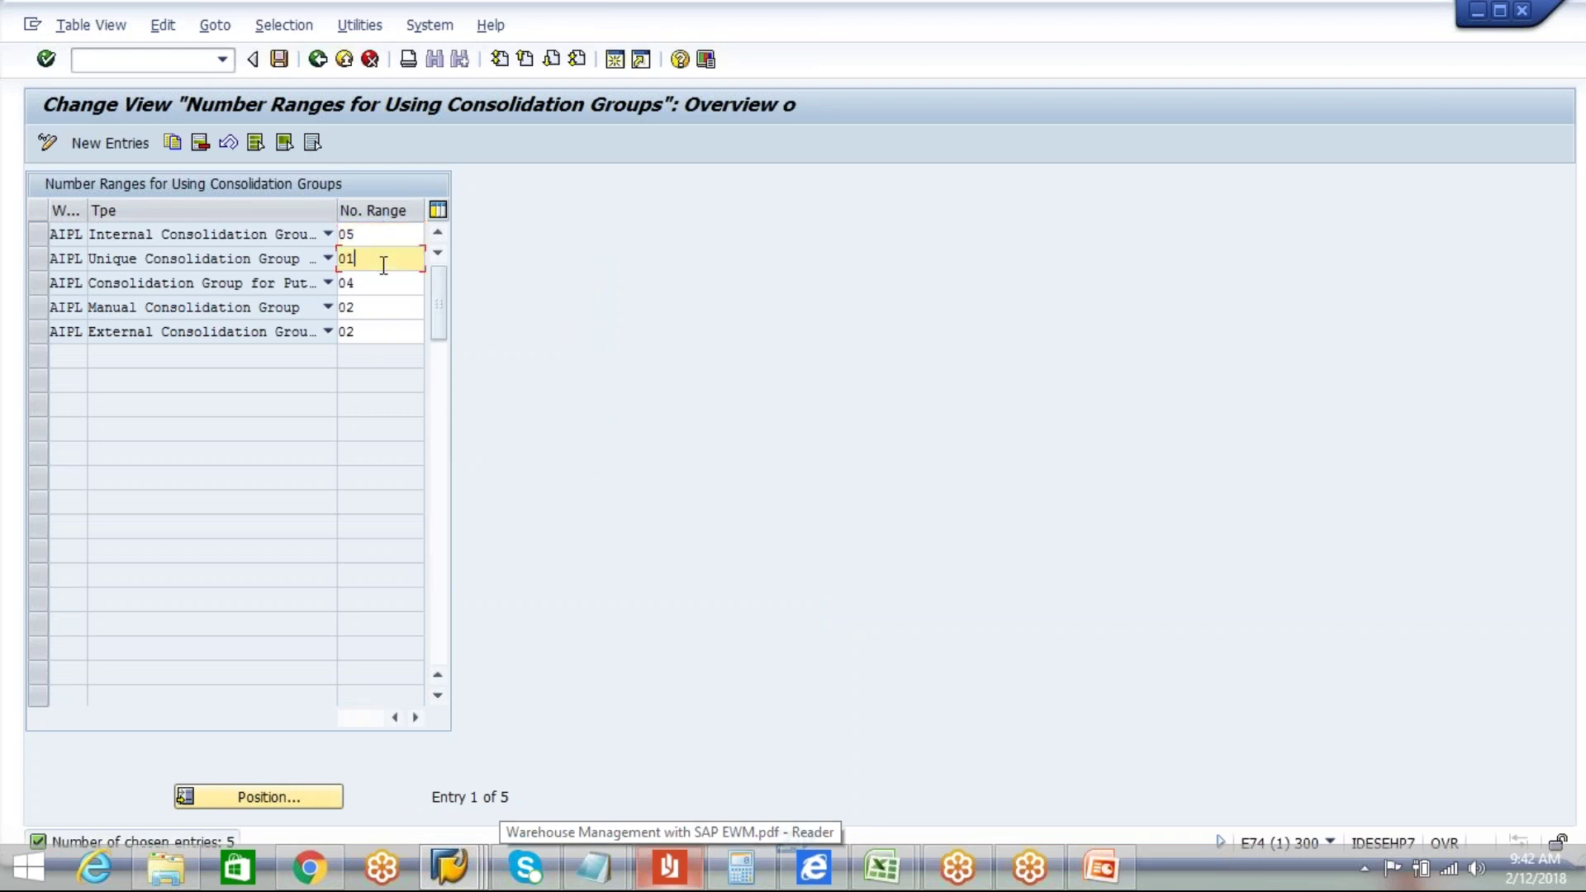
pyautogui.write('05')
pyautogui.click(369, 282)
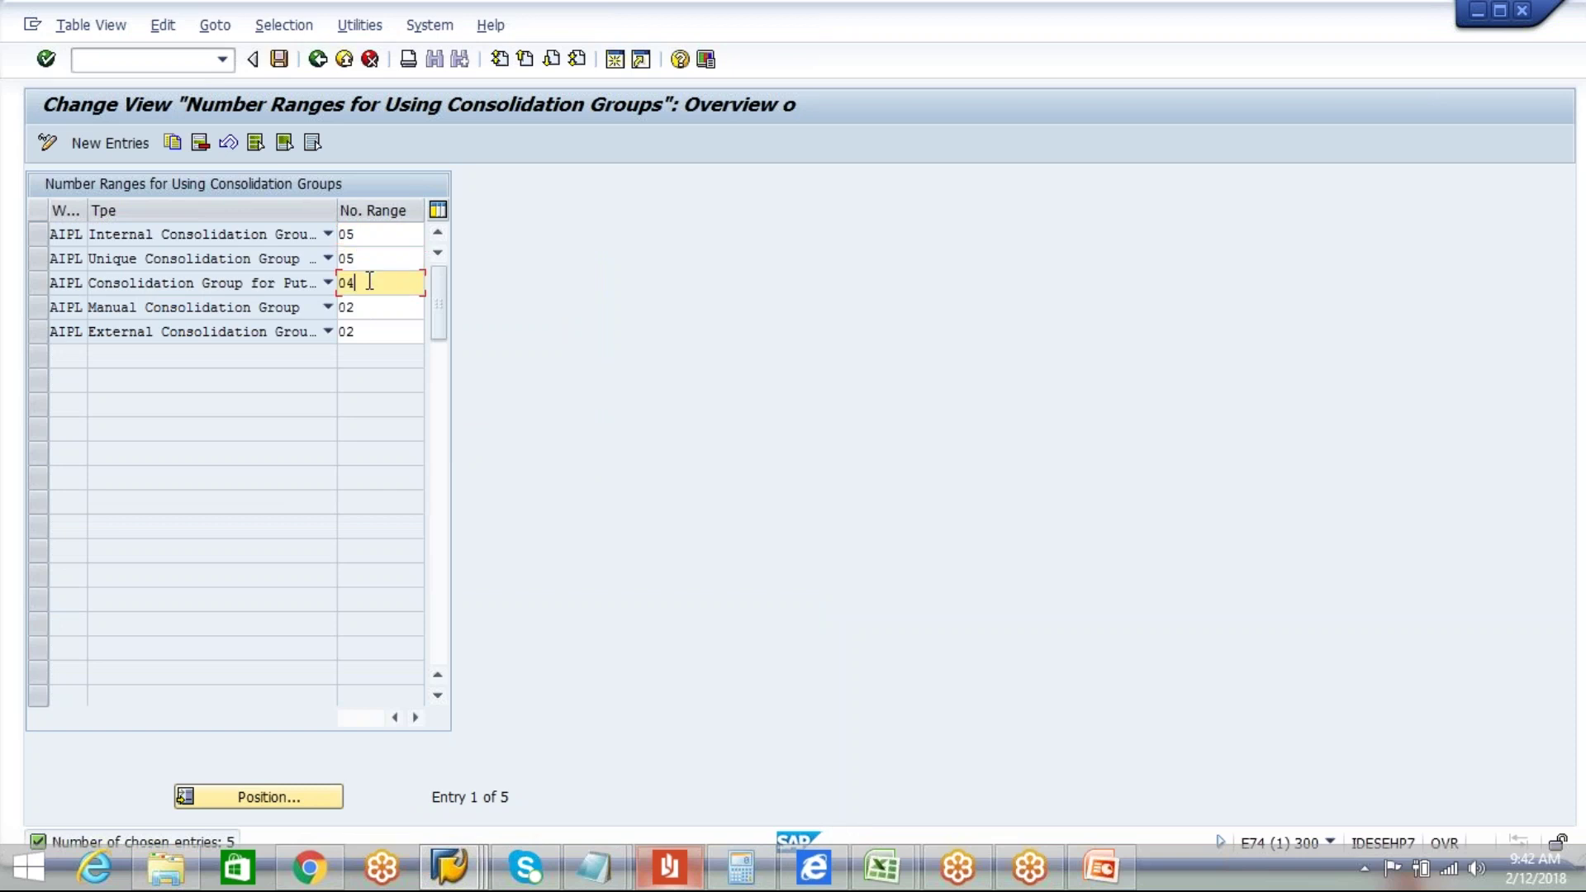
pyautogui.write('05')
pyautogui.click(384, 305)
pyautogui.write('05')
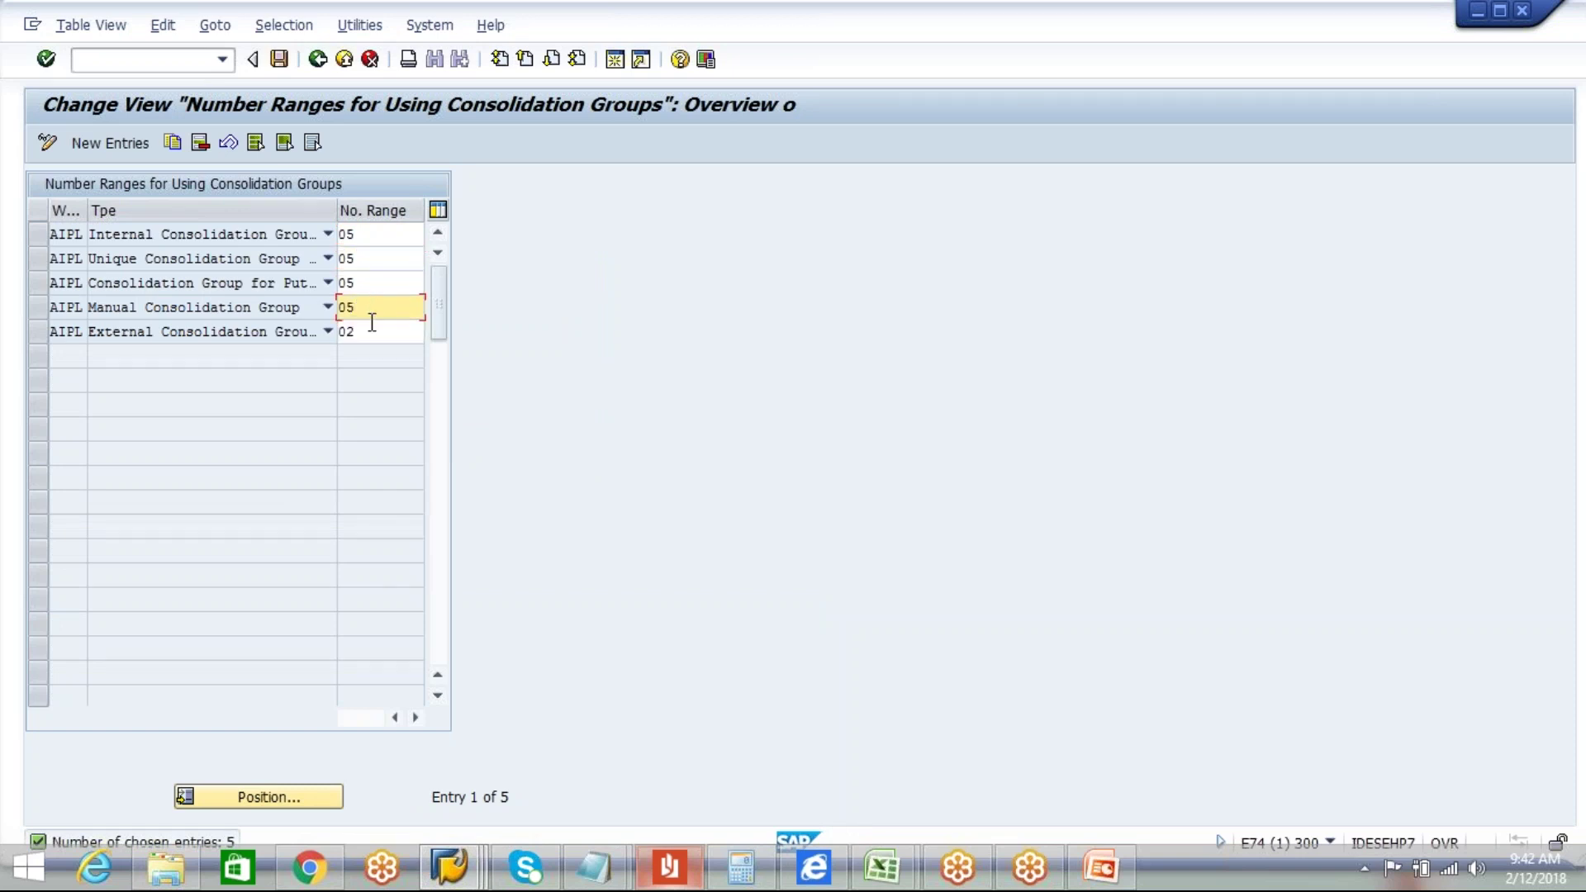
pyautogui.click(372, 327)
pyautogui.write('05')
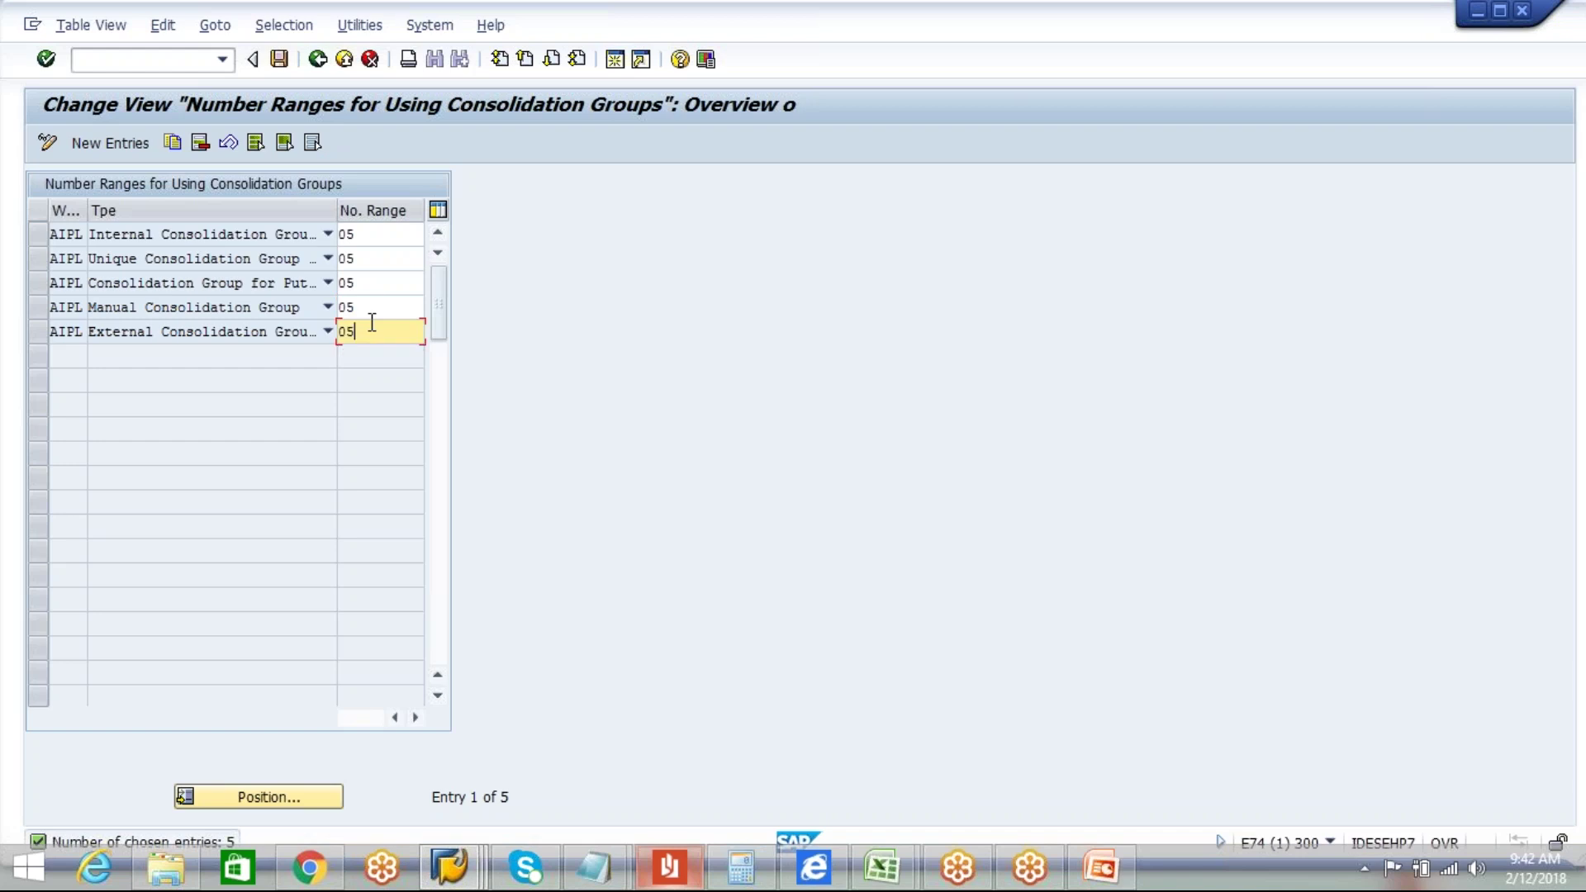
# Step: Save the consolidation group number ranges to the proposed customizing request and return to the IMG structure
pyautogui.click(279, 59)
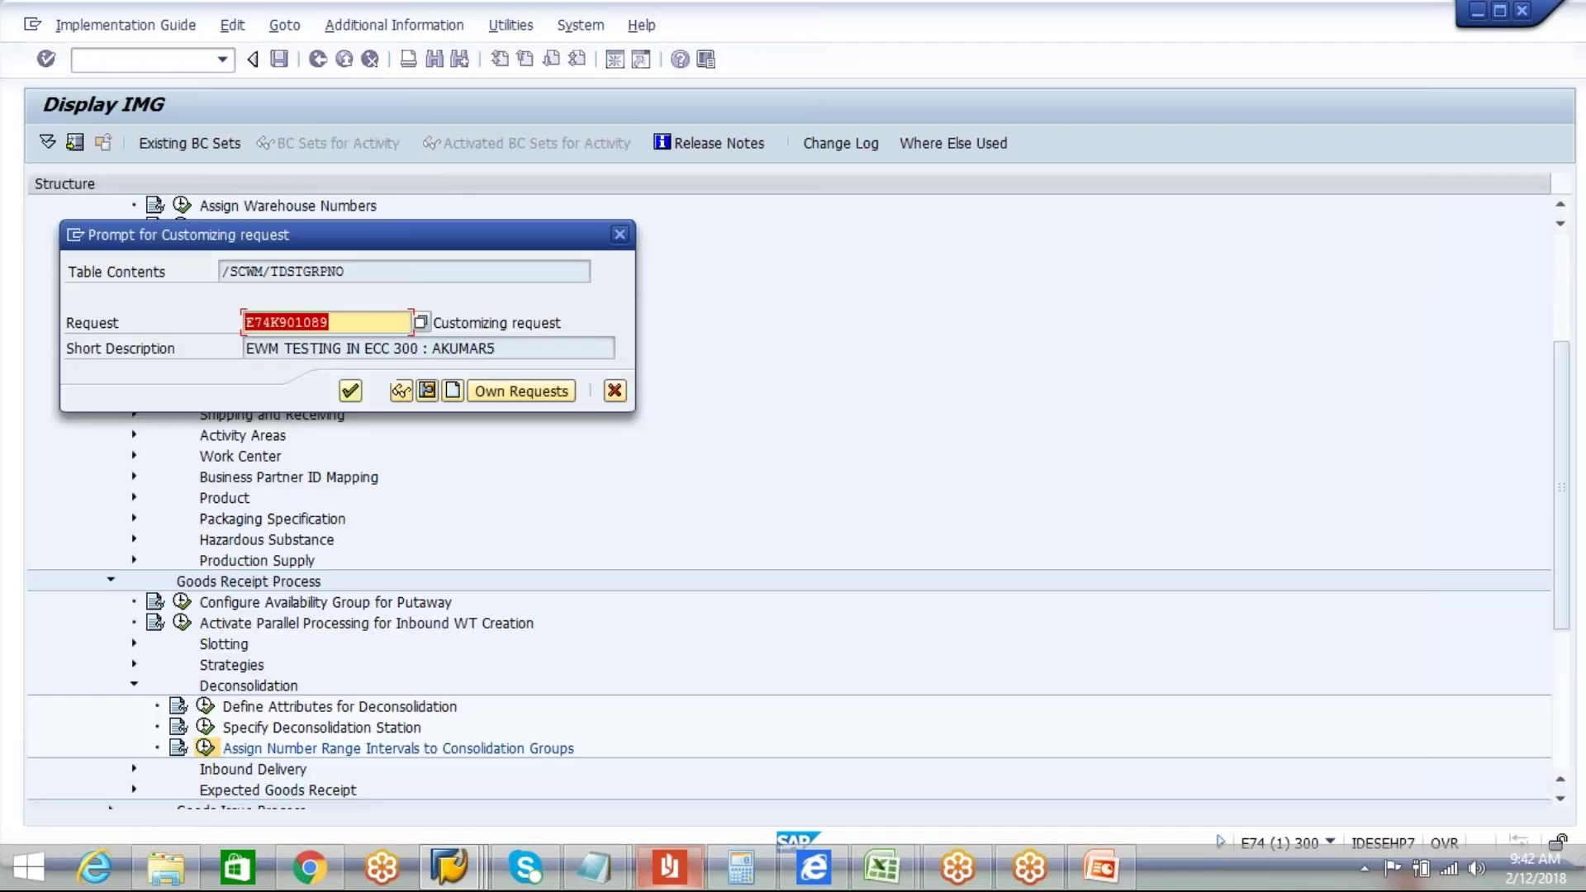
pyautogui.click(361, 400)
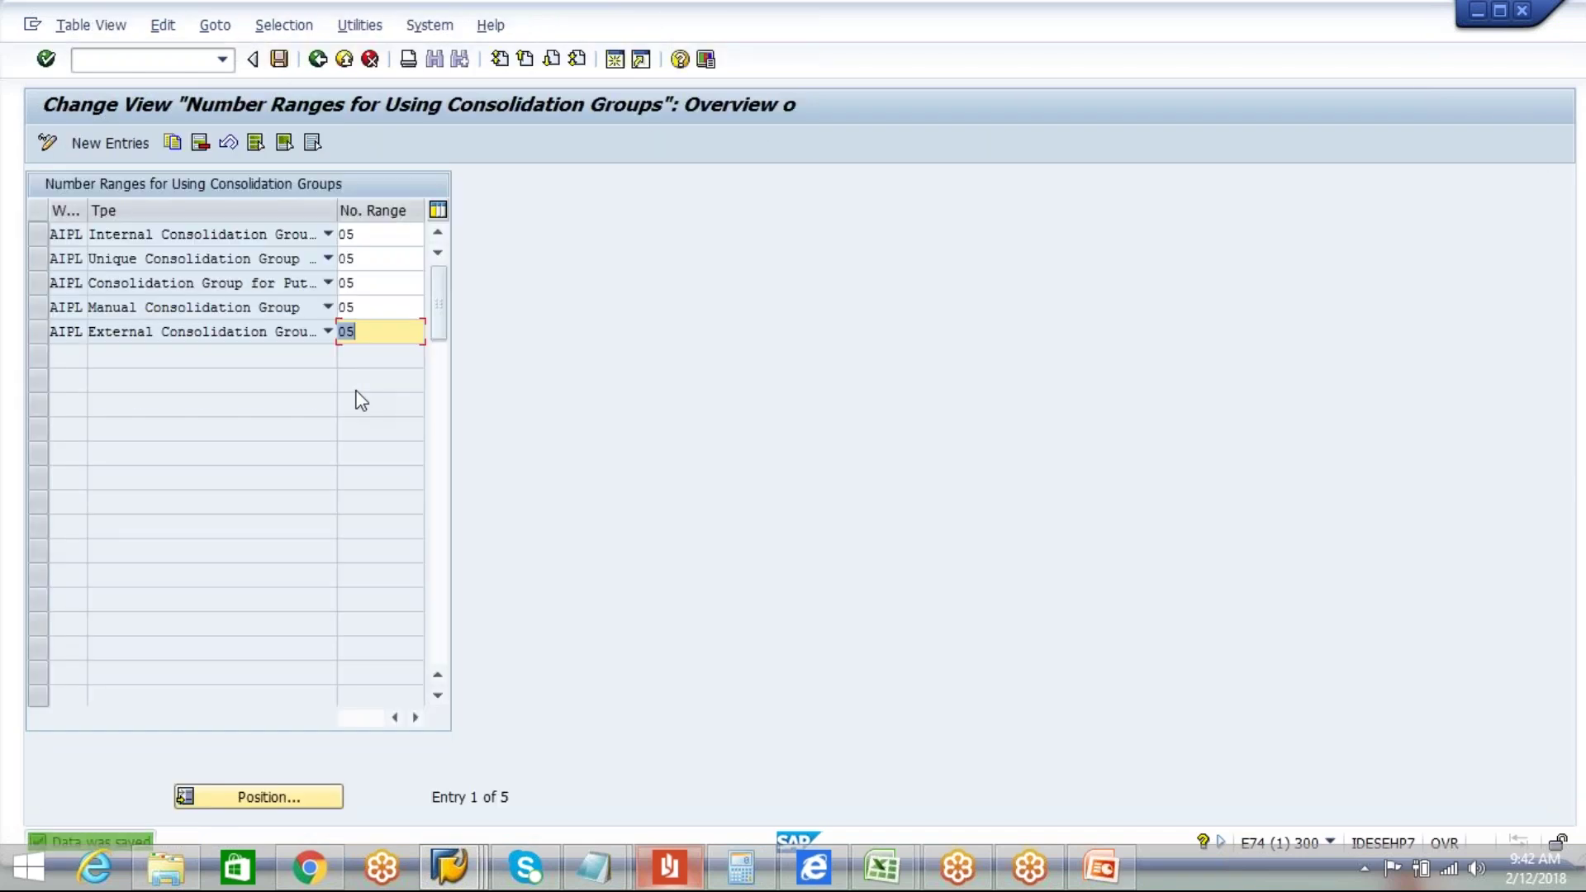
pyautogui.click(372, 309)
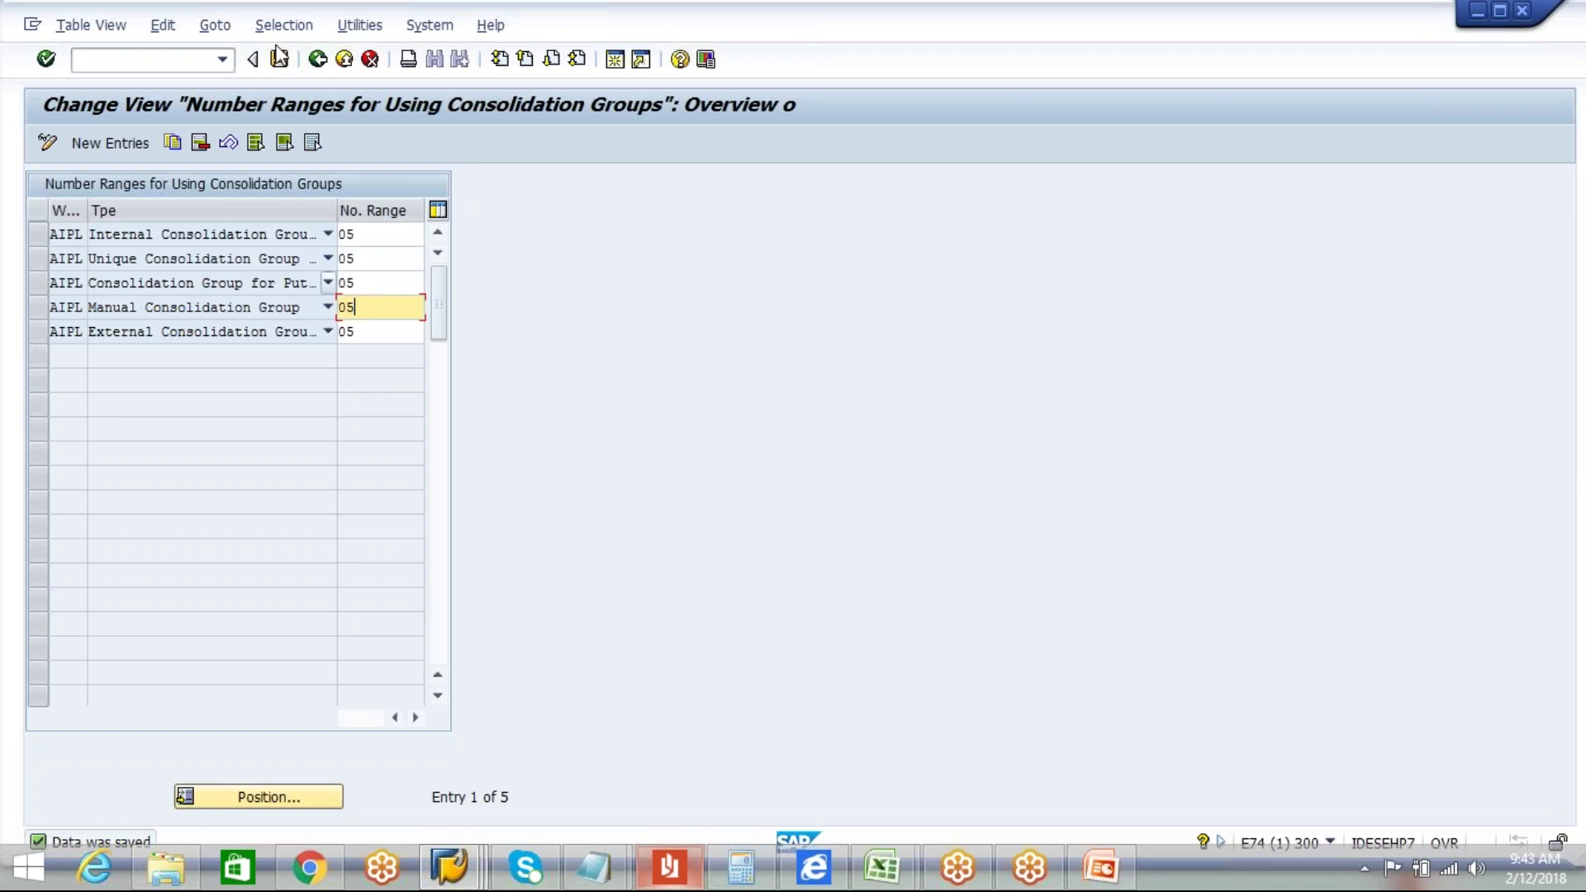
pyautogui.click(279, 59)
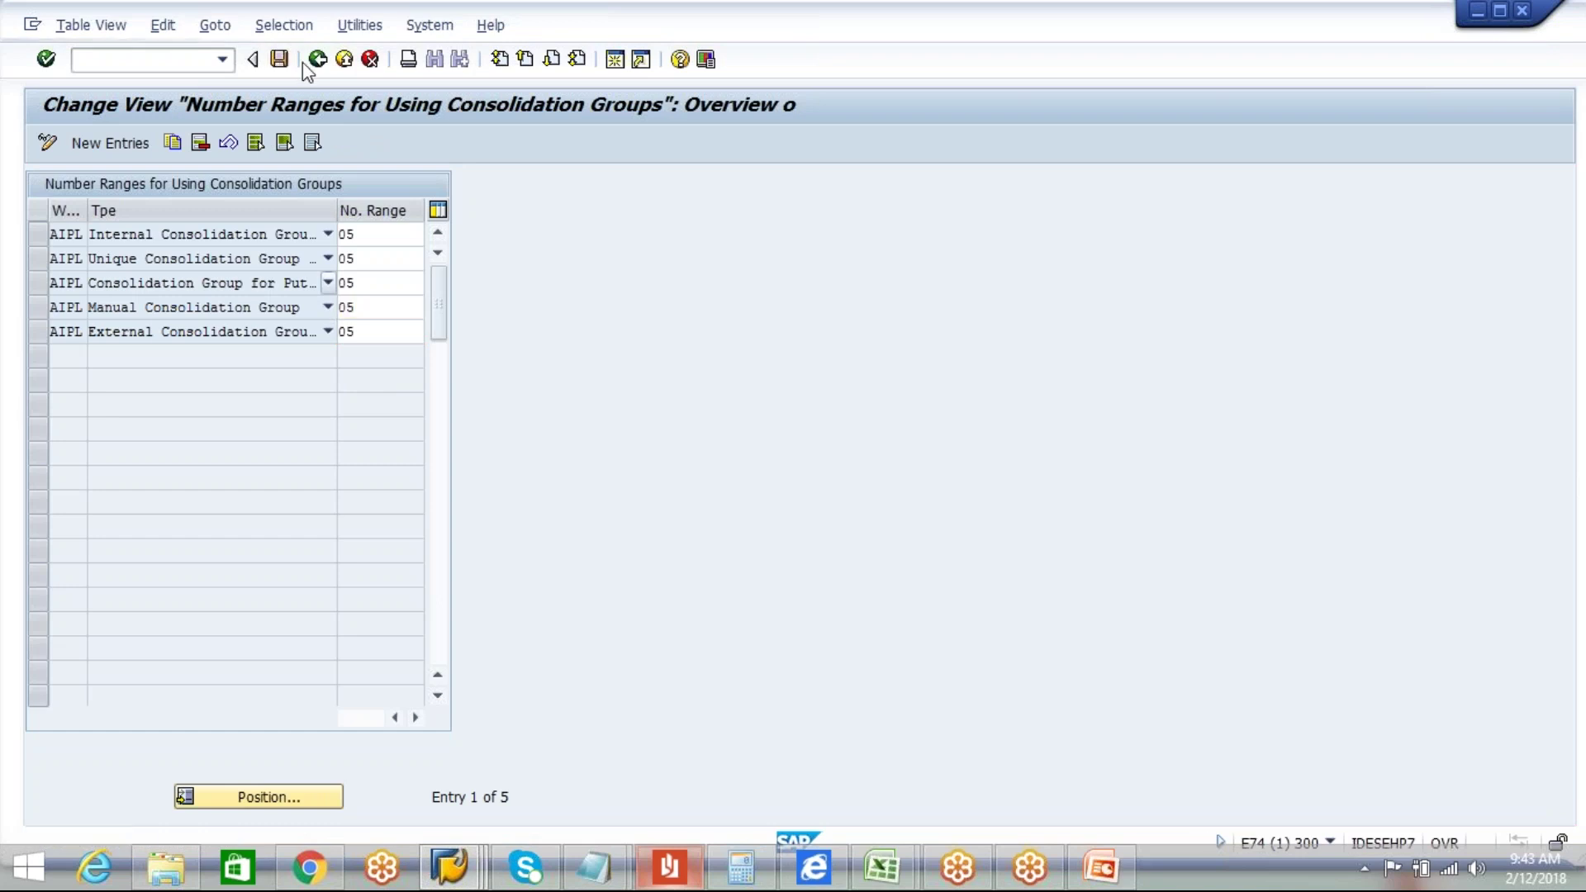
pyautogui.click(317, 58)
pyautogui.click(319, 59)
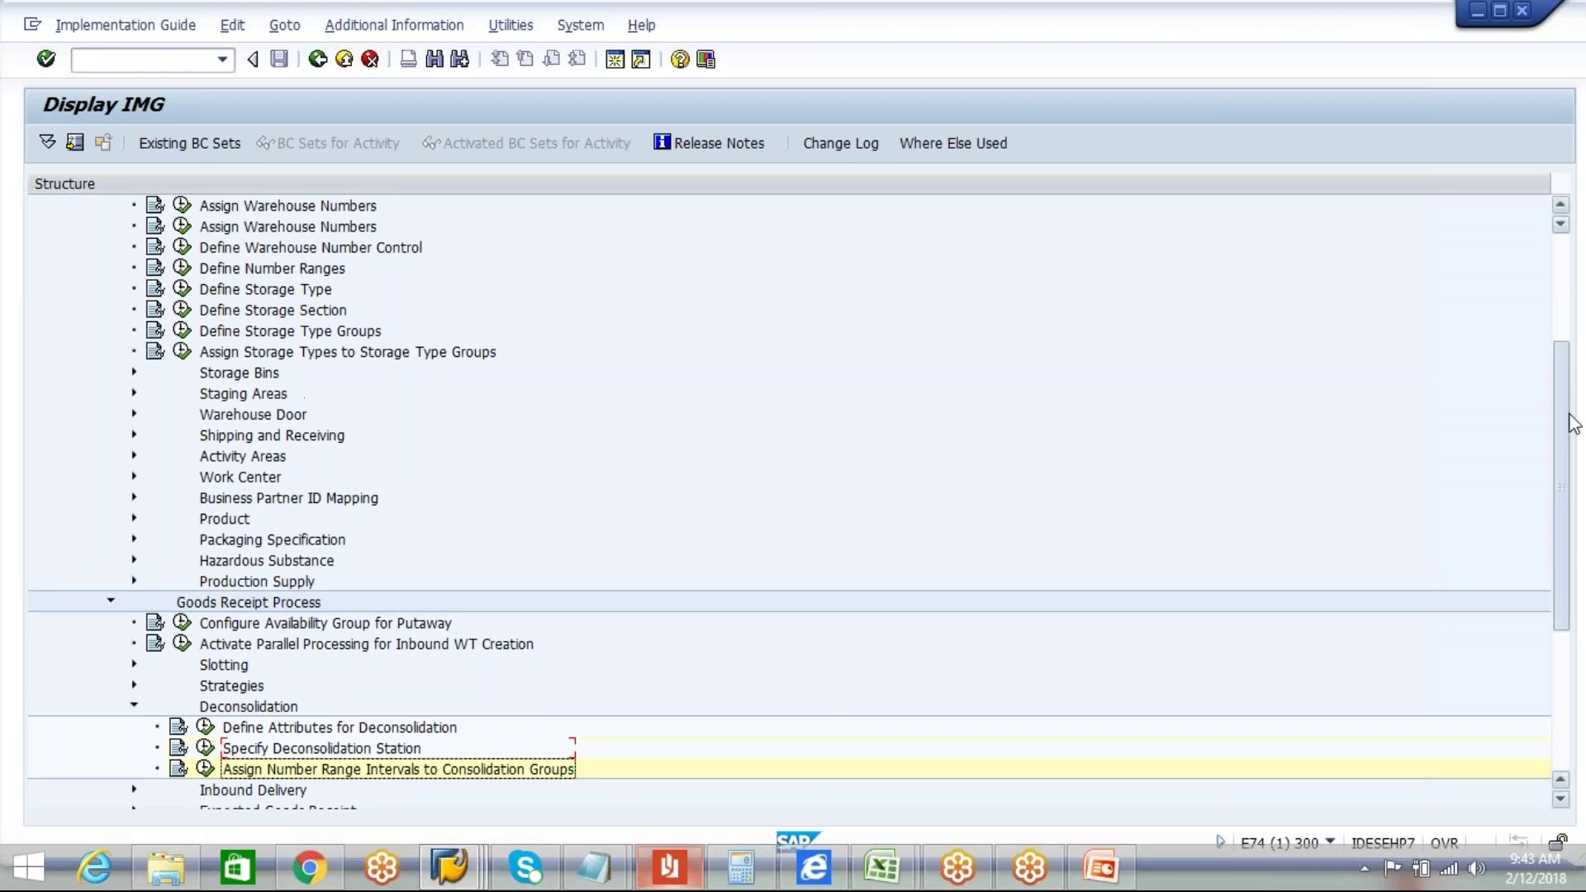
# Step: Collapse Goods Receipt Process and open Assign Storage Bins to Activity Areas under Master Data, Activity Areas
pyautogui.scroll(3, 1557, 413)
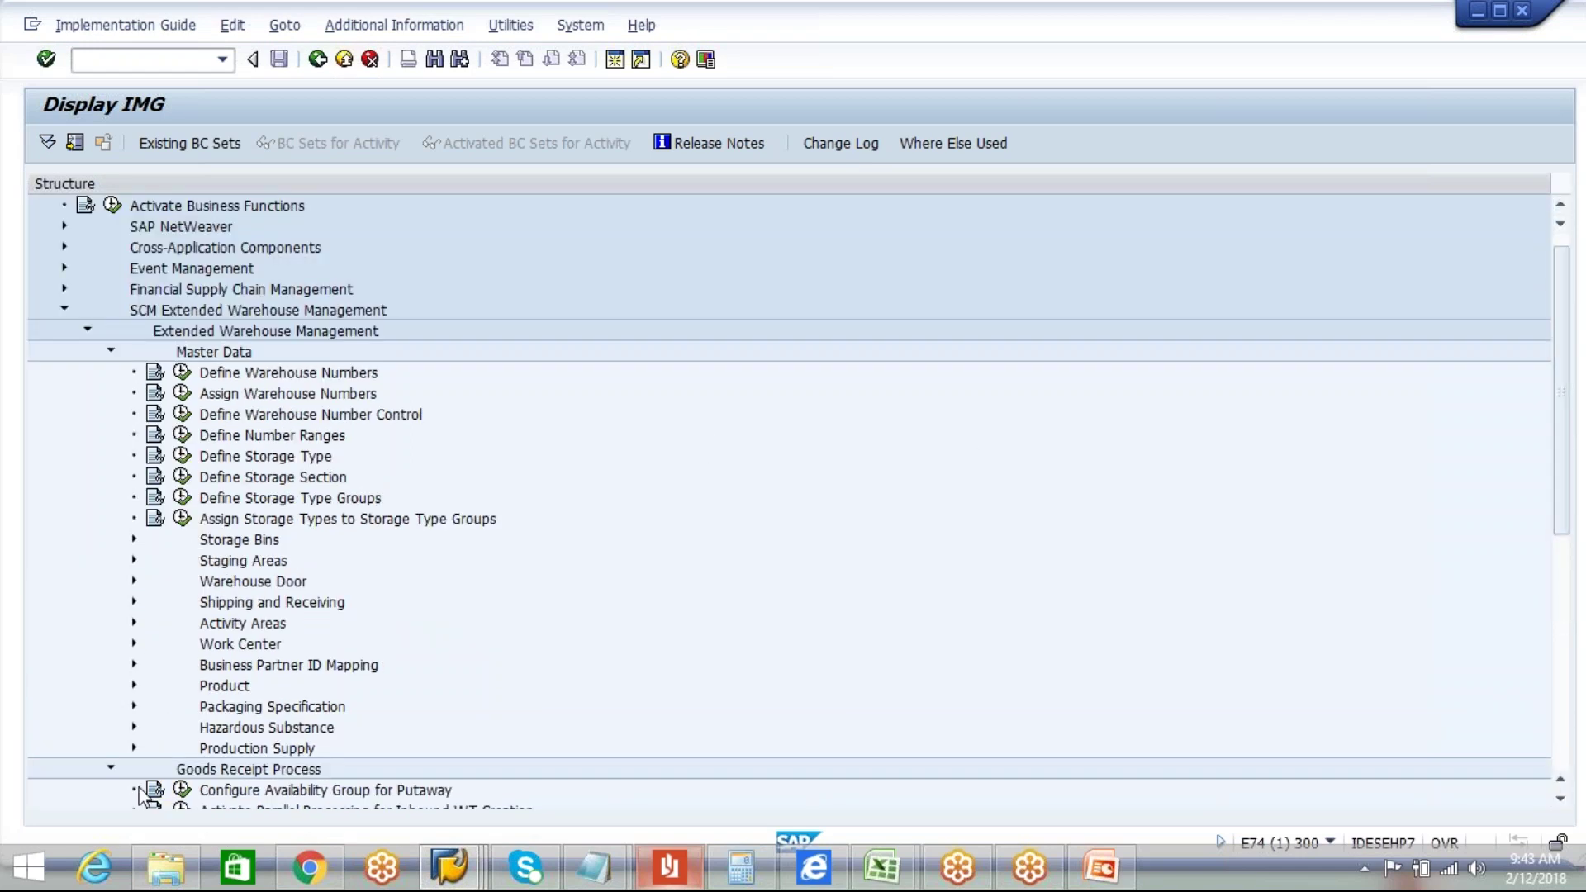
pyautogui.click(109, 768)
pyautogui.click(229, 625)
pyautogui.click(134, 624)
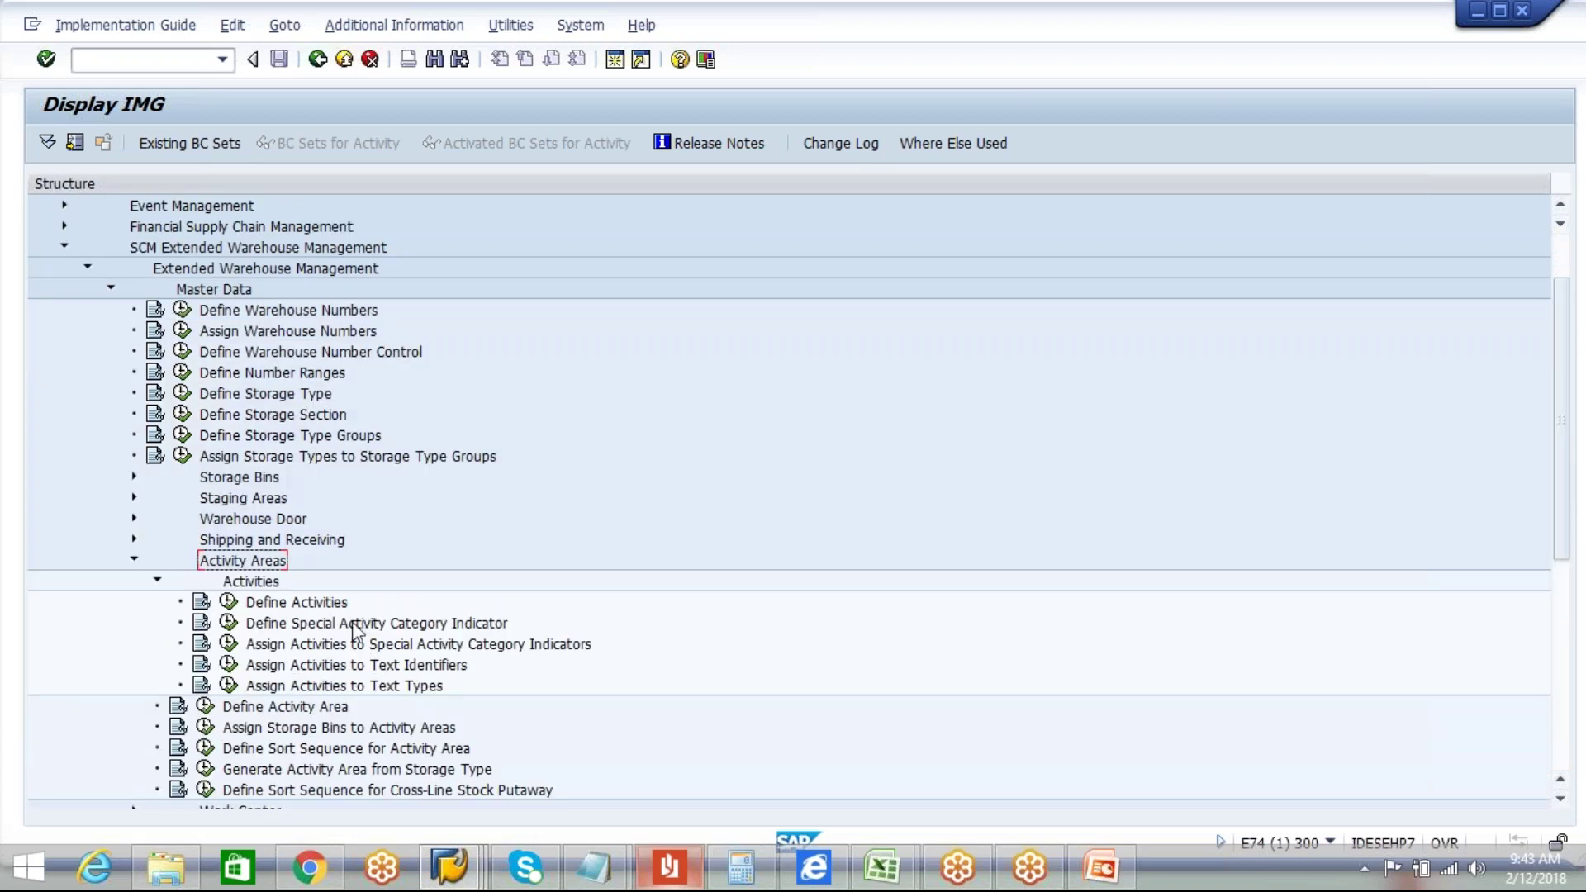
pyautogui.click(205, 733)
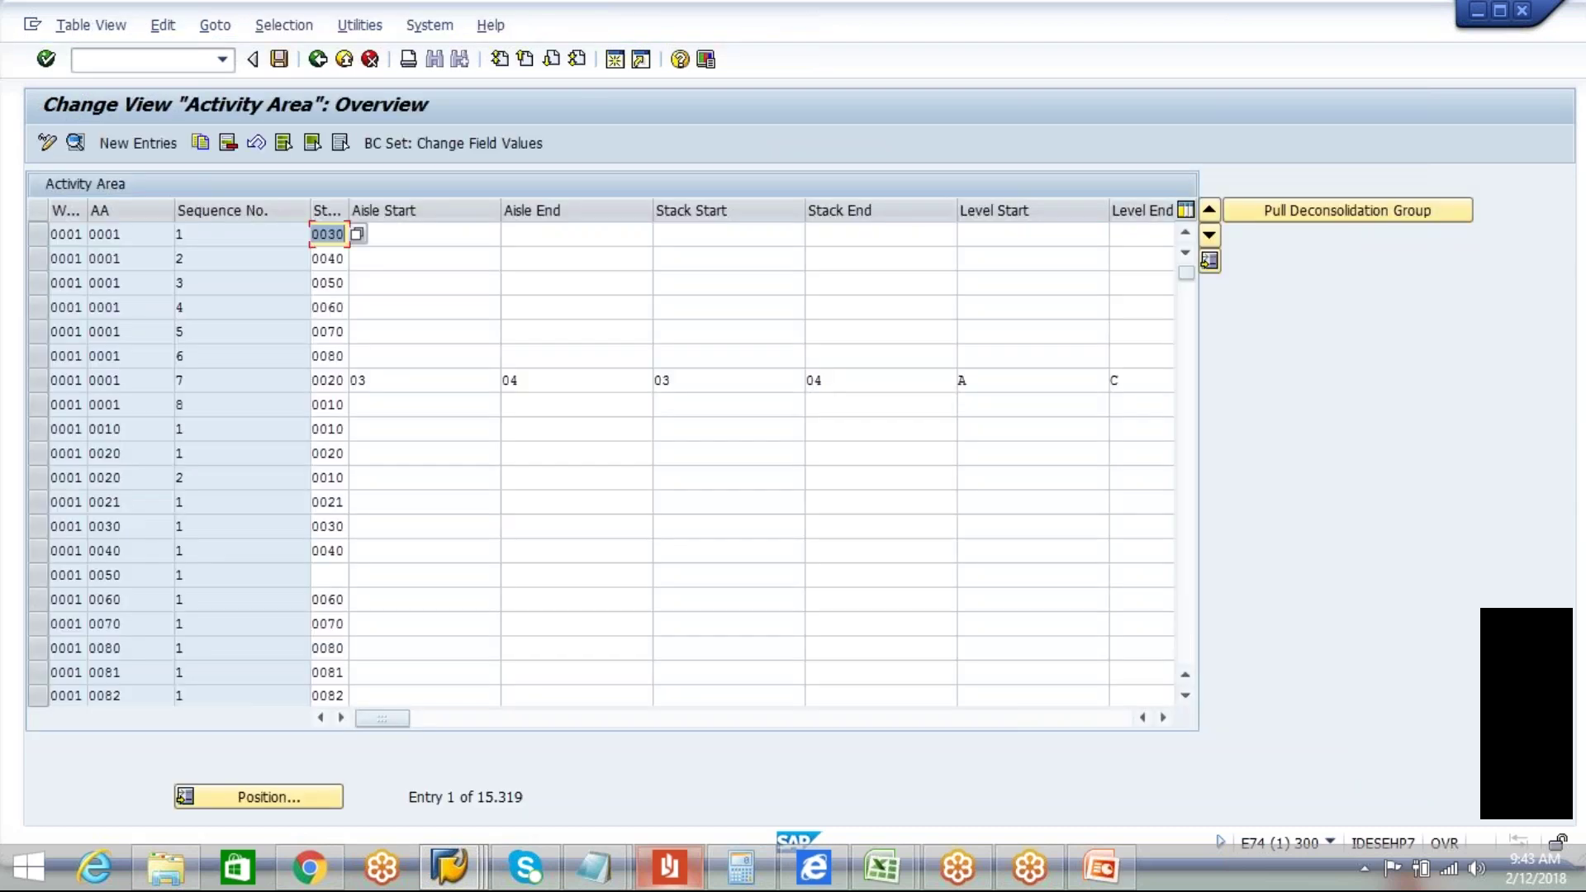
# Step: Filter the activity area storage bin assignments by contents to show only Warehouse Number AIPL
pyautogui.click(283, 25)
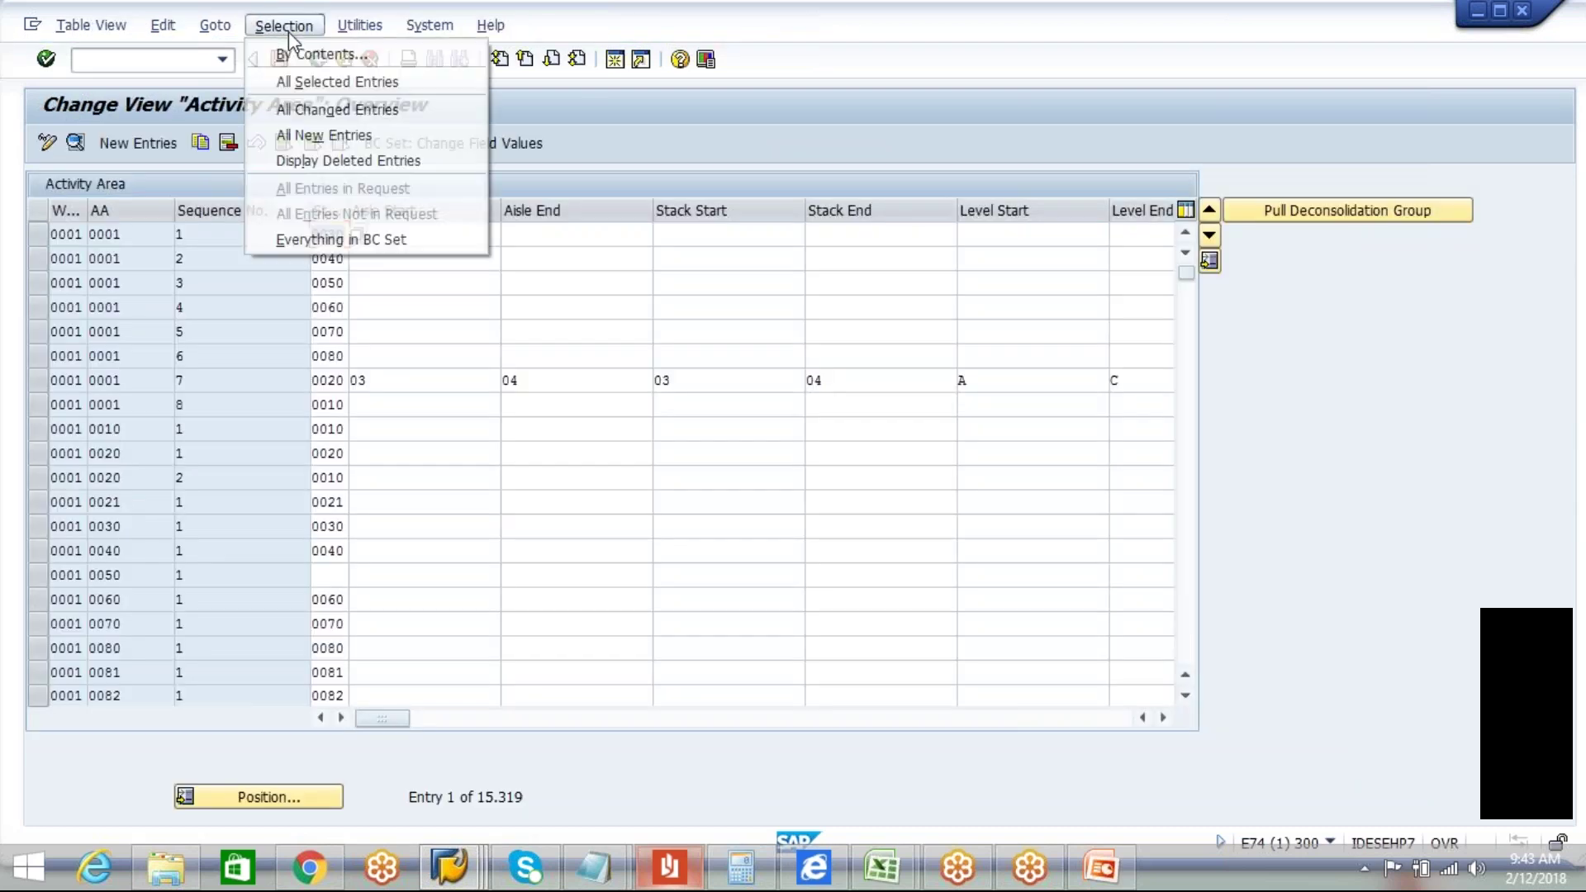
pyautogui.click(298, 53)
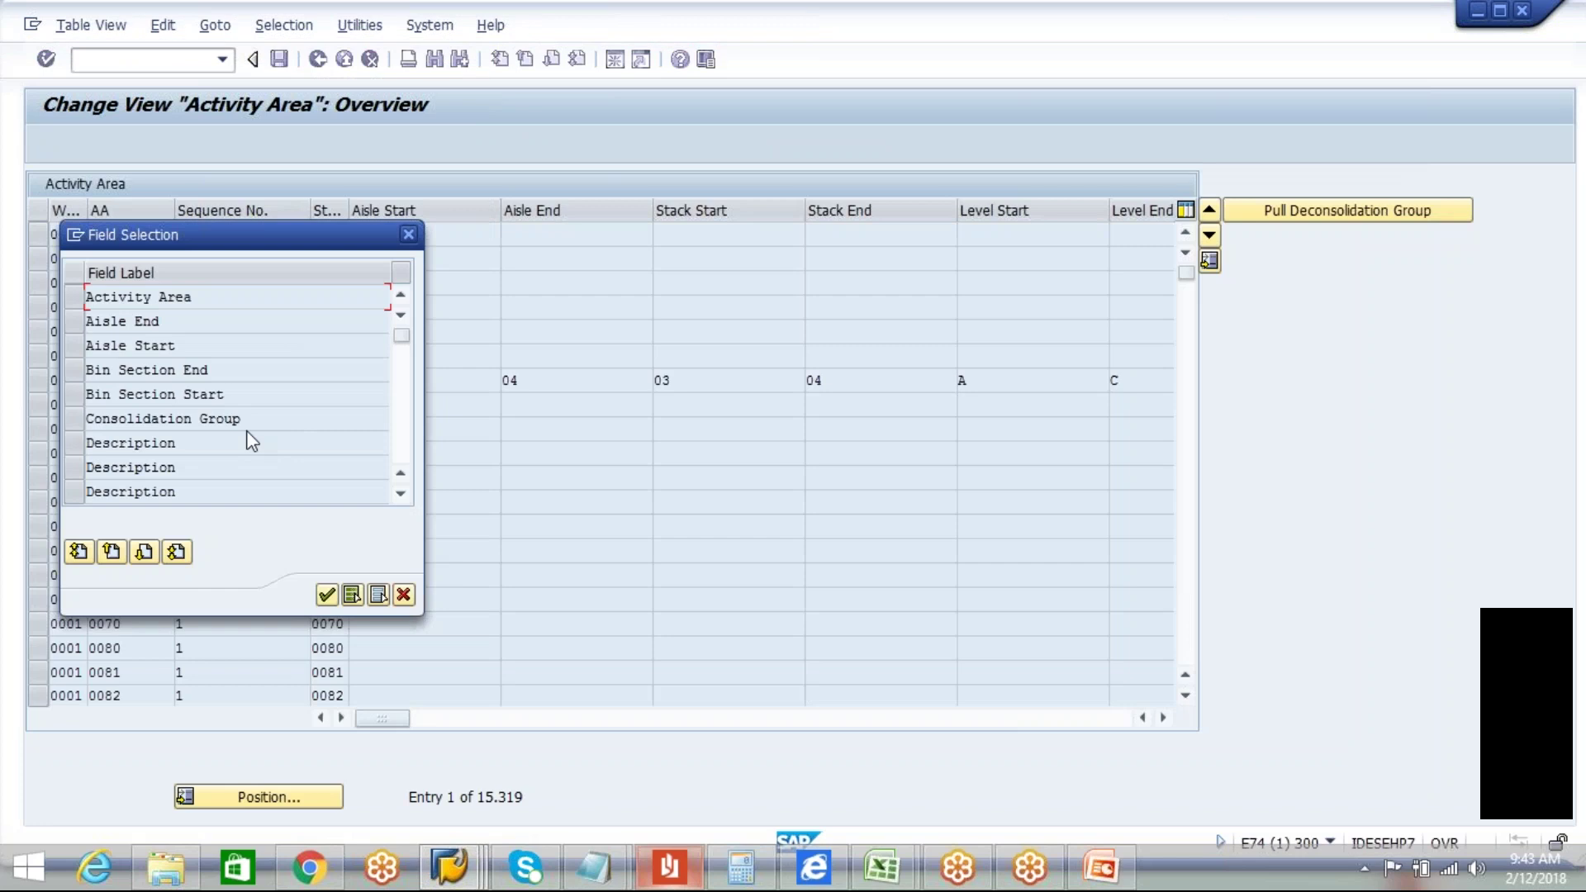
pyautogui.click(400, 494)
pyautogui.click(400, 494)
pyautogui.click(400, 494)
pyautogui.click(400, 494)
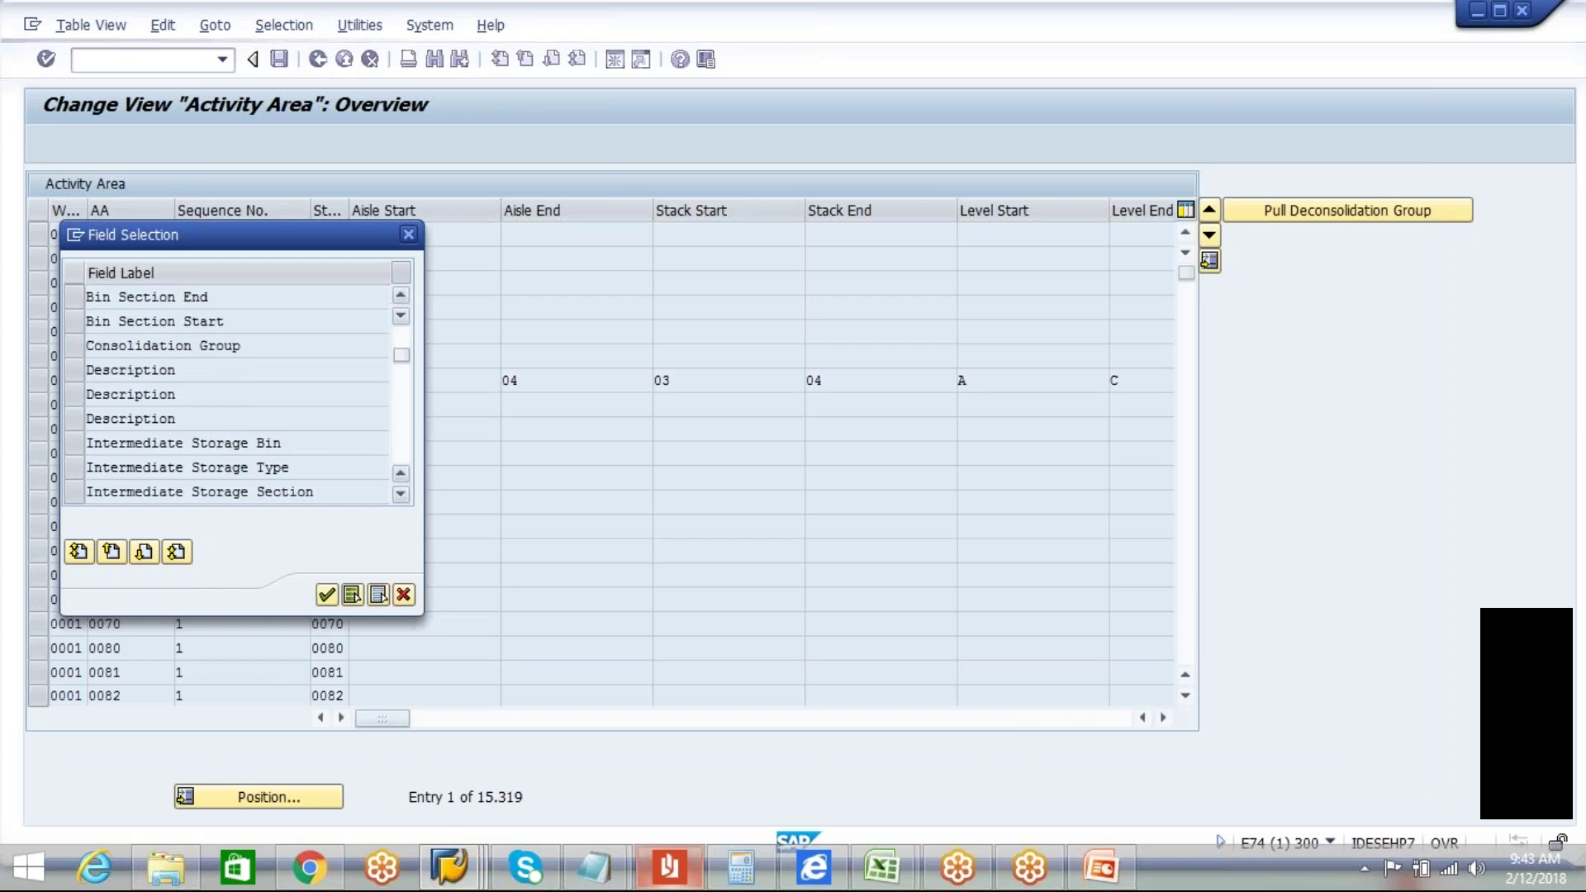
pyautogui.click(399, 494)
pyautogui.click(400, 494)
pyautogui.click(399, 494)
pyautogui.click(400, 494)
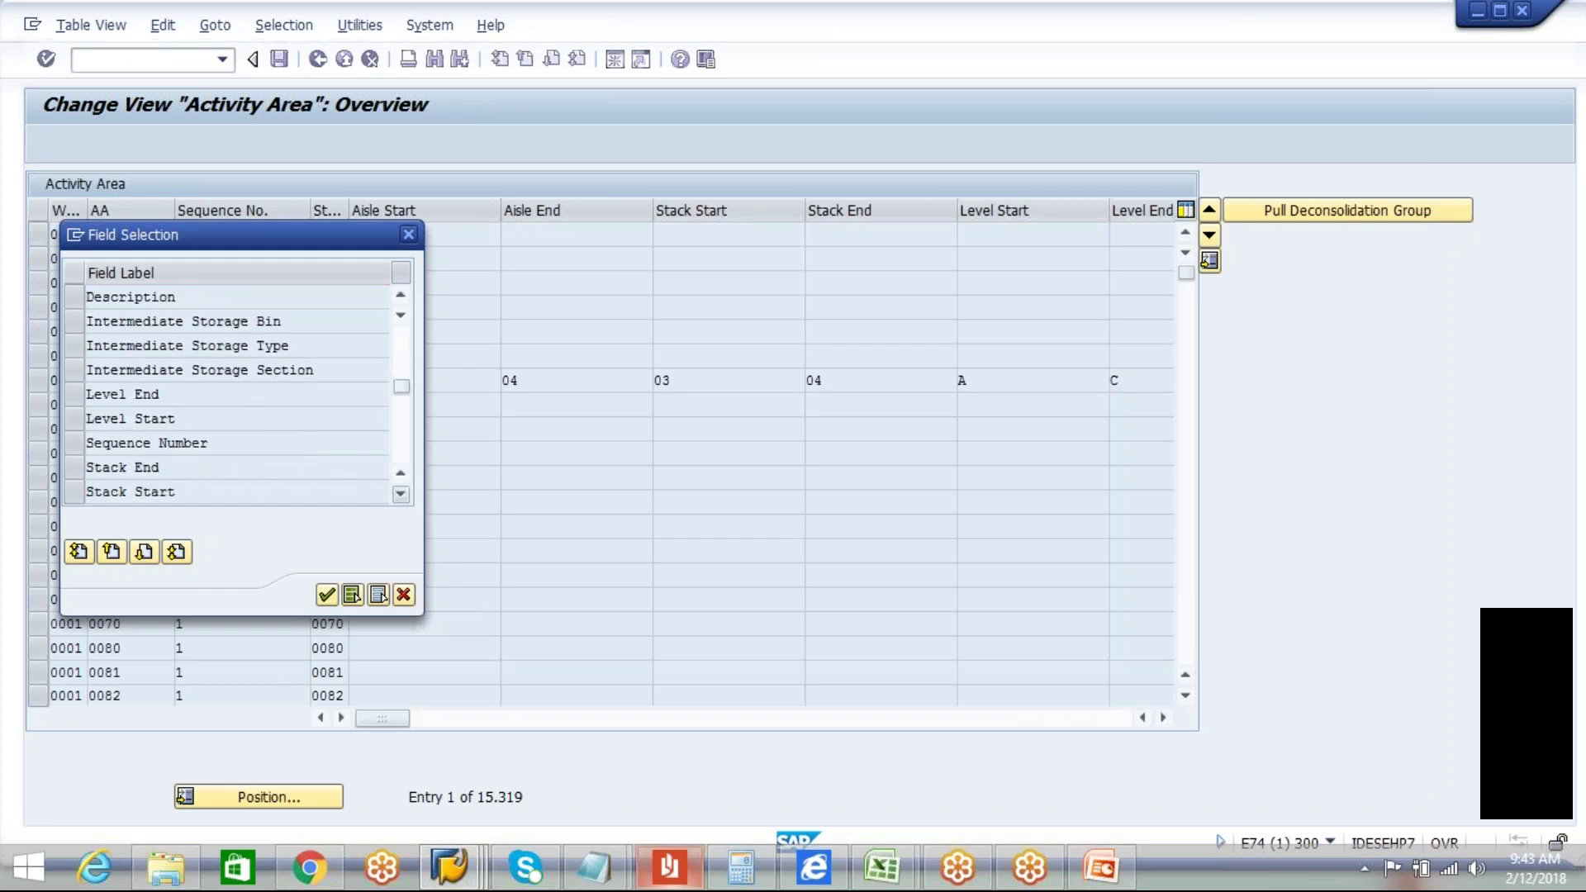
pyautogui.click(400, 494)
pyautogui.click(399, 494)
pyautogui.click(400, 494)
pyautogui.click(402, 460)
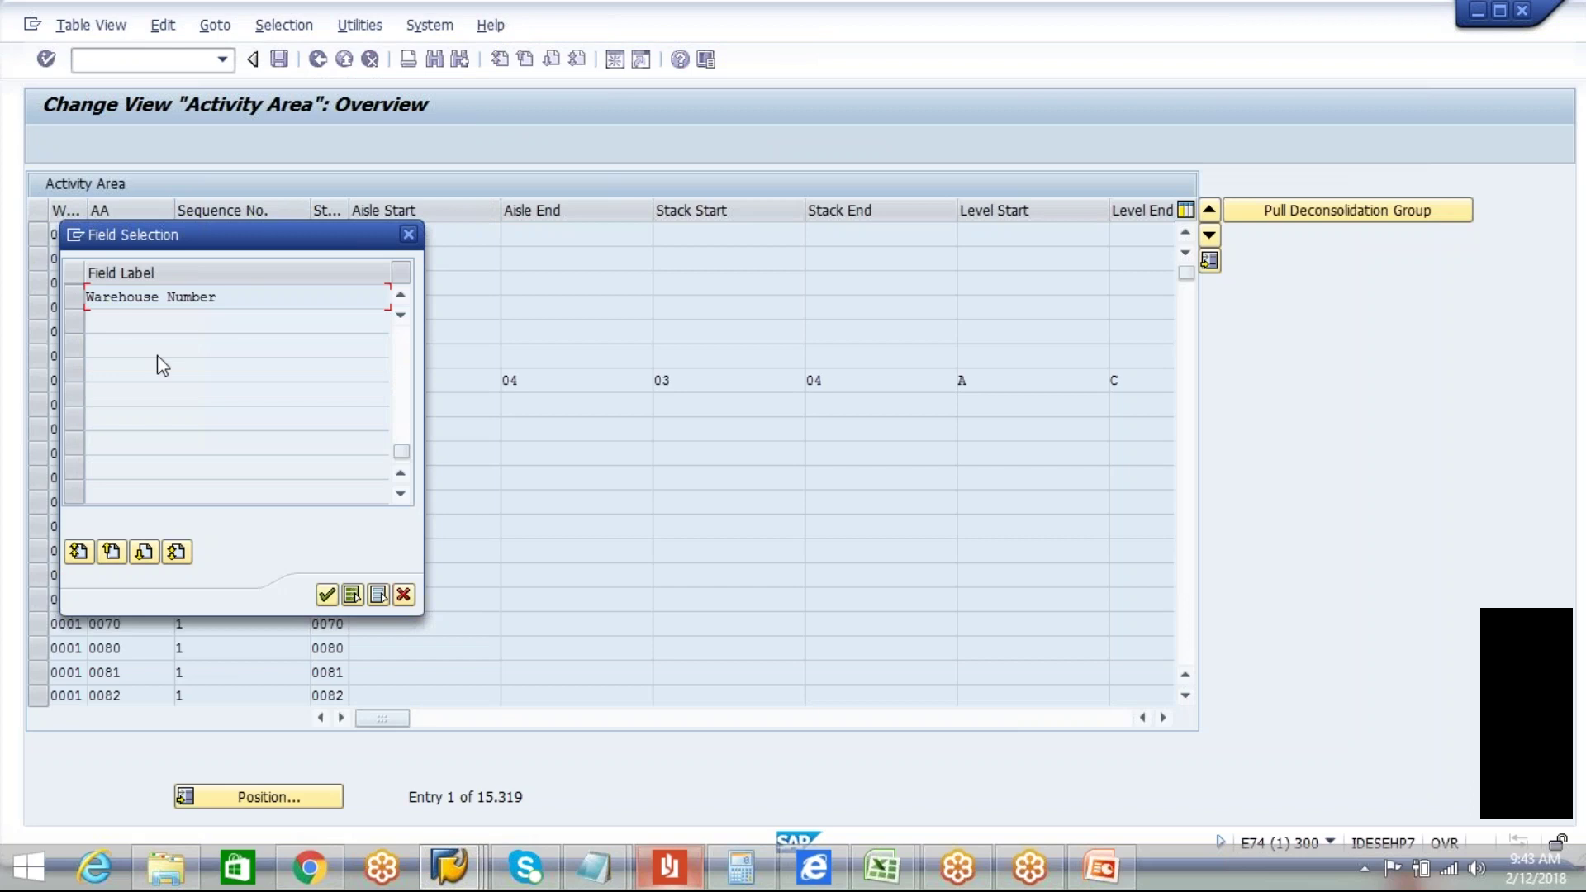
pyautogui.click(74, 296)
pyautogui.click(326, 595)
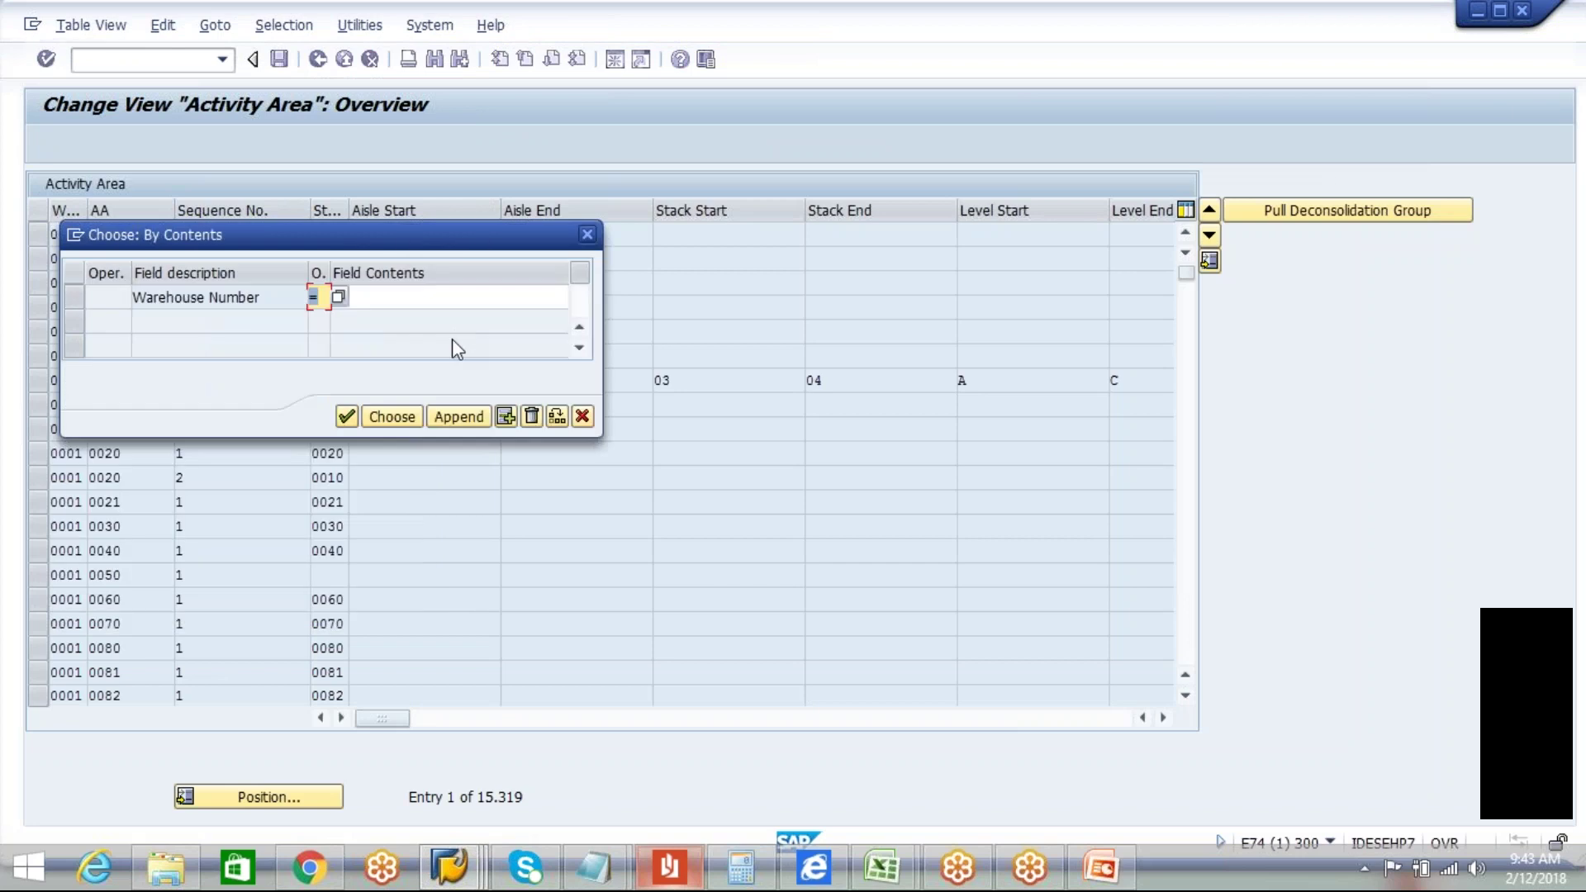
pyautogui.click(453, 299)
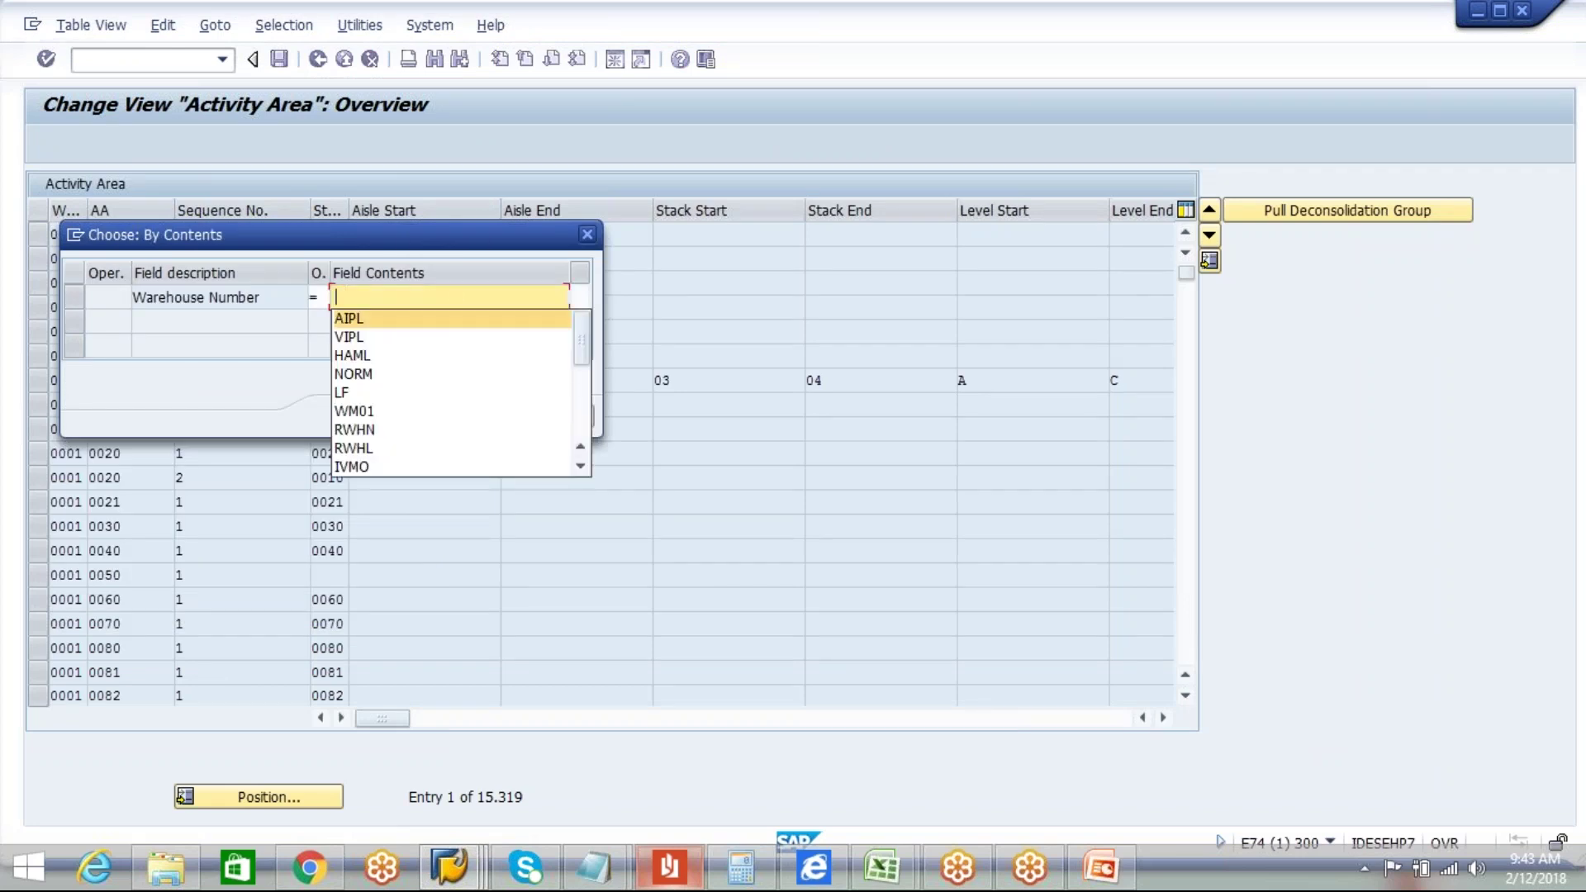
pyautogui.click(349, 318)
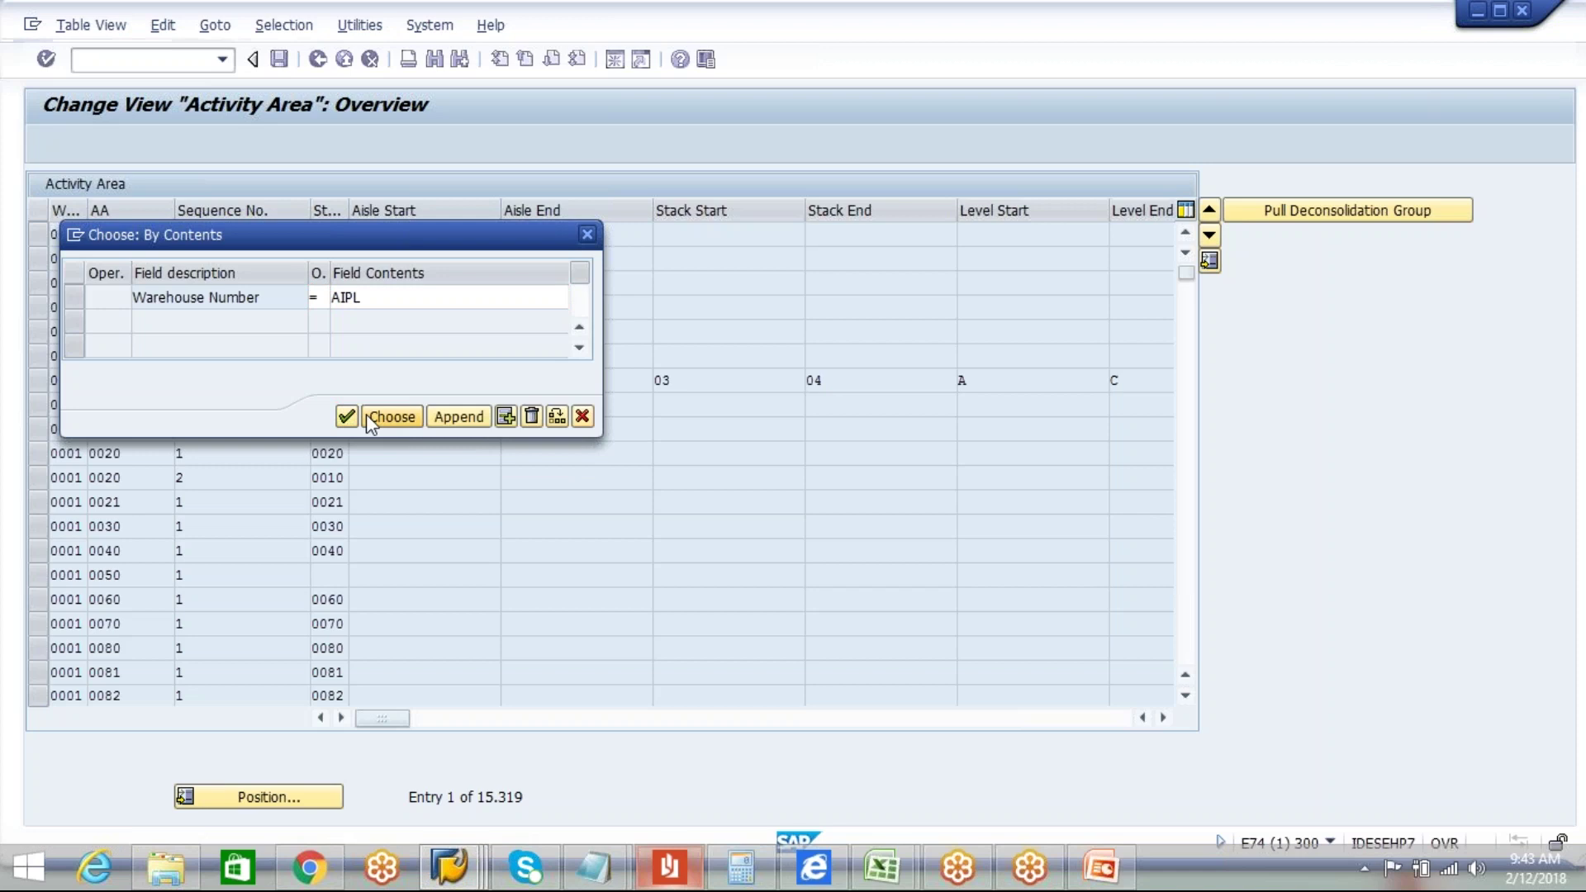
pyautogui.click(368, 416)
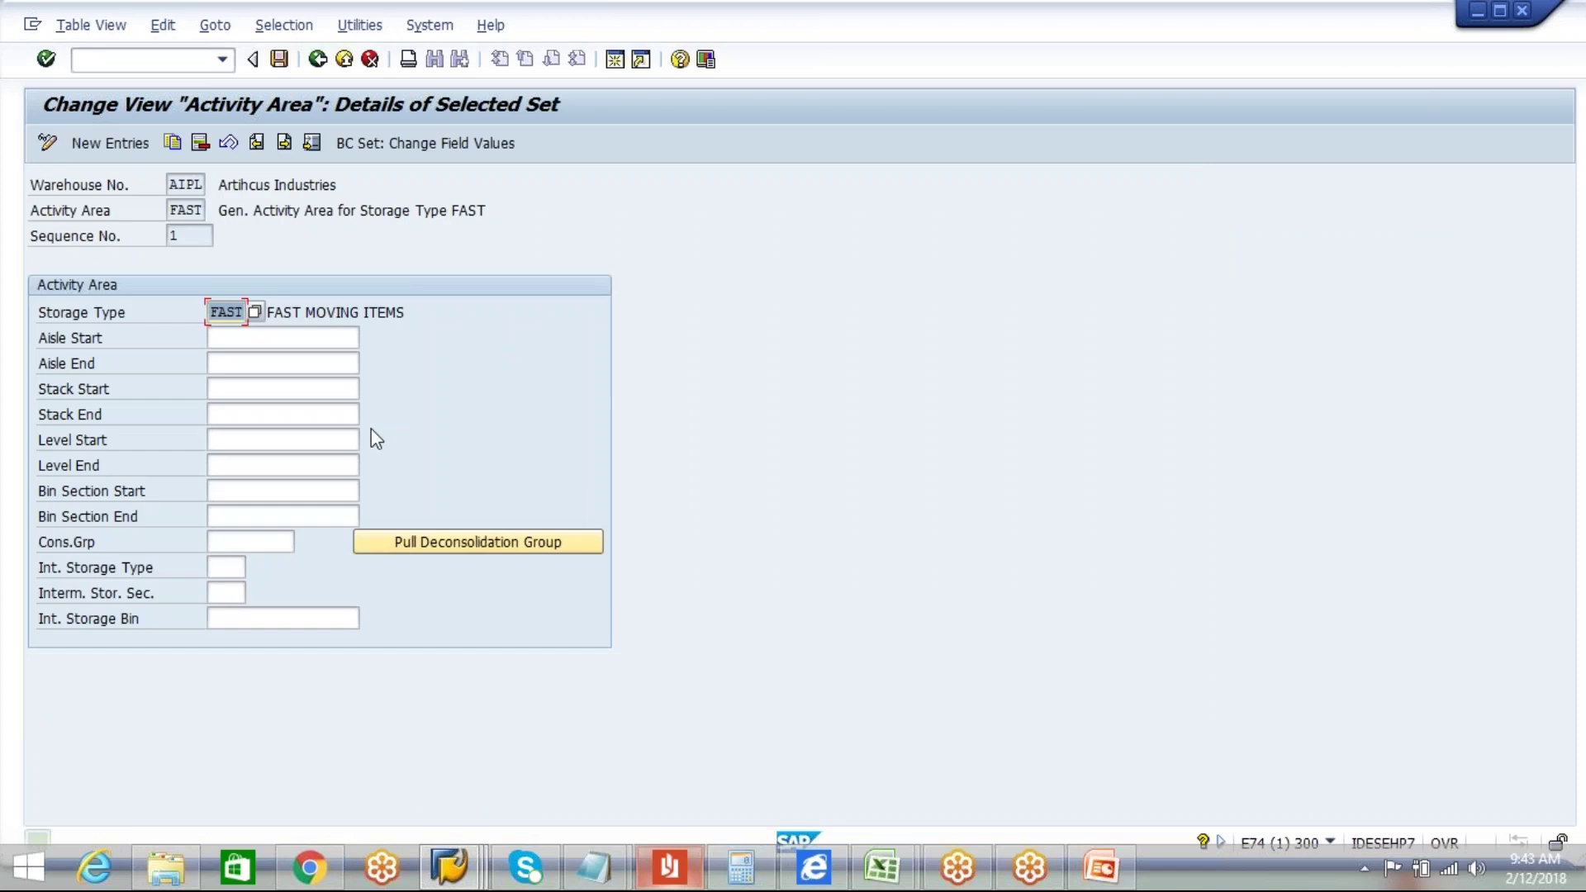
# Step: Pull a deconsolidation group for activity area FAST and save the entry to the proposed customizing request
pyautogui.click(453, 546)
pyautogui.click(279, 59)
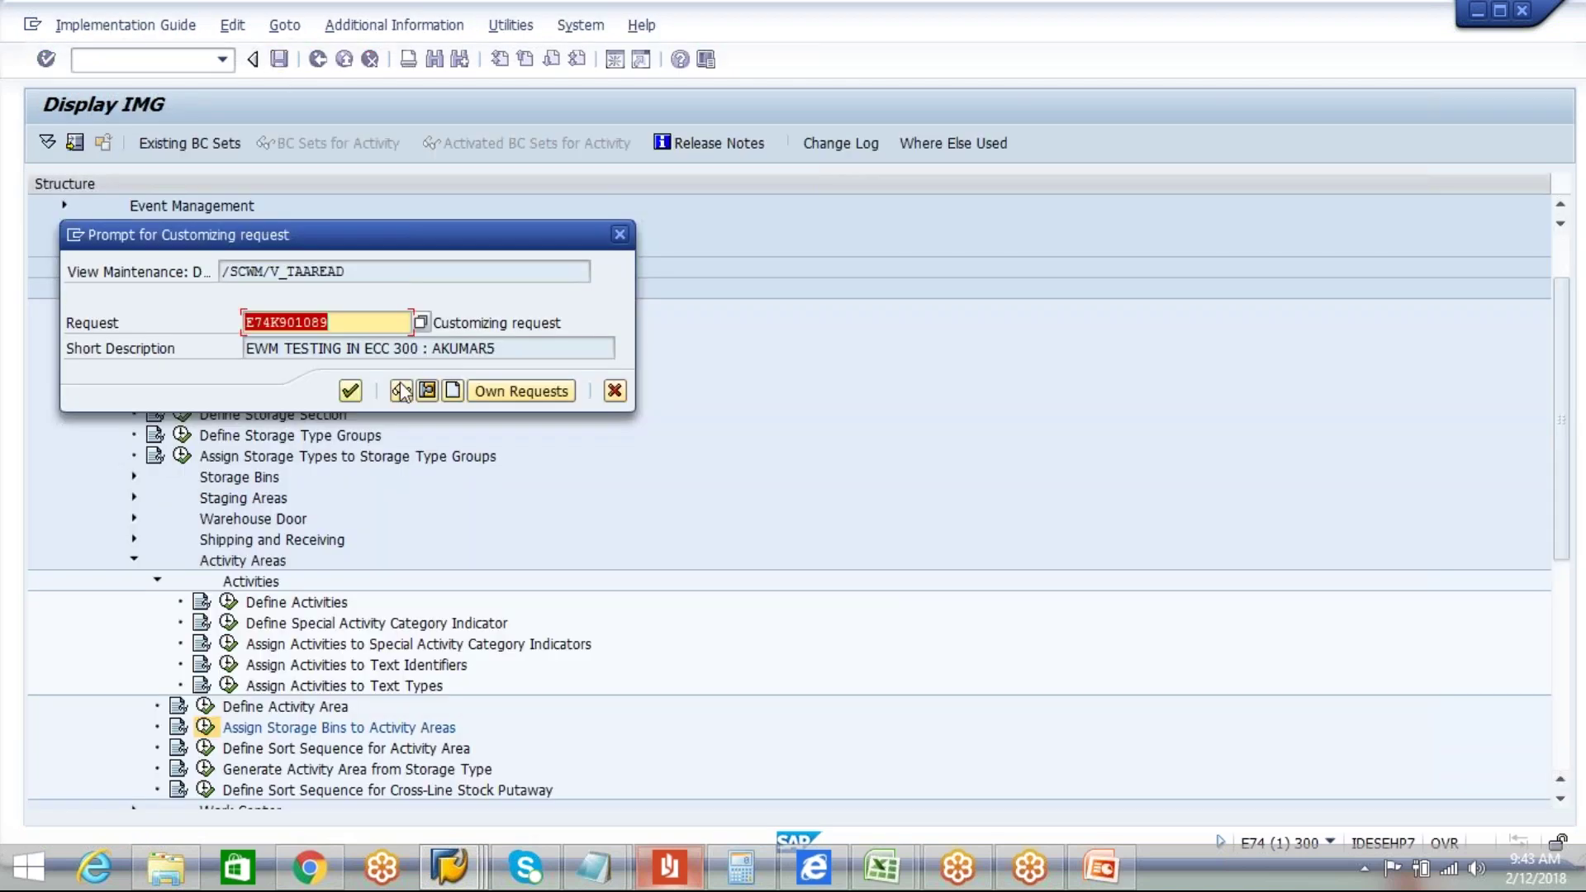
pyautogui.click(355, 388)
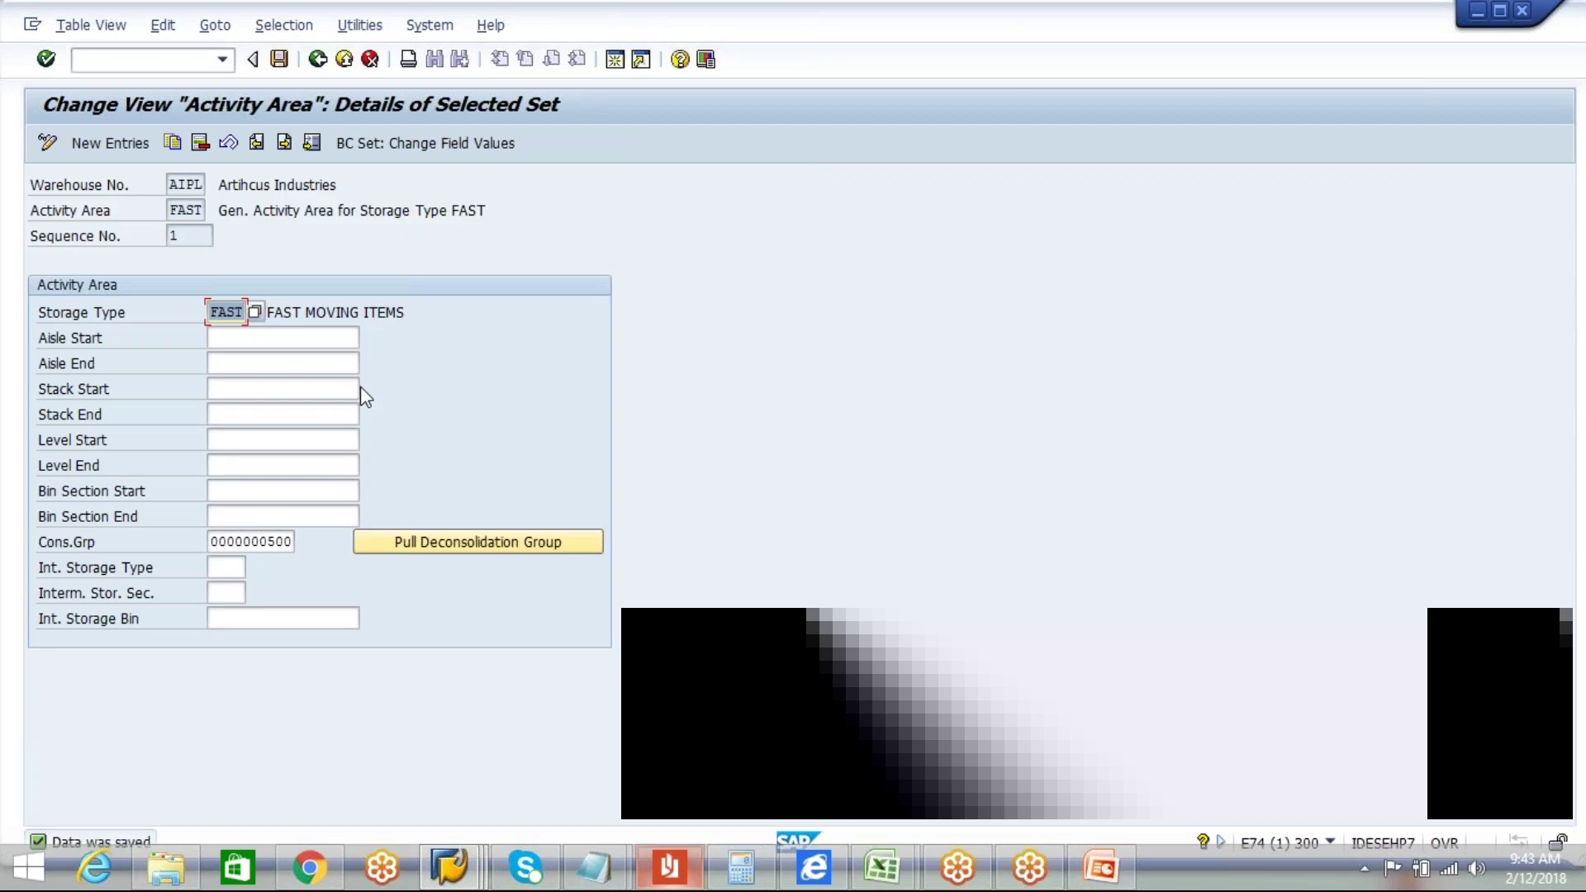
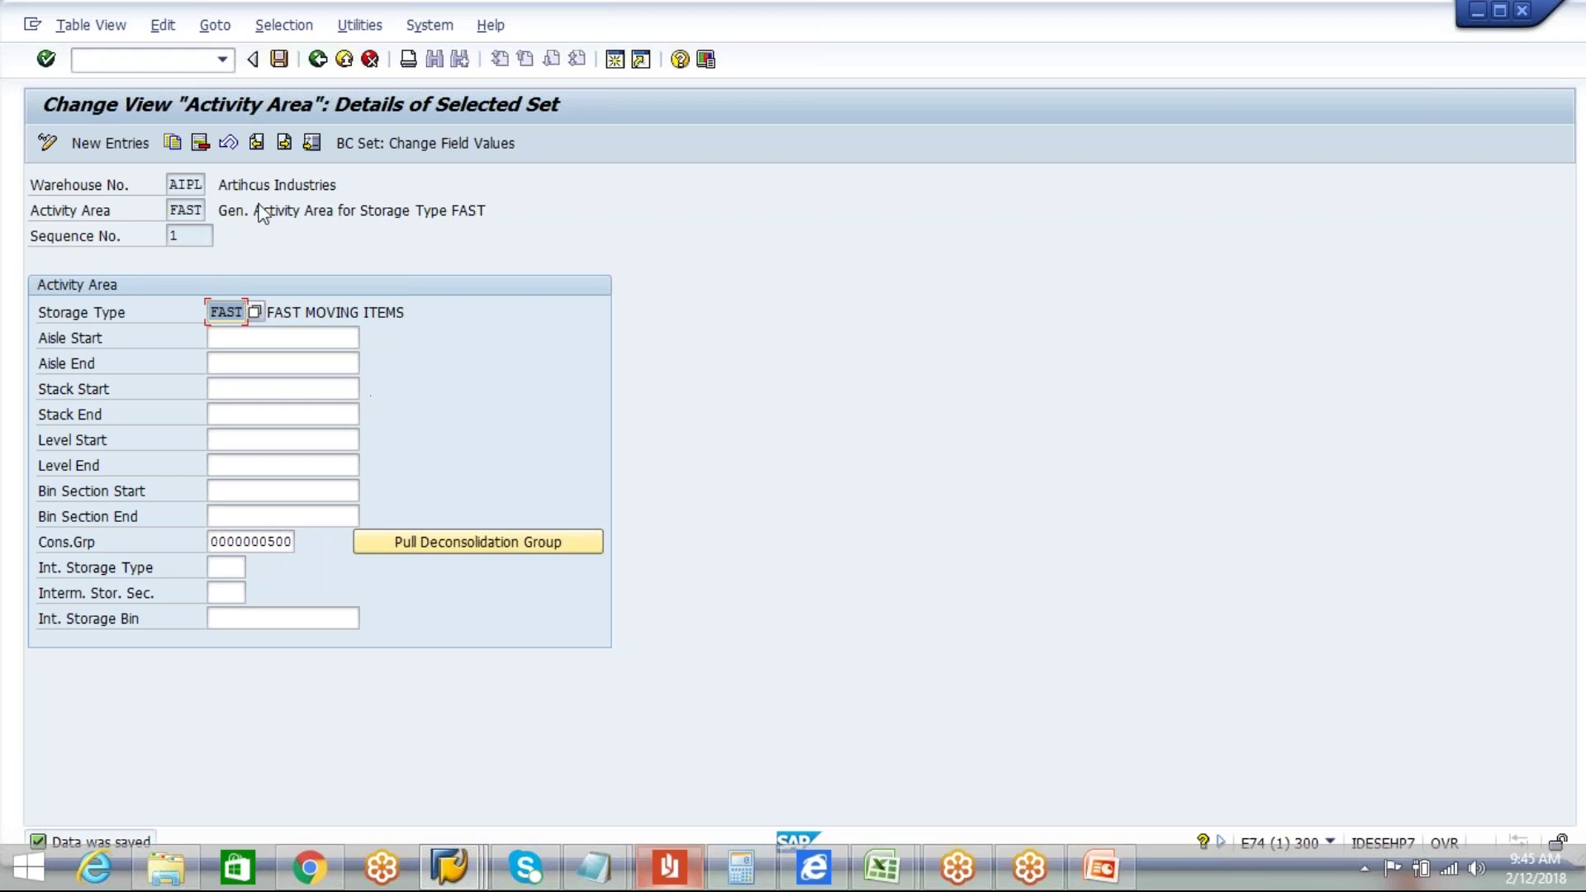
# Step: Return to the IMG structure and select Define Sort Sequence for Activity Area under Activity Areas
pyautogui.click(317, 61)
pyautogui.click(317, 61)
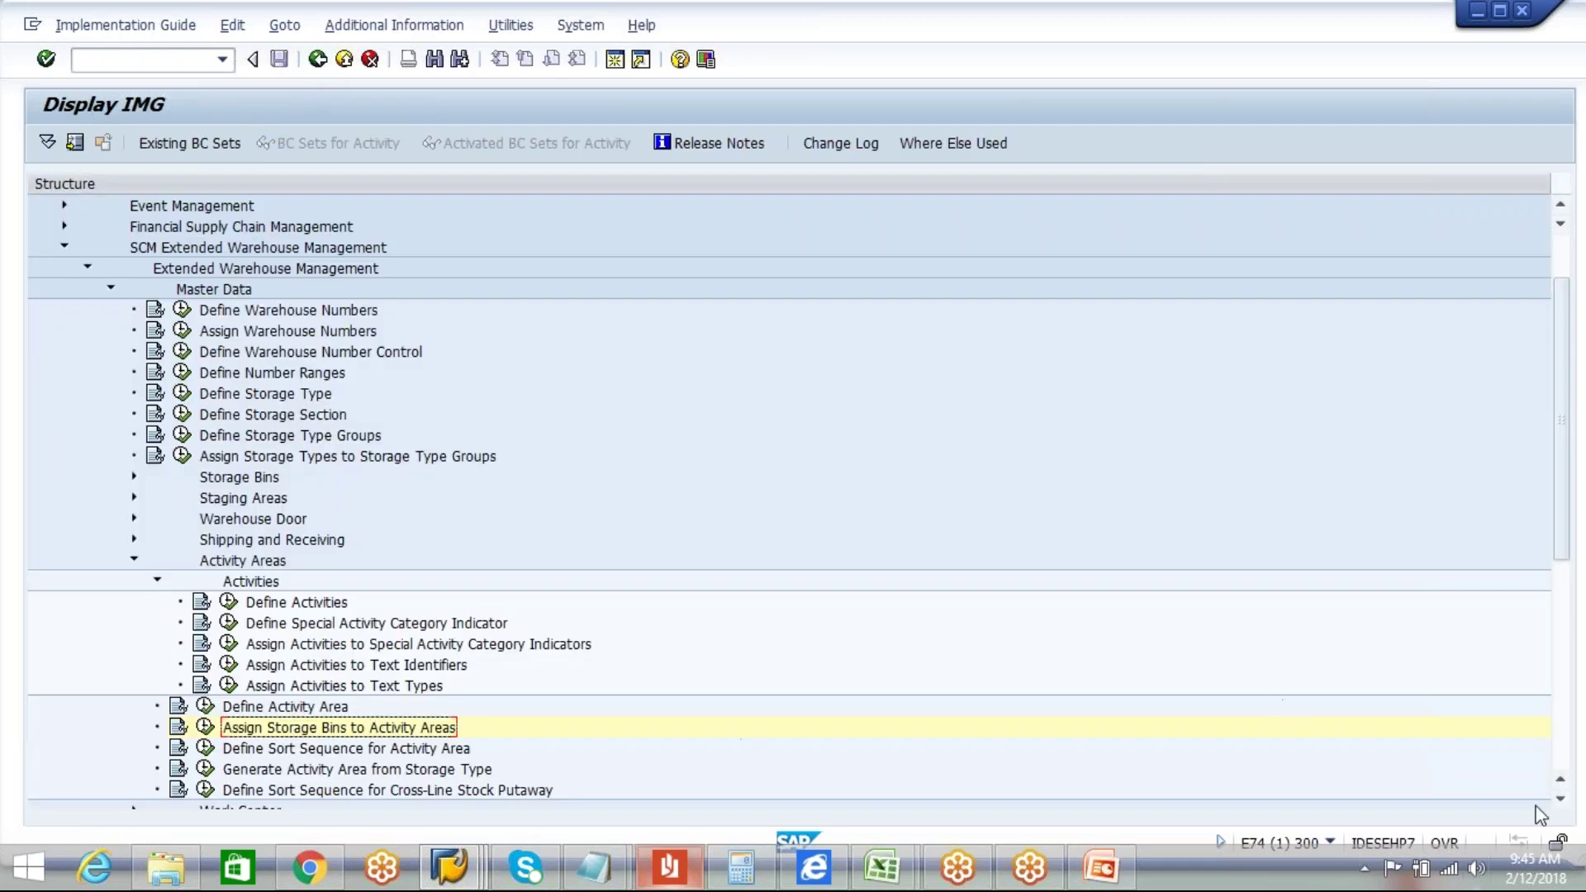
pyautogui.scroll(-4, 1556, 813)
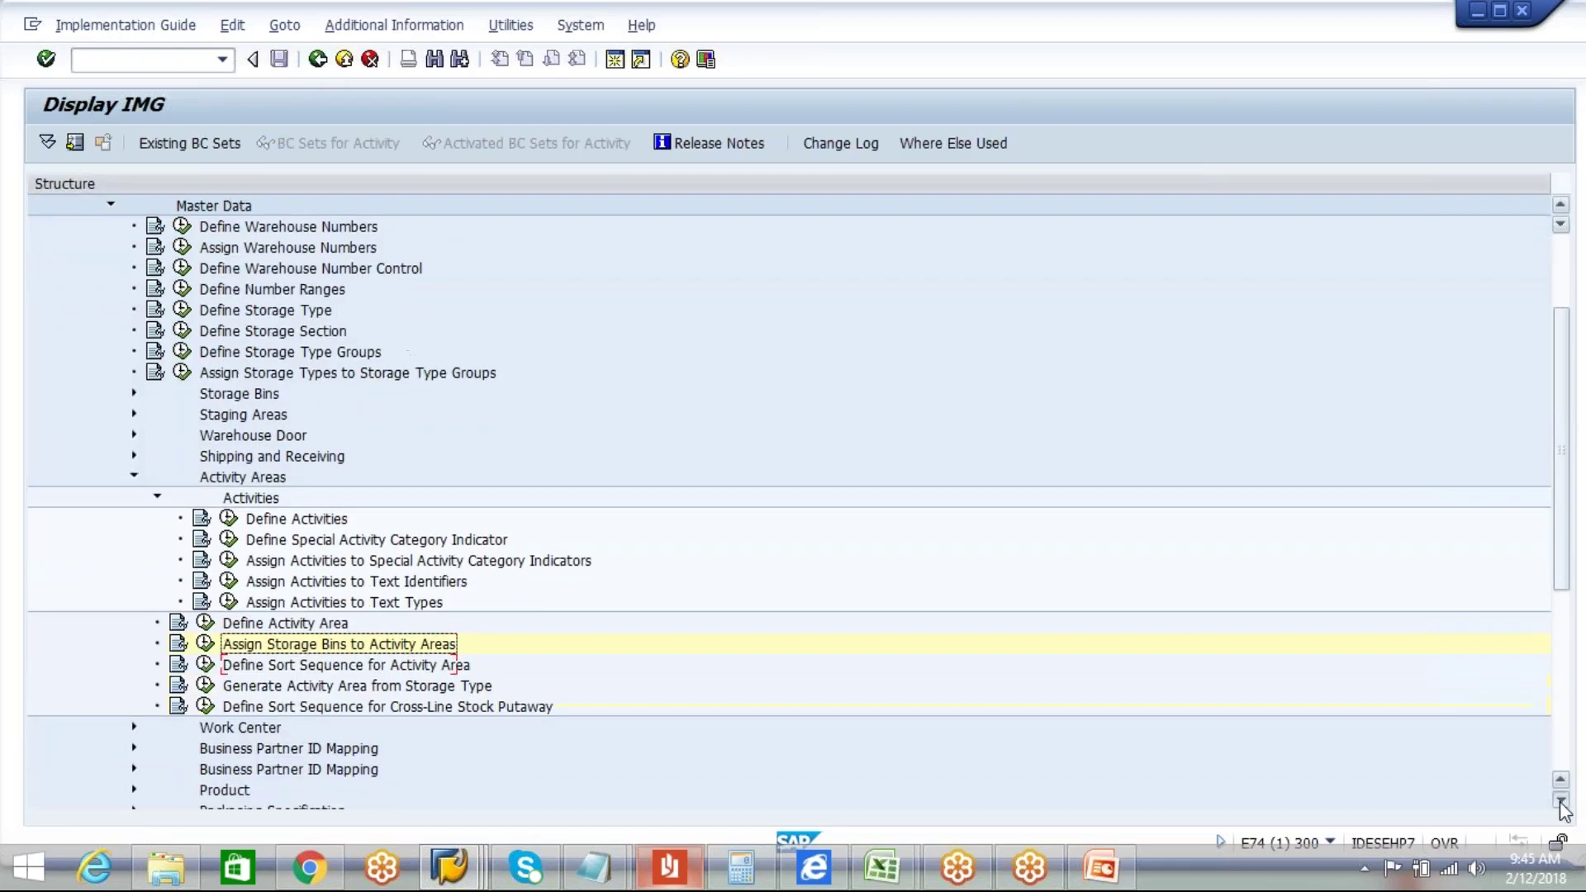
pyautogui.scroll(-1, 1560, 805)
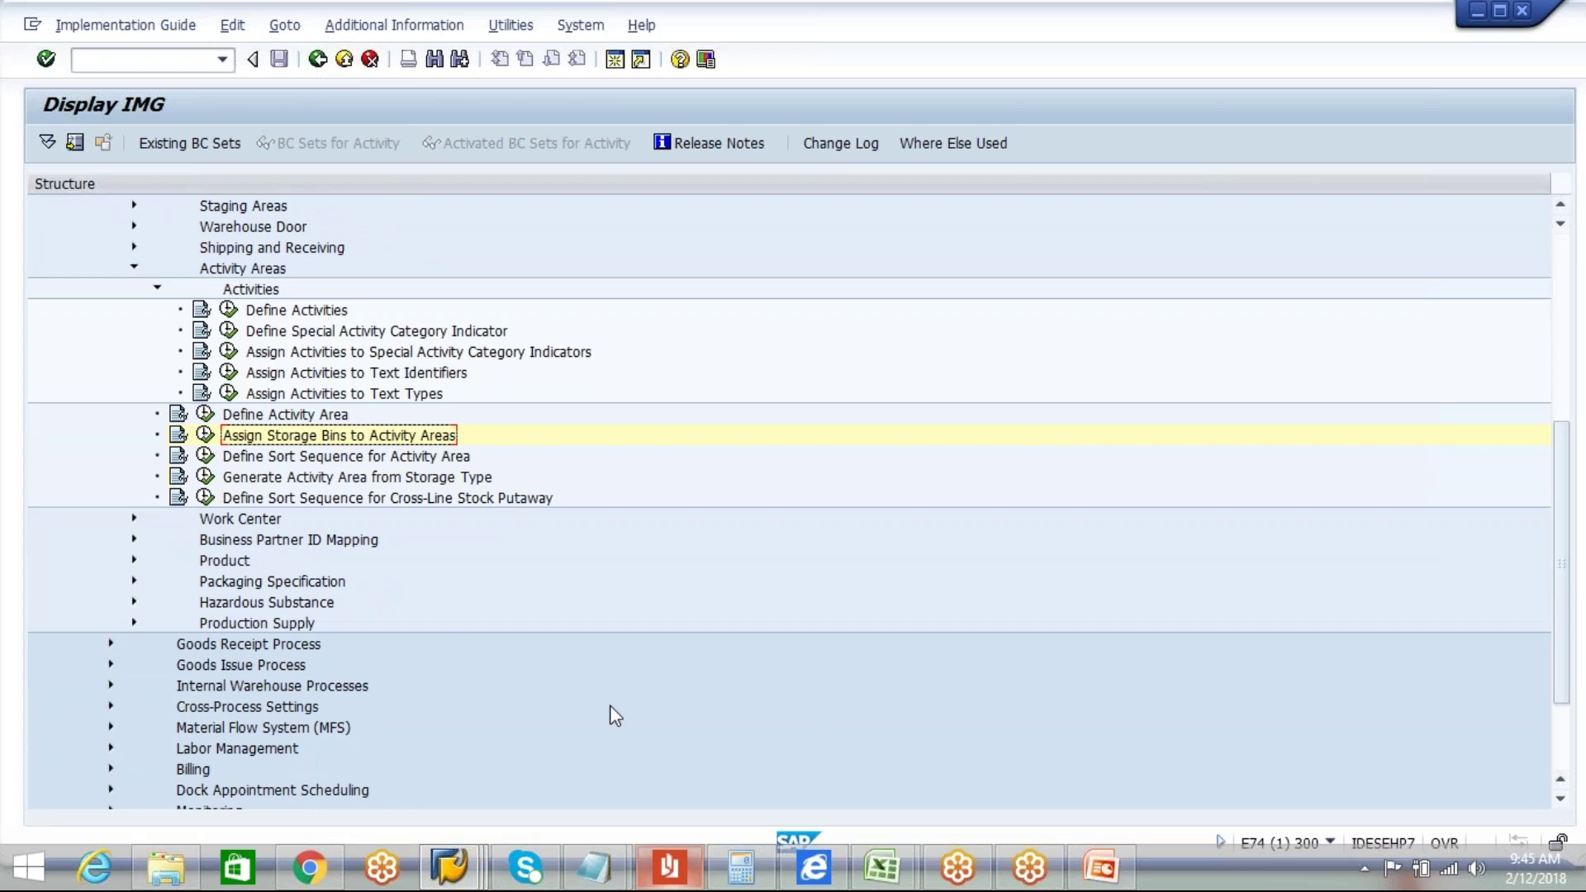
pyautogui.click(393, 459)
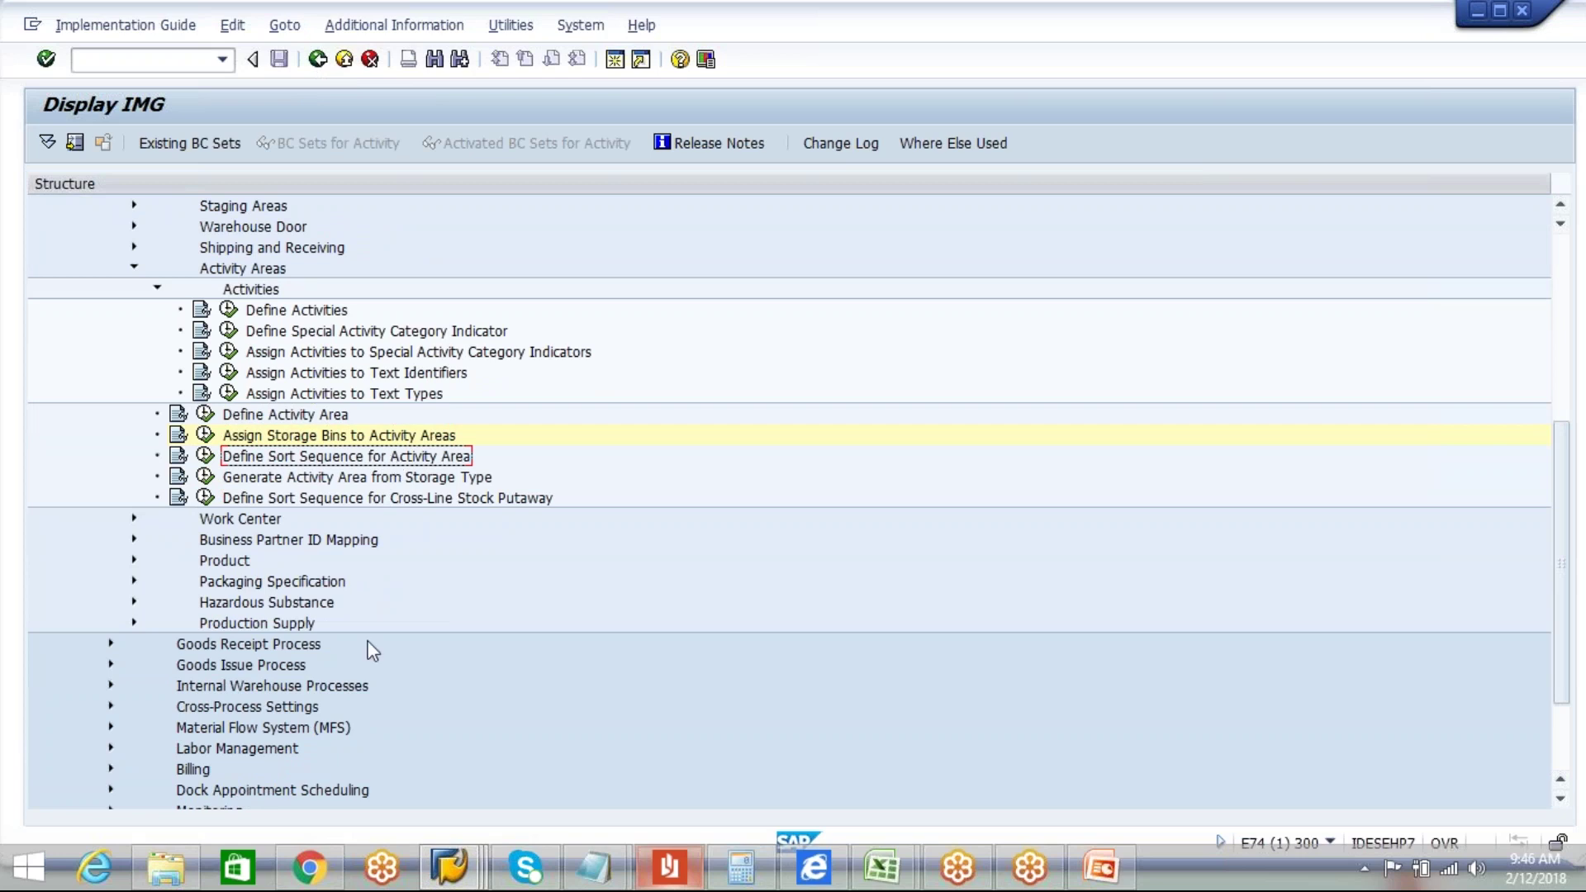
# Step: Switch to Chrome, open google.co.in and enter "warehouse" as the search text
pyautogui.click(305, 882)
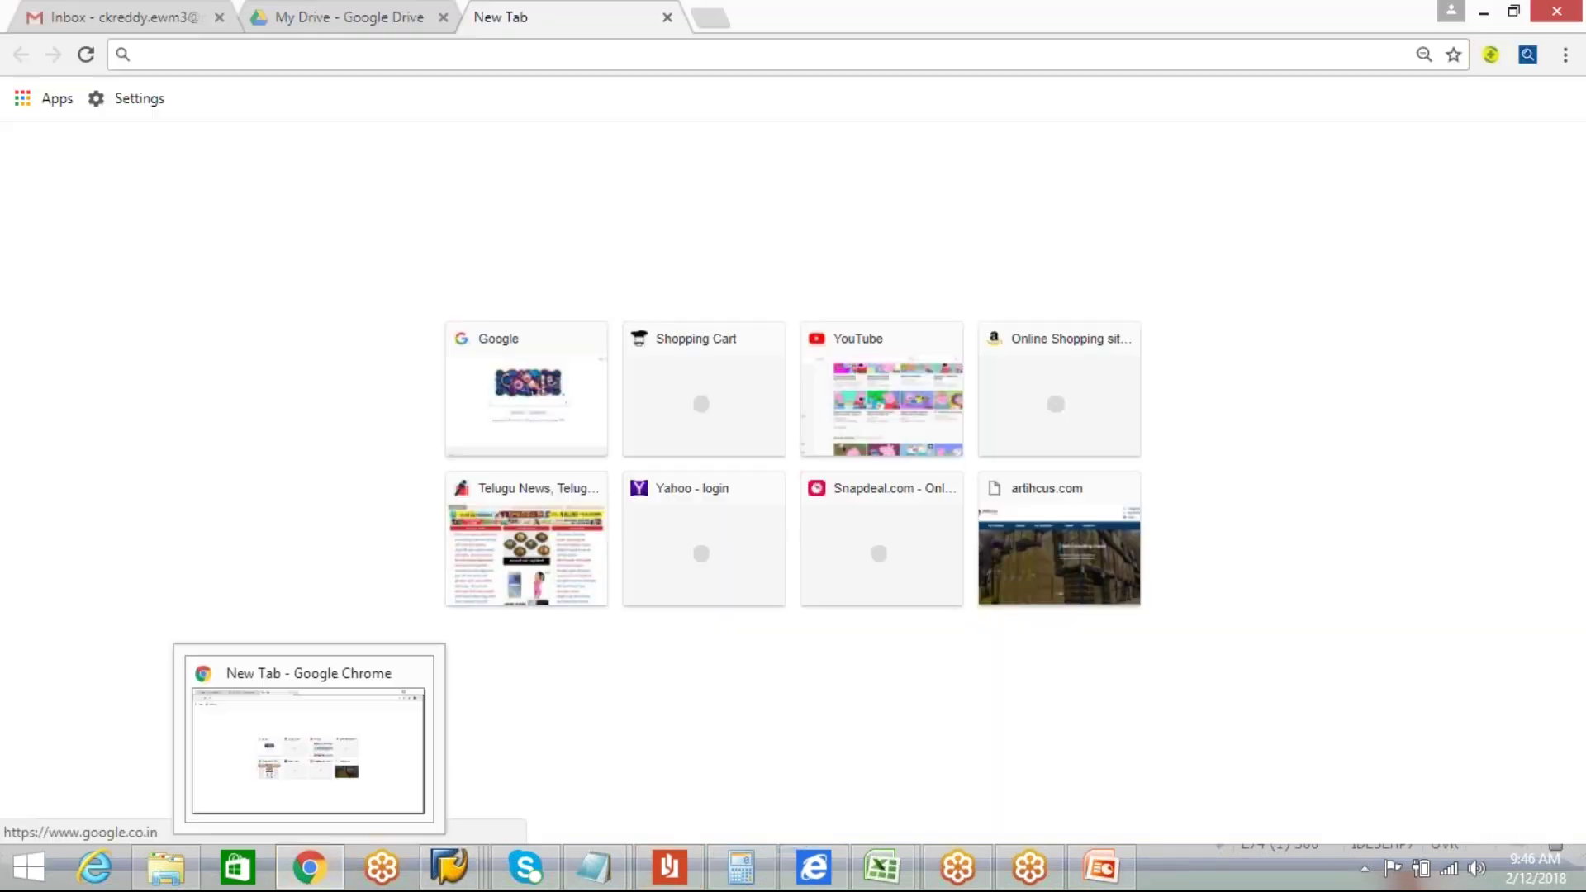
pyautogui.write('google.co.in')
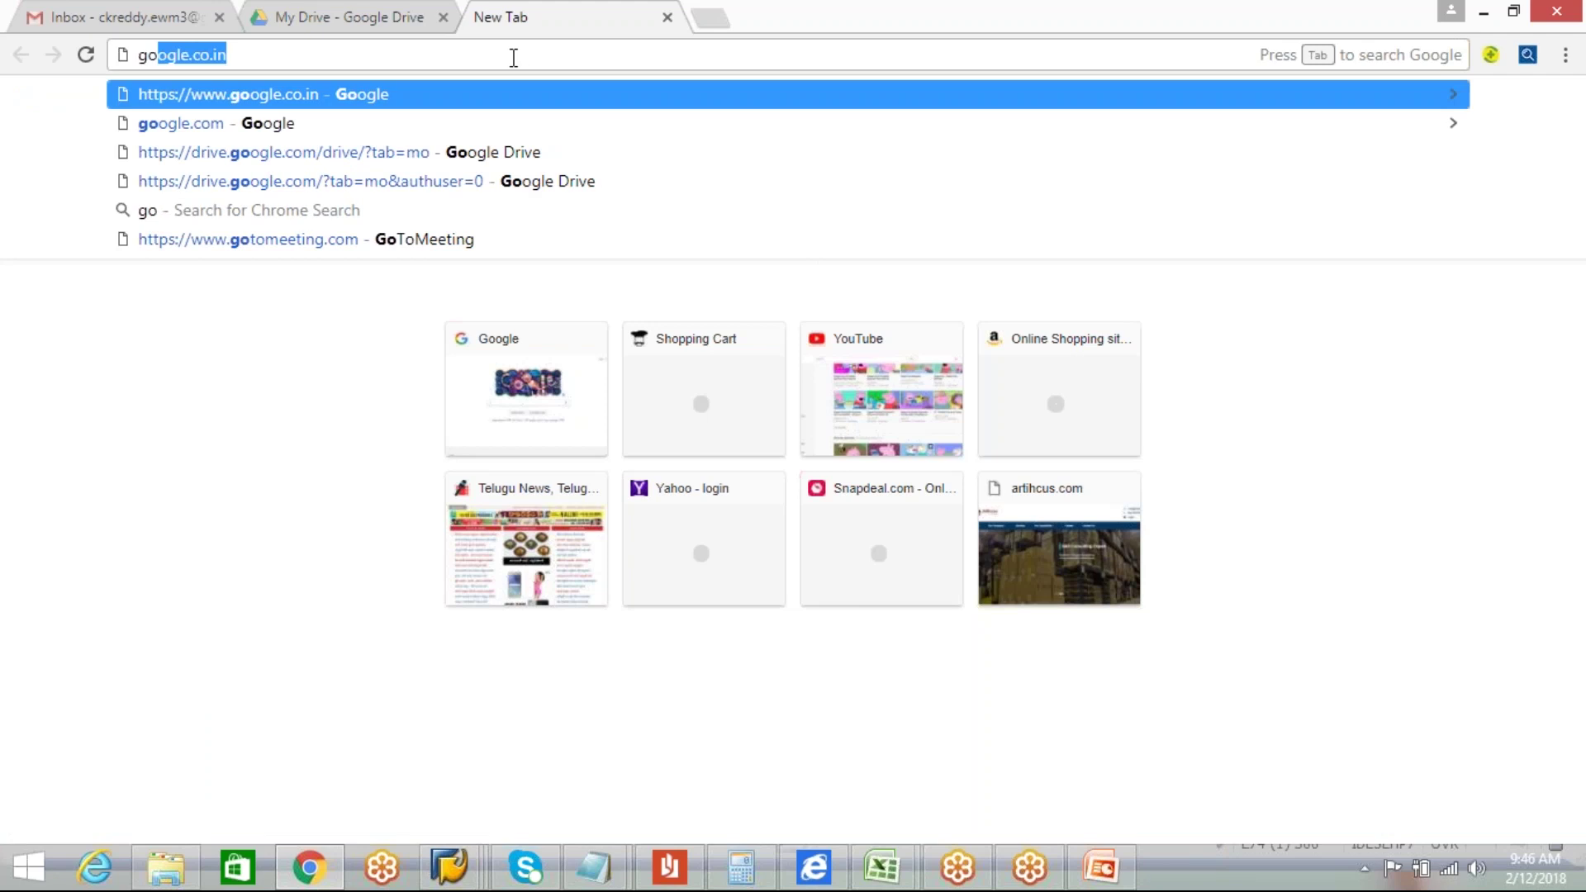
pyautogui.click(467, 97)
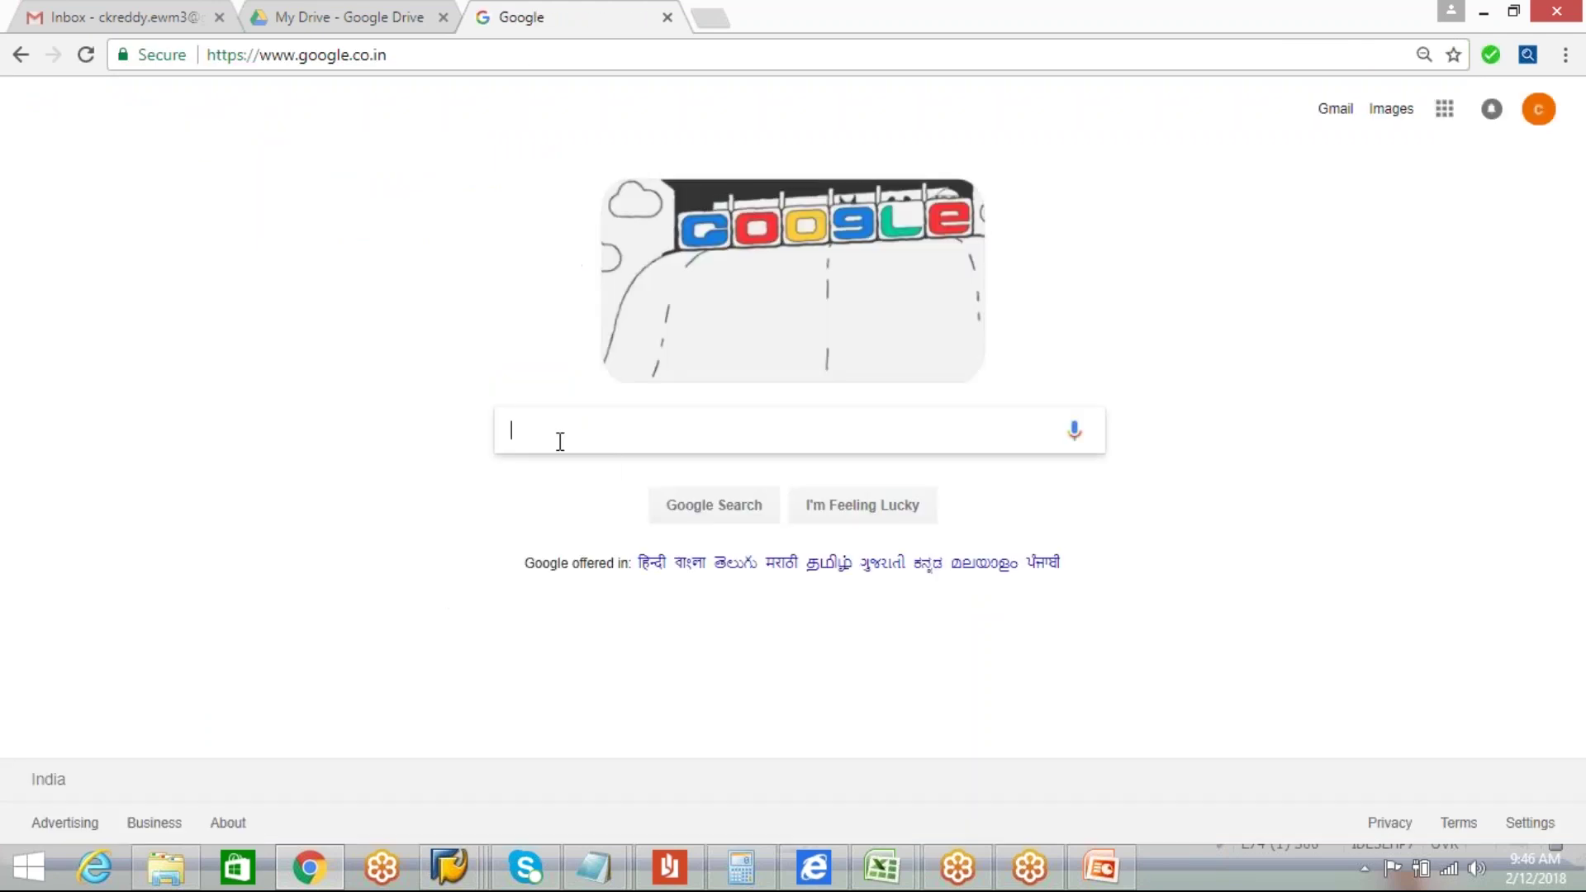
pyautogui.write('war')
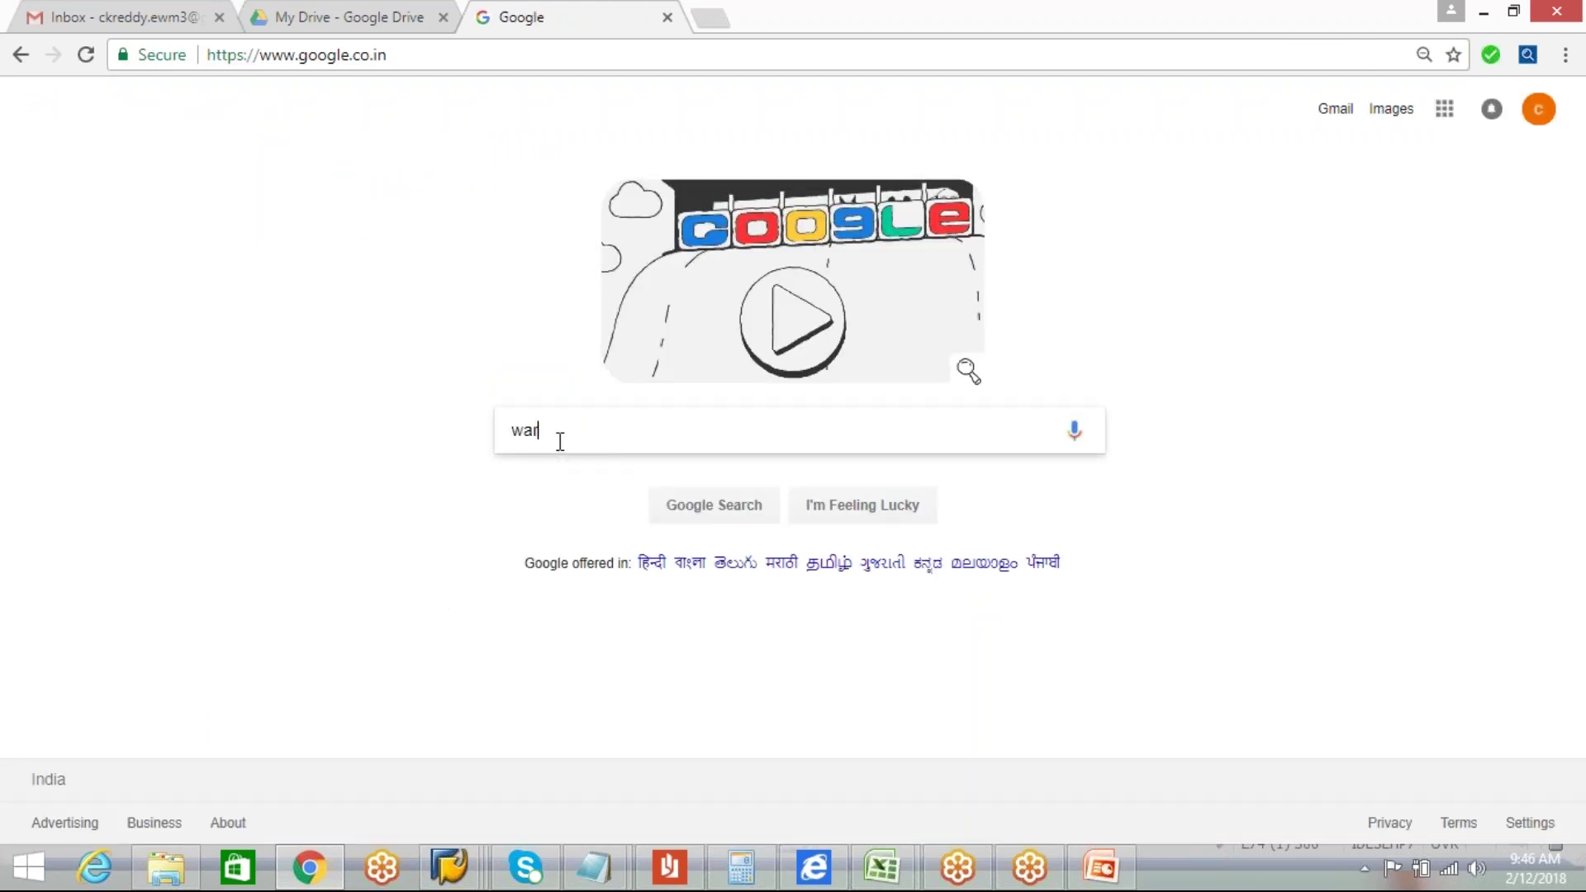
pyautogui.write('ehouse')
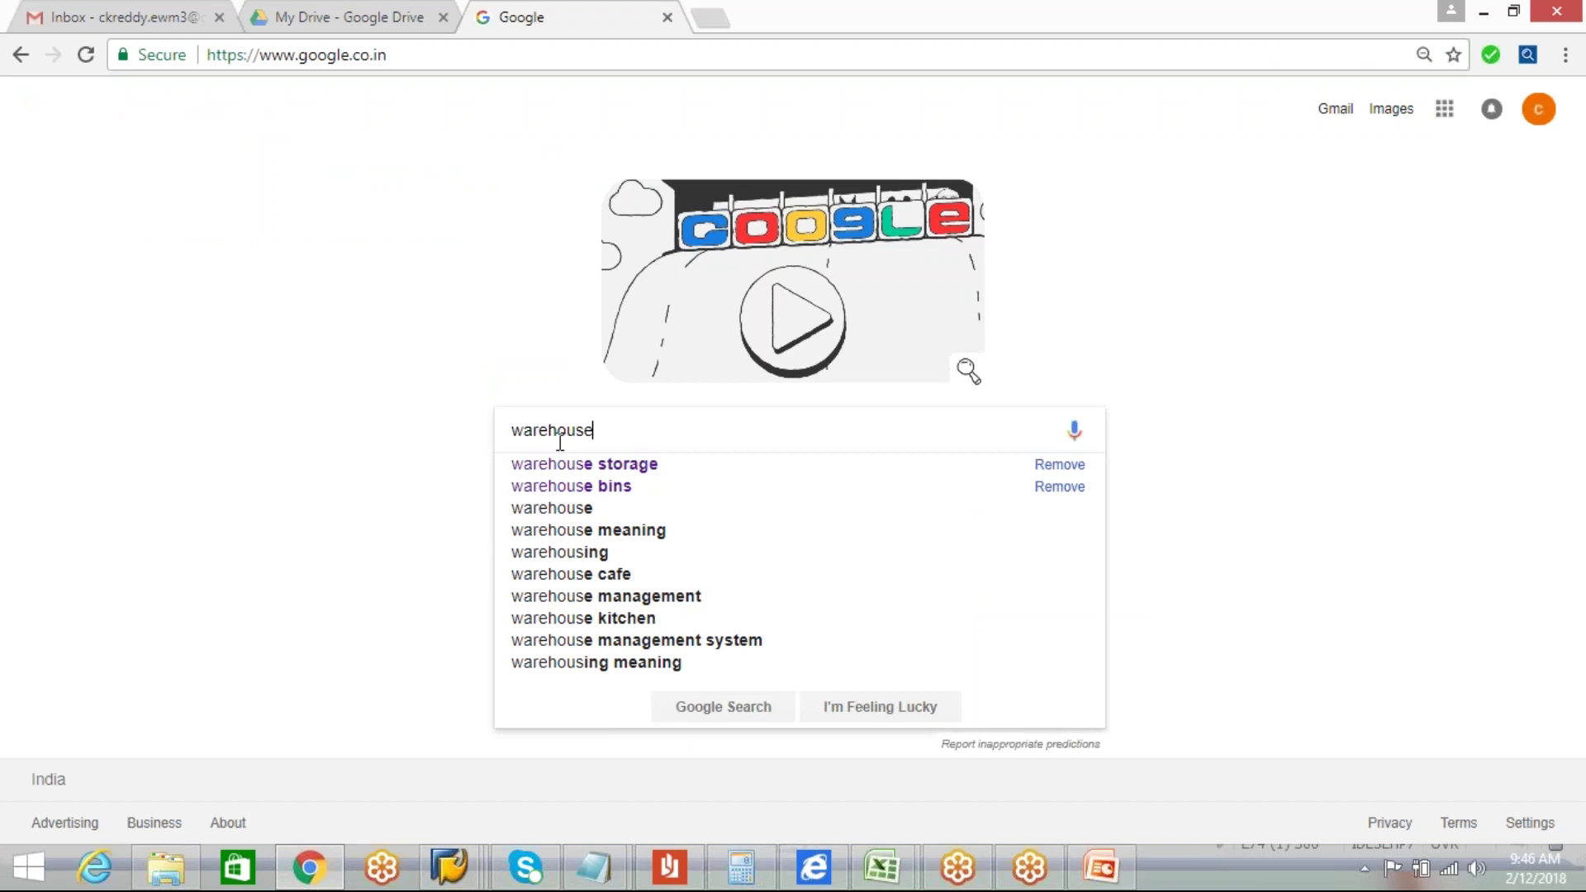
# Step: Search Google Images for warehouse storage and open the full-size McPhee warehouse aisle photo
pyautogui.click(662, 459)
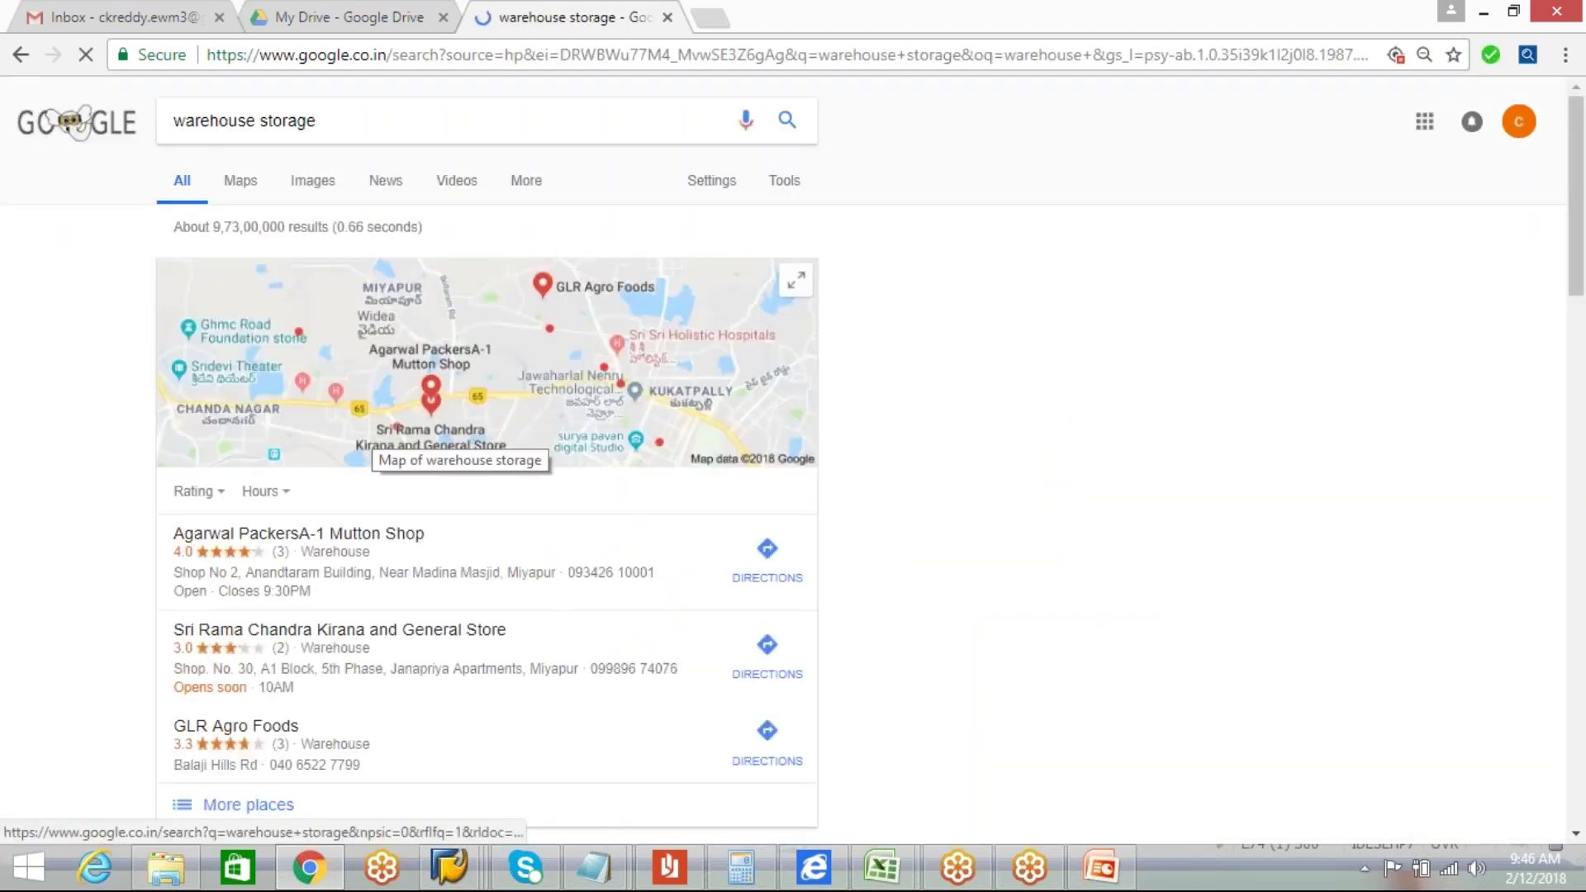
pyautogui.click(312, 180)
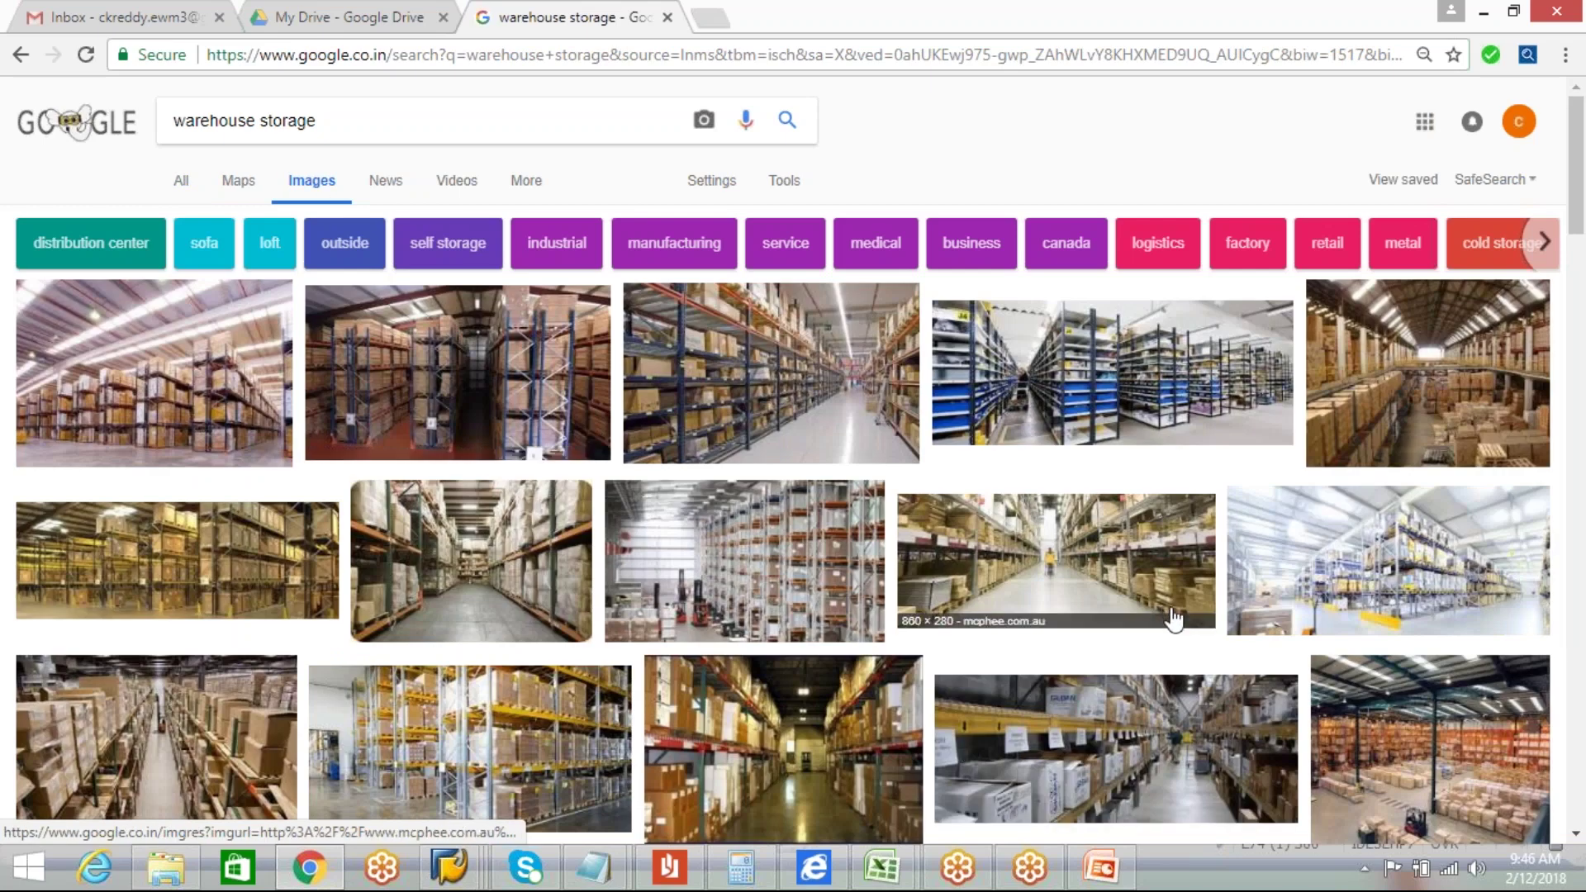
pyautogui.click(1139, 607)
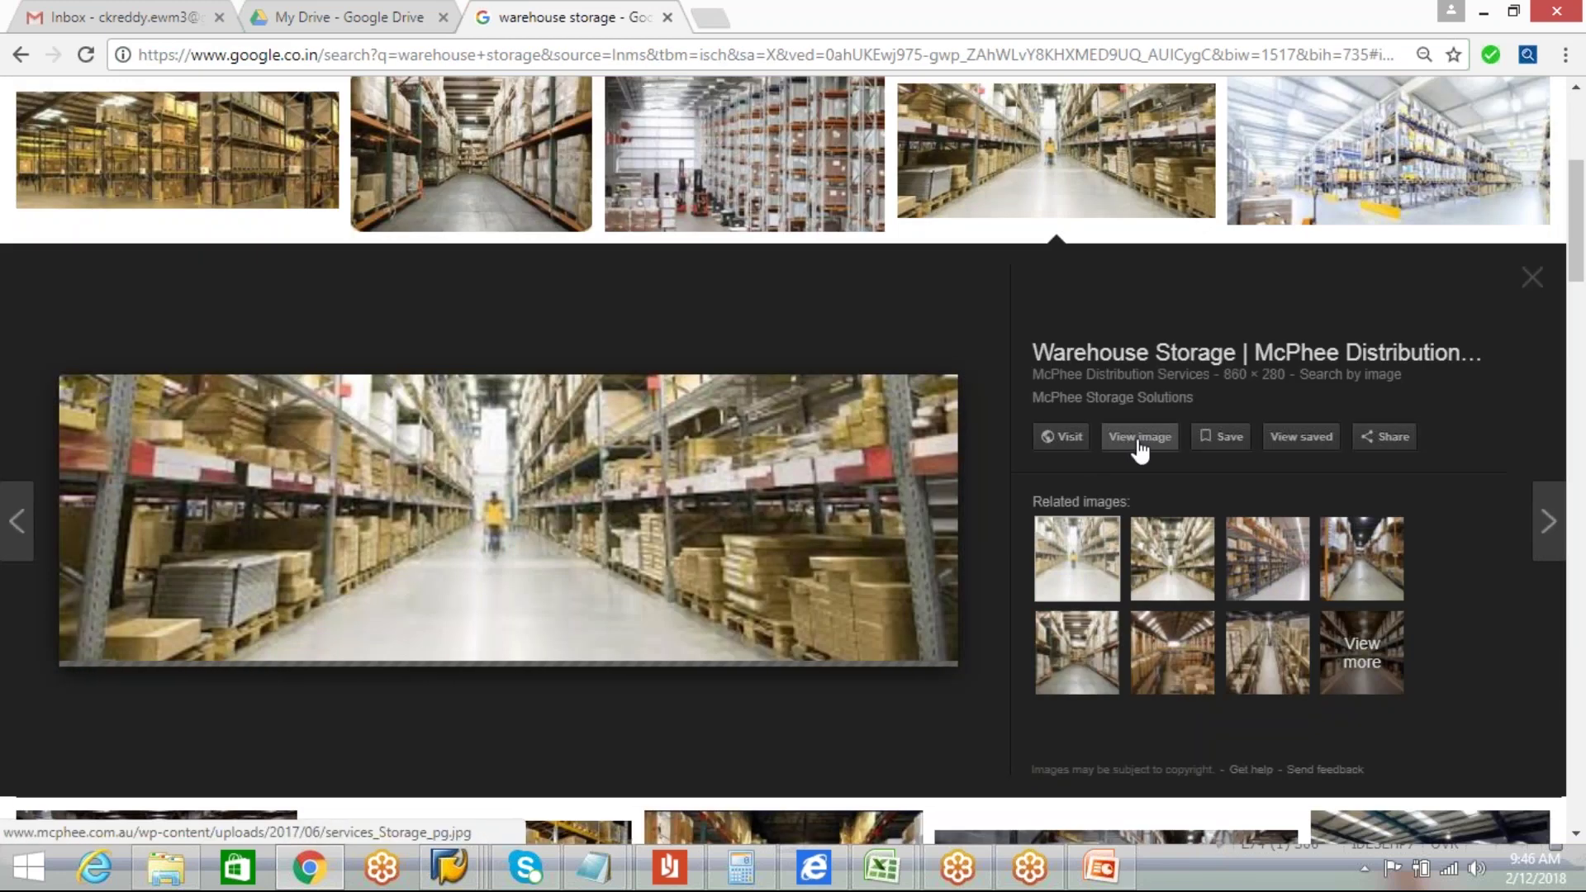
pyautogui.click(1139, 438)
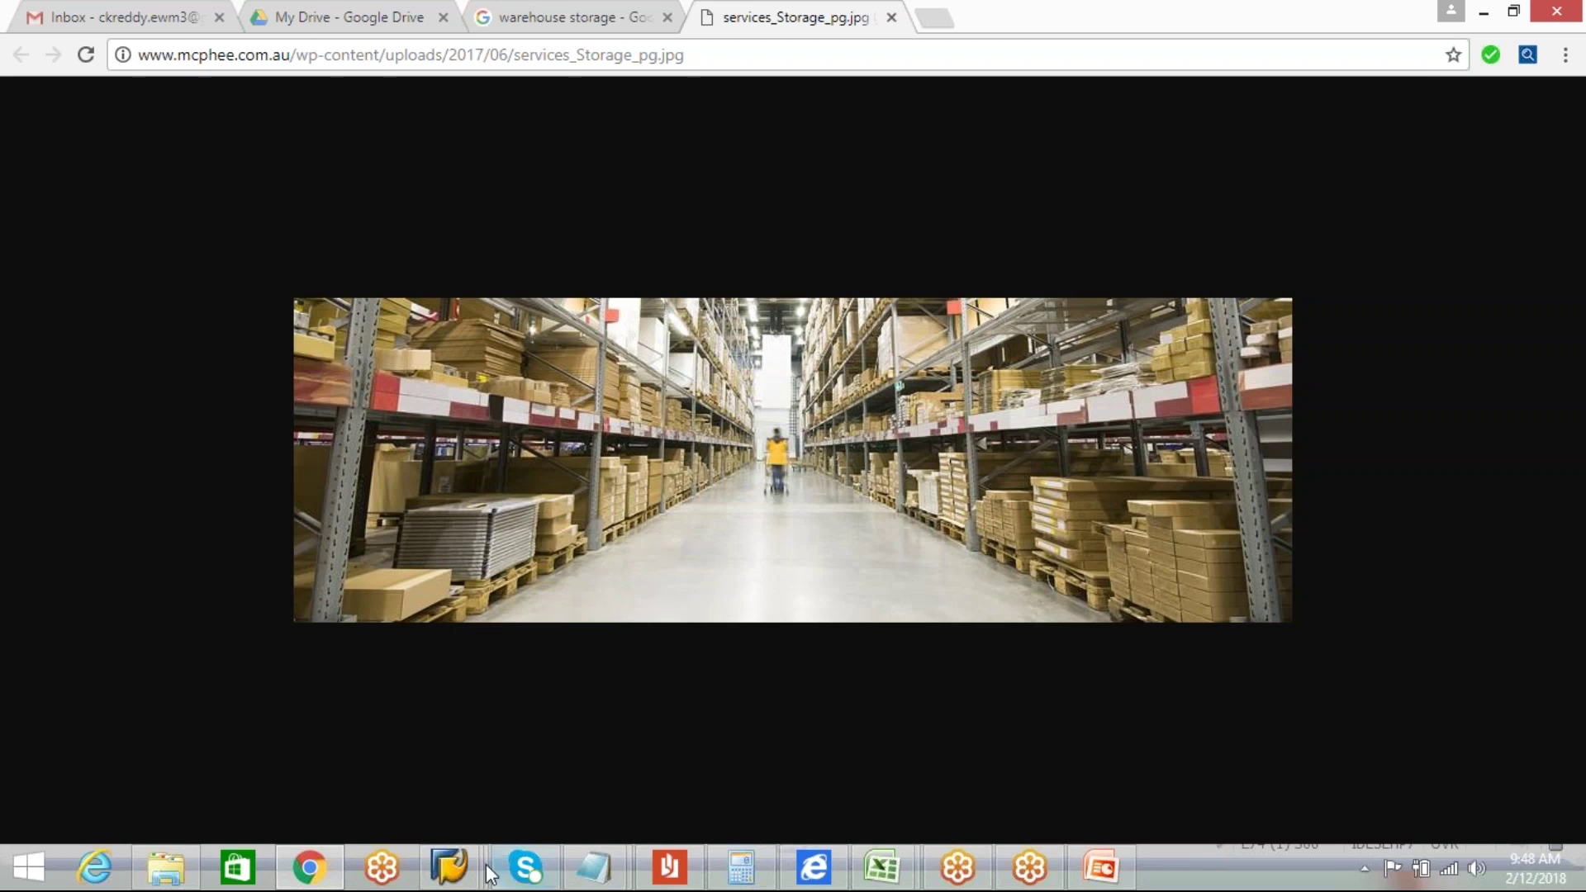
# Step: Switch to the SAP Display IMG window and open the Define Sort Sequence for Activity Area activity
pyautogui.moveTo(449, 867)
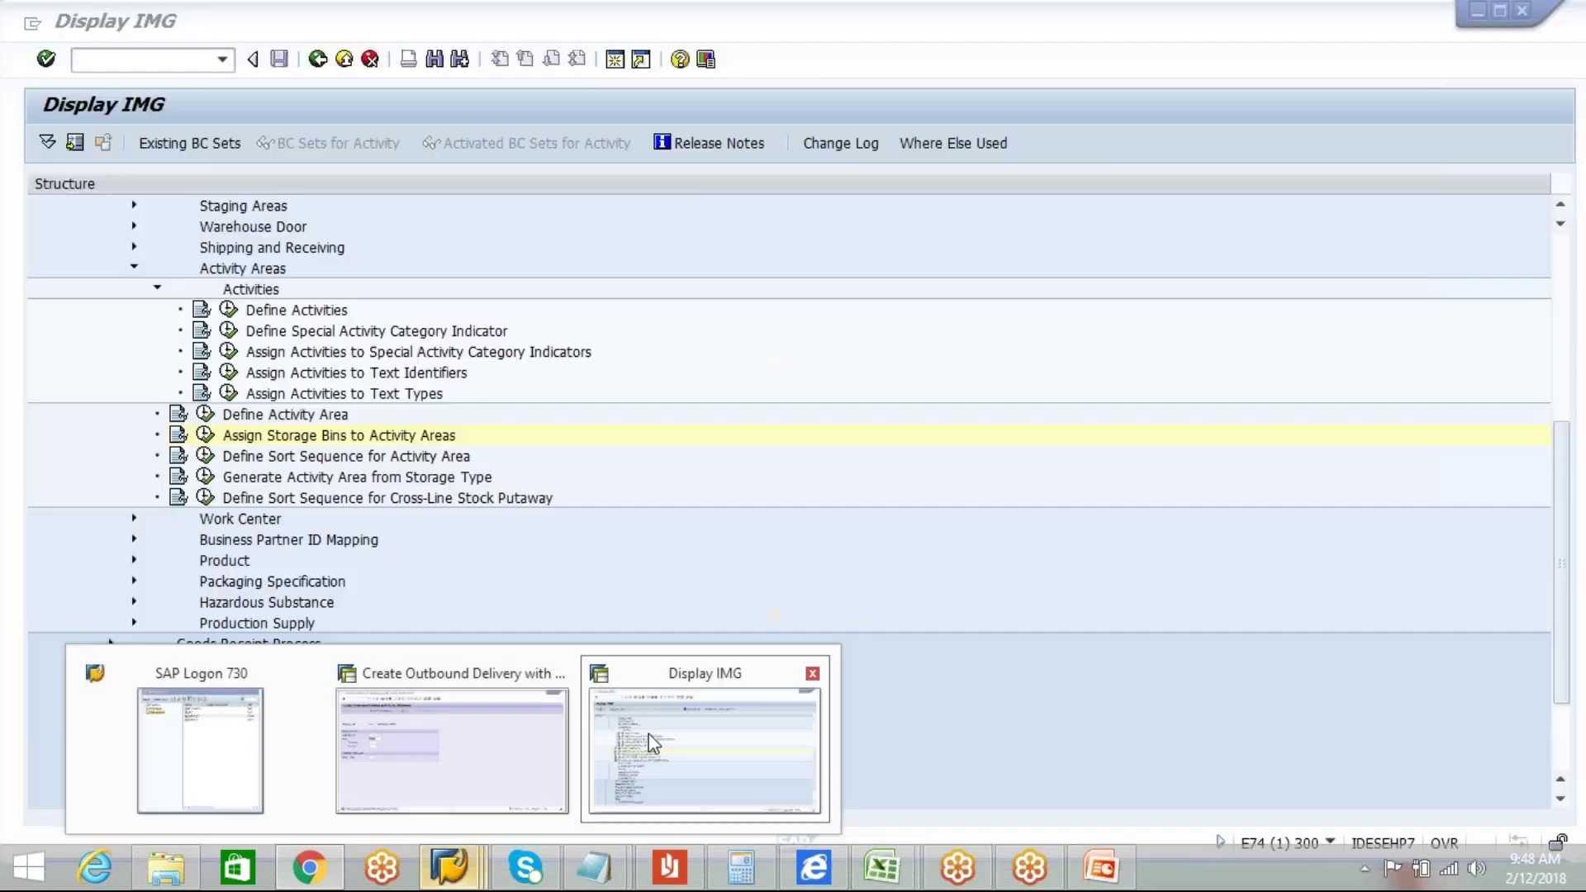
pyautogui.click(647, 734)
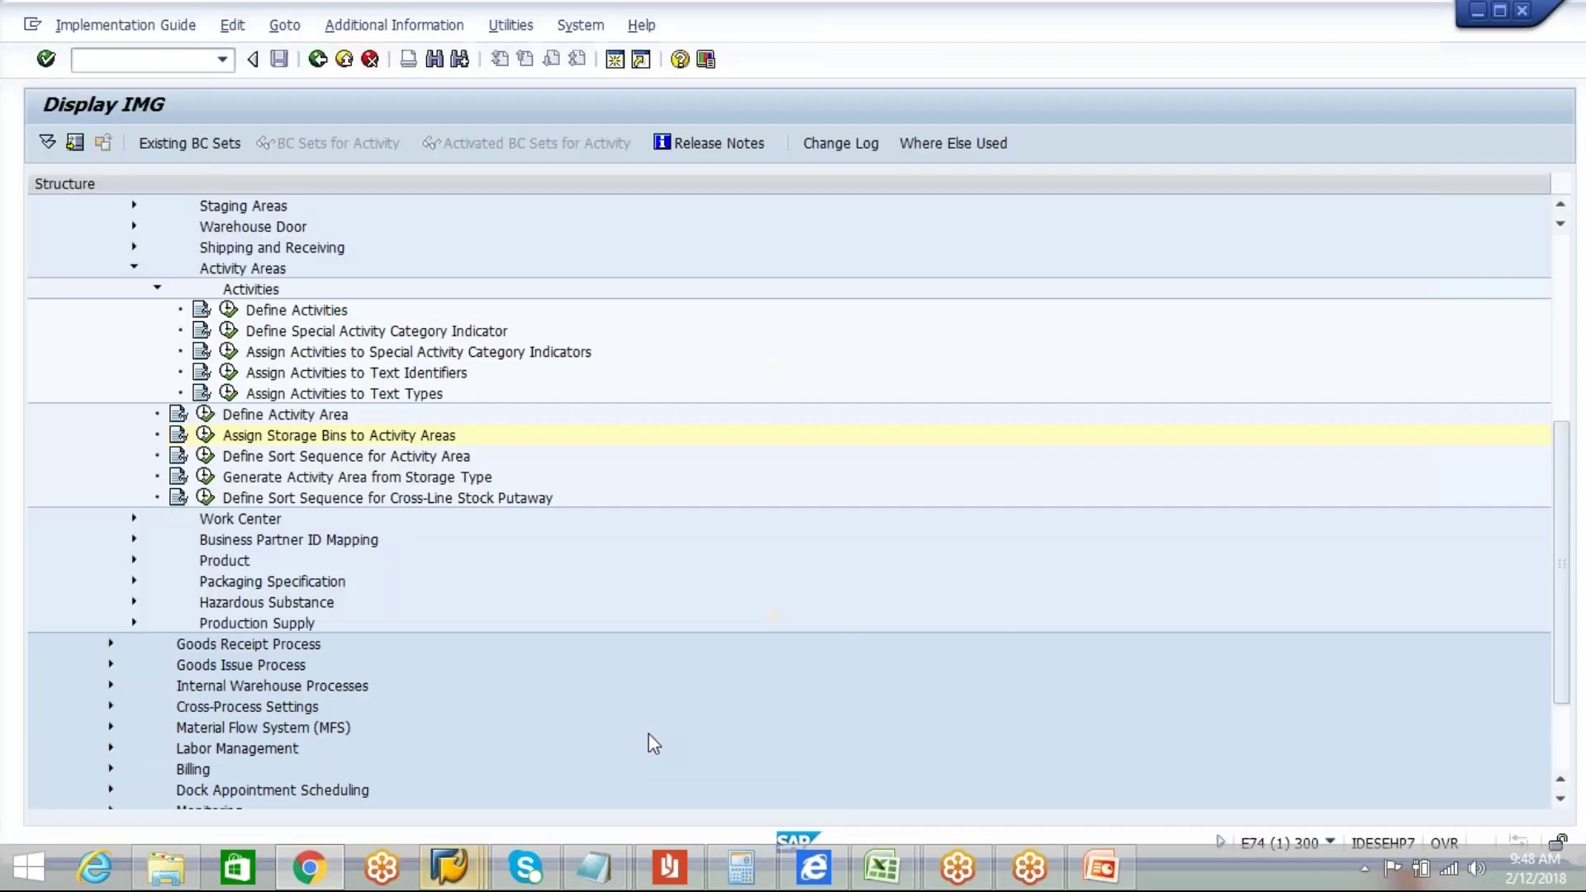
pyautogui.click(381, 438)
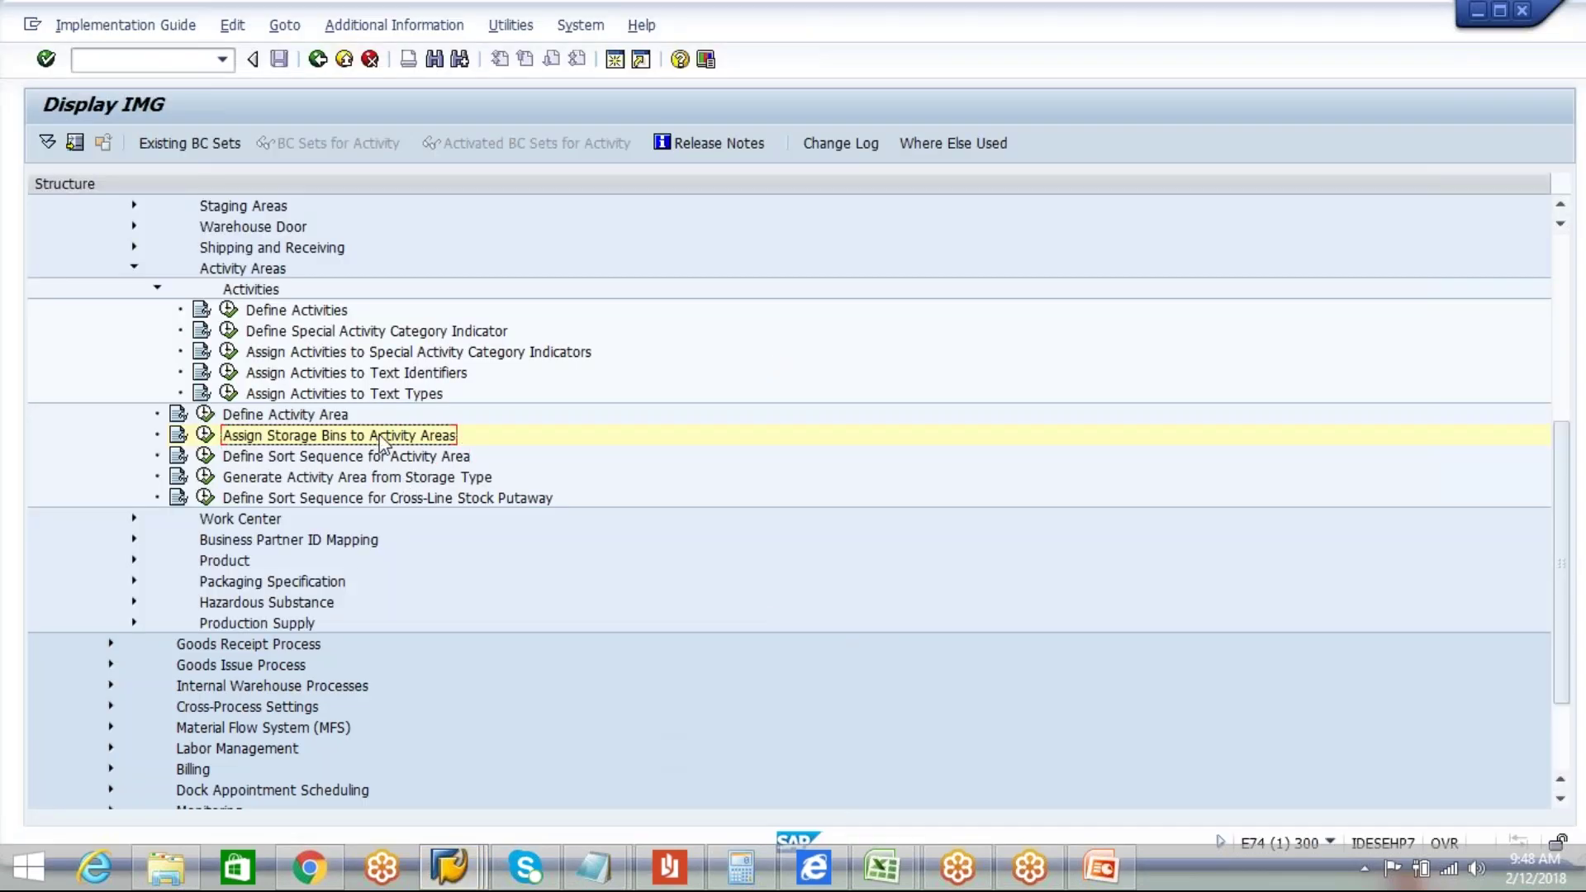
pyautogui.click(315, 460)
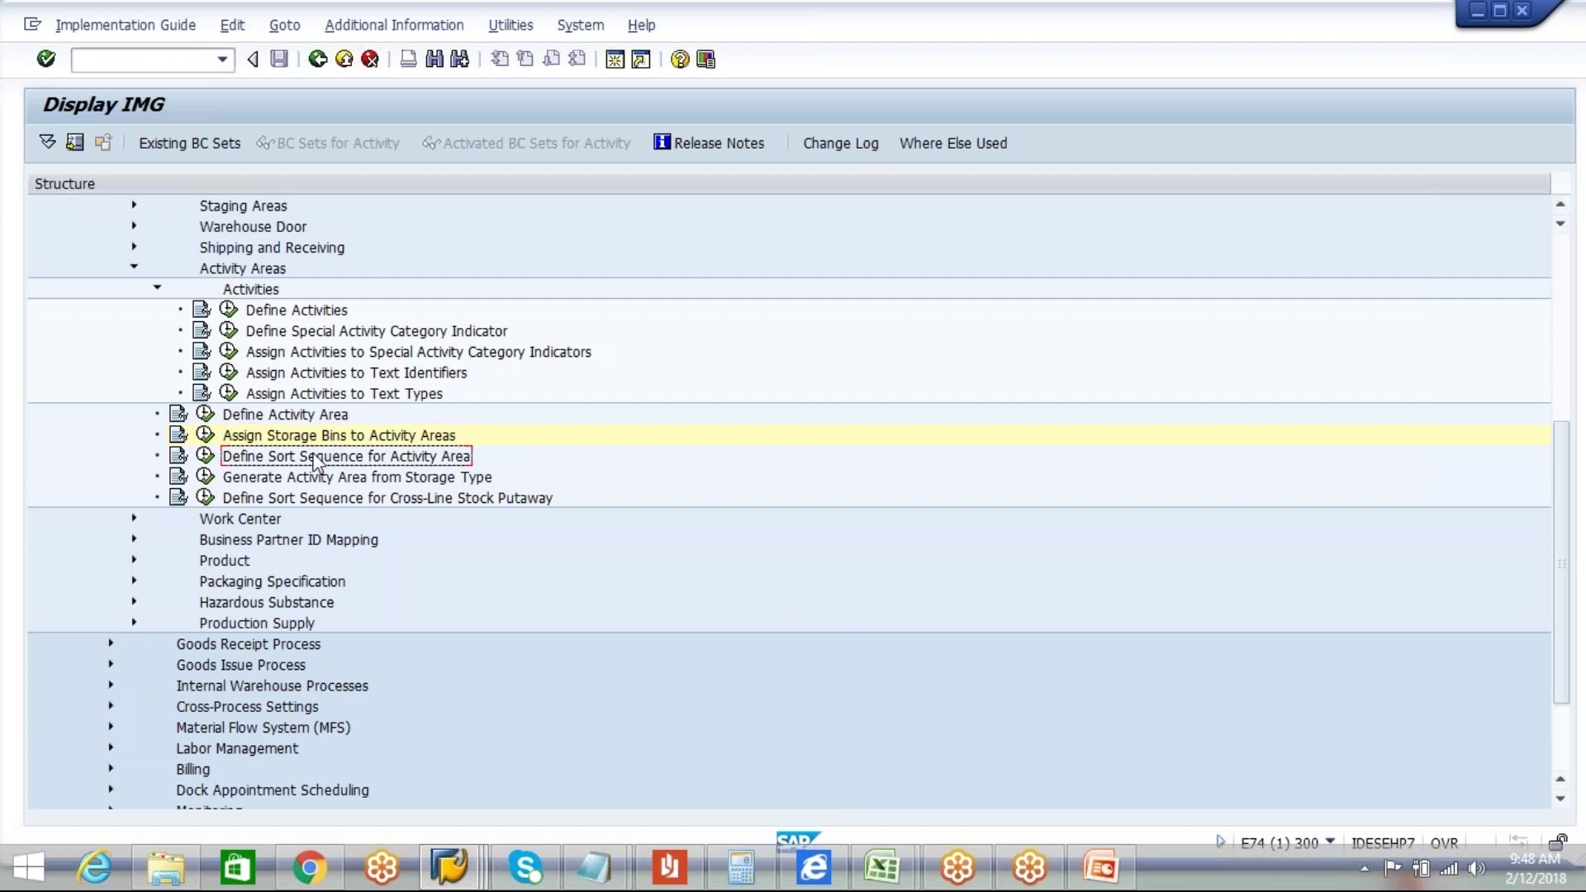
pyautogui.click(205, 455)
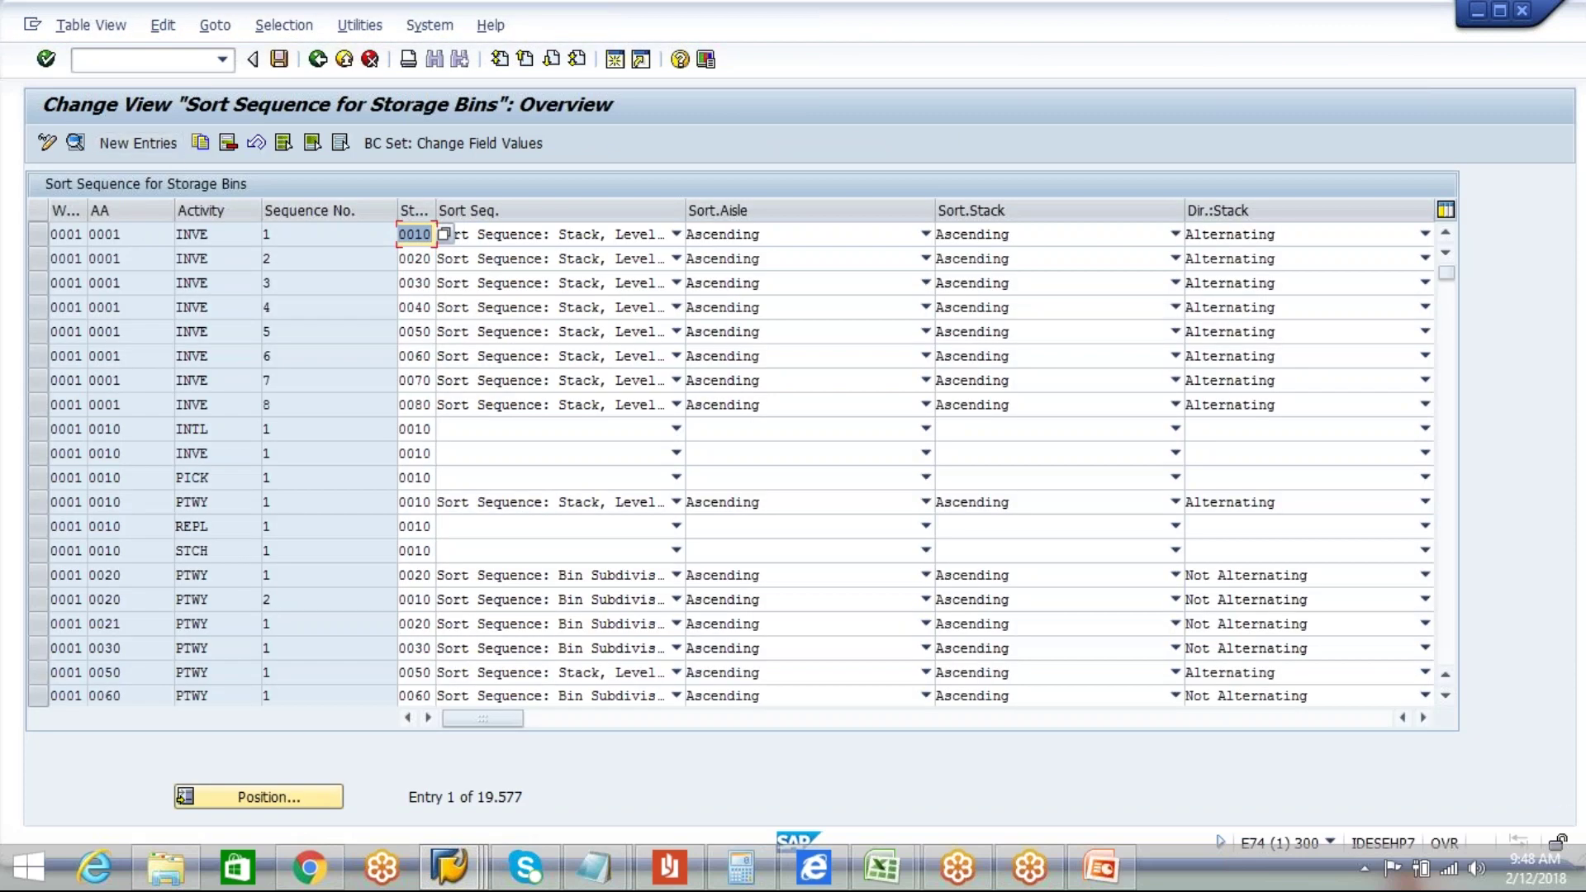
# Step: Filter the storage bin sort sequence entries by contents for Warehouse Number equal to AIPL
pyautogui.click(284, 26)
pyautogui.click(286, 30)
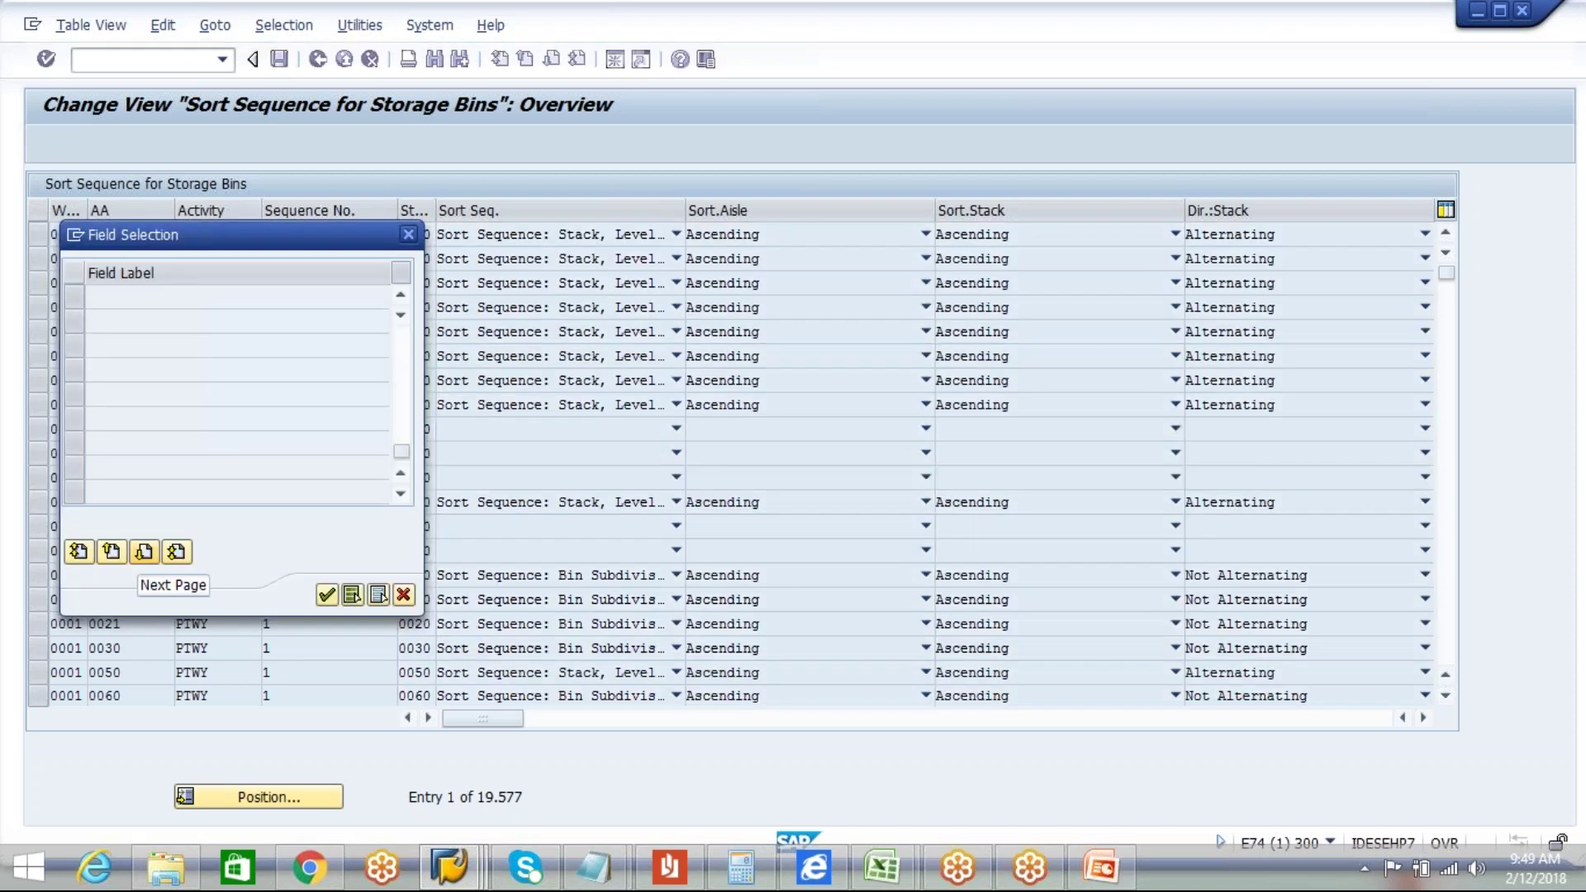
pyautogui.click(402, 473)
pyautogui.click(403, 474)
pyautogui.click(149, 345)
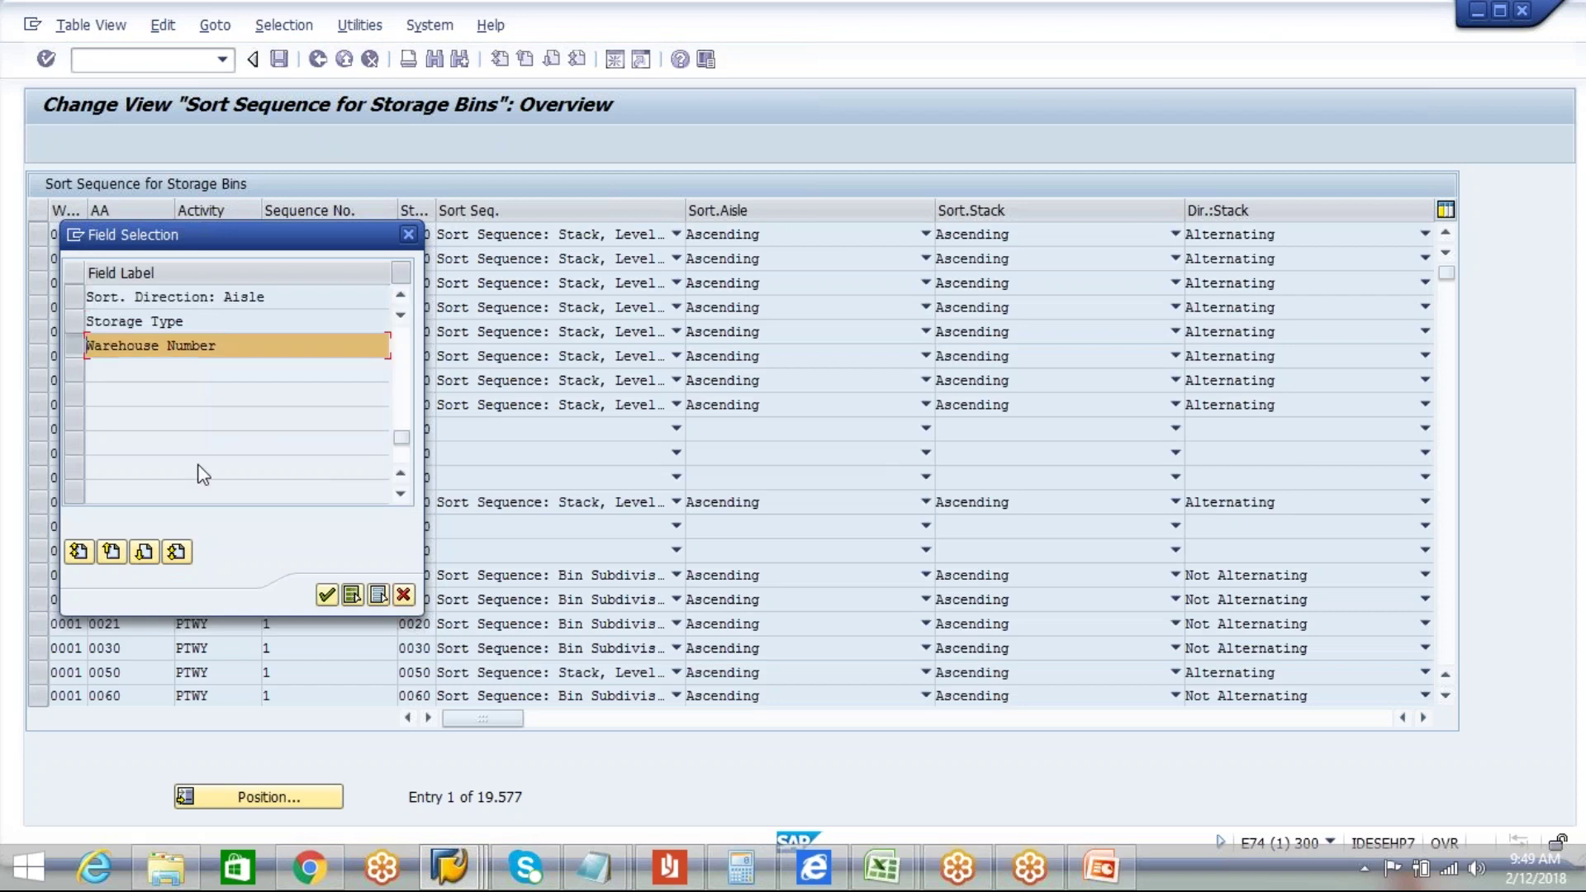
pyautogui.click(325, 595)
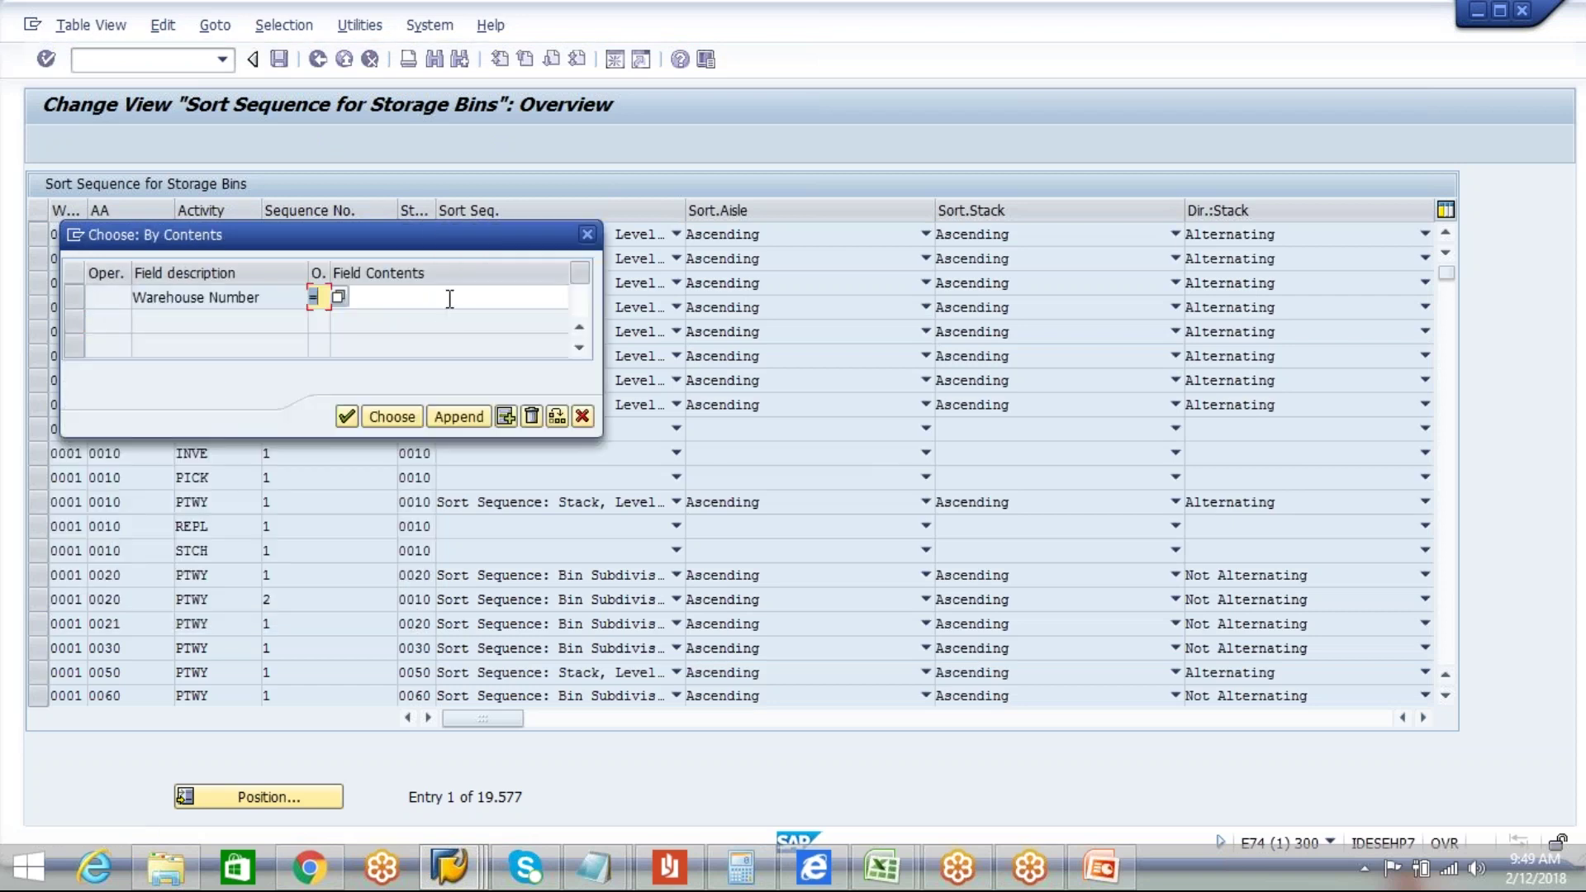
pyautogui.click(450, 298)
pyautogui.click(380, 315)
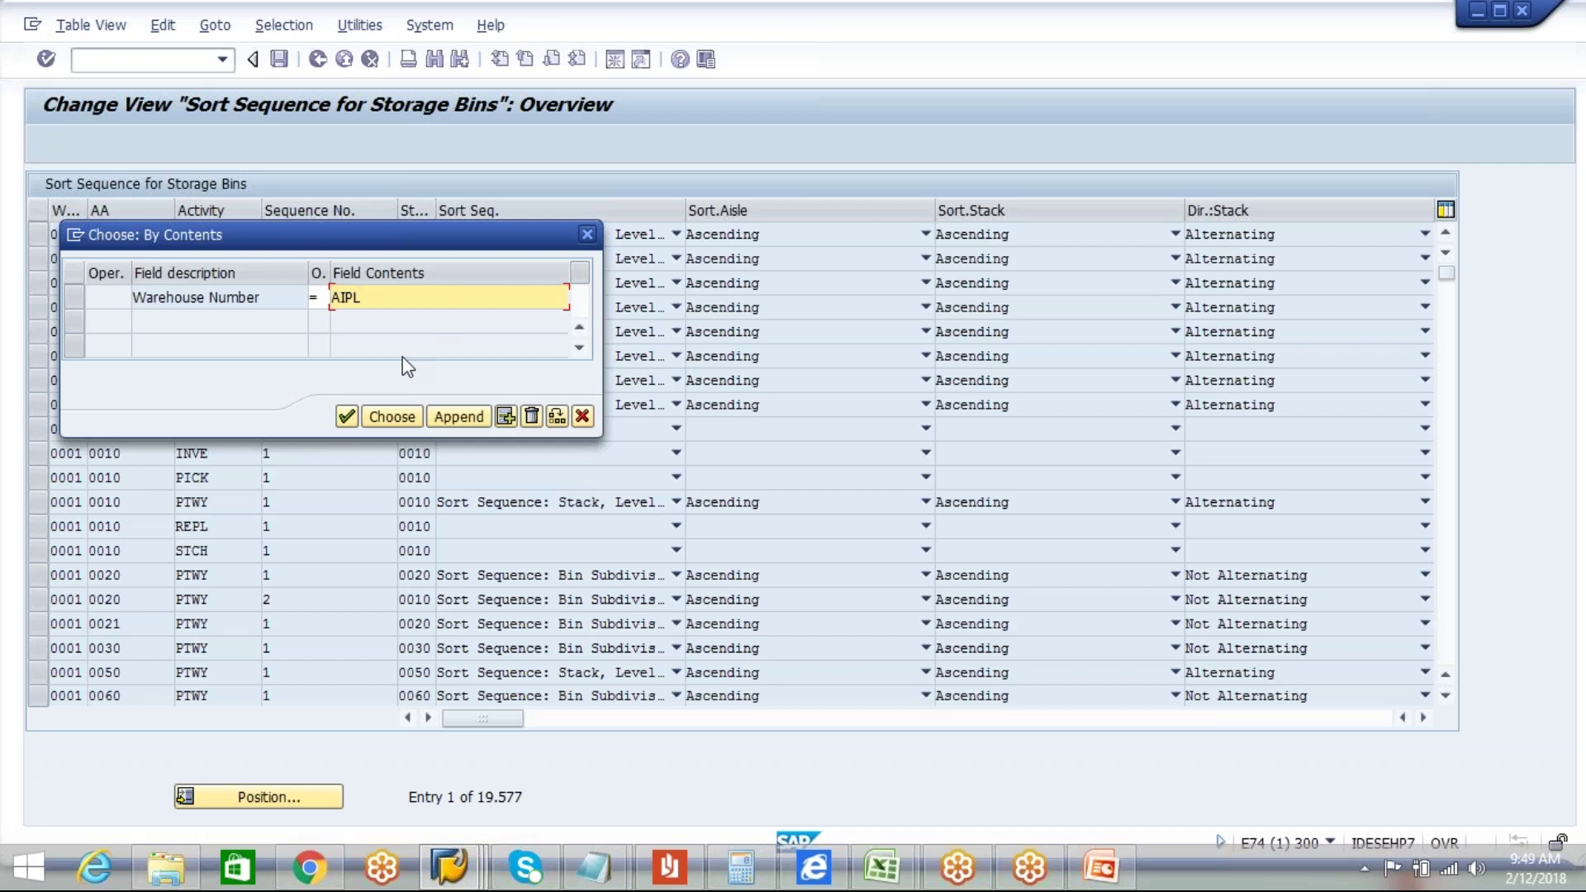
pyautogui.click(348, 421)
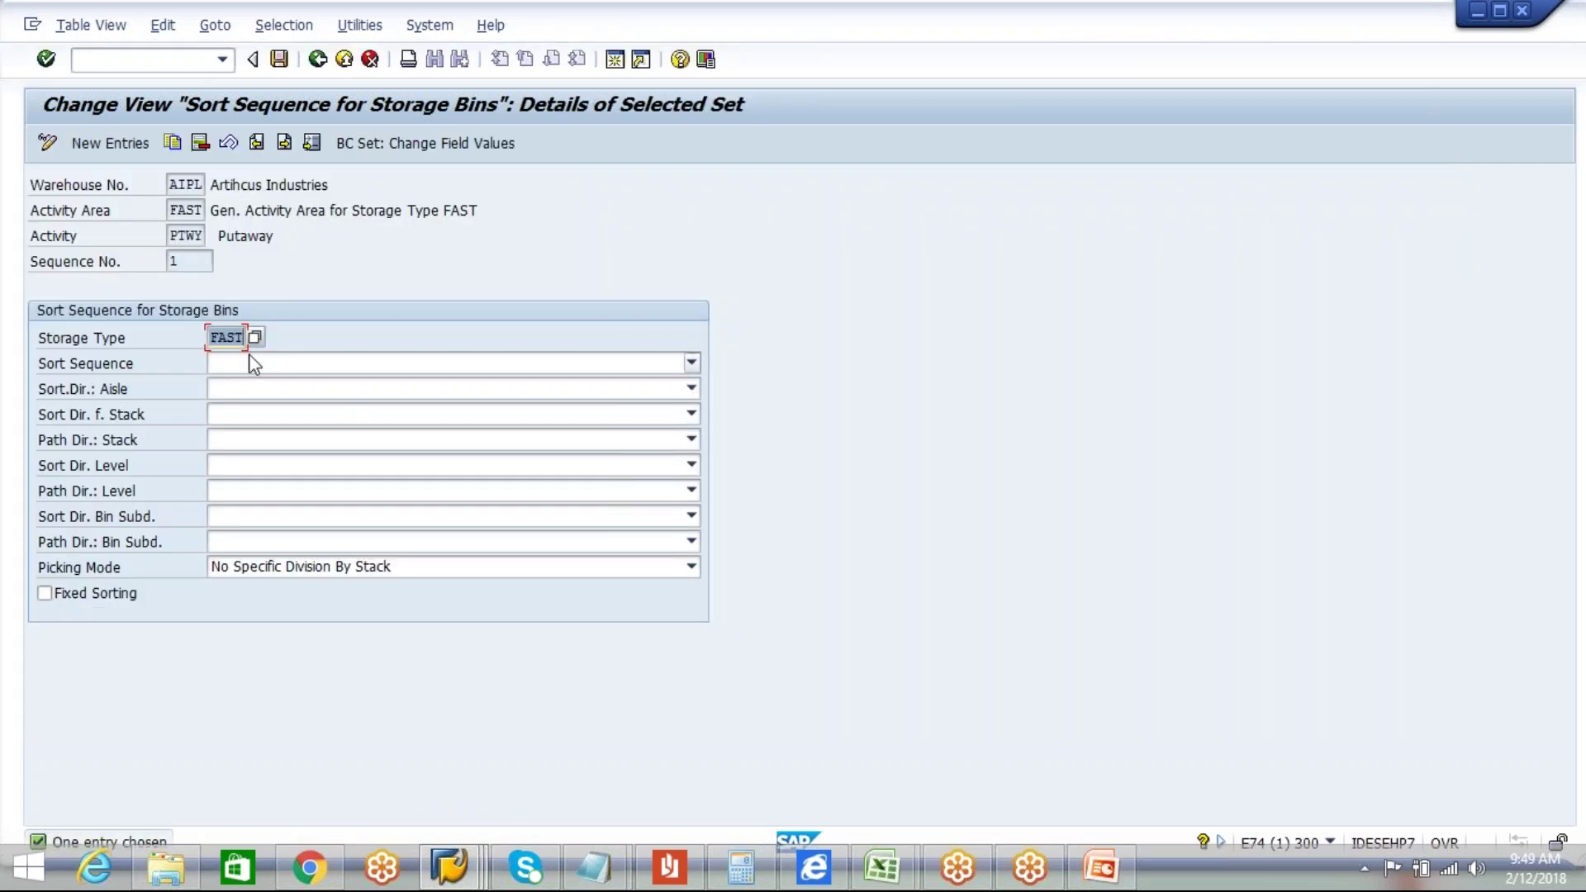
# Step: For activity area FAST, set the sort sequence to Stack, Level, Bin Subdivision and the aisle and stack sort directions to Ascending
pyautogui.click(190, 209)
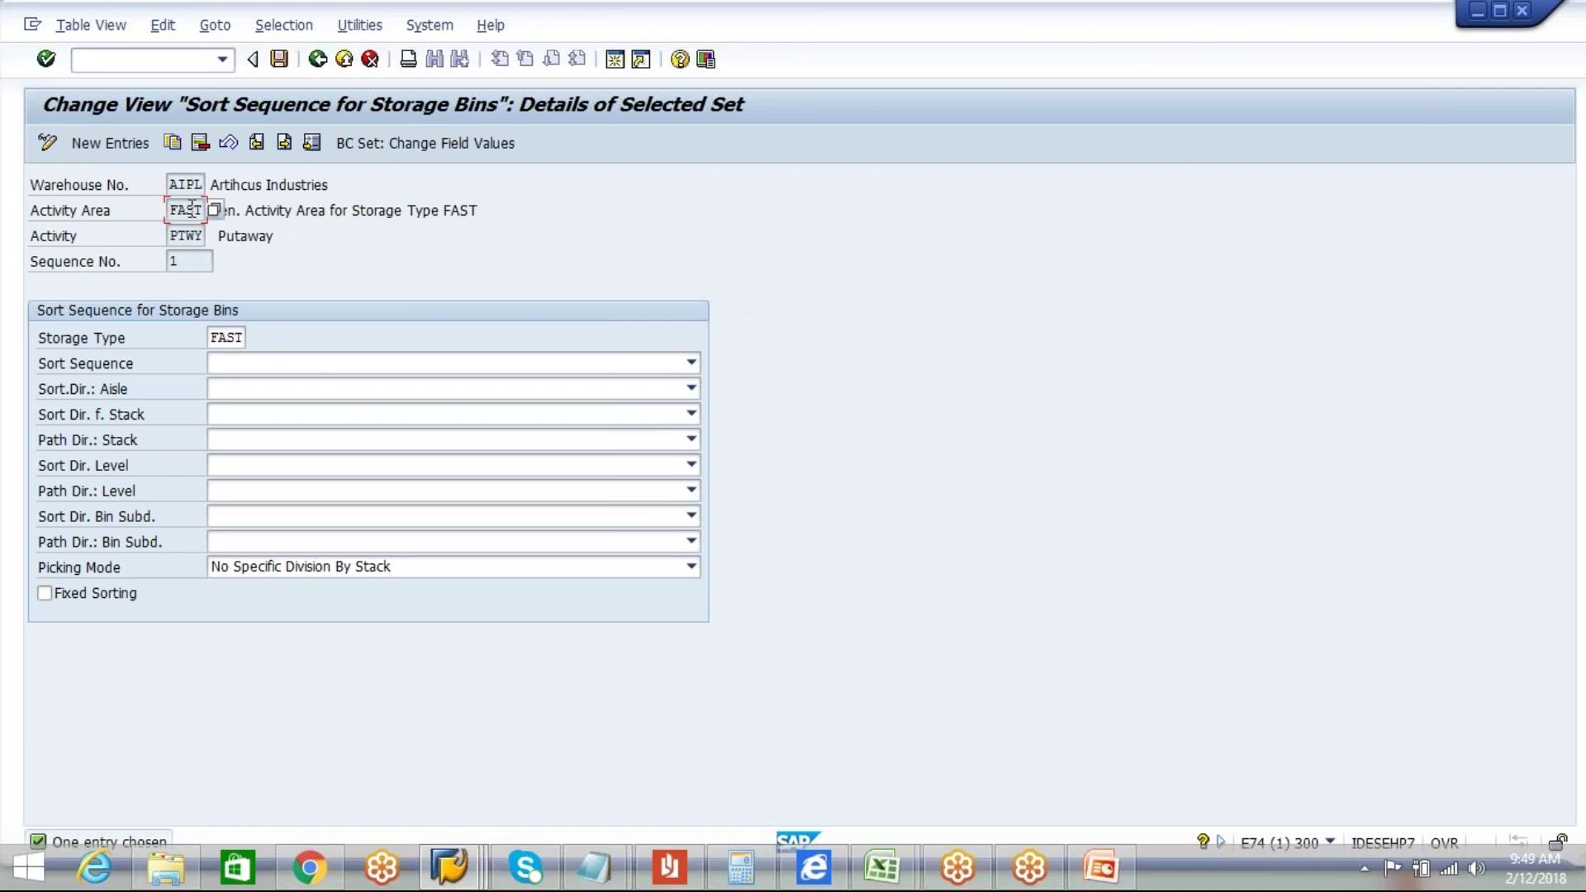
pyautogui.click(185, 237)
pyautogui.click(188, 260)
pyautogui.click(691, 364)
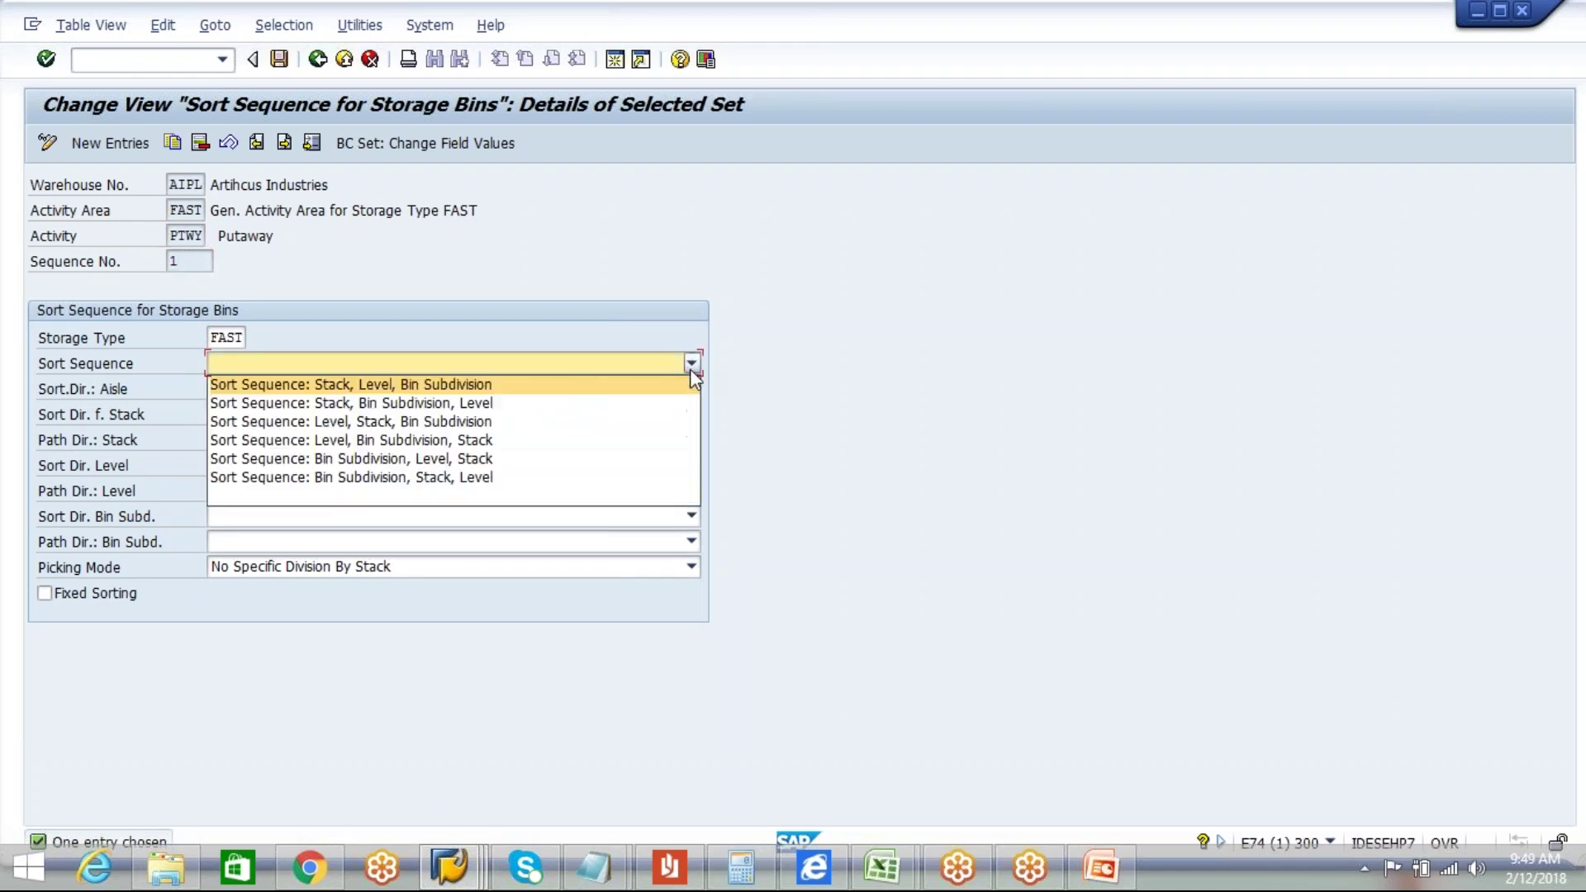
pyautogui.click(358, 385)
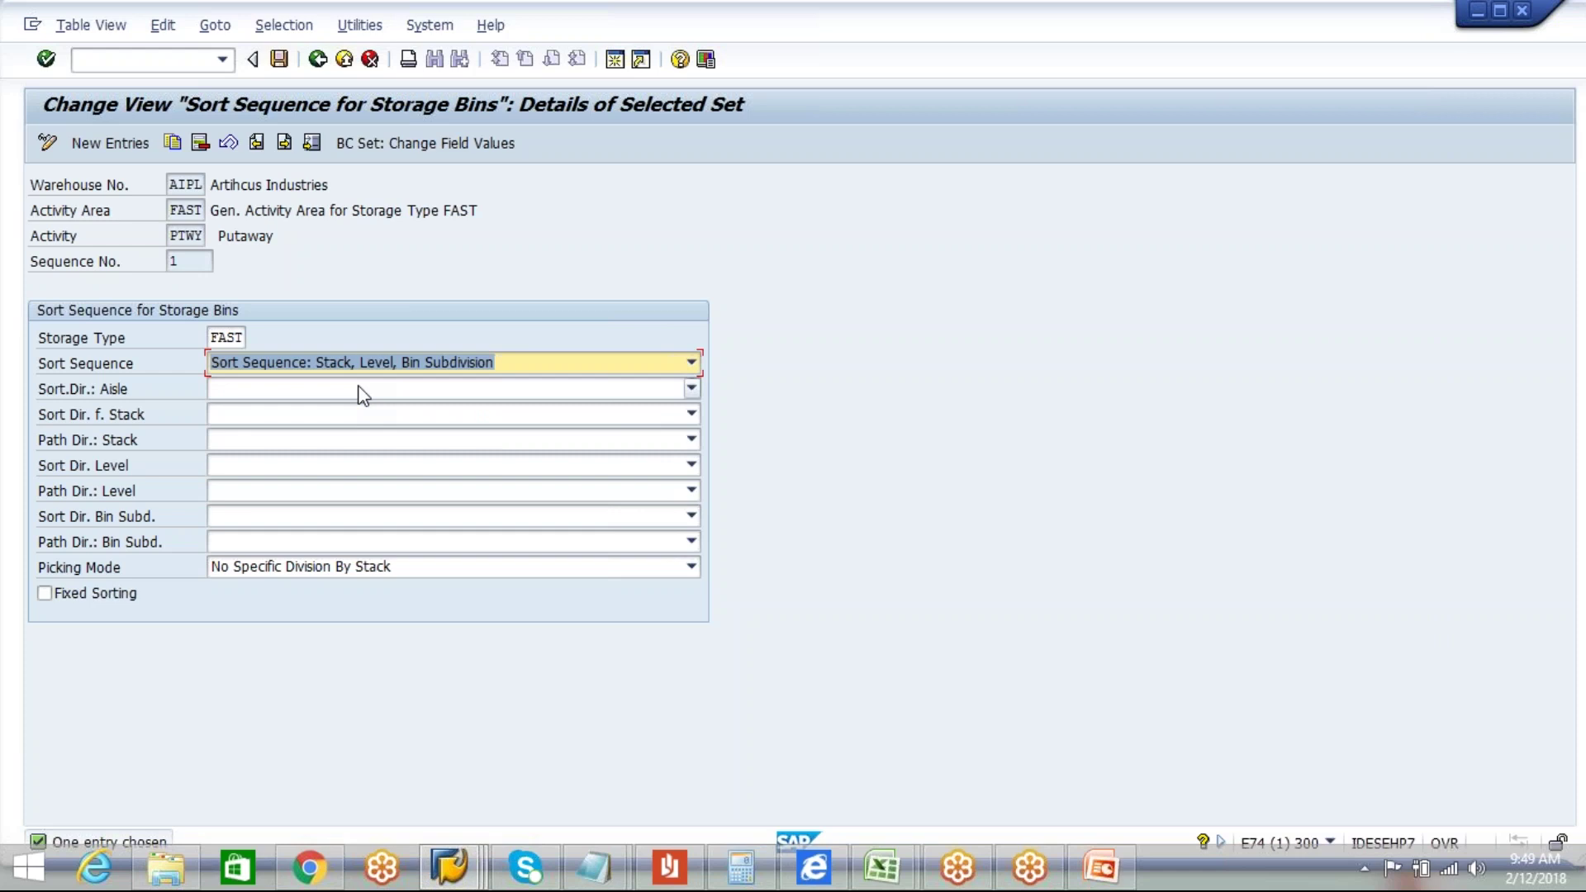
pyautogui.click(695, 396)
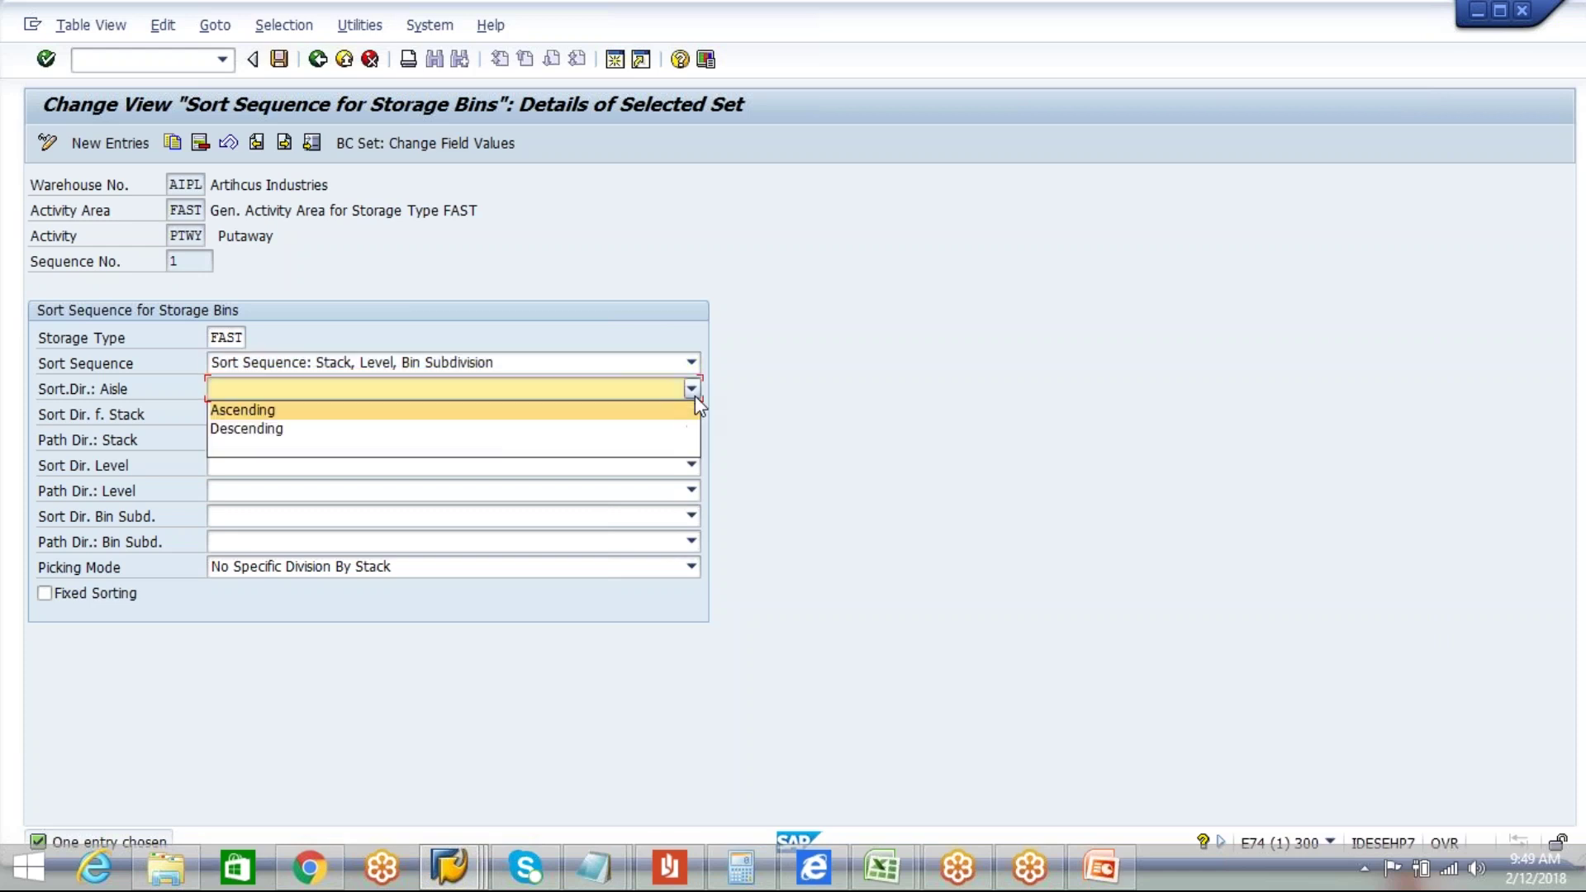
pyautogui.click(549, 408)
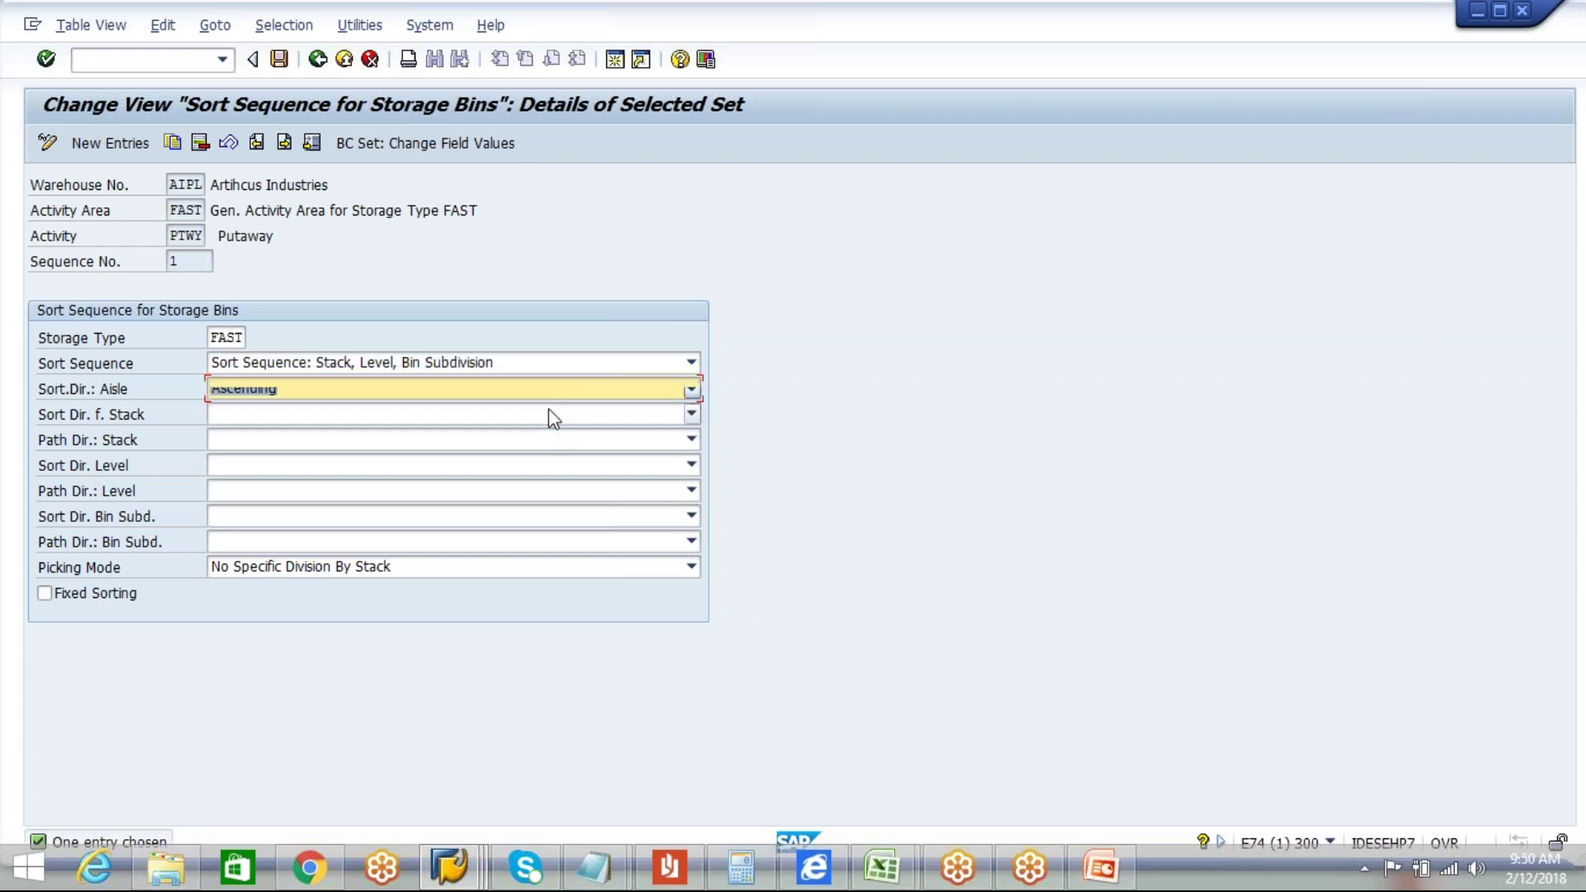
pyautogui.click(694, 417)
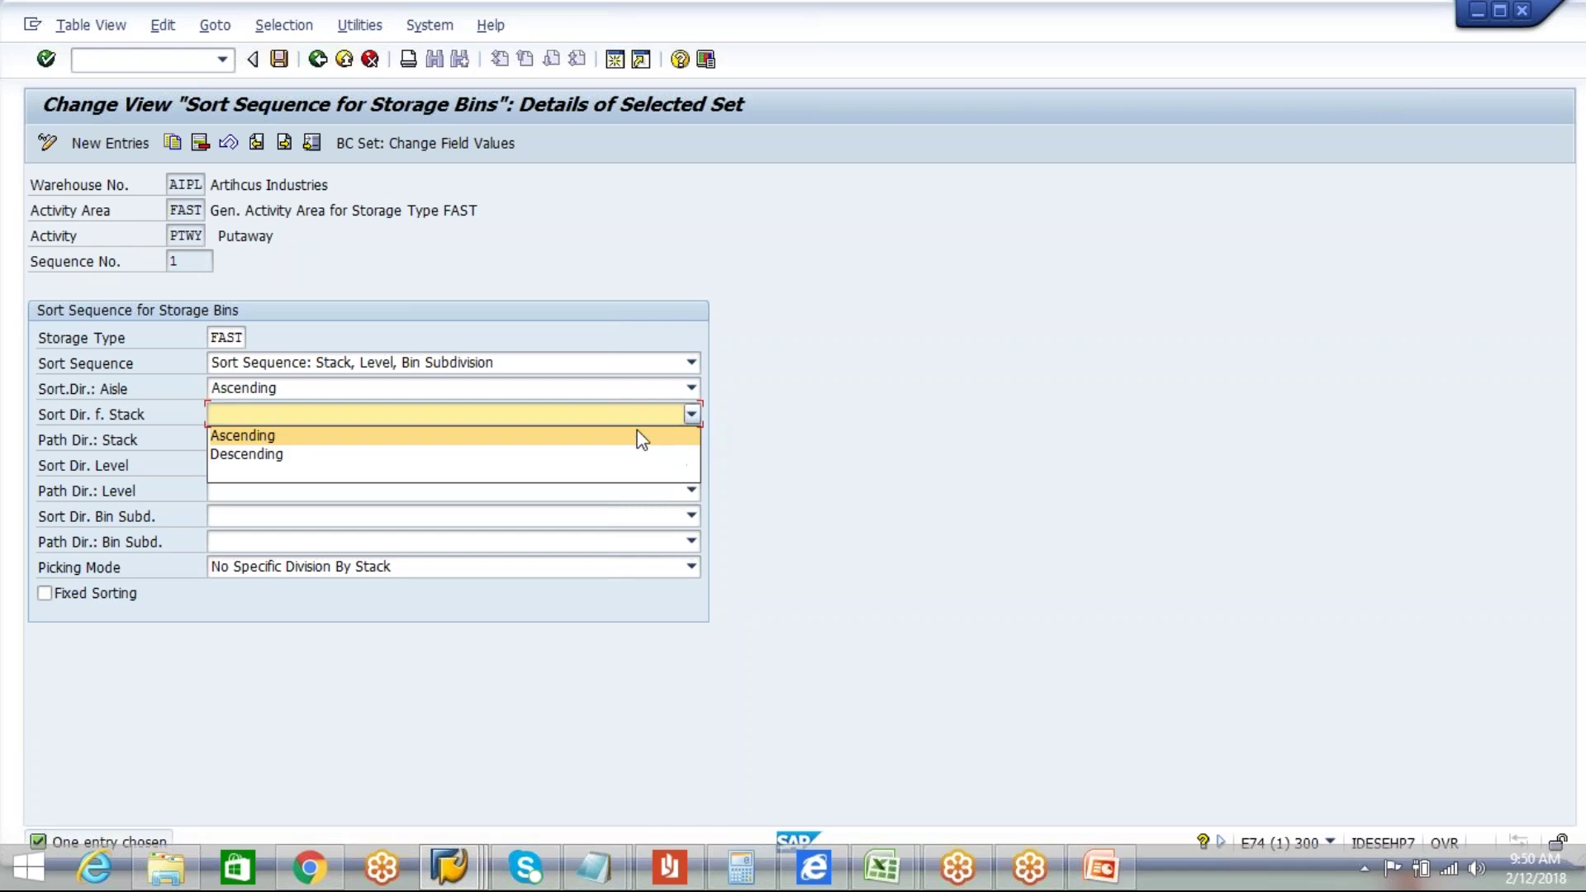
pyautogui.click(528, 438)
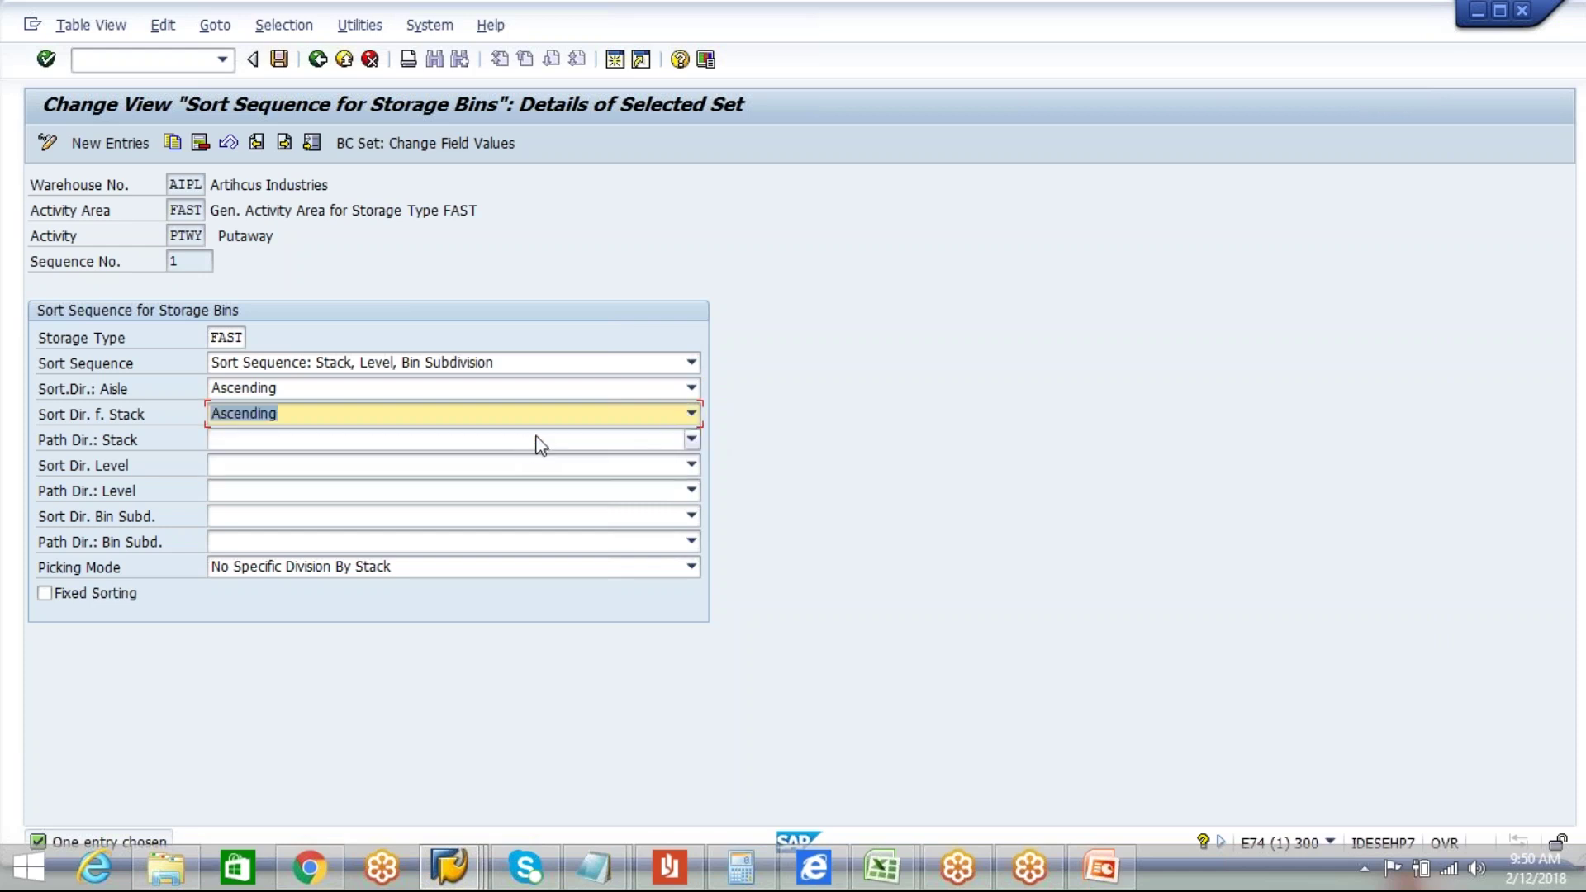
# Step: Examine the path direction options for the stack against the warehouse aisle photo in Chrome, leaving the field blank
pyautogui.click(696, 443)
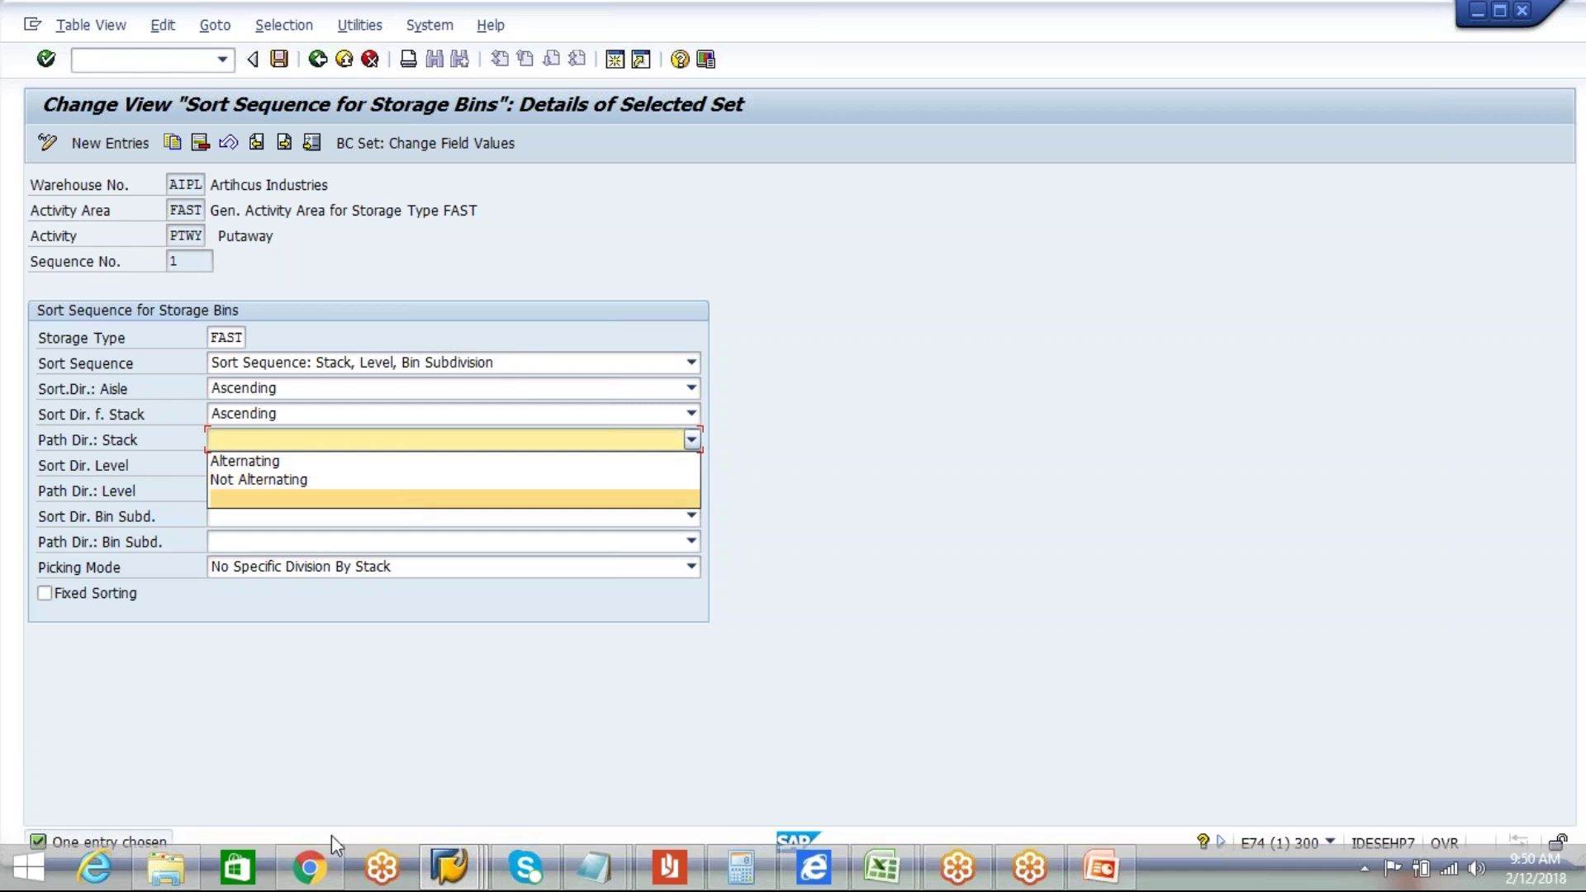
pyautogui.click(331, 881)
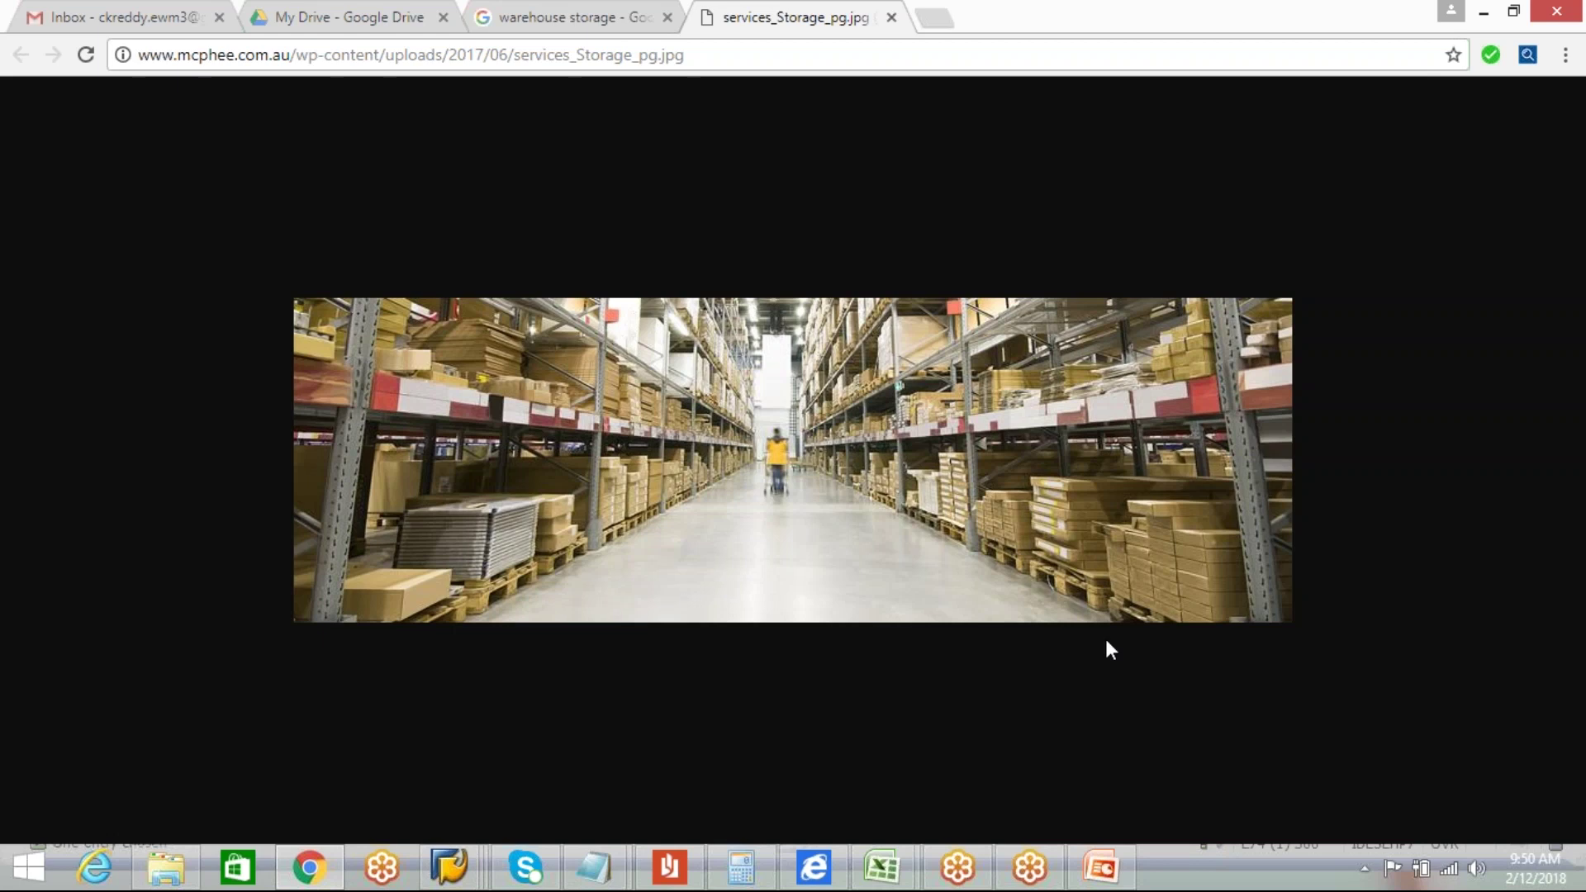
pyautogui.hotkey('alt', 'Tab')
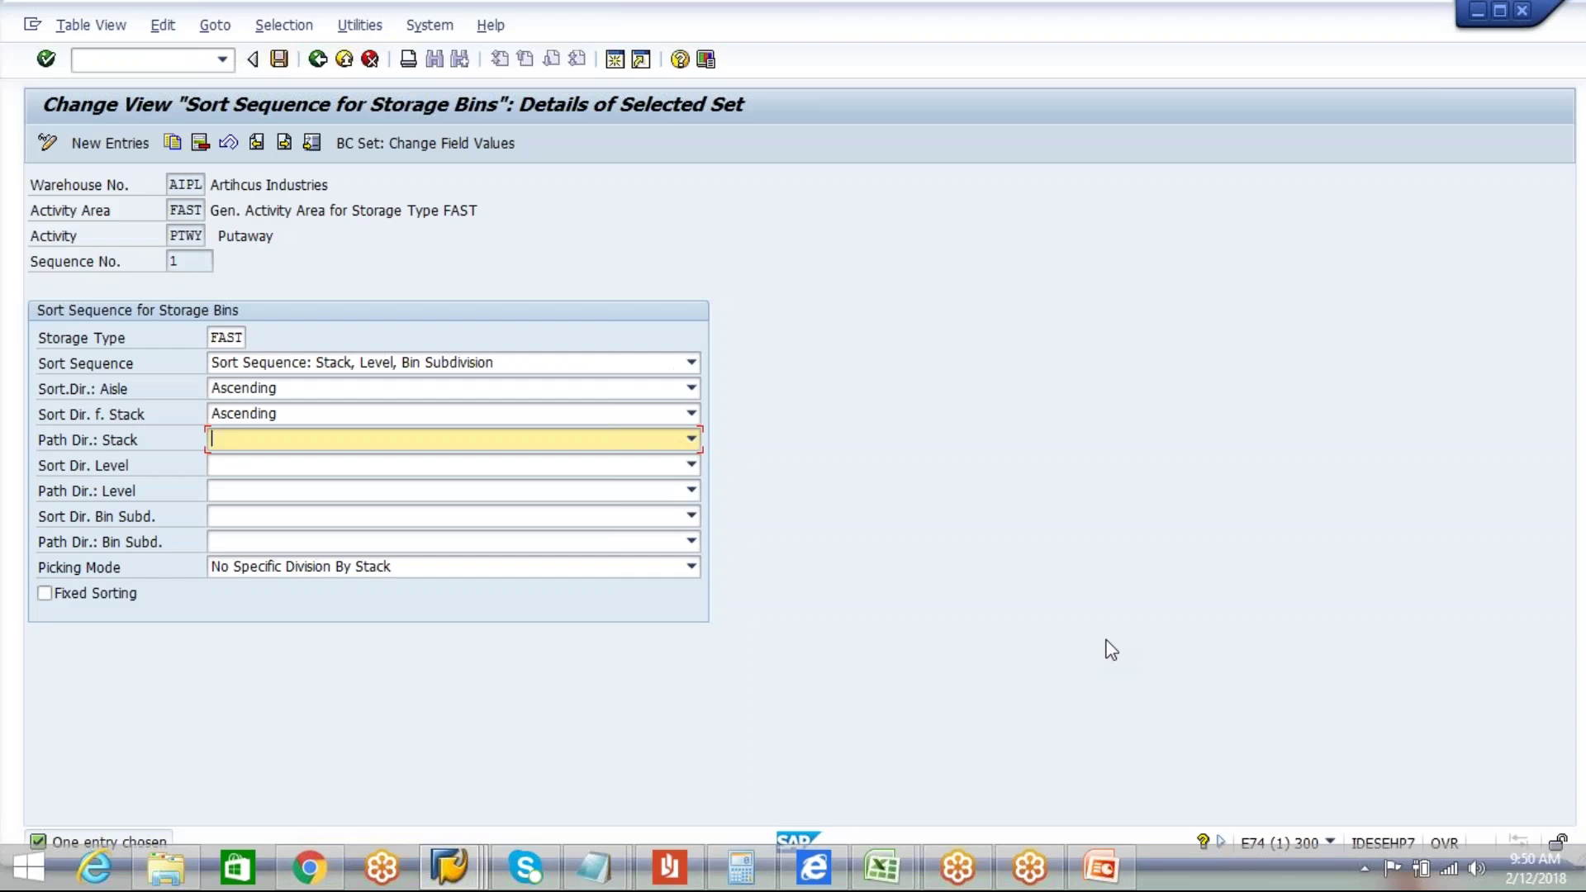
pyautogui.hotkey('alt', 'Tab')
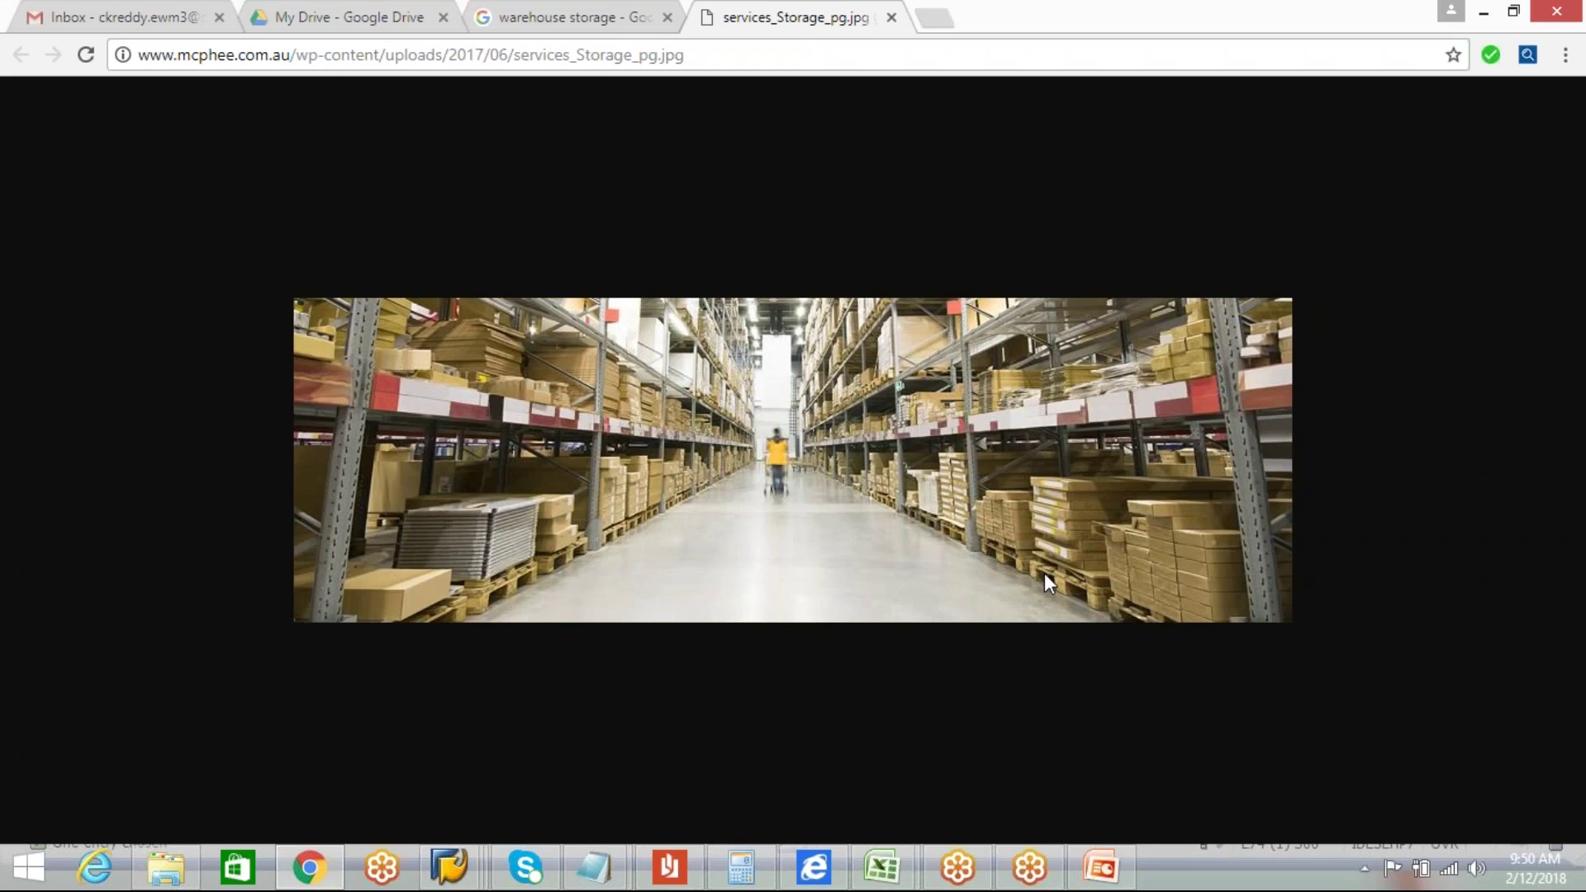
pyautogui.hotkey('alt', 'Tab')
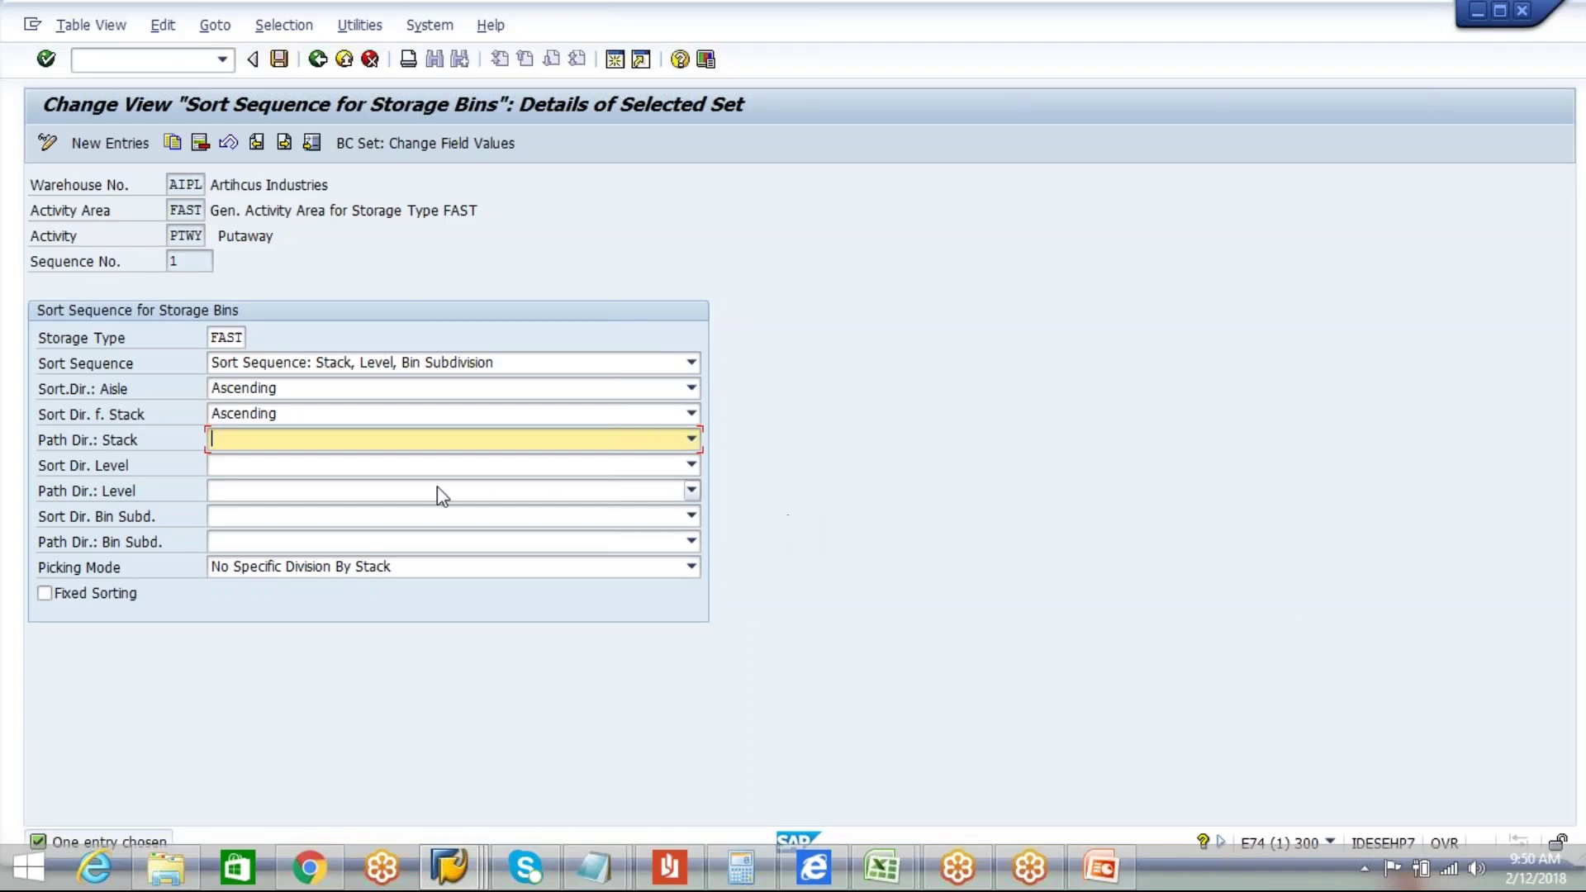
# Step: Set the level sort direction to Ascending and check the level path direction options without choosing one
pyautogui.click(384, 464)
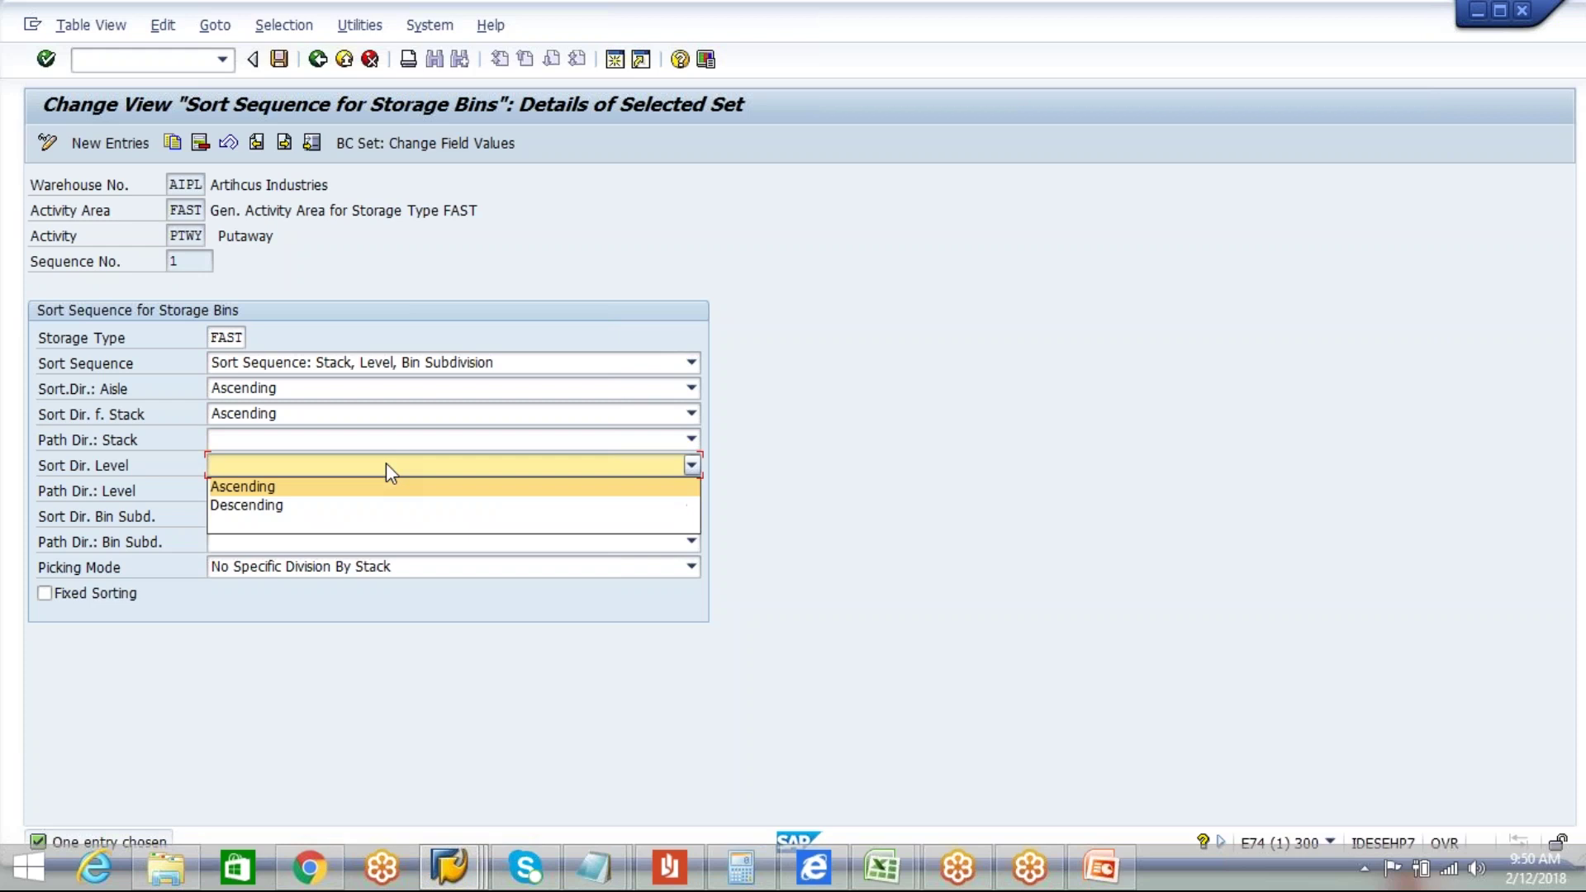
pyautogui.click(345, 487)
pyautogui.click(350, 494)
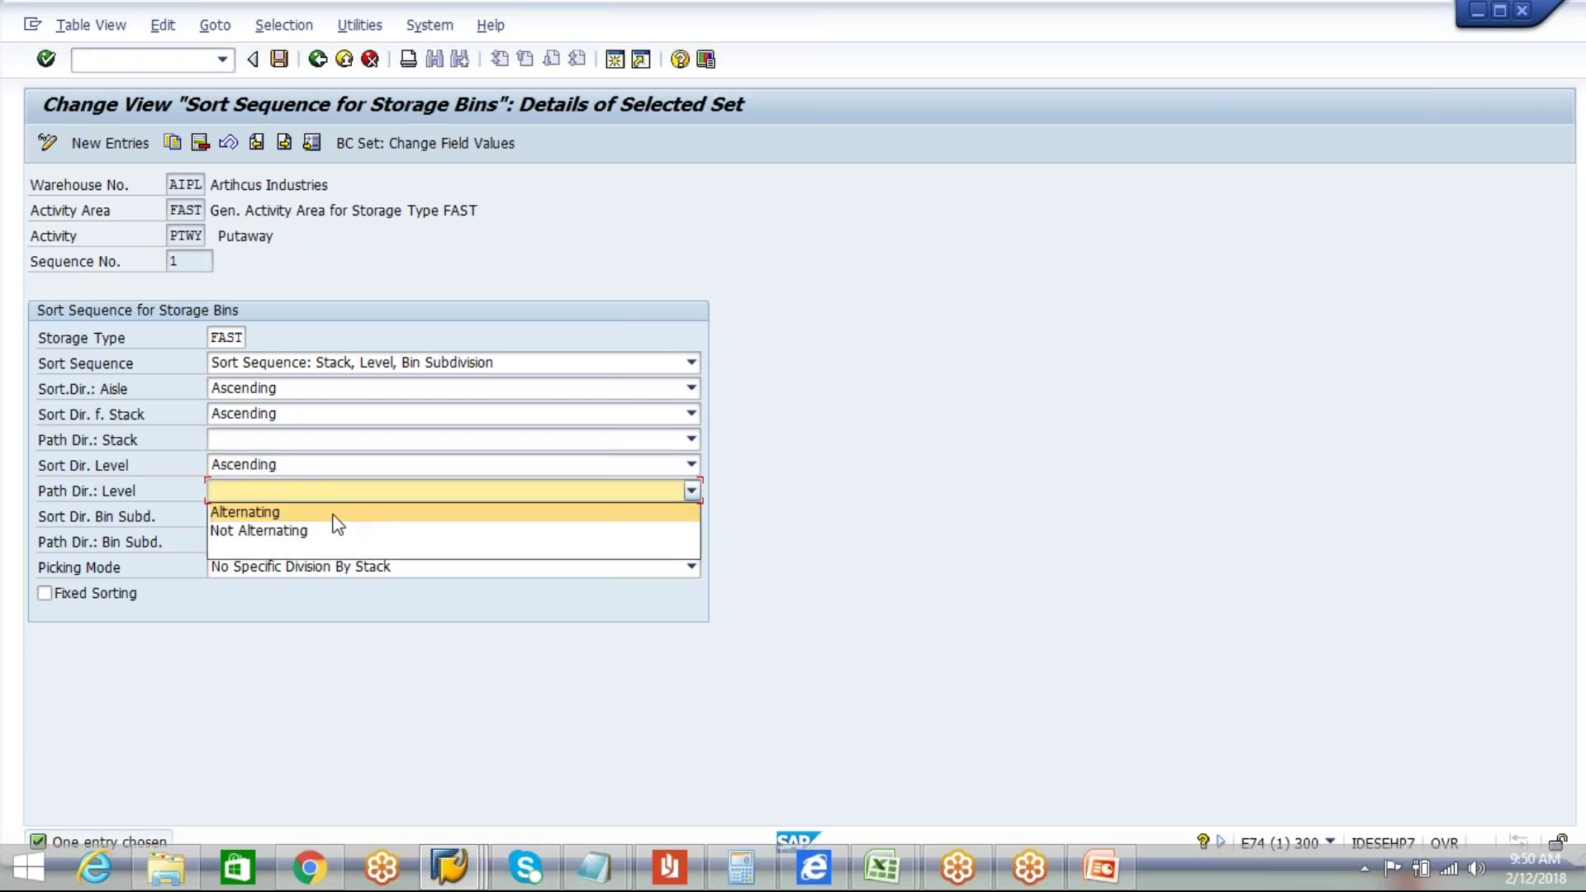
pyautogui.click(979, 517)
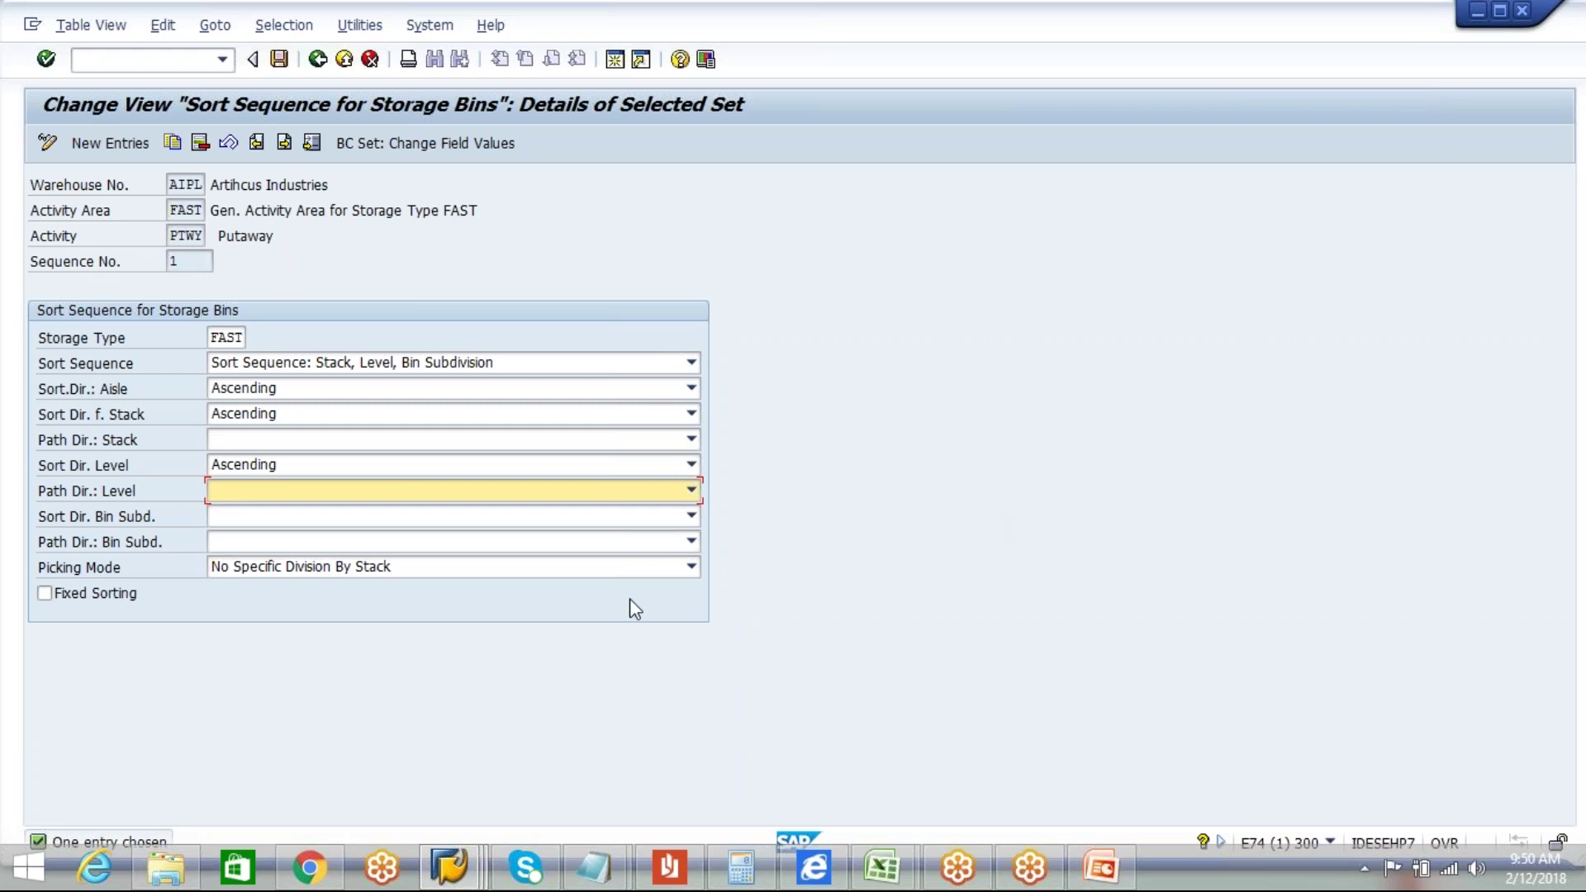
# Step: Save the FAST putaway sort sequence under the proposed customizing request
pyautogui.click(279, 58)
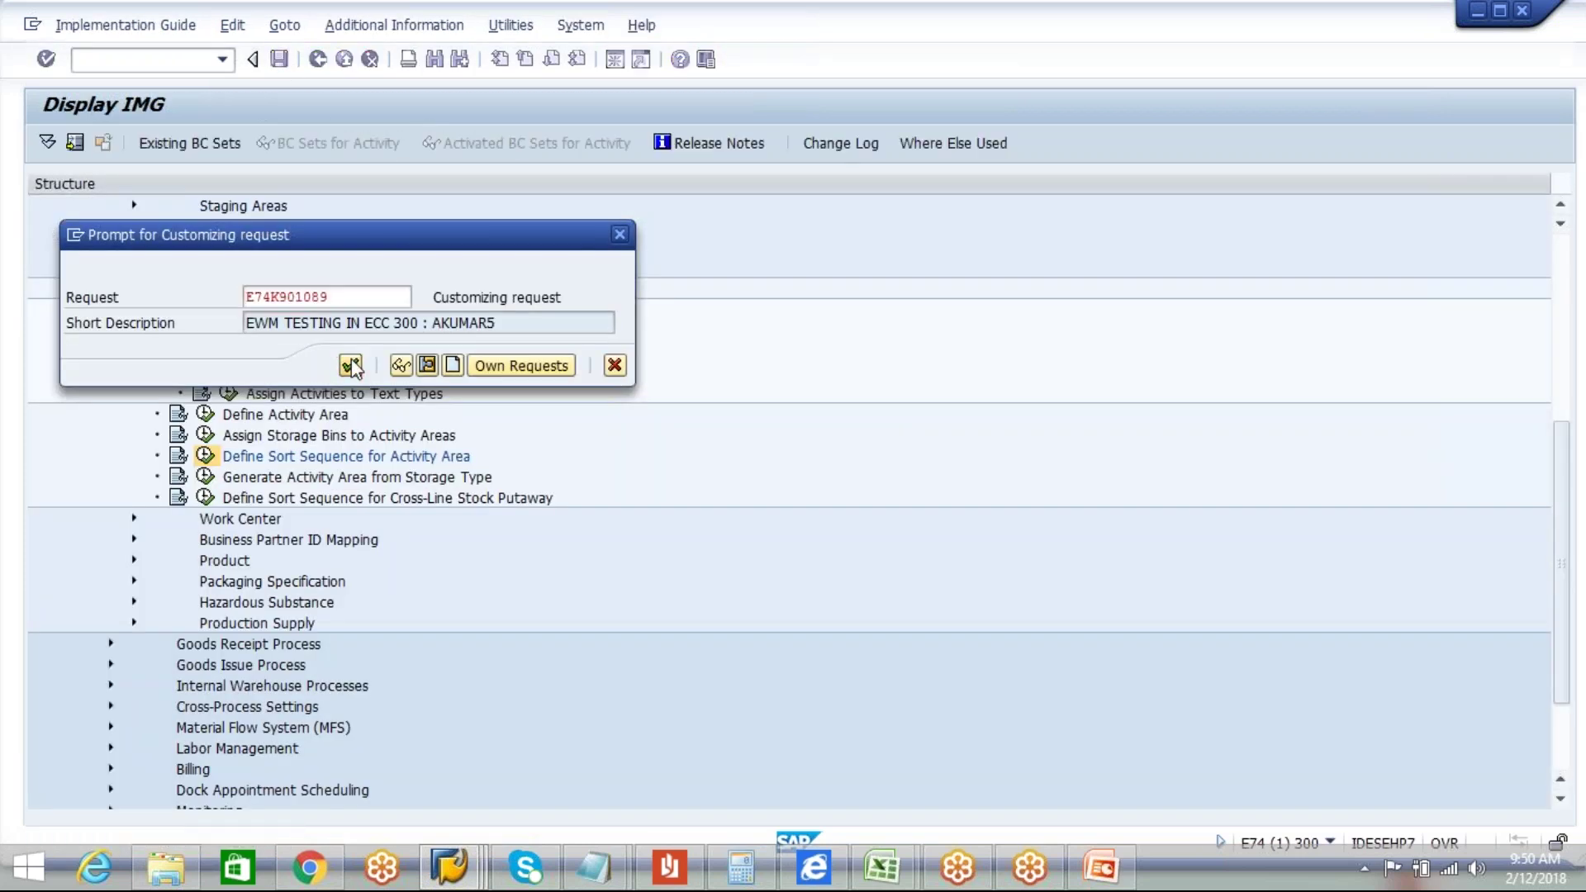
pyautogui.click(352, 364)
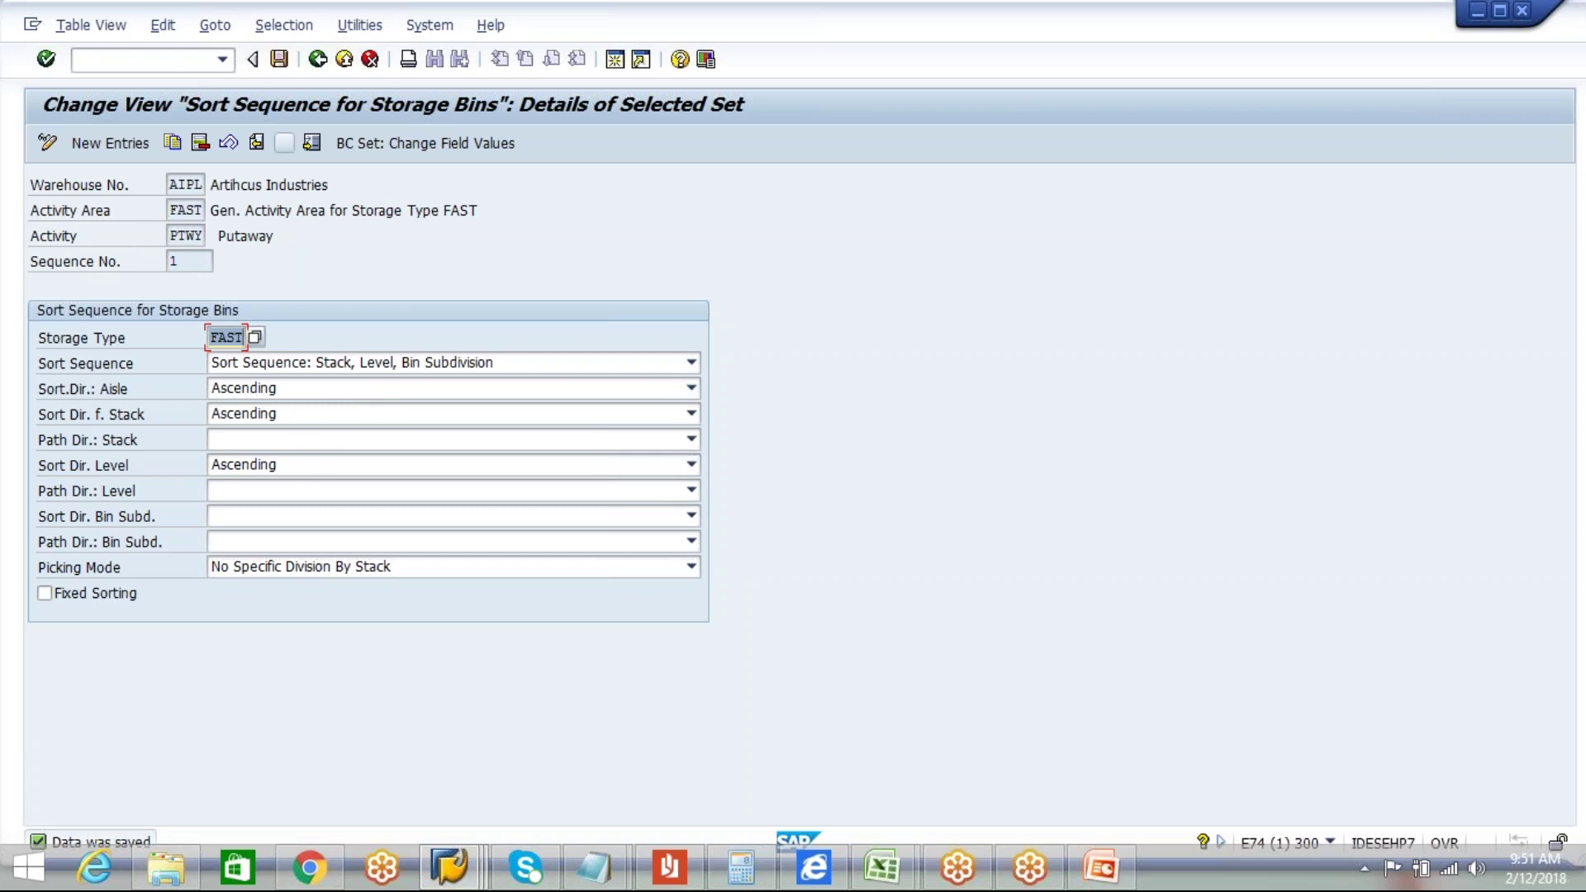
pyautogui.click(280, 60)
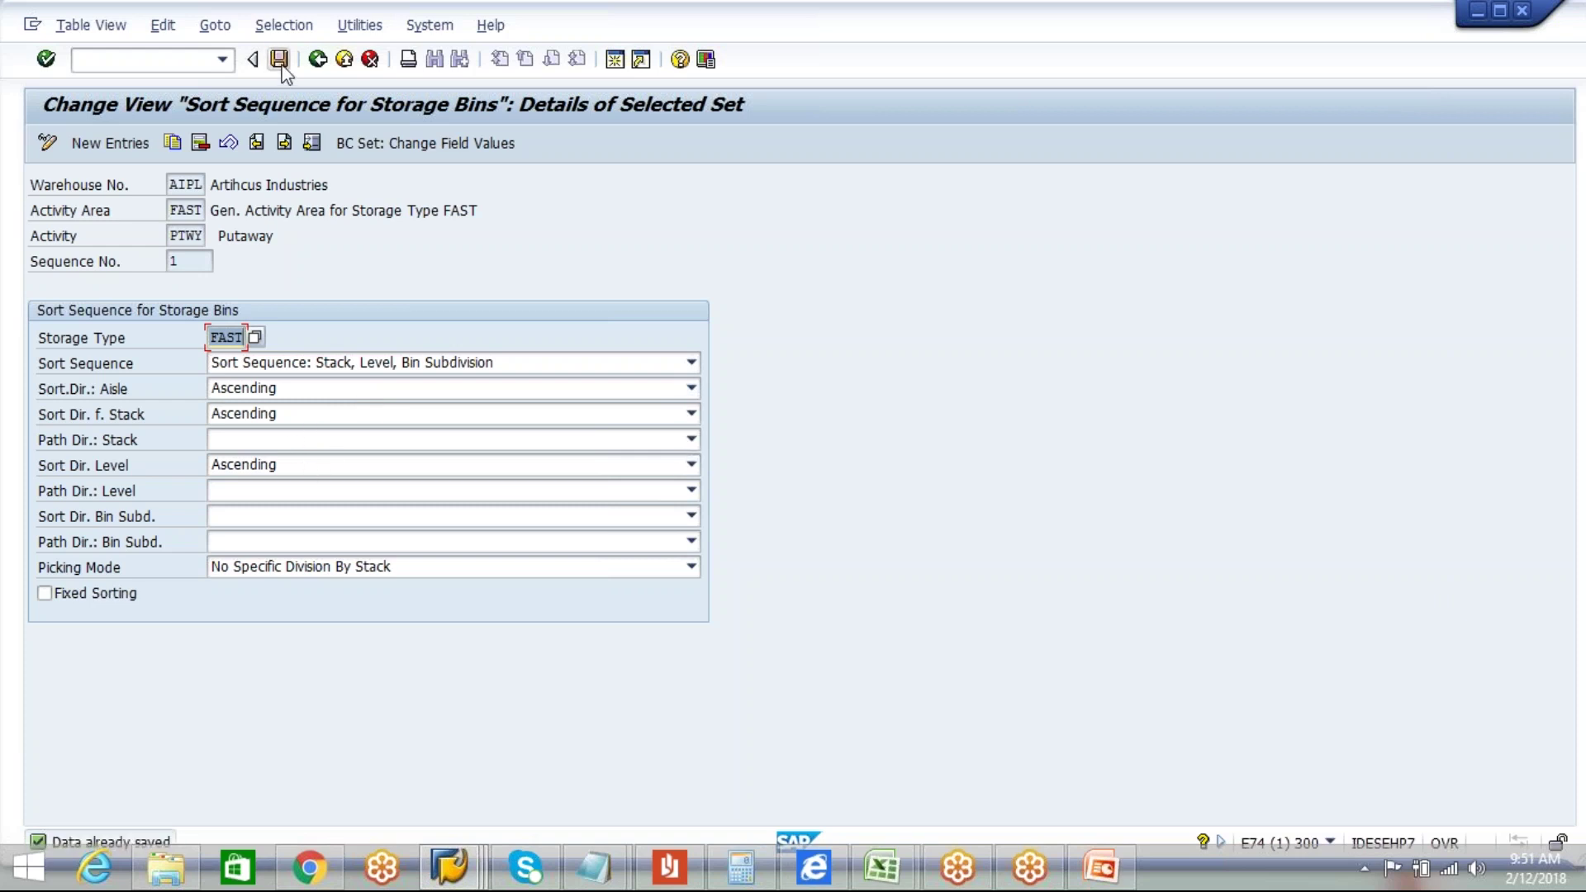
pyautogui.click(281, 64)
# Step: Open the Sort Storage Bins transaction (/SCWM/SBST) from the EWM storage bin master data in a new session
pyautogui.click(615, 60)
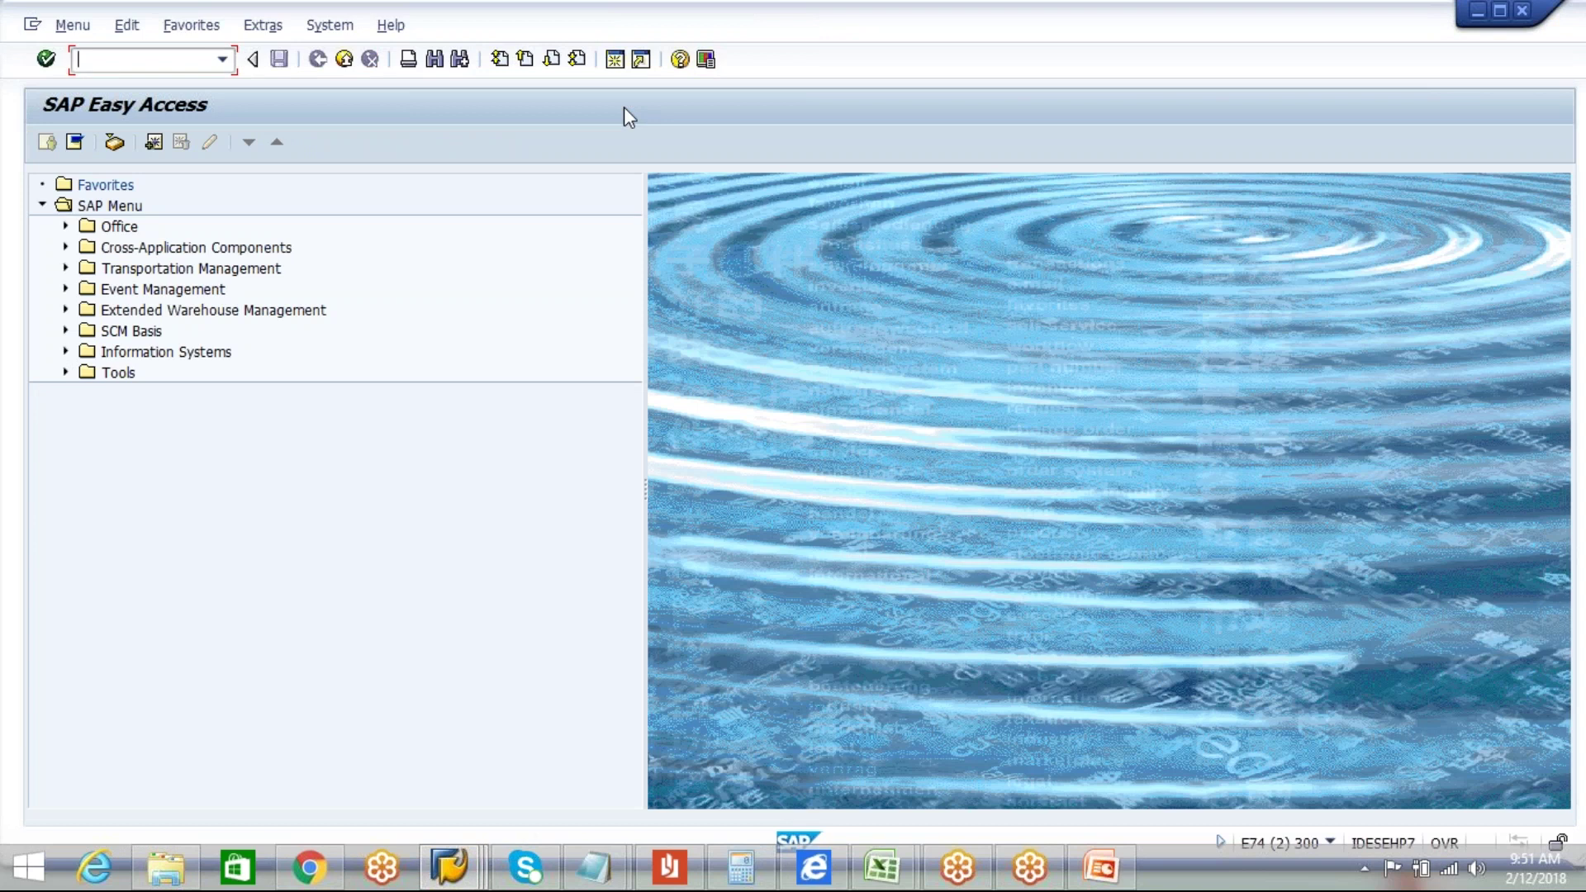
pyautogui.click(66, 312)
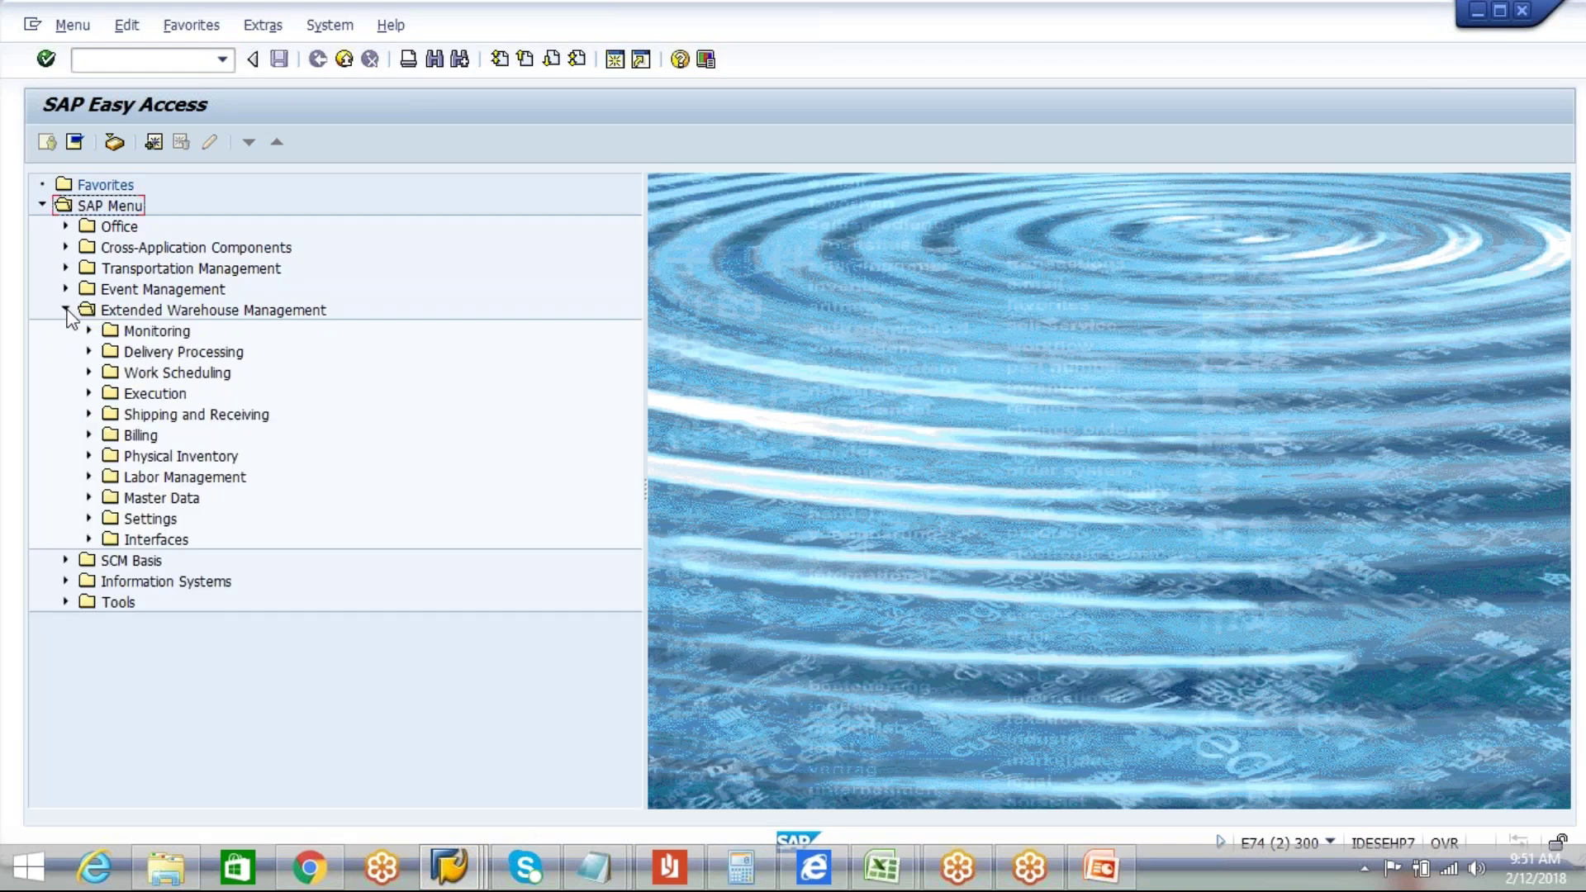
pyautogui.click(89, 497)
pyautogui.moveTo(626, 357); pyautogui.dragTo(632, 529)
pyautogui.click(112, 456)
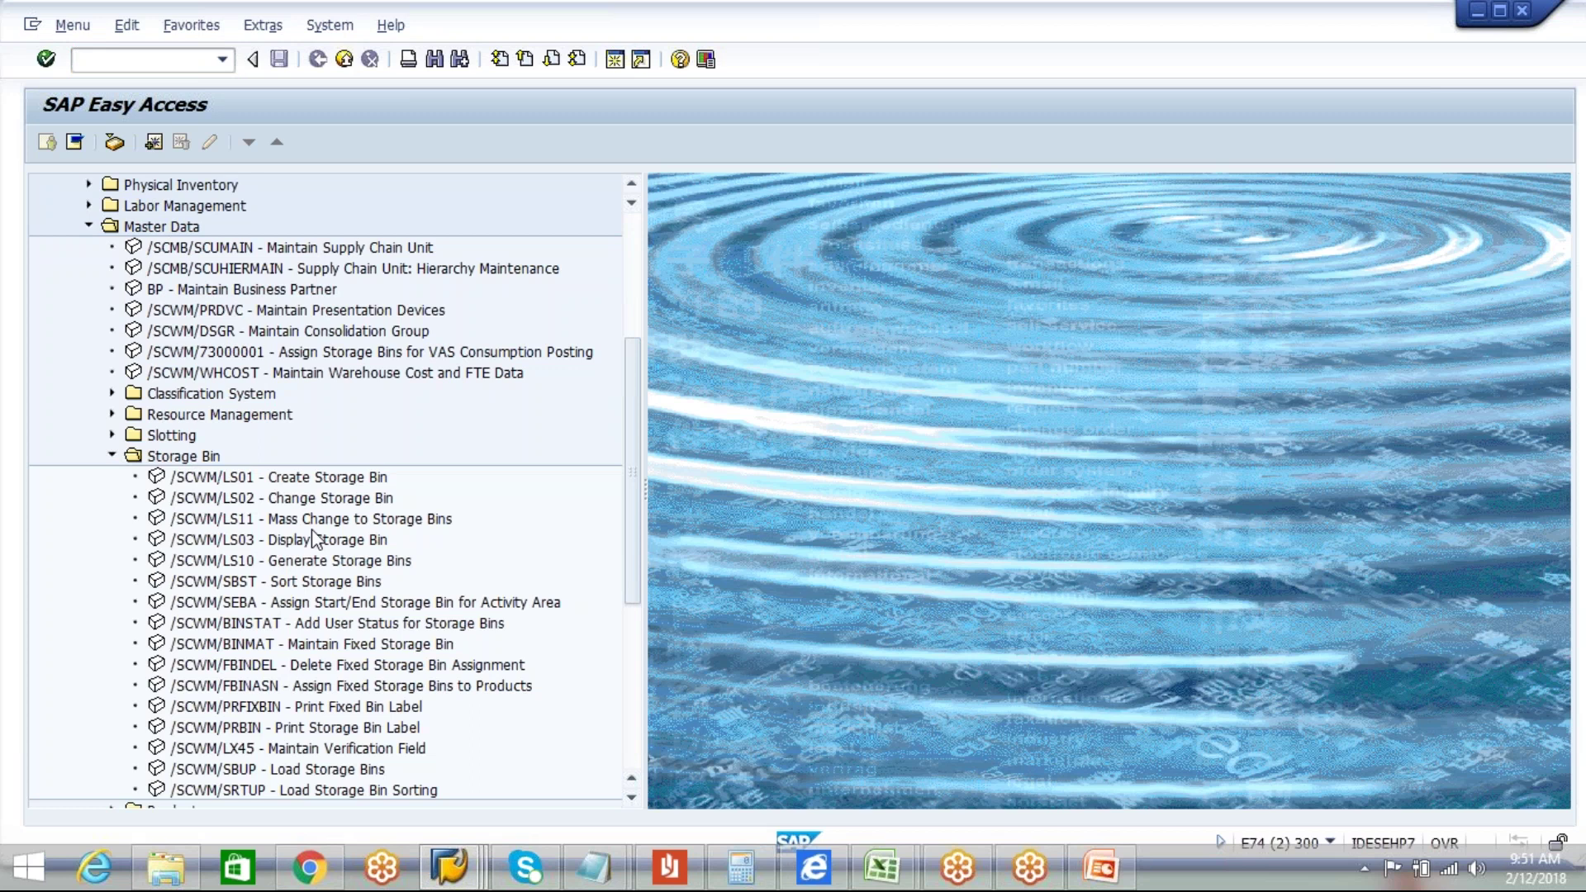
pyautogui.click(330, 585)
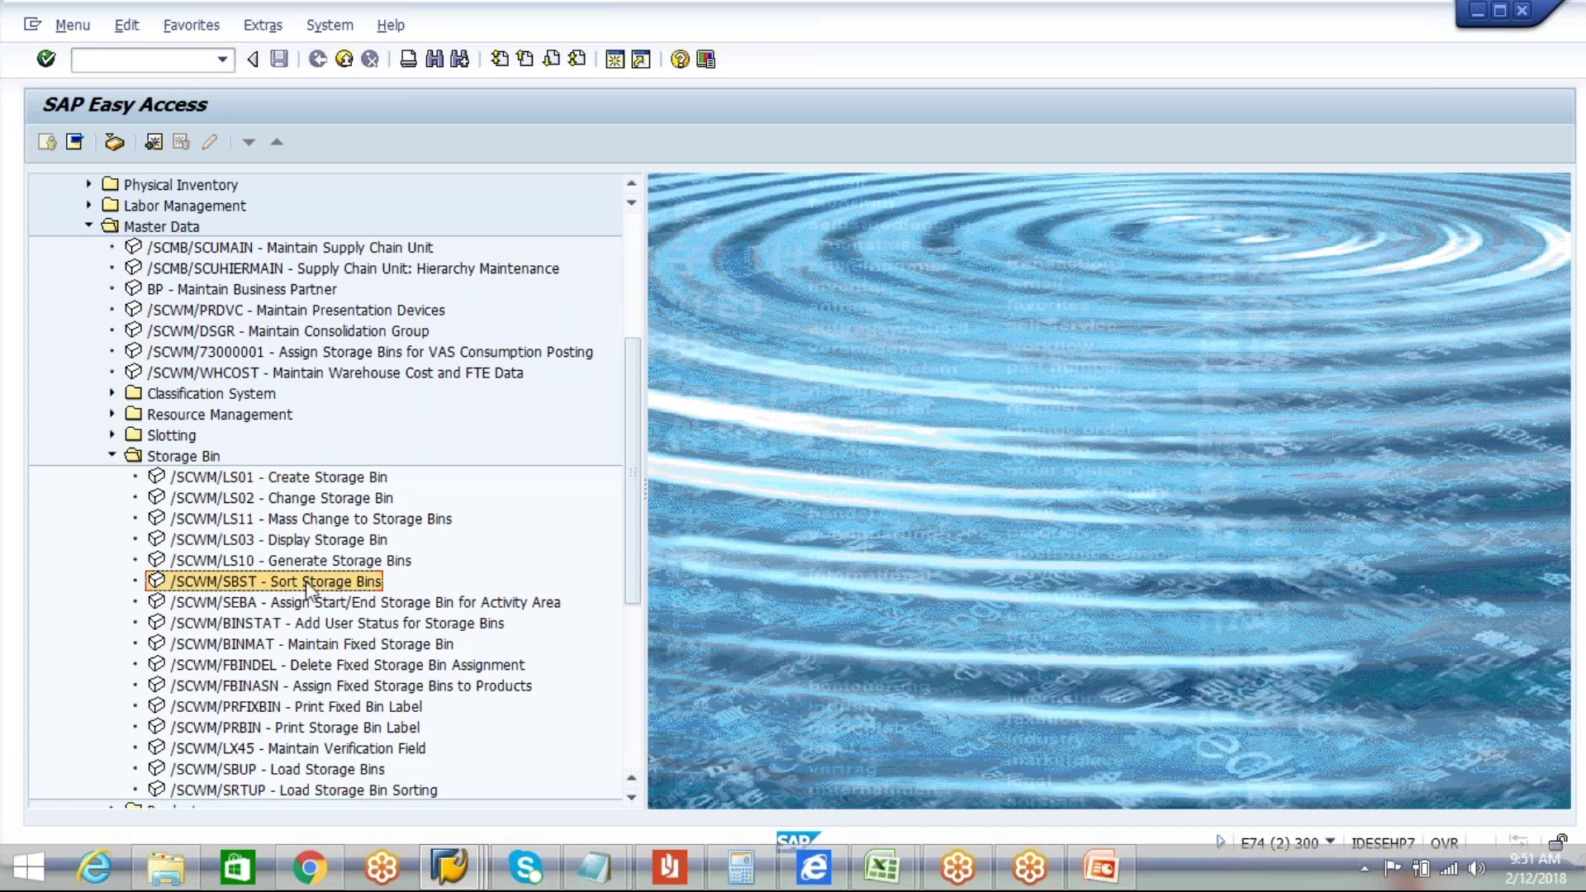
pyautogui.doubleClick(306, 582)
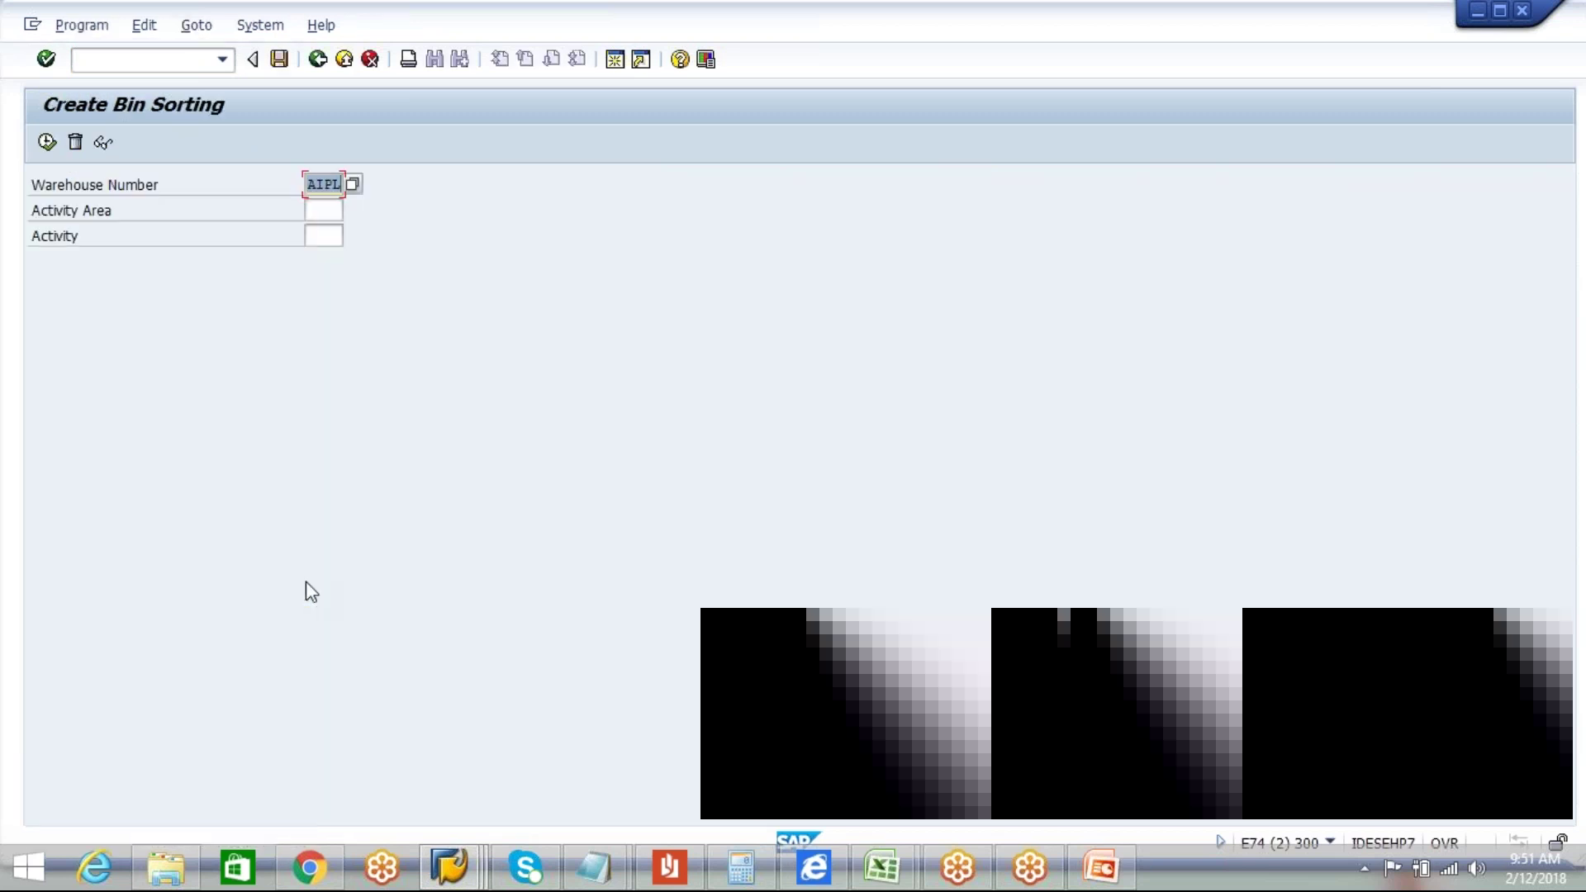
# Step: Simulate bin sorting for activity area FAST and activity PTWY in warehouse AIPL, and create the sorting from the simulation
pyautogui.click(333, 213)
pyautogui.write('FA')
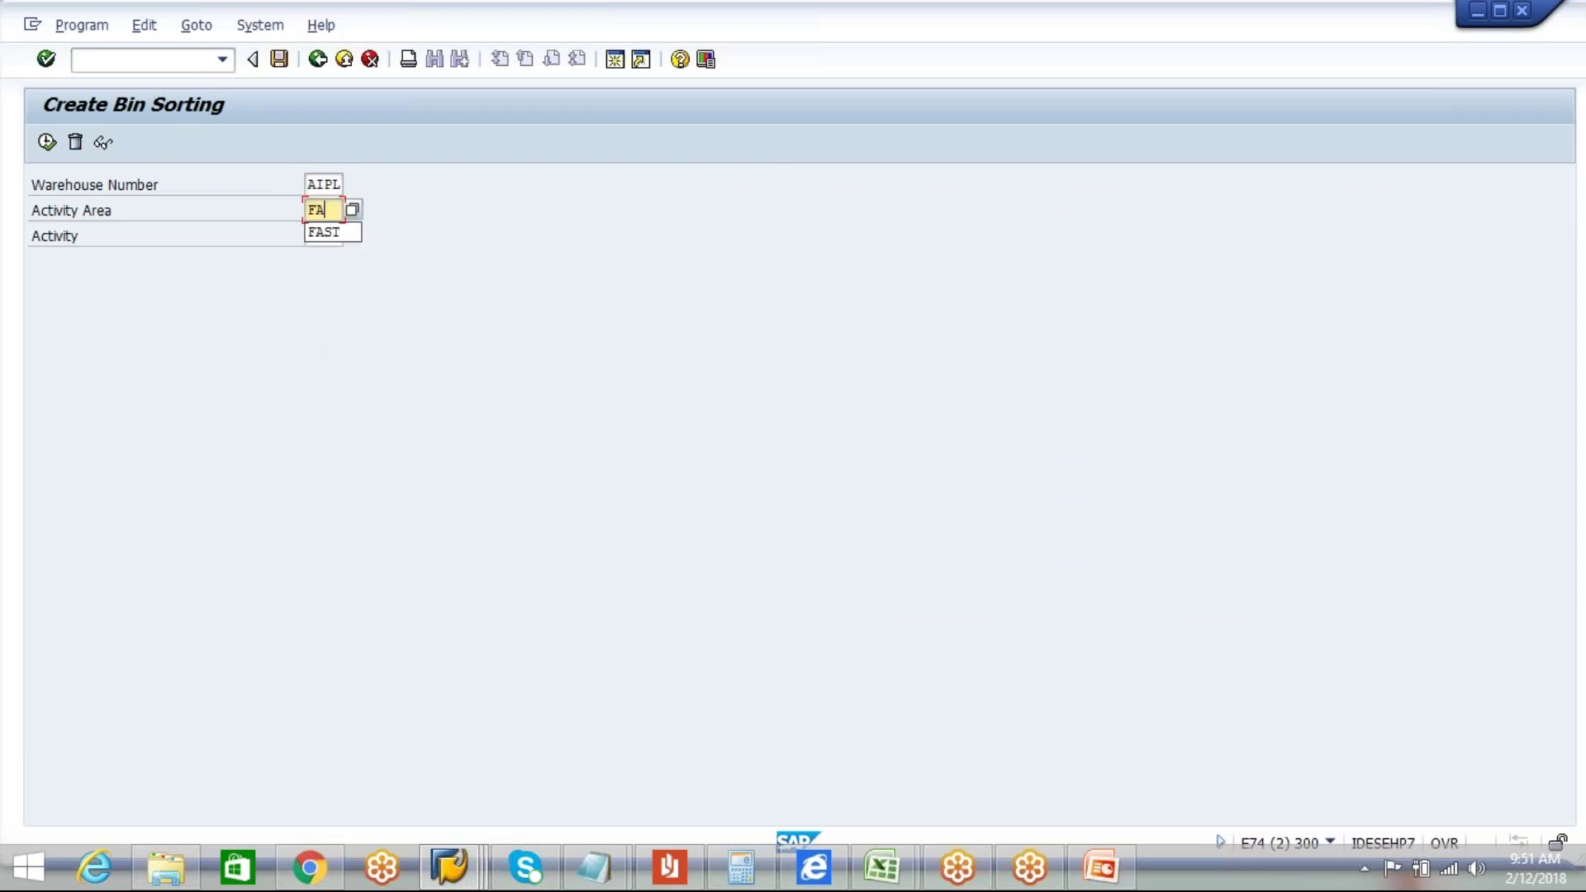
pyautogui.write('ST')
pyautogui.press('Tab')
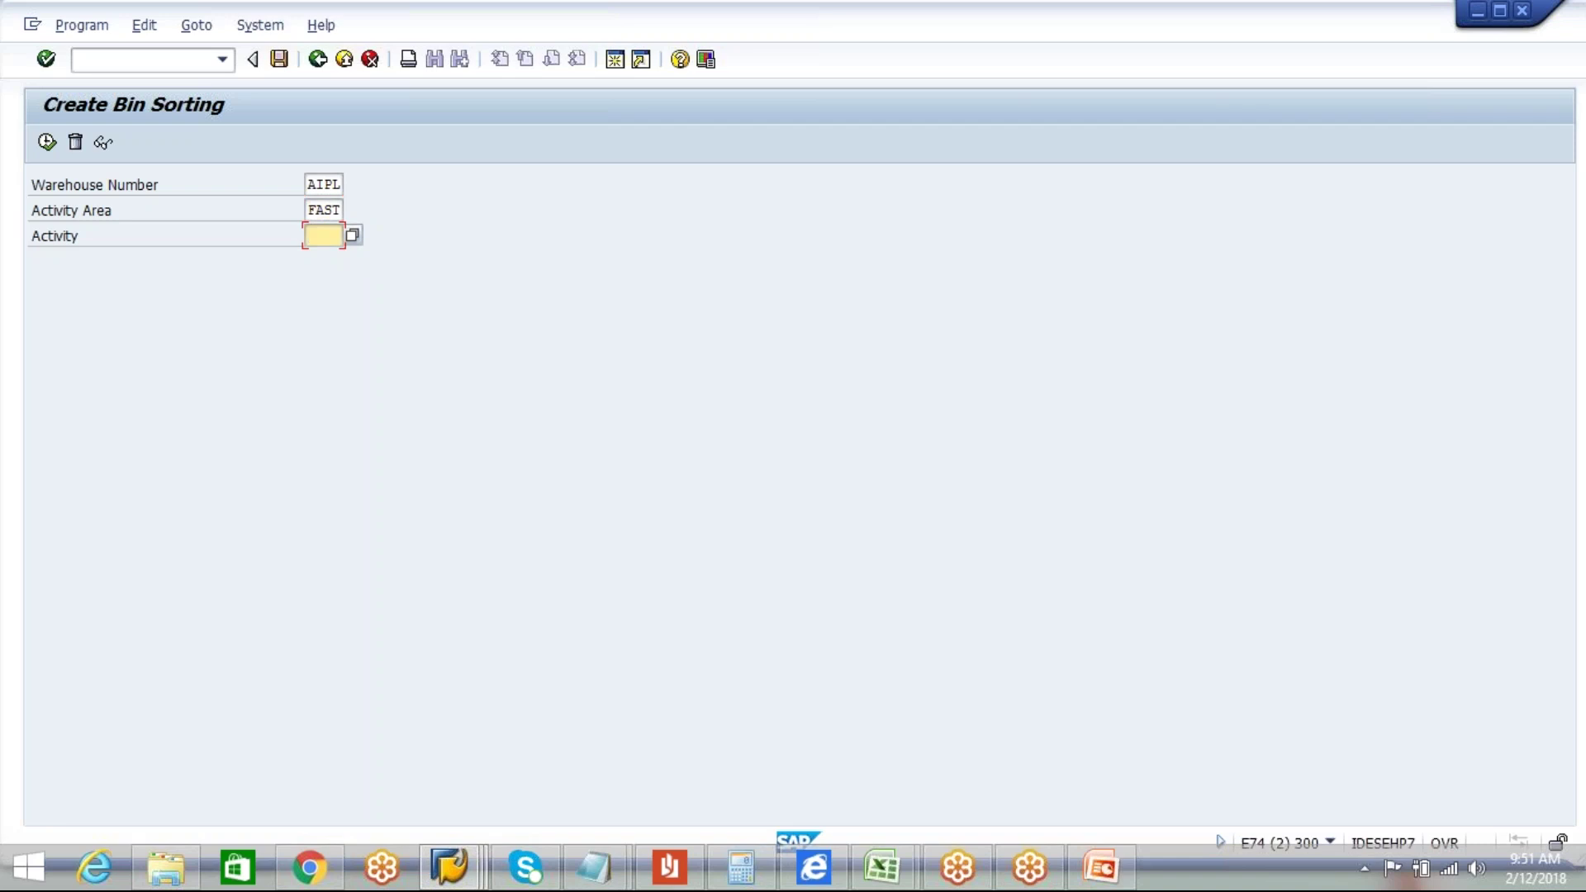
pyautogui.press('BackSpace')
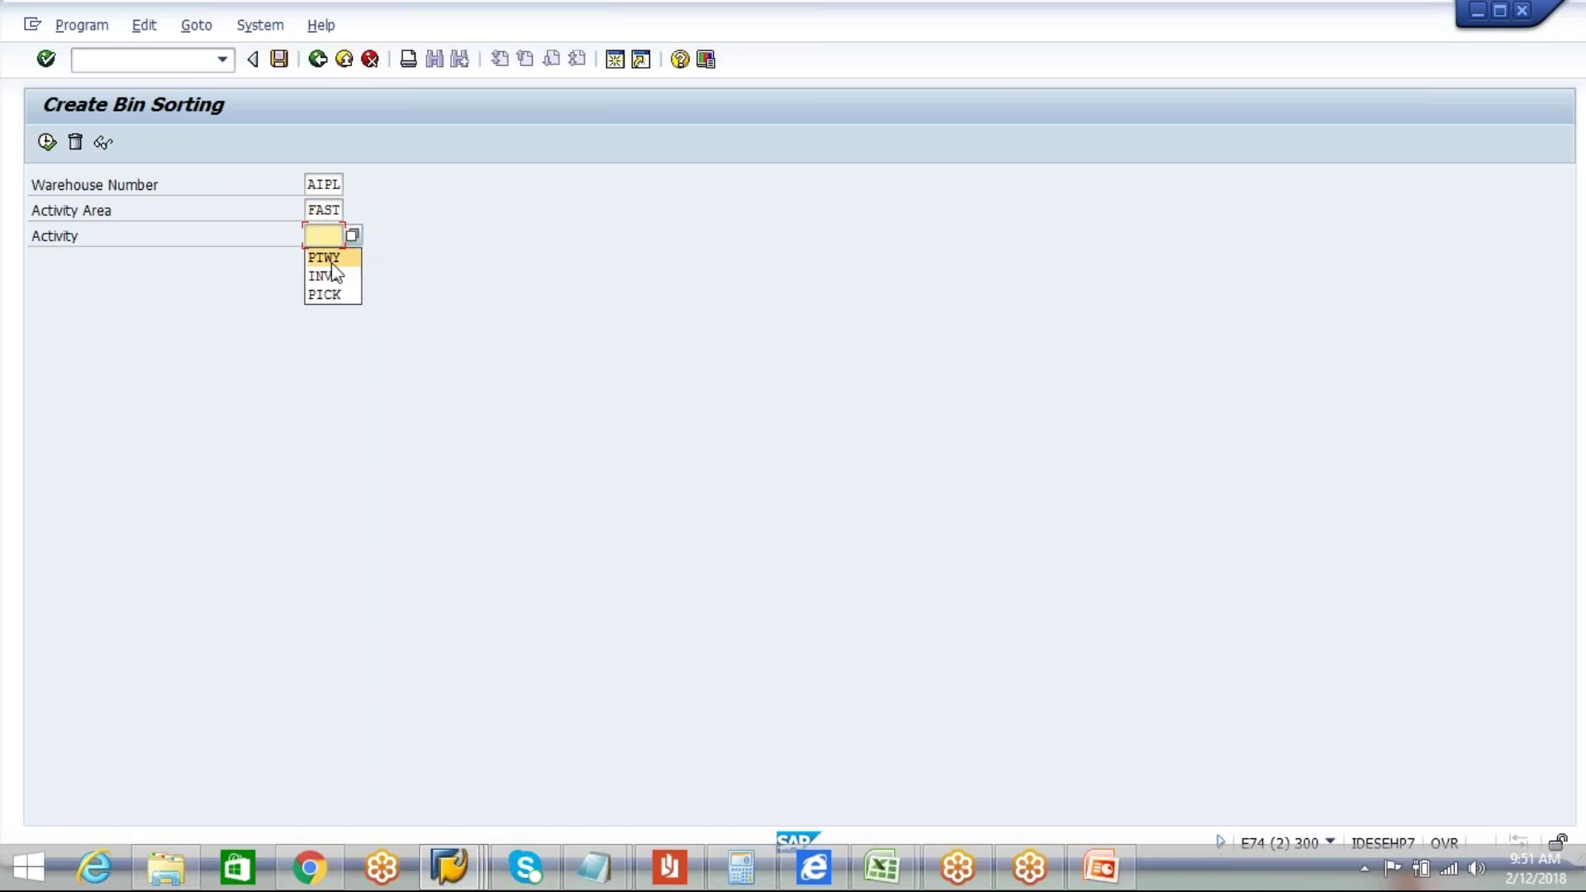
pyautogui.click(329, 258)
pyautogui.click(48, 143)
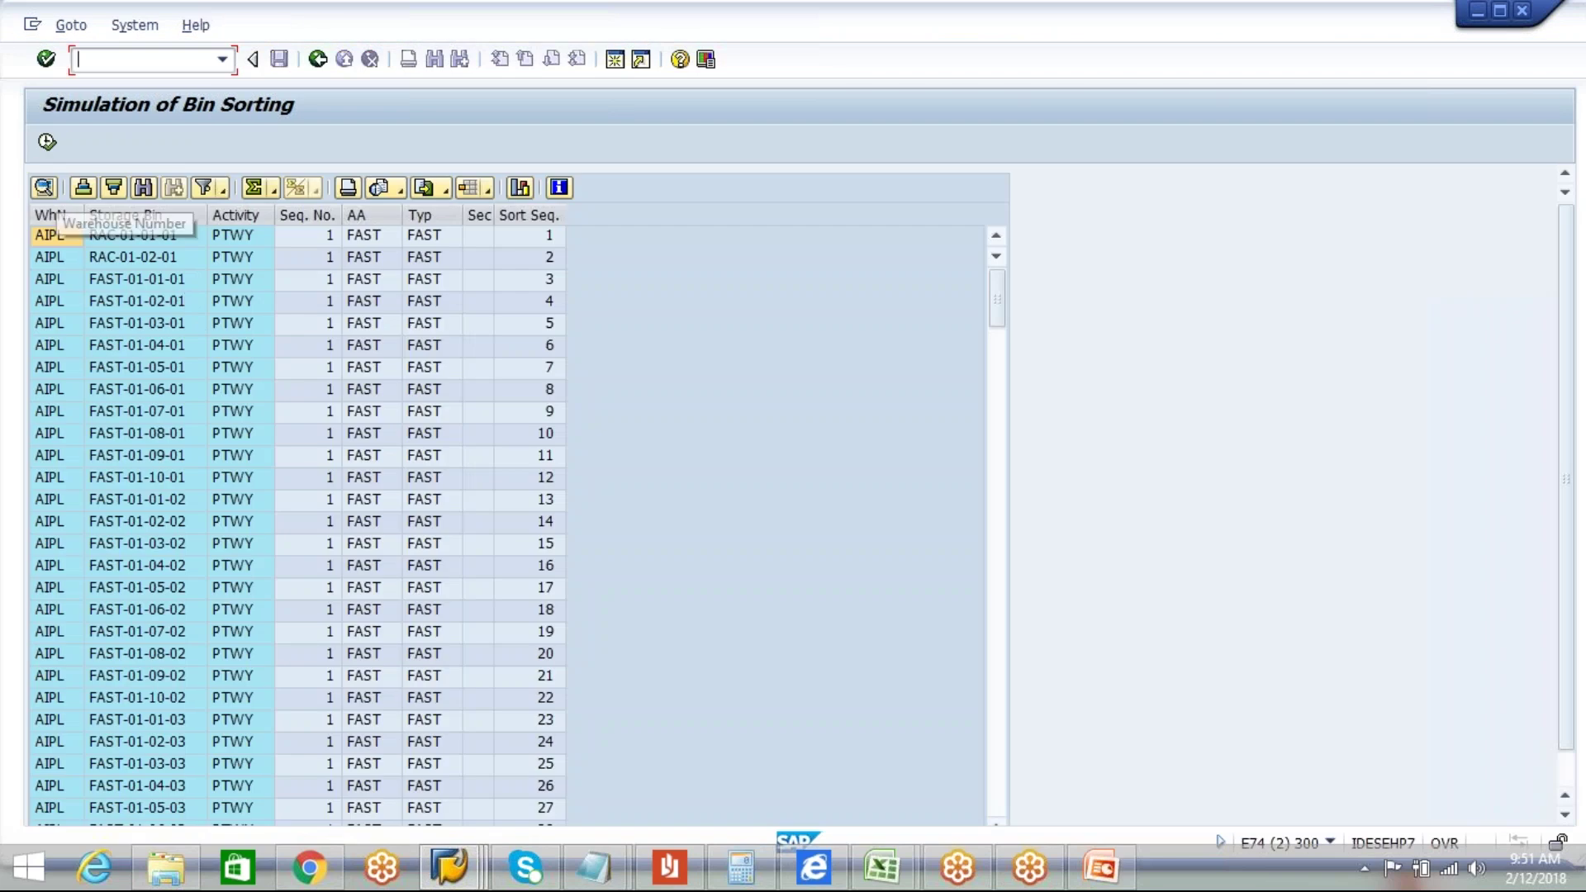
pyautogui.click(47, 143)
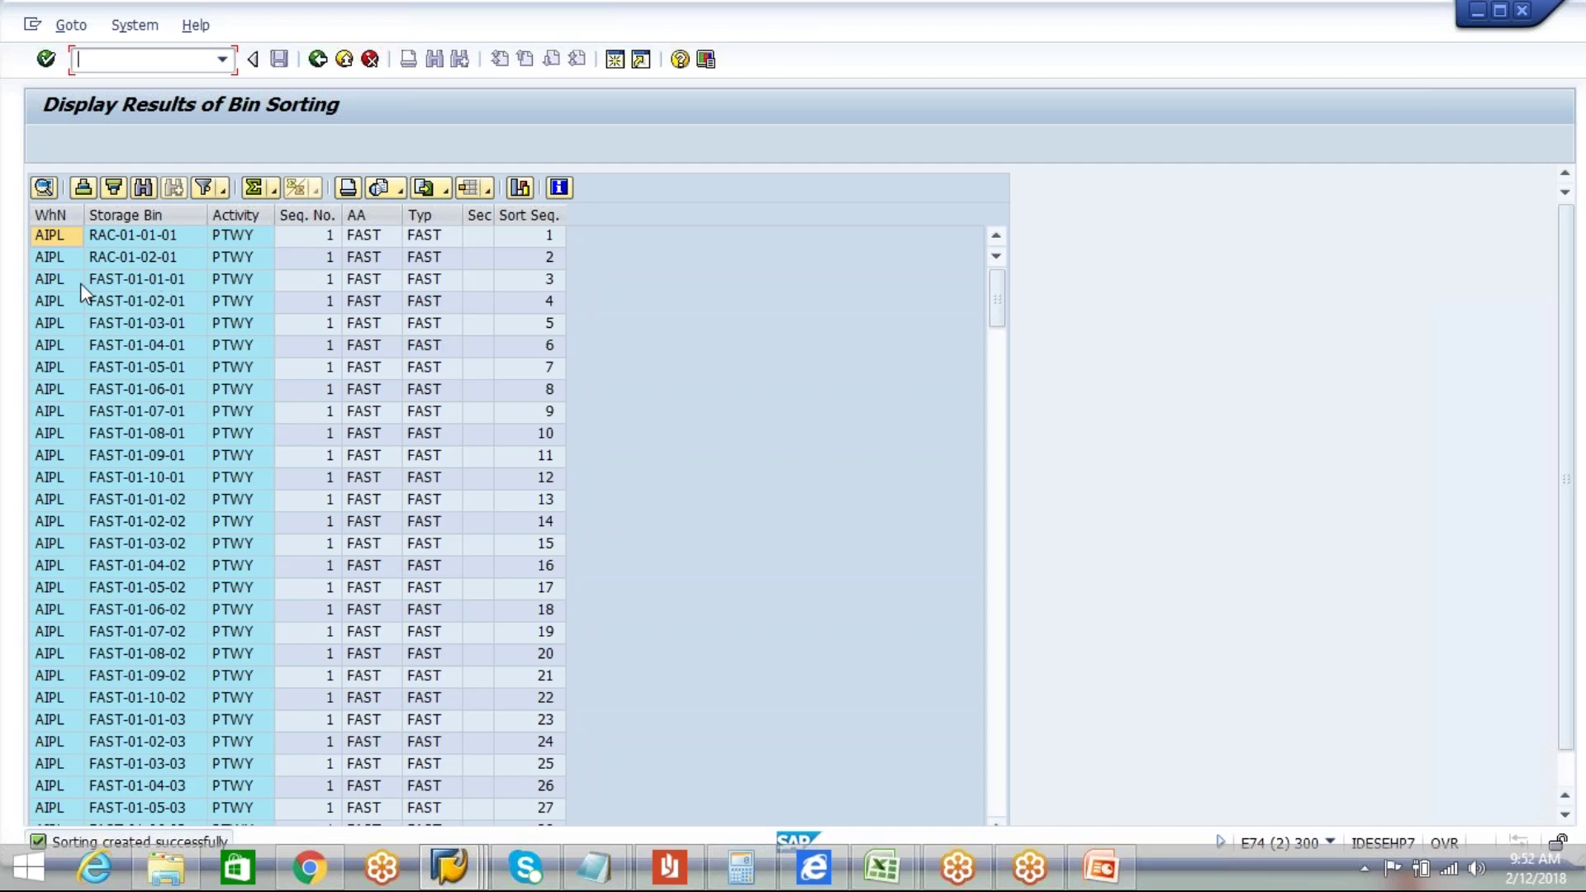
# Step: Examine the order of the FAST bins in the bin sorting results against the warehouse aisle photo in Chrome
pyautogui.click(36, 284)
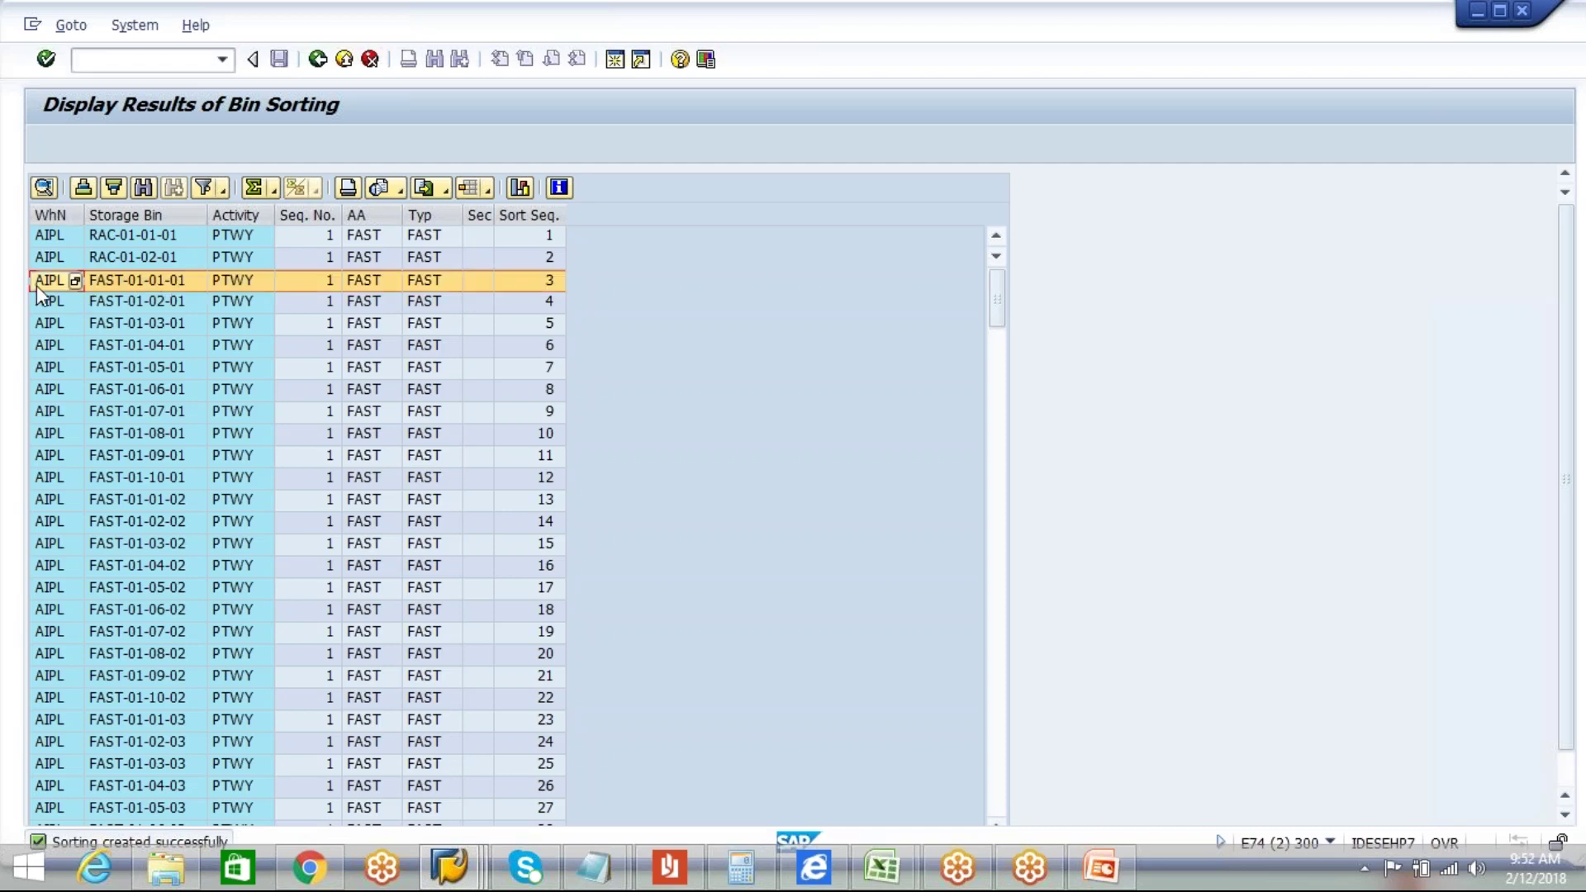
pyautogui.click(161, 311)
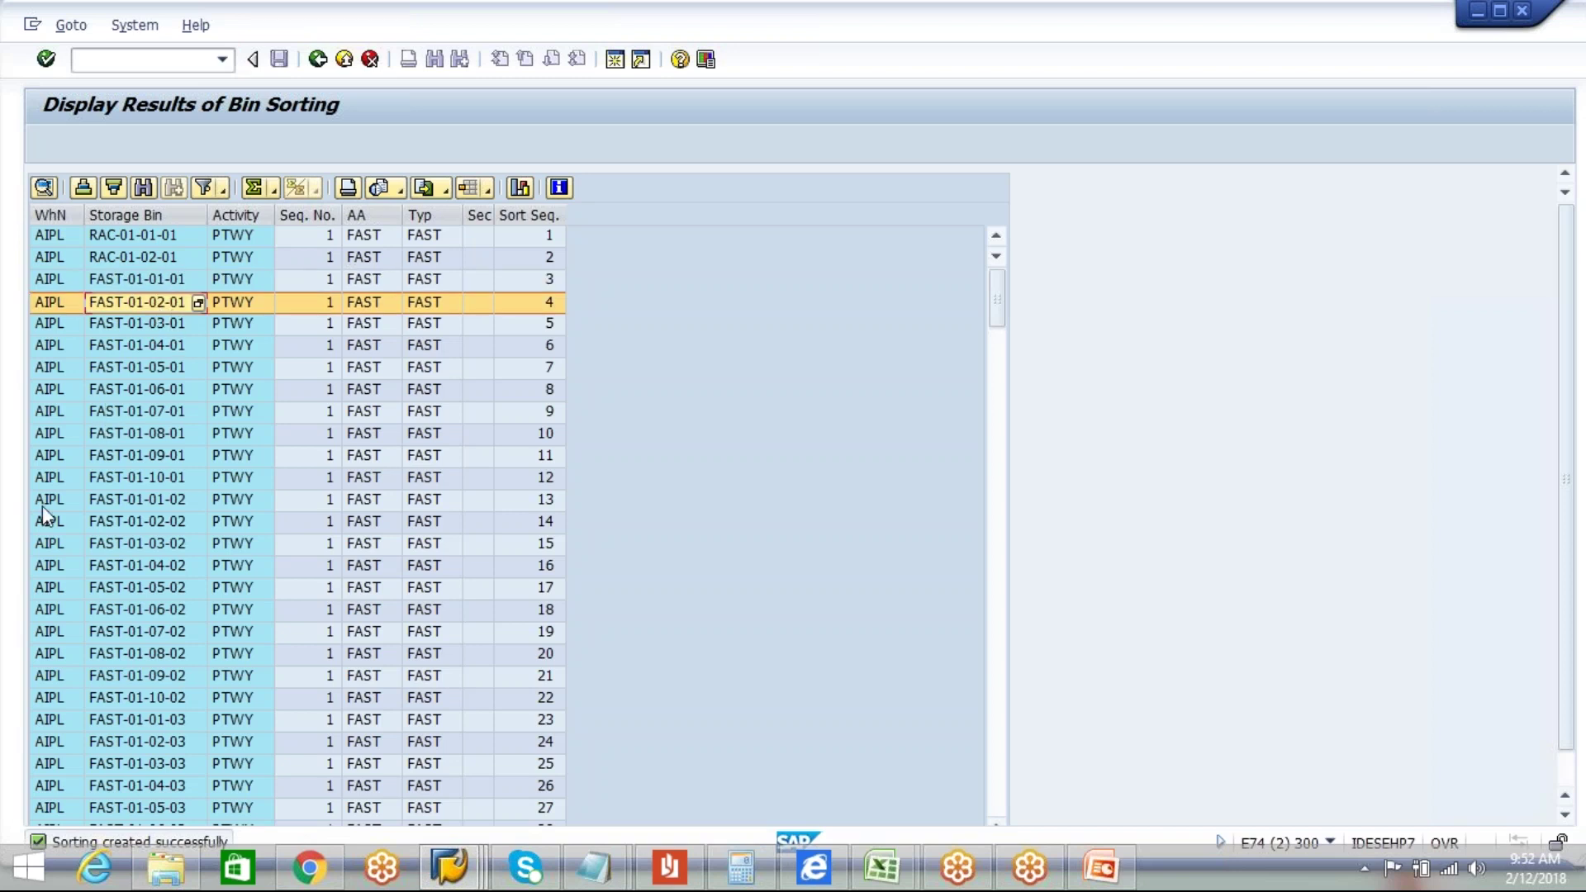
pyautogui.click(40, 458)
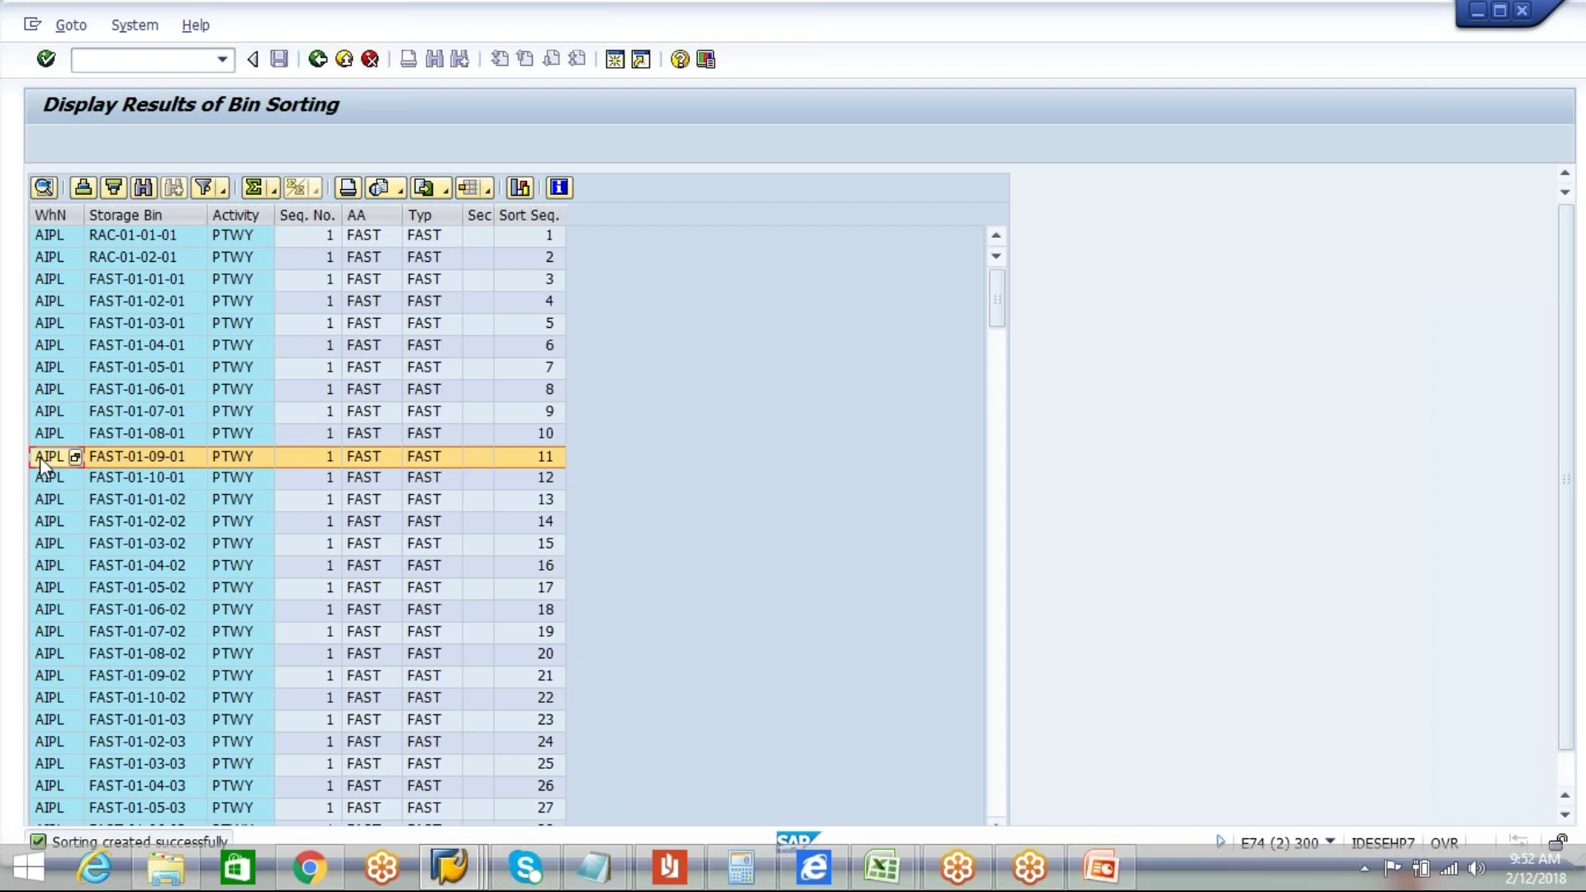
pyautogui.click(43, 477)
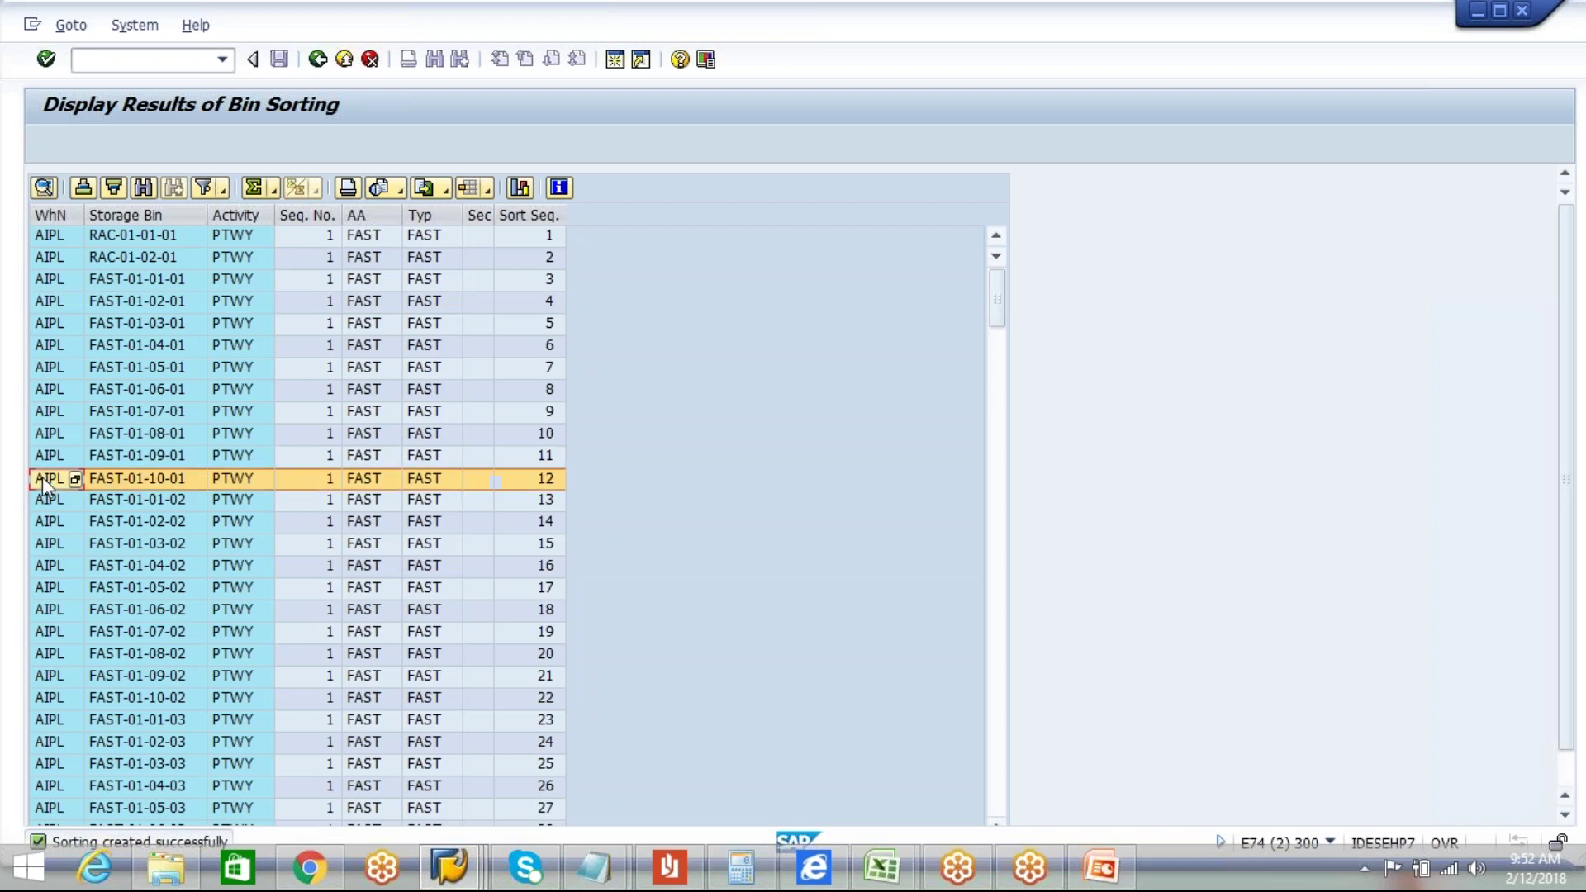
pyautogui.click(43, 456)
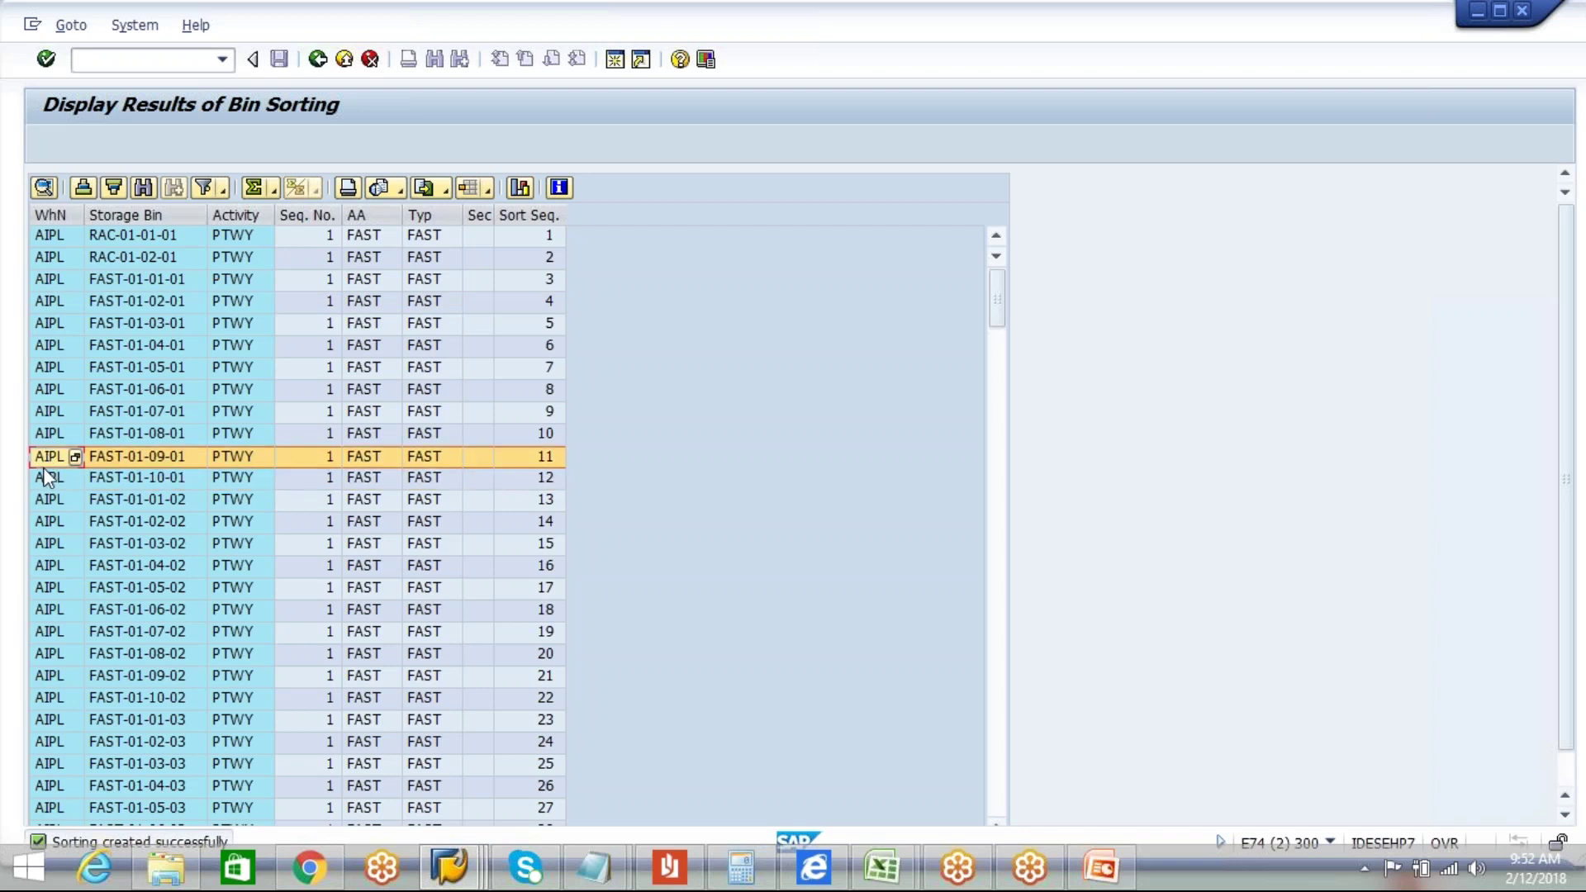
pyautogui.click(43, 478)
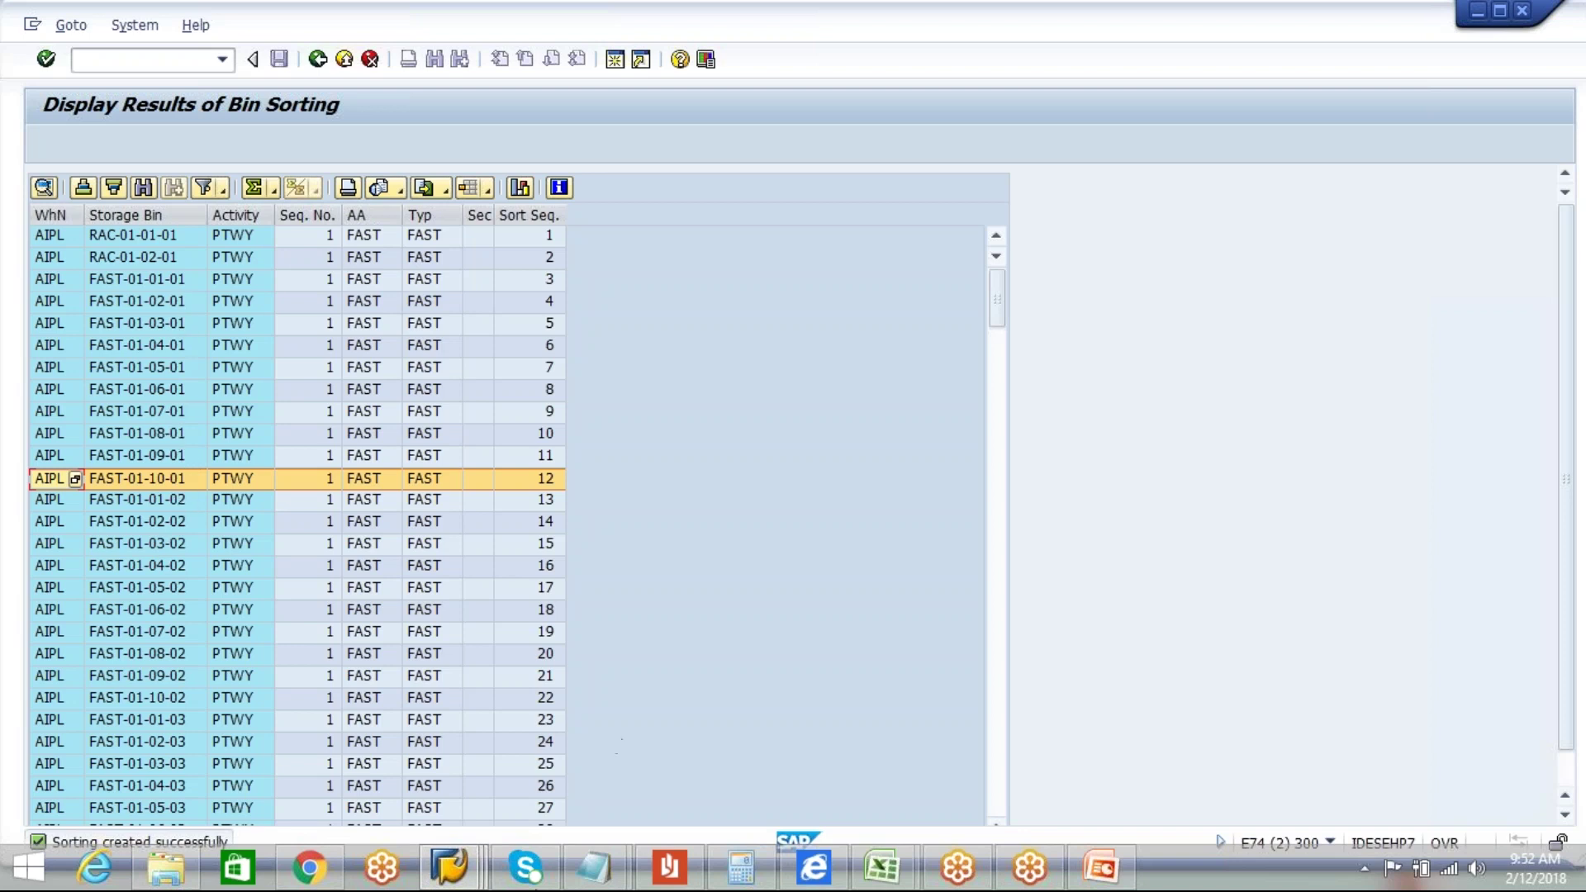
pyautogui.click(309, 868)
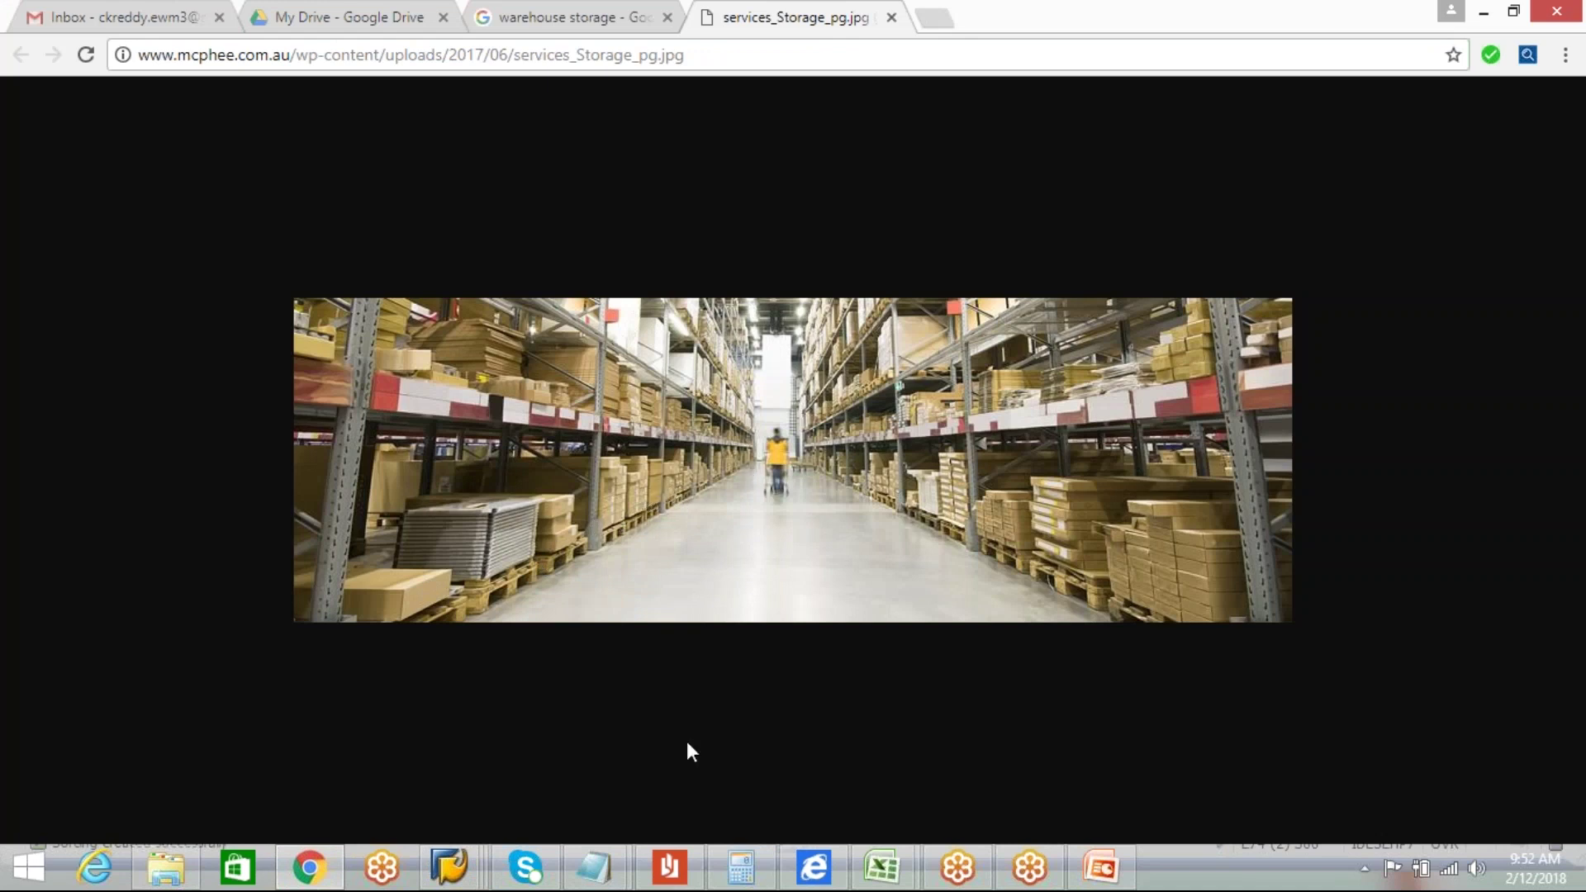
pyautogui.hotkey('alt', 'Tab')
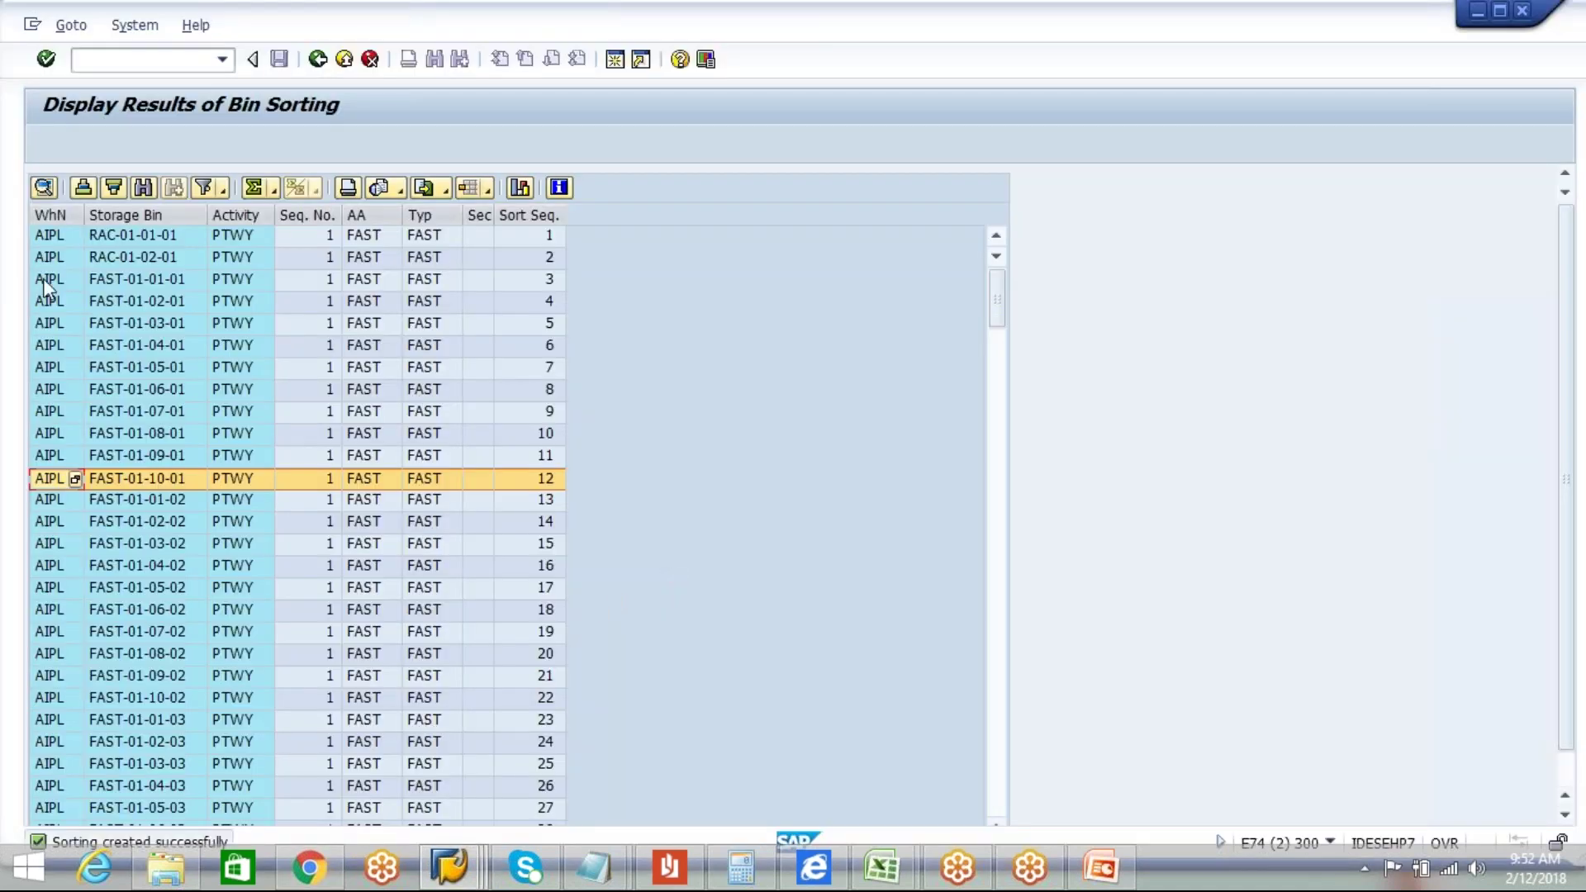
pyautogui.click(129, 280)
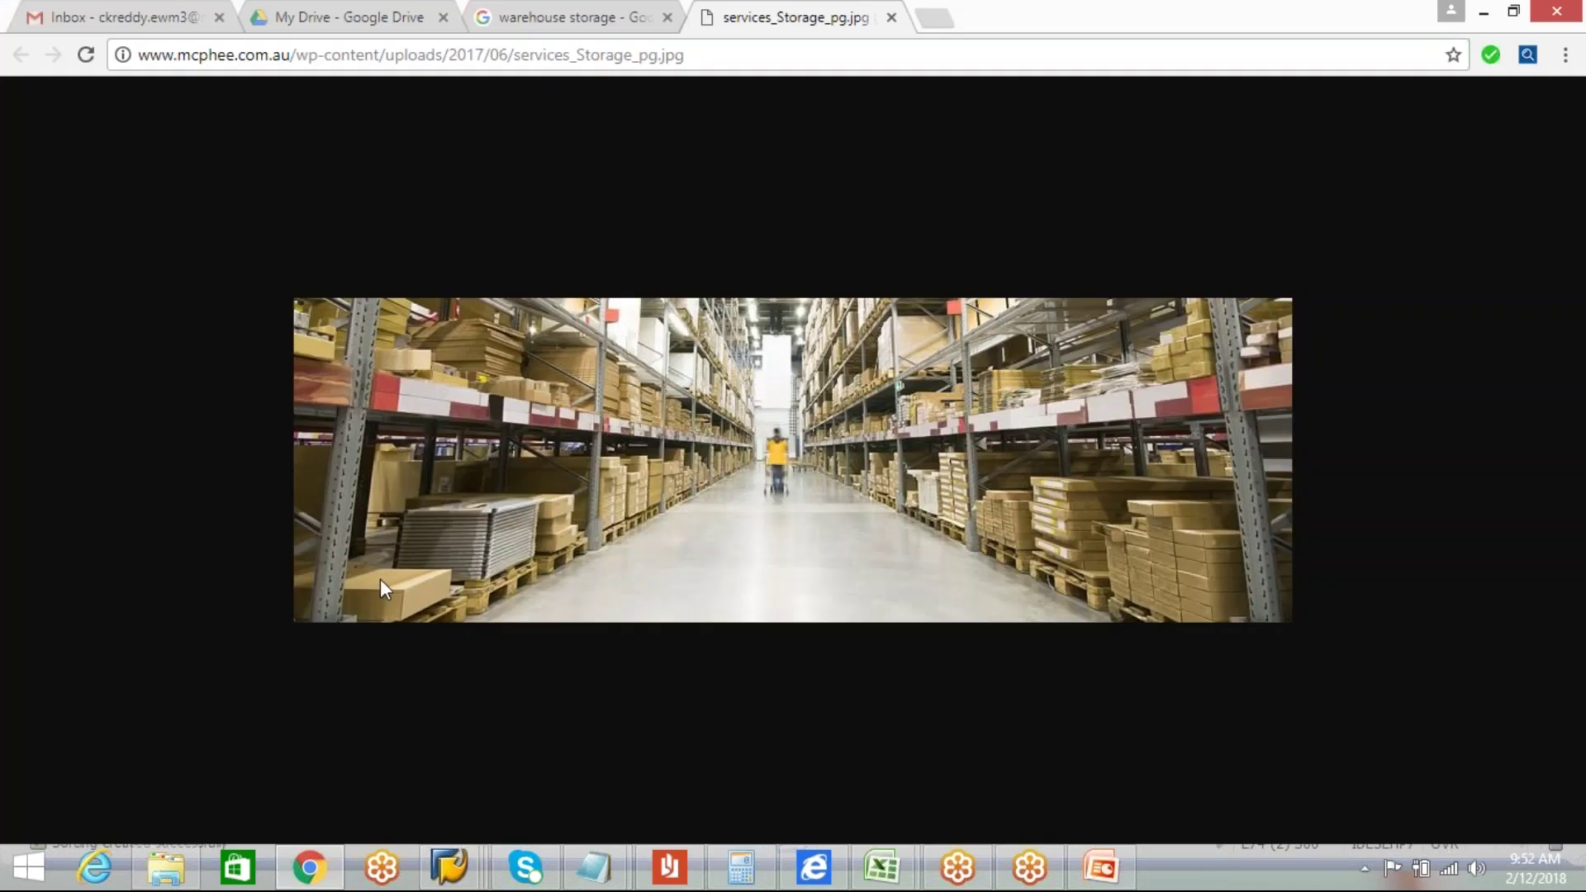
pyautogui.hotkey('alt', 'Tab')
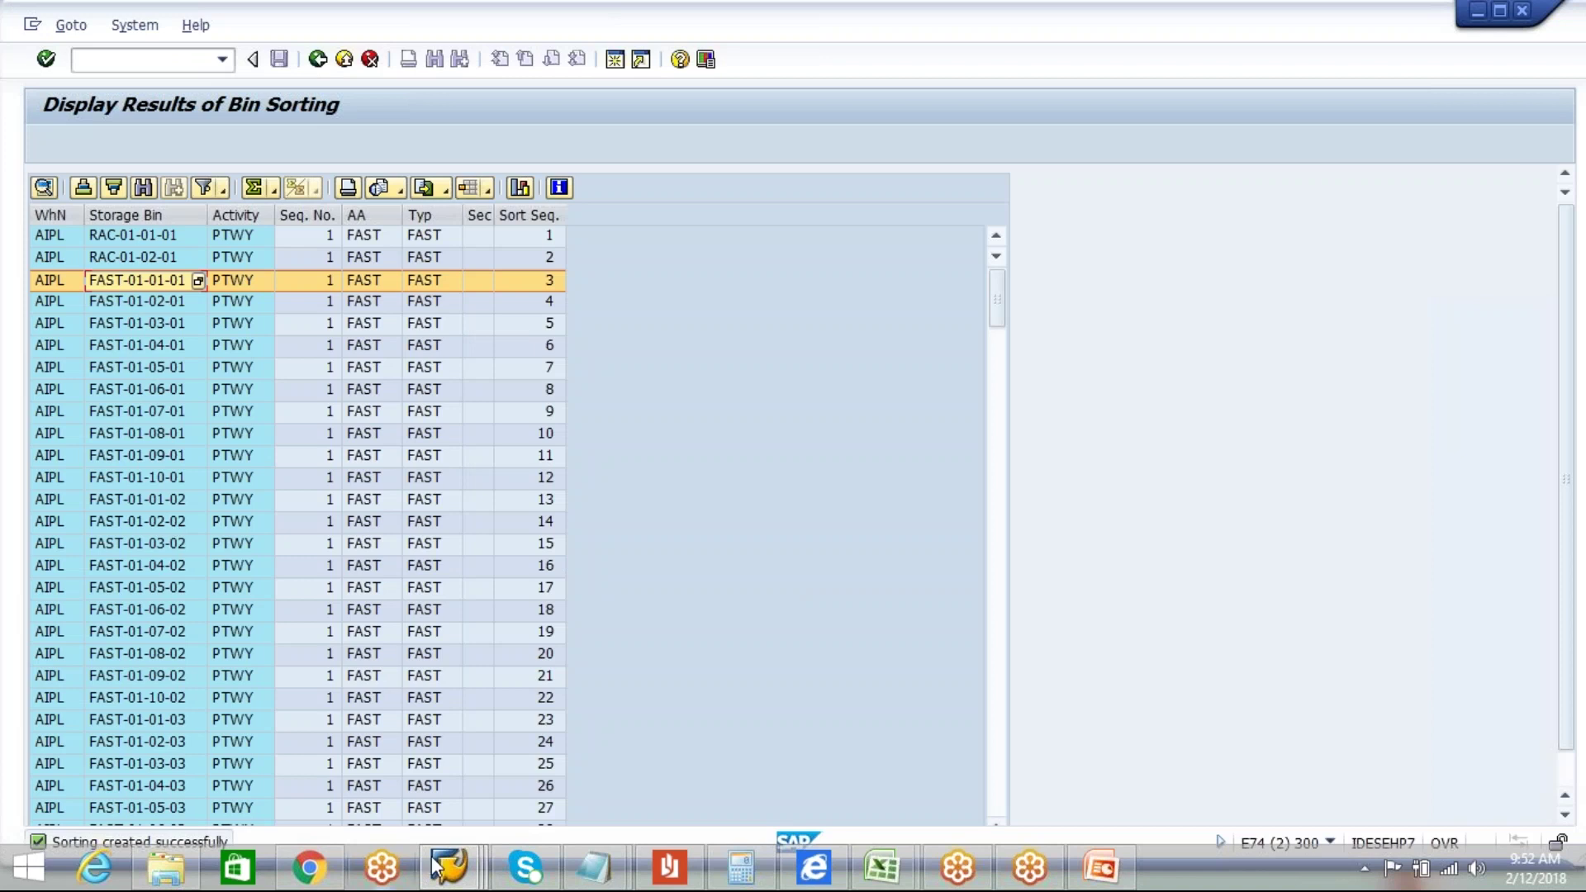
# Step: In the FAST putaway customizing session, change the sort sequence to Level, Stack, Bin Subdivision and save it
pyautogui.moveTo(448, 866)
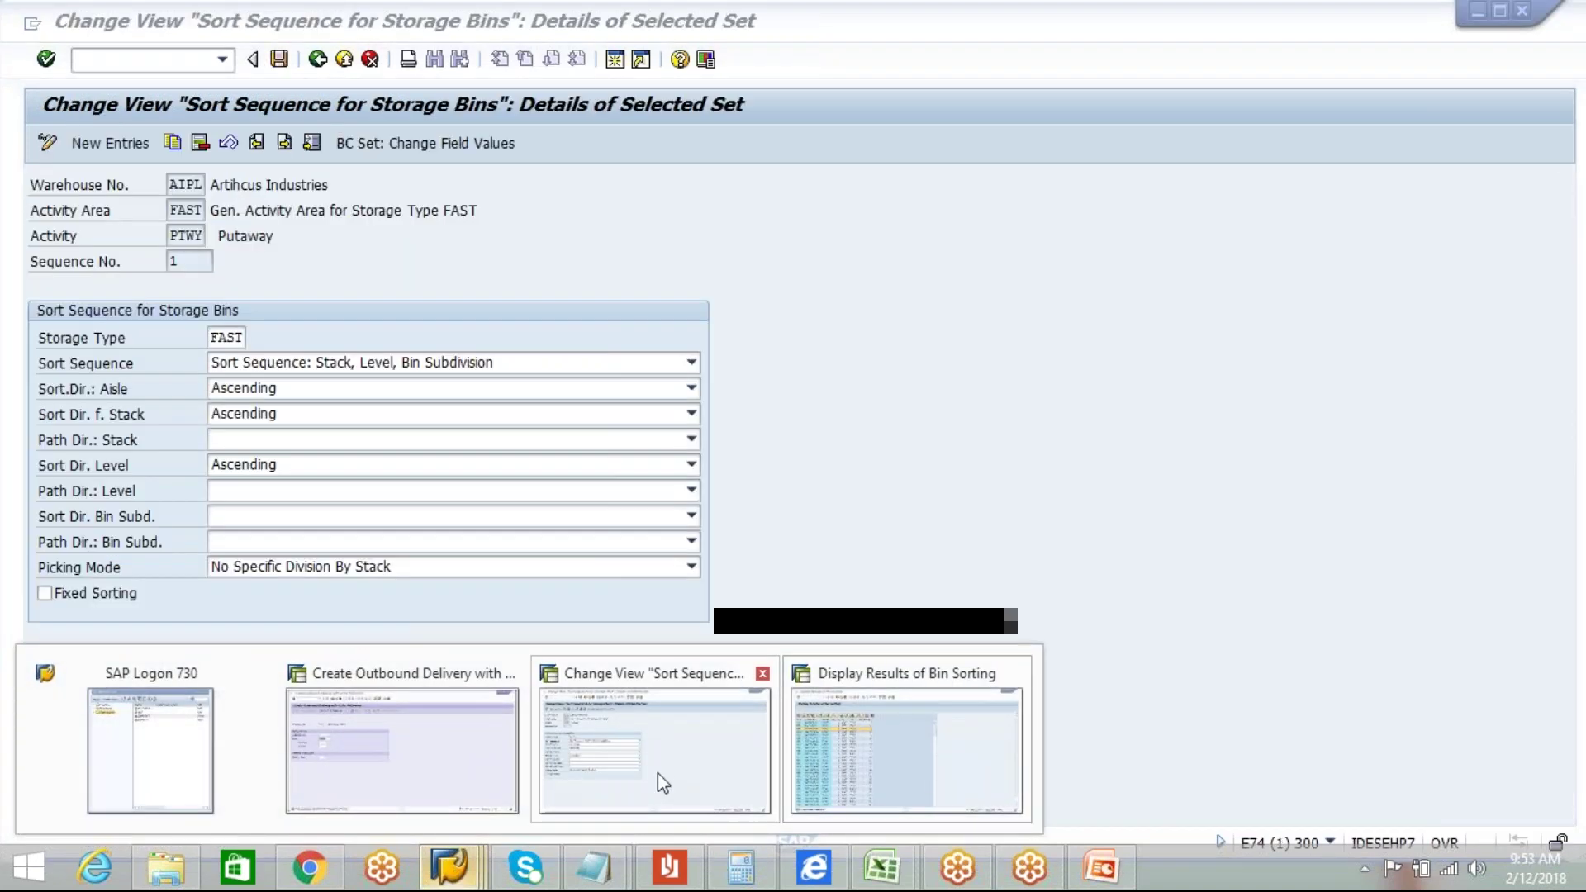
pyautogui.click(658, 774)
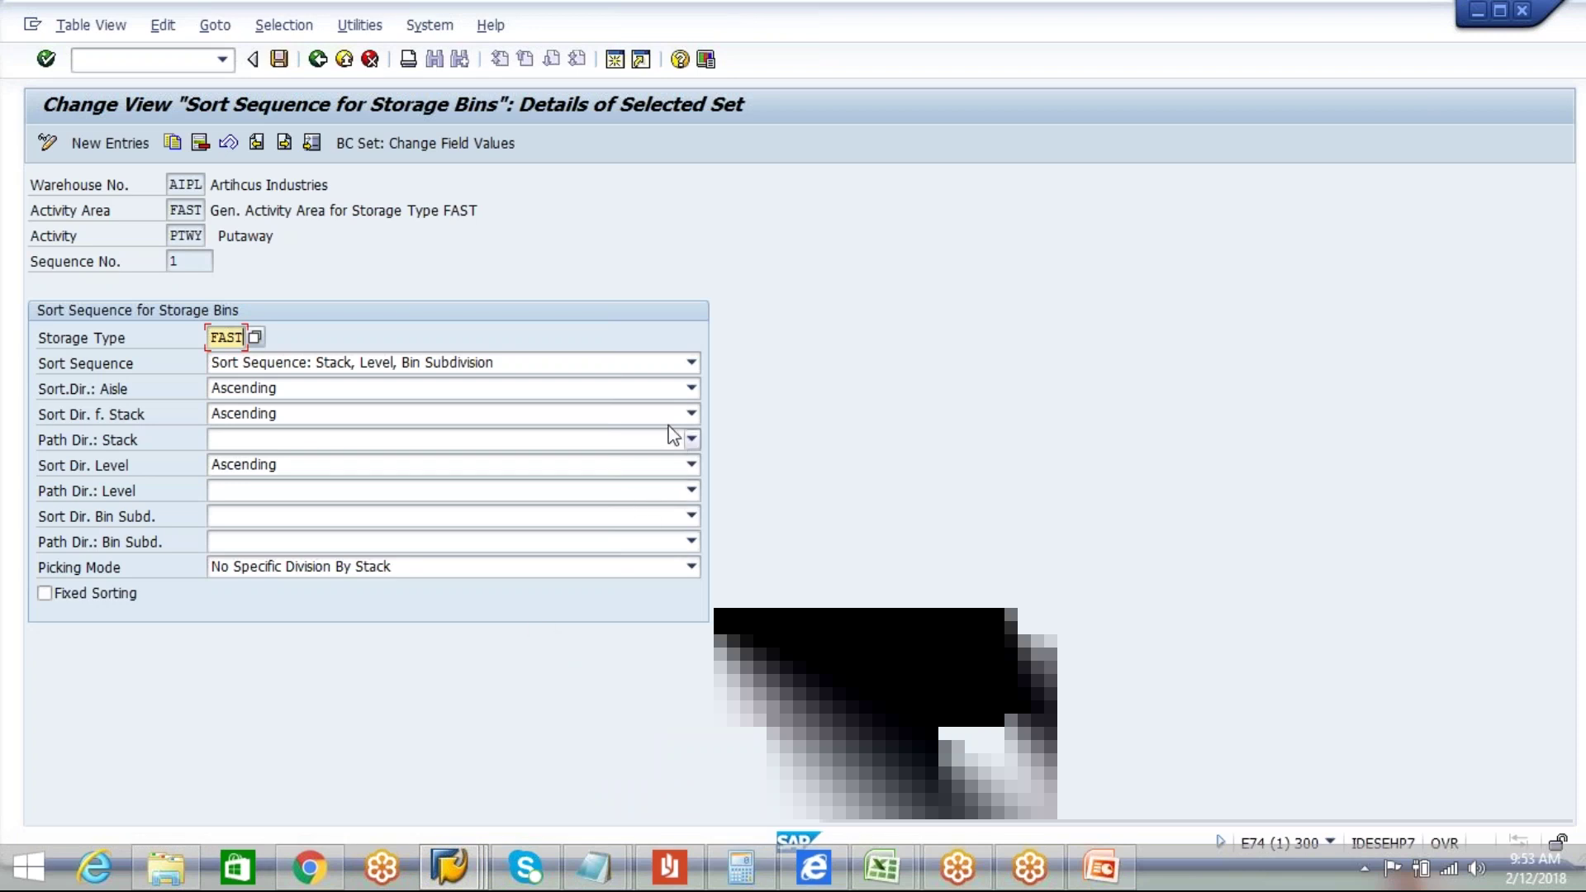
pyautogui.click(692, 415)
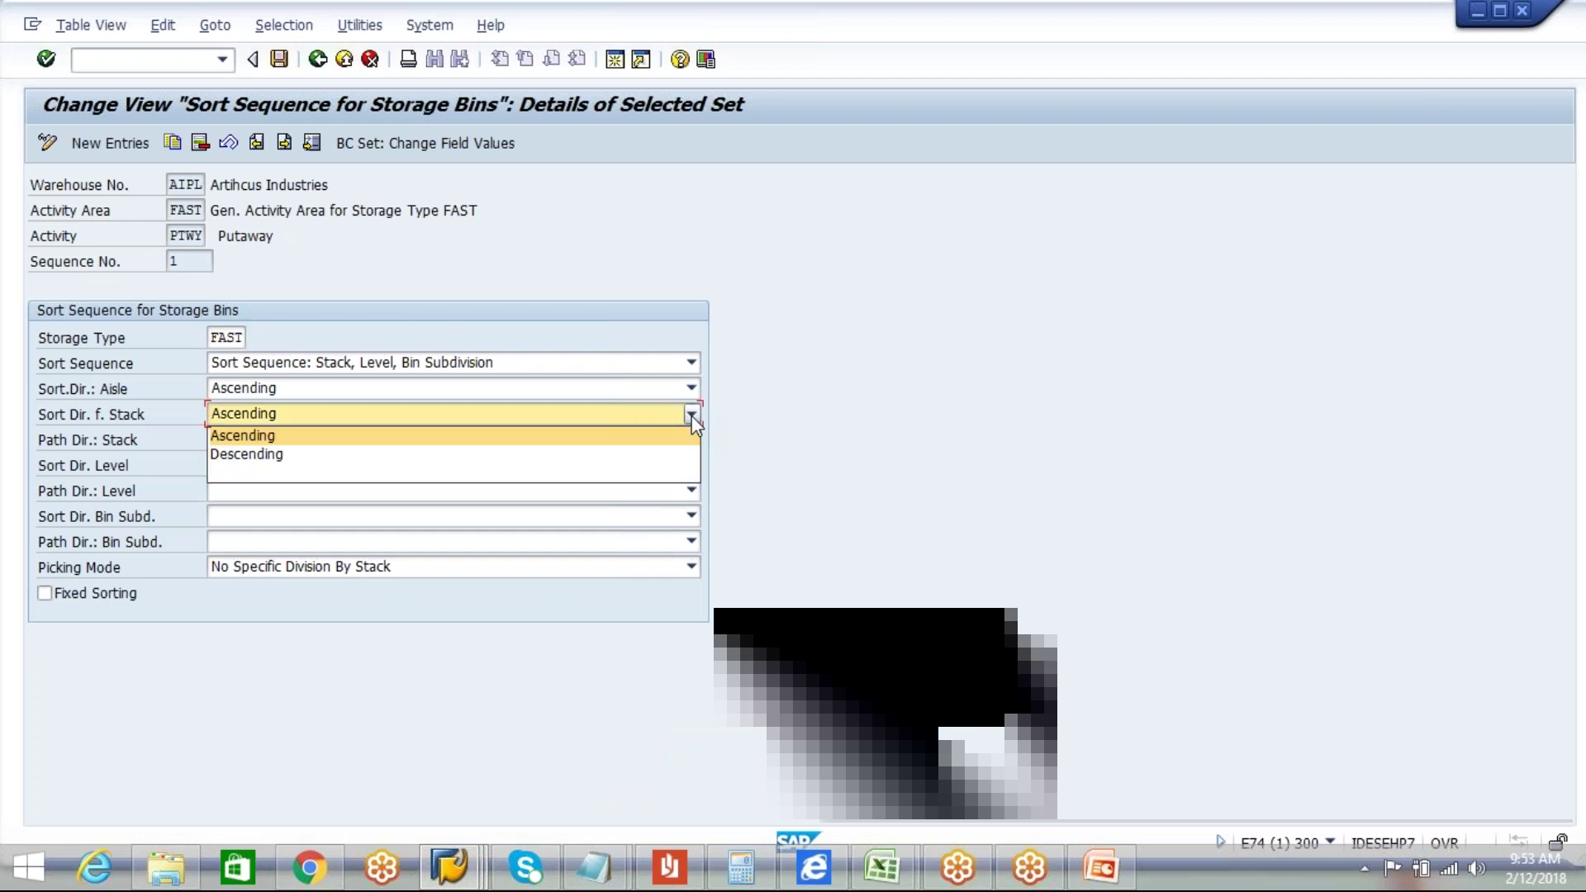
pyautogui.click(693, 418)
pyautogui.click(692, 364)
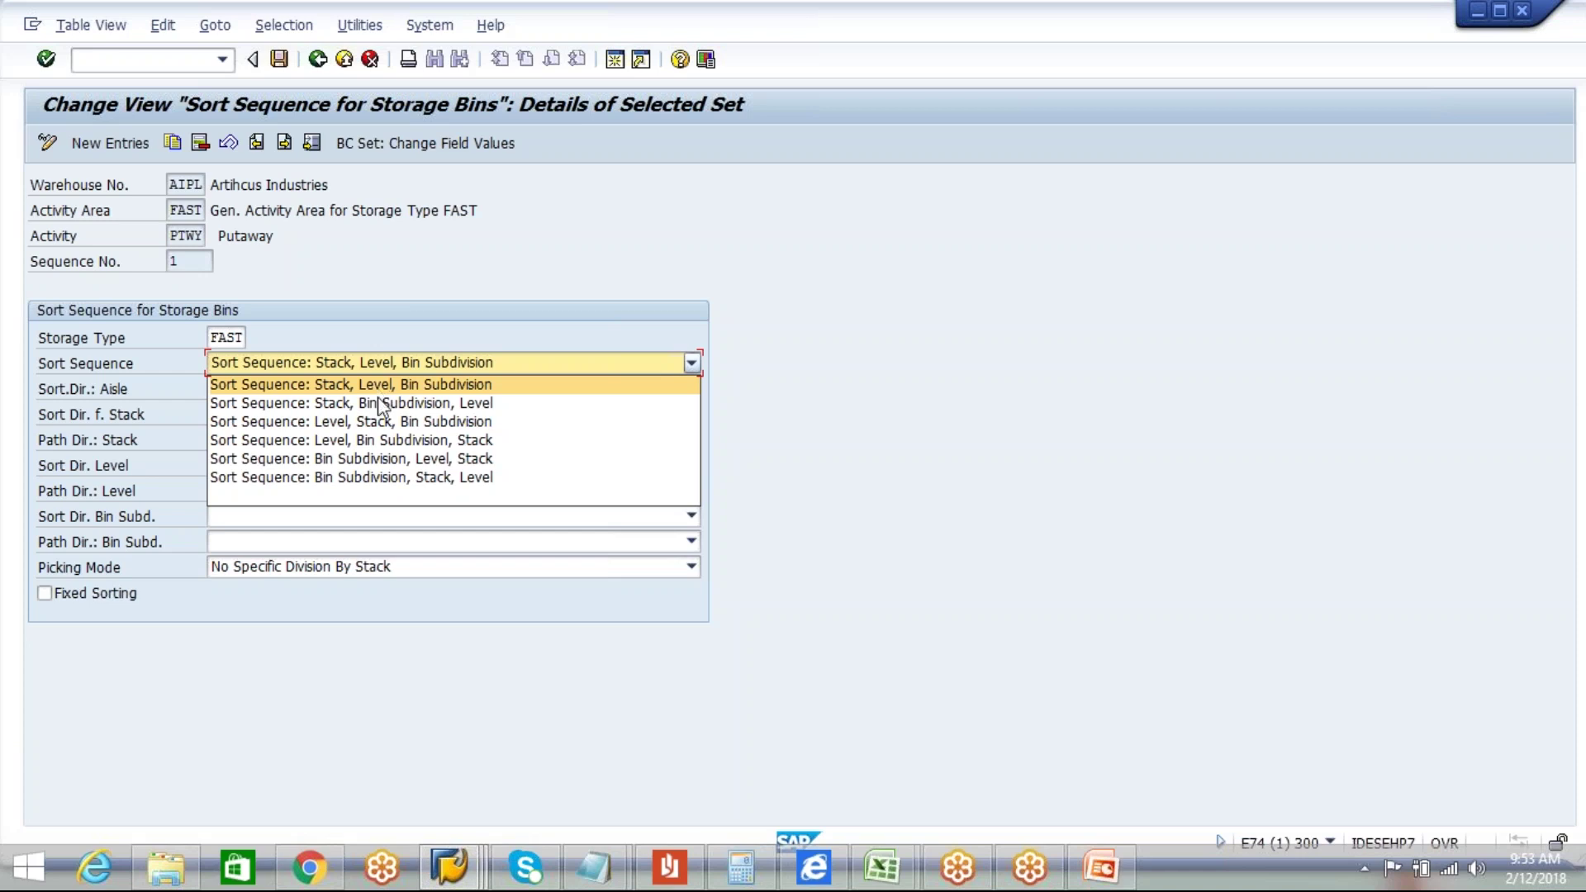
pyautogui.click(372, 421)
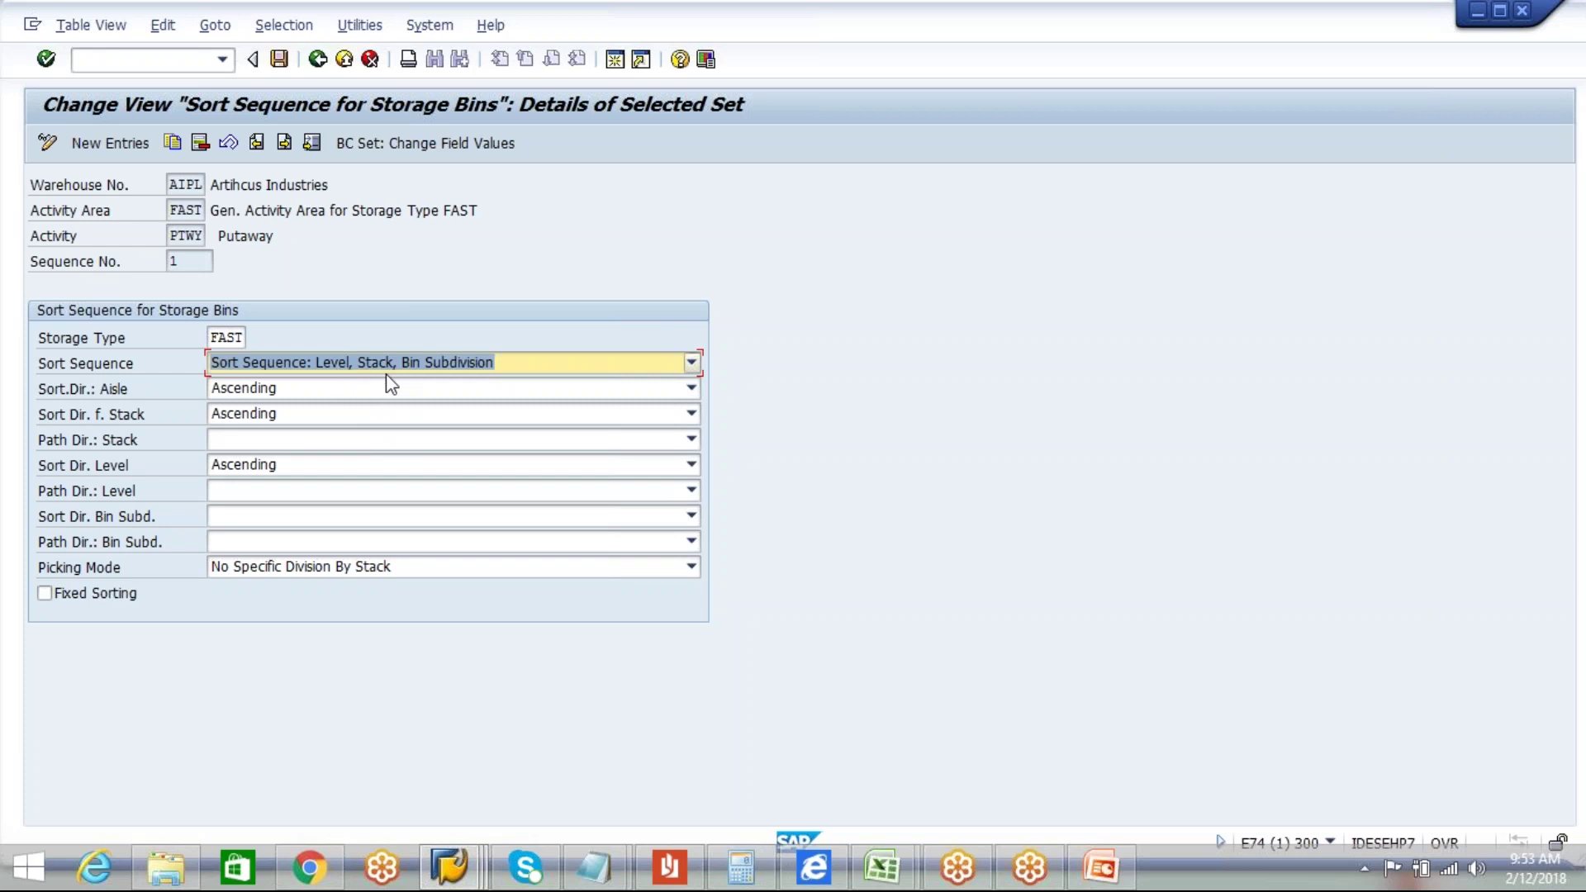
pyautogui.click(280, 60)
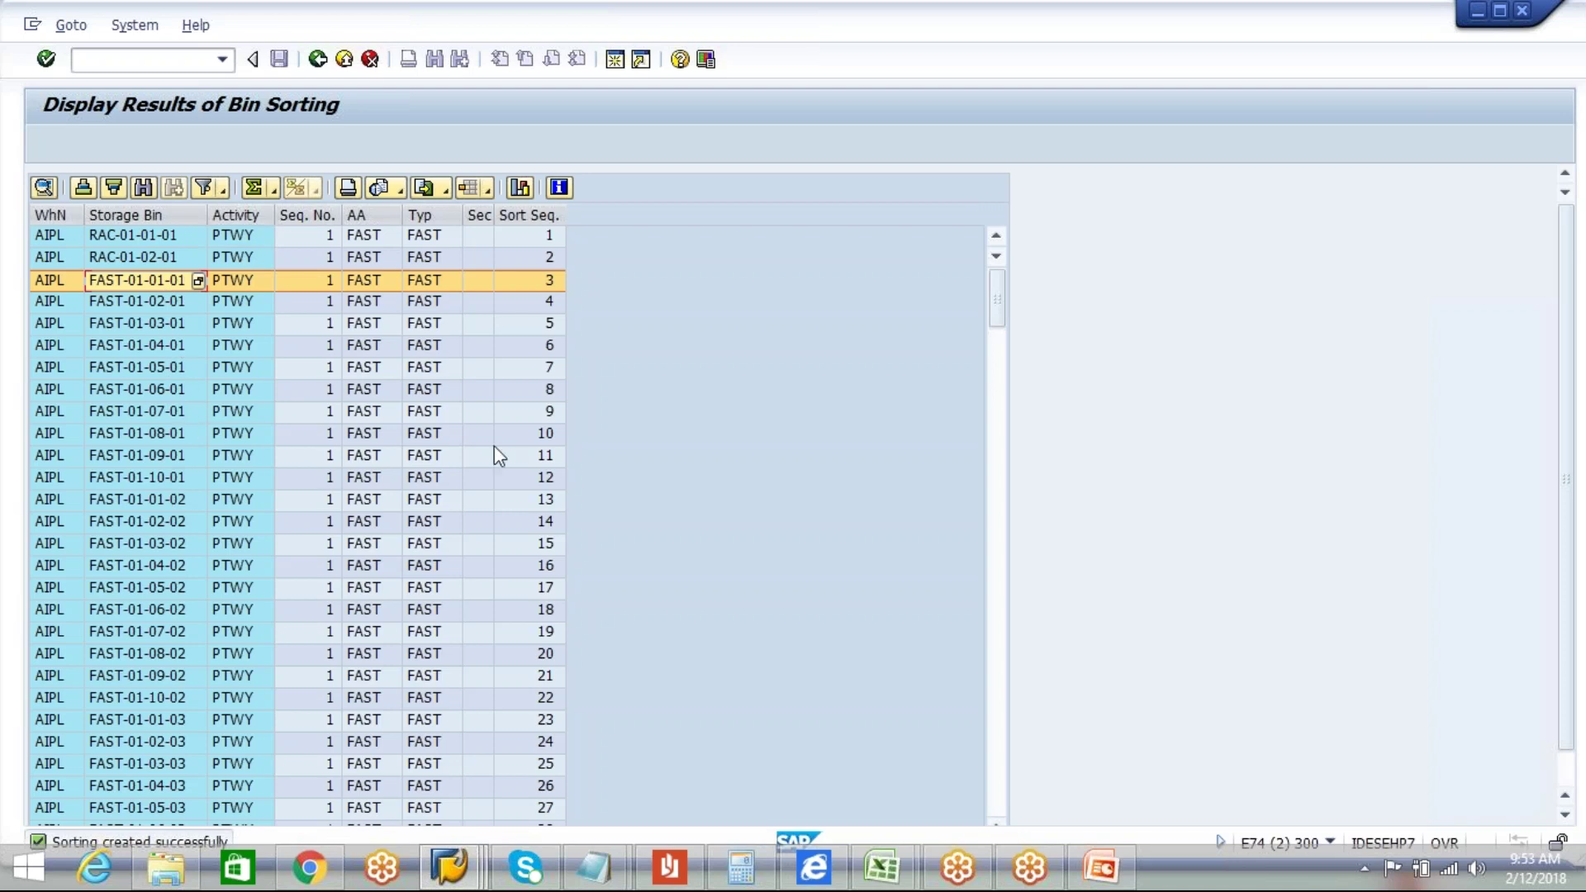
pyautogui.hotkey('alt', 'Tab')
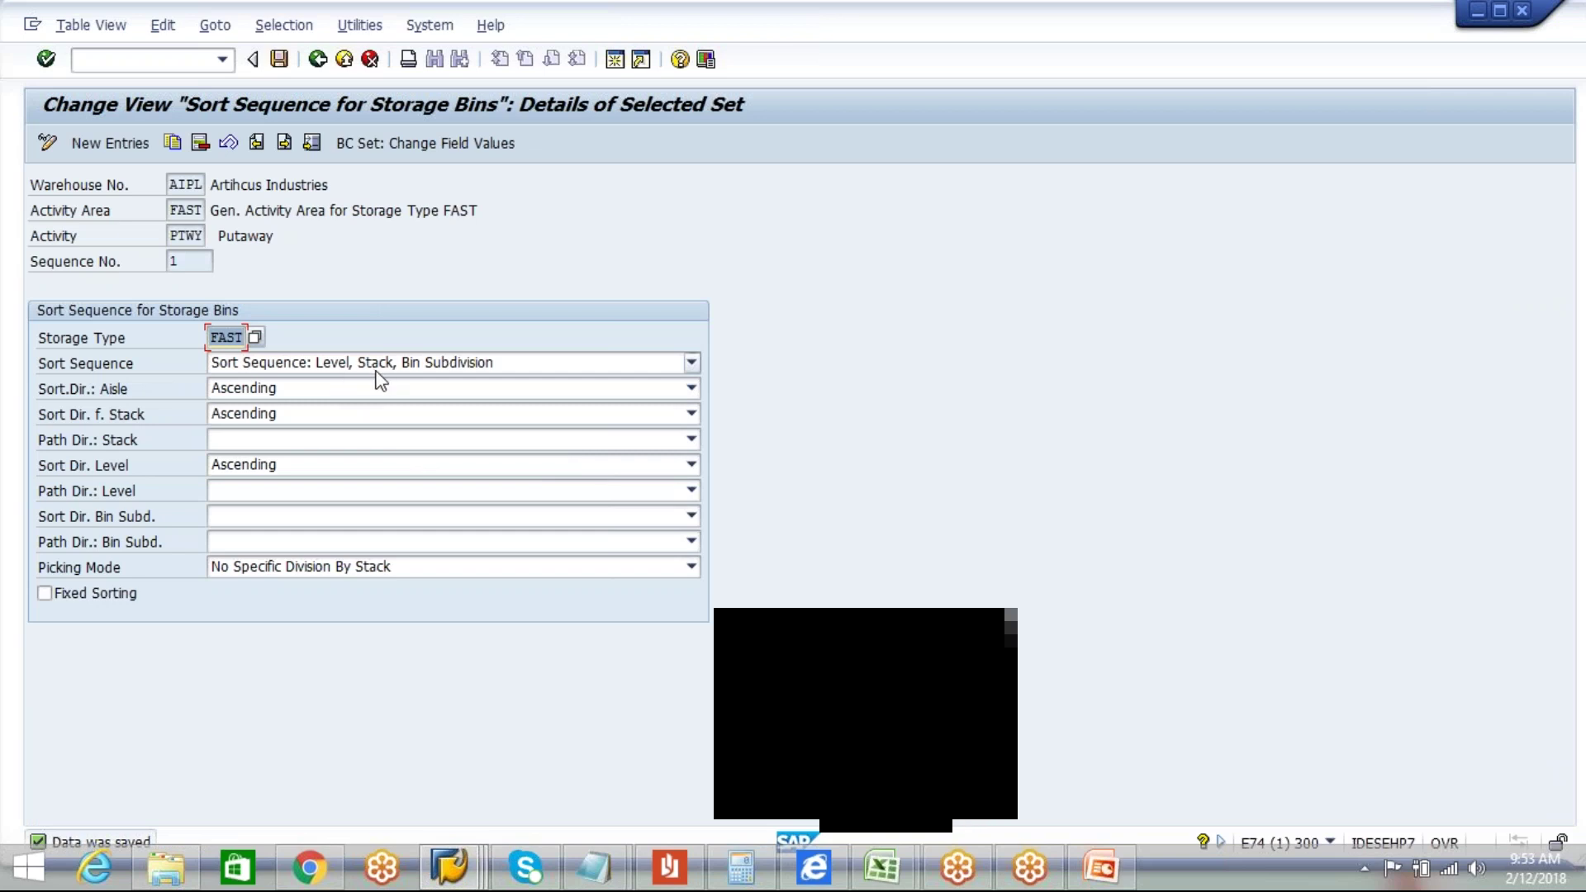
# Step: Keep the existing bin sorting results open and start Sort Storage Bins (/SCWM/SBST) again in another new session
pyautogui.press('F8')
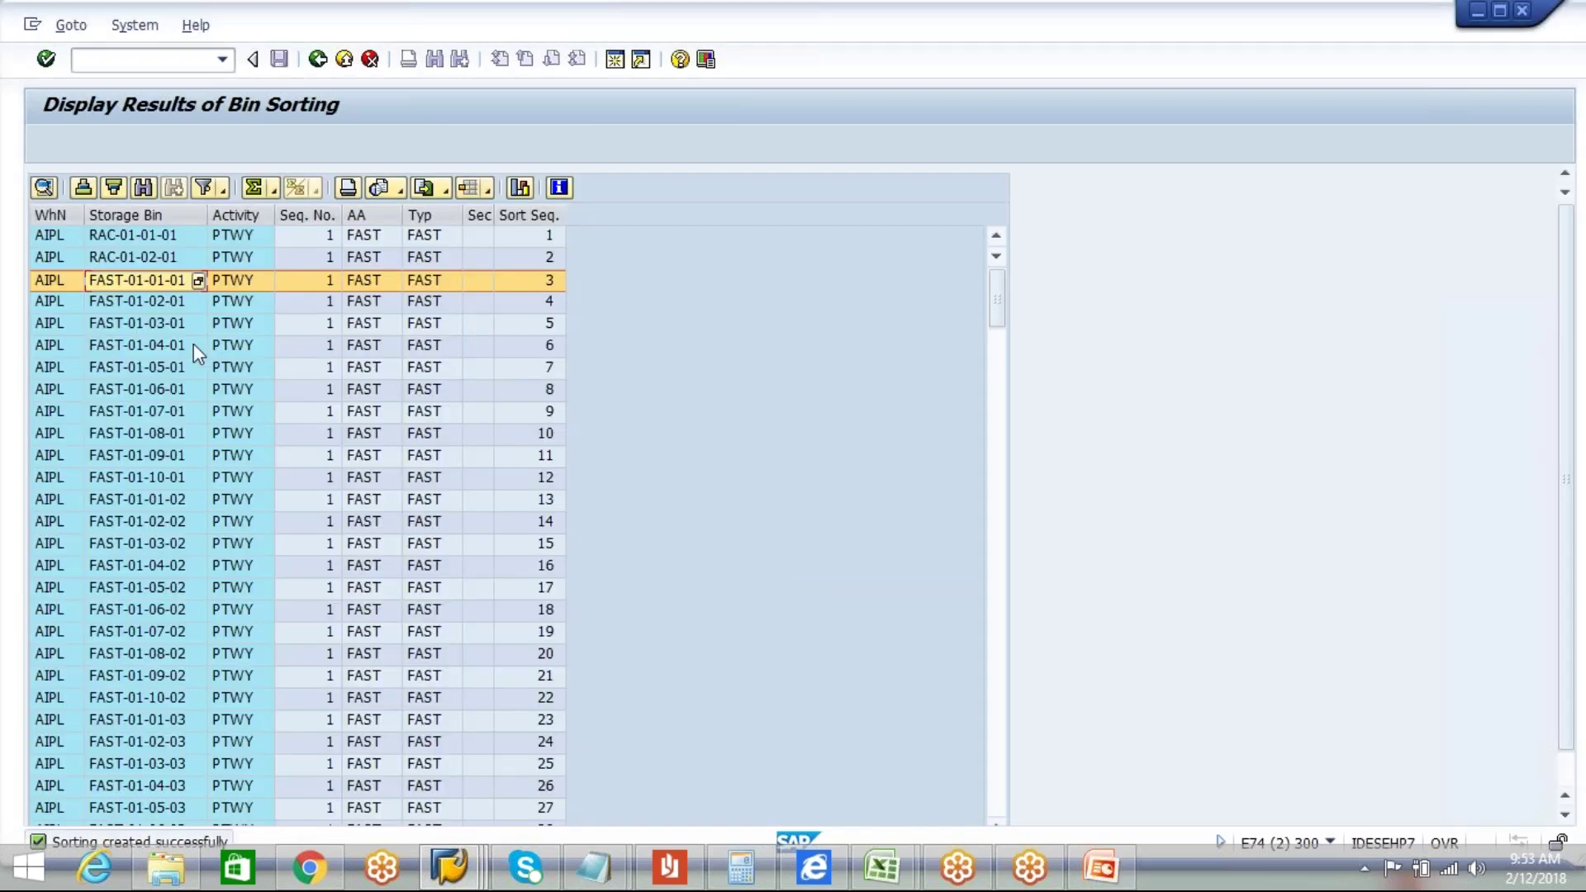
pyautogui.click(615, 58)
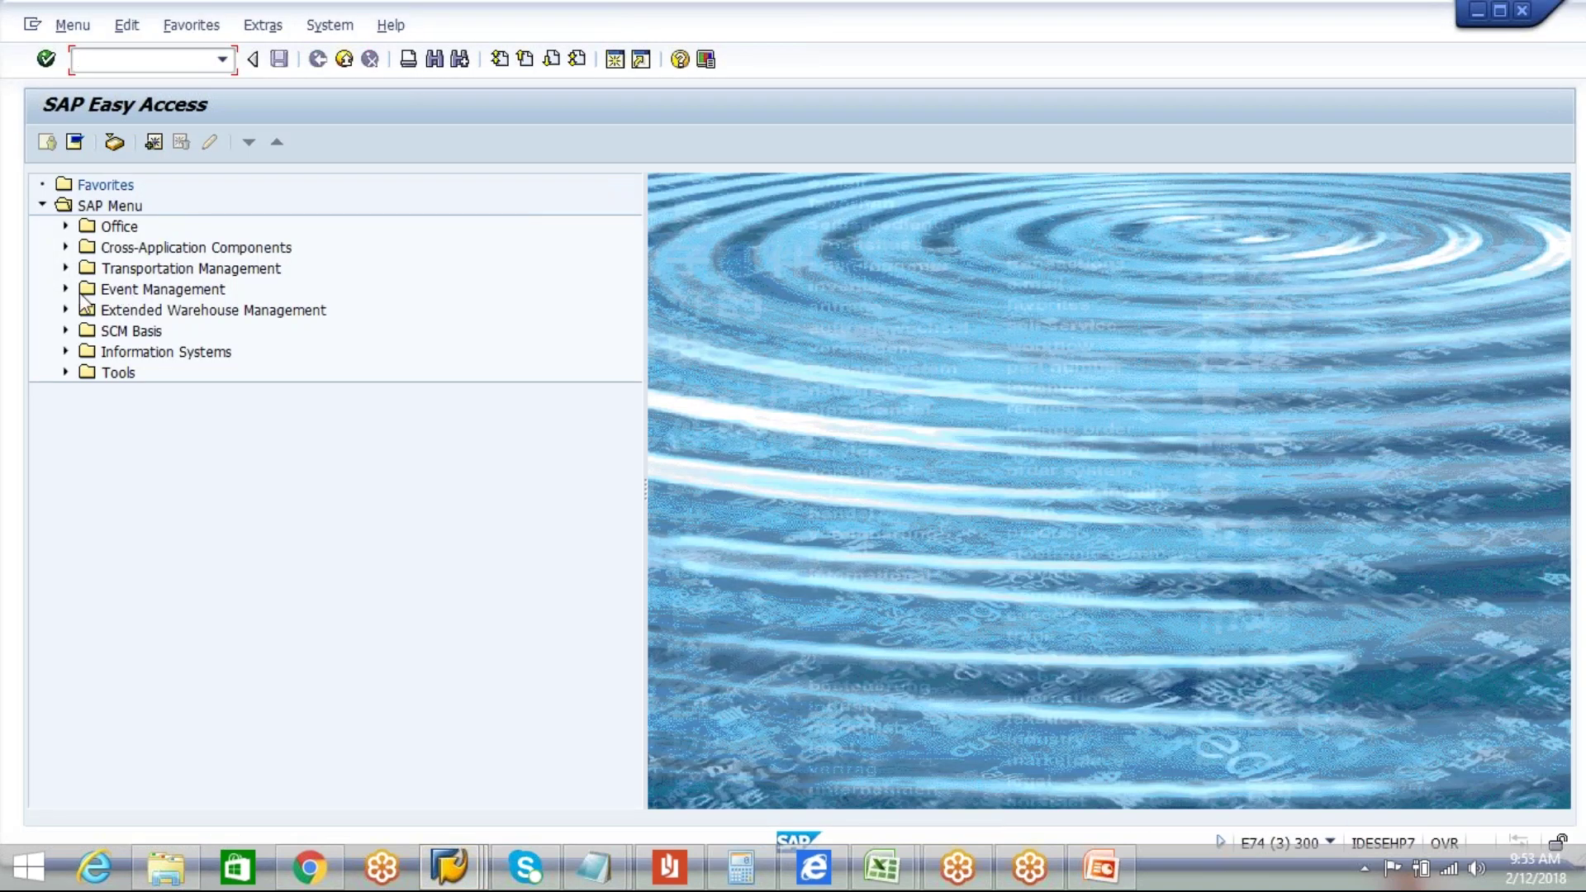
pyautogui.click(65, 310)
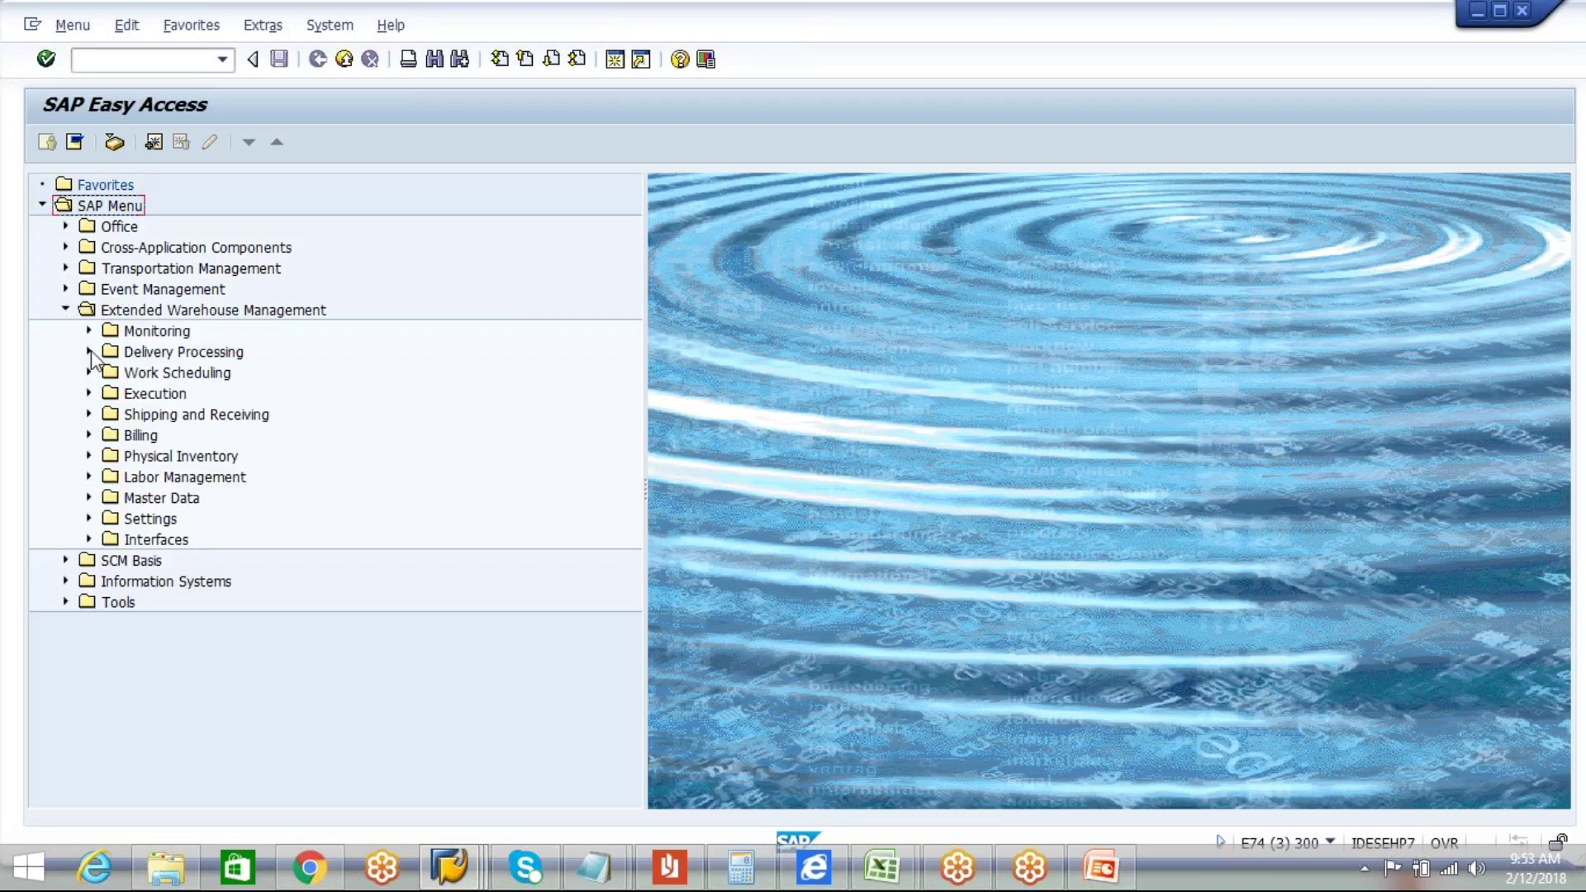
pyautogui.click(89, 497)
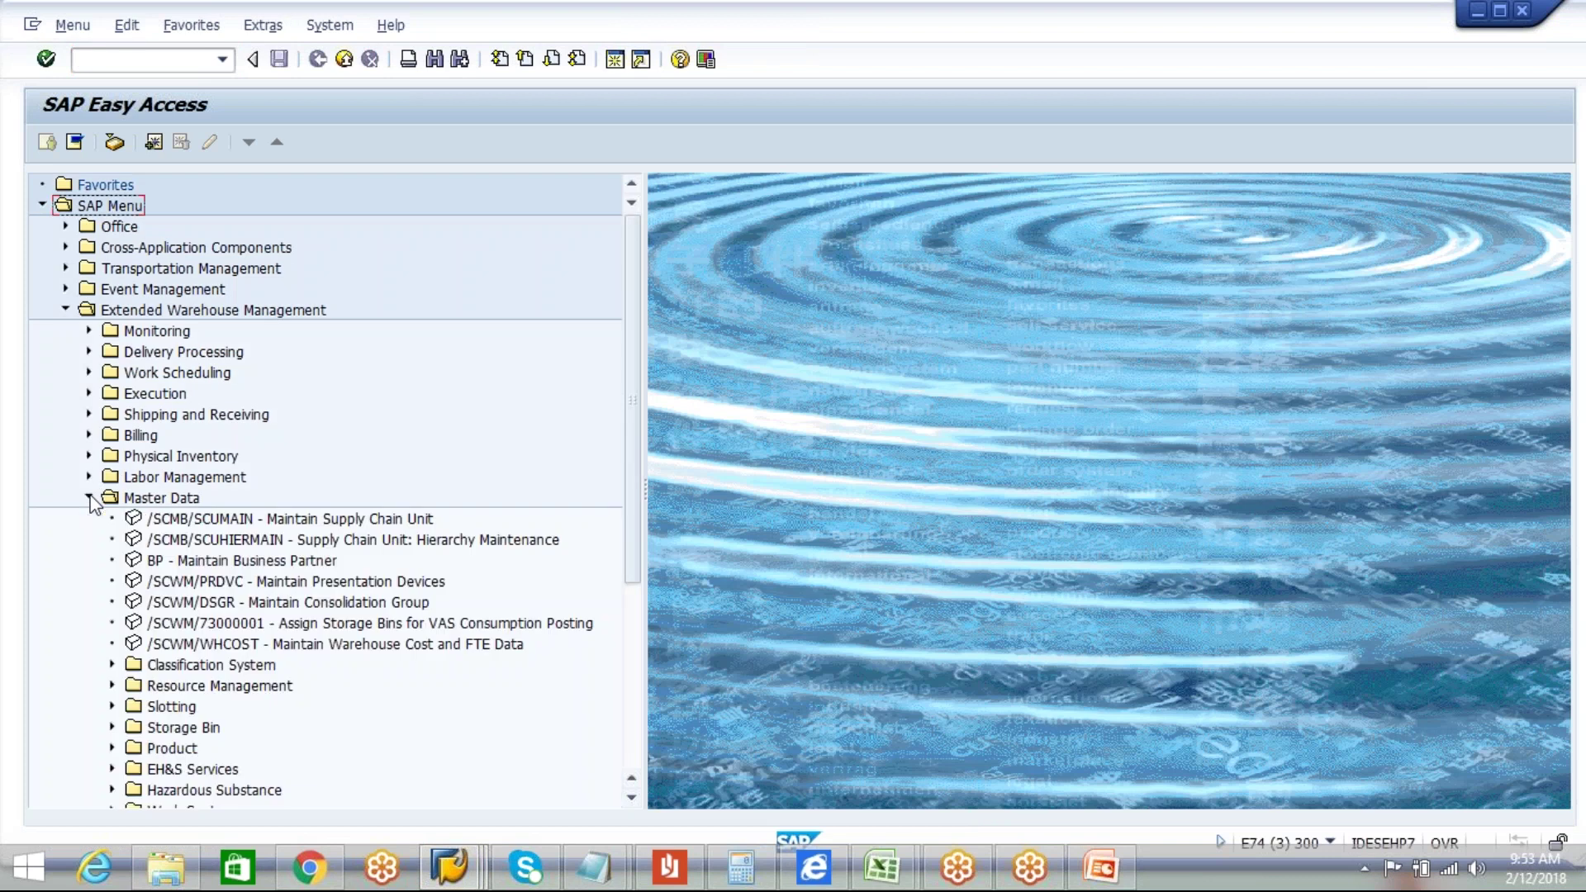
pyautogui.click(112, 727)
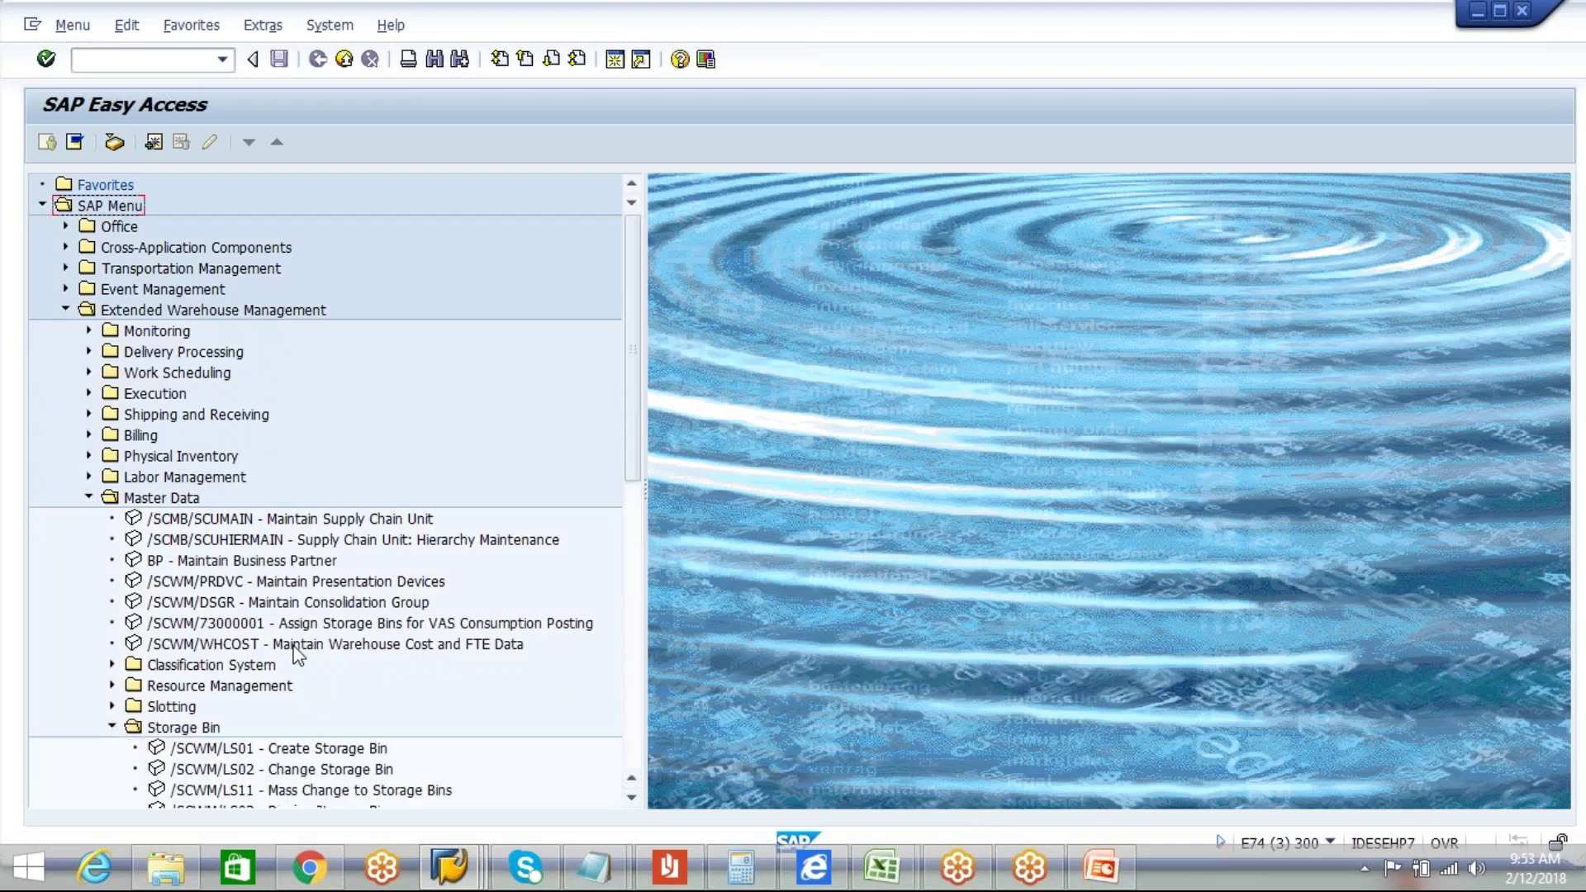
pyautogui.click(632, 798)
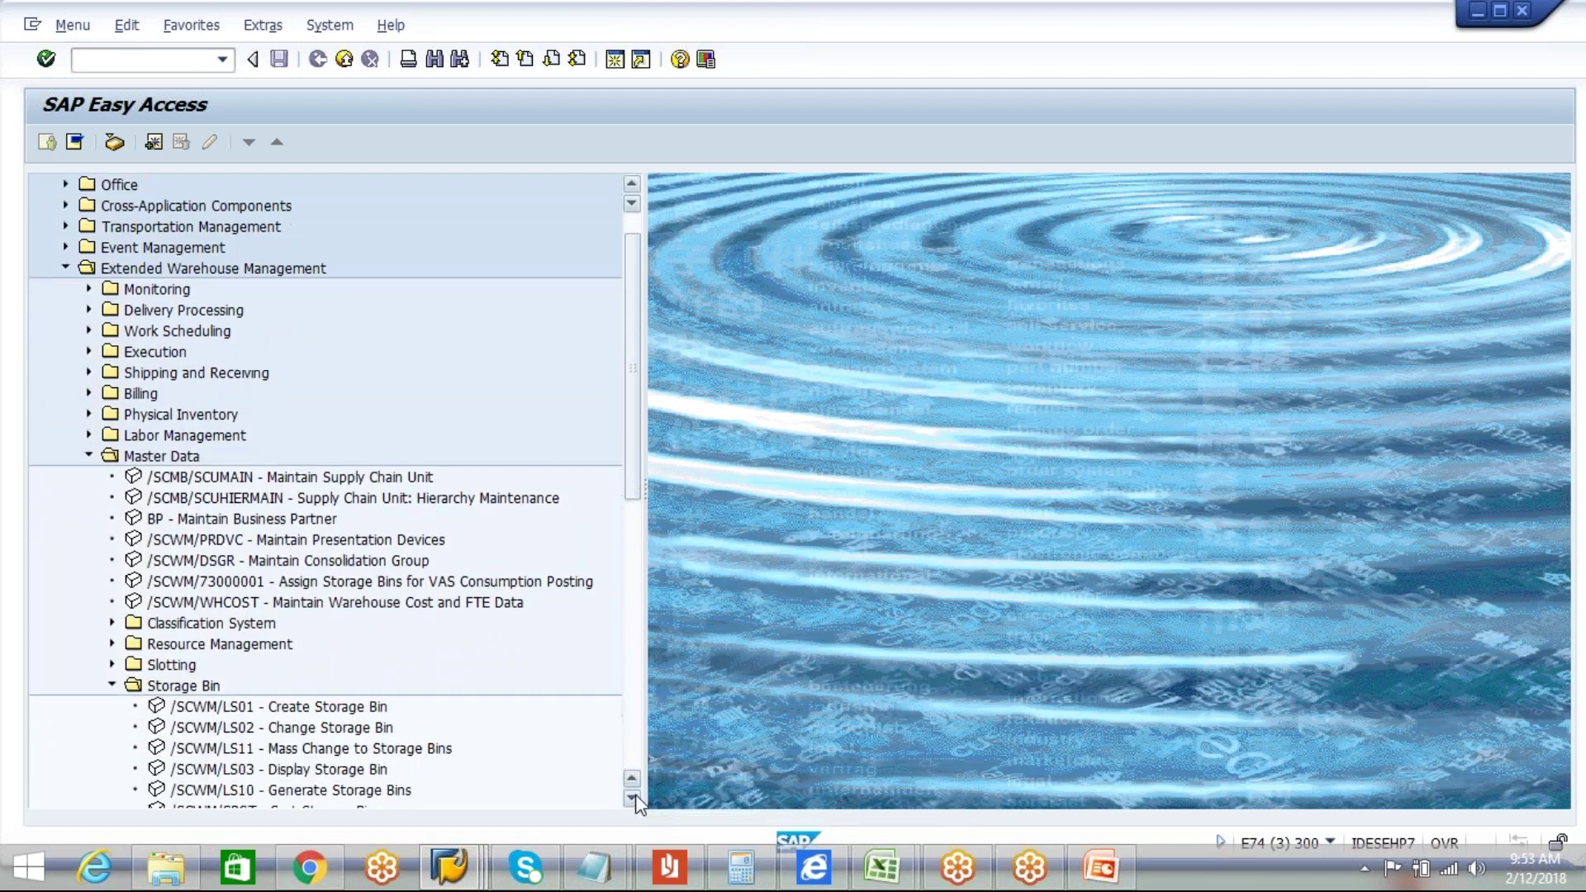
pyautogui.click(632, 797)
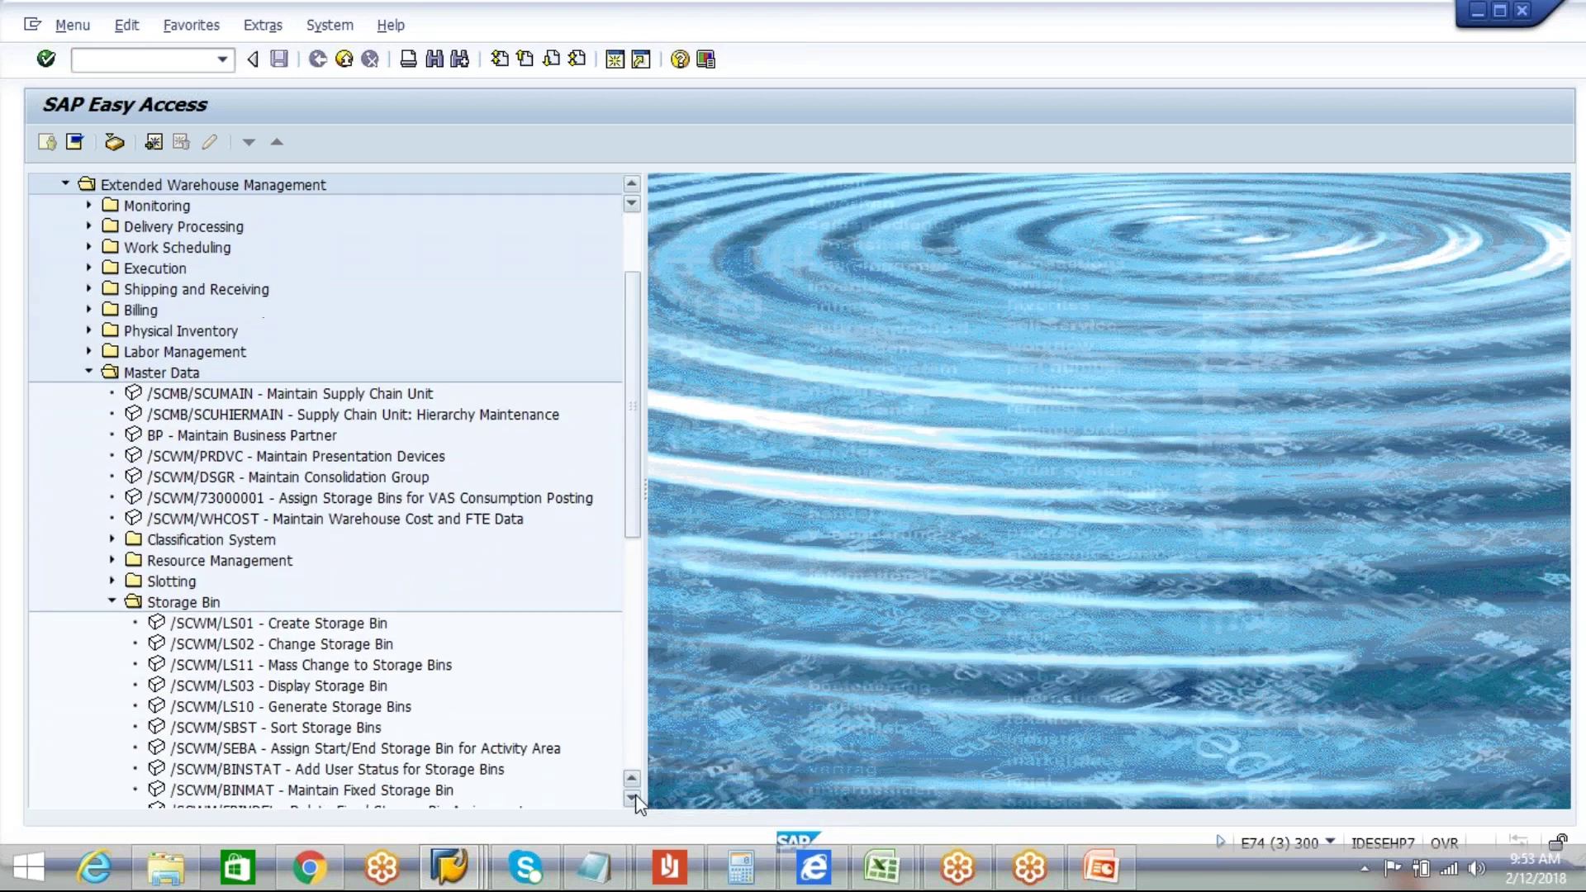
pyautogui.doubleClick(306, 728)
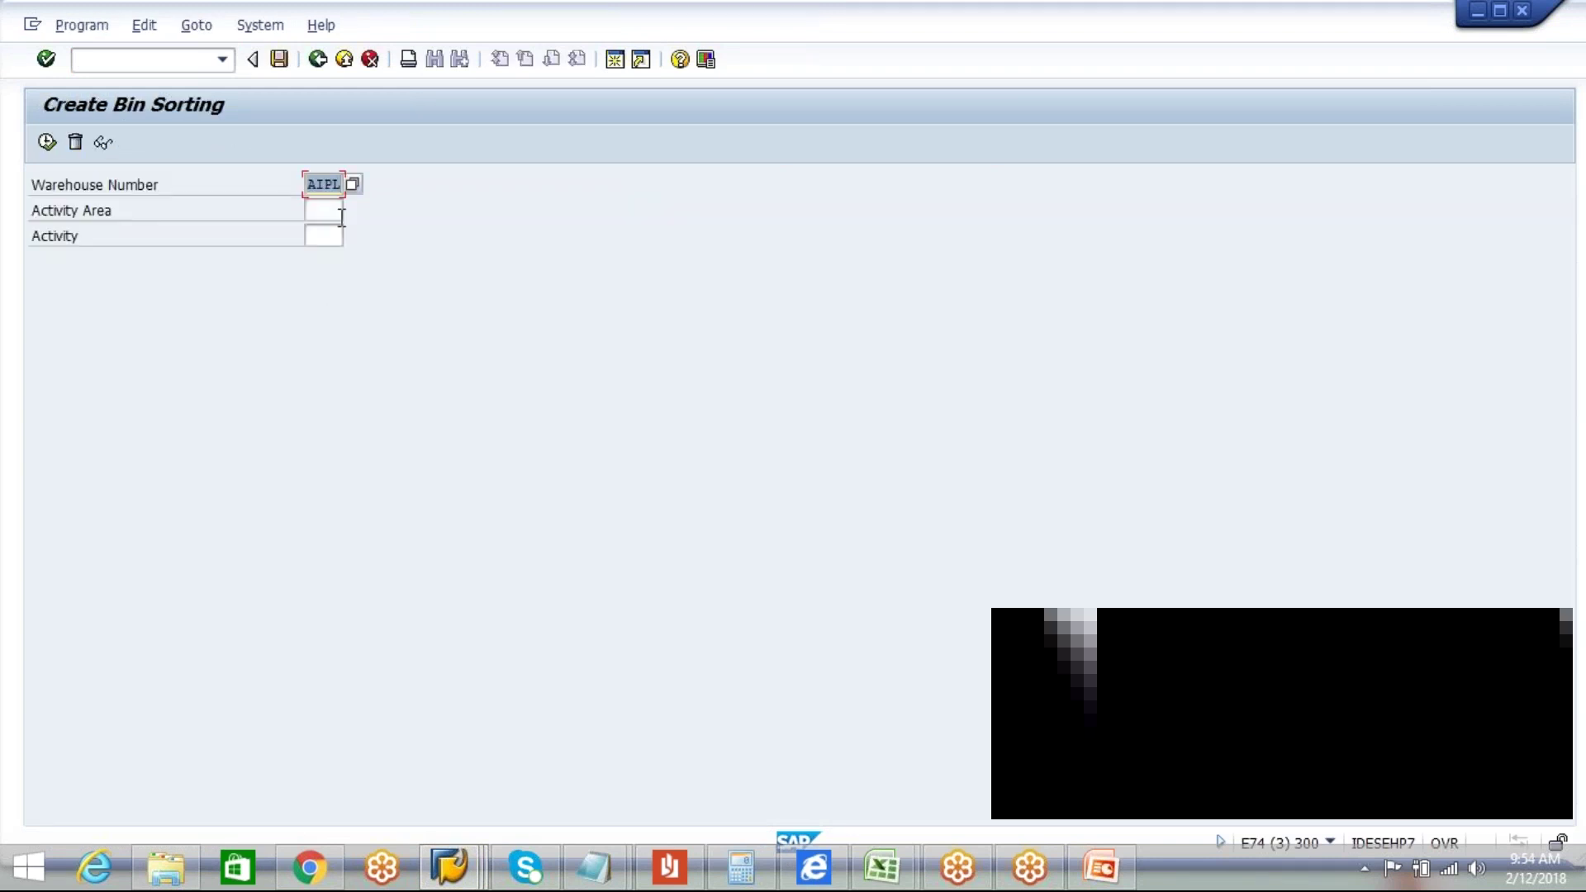
# Step: Simulate the bin sorting again for warehouse AIPL, activity area FAST and activity PTWY, and create the sorting from it
pyautogui.click(335, 211)
pyautogui.click(339, 210)
pyautogui.click(327, 231)
pyautogui.click(325, 239)
pyautogui.click(324, 239)
pyautogui.click(324, 255)
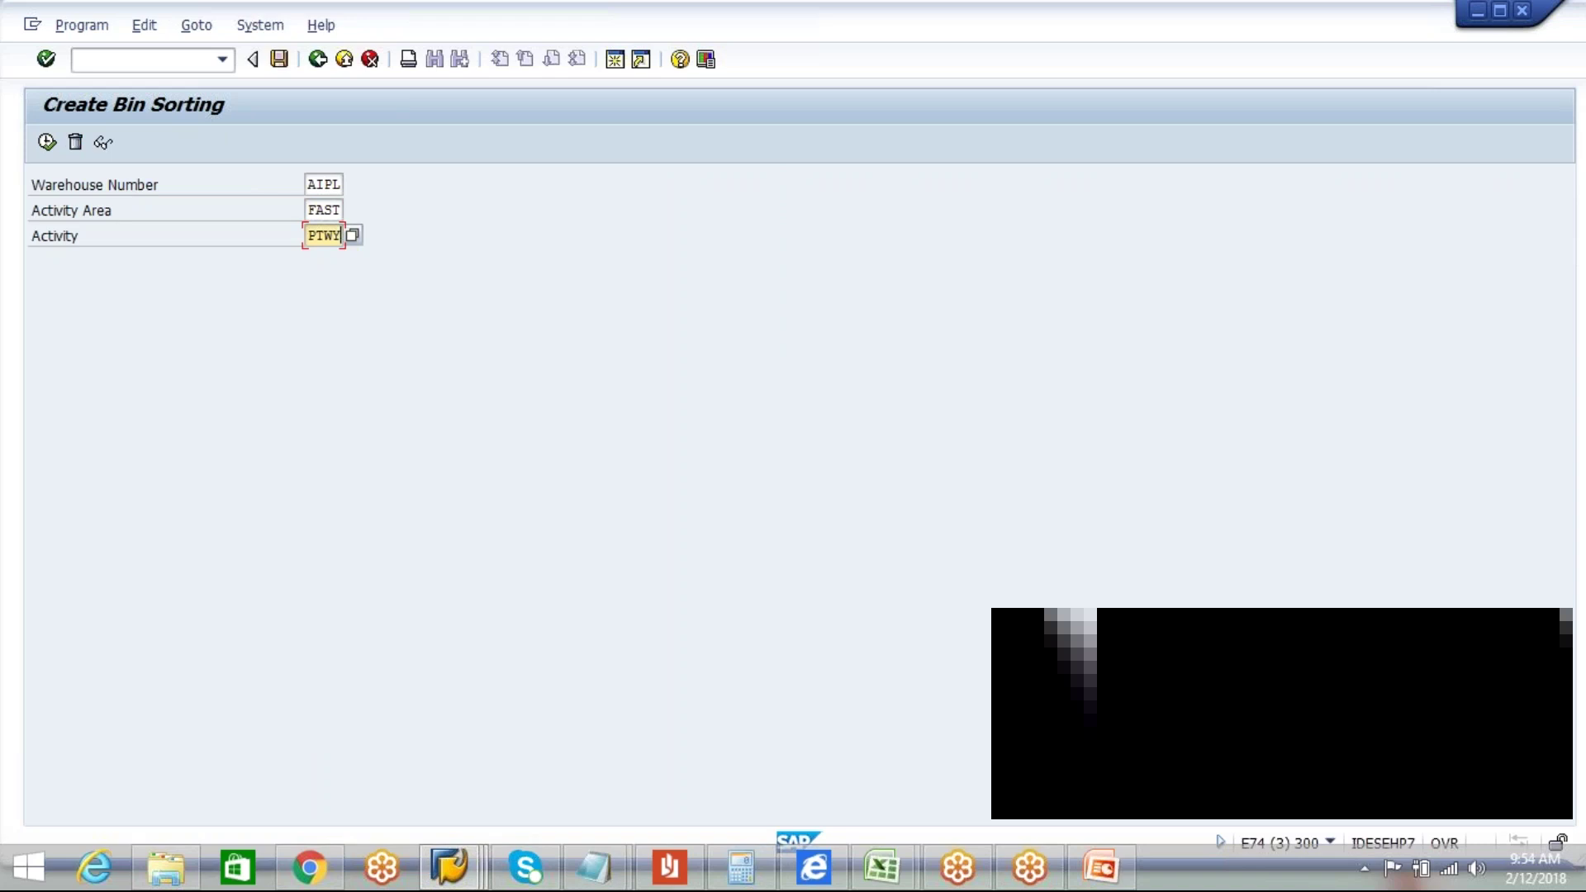
pyautogui.click(47, 141)
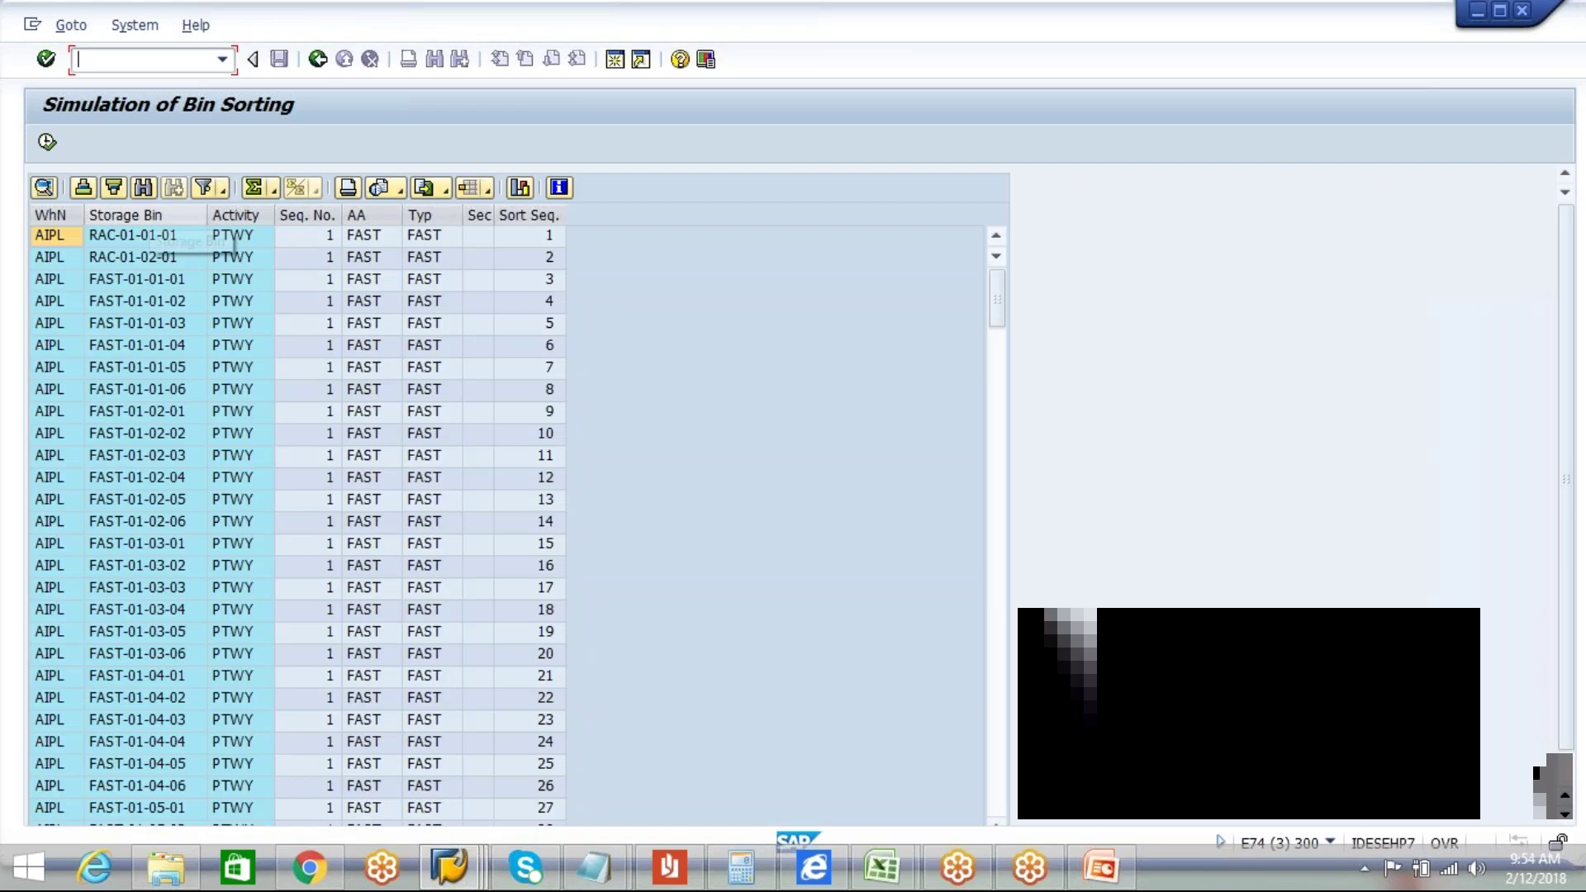
pyautogui.click(46, 141)
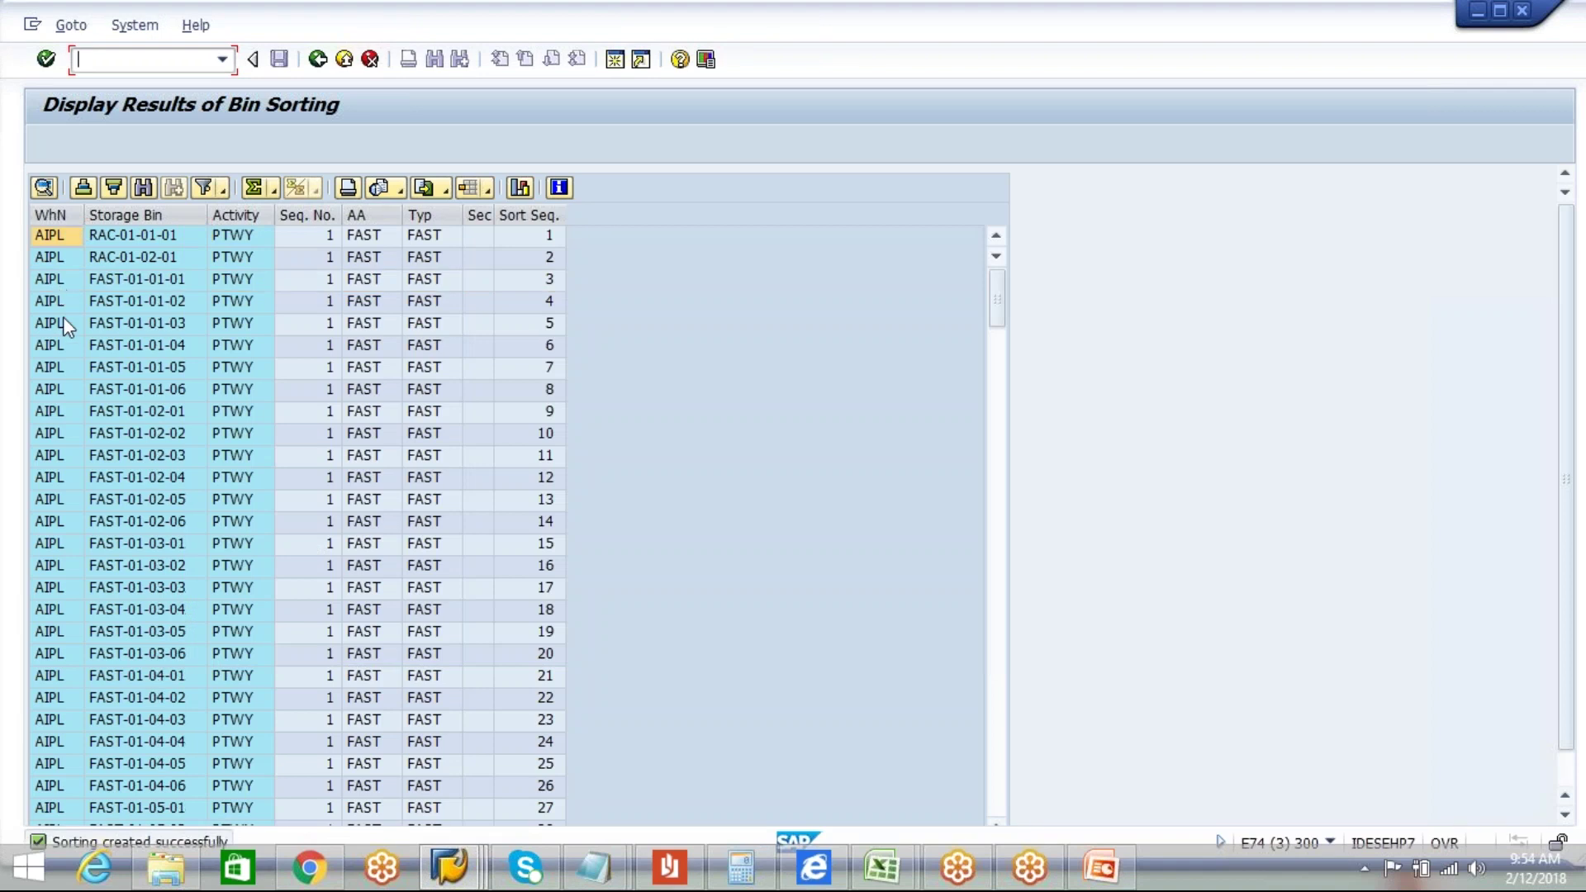
# Step: Compare the order of the FAST bins in the new sorting results with the warehouse aisle photo in Chrome
pyautogui.click(222, 368)
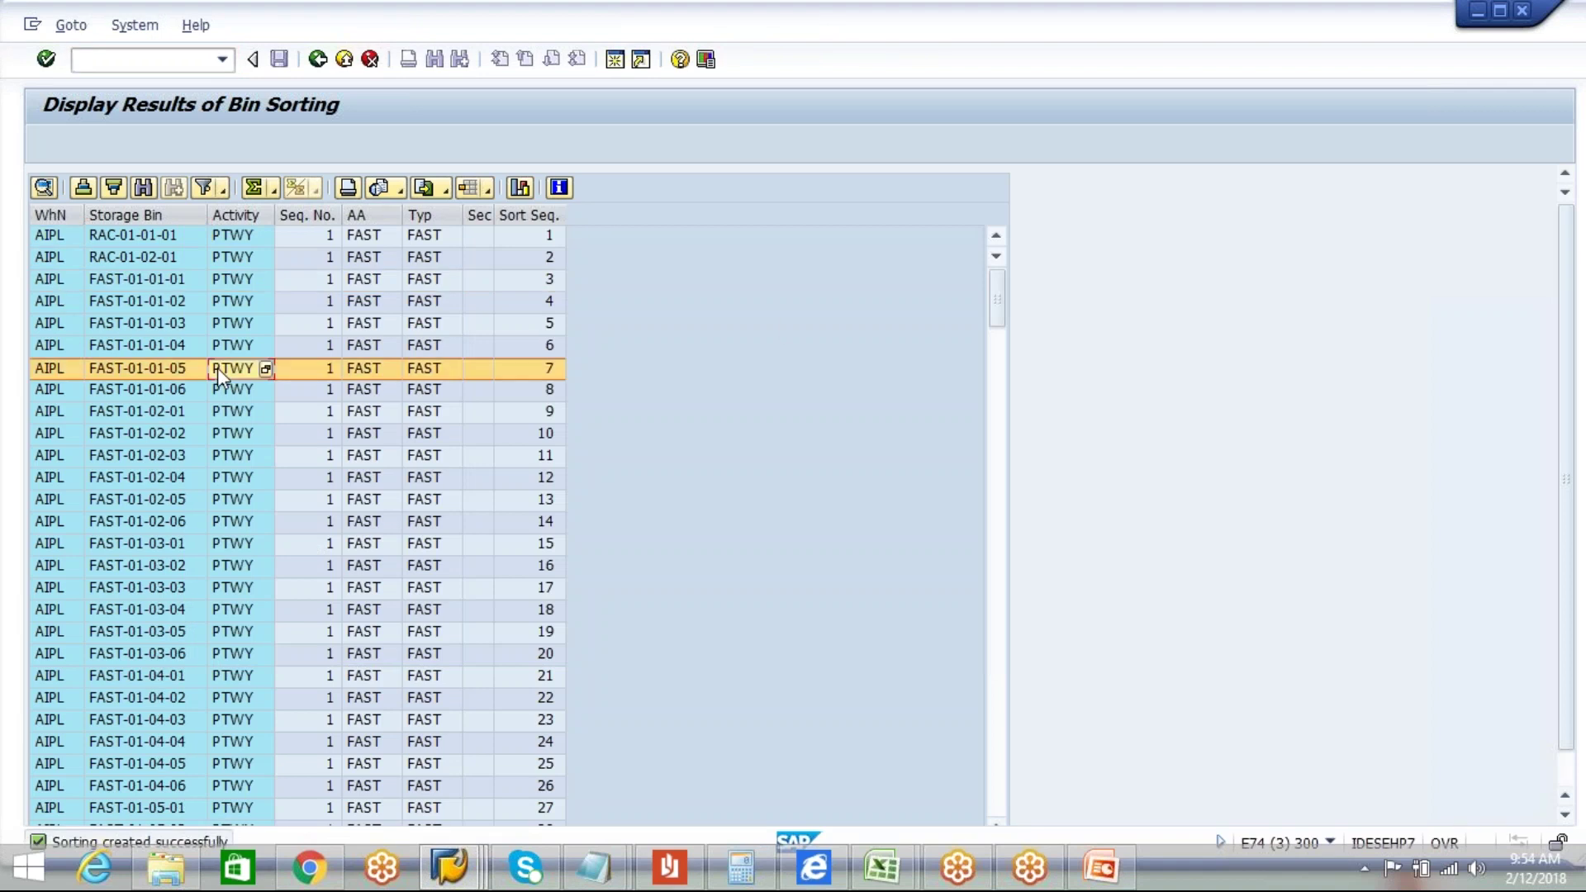
pyautogui.click(31, 281)
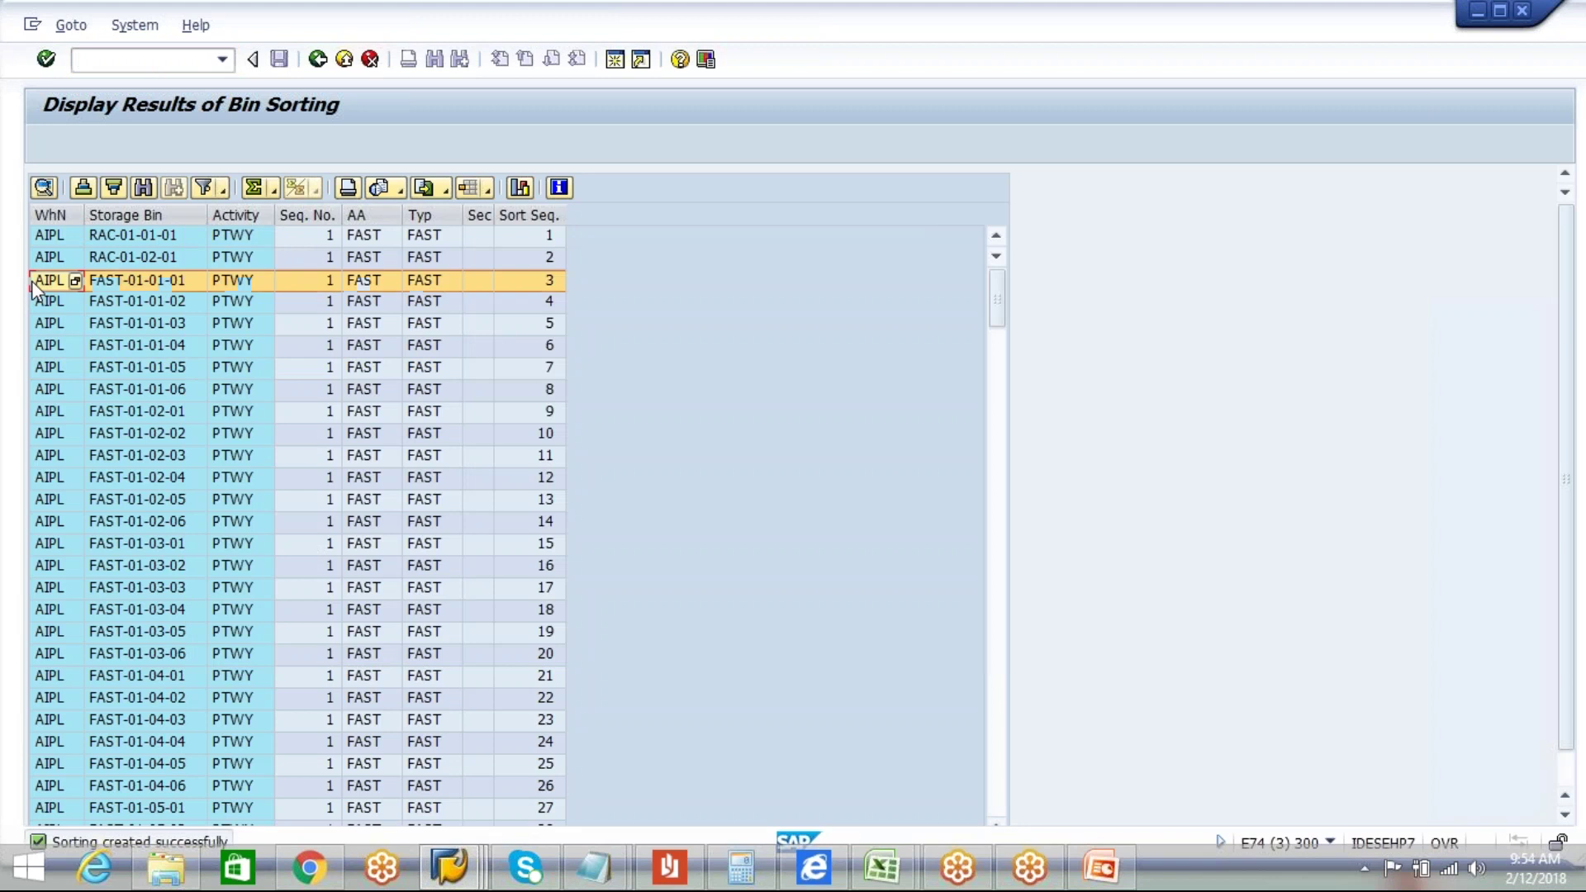
pyautogui.click(43, 302)
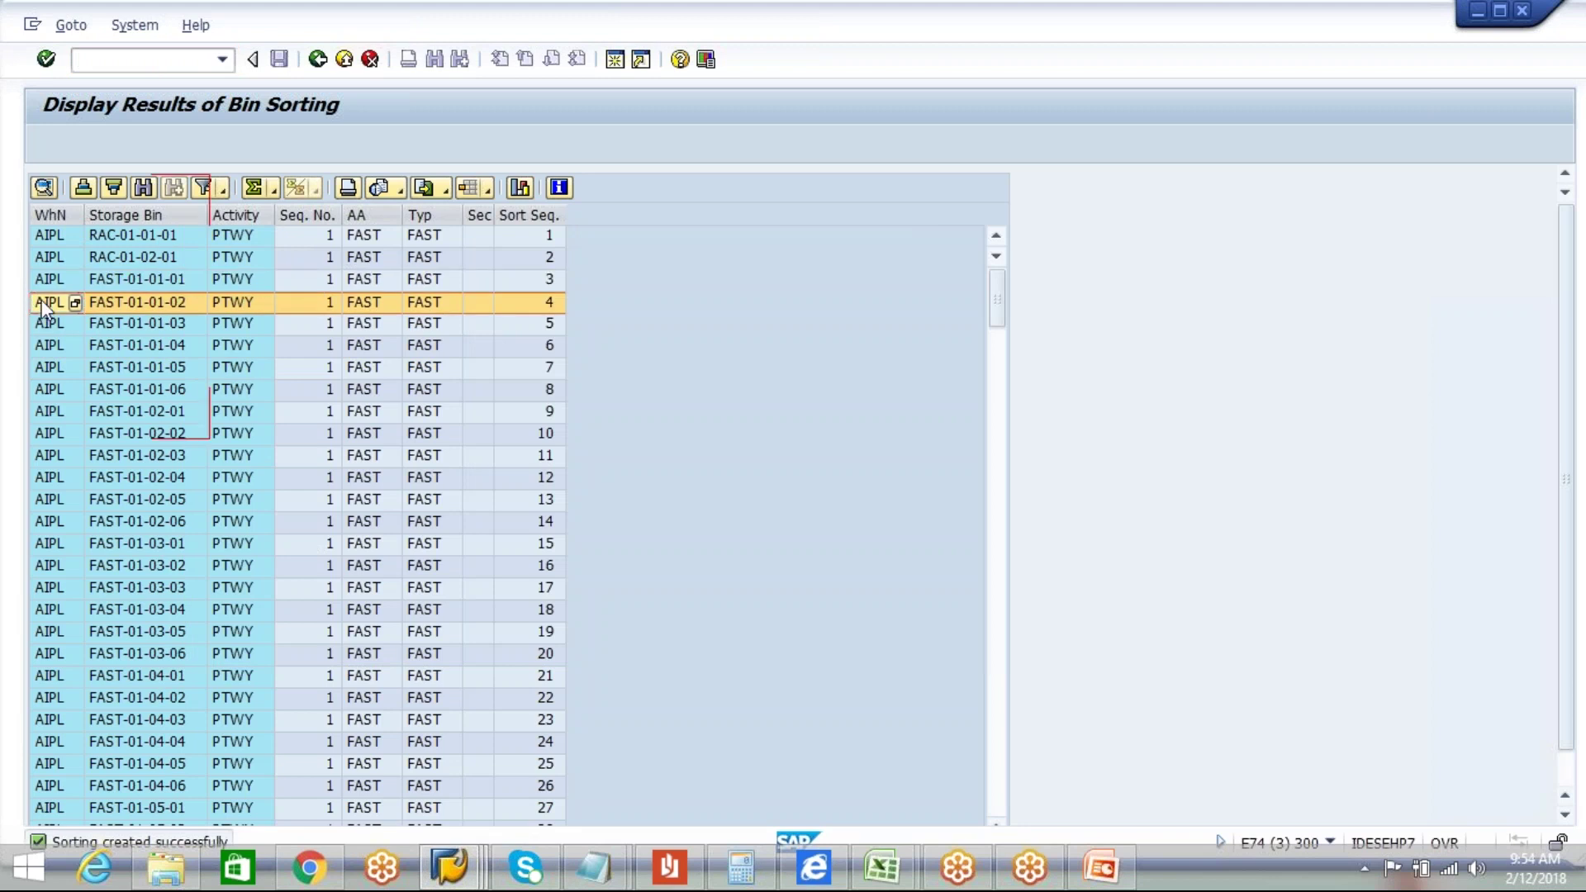
pyautogui.press('Up')
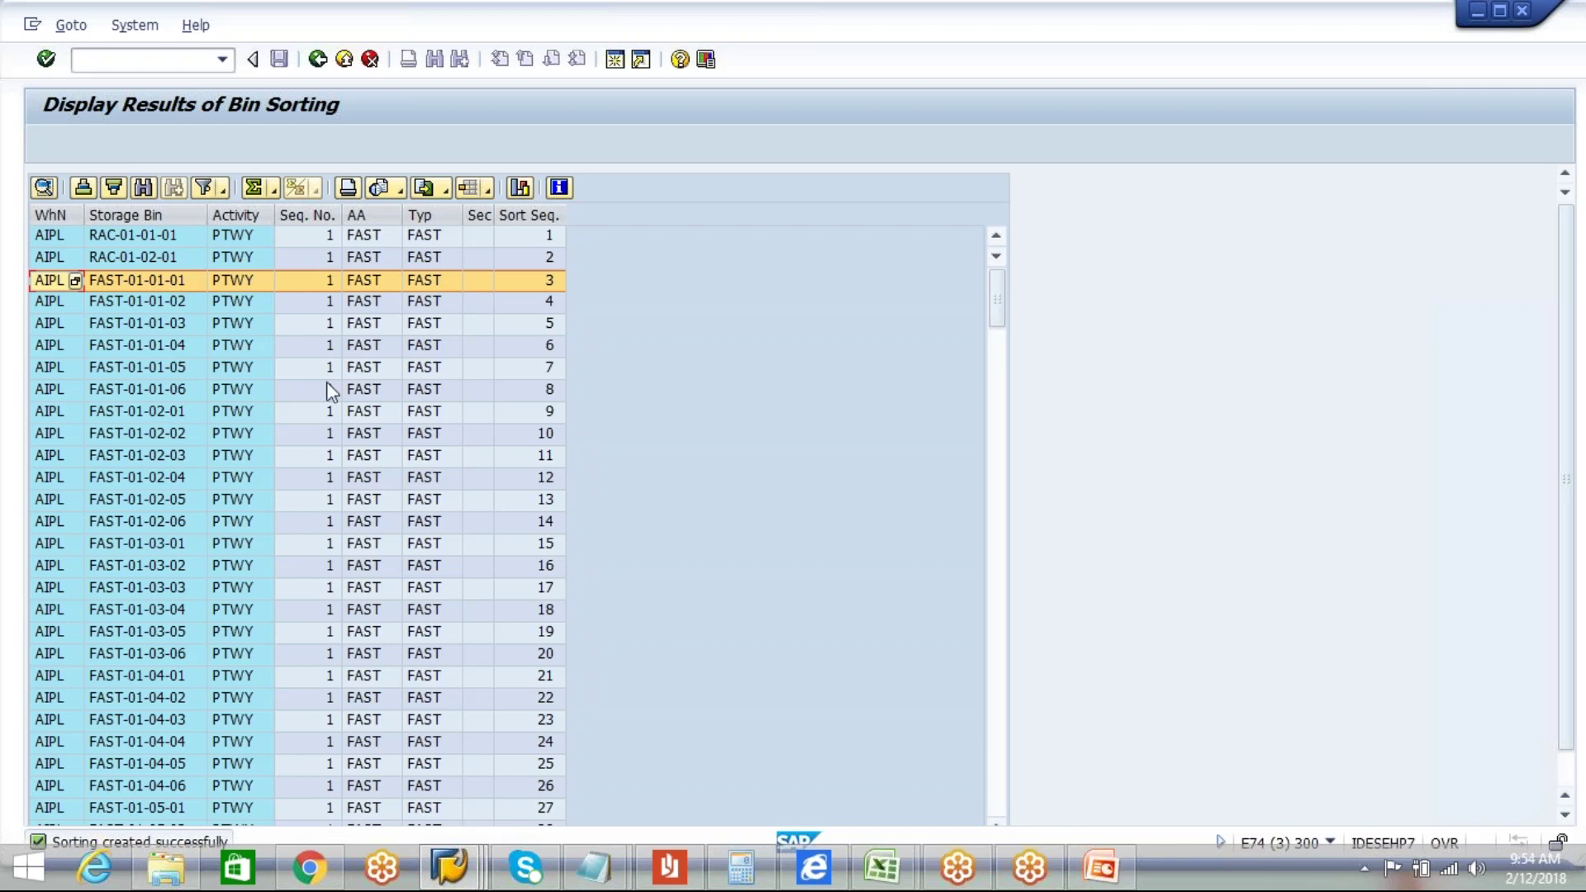
pyautogui.click(312, 869)
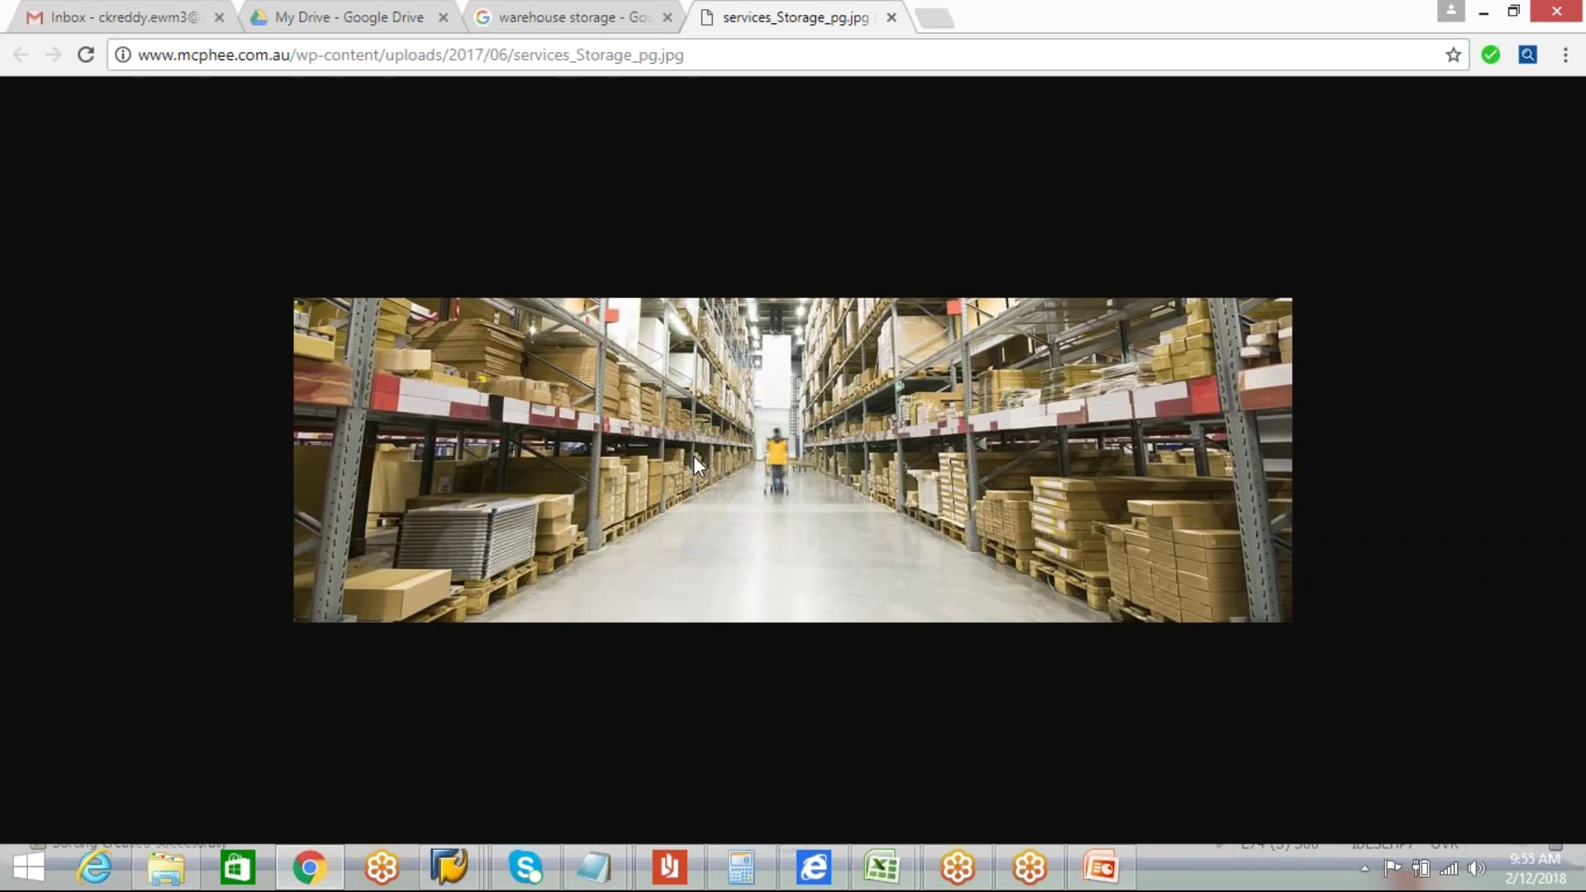
pyautogui.hotkey('alt', 'Tab')
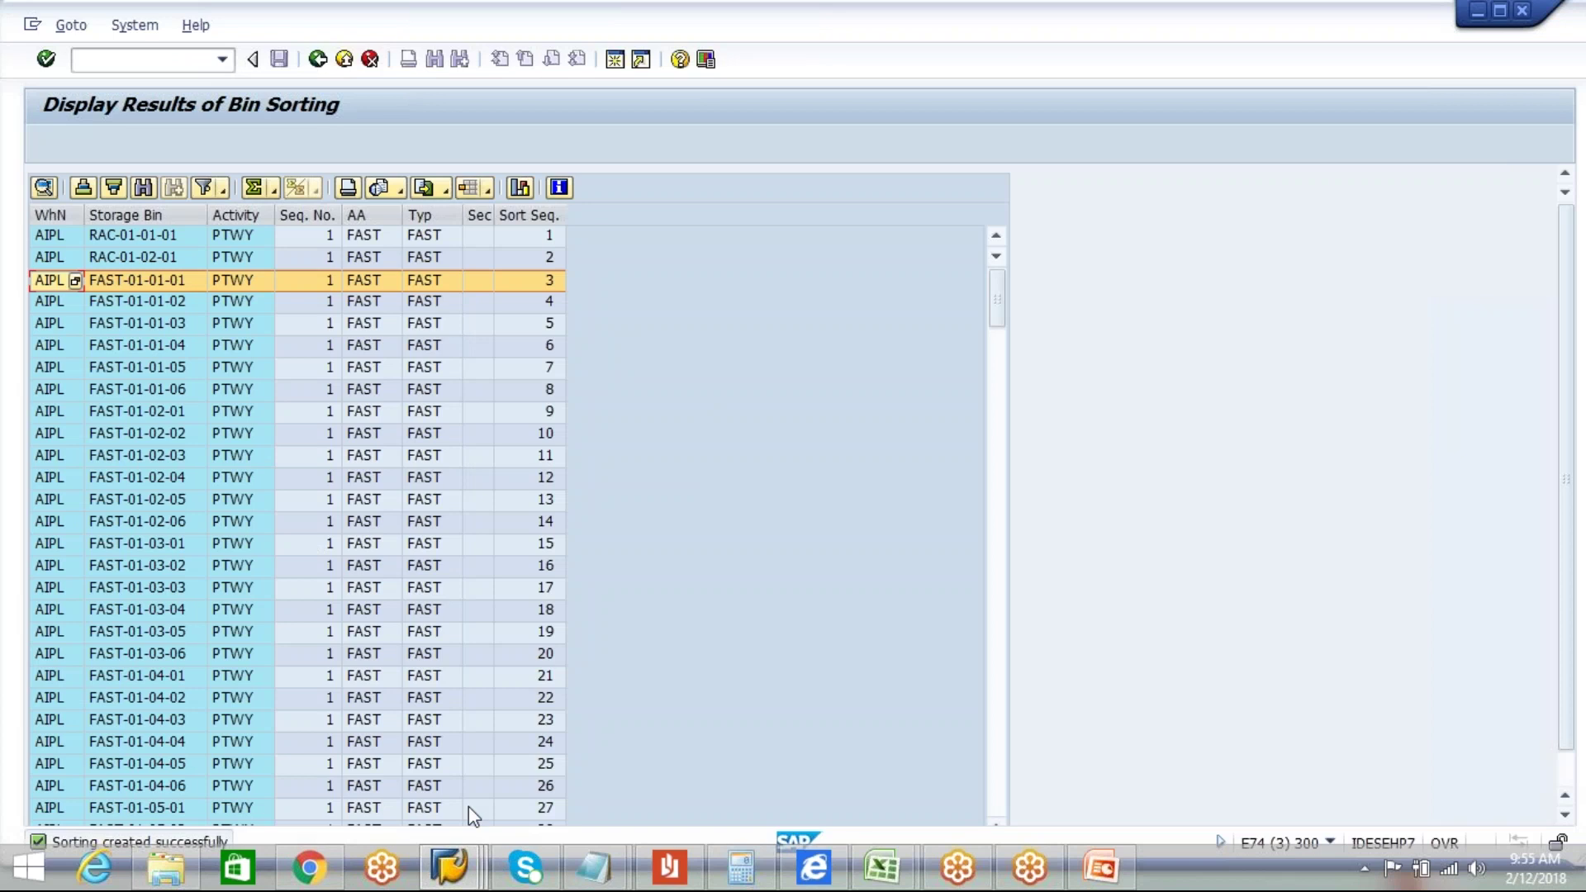
# Step: Review the Sort Sequence and Picking Mode options in the FAST putaway customizing session, and return to the earlier bin sorting results
pyautogui.click(450, 867)
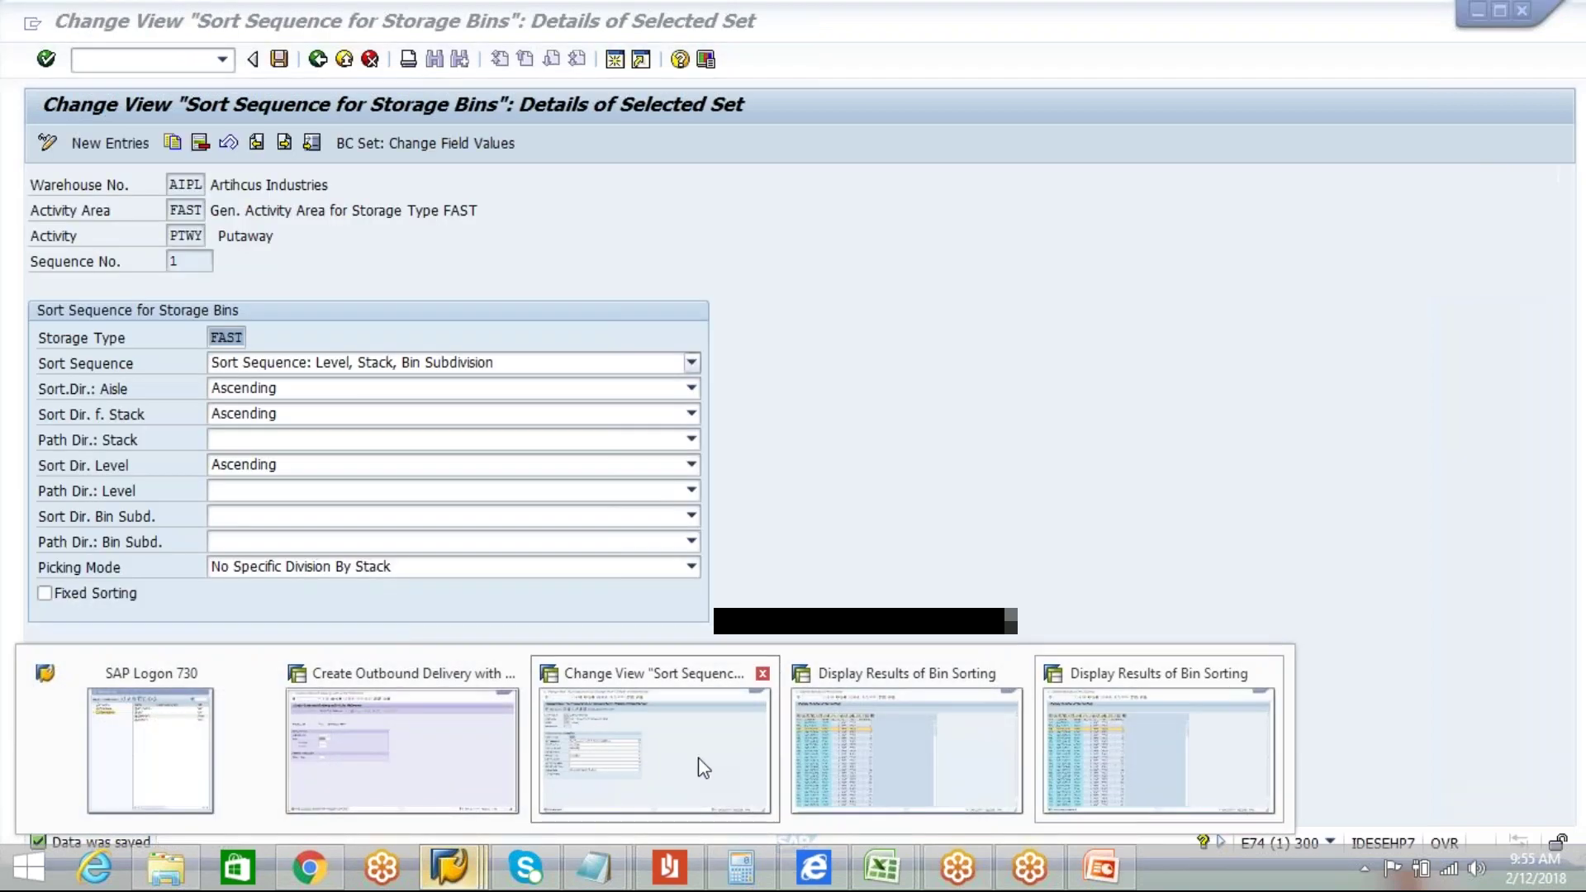
pyautogui.click(706, 760)
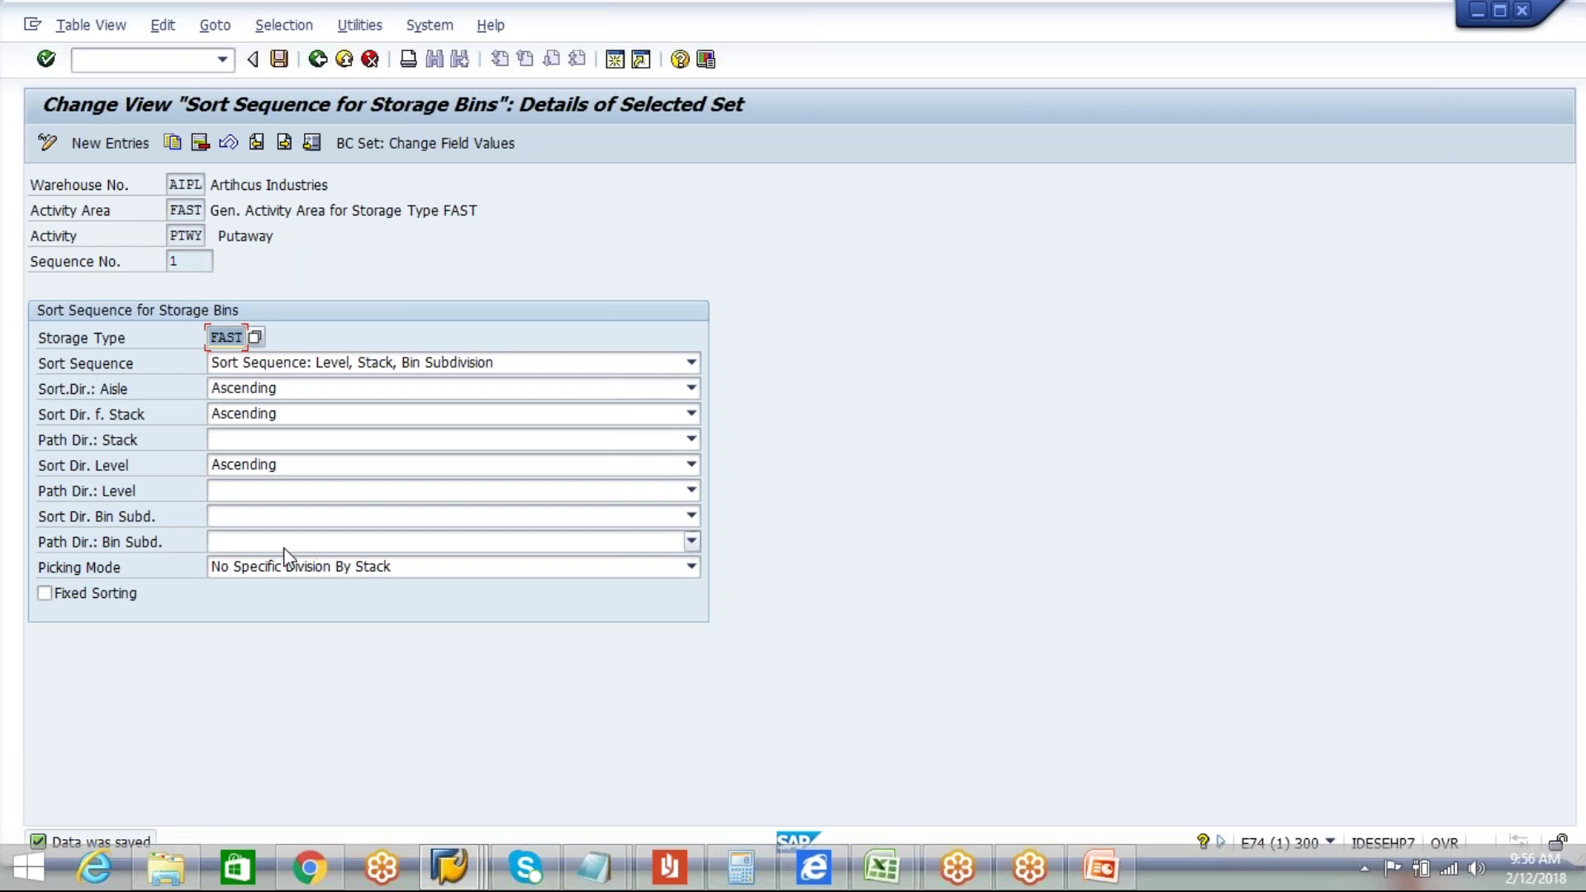
pyautogui.click(691, 365)
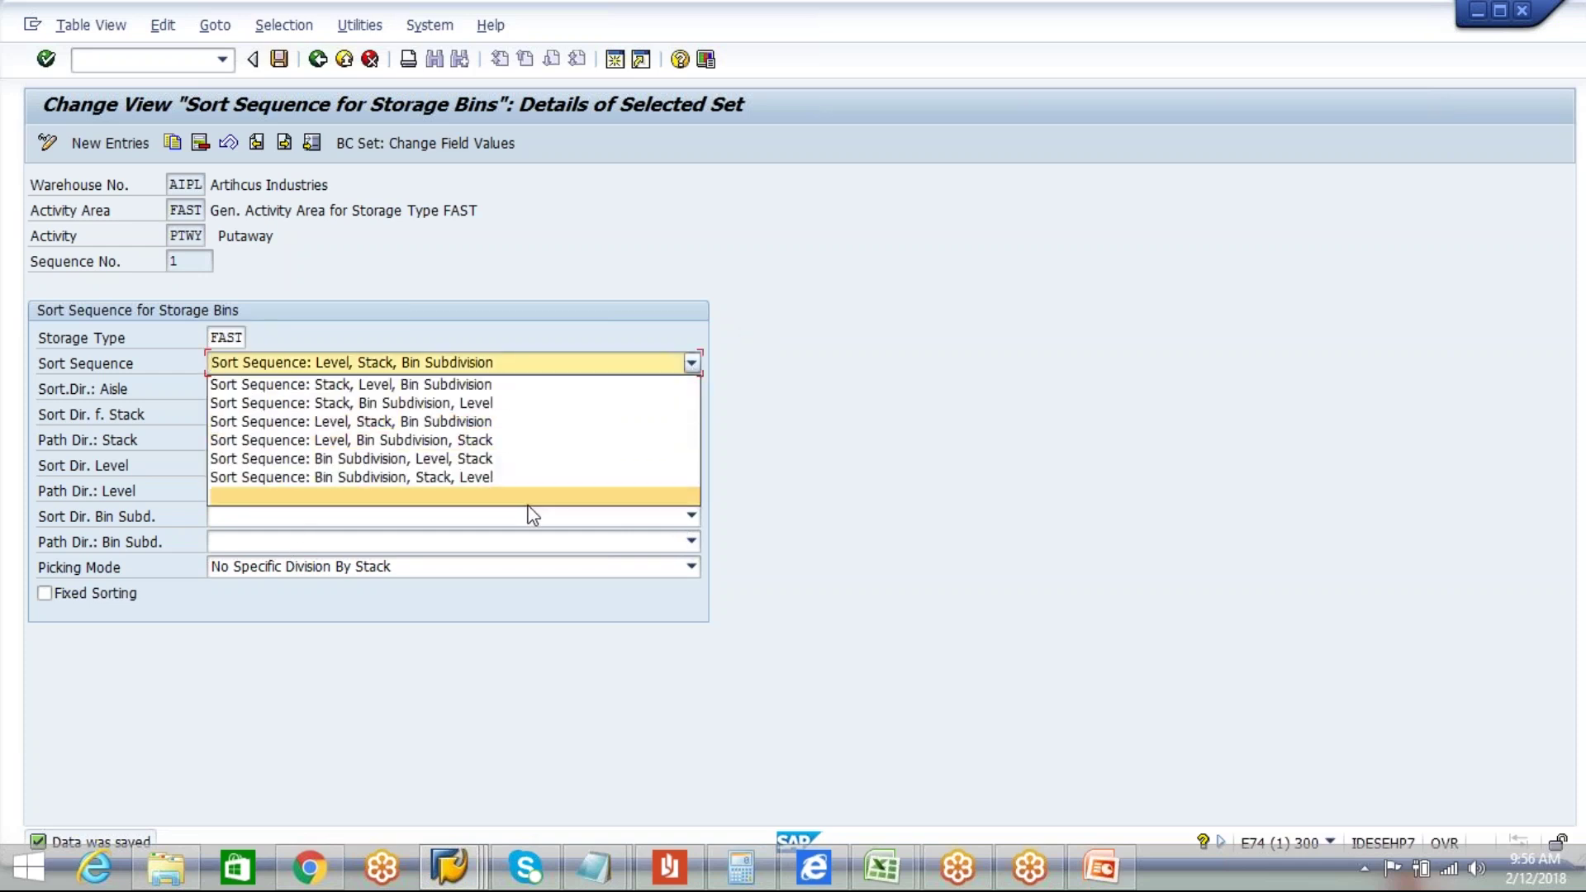
pyautogui.click(687, 576)
pyautogui.click(690, 570)
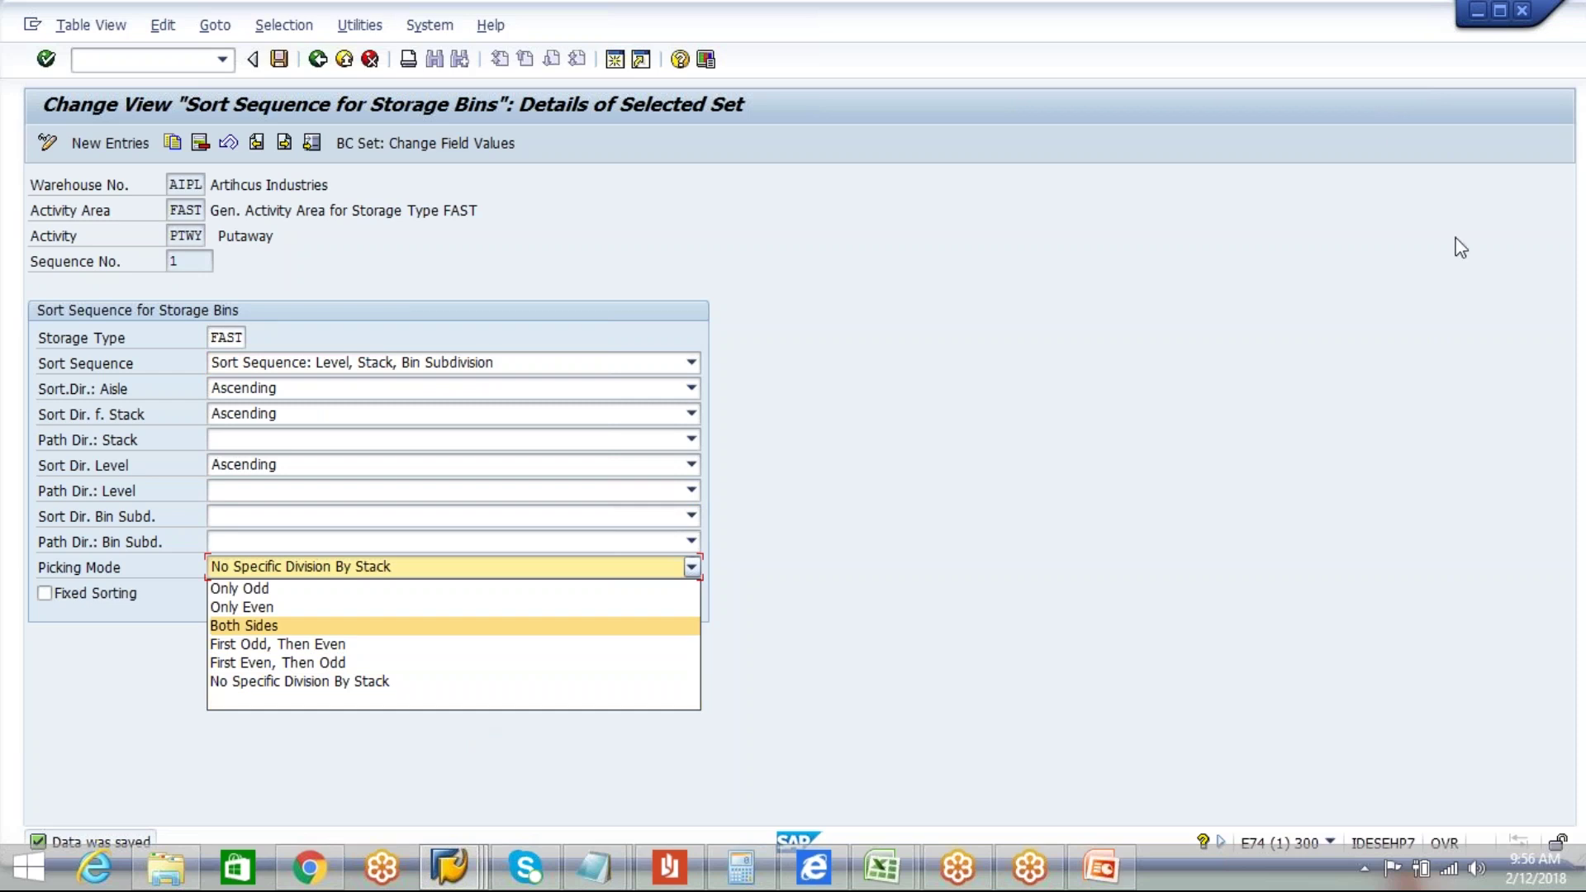
pyautogui.click(1342, 33)
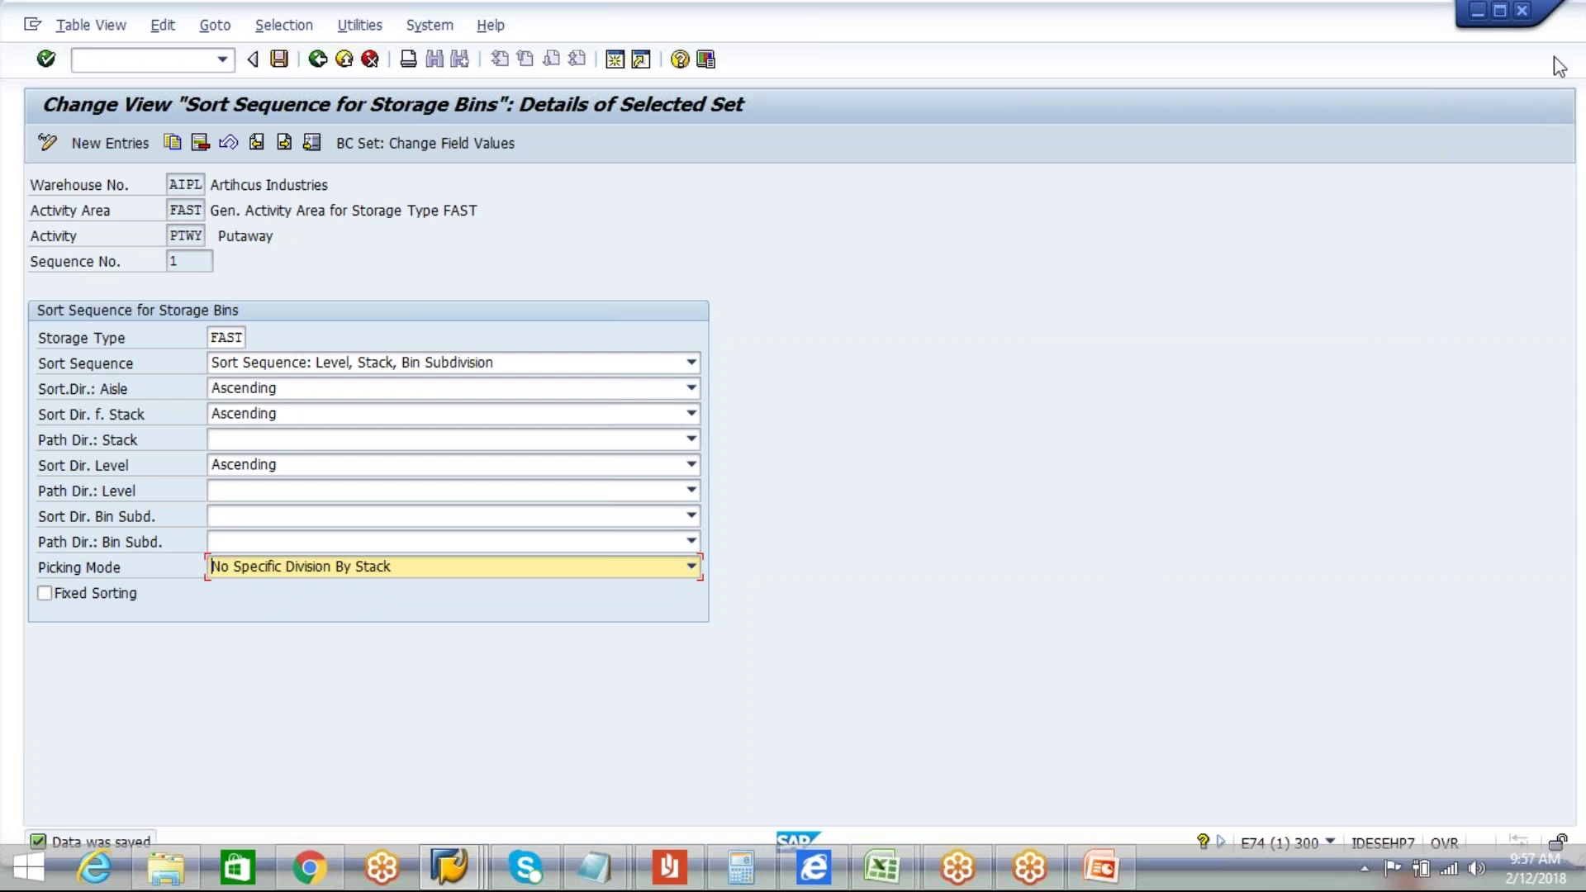
pyautogui.click(1329, 277)
pyautogui.click(467, 880)
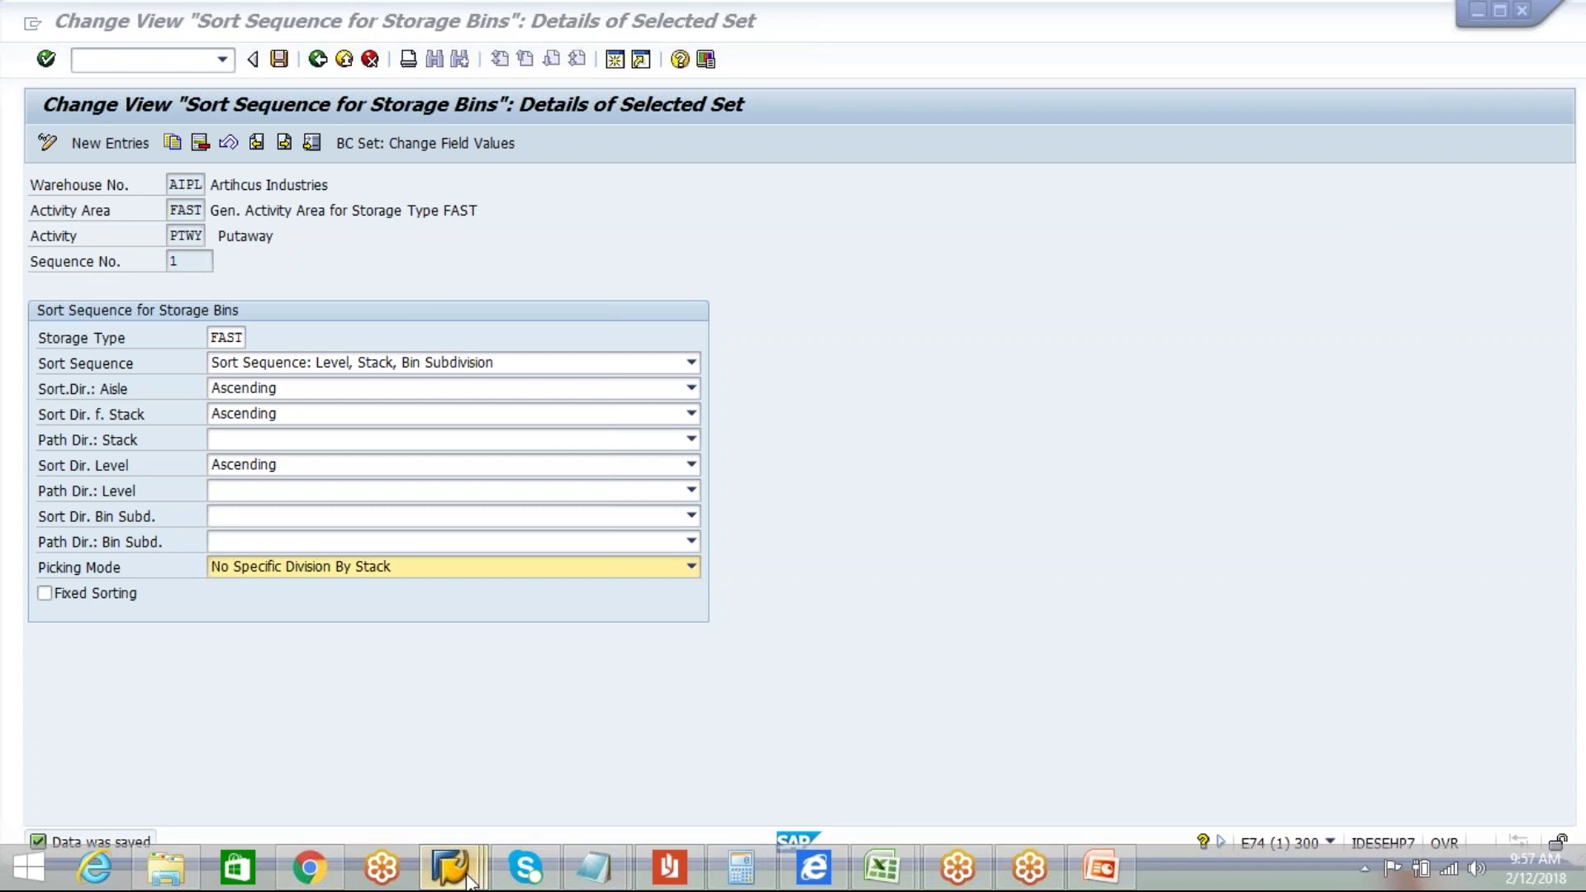
pyautogui.click(884, 790)
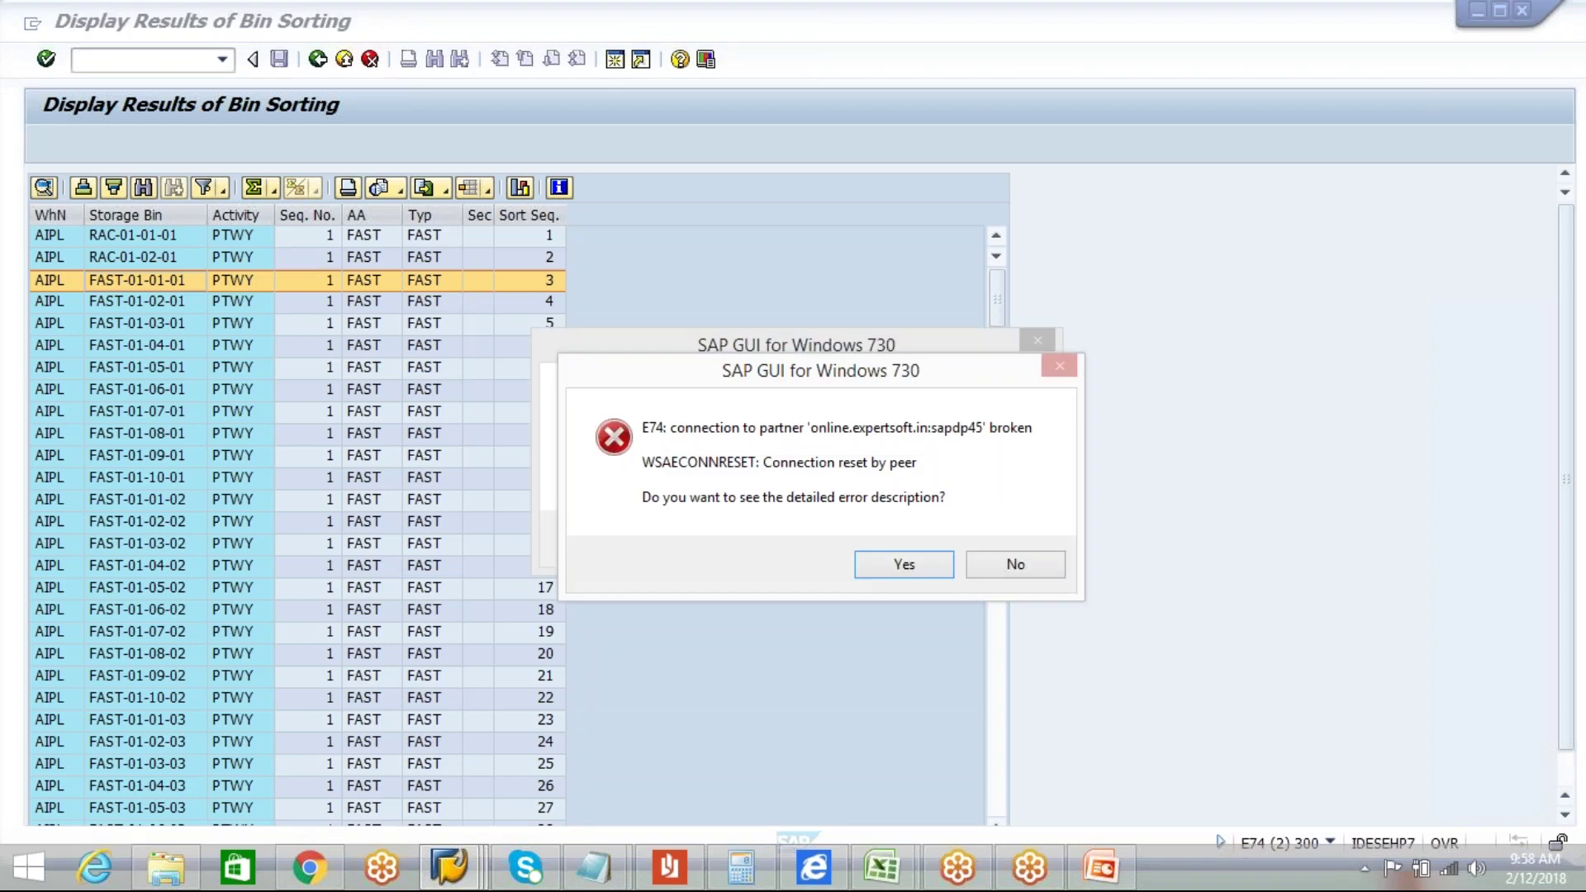
# Step: Dismiss the SAP connection error dialogs without viewing the details, and check the computer's available network connections
pyautogui.click(1007, 571)
pyautogui.click(994, 537)
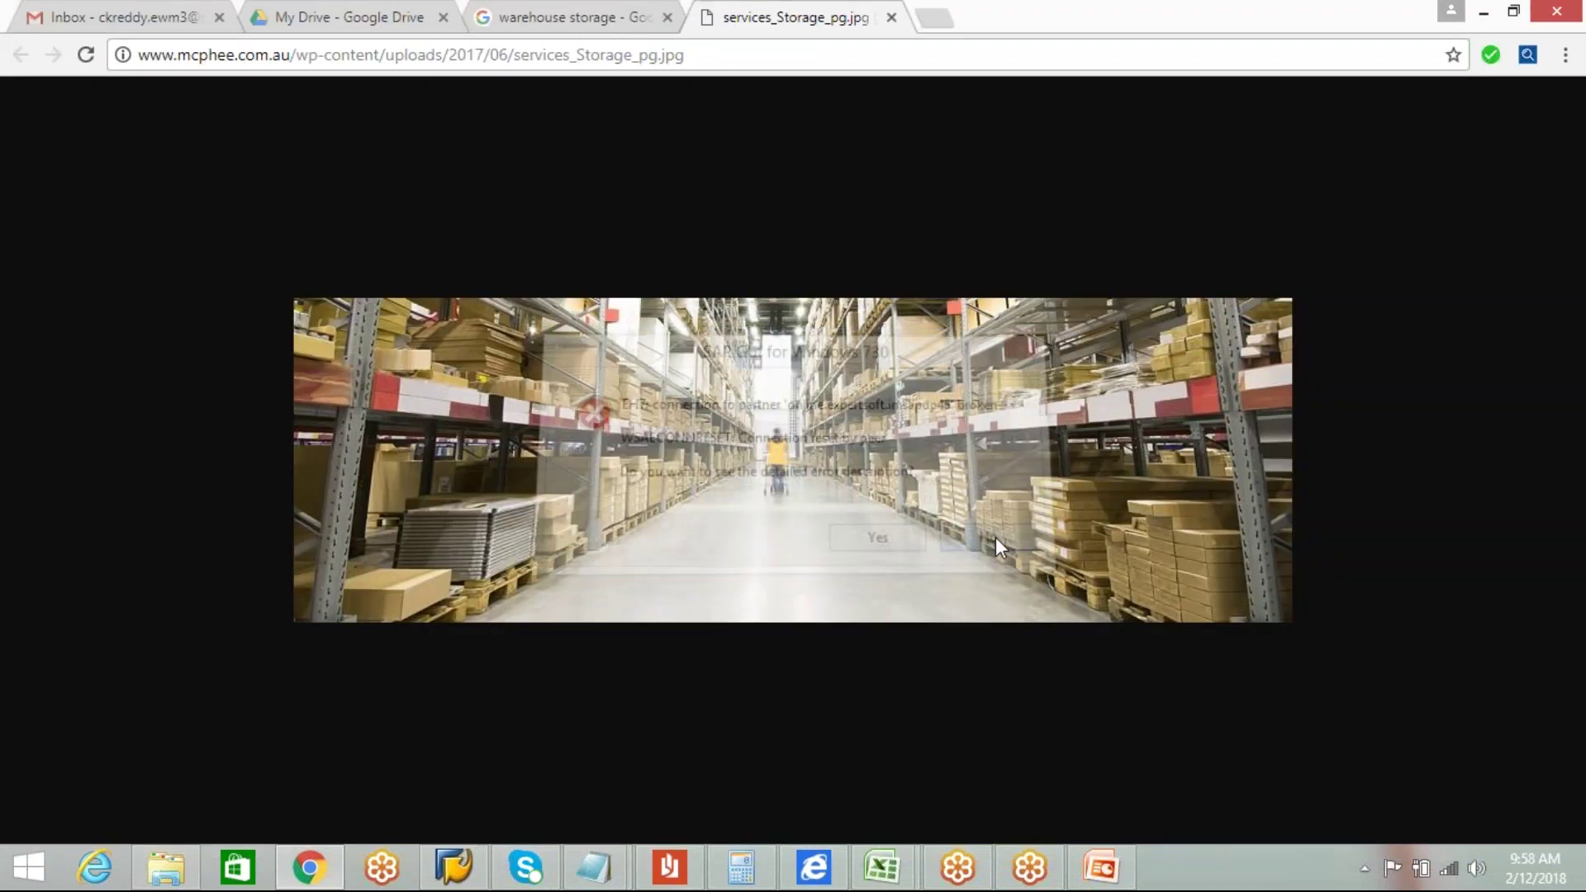
pyautogui.click(1449, 869)
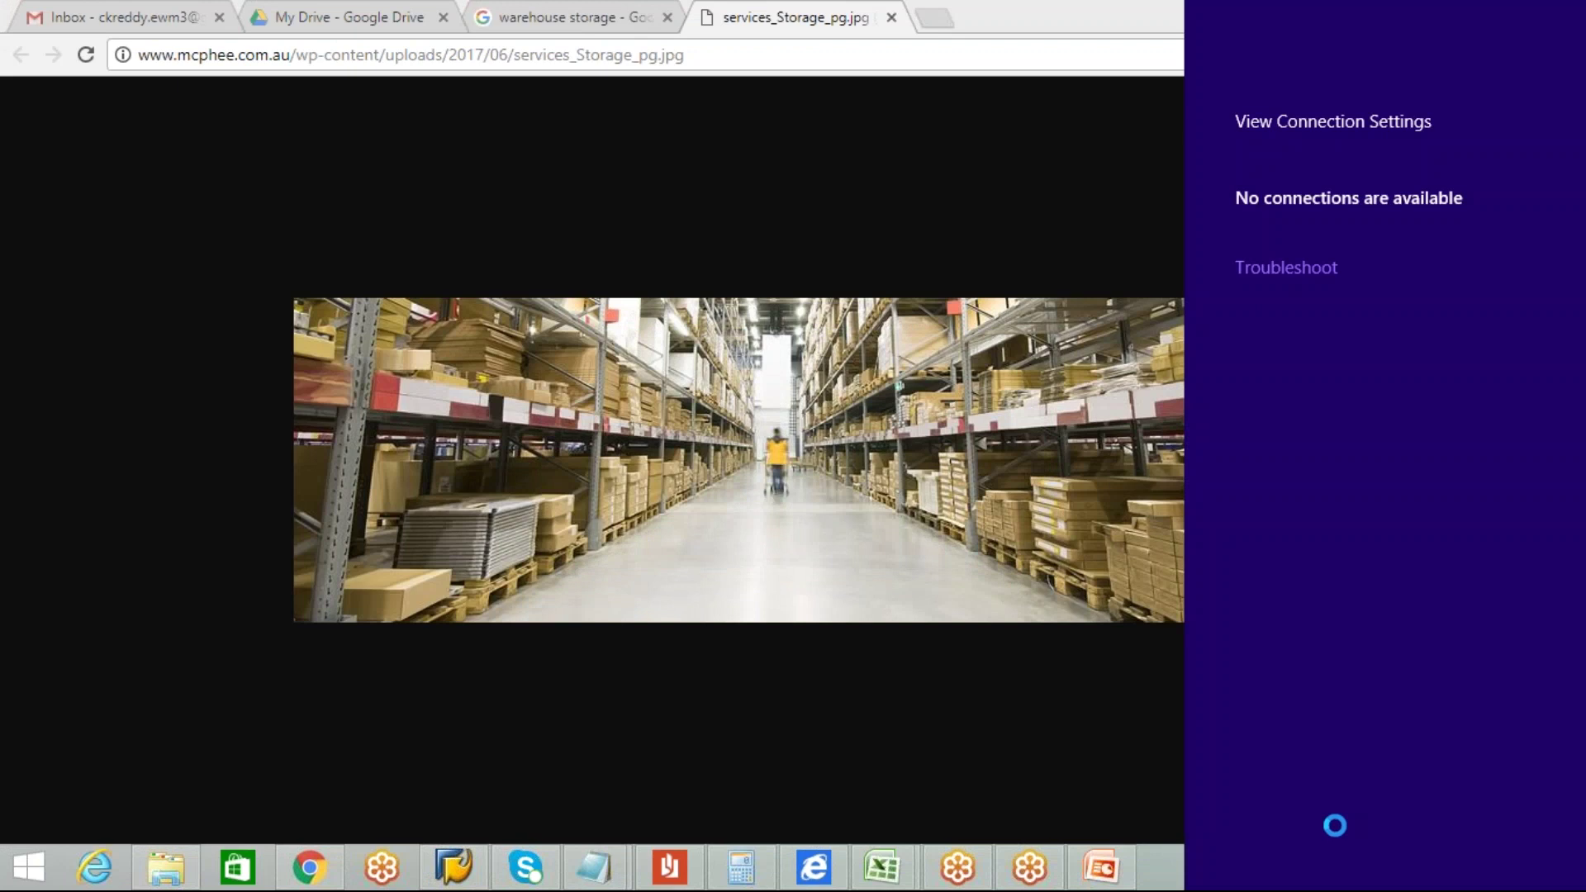
pyautogui.click(1007, 715)
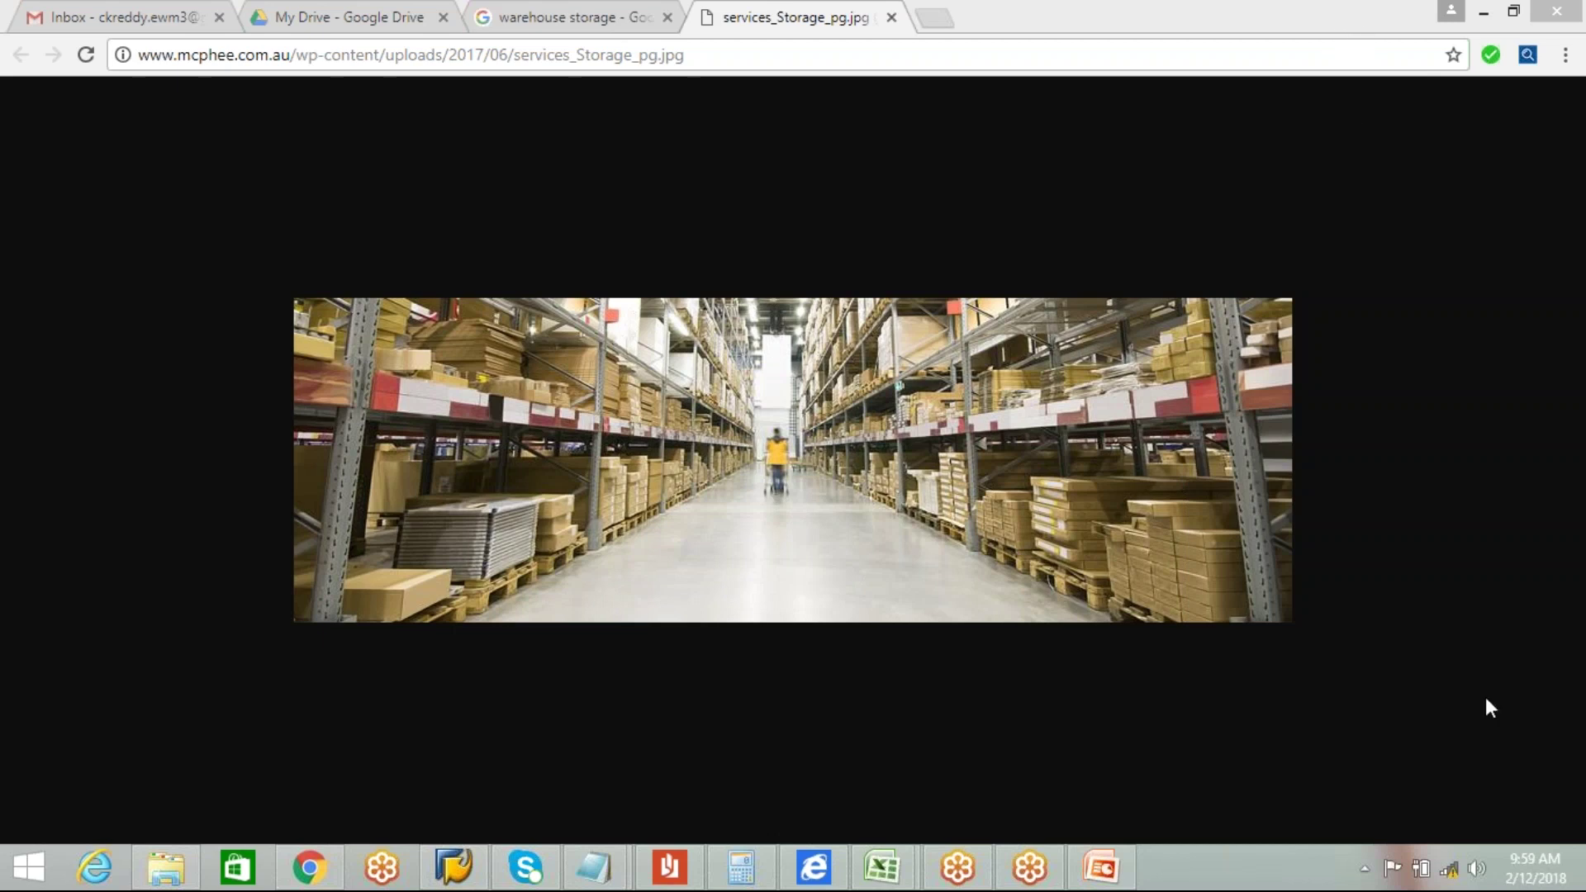
pyautogui.moveTo(1453, 878)
# Step: Open the EWM-EXT connection from SAP Logon and set the client to 300
pyautogui.click(450, 876)
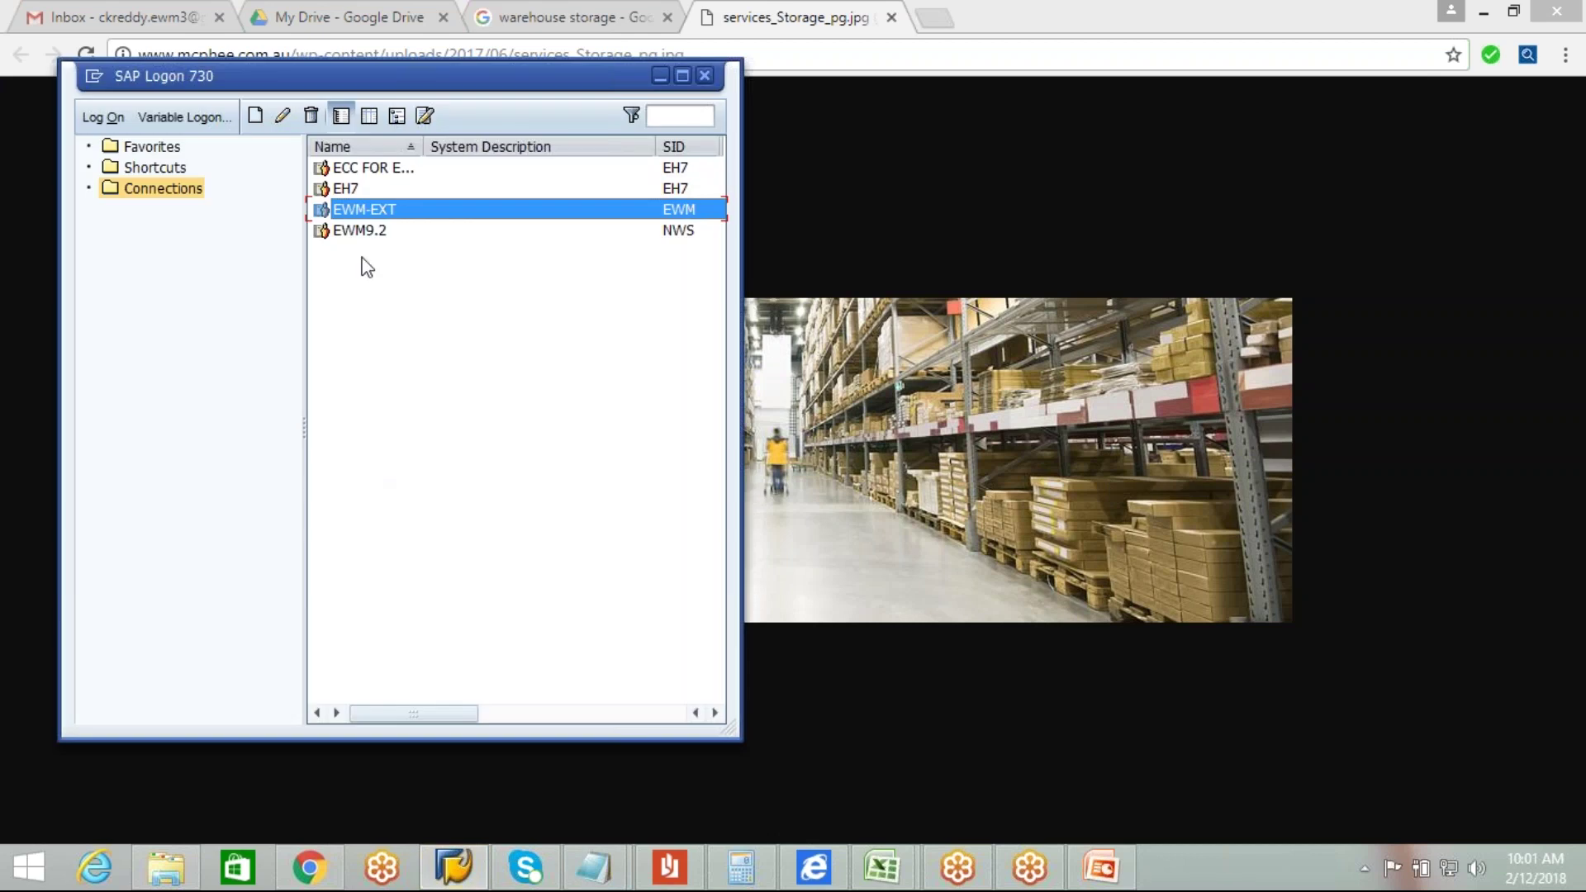
pyautogui.doubleClick(387, 213)
pyautogui.click(204, 183)
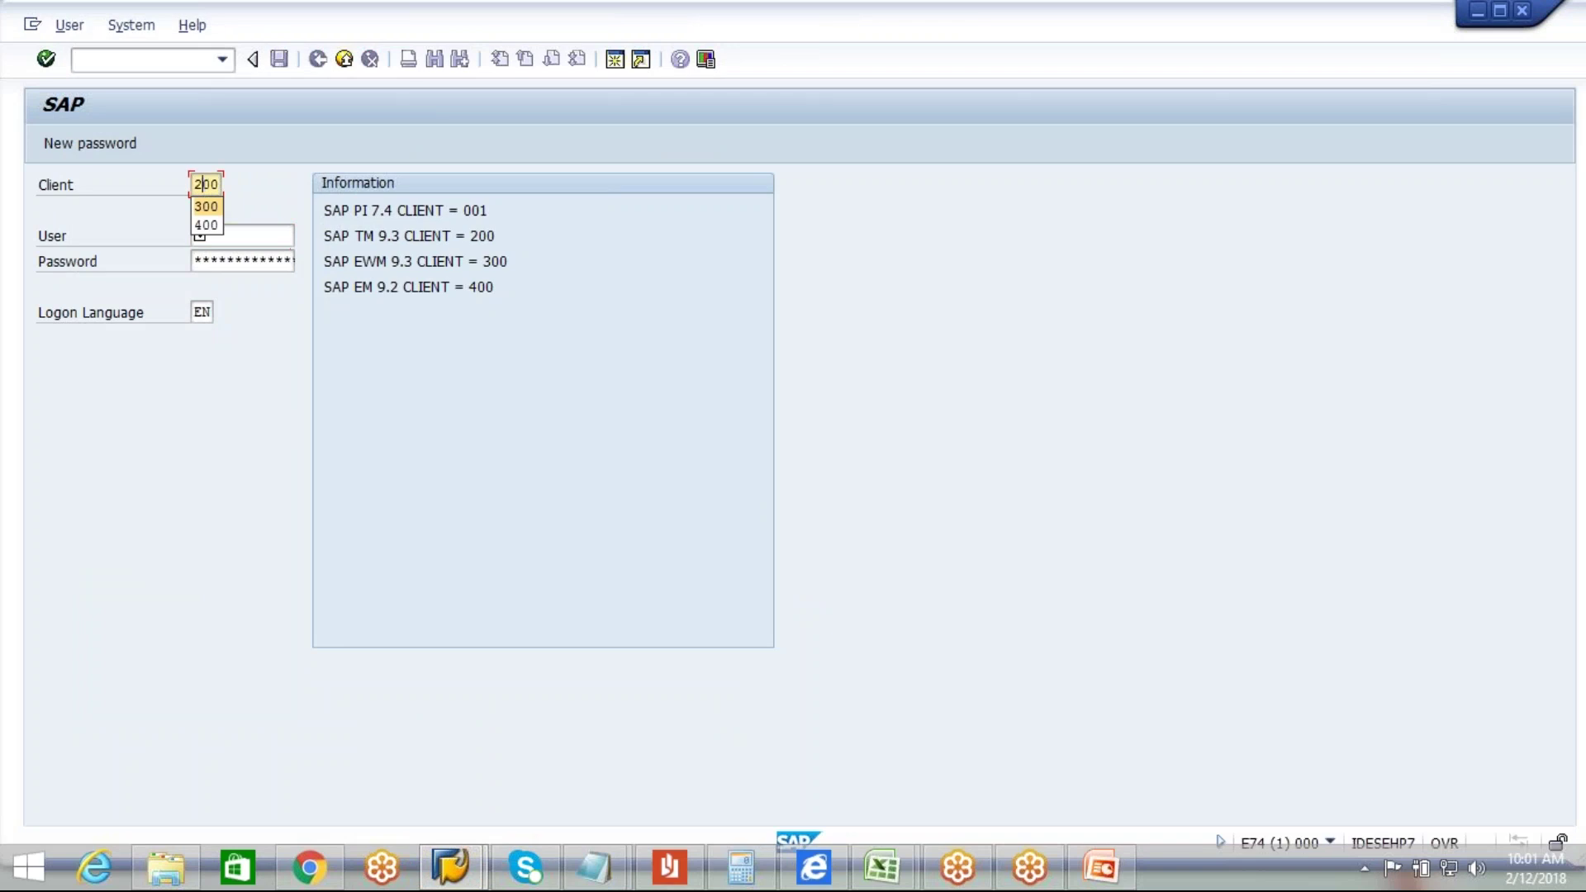
pyautogui.click(206, 205)
# Step: Log on with the user name and account password, continuing with this logon and ending any other logons in the system
pyautogui.click(224, 233)
pyautogui.write('c')
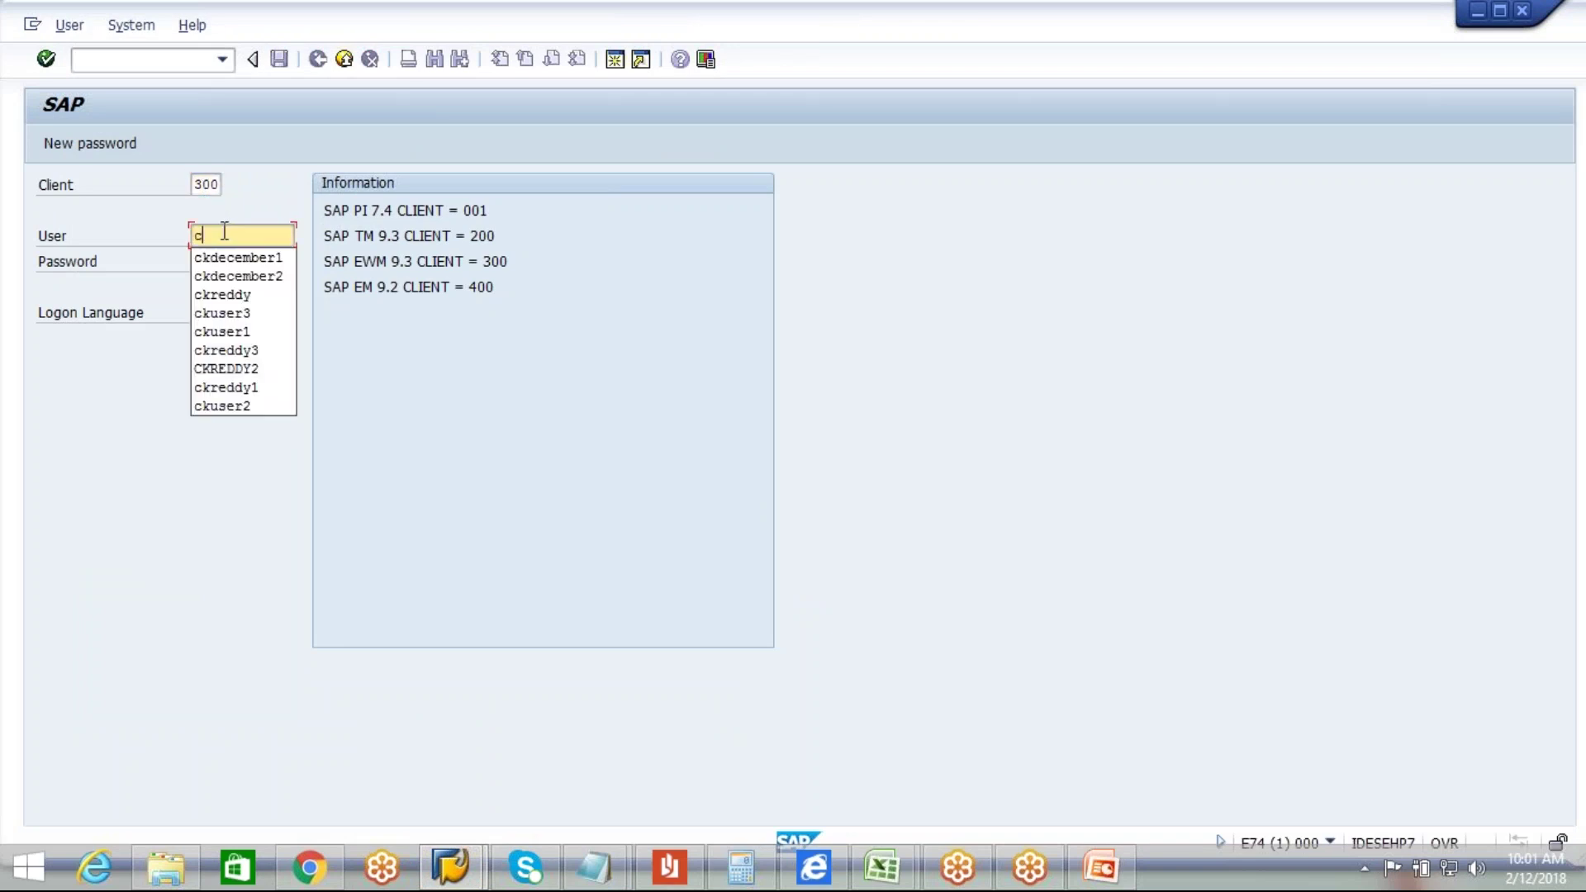
pyautogui.press('Down')
pyautogui.press('Return')
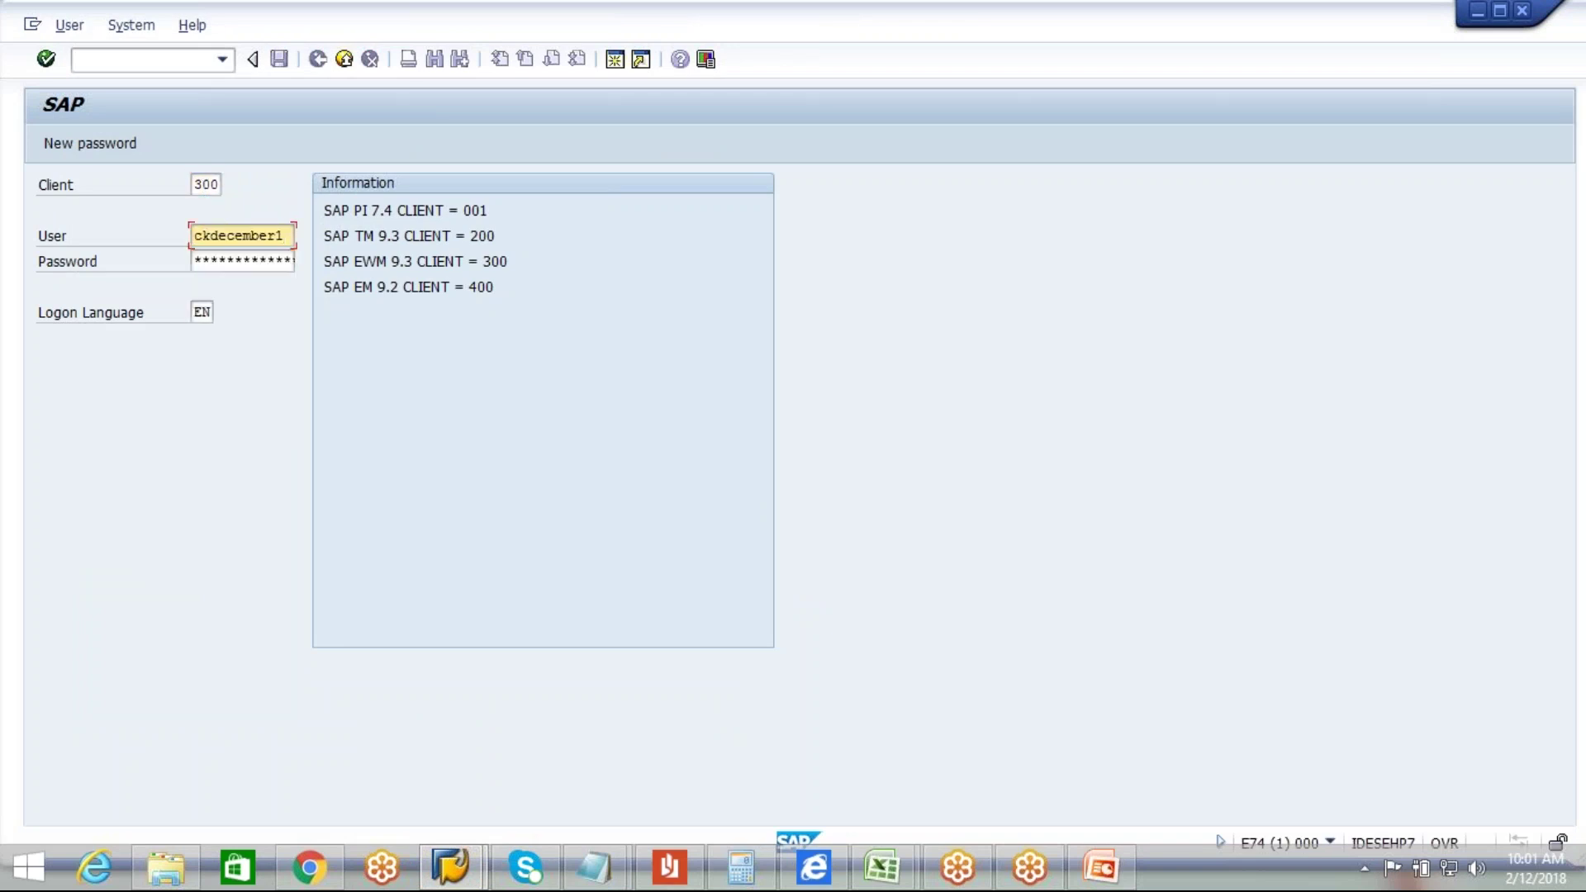
pyautogui.click(257, 266)
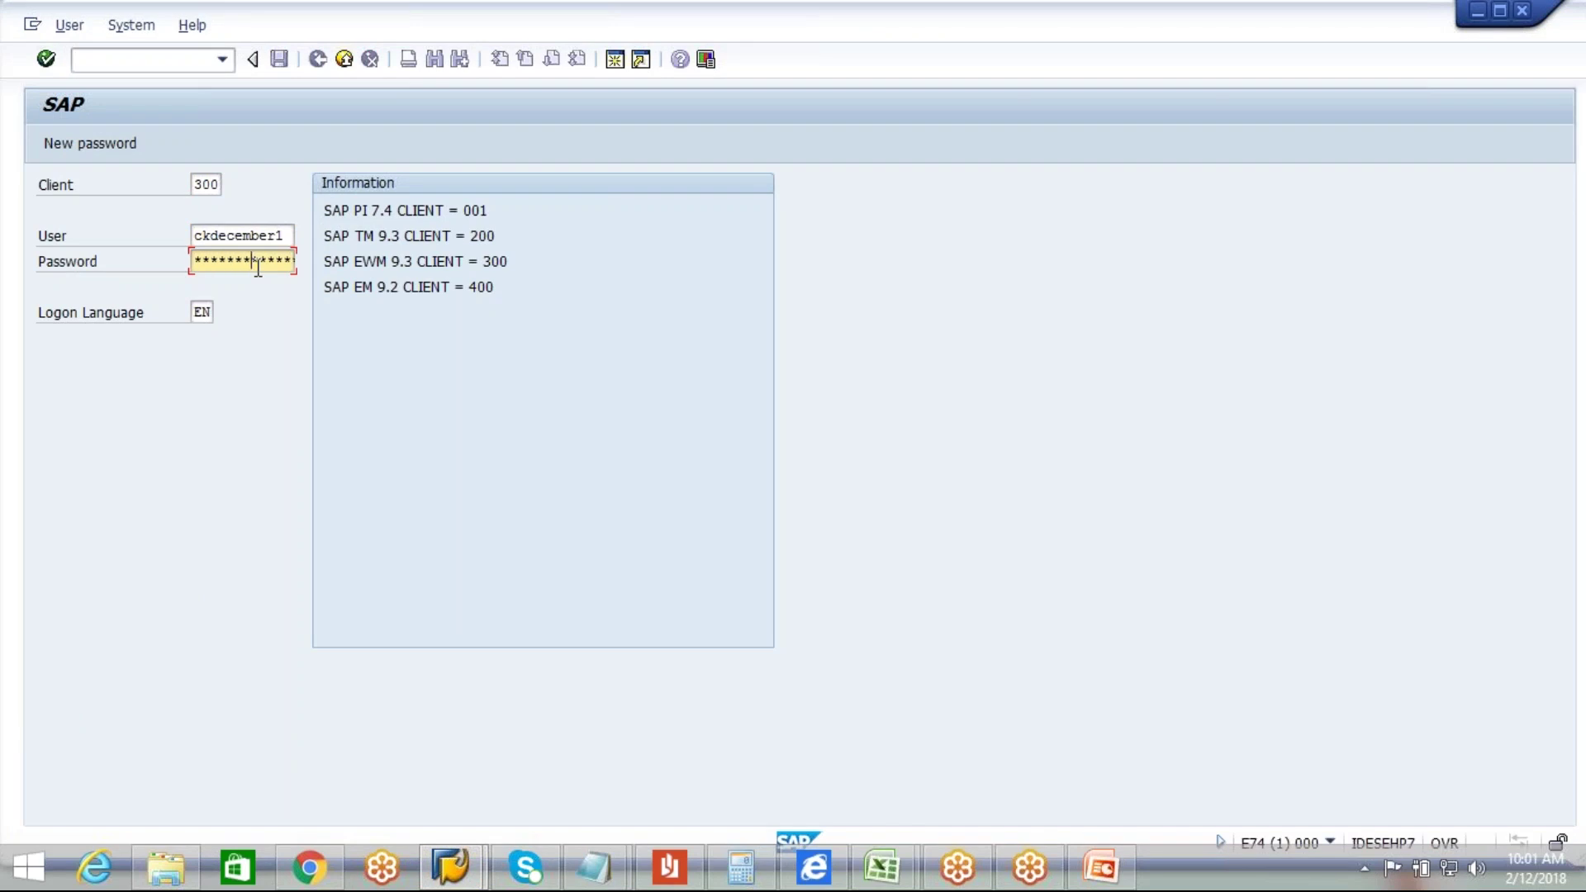
pyautogui.press('Return')
pyautogui.click(331, 653)
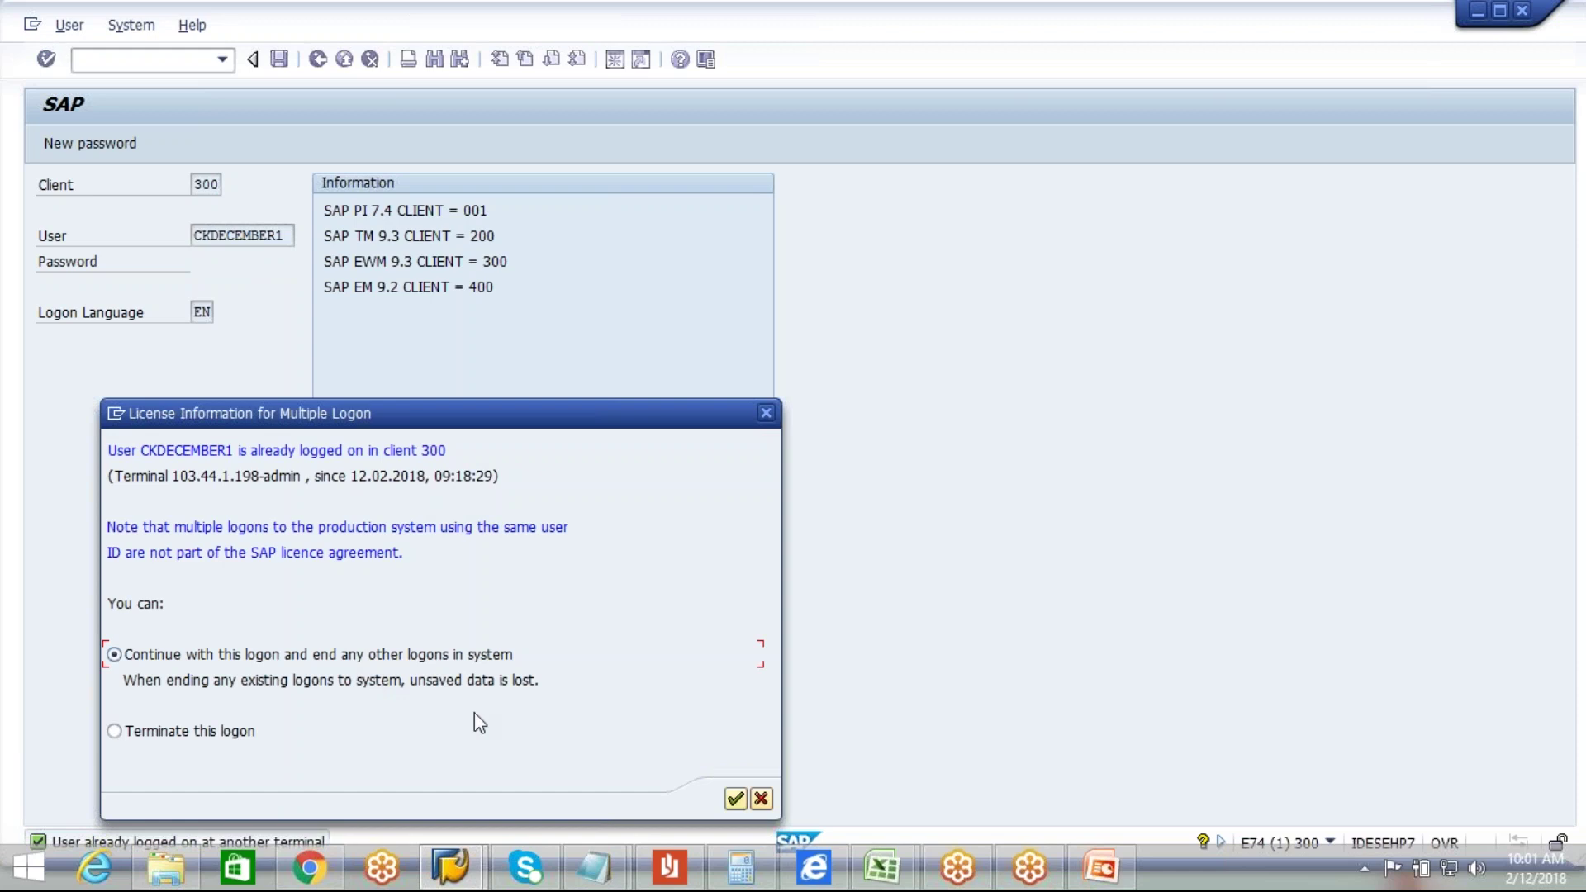
pyautogui.click(735, 798)
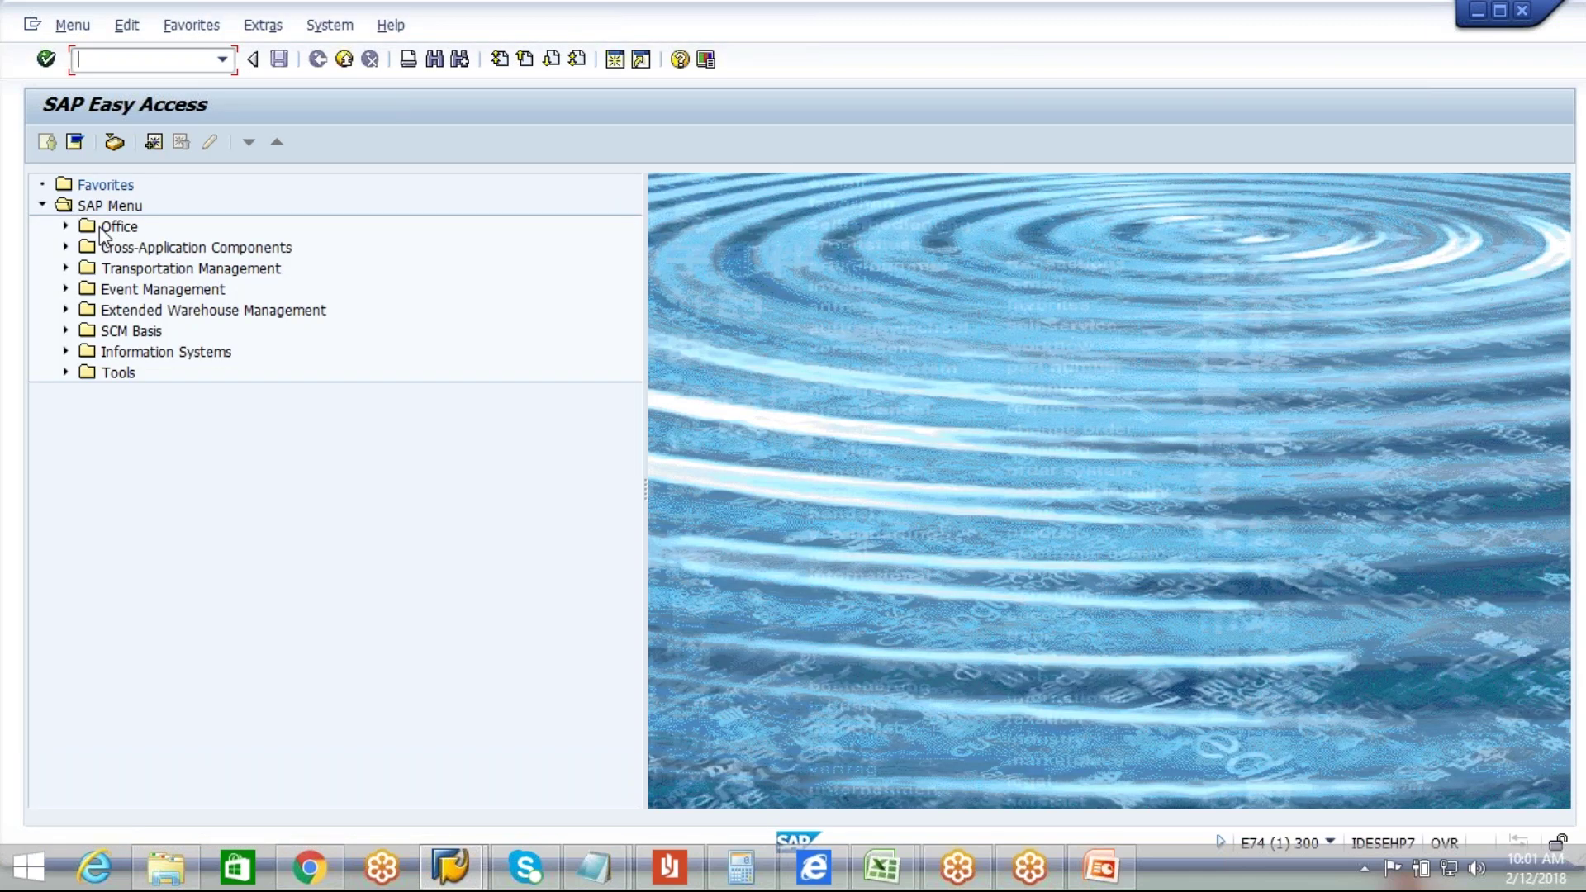
# Step: Start SPRO, display the SAP Reference IMG and expand SCM Extended Warehouse Management, Extended Warehouse Management, Master Data
pyautogui.write('spro')
pyautogui.press('Return')
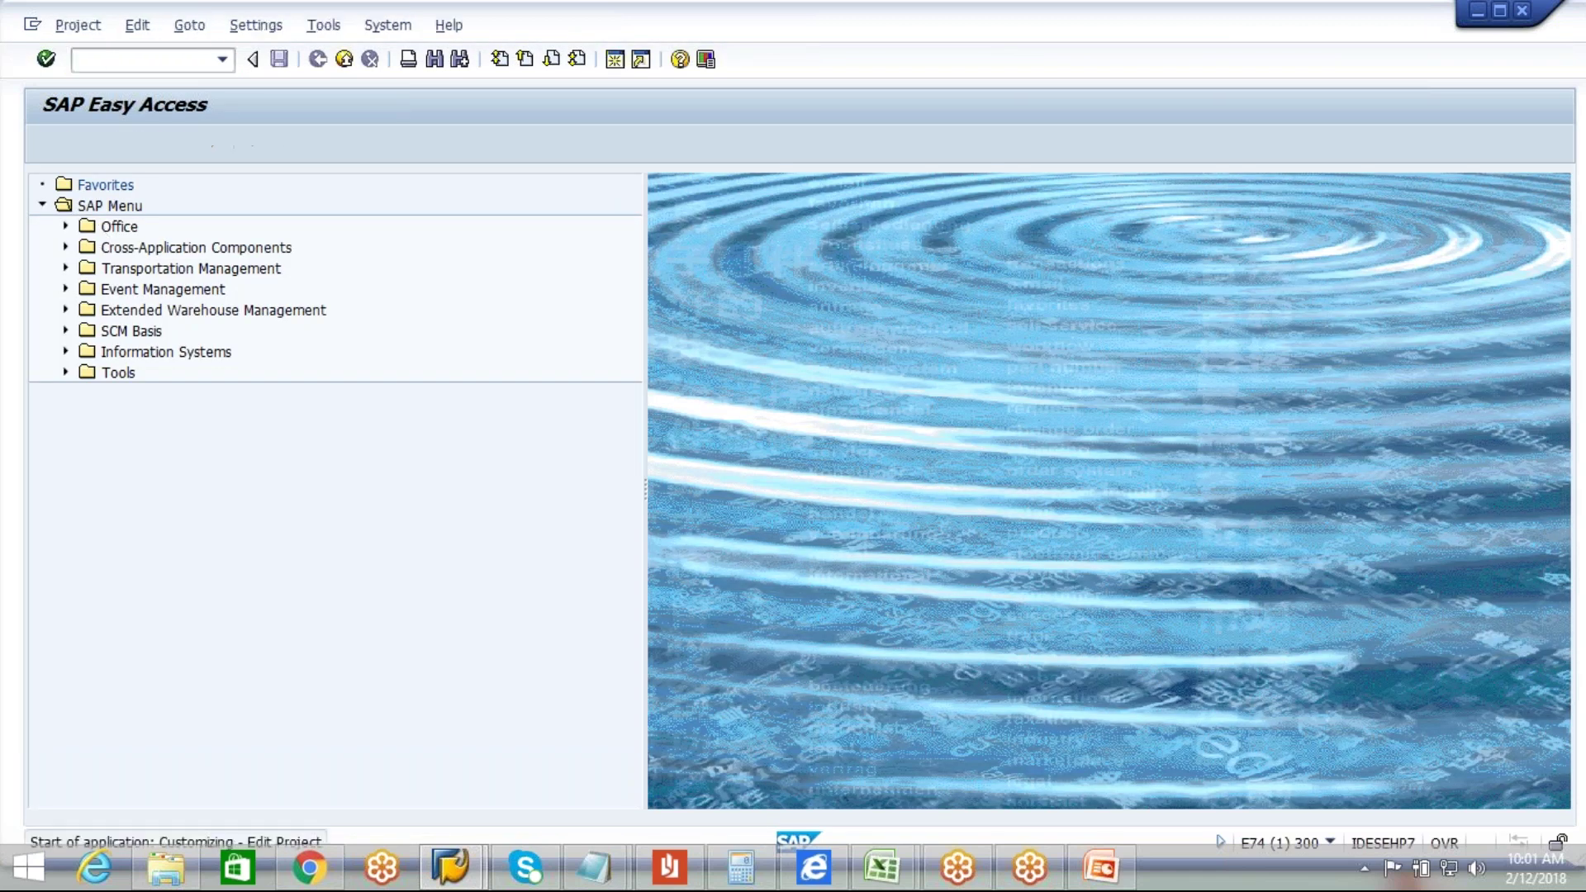
pyautogui.click(115, 143)
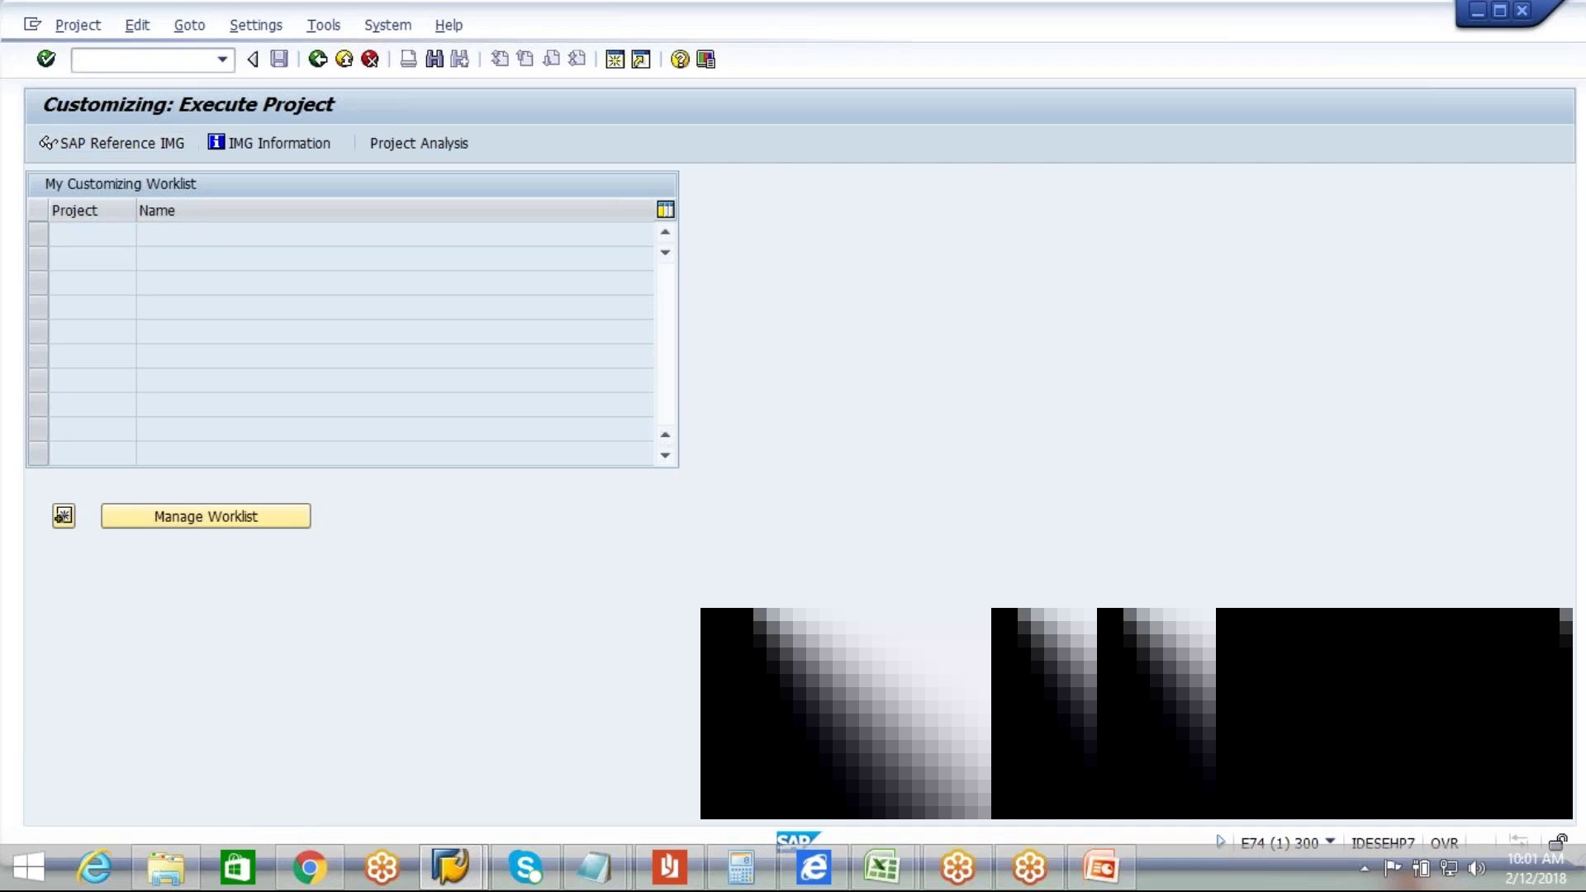
pyautogui.click(63, 330)
pyautogui.click(87, 351)
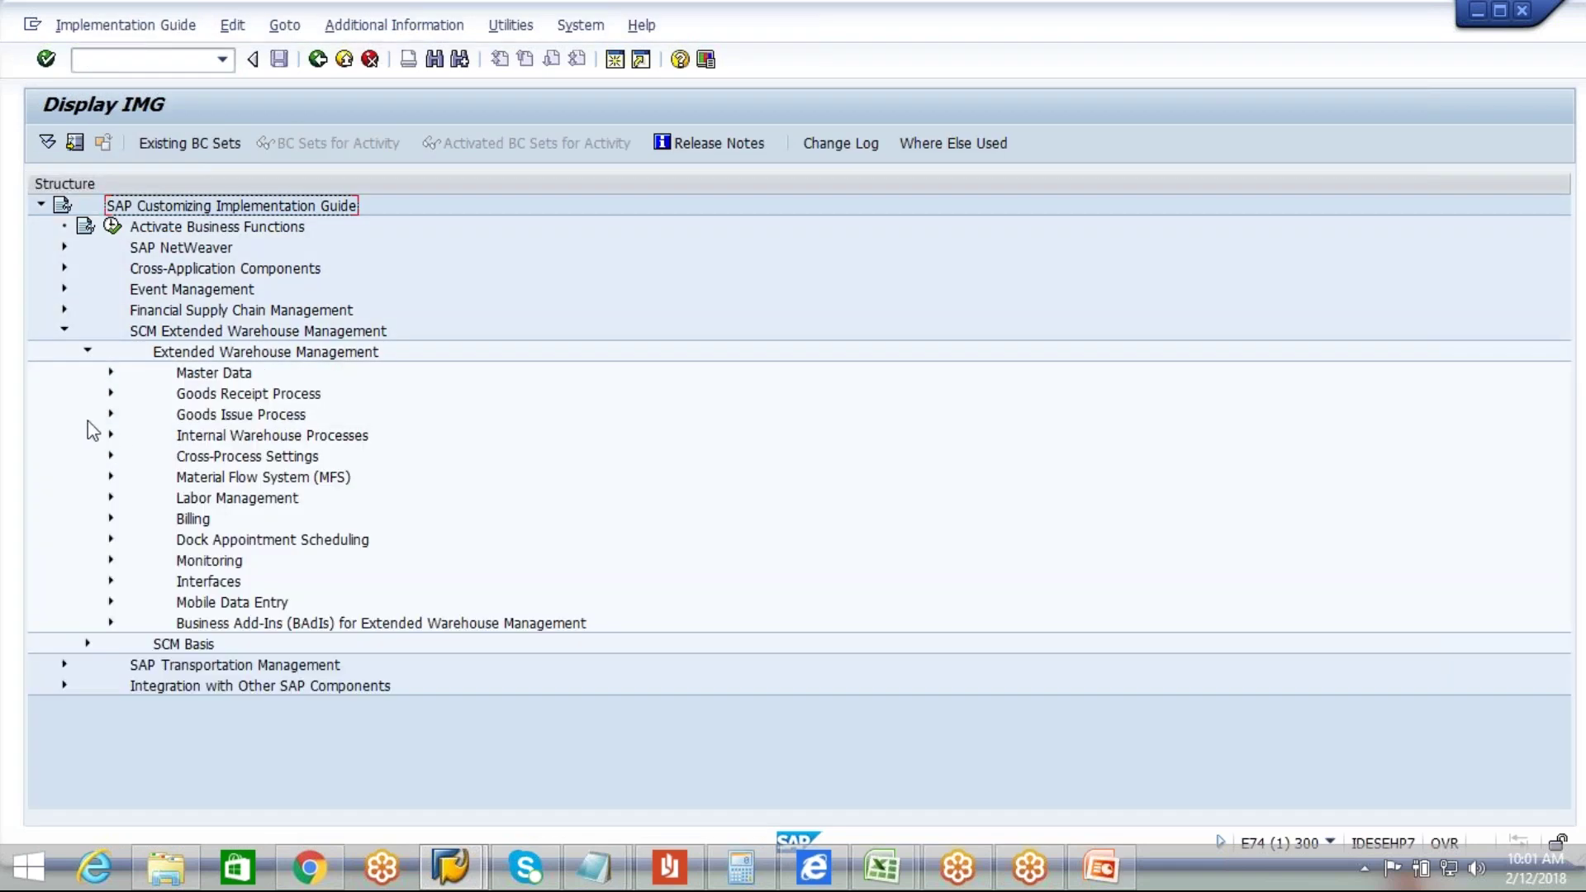
pyautogui.click(110, 372)
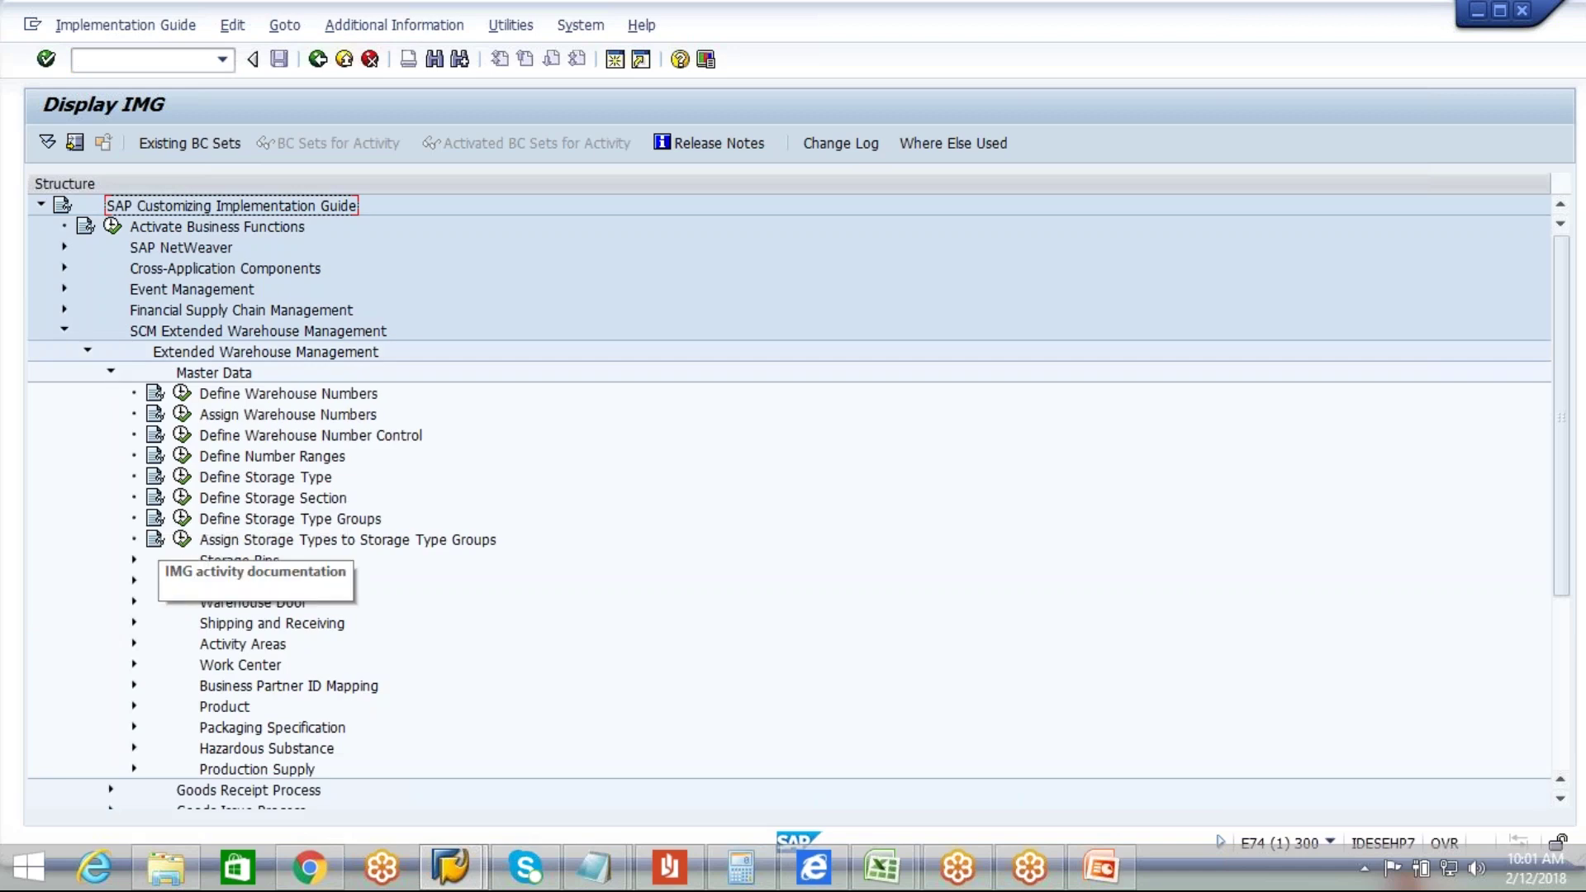
pyautogui.click(134, 561)
pyautogui.click(134, 561)
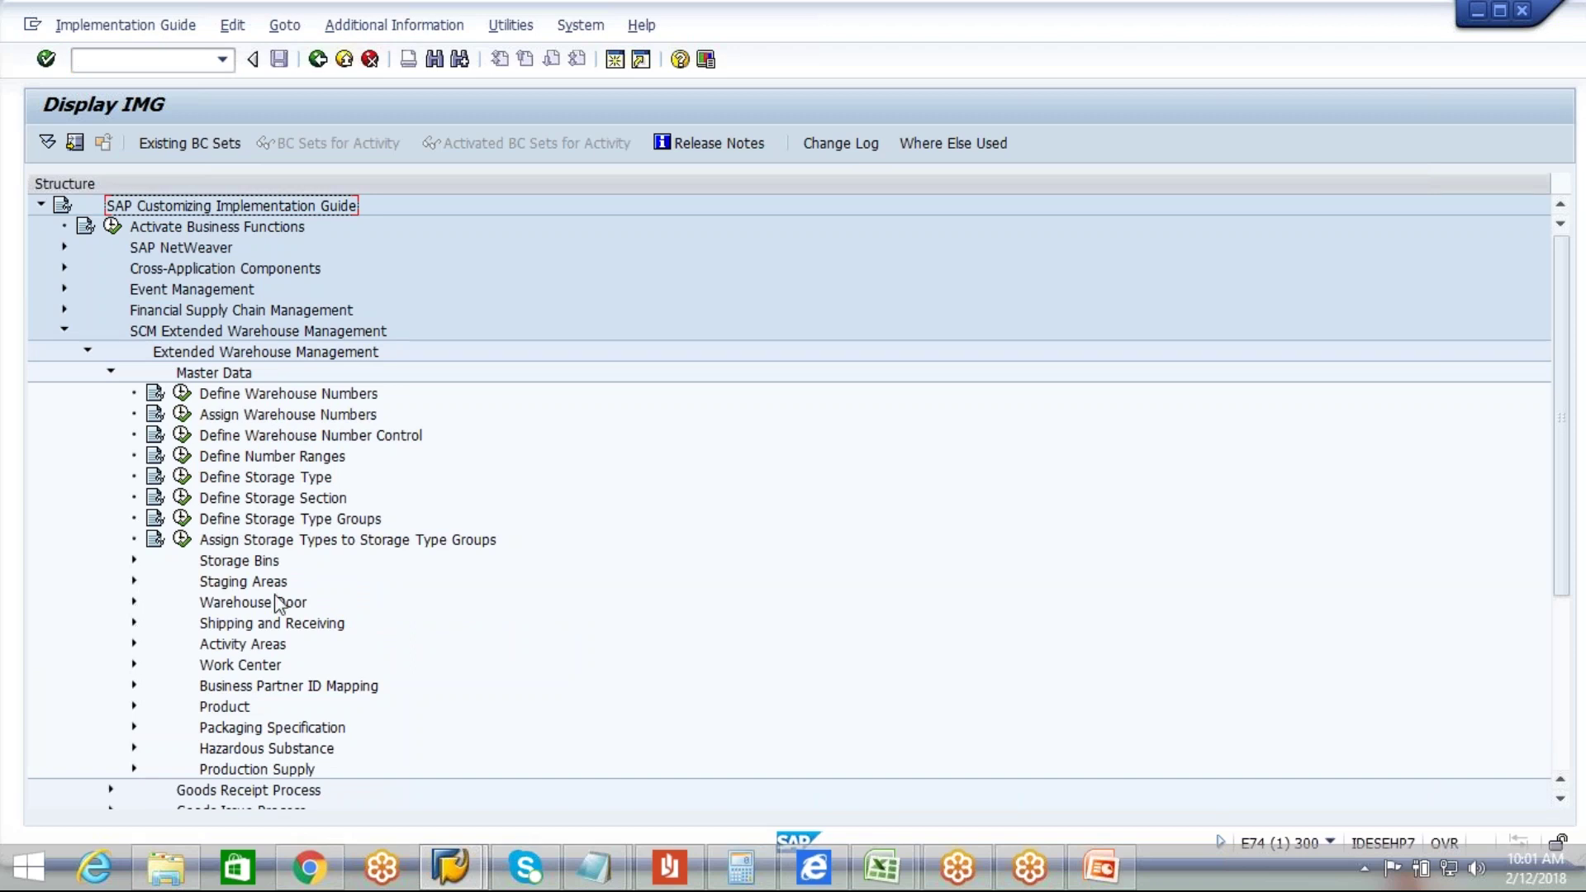
# Step: View the warehouse aisle photo in Chrome again and return to the Display IMG session in SAP
pyautogui.moveTo(483, 882)
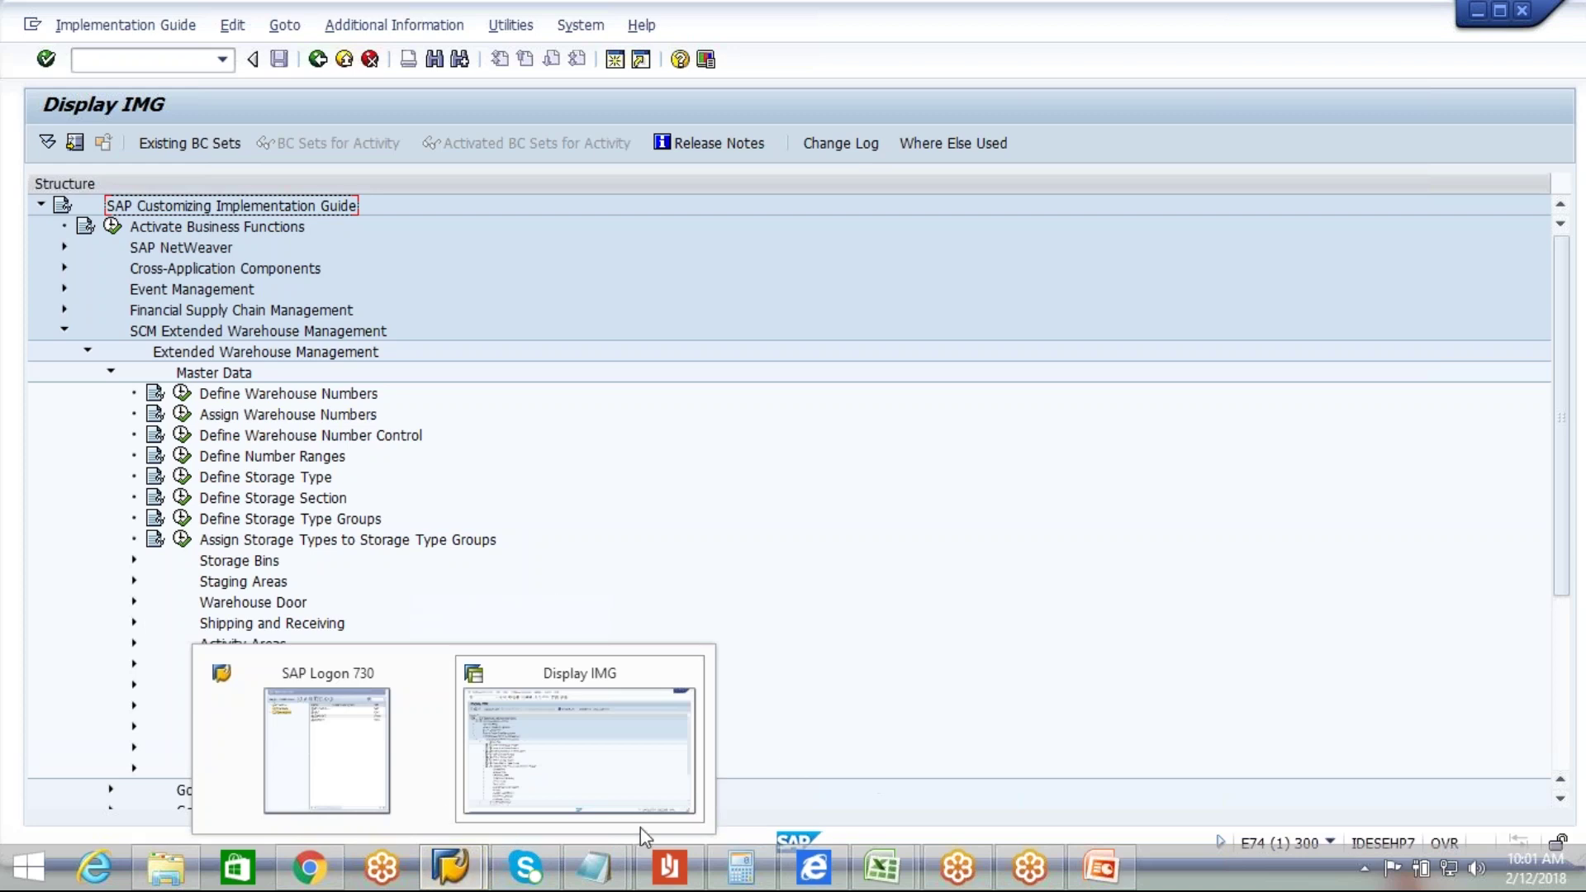
pyautogui.click(308, 867)
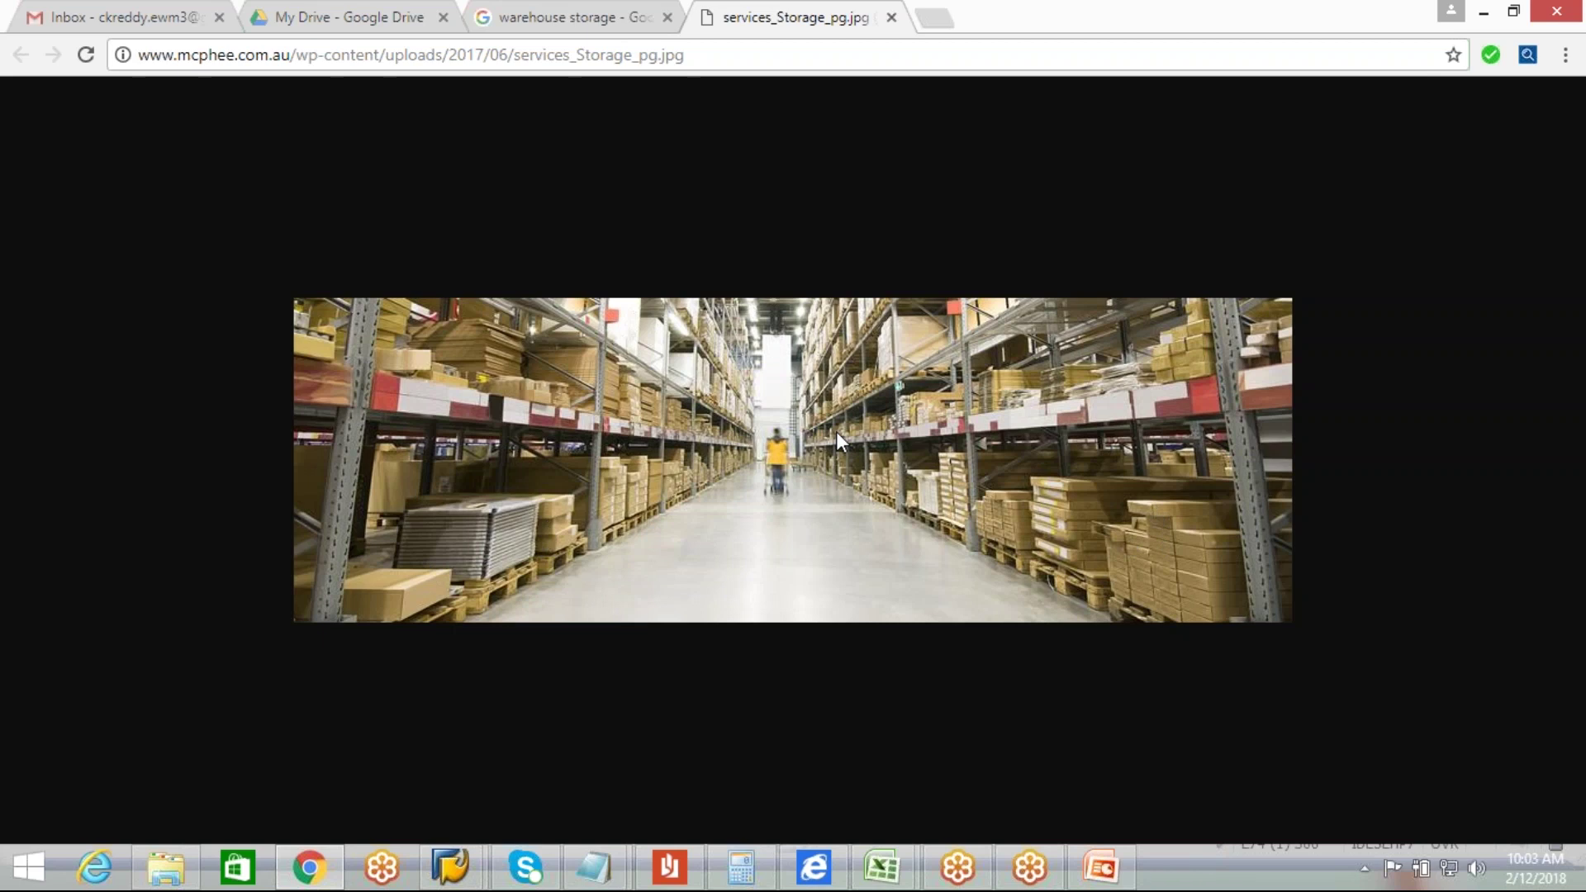
pyautogui.moveTo(472, 865)
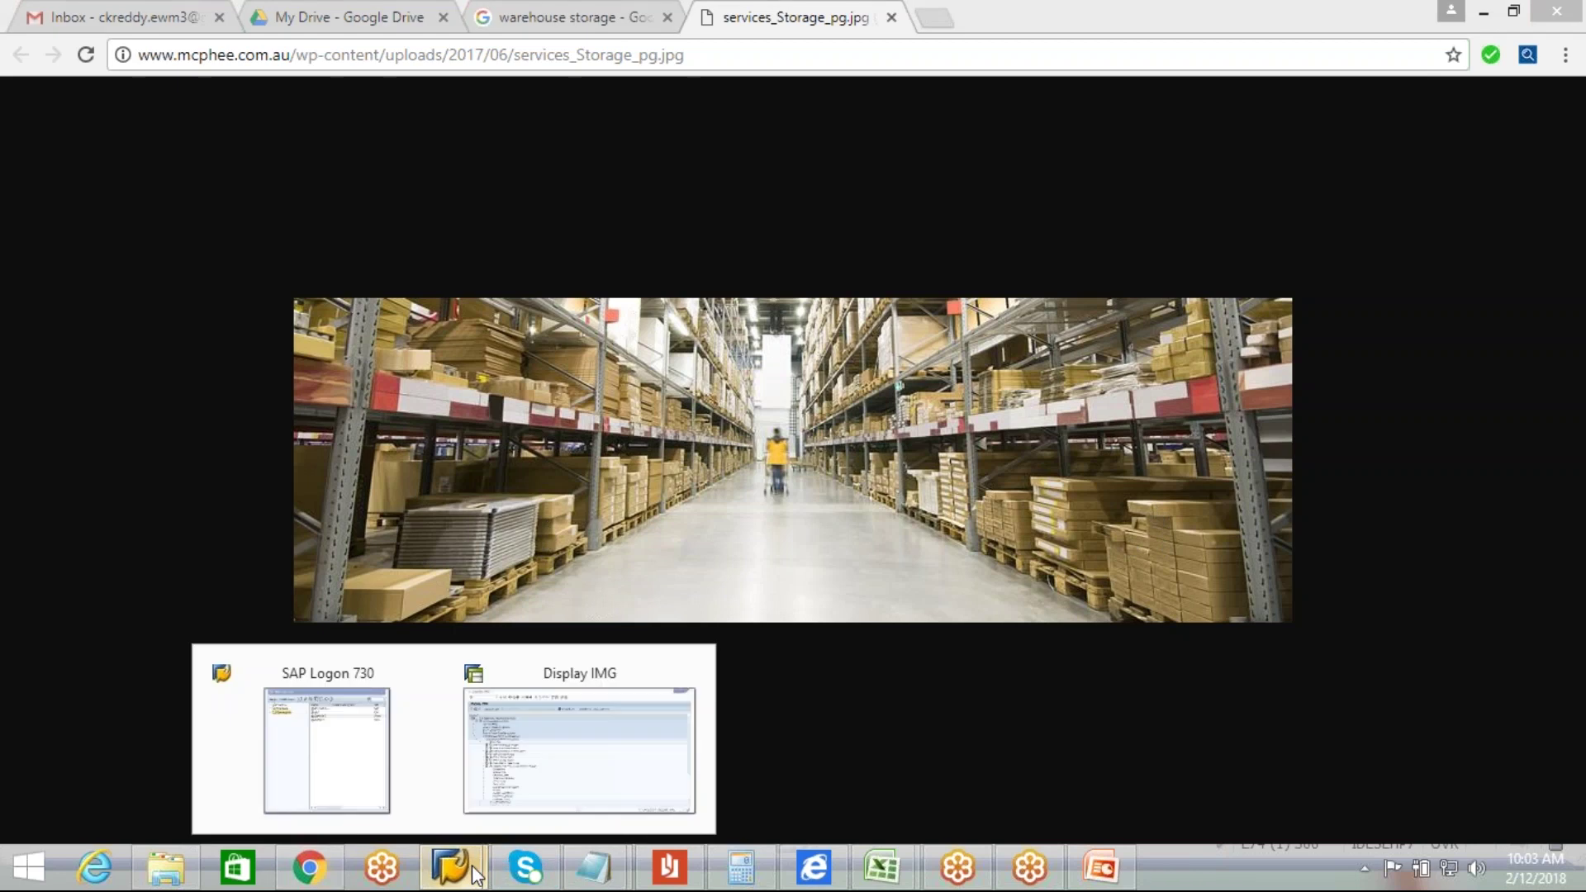
pyautogui.click(538, 765)
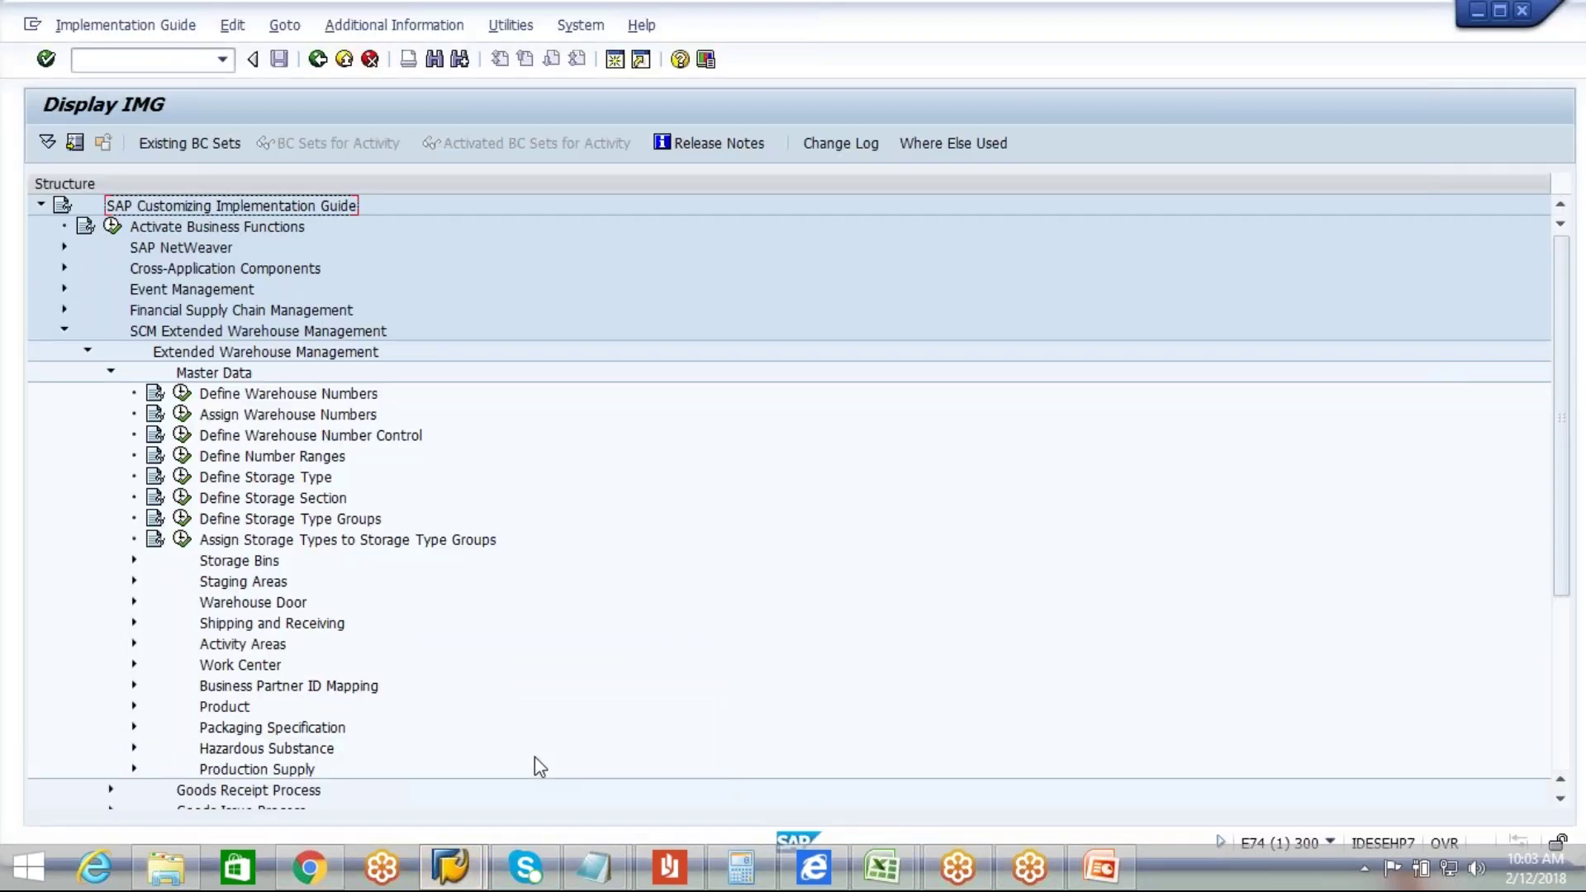
pyautogui.click(110, 371)
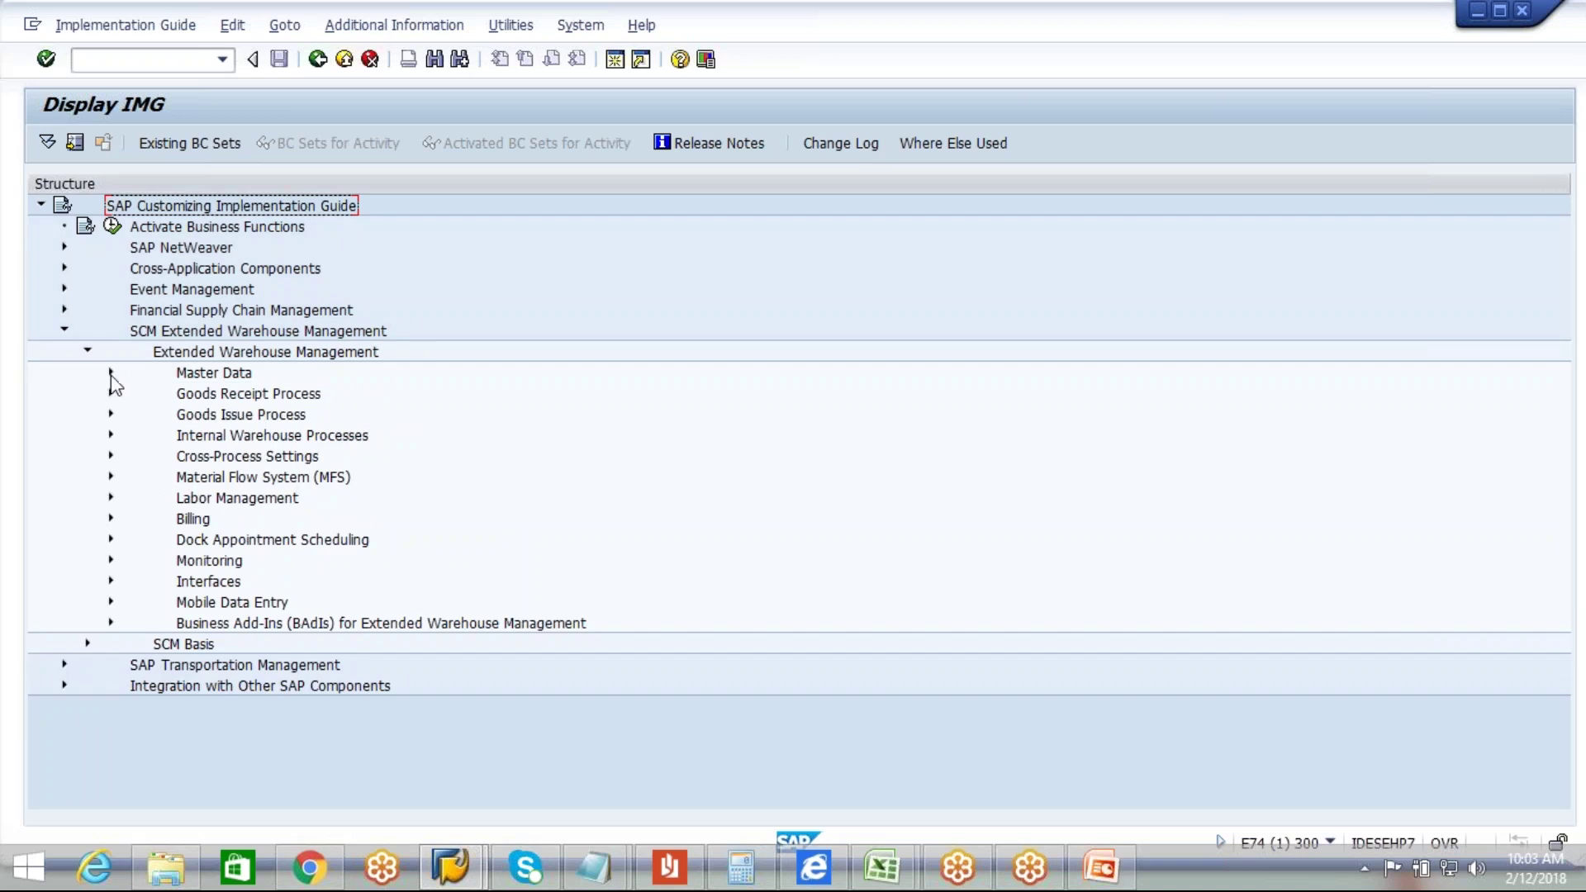
pyautogui.click(111, 372)
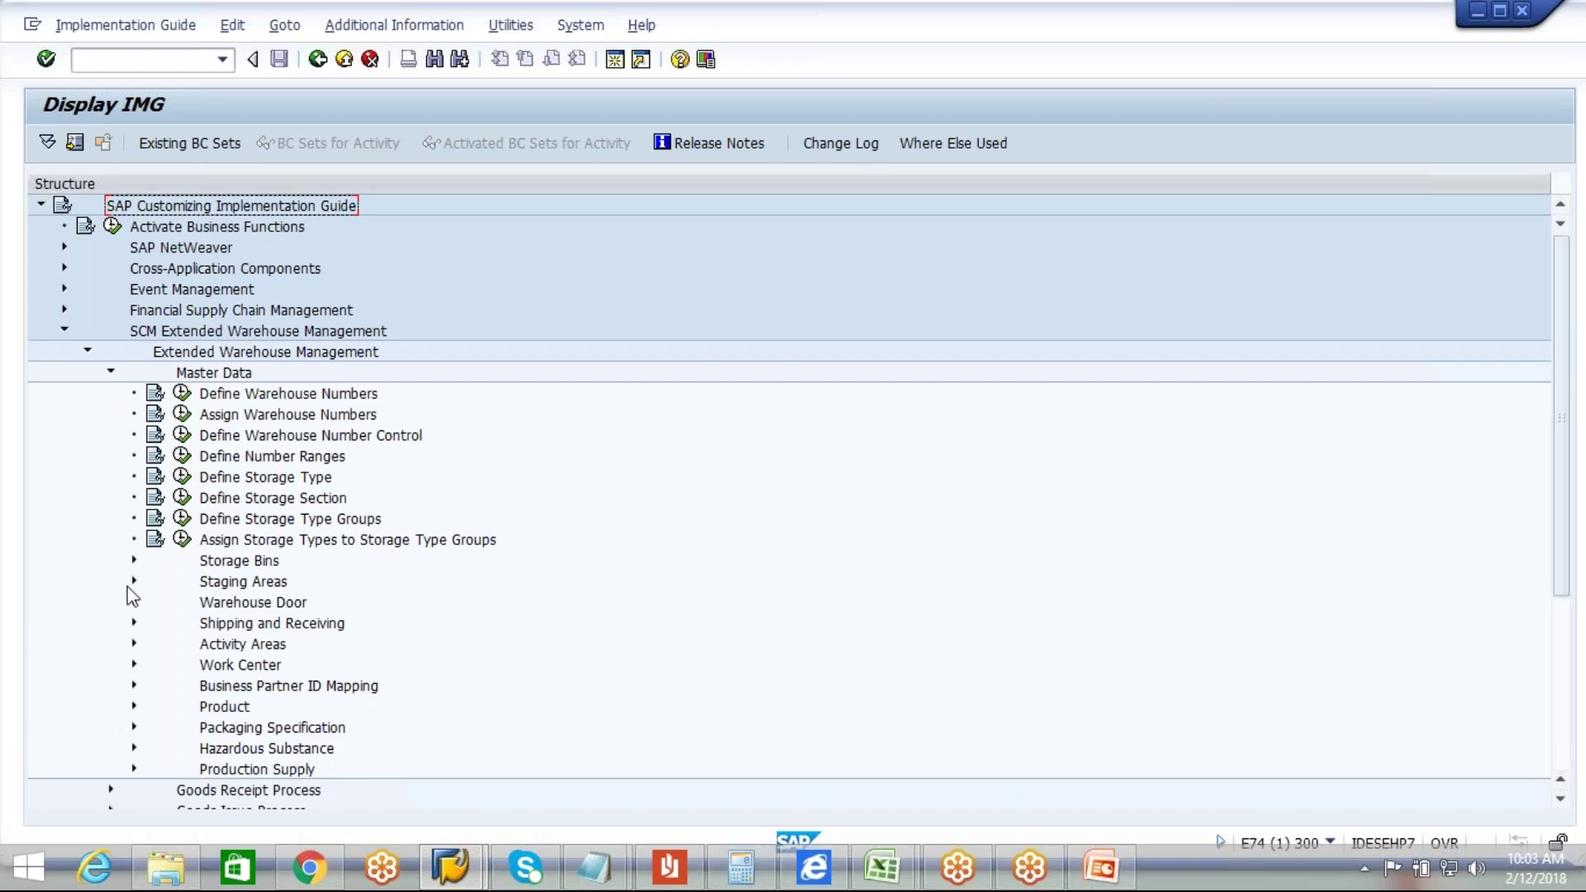
pyautogui.click(134, 645)
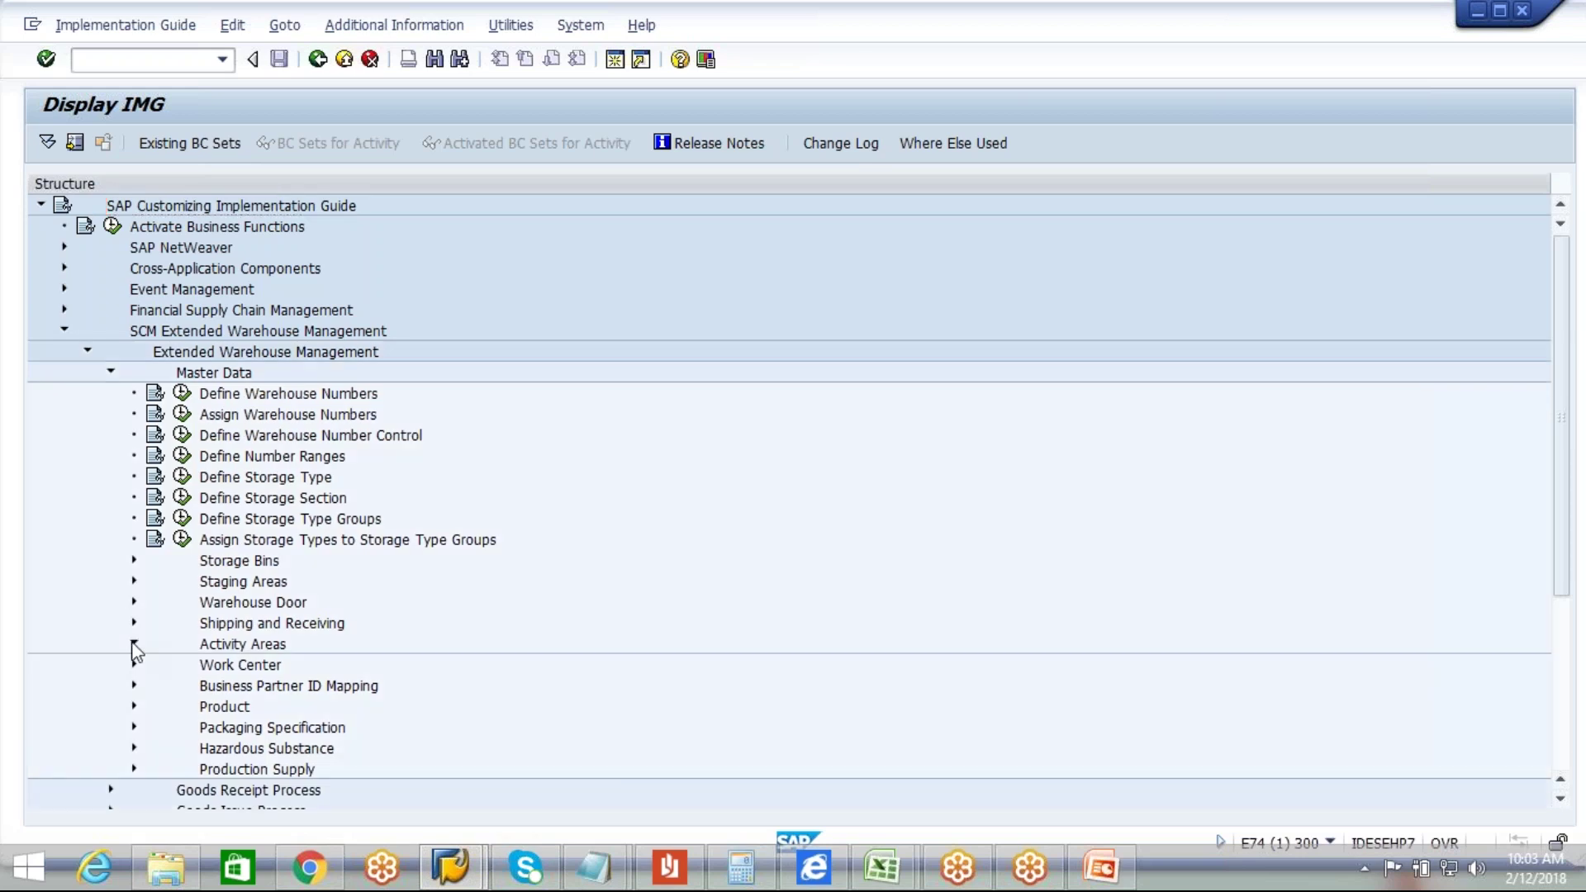
pyautogui.click(307, 687)
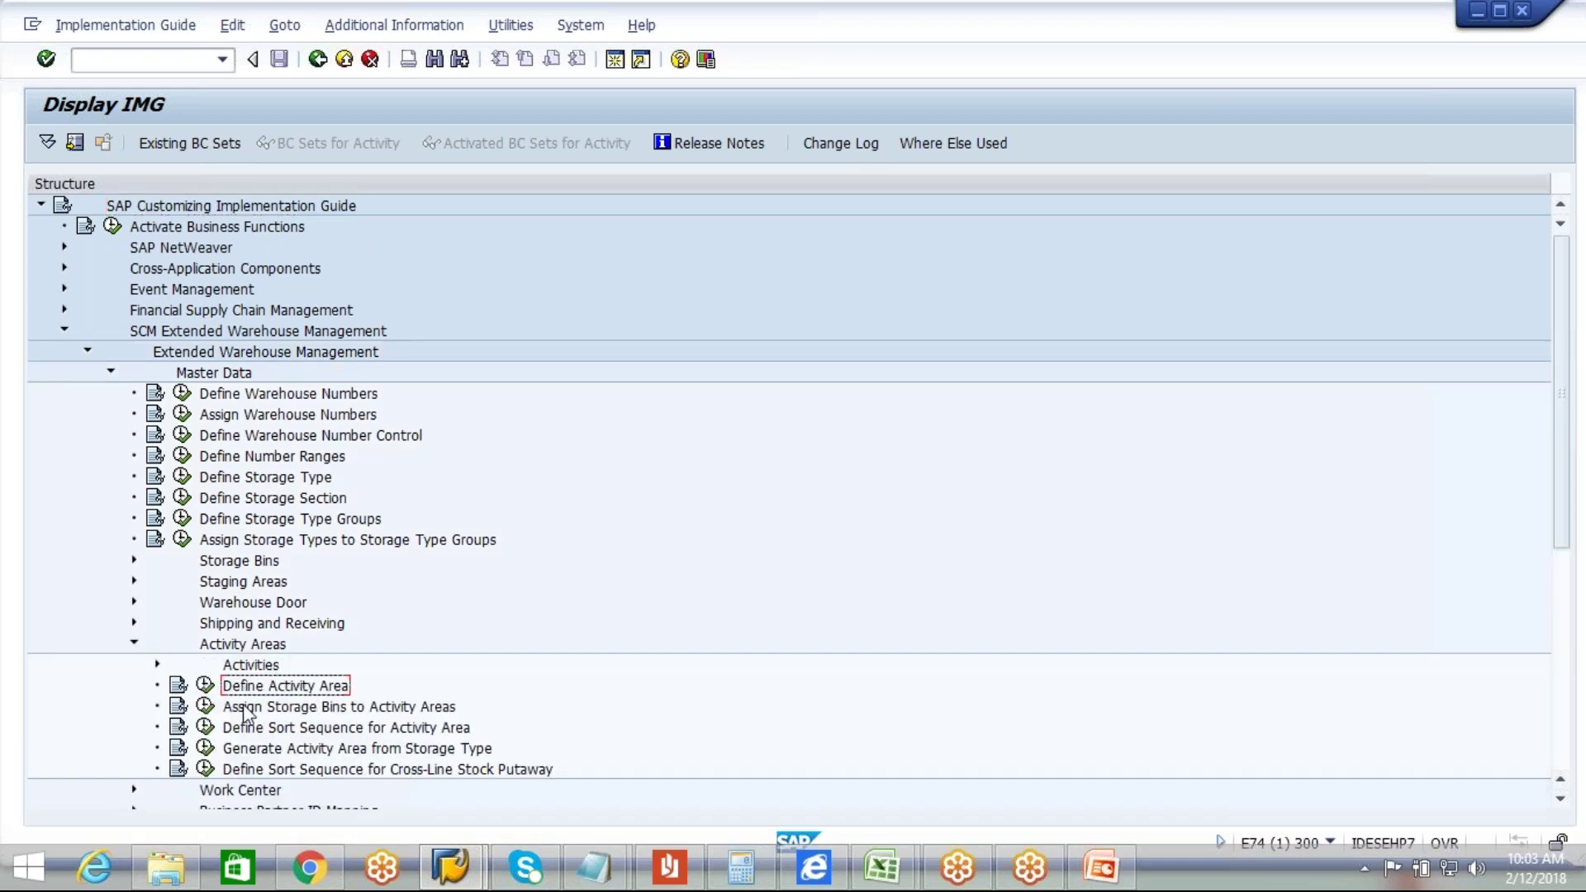
pyautogui.click(205, 707)
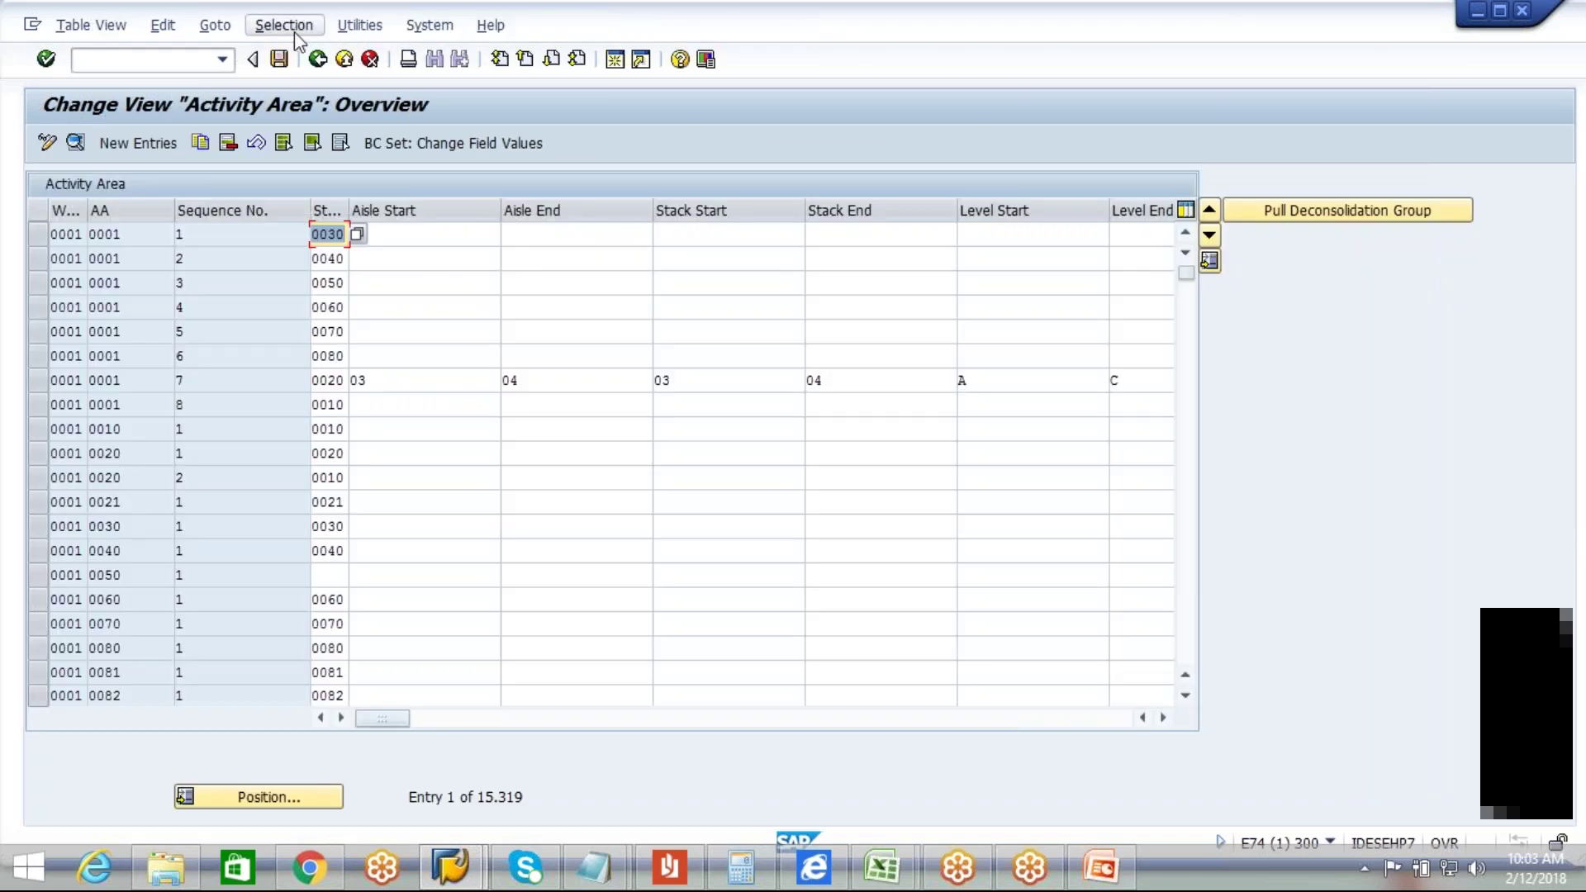
pyautogui.click(294, 32)
pyautogui.click(313, 55)
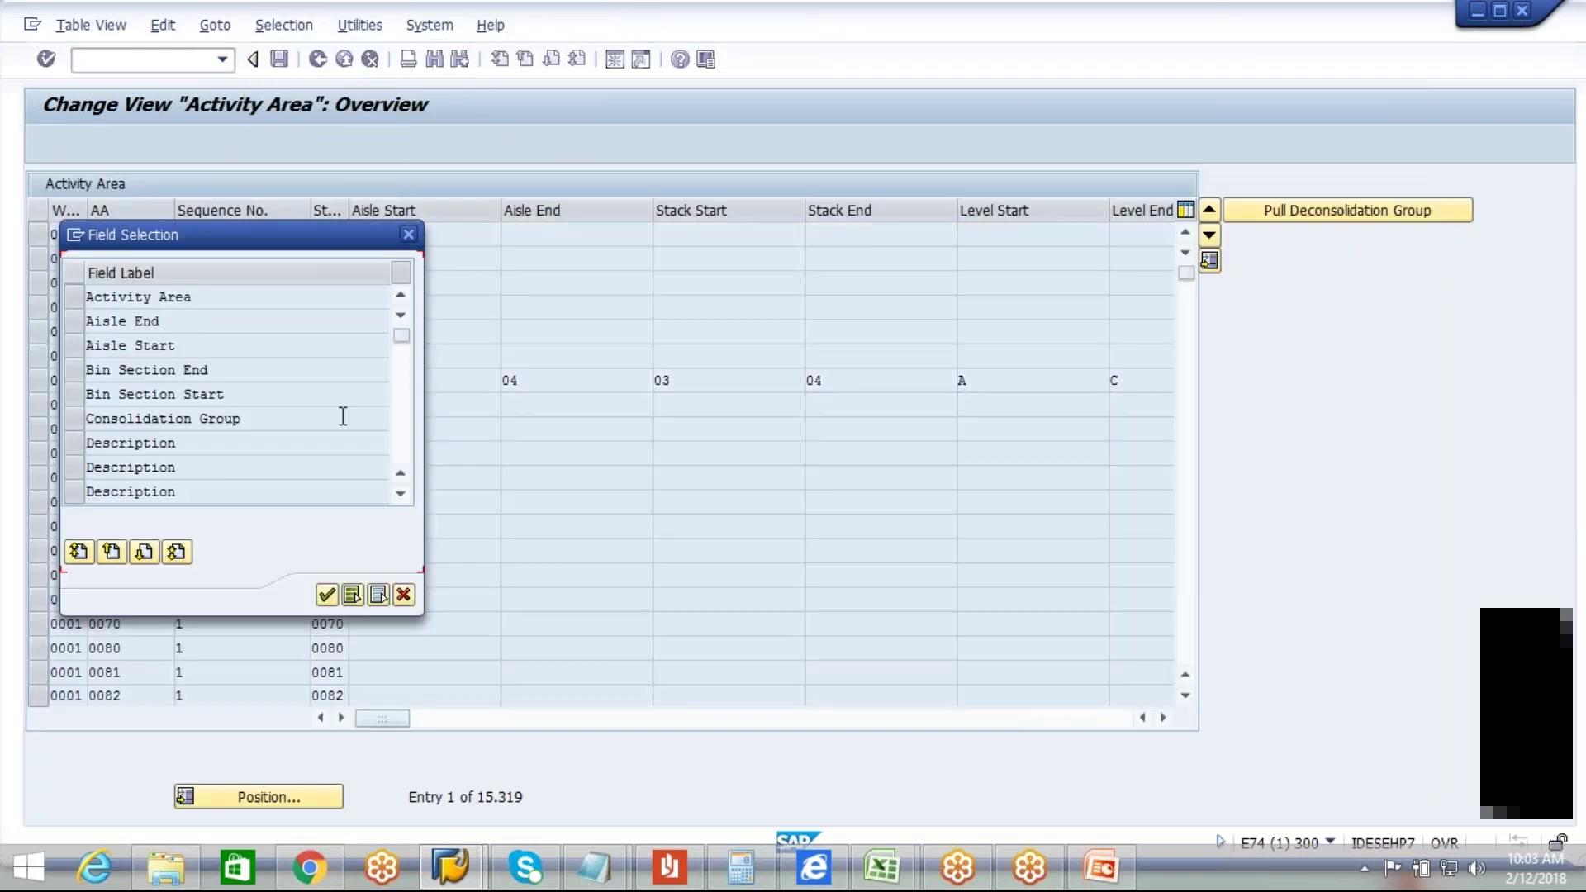
pyautogui.click(401, 494)
pyautogui.click(401, 494)
pyautogui.click(400, 494)
pyautogui.click(400, 494)
pyautogui.click(401, 494)
pyautogui.click(401, 494)
pyautogui.click(401, 494)
pyautogui.click(401, 494)
pyautogui.click(400, 494)
pyautogui.click(401, 494)
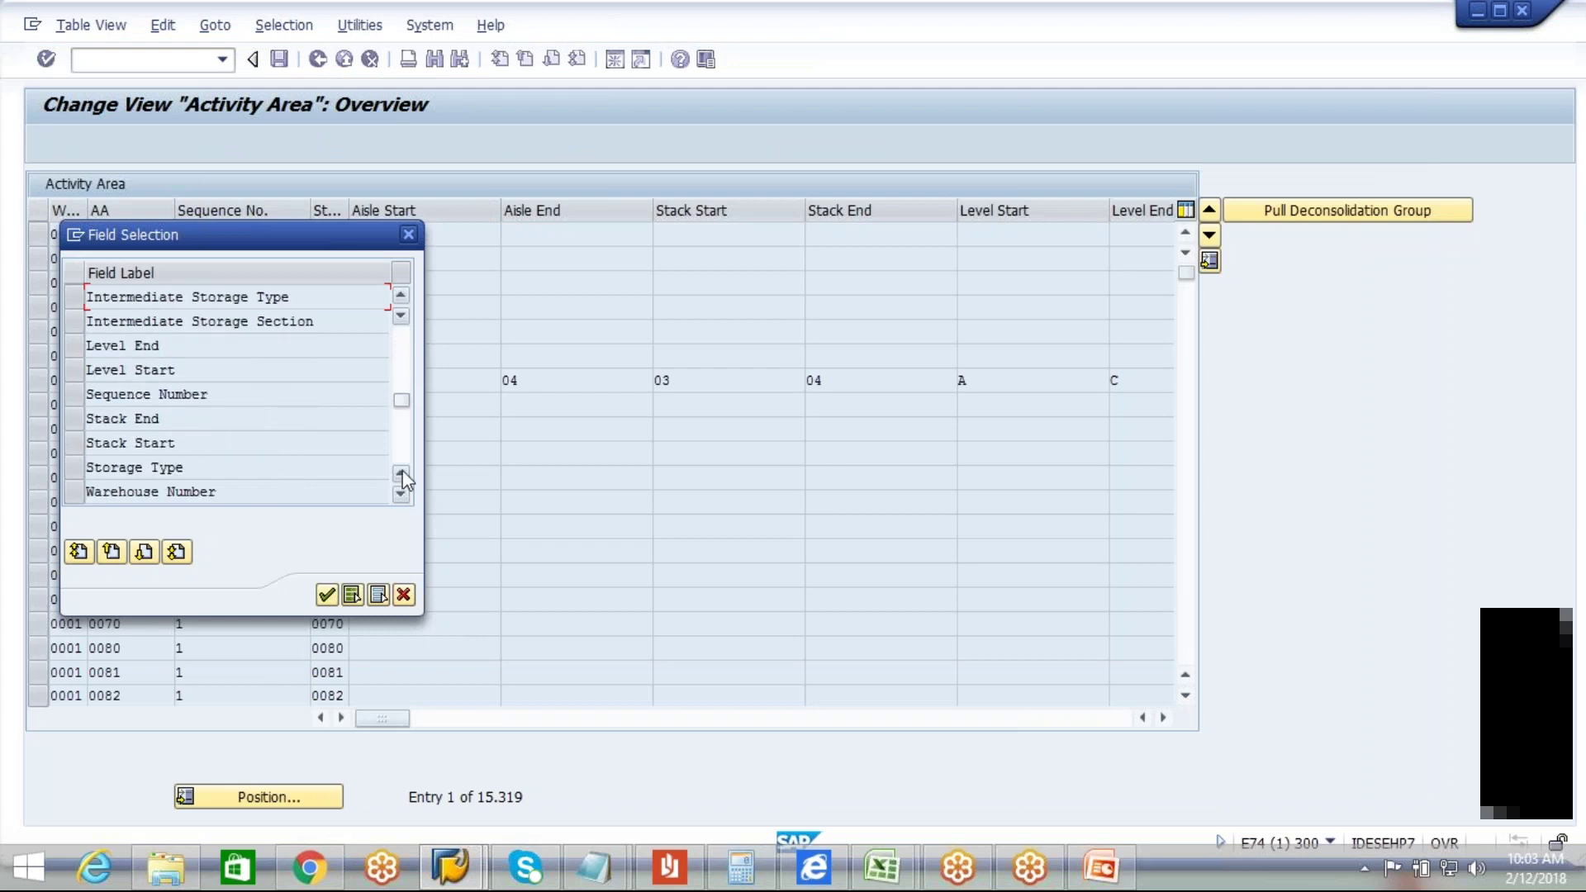
pyautogui.click(412, 237)
pyautogui.click(320, 66)
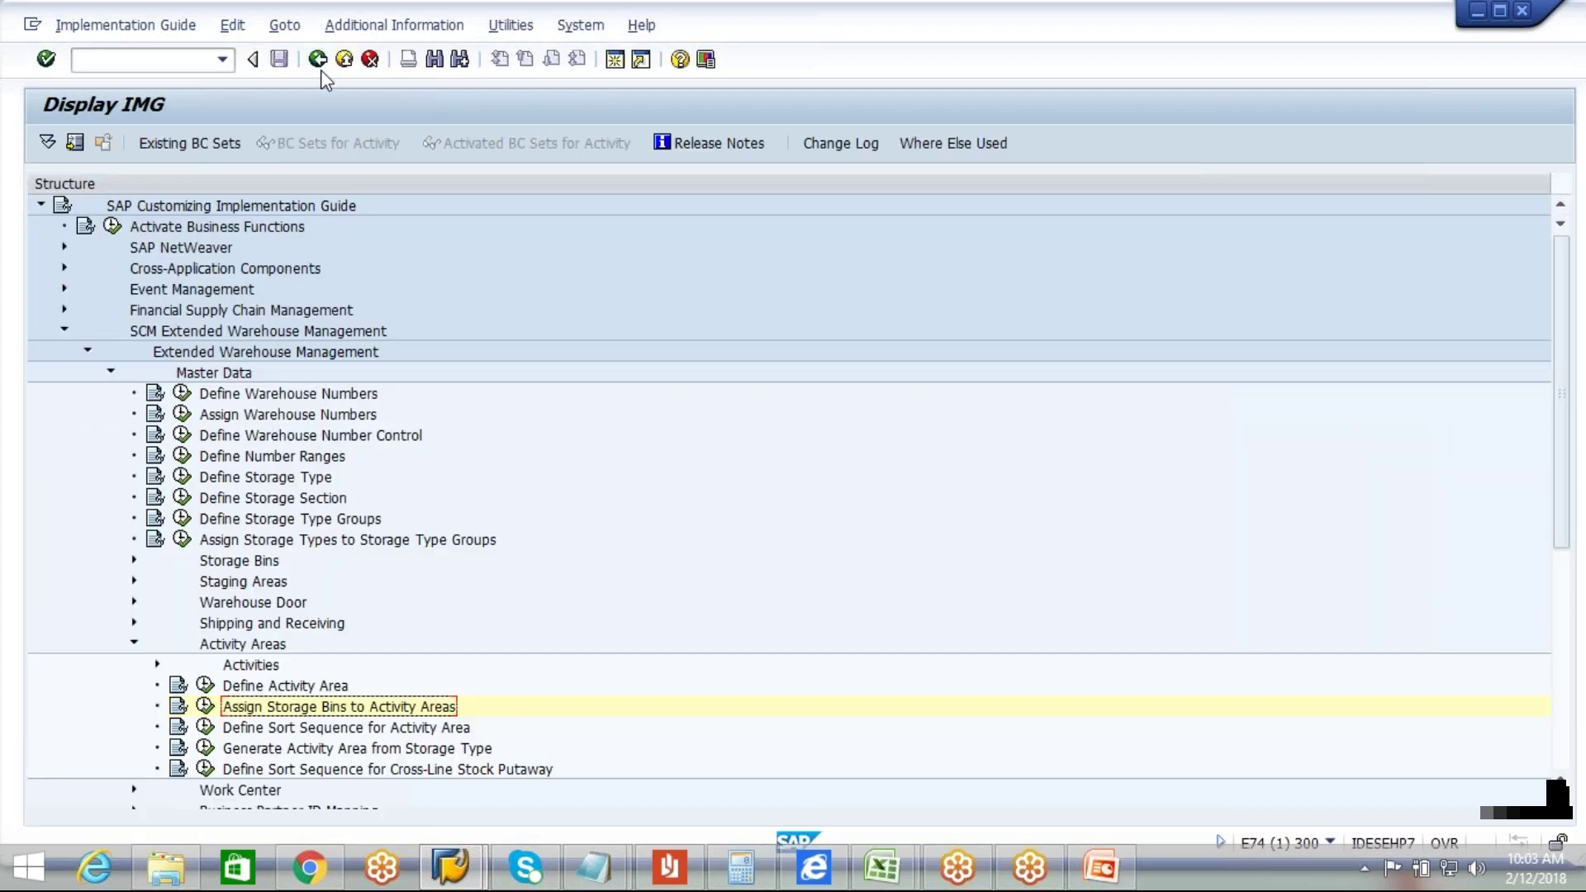
pyautogui.click(133, 643)
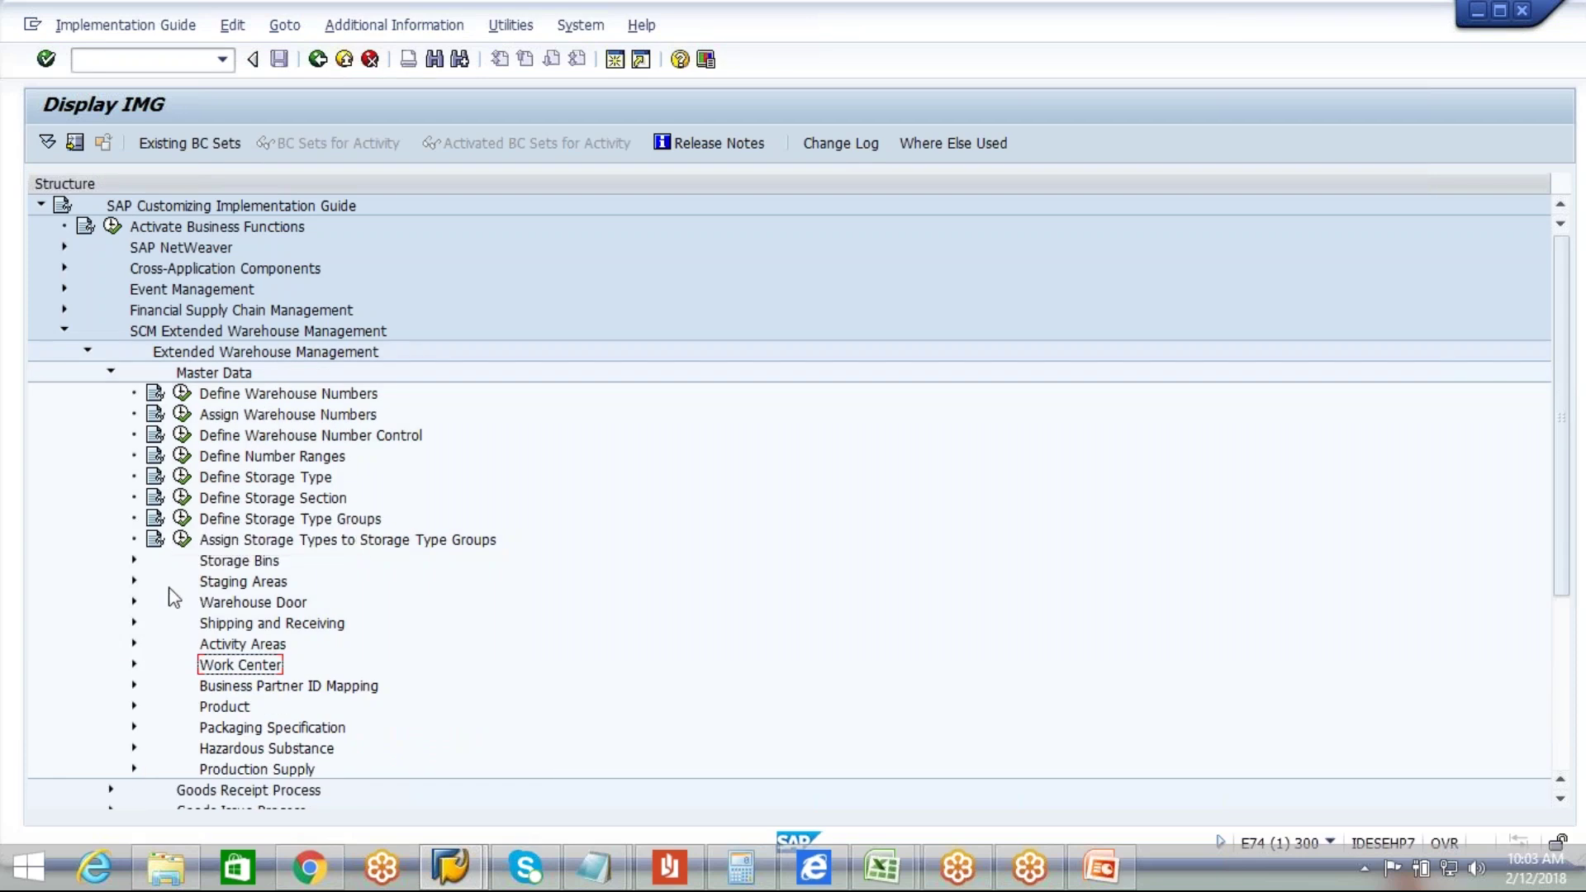
# Step: Open Define Storage Bin Structure under Storage Bins and start a new entry for warehouse AIPL
pyautogui.click(134, 561)
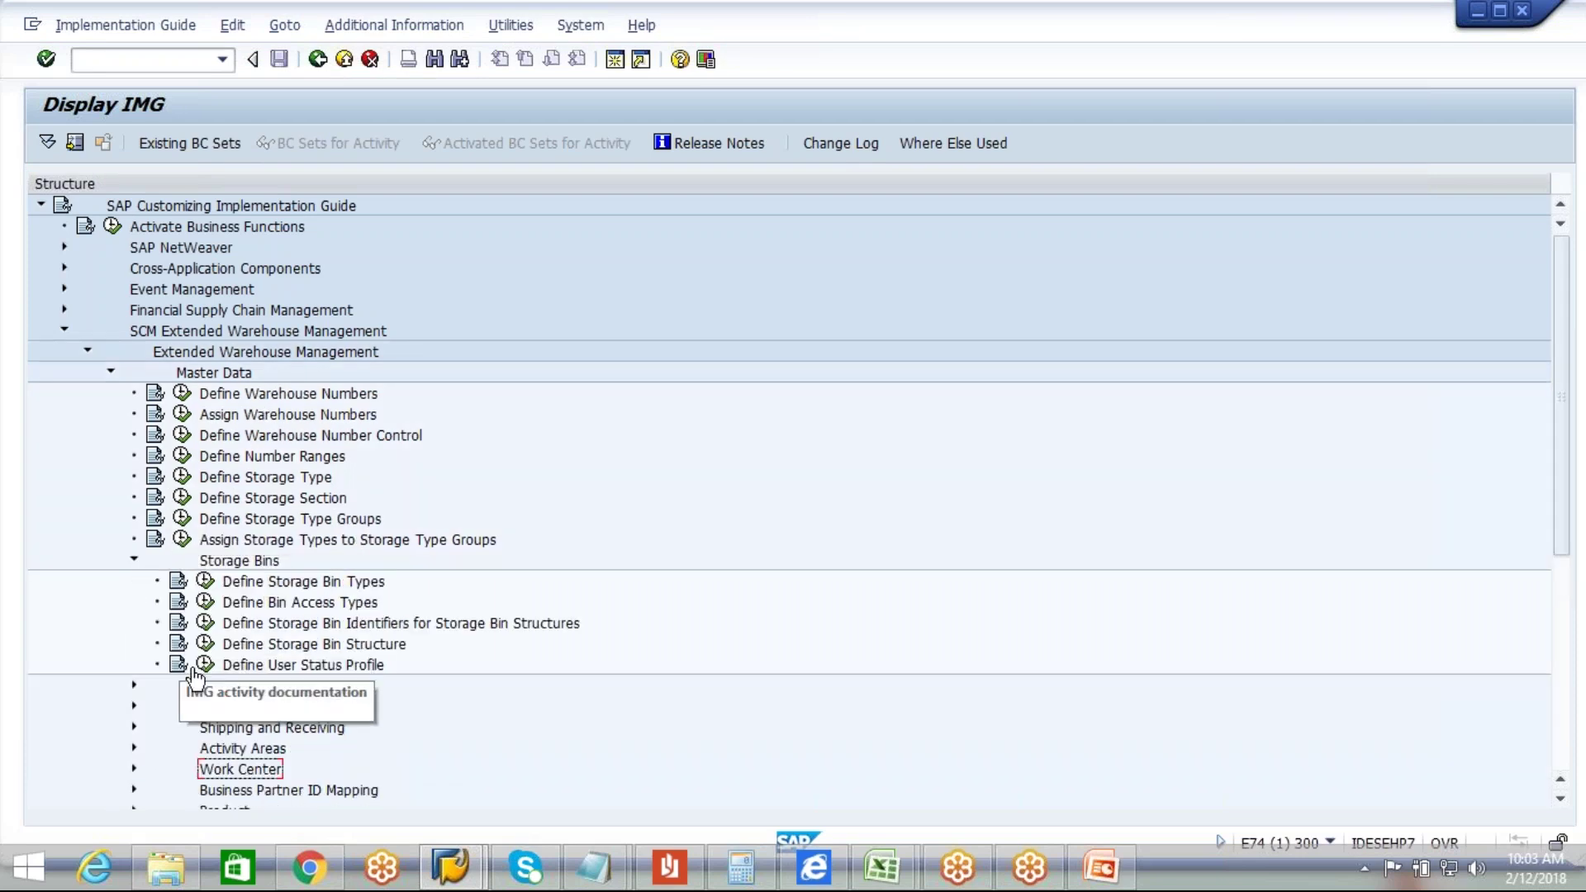
pyautogui.click(204, 644)
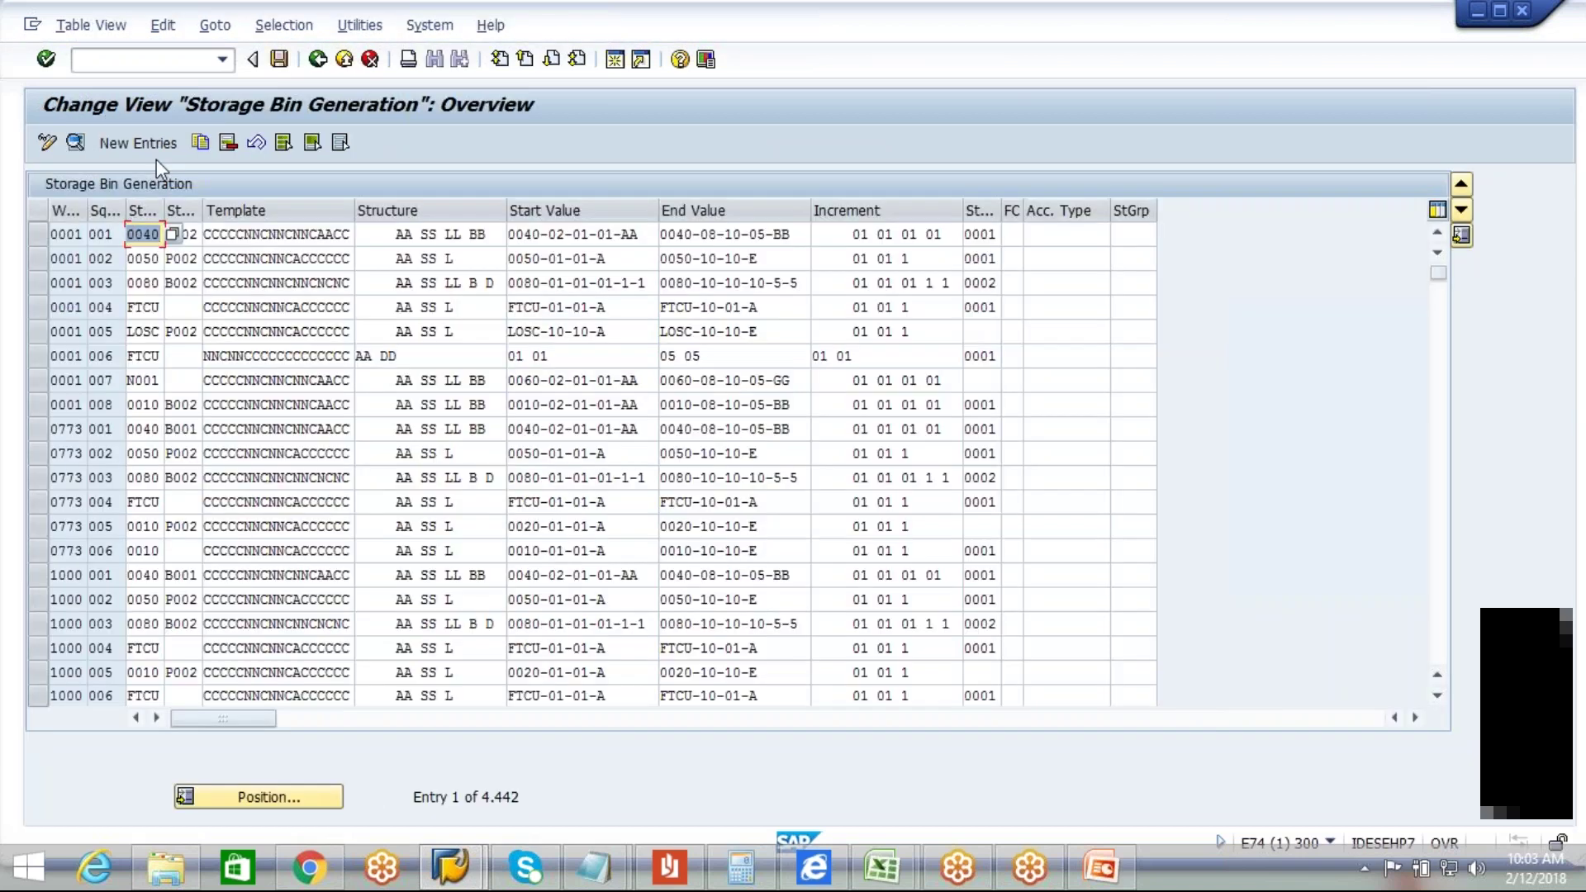
pyautogui.click(162, 154)
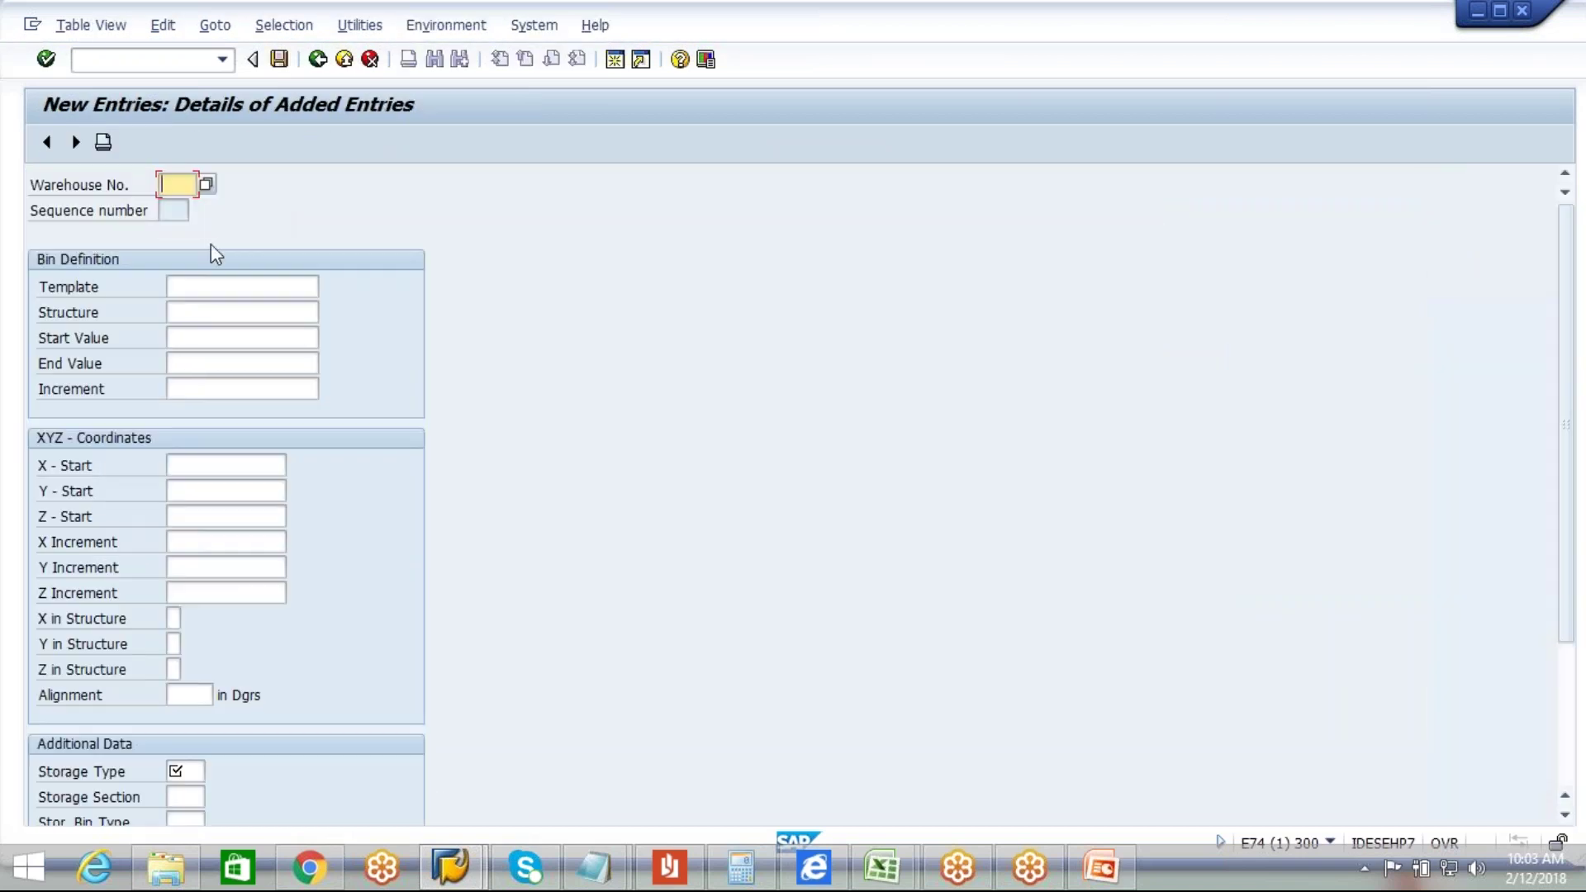
pyautogui.click(176, 206)
# Step: Set the bin definition's template to CCCCCNNCNNCNNCCCCC and its structure to AA SS LL
pyautogui.click(209, 289)
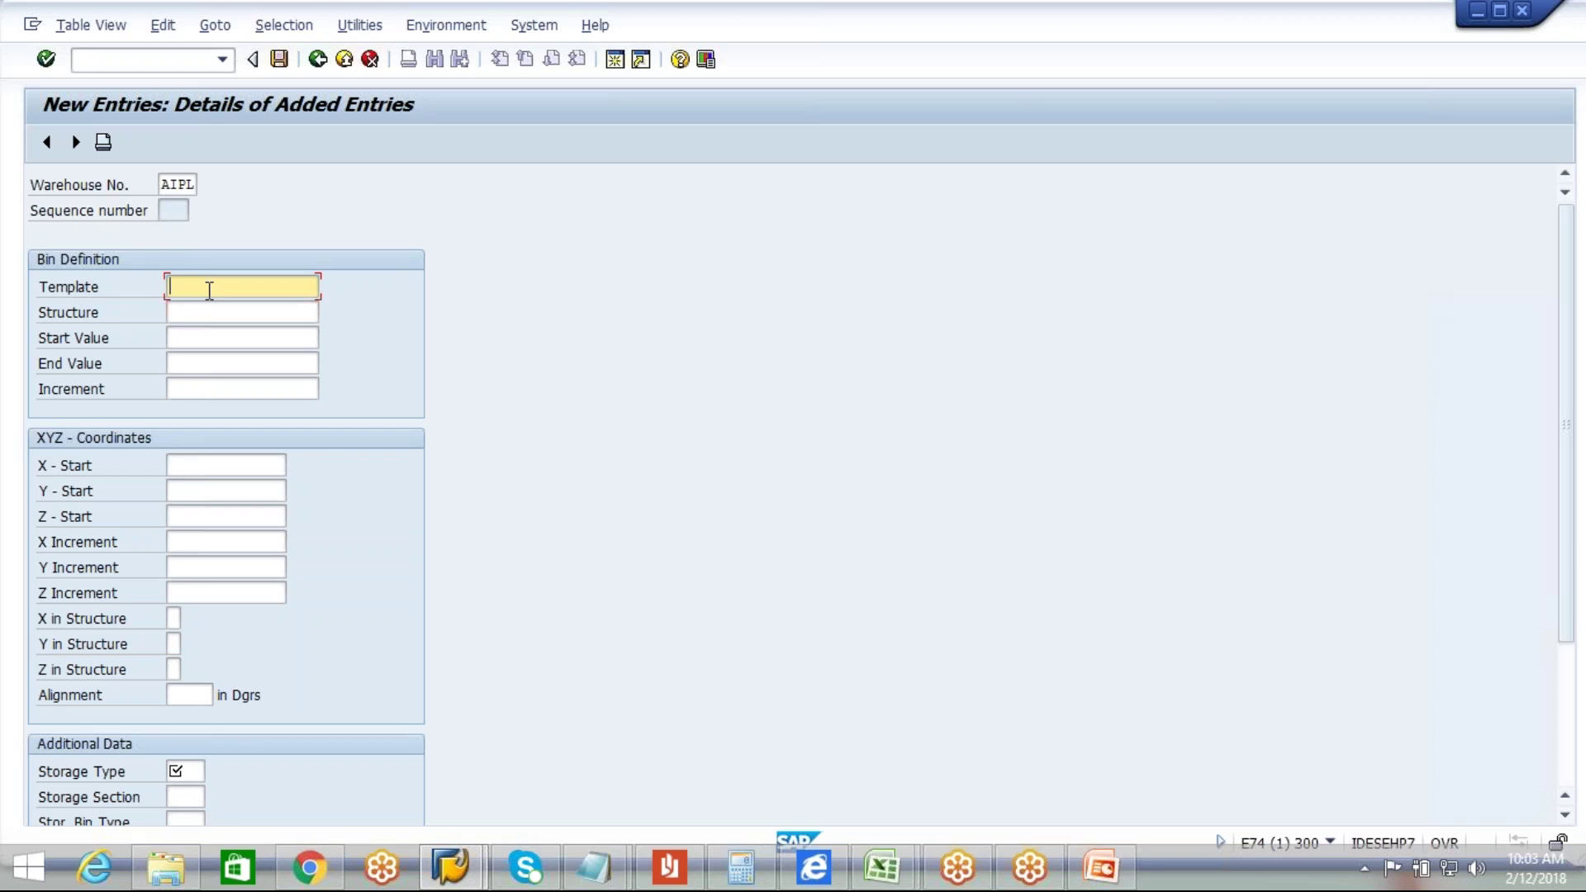
pyautogui.write('C')
pyautogui.press('Down')
pyautogui.press('Return')
pyautogui.press('Tab')
pyautogui.press('Down')
pyautogui.press('Return')
pyautogui.press('Tab')
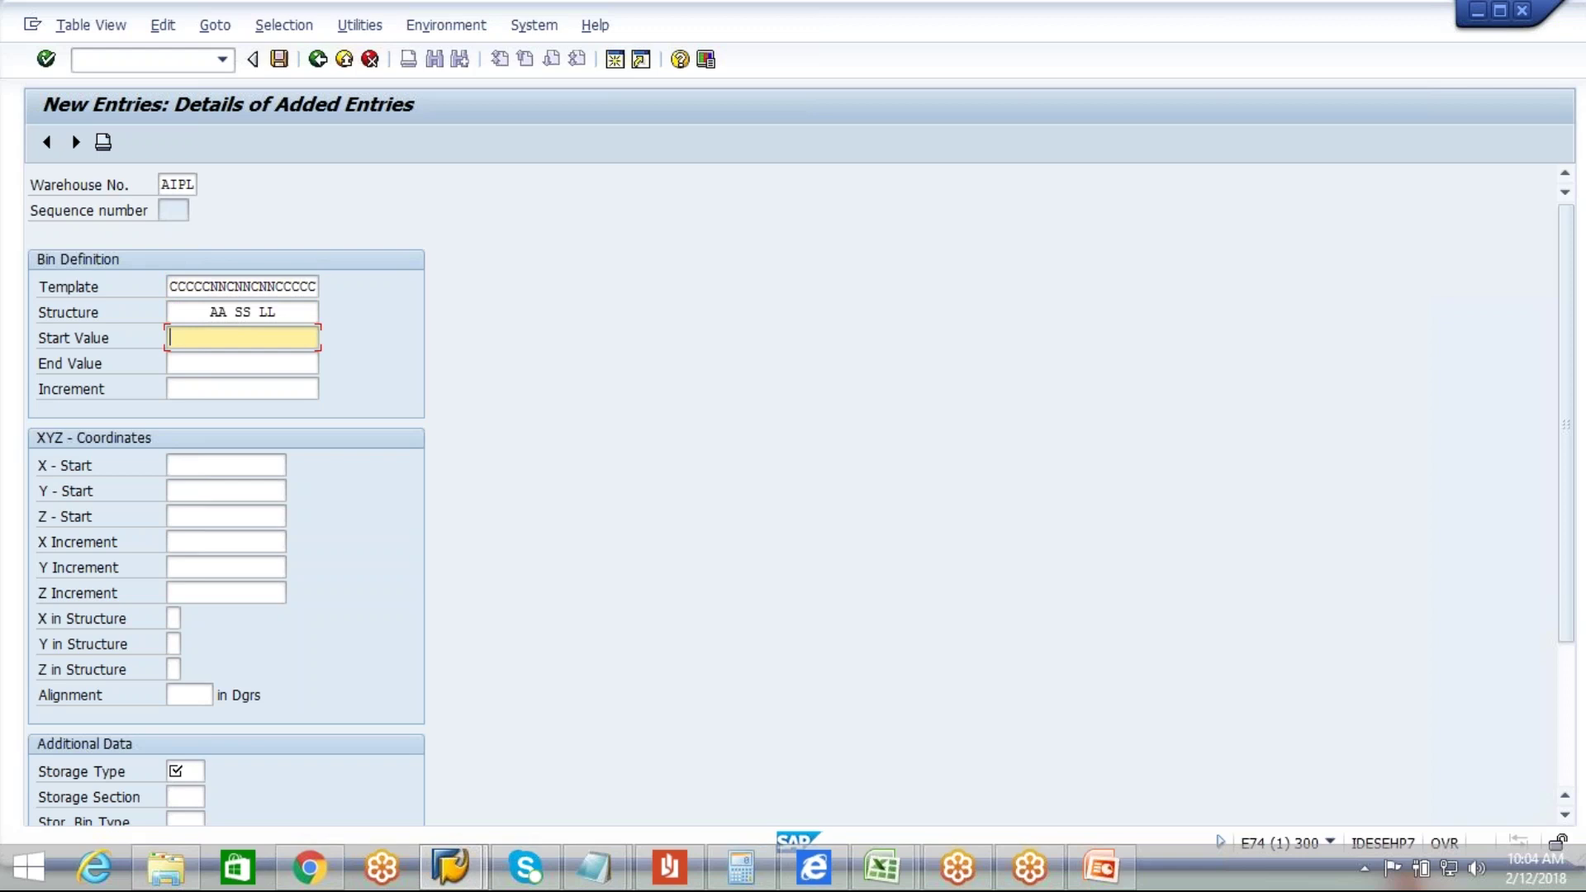
pyautogui.write('F')
pyautogui.press('Down')
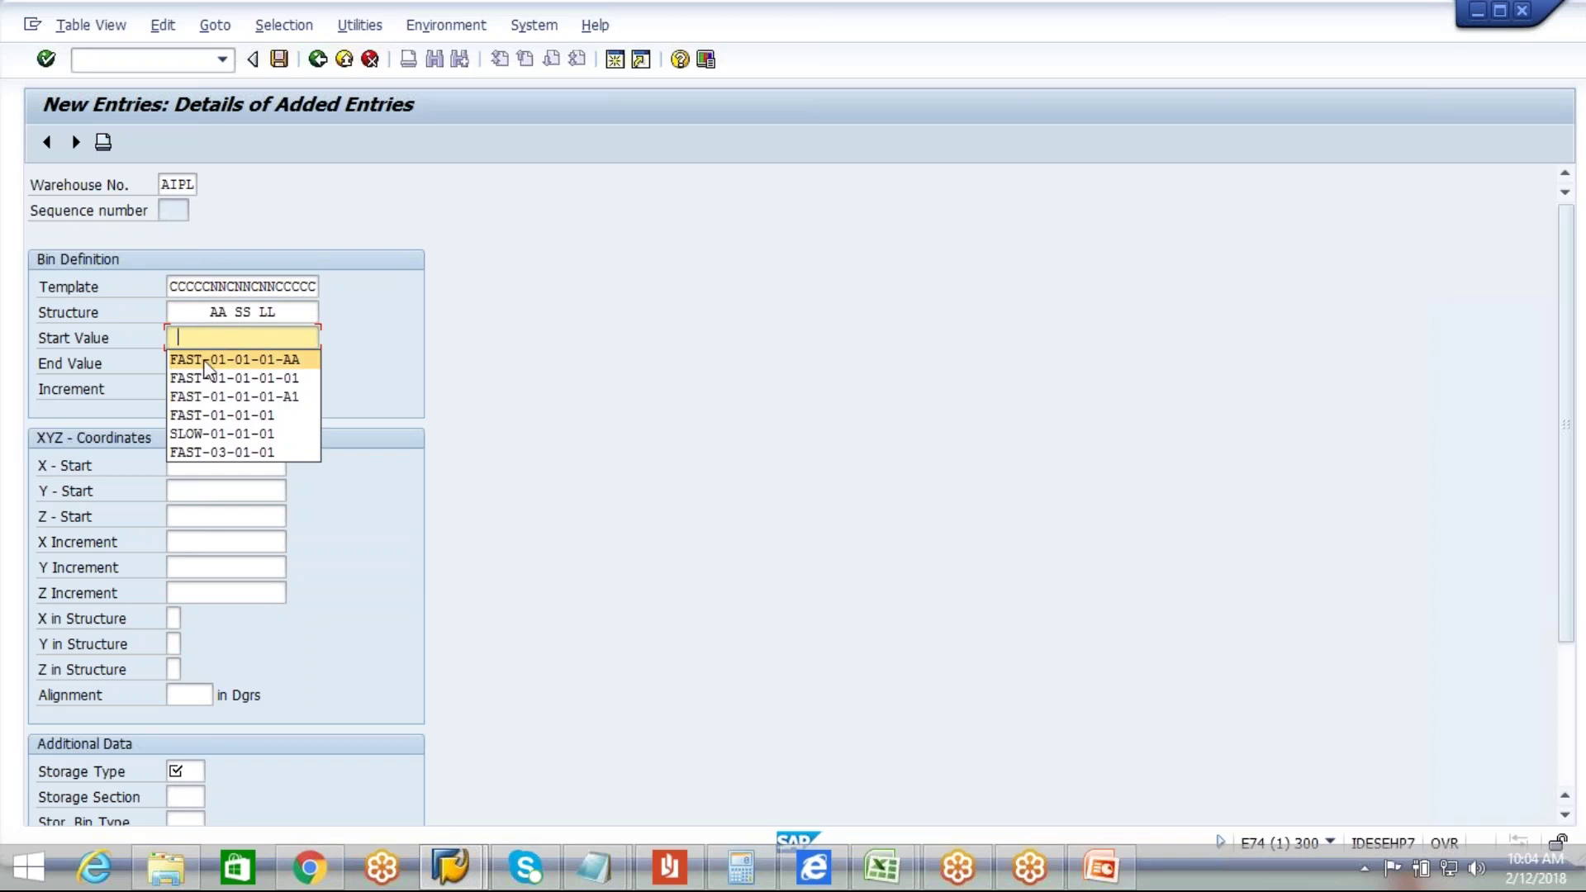
pyautogui.press('Return')
pyautogui.press('BackSpace')
pyautogui.press('BackSpace')
pyautogui.press('BackSpace')
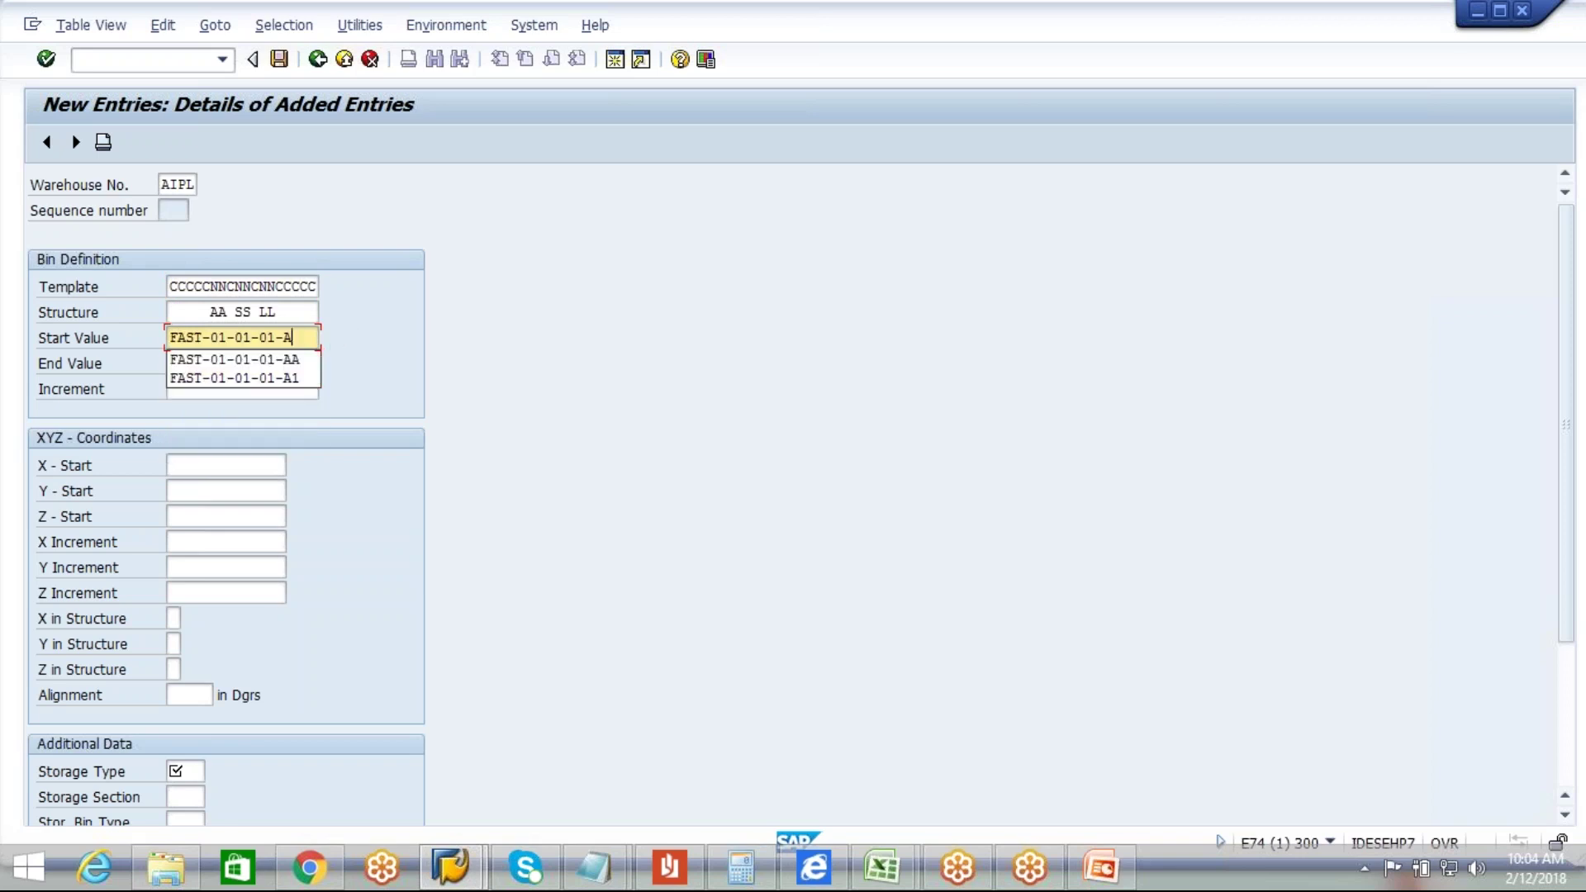
pyautogui.press('BackSpace')
pyautogui.press('BackSpace')
pyautogui.press('BackSpace')
pyautogui.press('BackSpace')
pyautogui.press('BackSpace')
pyautogui.press('BackSpace')
pyautogui.press('BackSpace')
pyautogui.press('BackSpace')
pyautogui.press('BackSpace')
pyautogui.press('BackSpace')
pyautogui.press('BackSpace')
pyautogui.press('BackSpace')
pyautogui.press('BackSpace')
# Step: Set the bin start value to SLOW-01-01-01, the end value to SLOW-02-05-06 and the increment to 01 01 01
pyautogui.write('S')
pyautogui.click(316, 354)
pyautogui.press('Return')
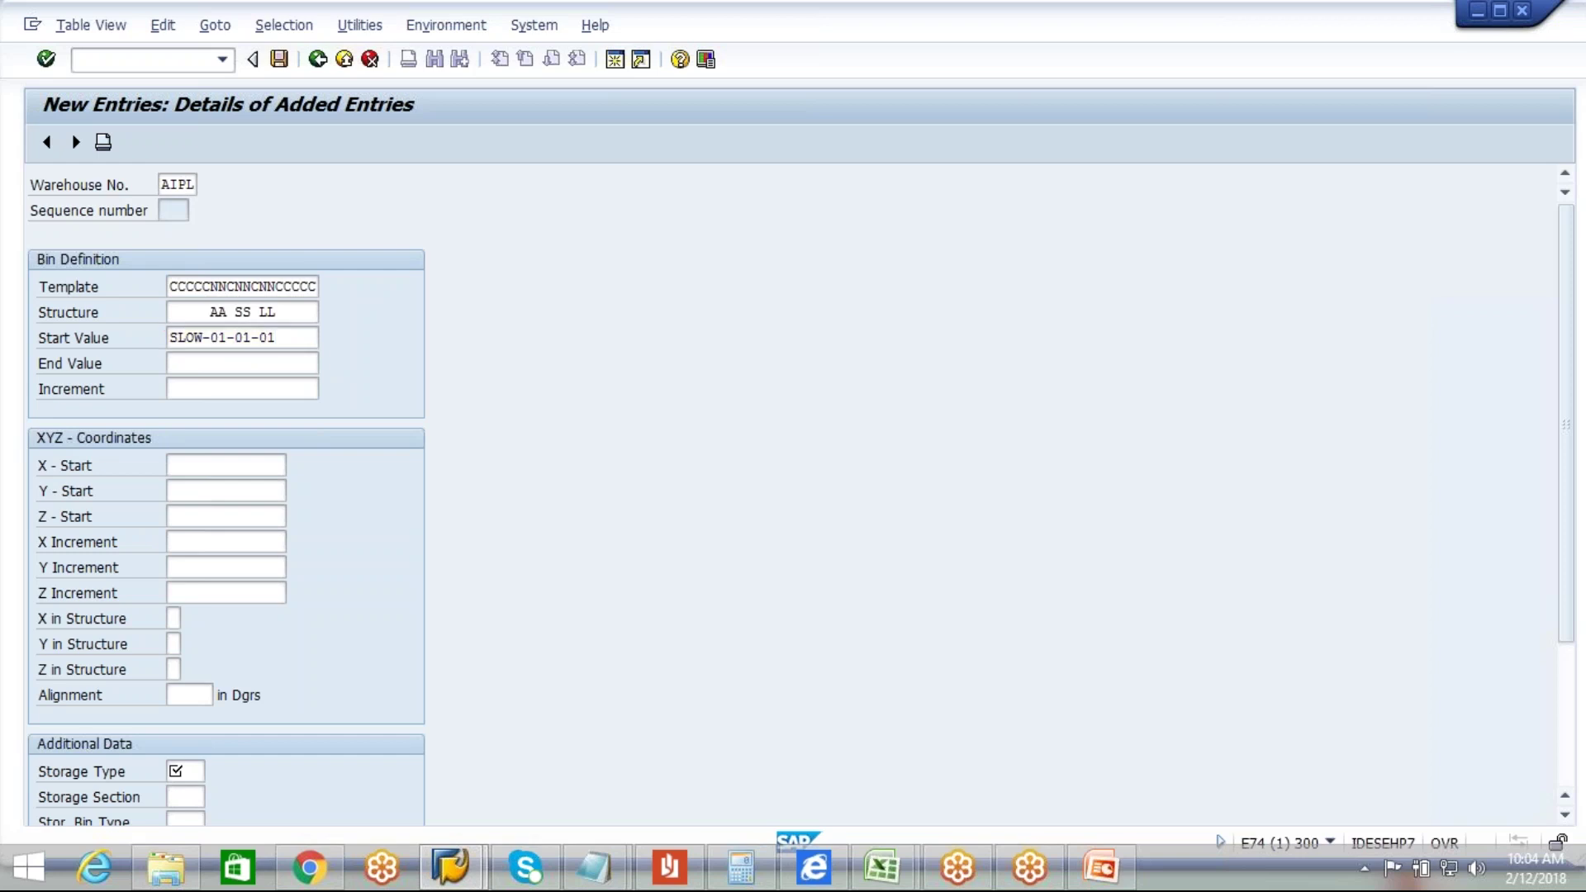
pyautogui.click(275, 364)
pyautogui.write('SLOW-02-05-06')
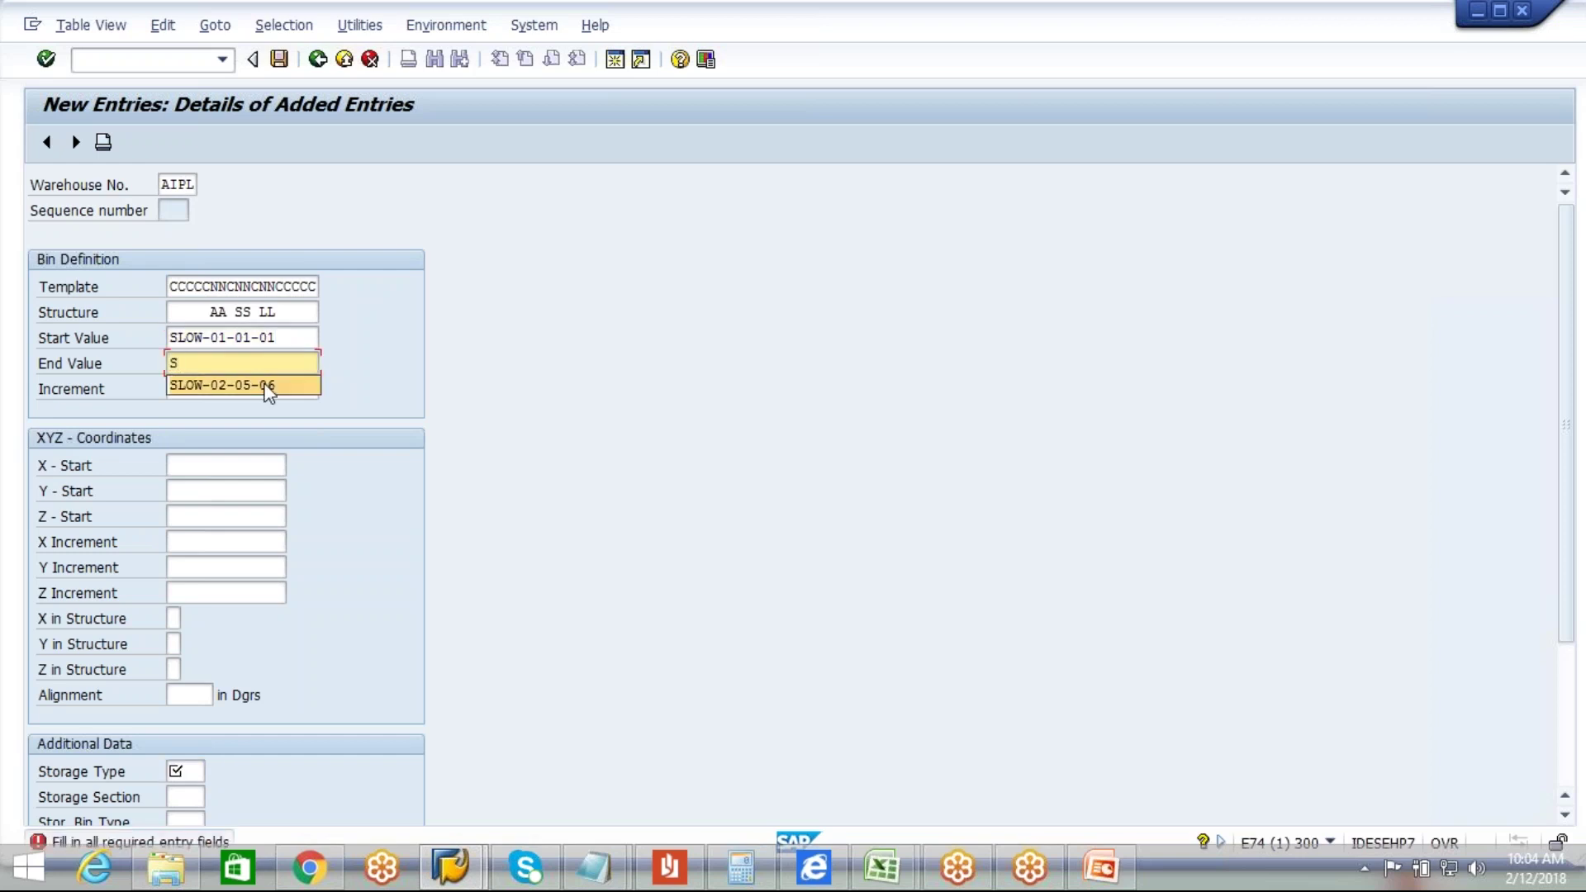
pyautogui.click(266, 386)
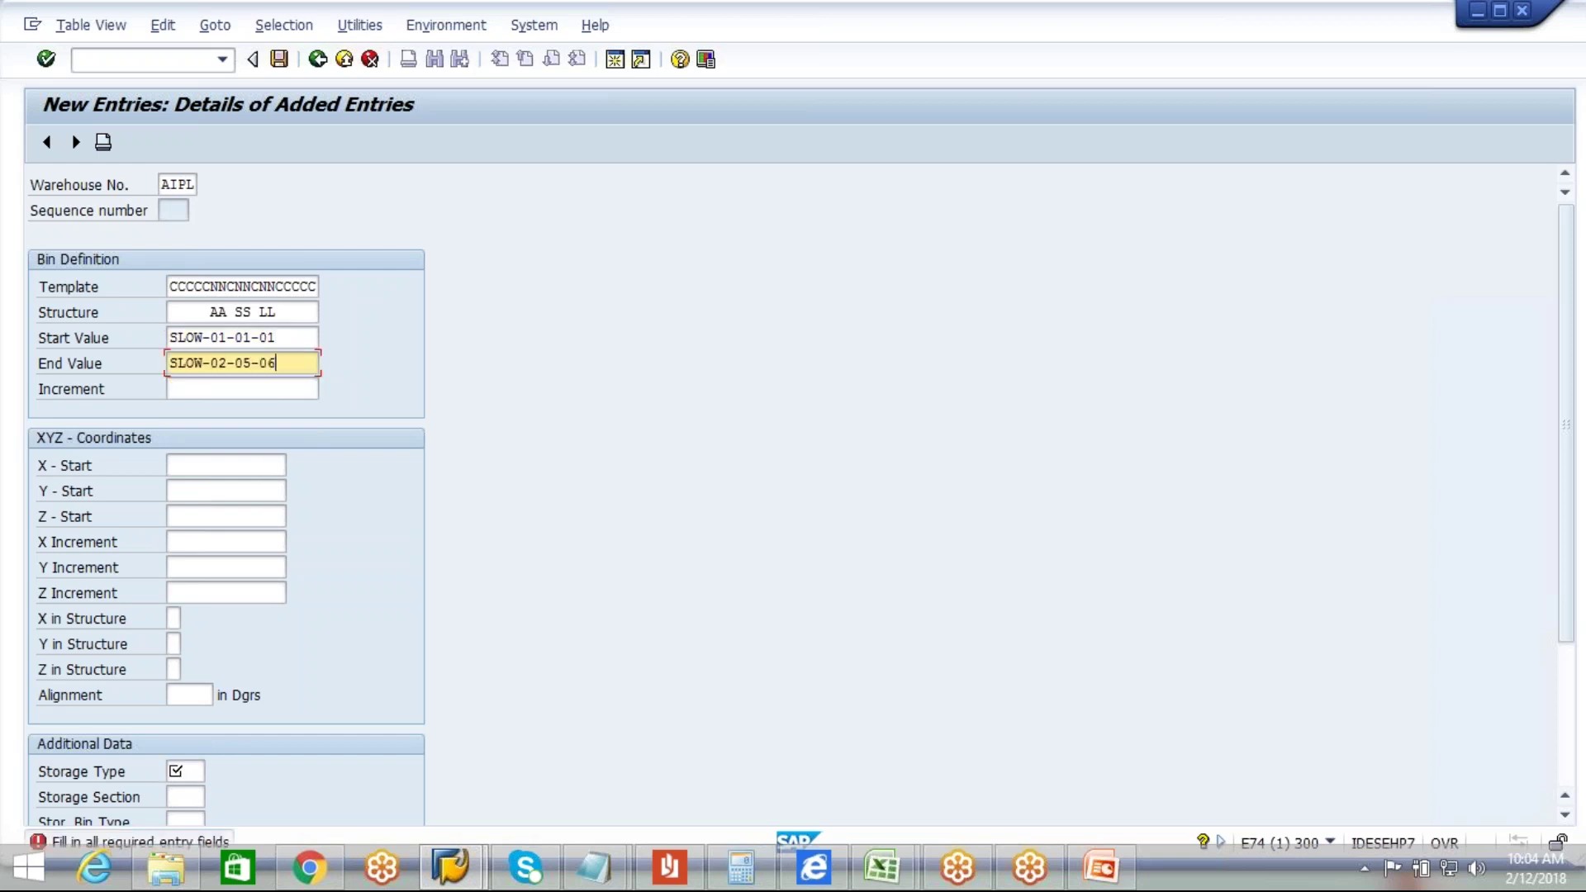
pyautogui.click(265, 389)
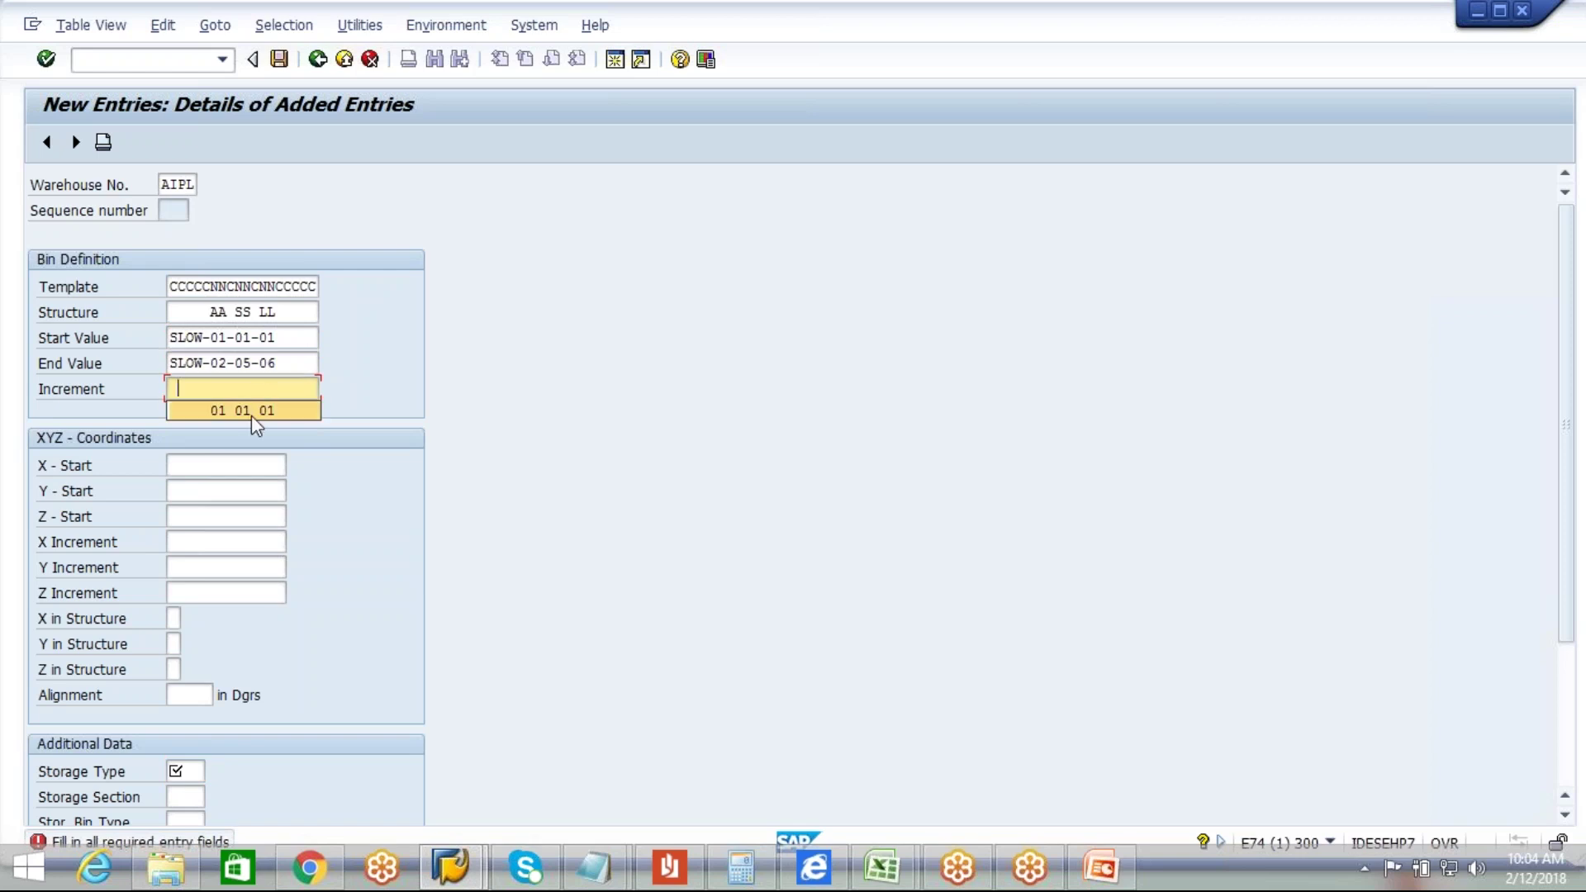
pyautogui.click(251, 410)
# Step: Assign storage type SLOW to the bin structure and save it under the proposed customizing request
pyautogui.click(186, 772)
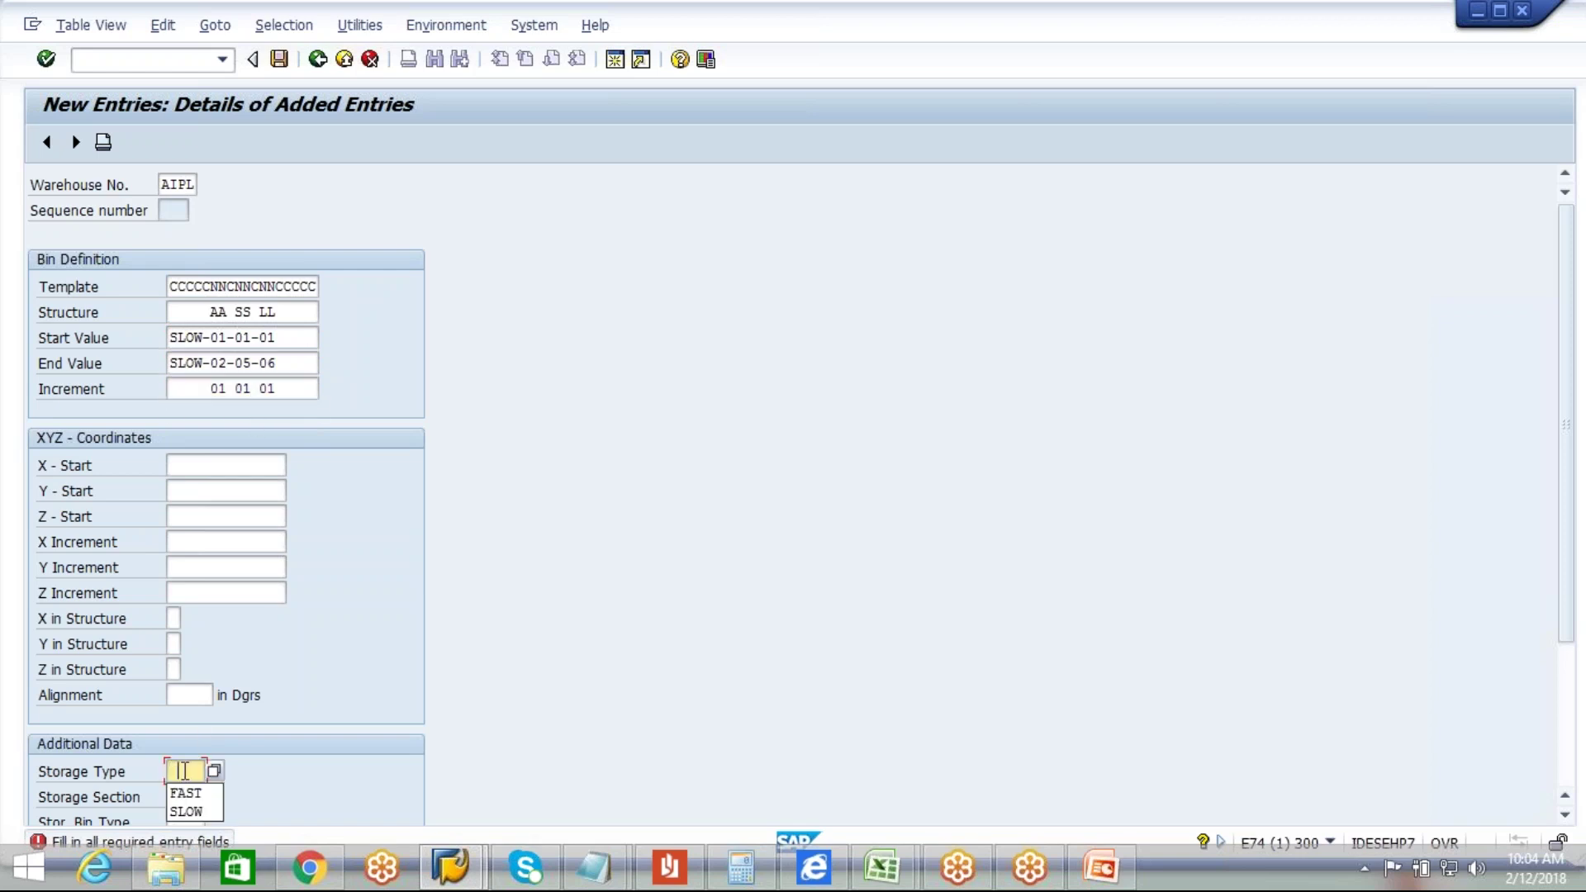
pyautogui.click(187, 811)
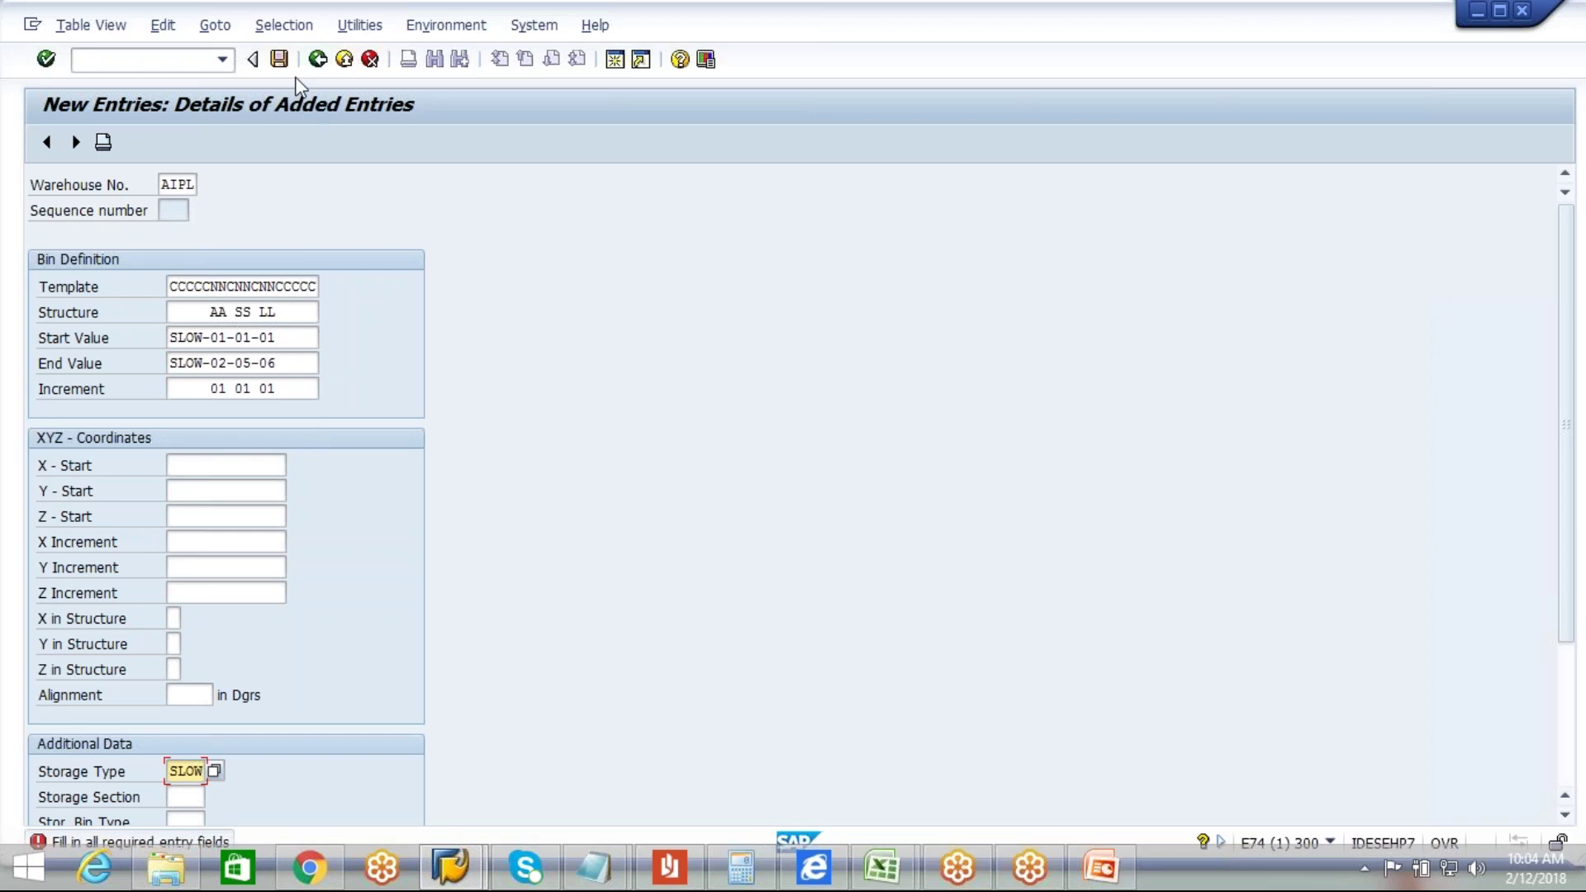
pyautogui.click(279, 59)
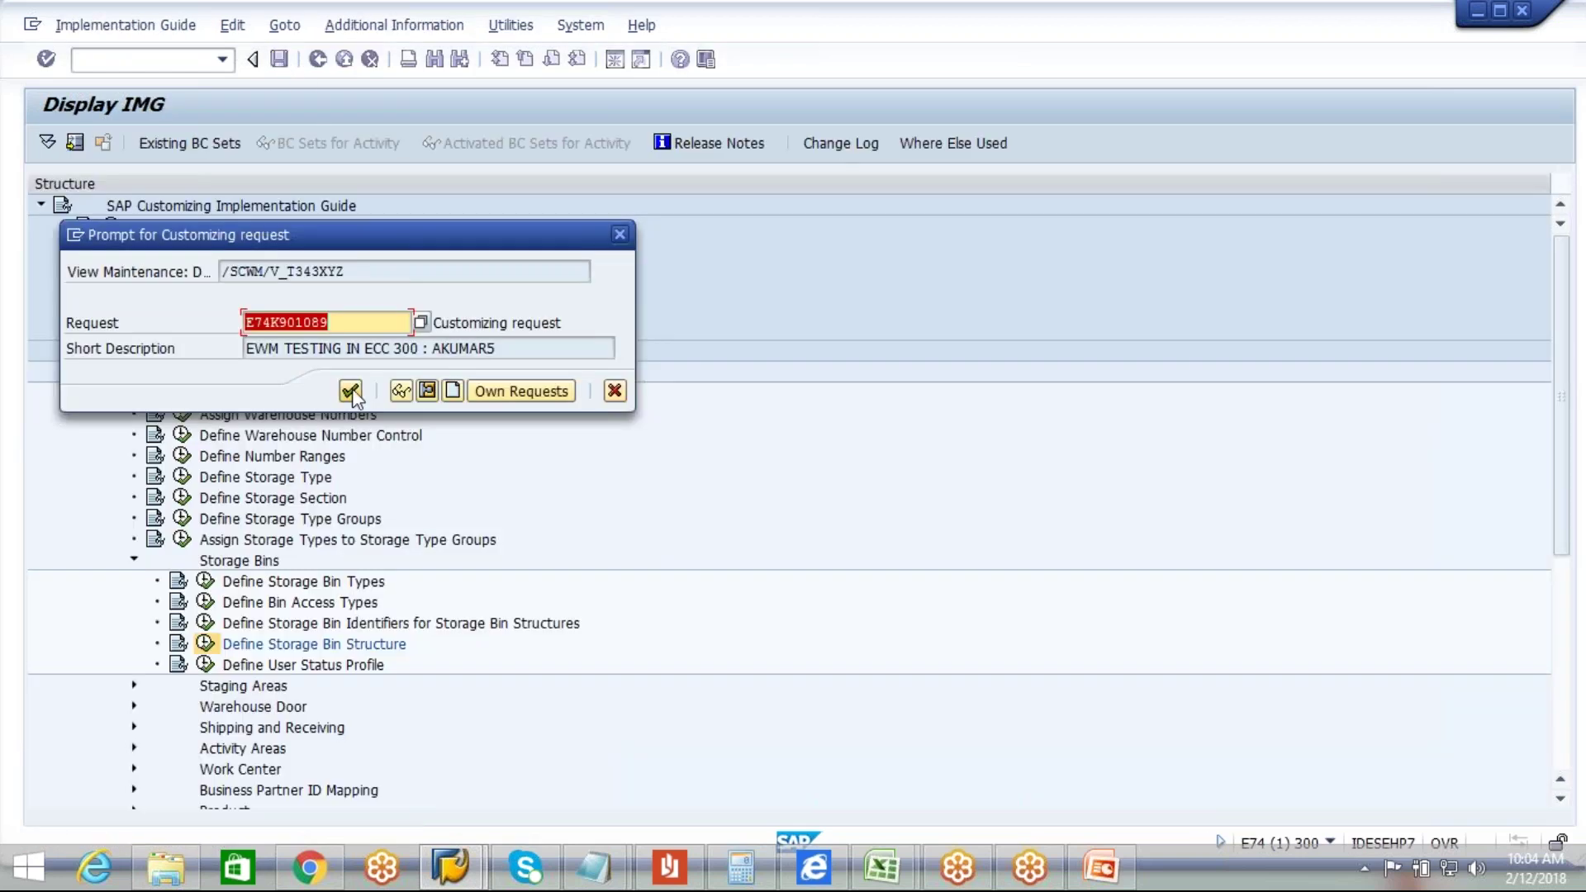
pyautogui.click(398, 389)
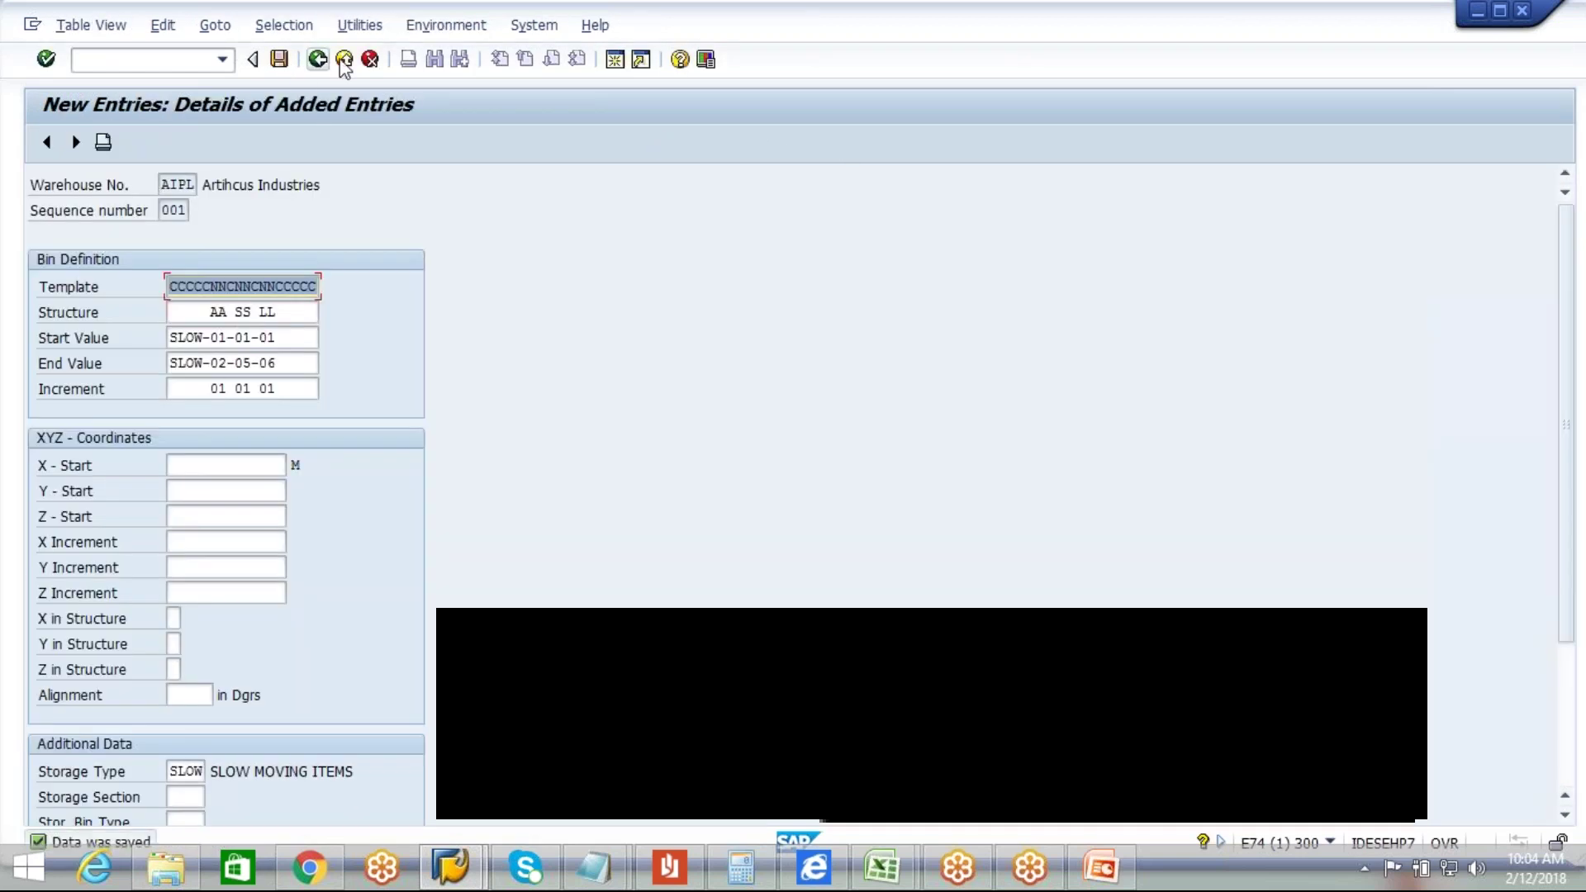
# Step: Return to SAP Easy Access and open Generate Storage Bins under Extended Warehouse Management, Master Data, Storage Bin
pyautogui.click(327, 64)
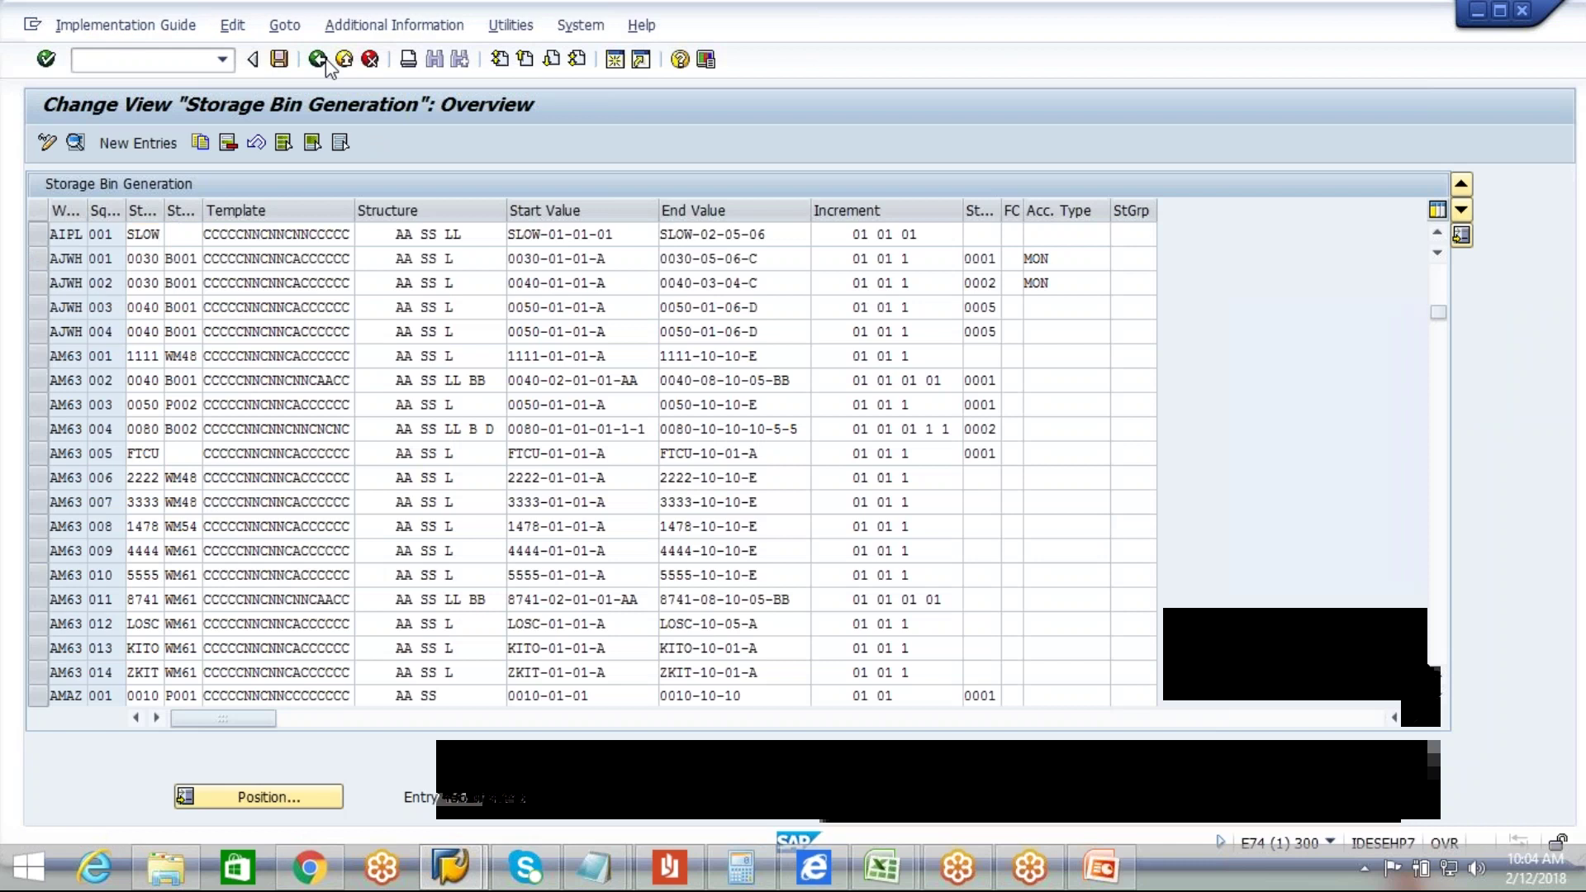
pyautogui.click(327, 64)
pyautogui.click(327, 64)
pyautogui.click(327, 64)
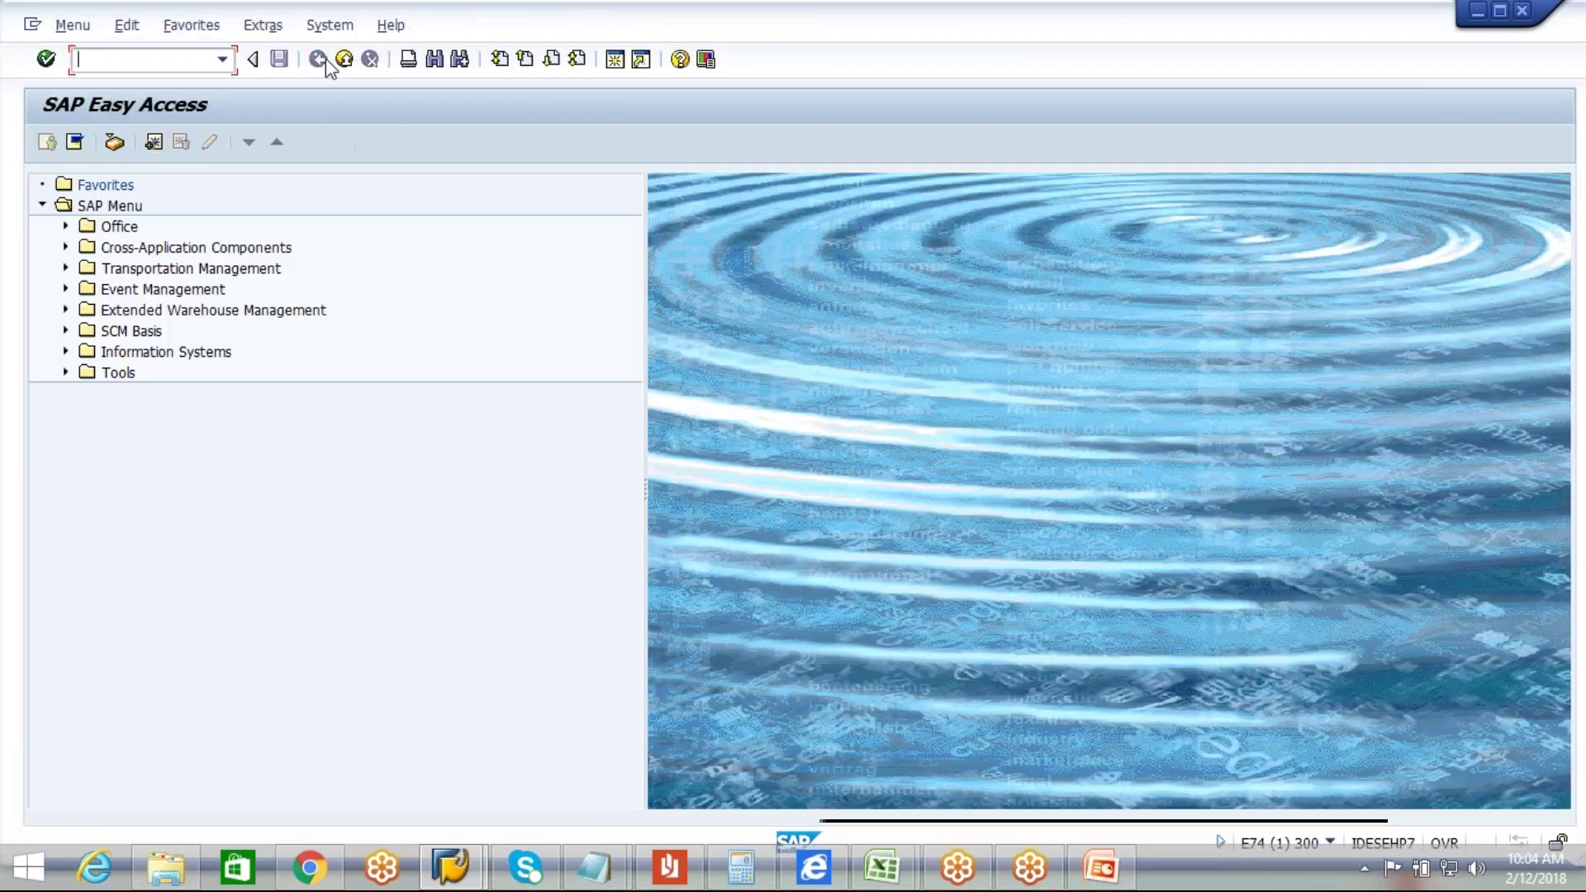
pyautogui.click(66, 310)
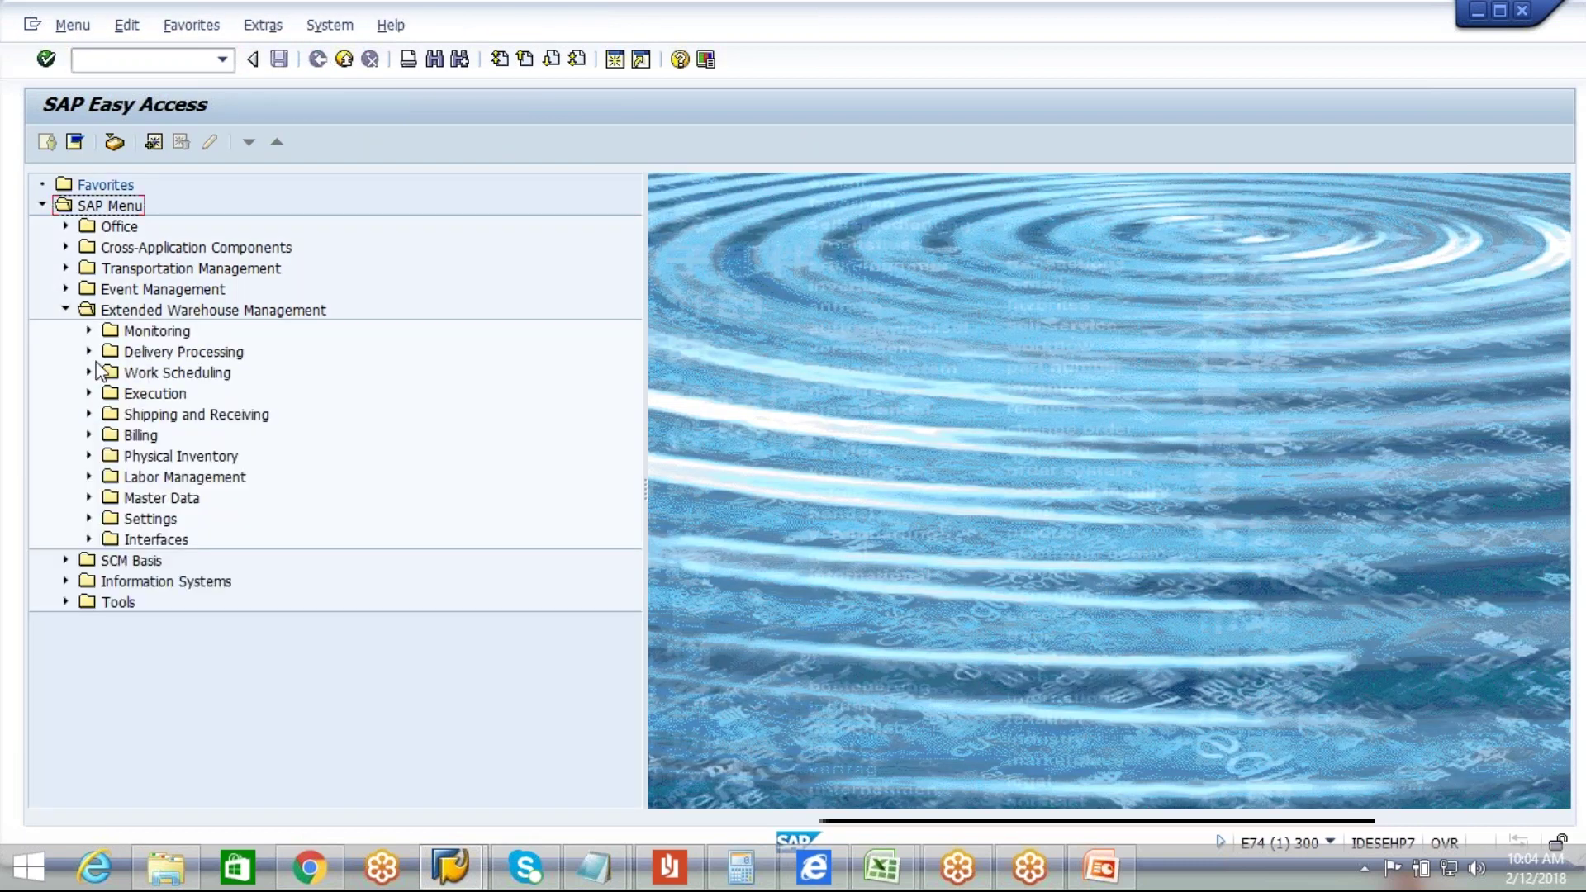
pyautogui.click(89, 497)
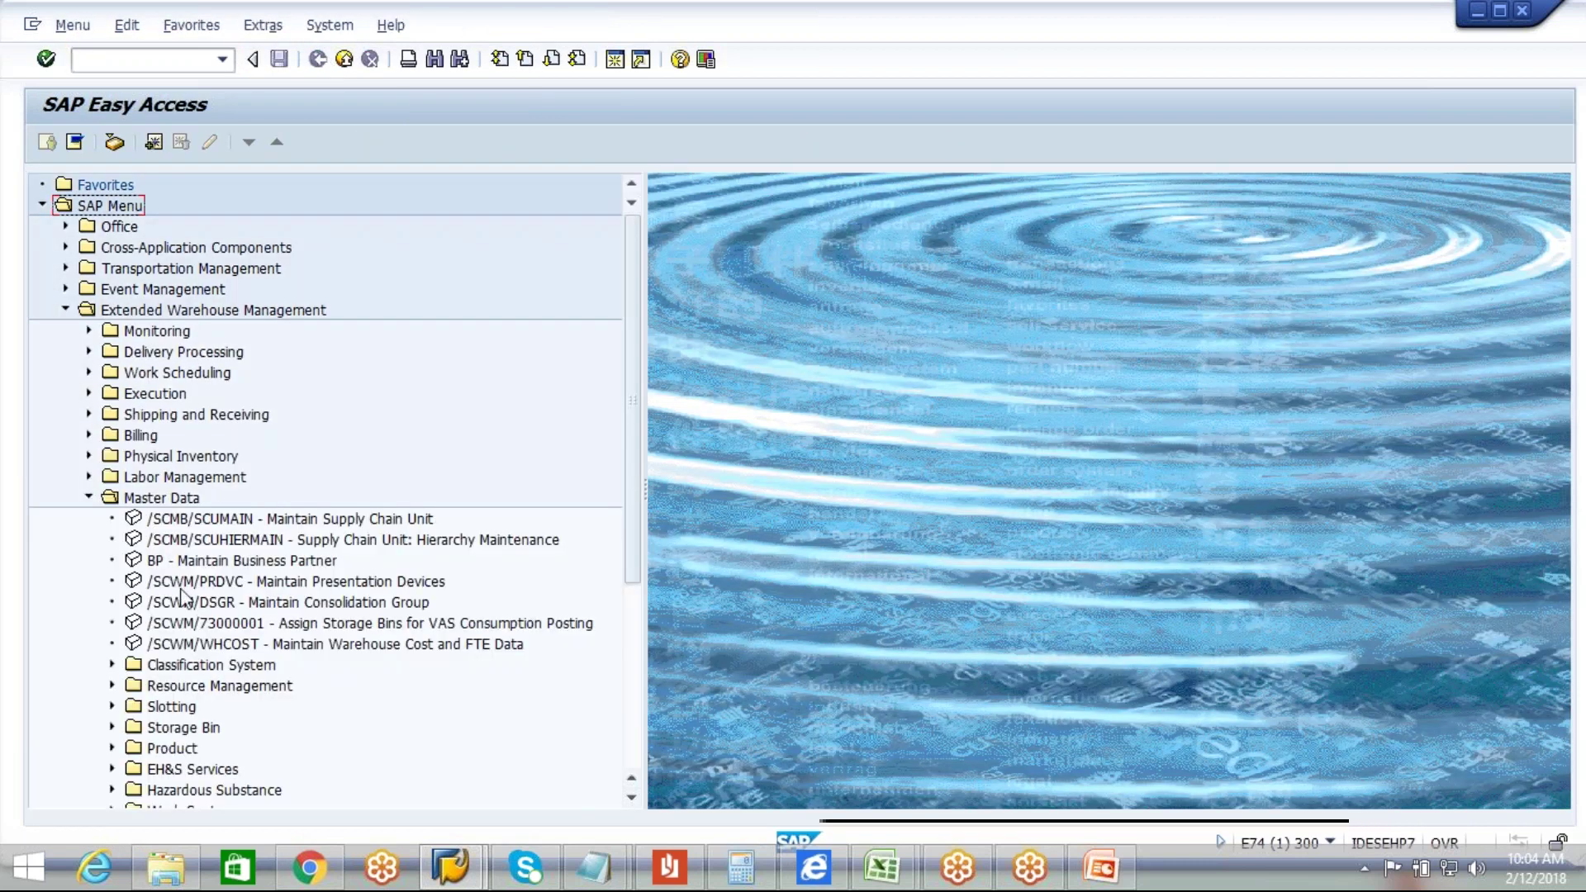
pyautogui.click(113, 726)
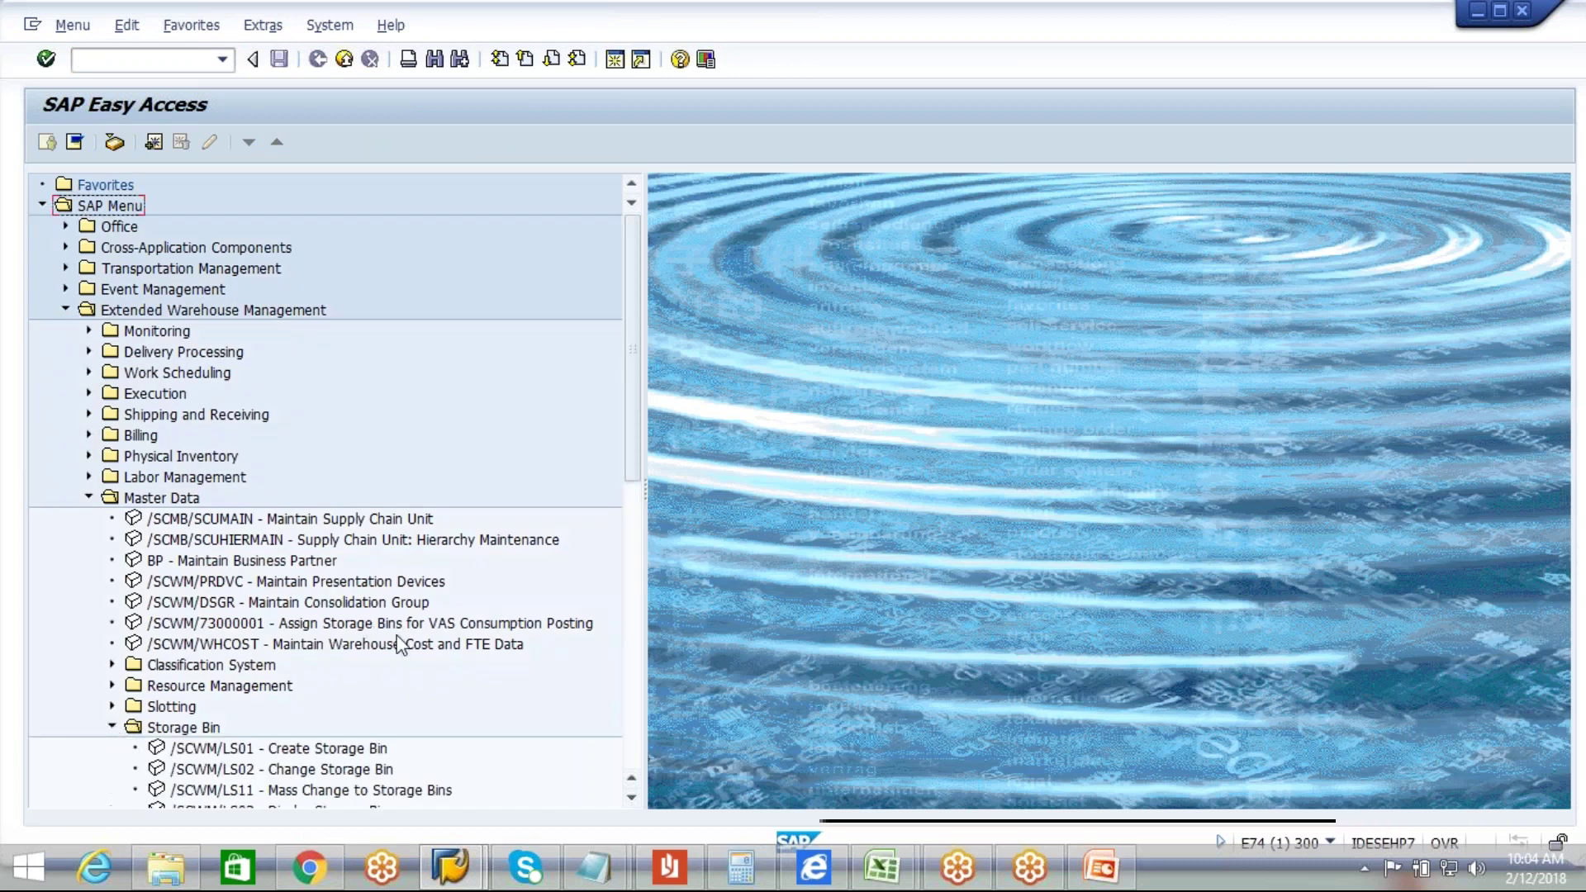
pyautogui.moveTo(634, 410); pyautogui.dragTo(637, 523)
pyautogui.doubleClick(326, 583)
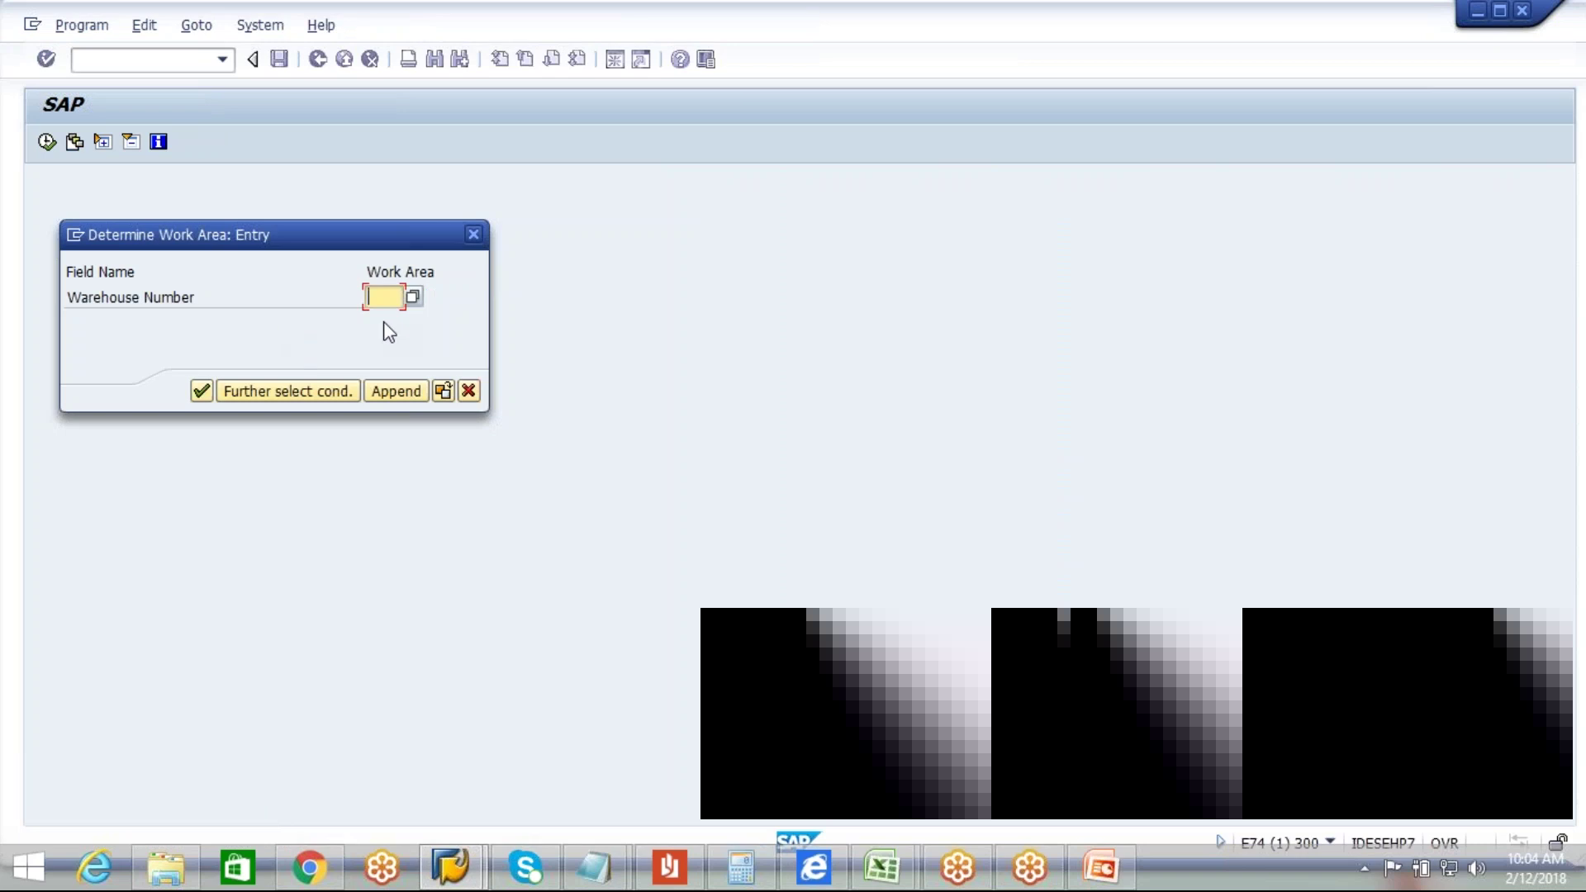
# Step: Set the work area to warehouse number AIPL and display its bin generation entry
pyautogui.write('A')
pyautogui.press('Down')
pyautogui.press('Return')
pyautogui.click(206, 388)
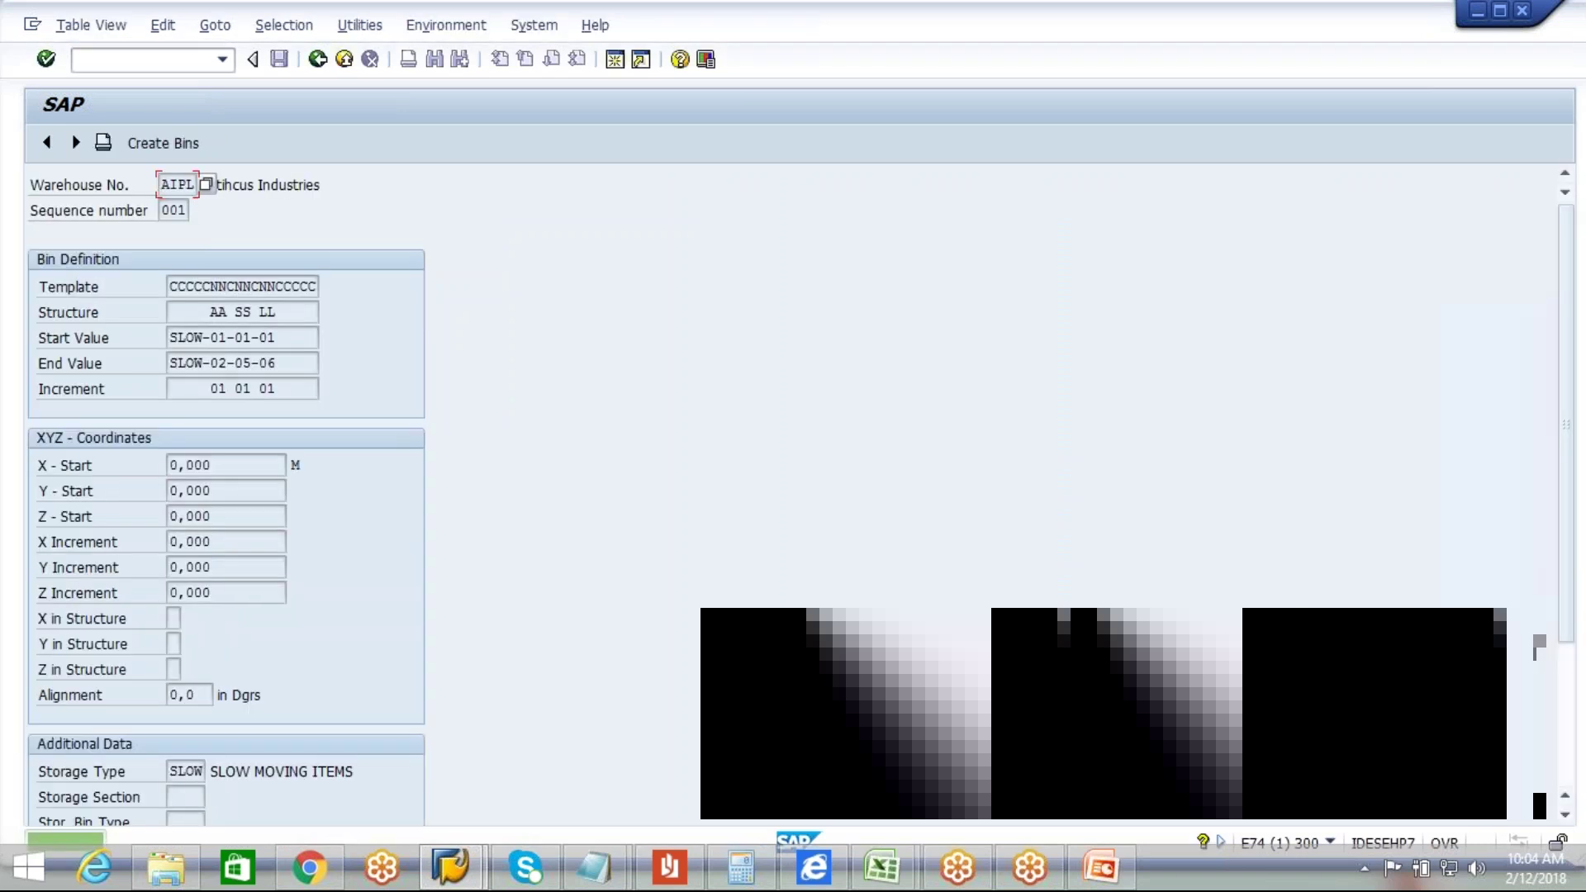
# Step: Create the storage bins of storage type SLOW for sequence 001, confirming the creation, and return to SAP Easy Access
pyautogui.click(167, 141)
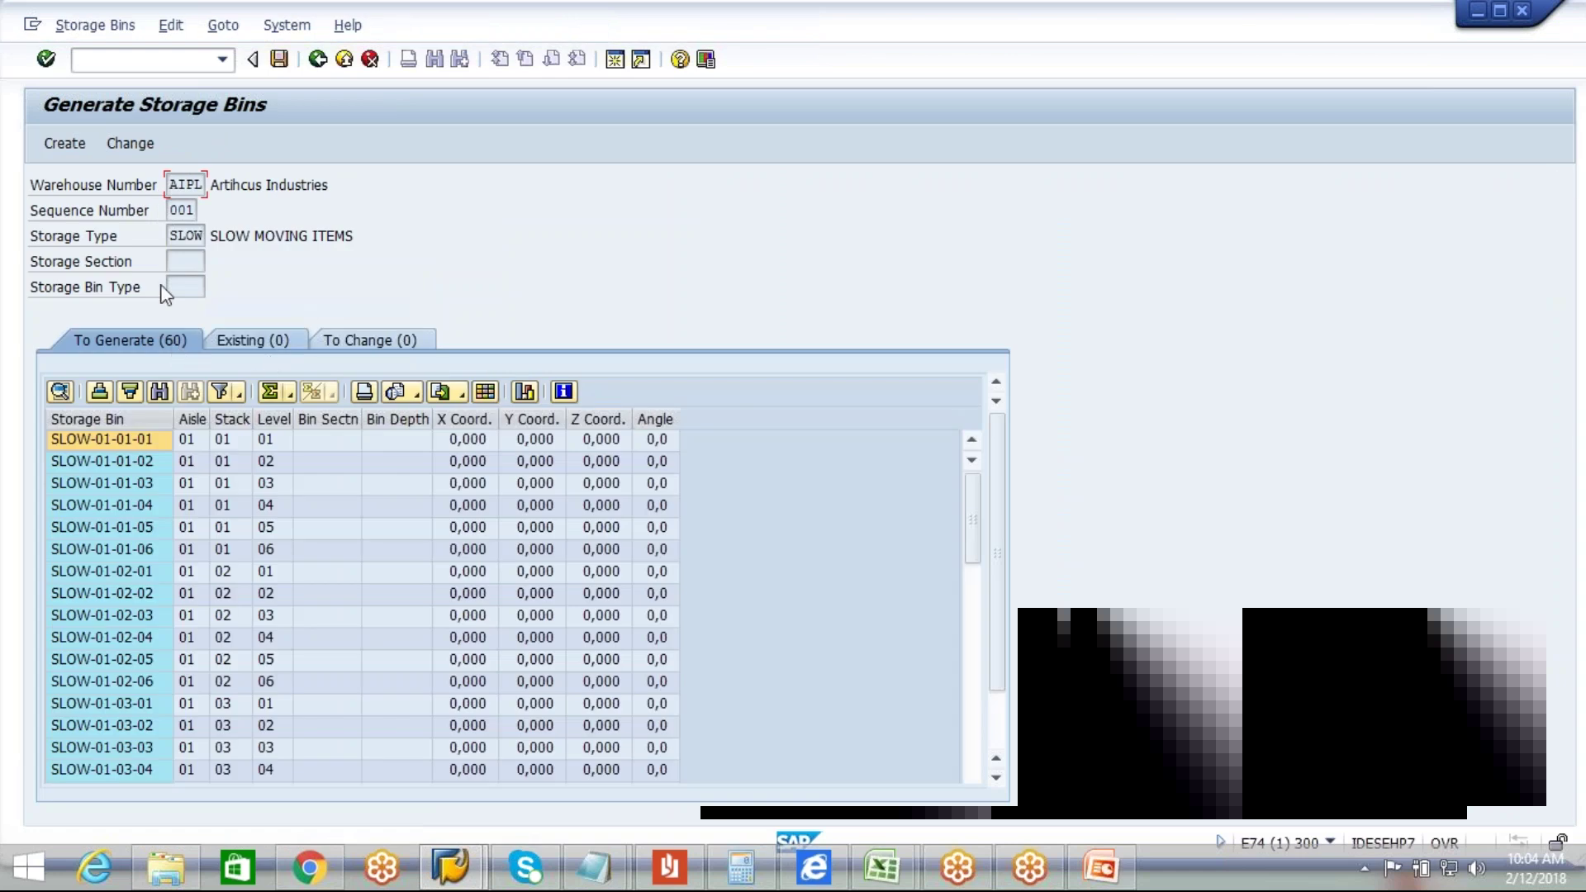
pyautogui.click(66, 142)
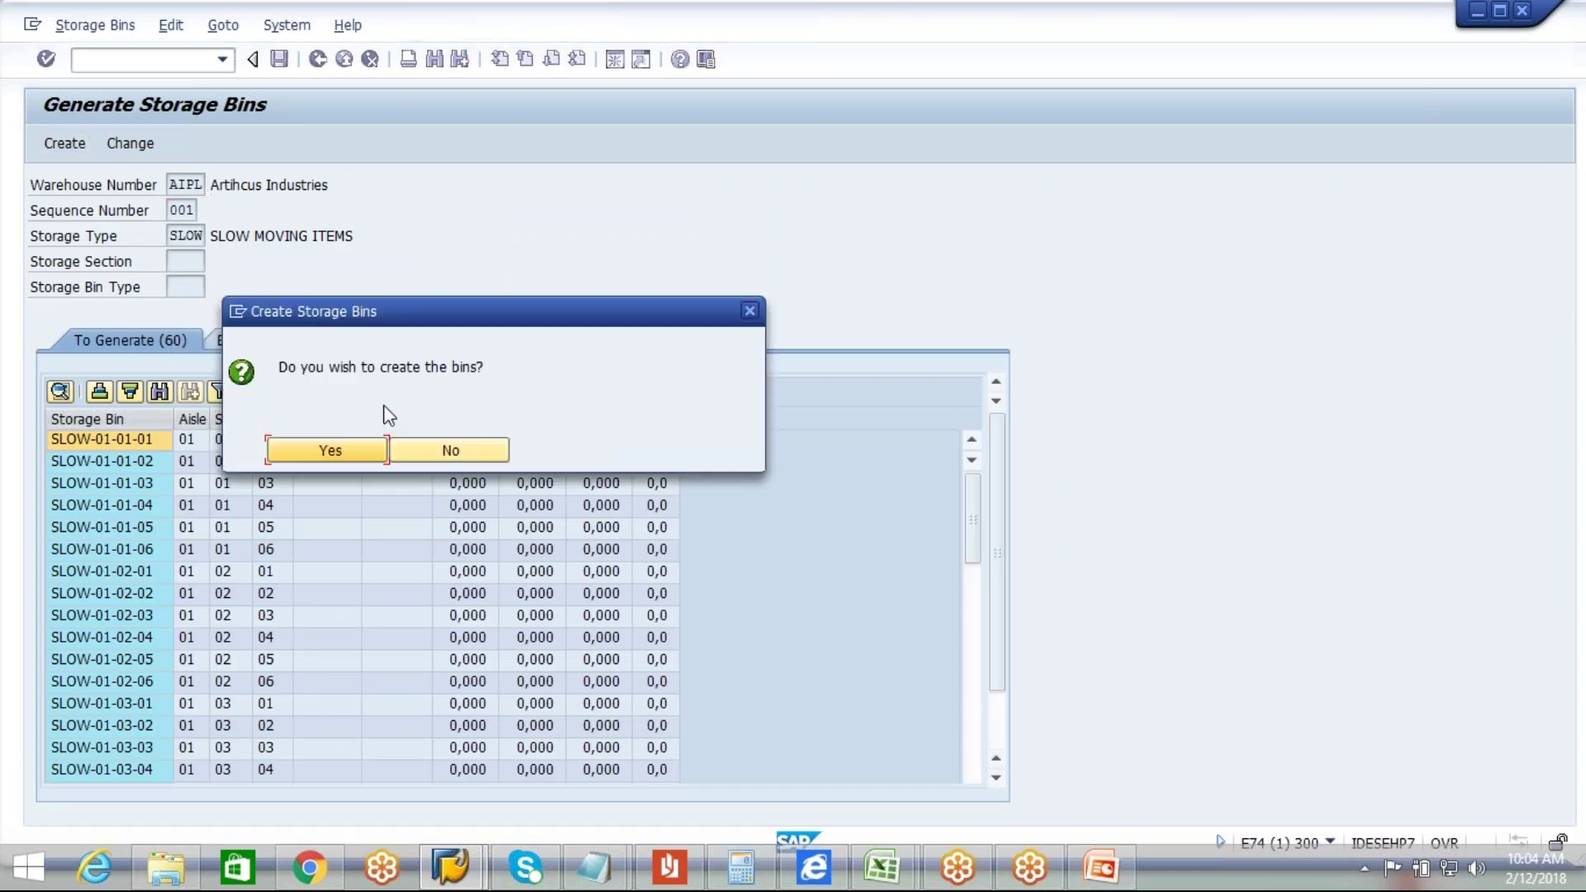
pyautogui.click(342, 451)
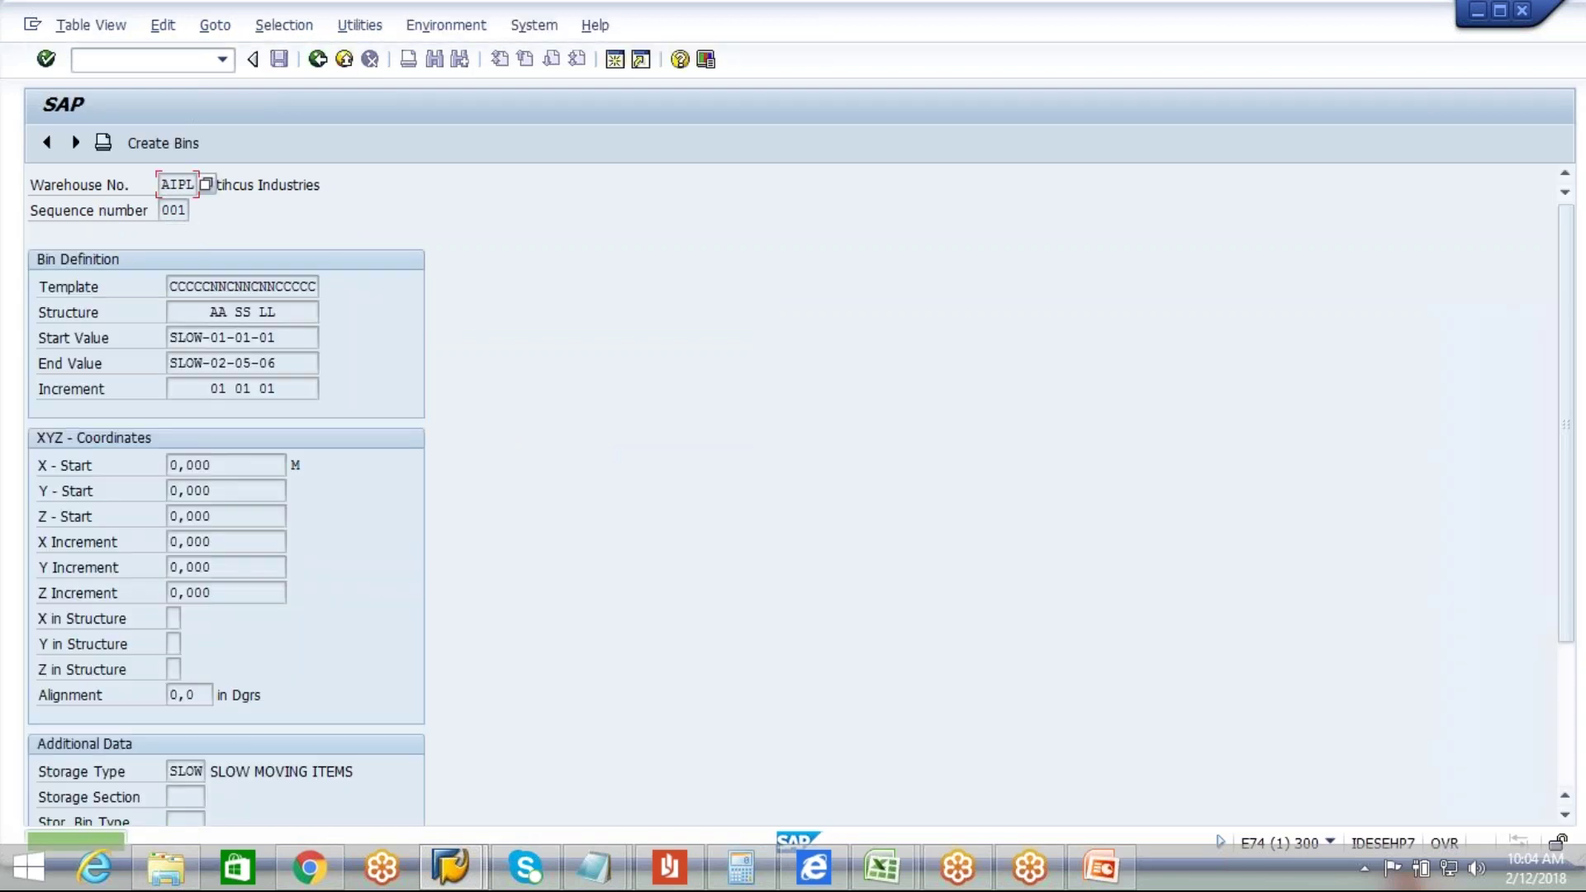
pyautogui.click(322, 62)
pyautogui.click(319, 60)
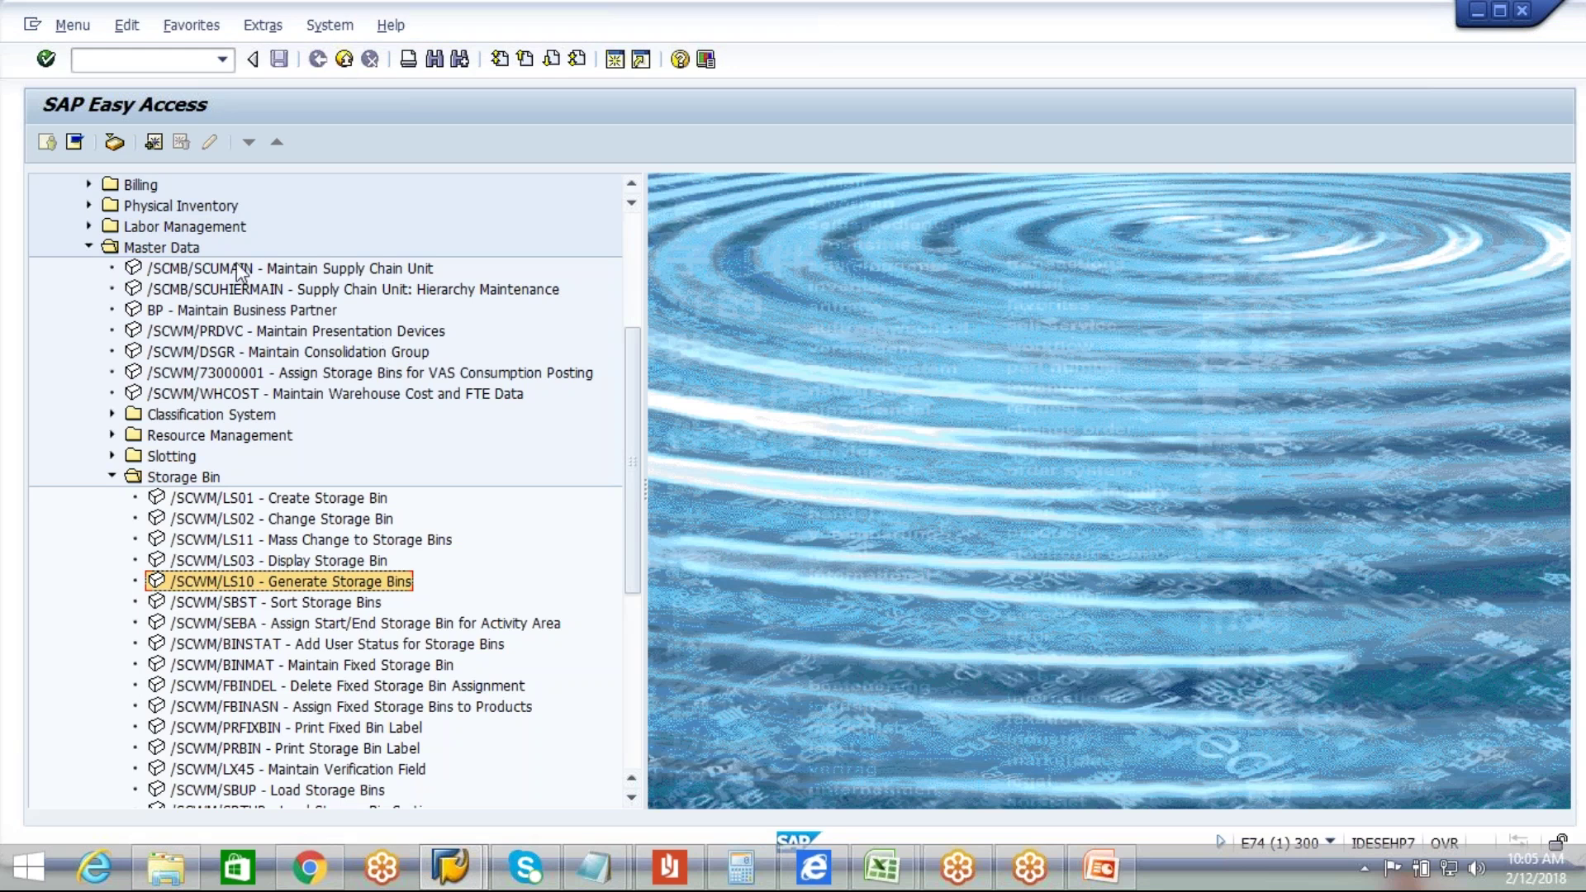
# Step: Start transaction SPRO and display the SAP Reference IMG
pyautogui.click(129, 64)
pyautogui.write('spro')
pyautogui.press('Return')
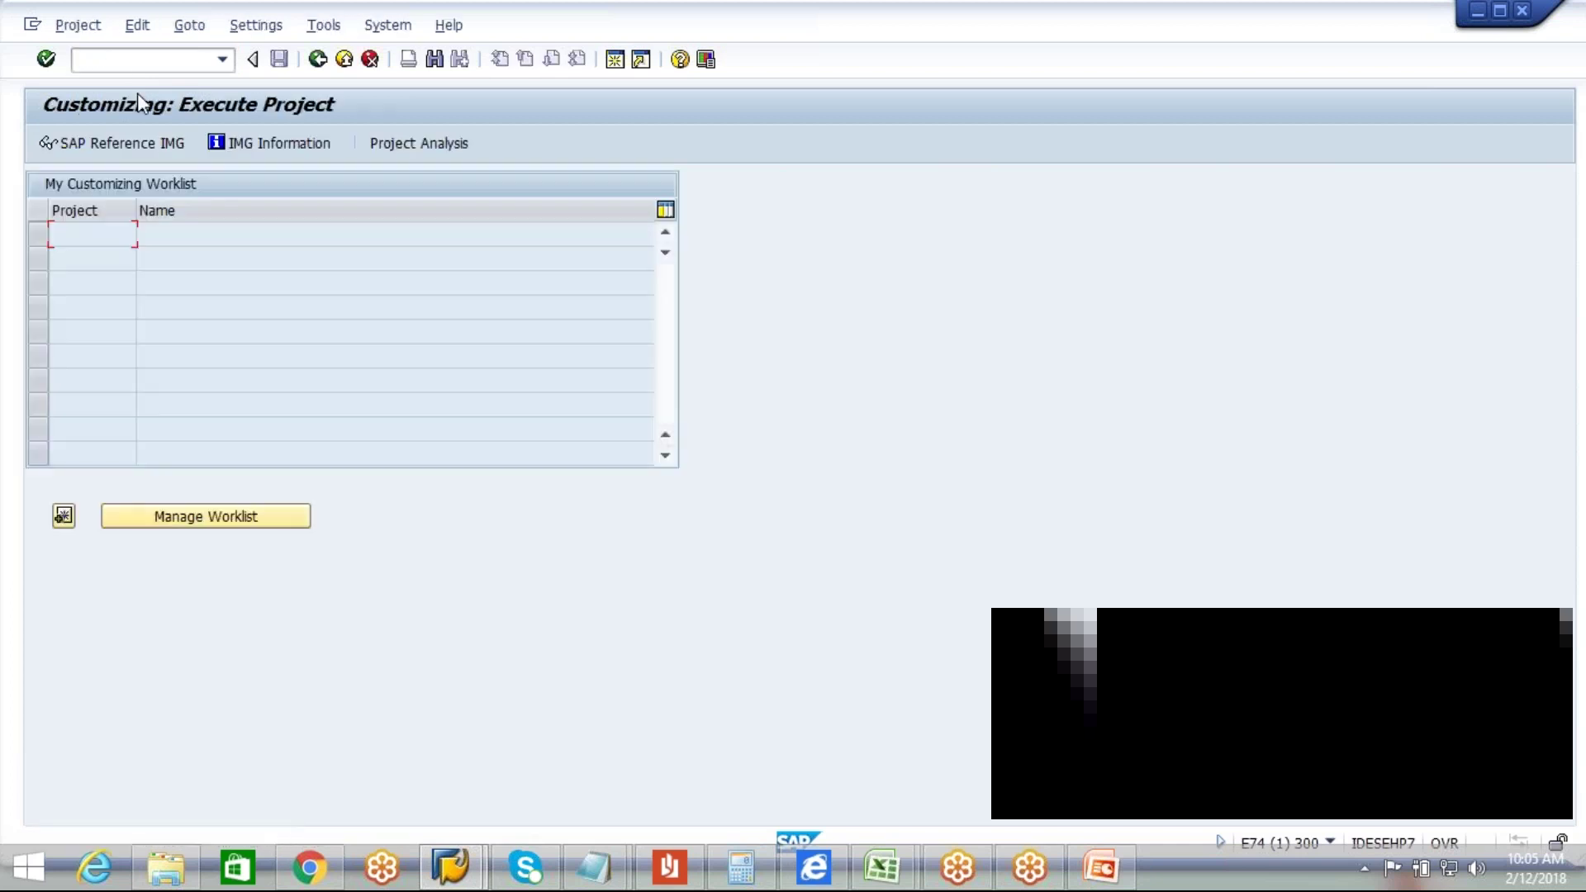
pyautogui.click(142, 147)
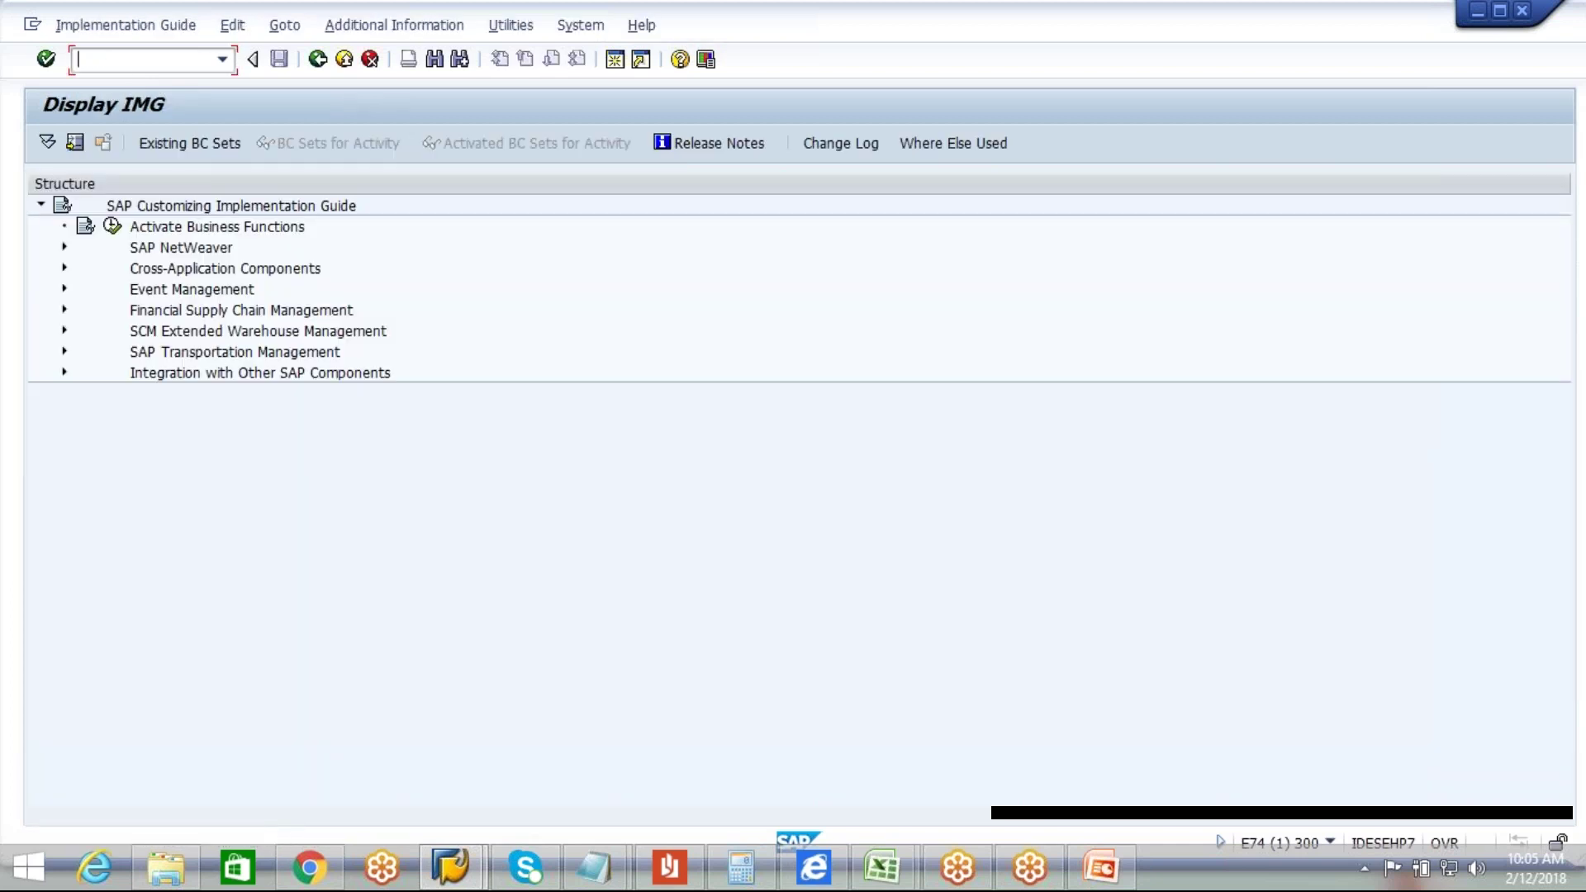
# Step: Open Define Activity Area under SCM Extended Warehouse Management, Extended Warehouse Management, Master Data, Activity Areas
pyautogui.click(64, 332)
pyautogui.click(88, 351)
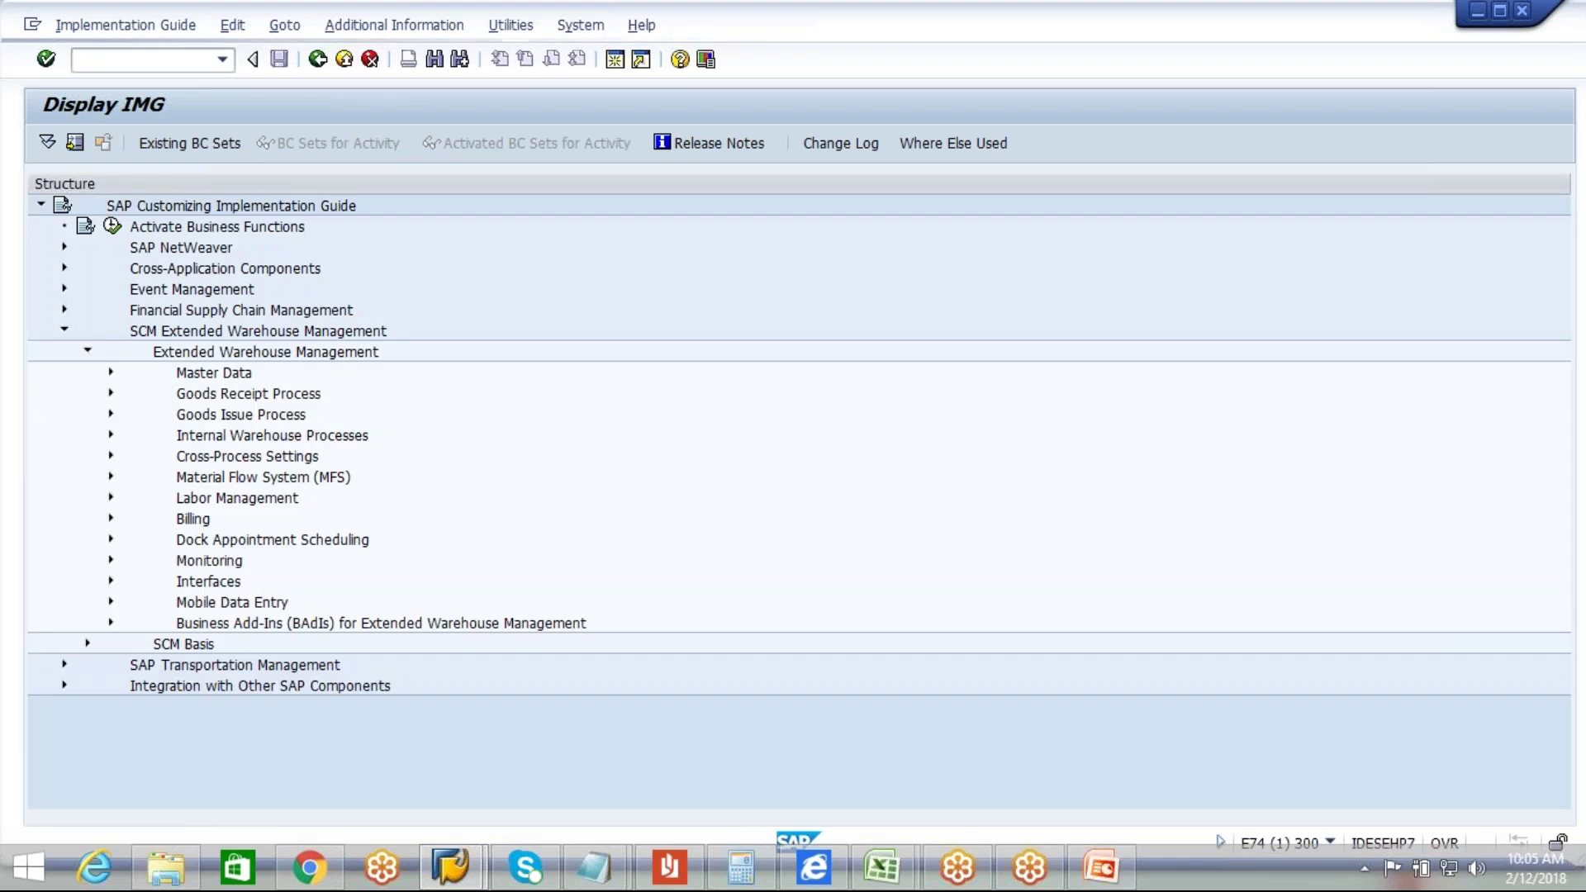
pyautogui.click(111, 373)
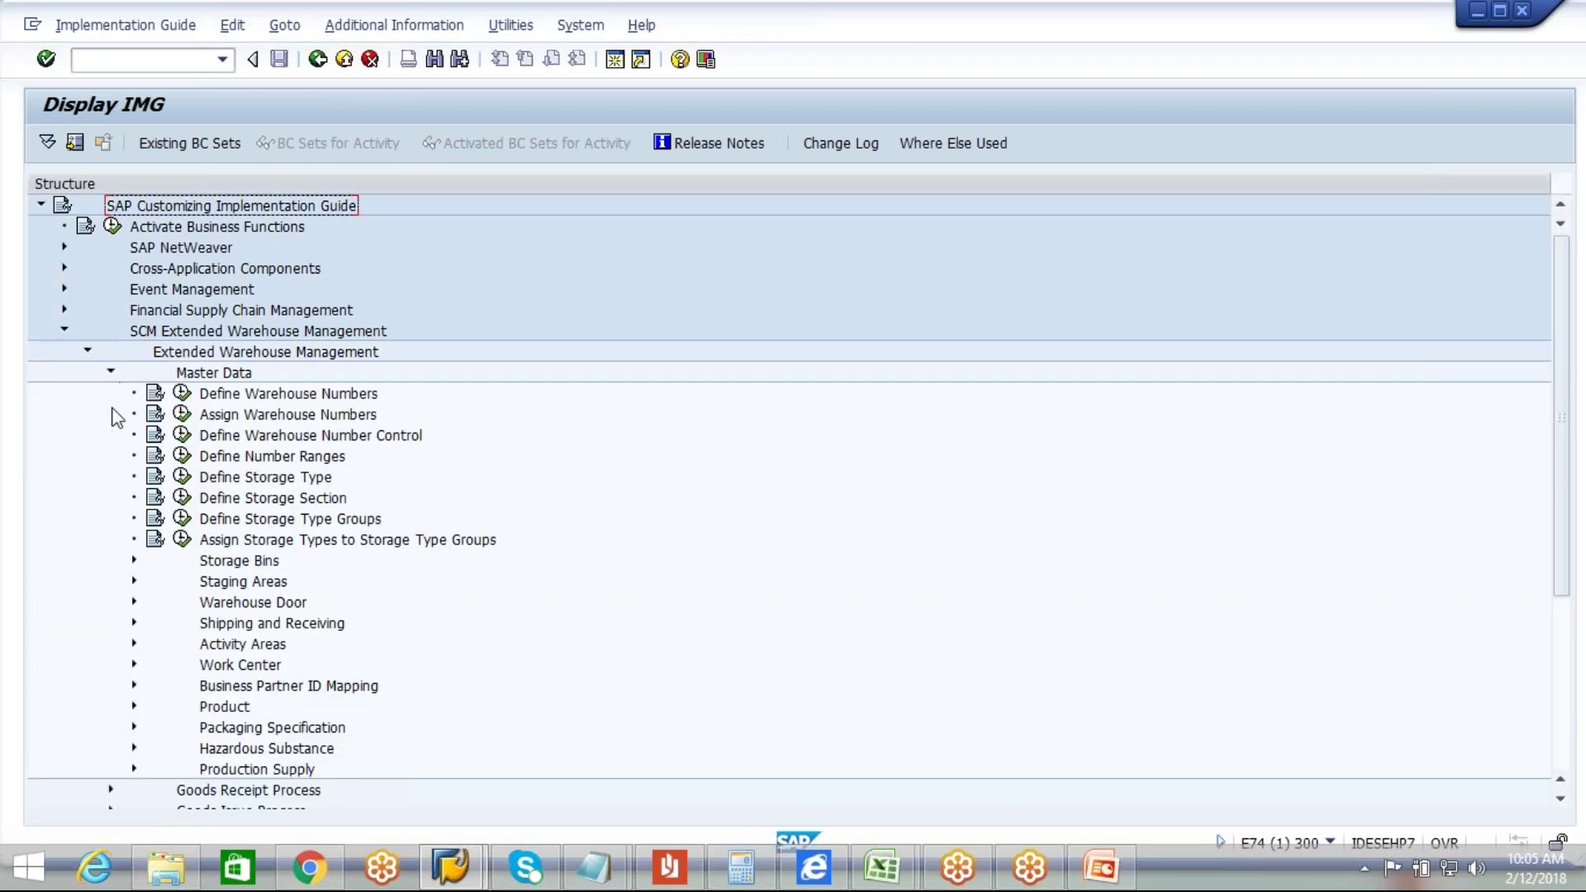
pyautogui.click(135, 644)
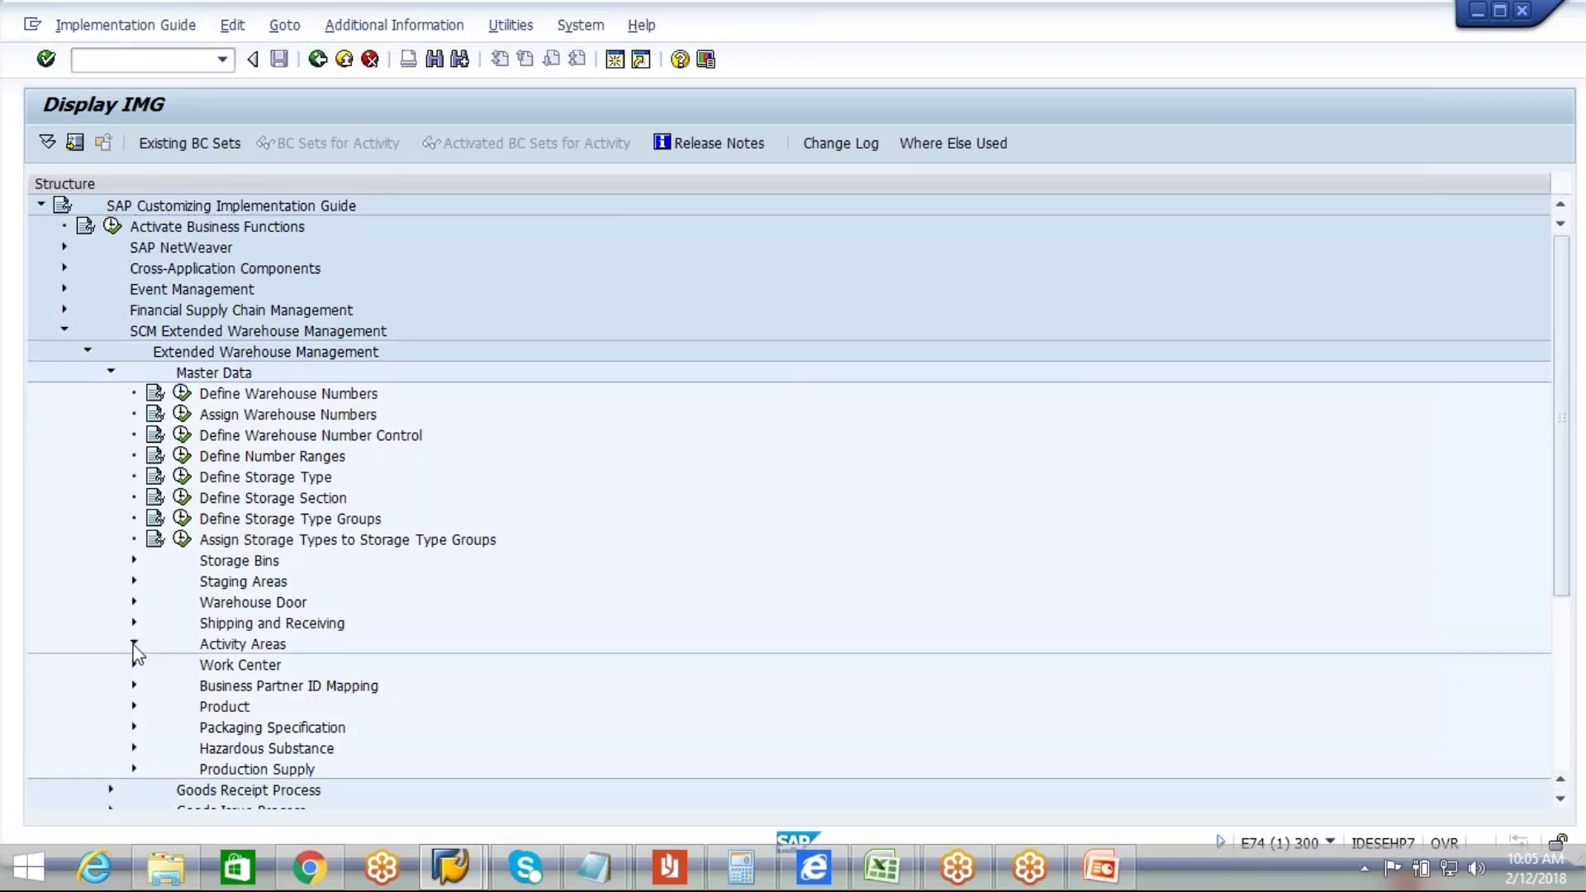
pyautogui.click(205, 687)
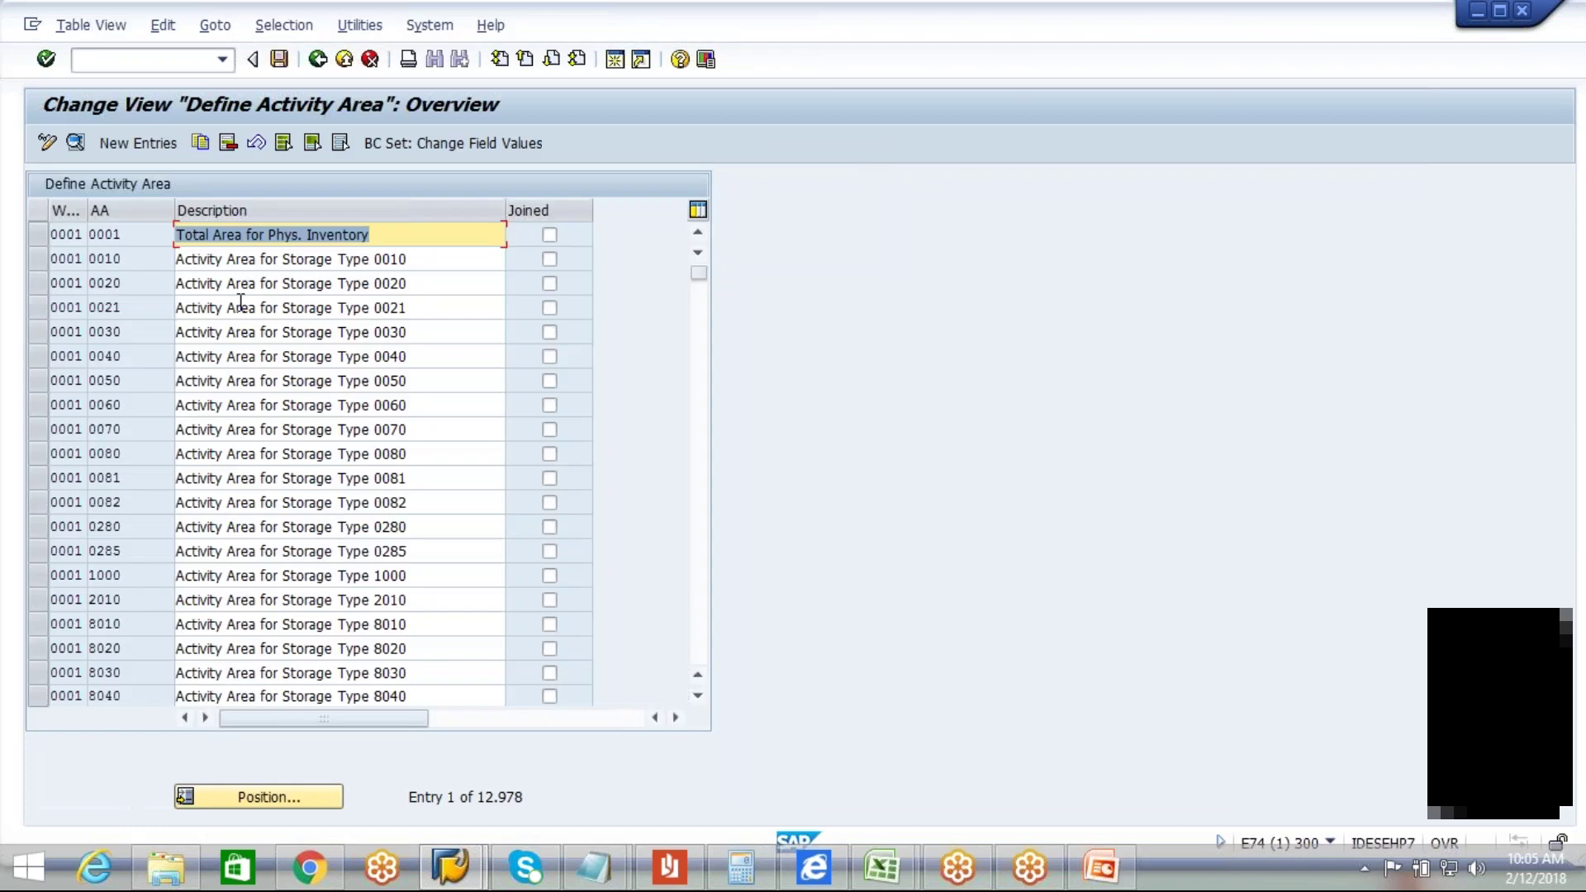
# Step: Add a new activity area COMM for warehouse number AIPL with the description COMMON AA
pyautogui.click(156, 142)
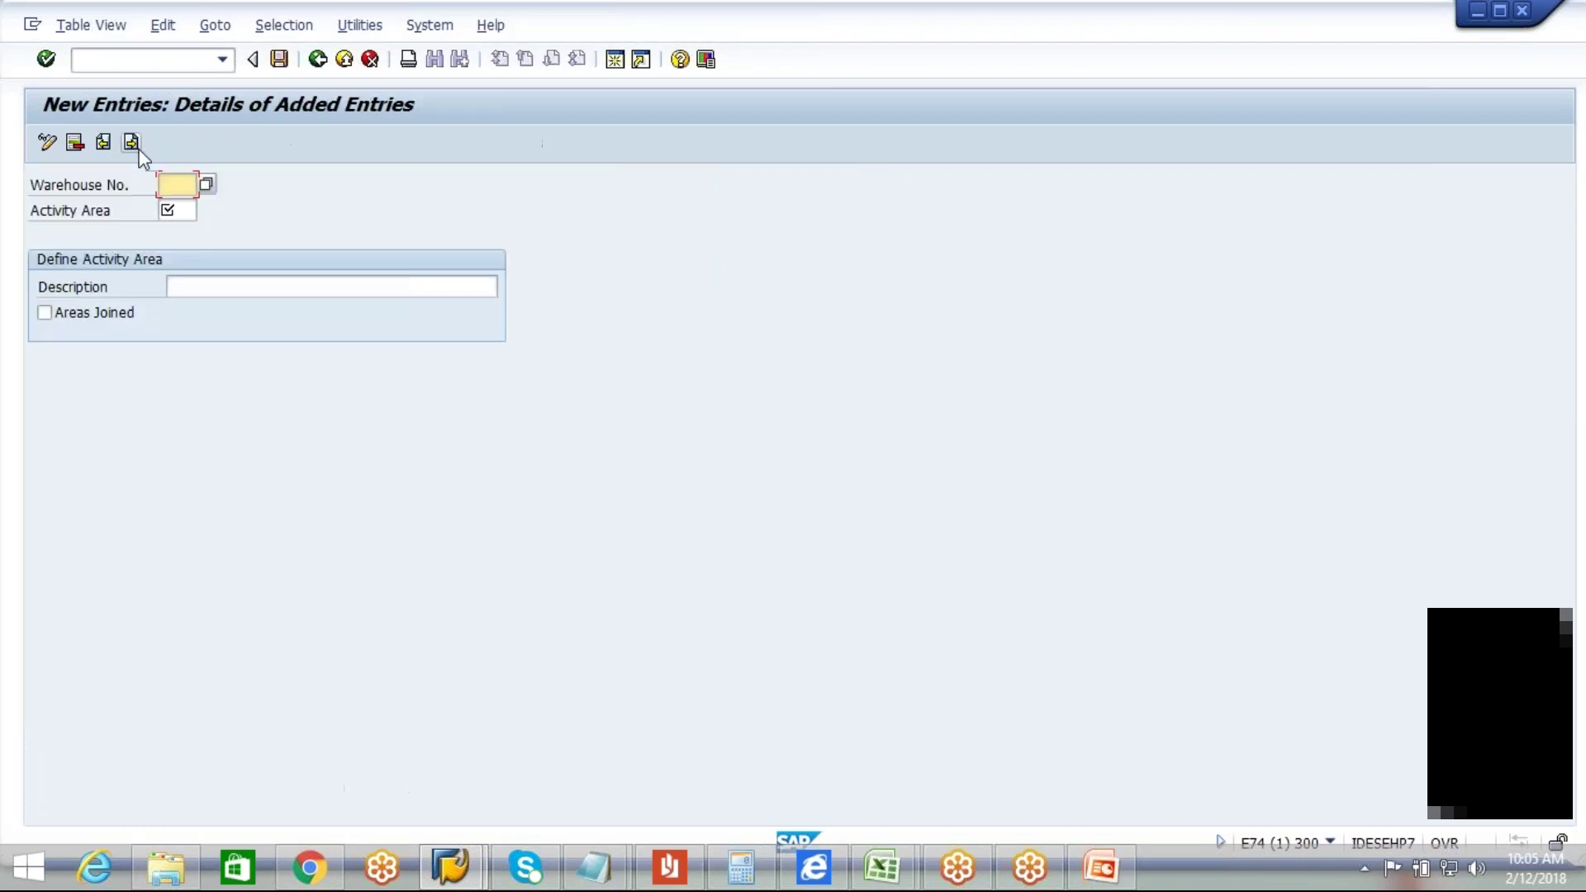
pyautogui.write('AIPL')
pyautogui.click(174, 210)
pyautogui.write('COMM')
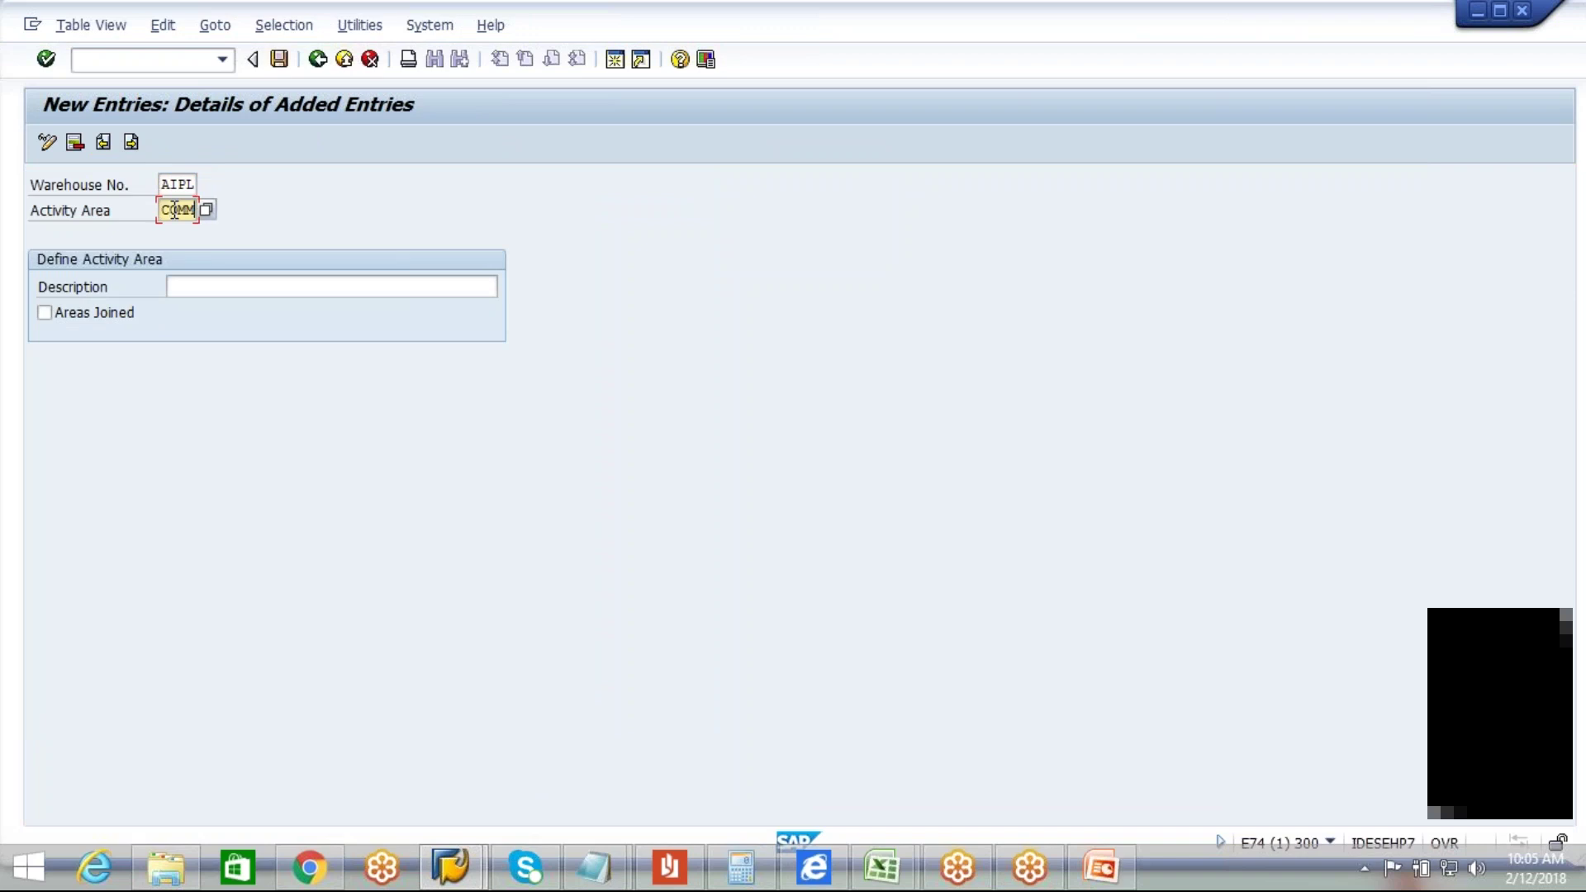
pyautogui.press('Tab')
pyautogui.write('COO')
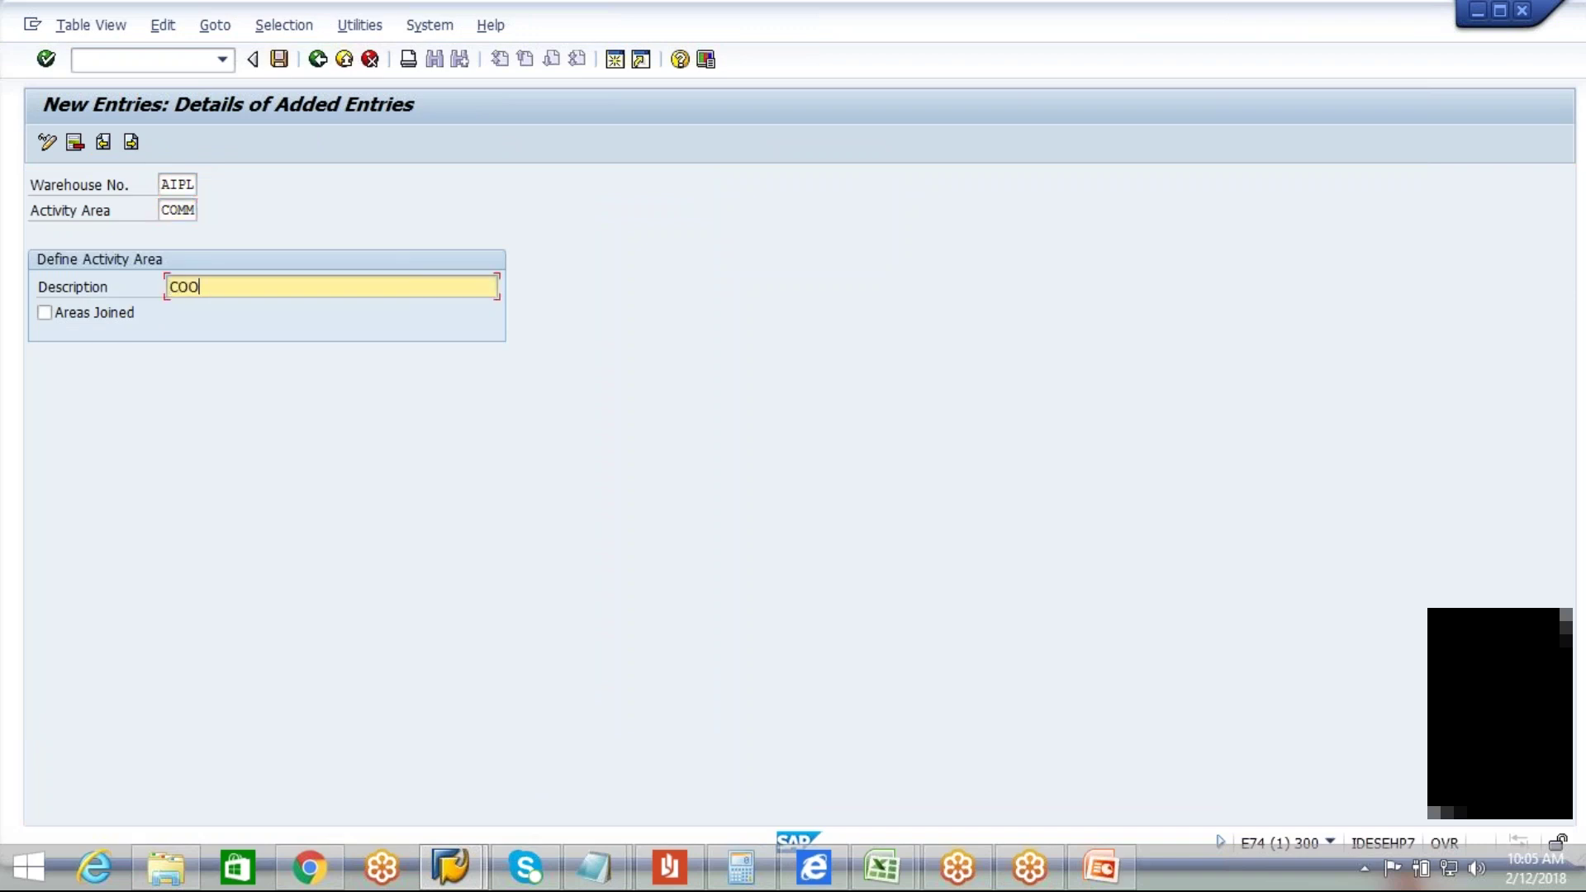
pyautogui.press('BackSpace')
pyautogui.write('MM')
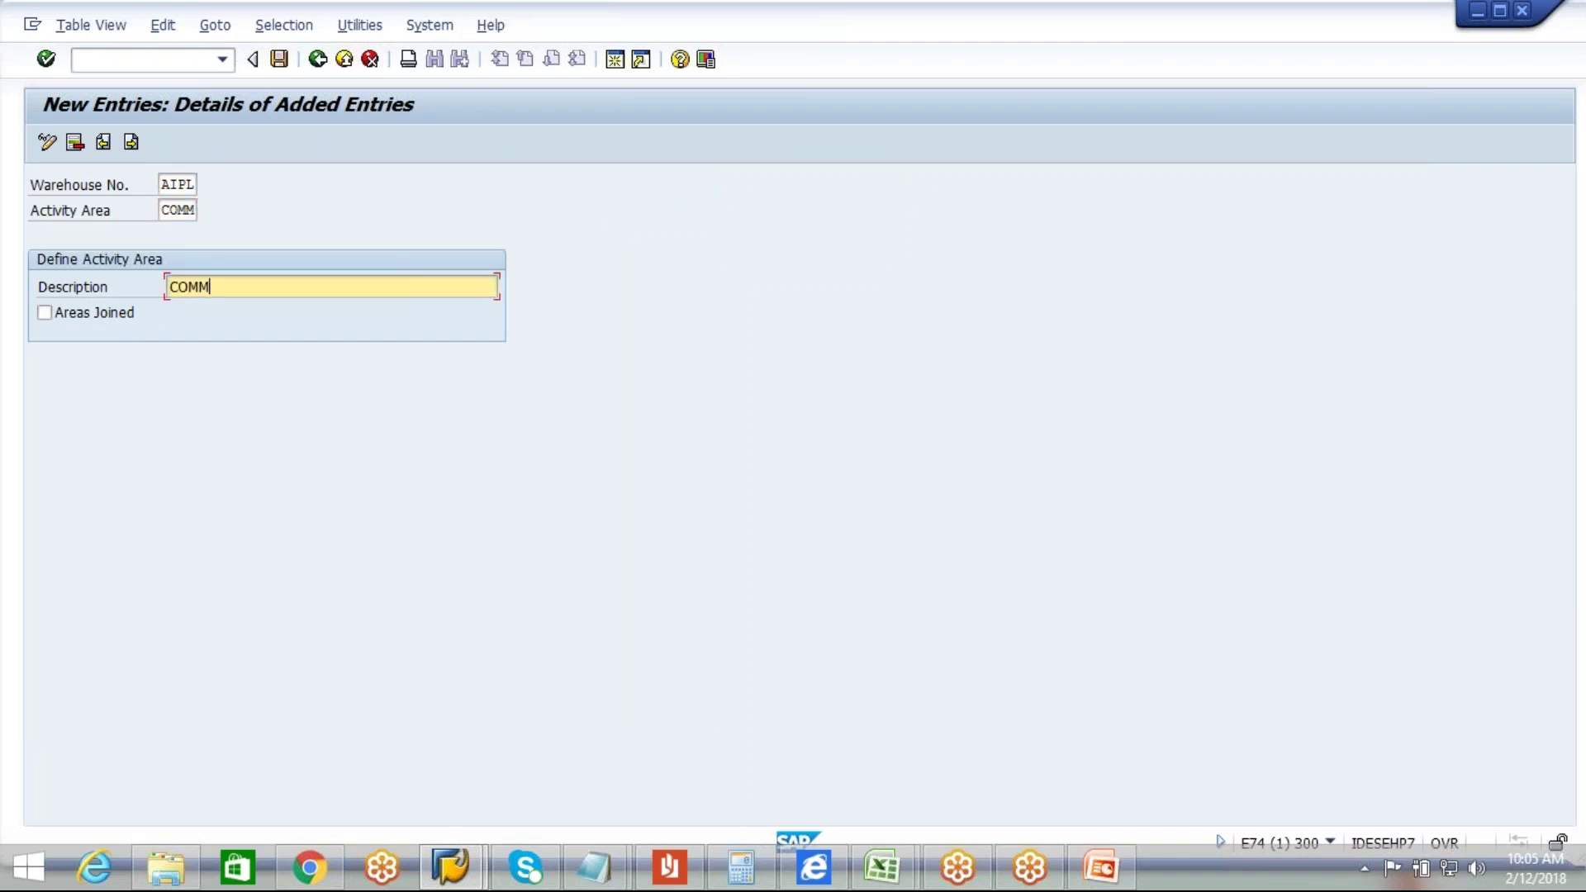
pyautogui.write('ON AA')
# Step: Save the new activity area under the proposed customizing request and return to the IMG structure
pyautogui.click(279, 59)
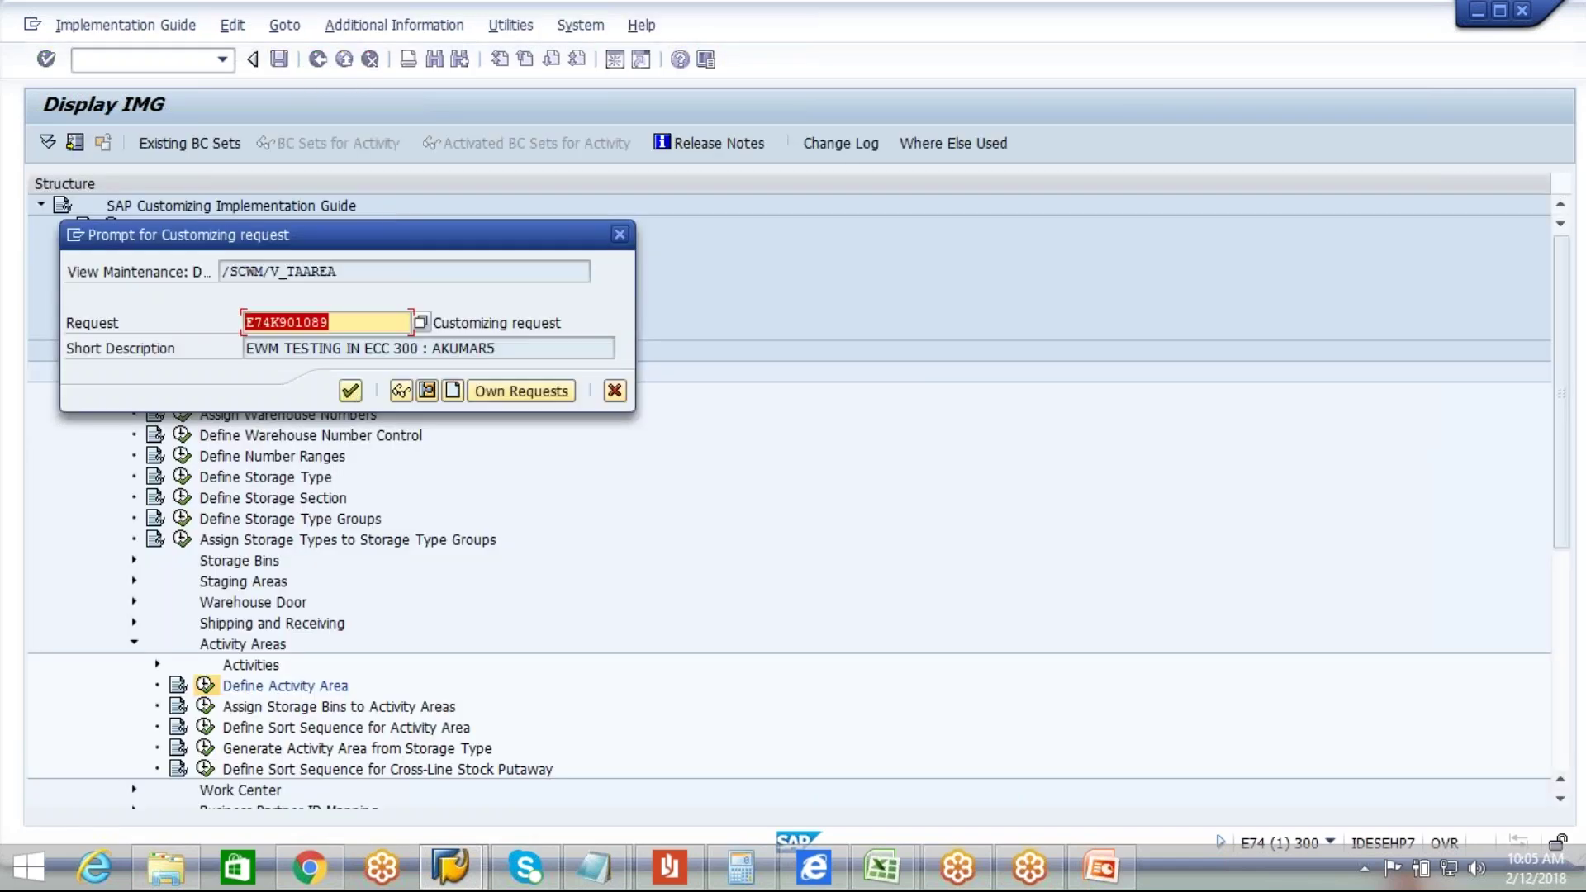
pyautogui.click(350, 390)
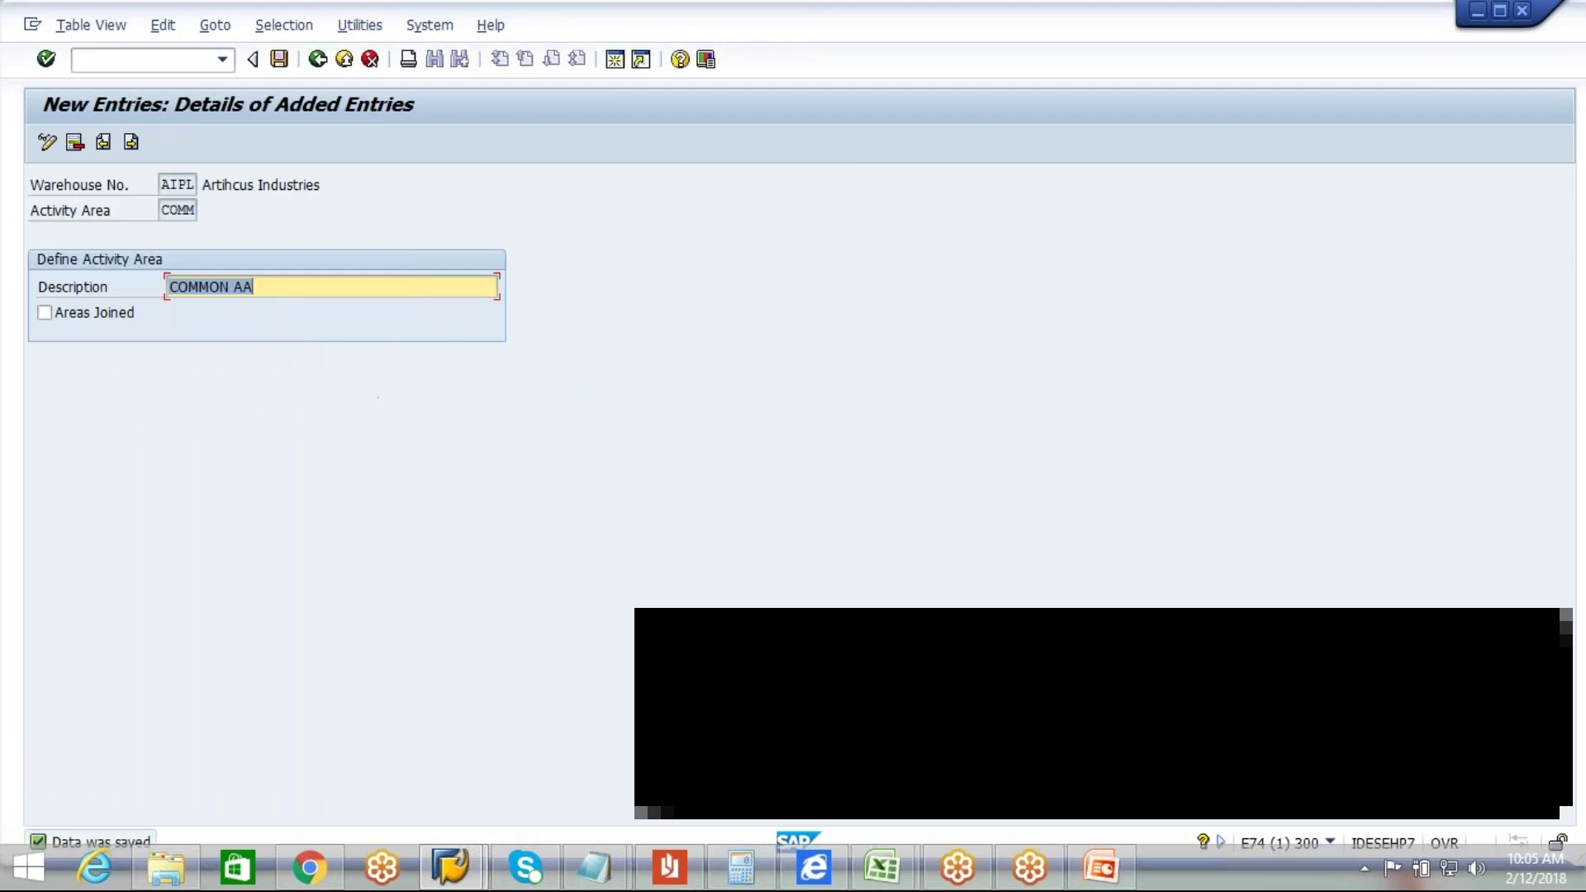
pyautogui.click(316, 60)
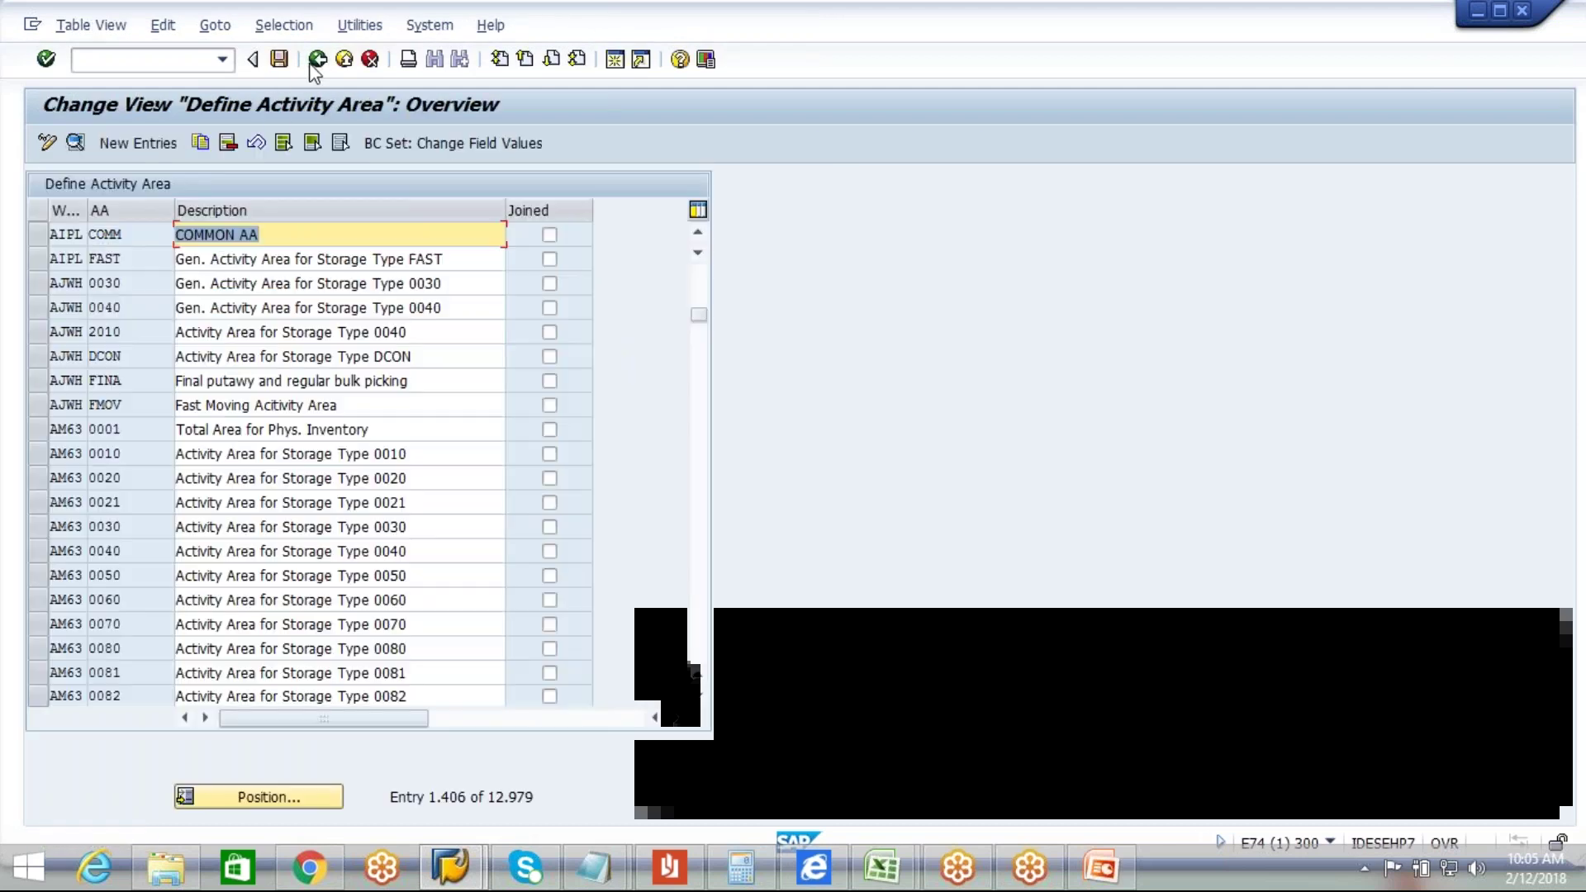
pyautogui.click(317, 60)
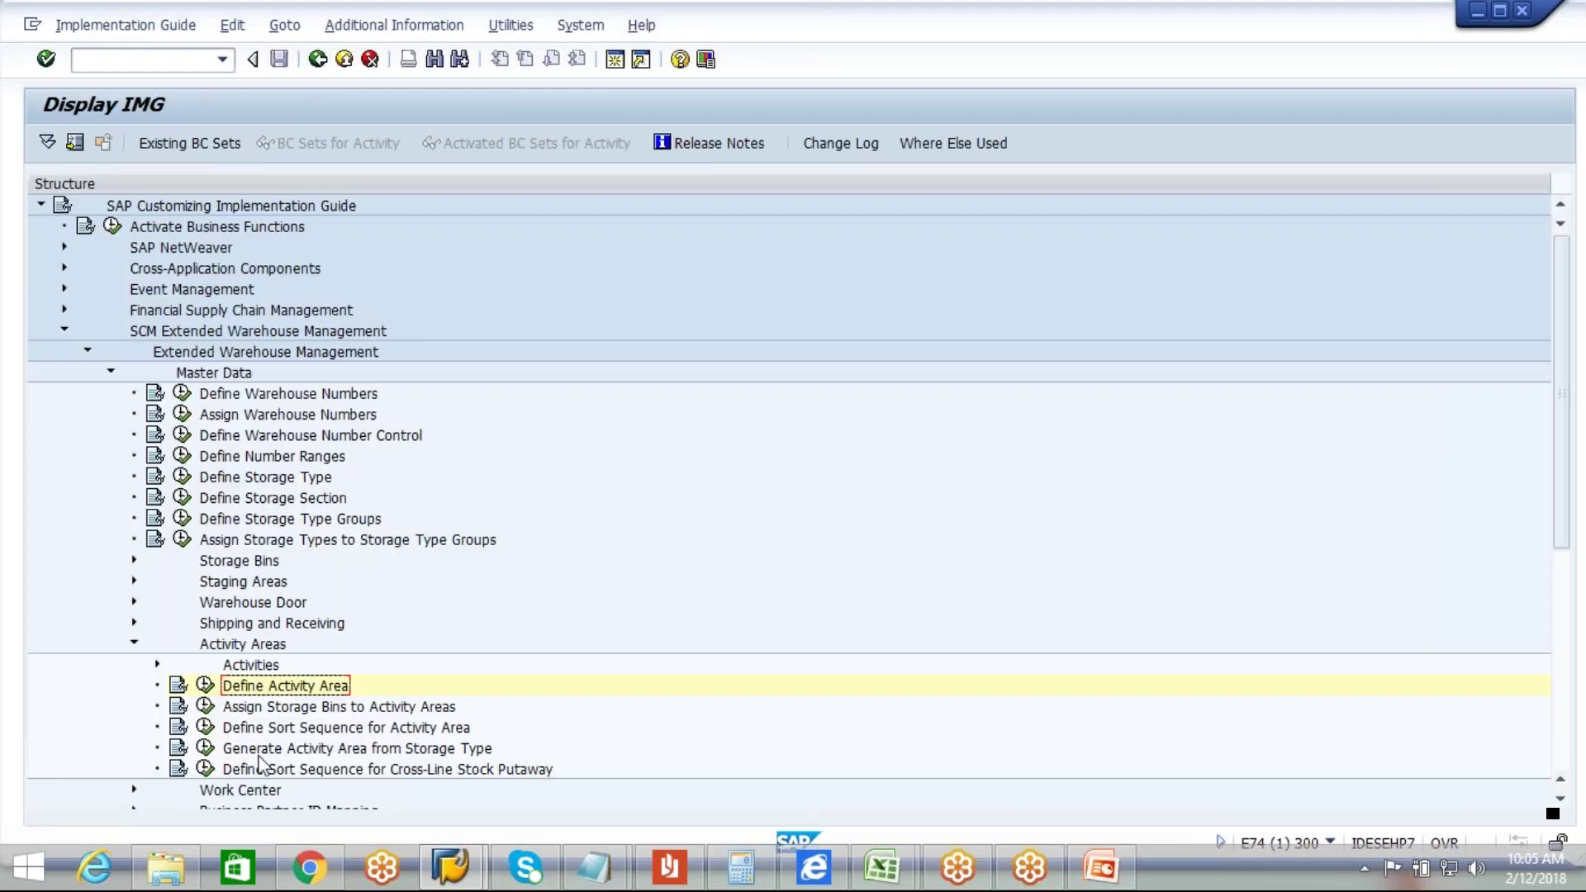
# Step: In Assign Storage Bins to Activity Areas, add an entry assigning storage type FAST to activity area COMM of warehouse AIPL
pyautogui.click(322, 709)
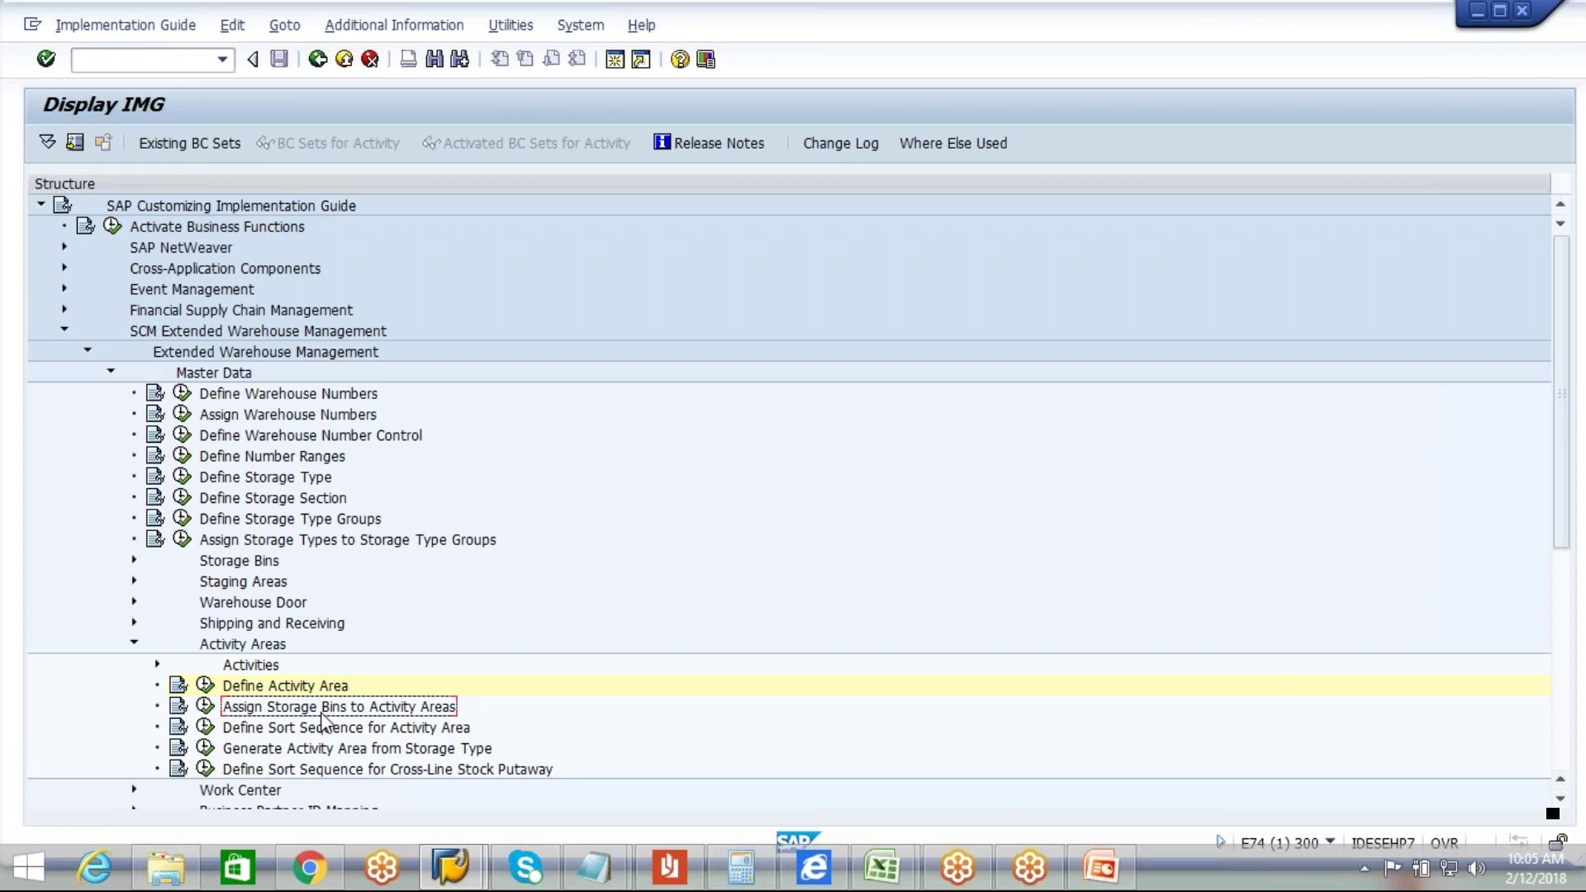
pyautogui.click(205, 706)
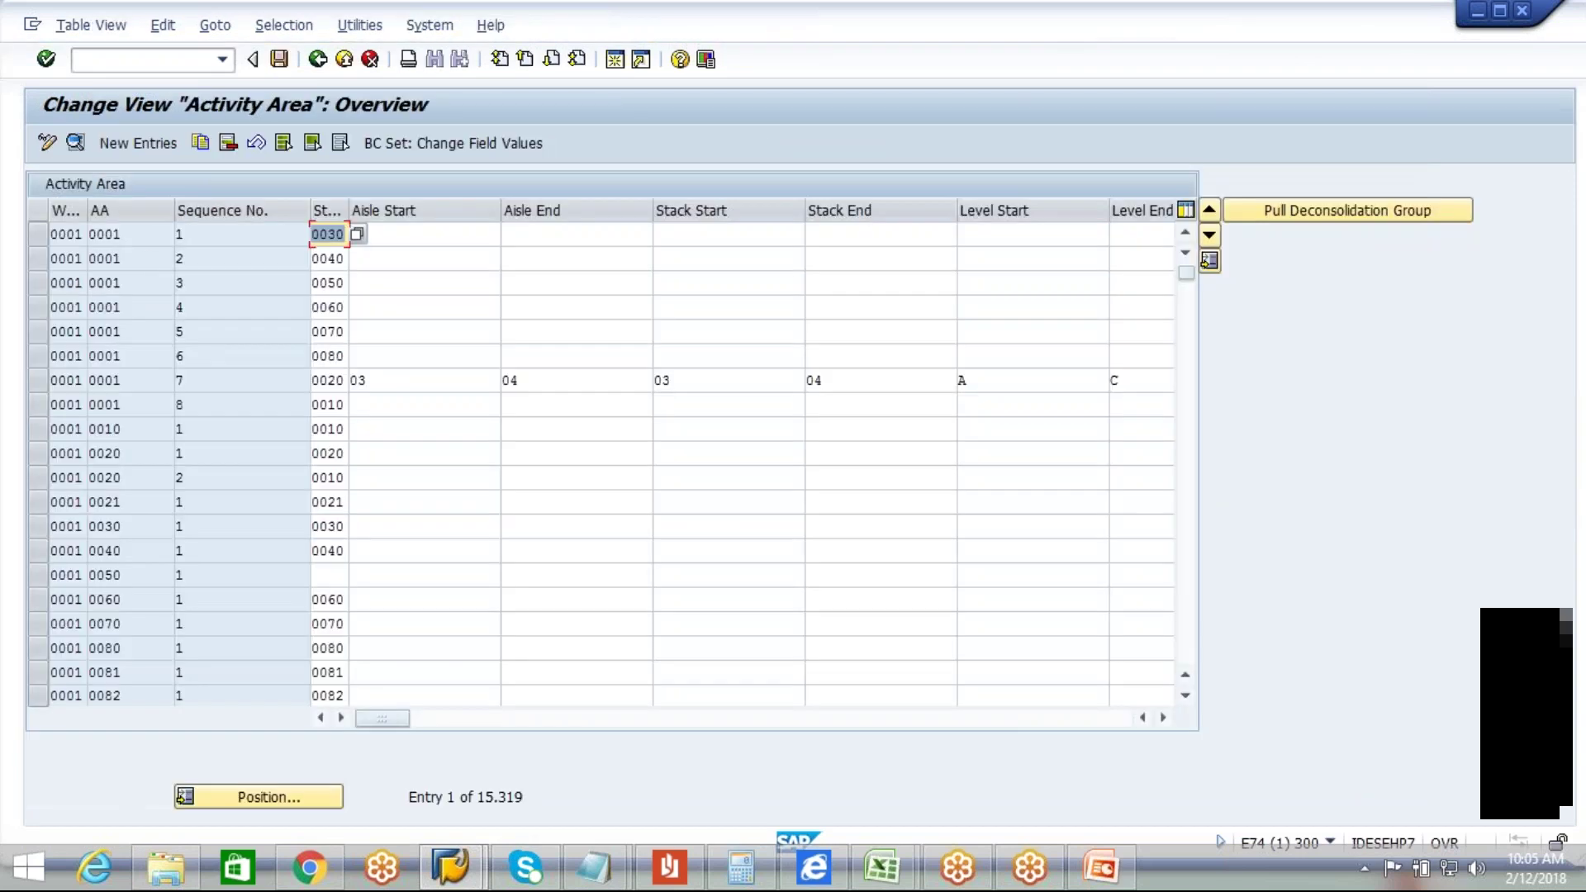
pyautogui.click(154, 146)
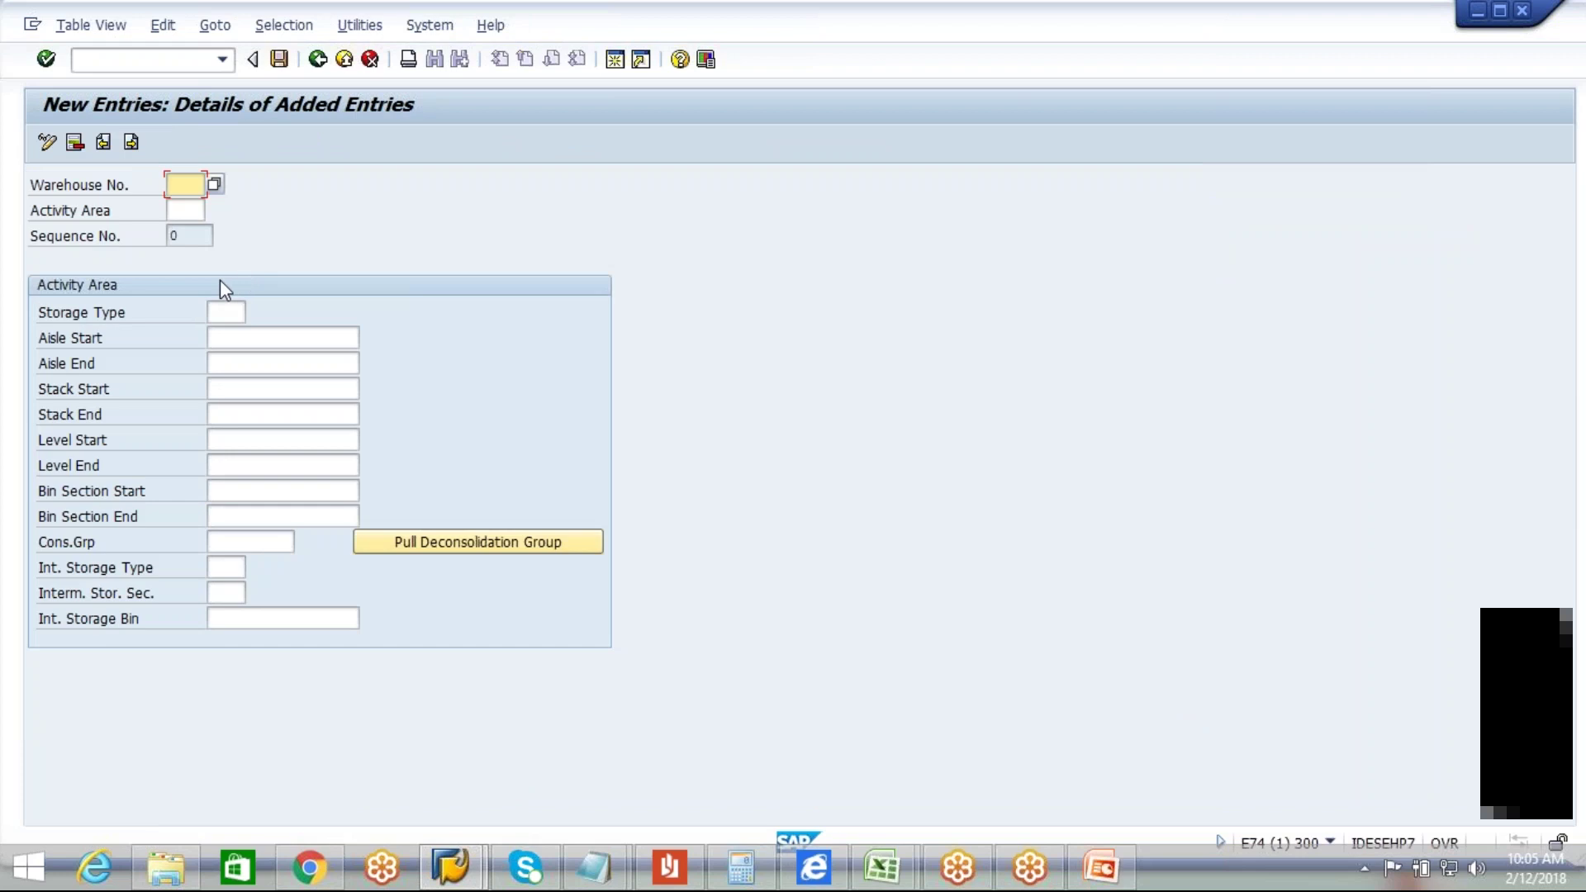
pyautogui.write('AIPL')
pyautogui.click(183, 213)
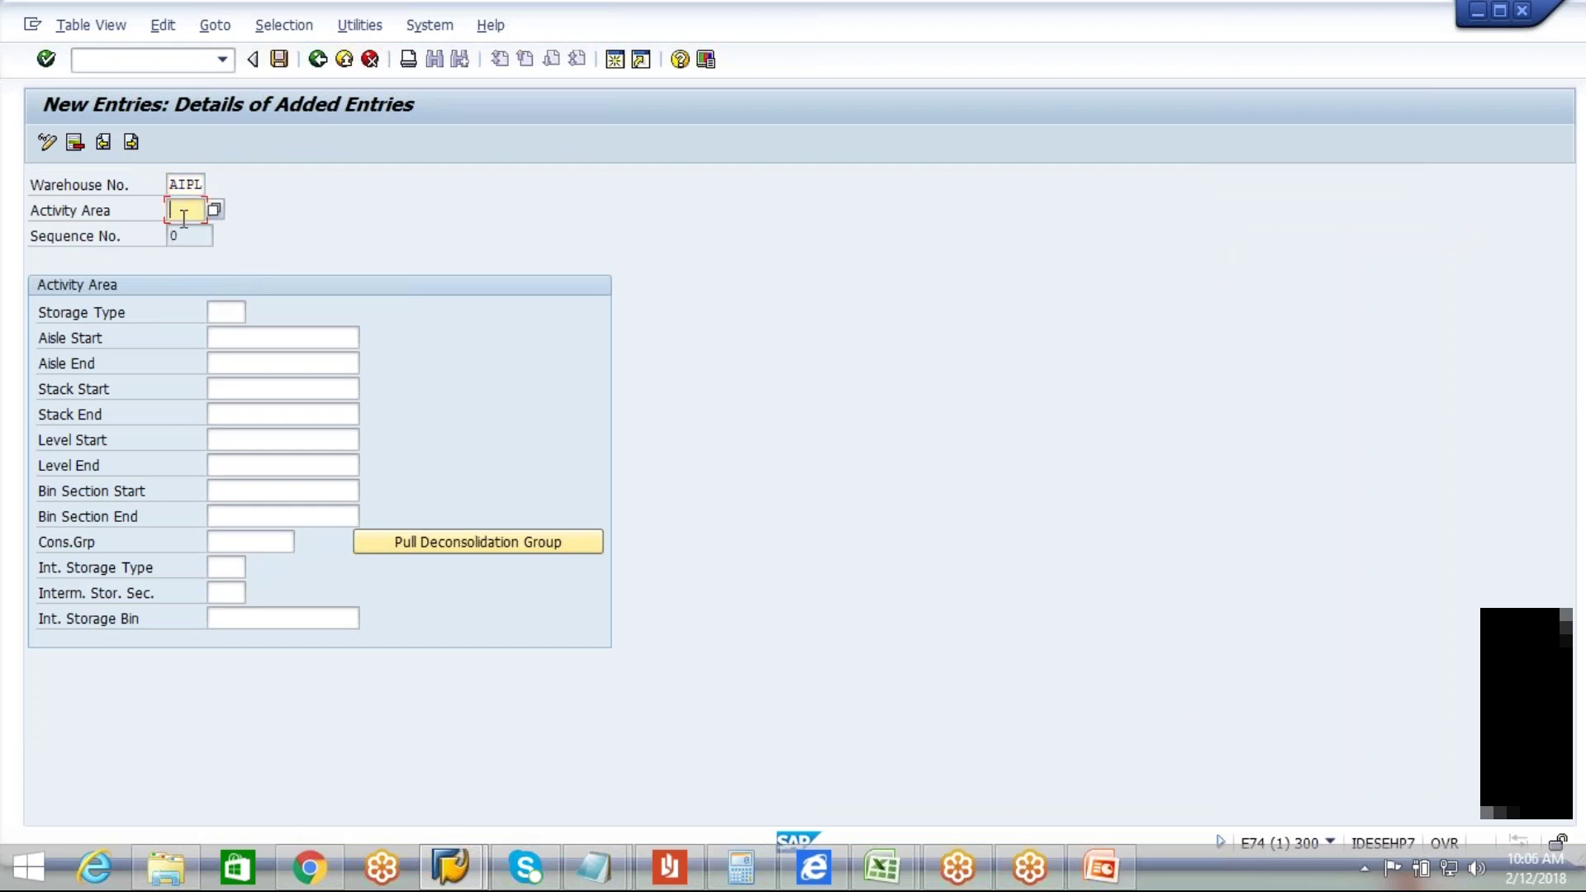
pyautogui.write('COMM')
pyautogui.press('Tab')
pyautogui.write('FAST')
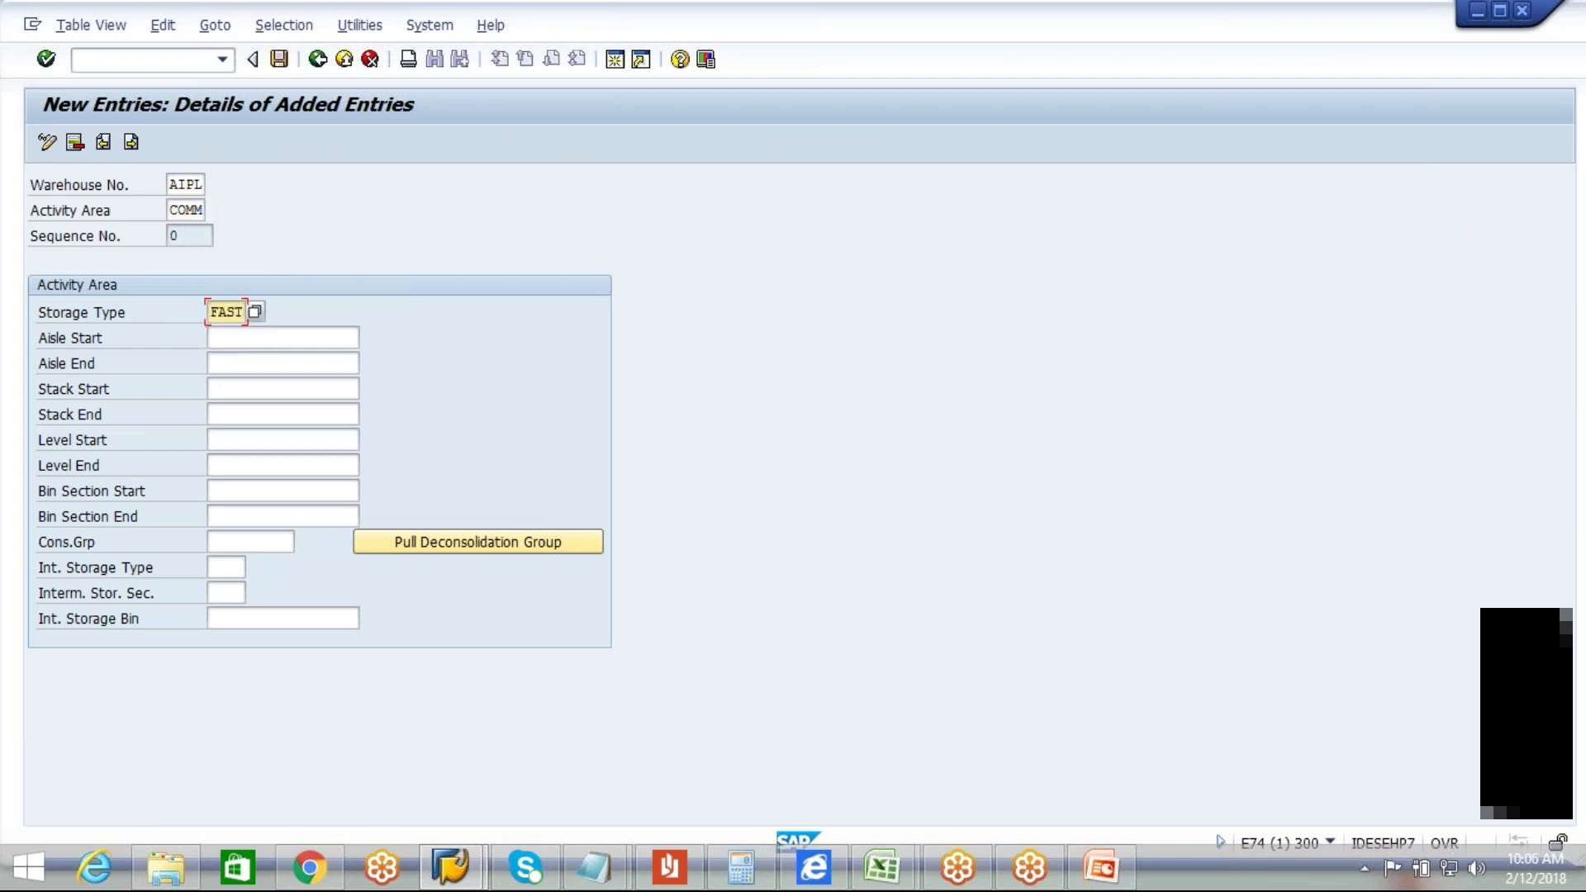
pyautogui.press('Return')
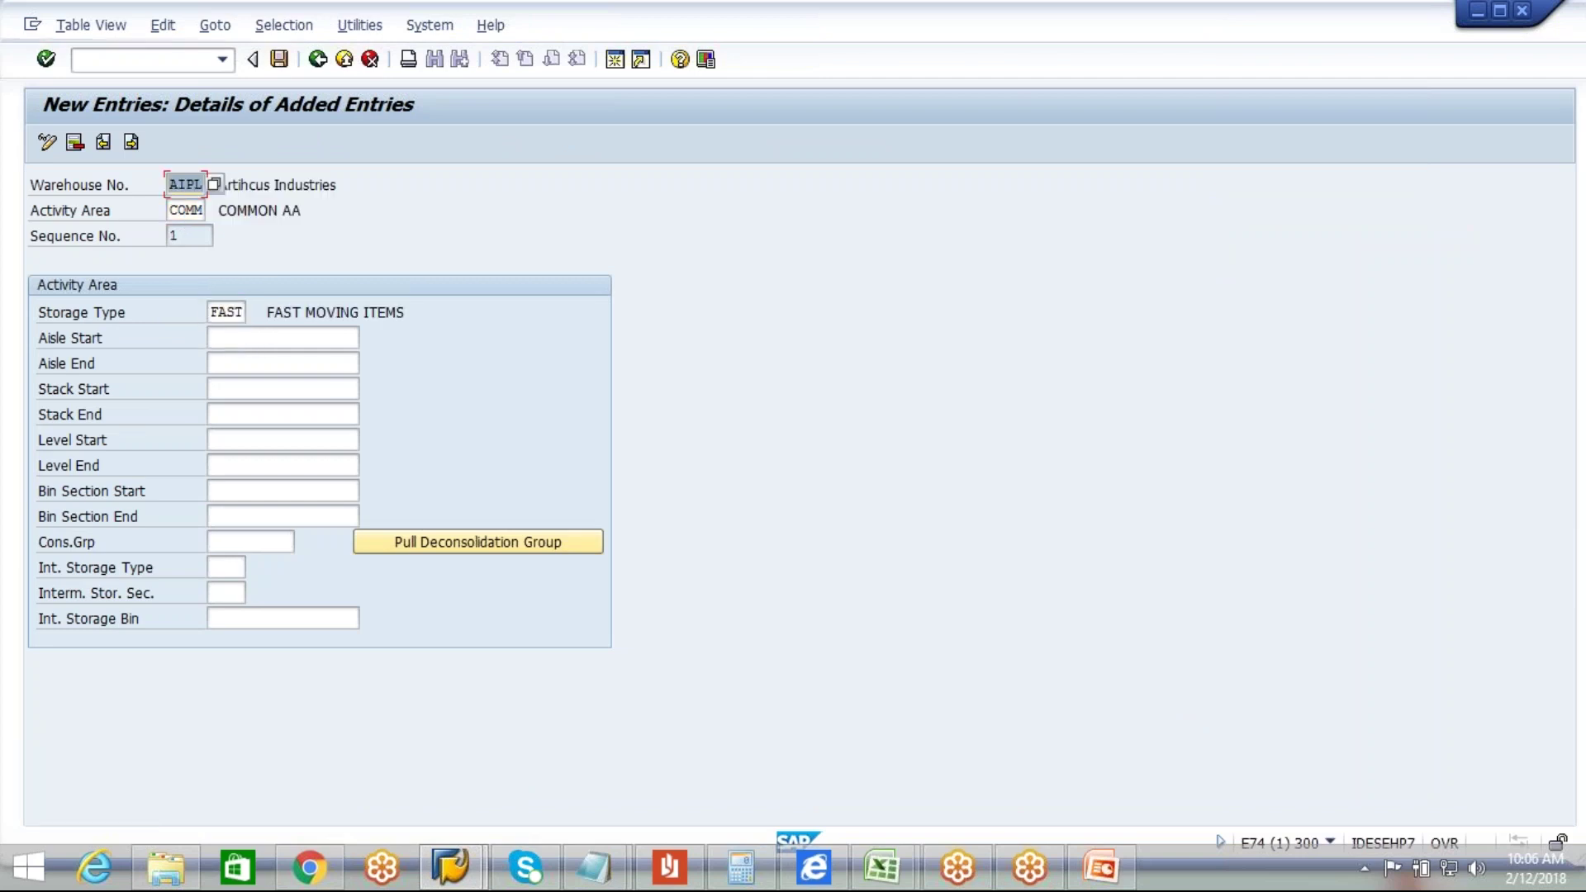
# Step: Add a second entry for warehouse AIPL and activity area COMM with storage type SLOW
pyautogui.click(189, 236)
pyautogui.click(171, 182)
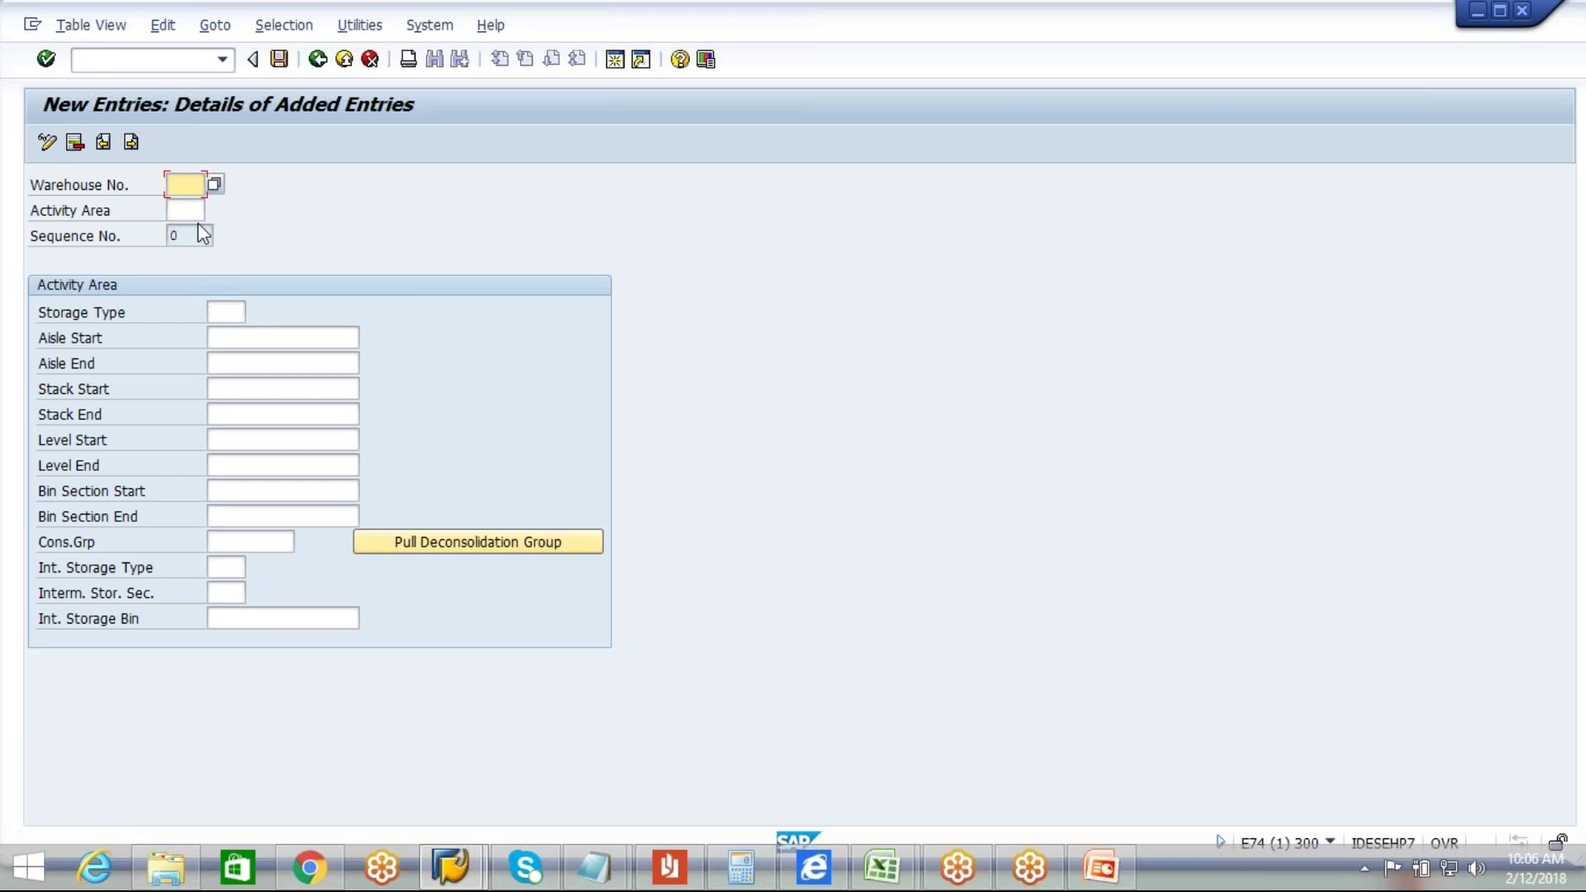
pyautogui.write('A')
pyautogui.click(185, 206)
pyautogui.click(185, 210)
pyautogui.click(185, 231)
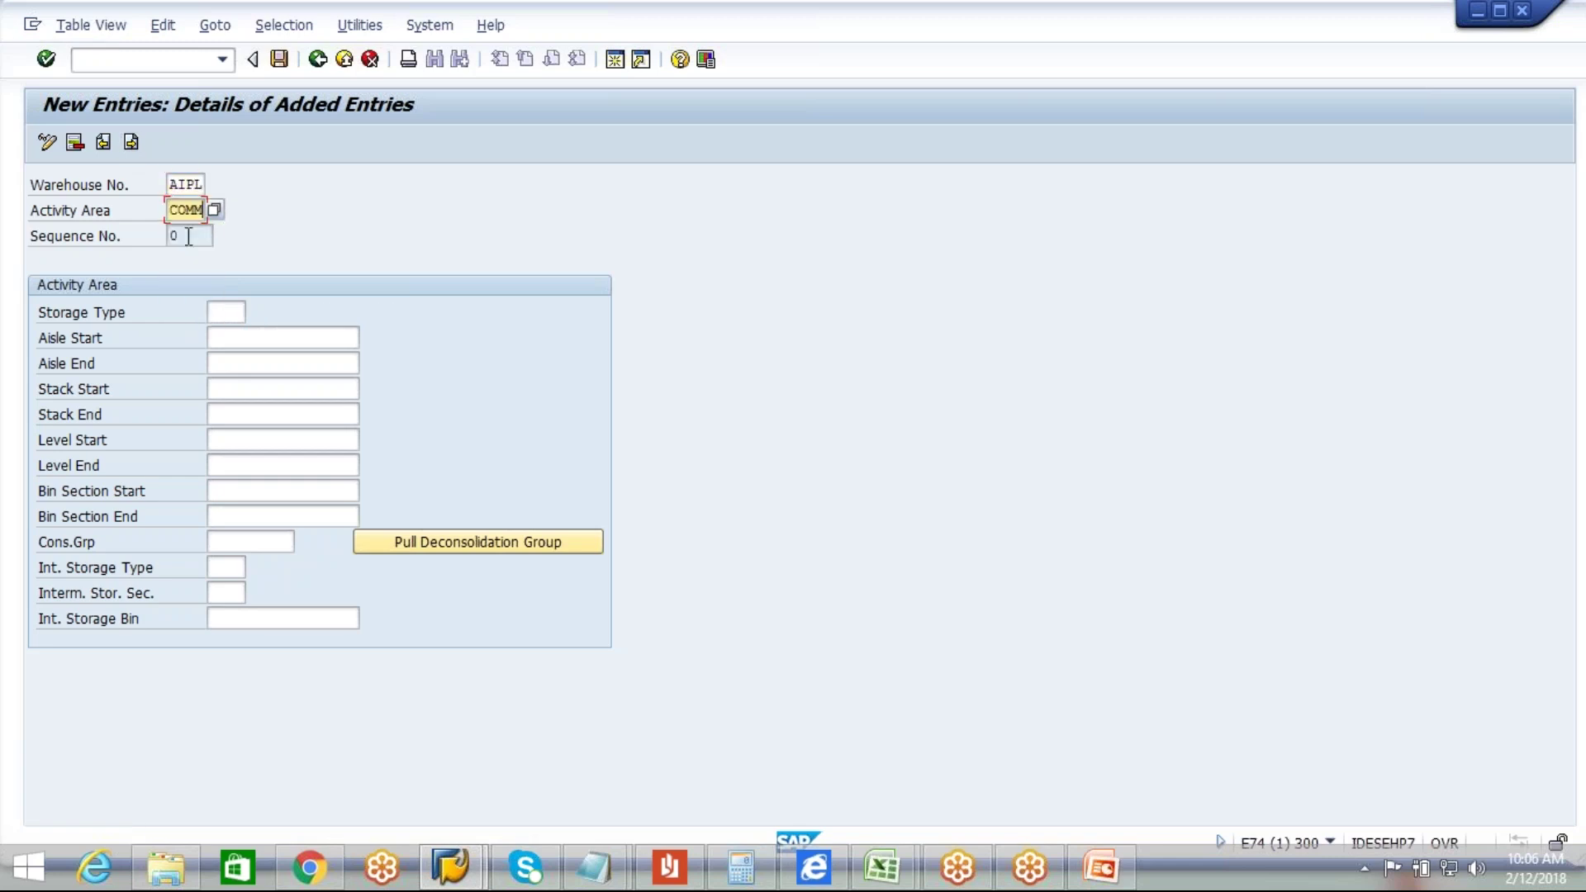
pyautogui.click(234, 314)
pyautogui.write('S')
pyautogui.click(240, 328)
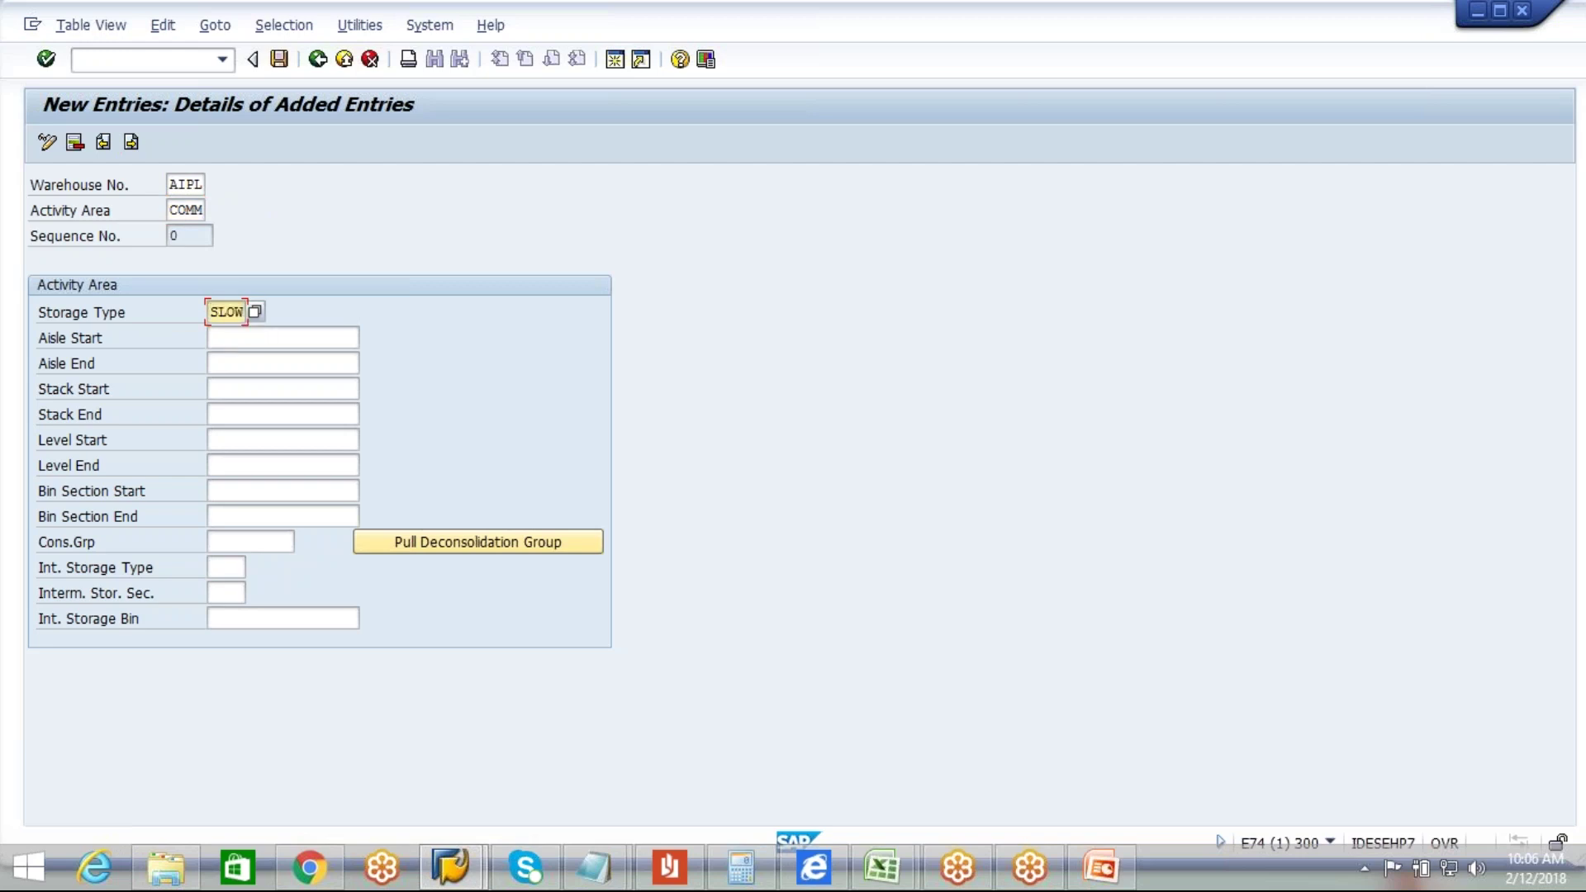
pyautogui.press('Return')
# Step: Save both storage type assignments under the proposed customizing request and return to the overview of added entries
pyautogui.click(279, 60)
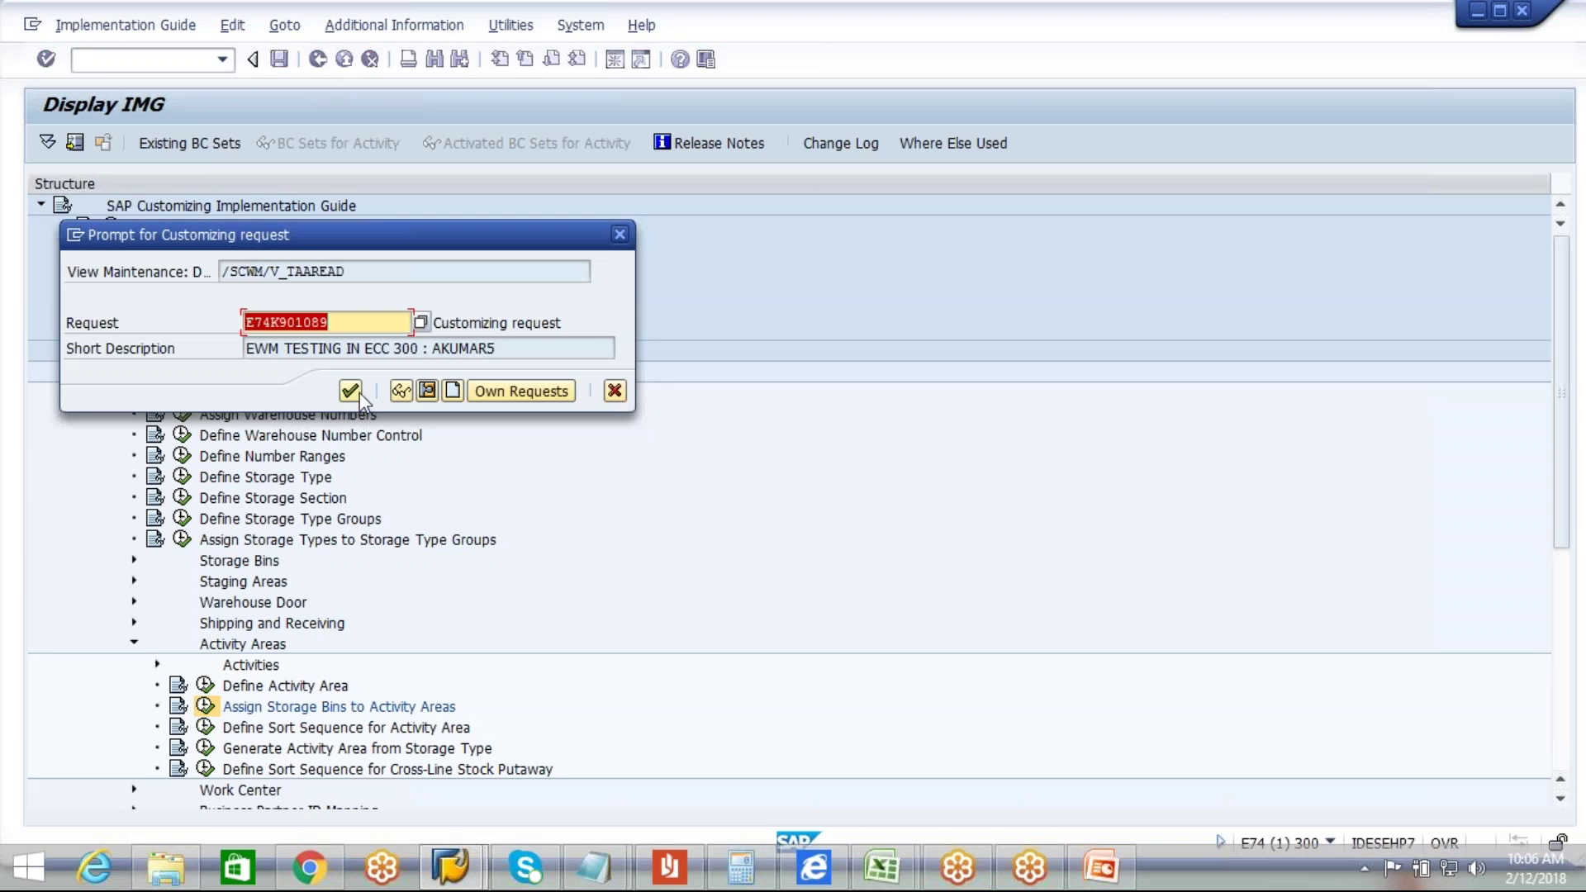
pyautogui.click(352, 391)
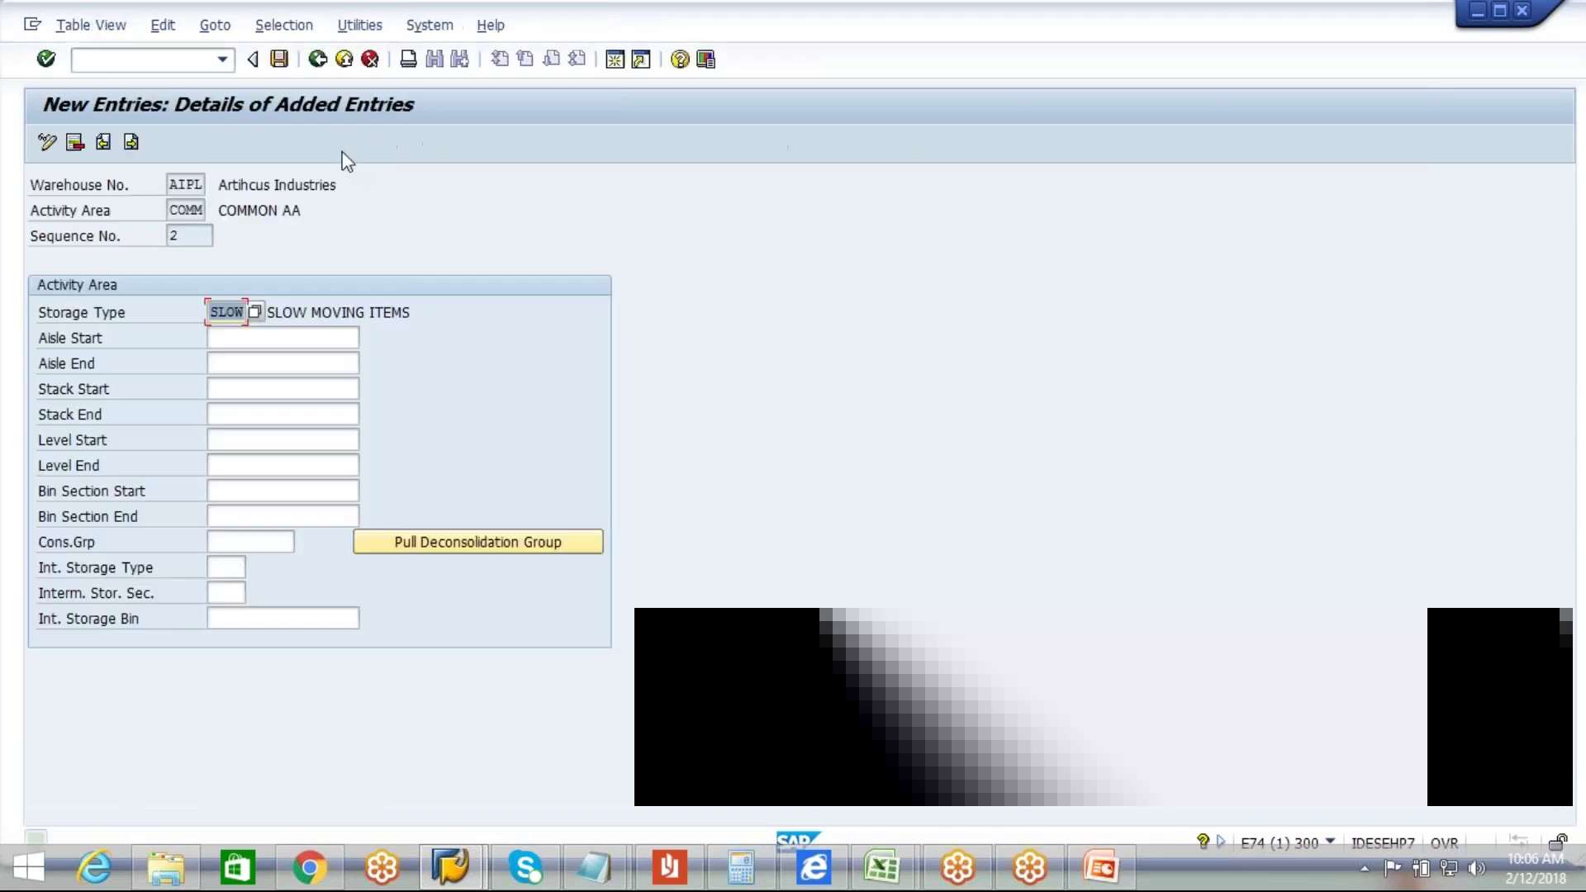
pyautogui.click(318, 59)
# Step: Examine the aisle, stack, level, bin section and consolidation group columns of the two COMM entries
pyautogui.click(381, 234)
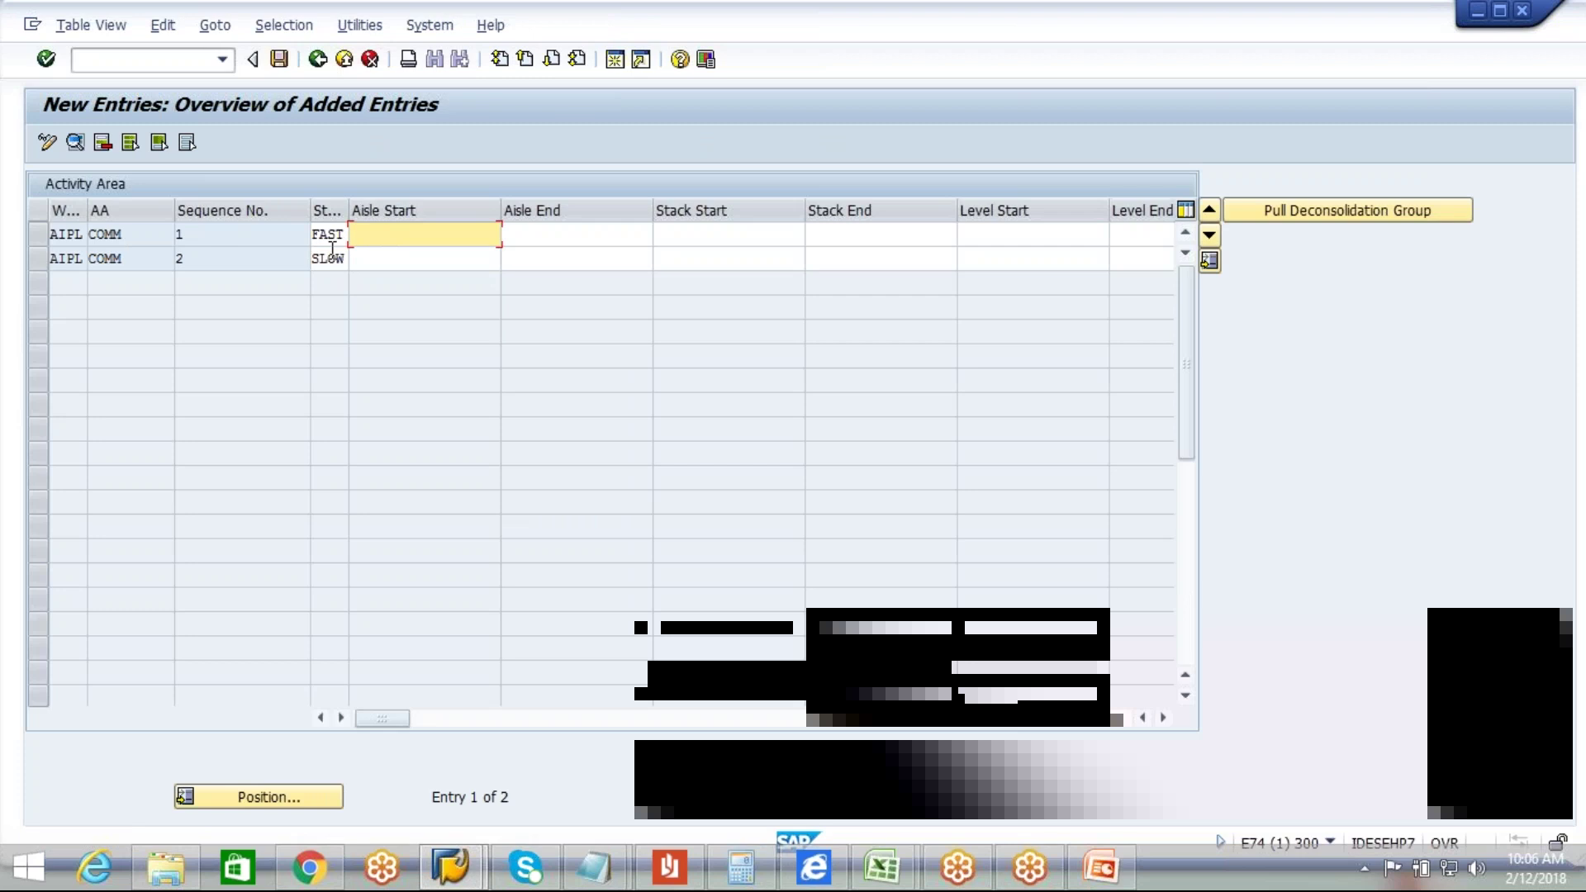
pyautogui.click(389, 256)
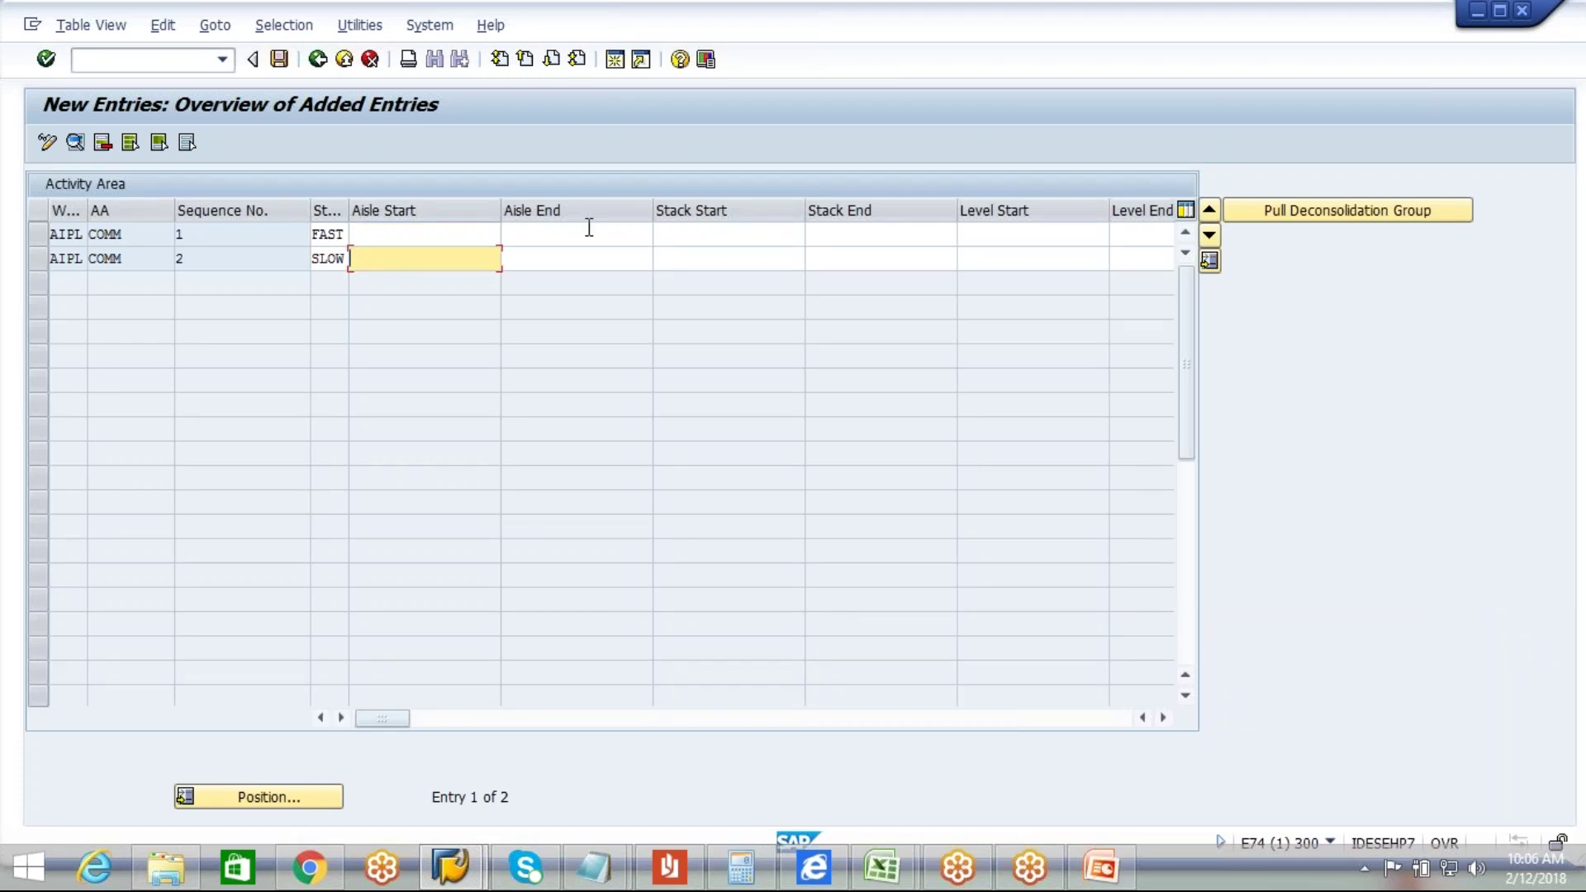
pyautogui.click(1135, 252)
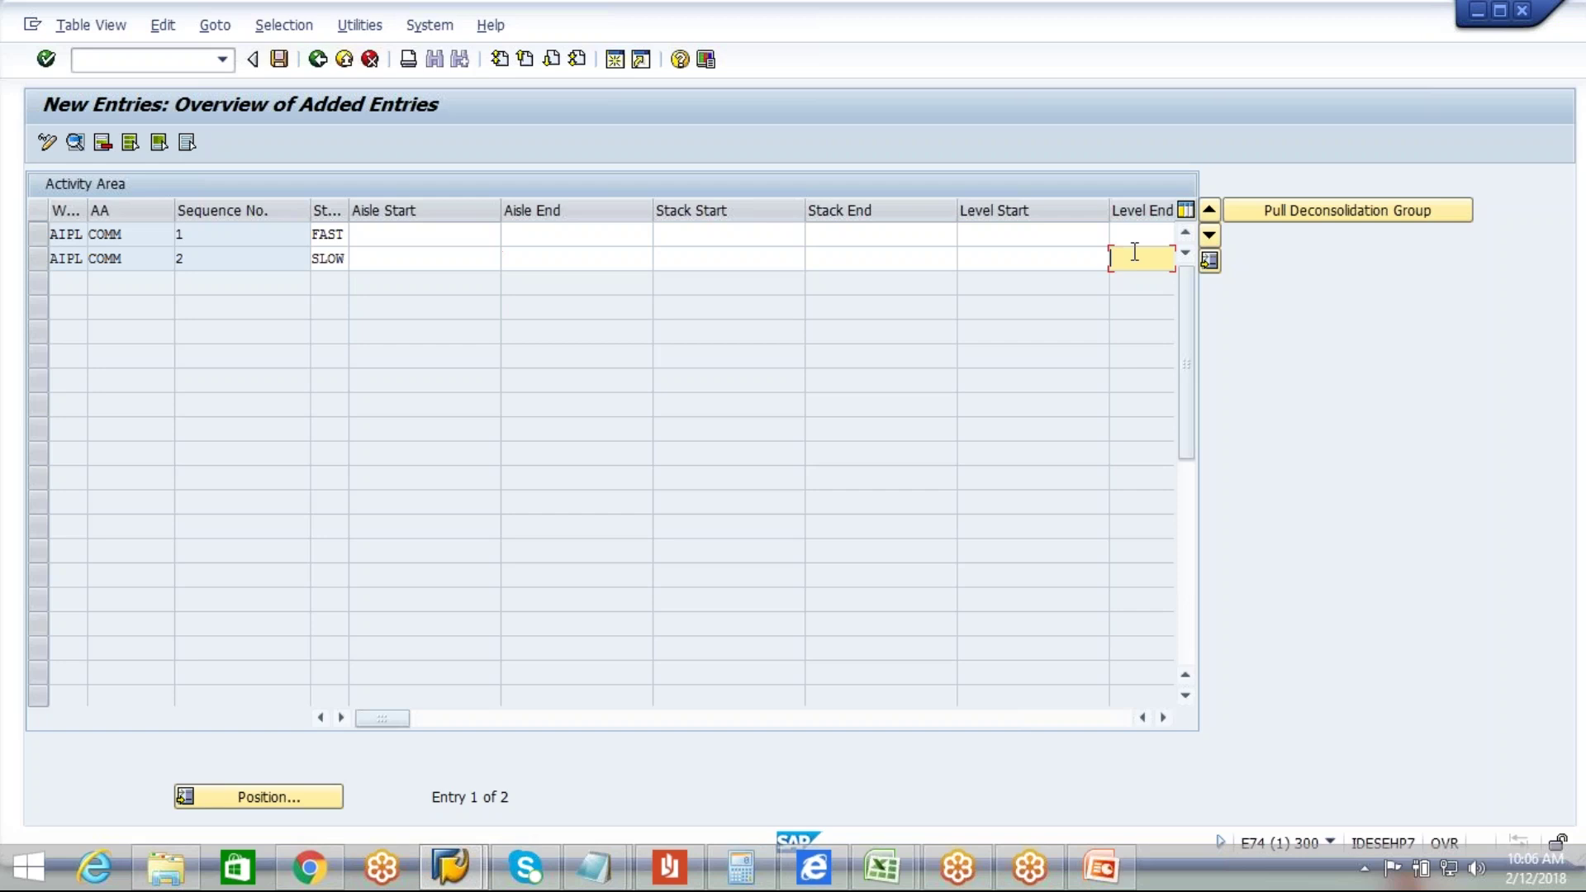
pyautogui.click(1273, 211)
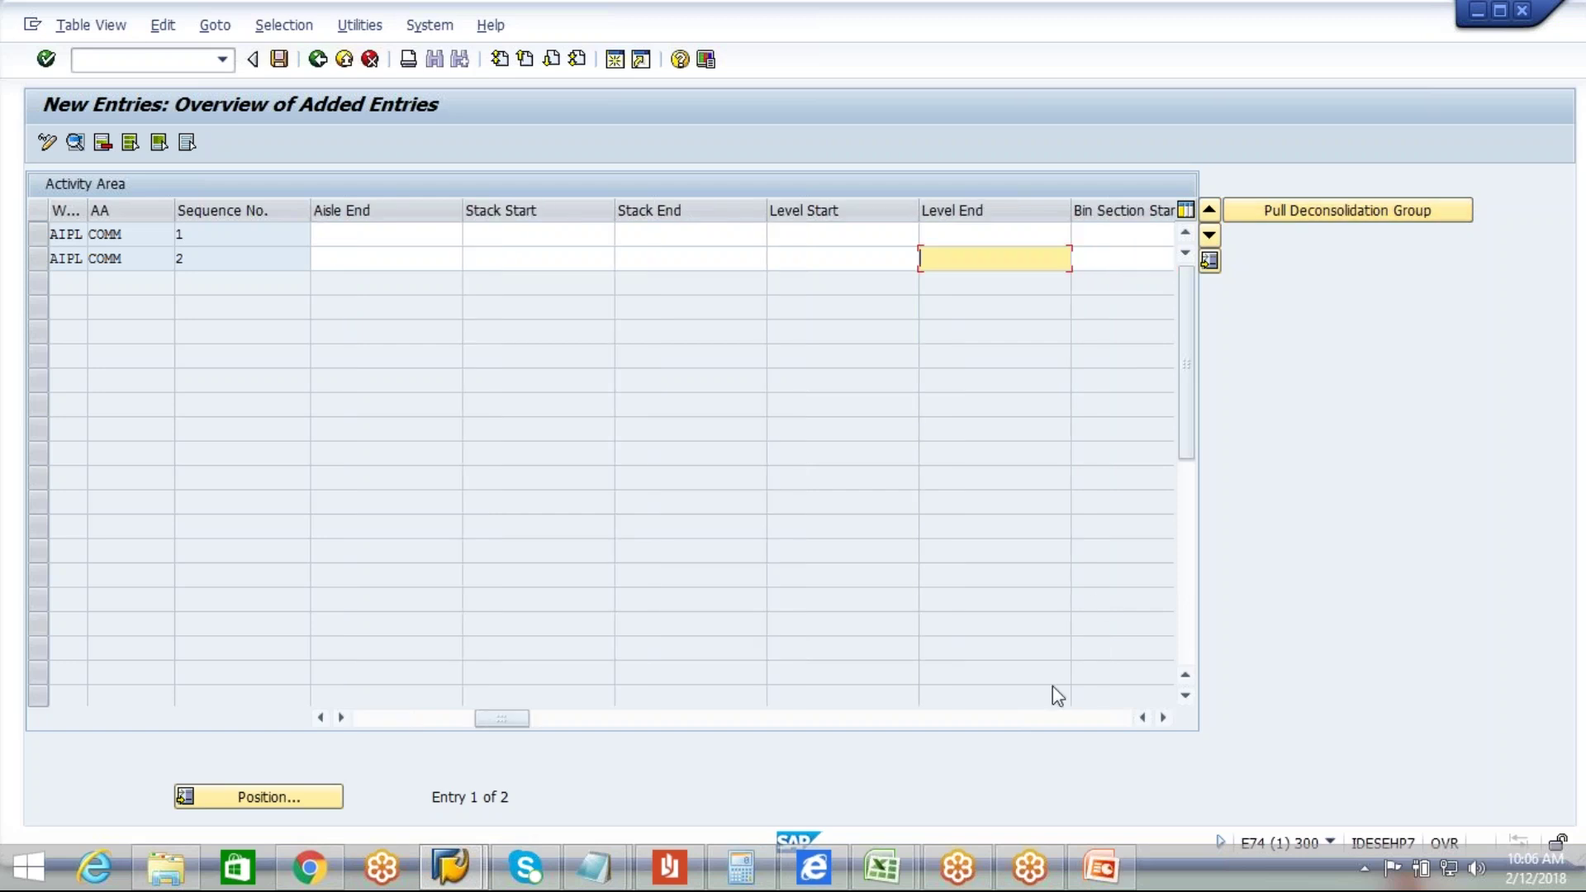
pyautogui.click(1164, 718)
pyautogui.click(1164, 718)
pyautogui.click(1164, 718)
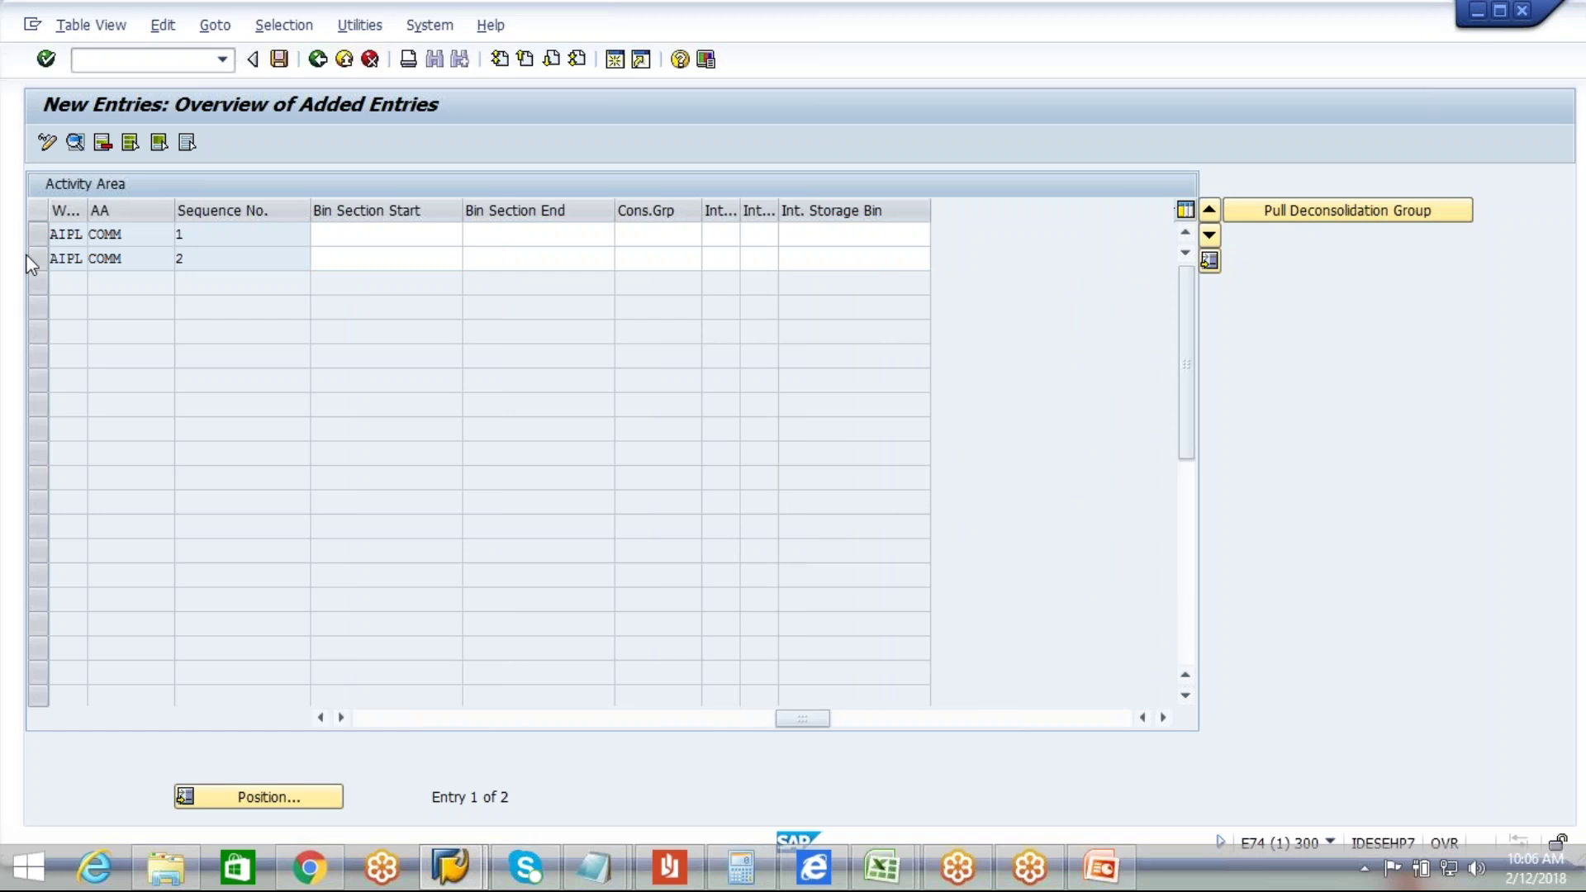
# Step: Open the details of the FAST entry, pull a deconsolidation group for it, save, and return to the overview
pyautogui.click(42, 234)
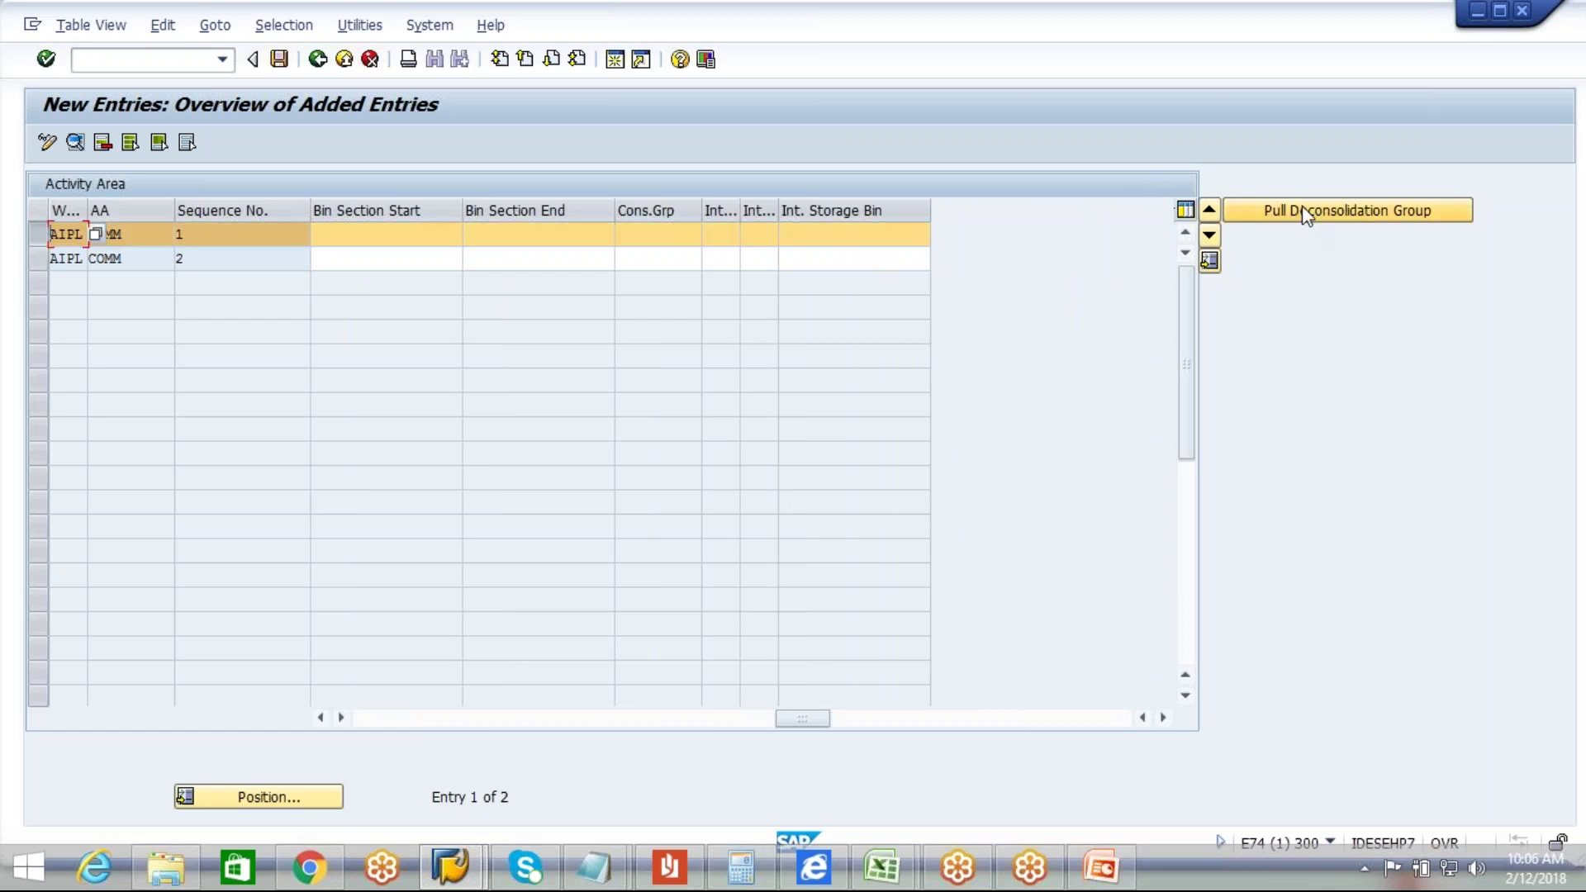
pyautogui.moveTo(778, 717); pyautogui.dragTo(545, 708)
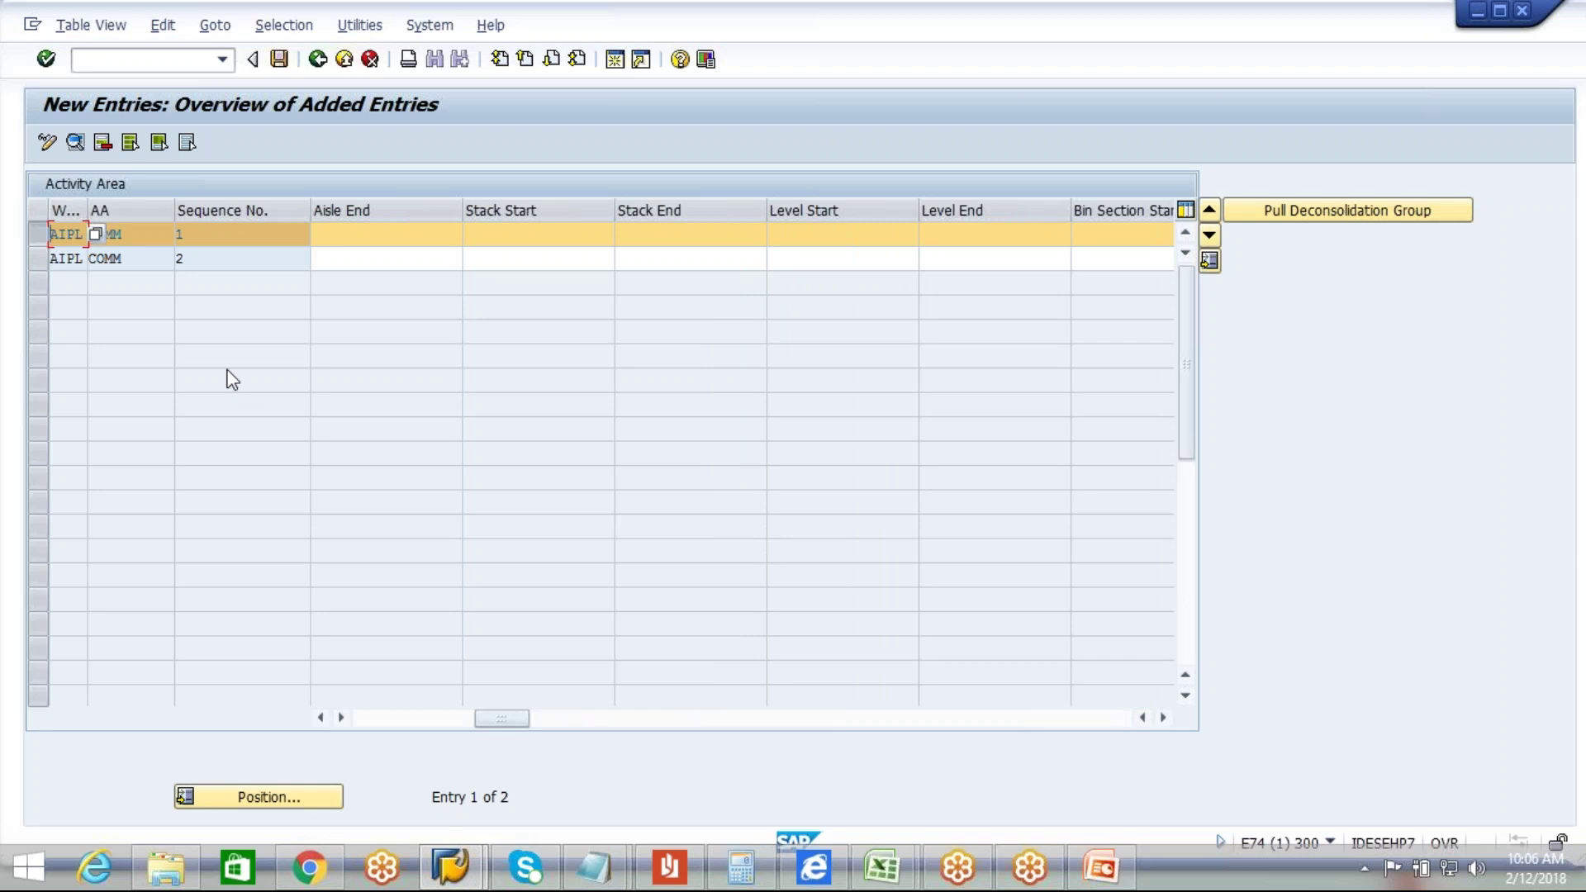
pyautogui.click(75, 141)
pyautogui.click(478, 542)
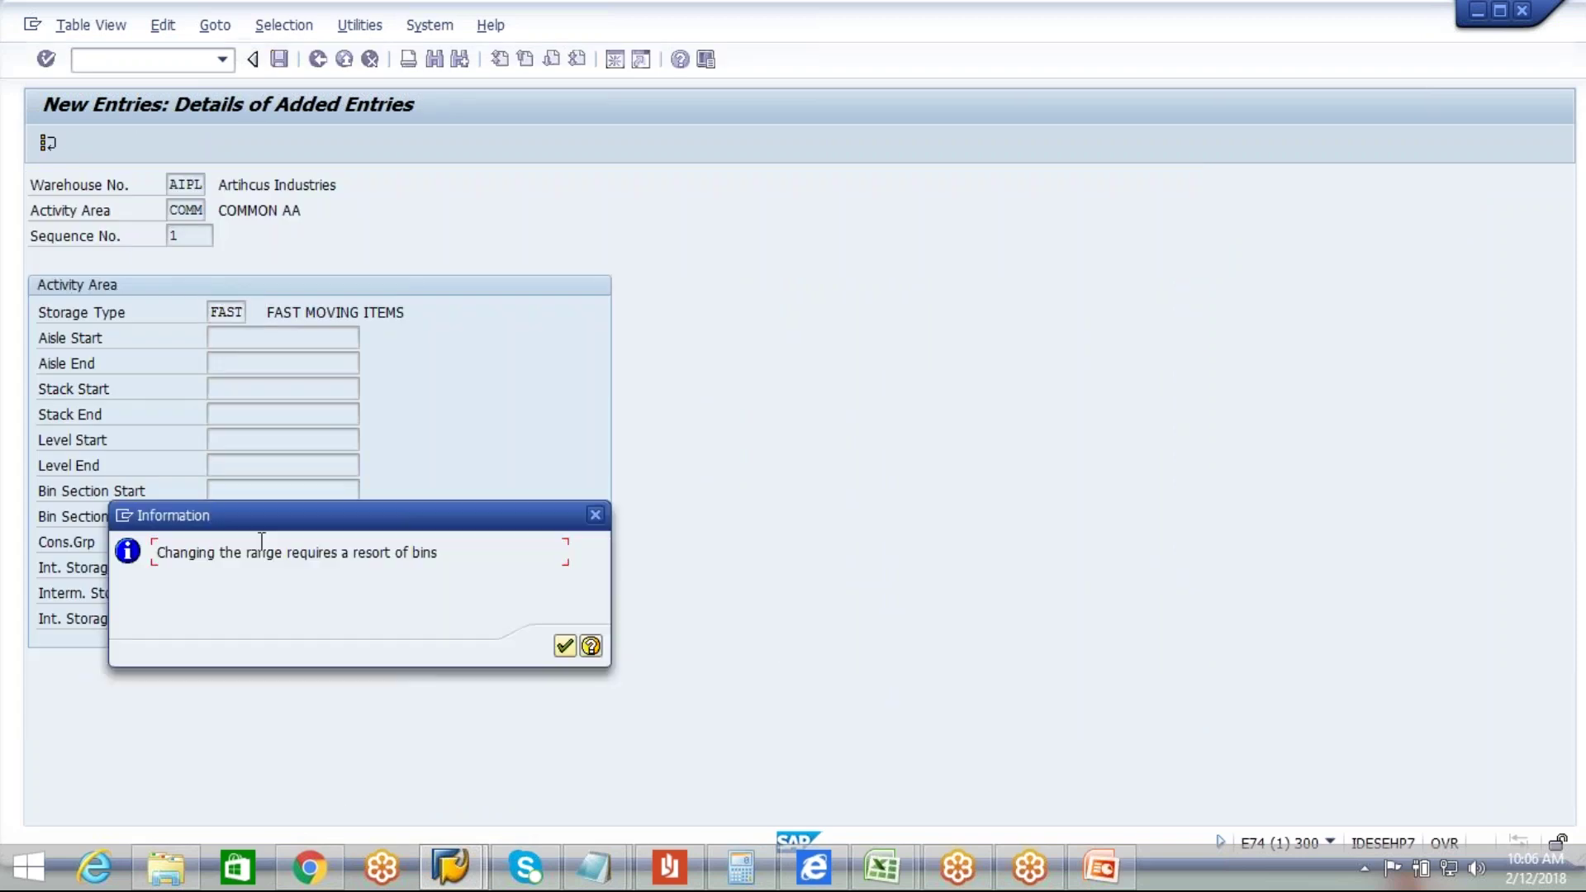
pyautogui.click(564, 646)
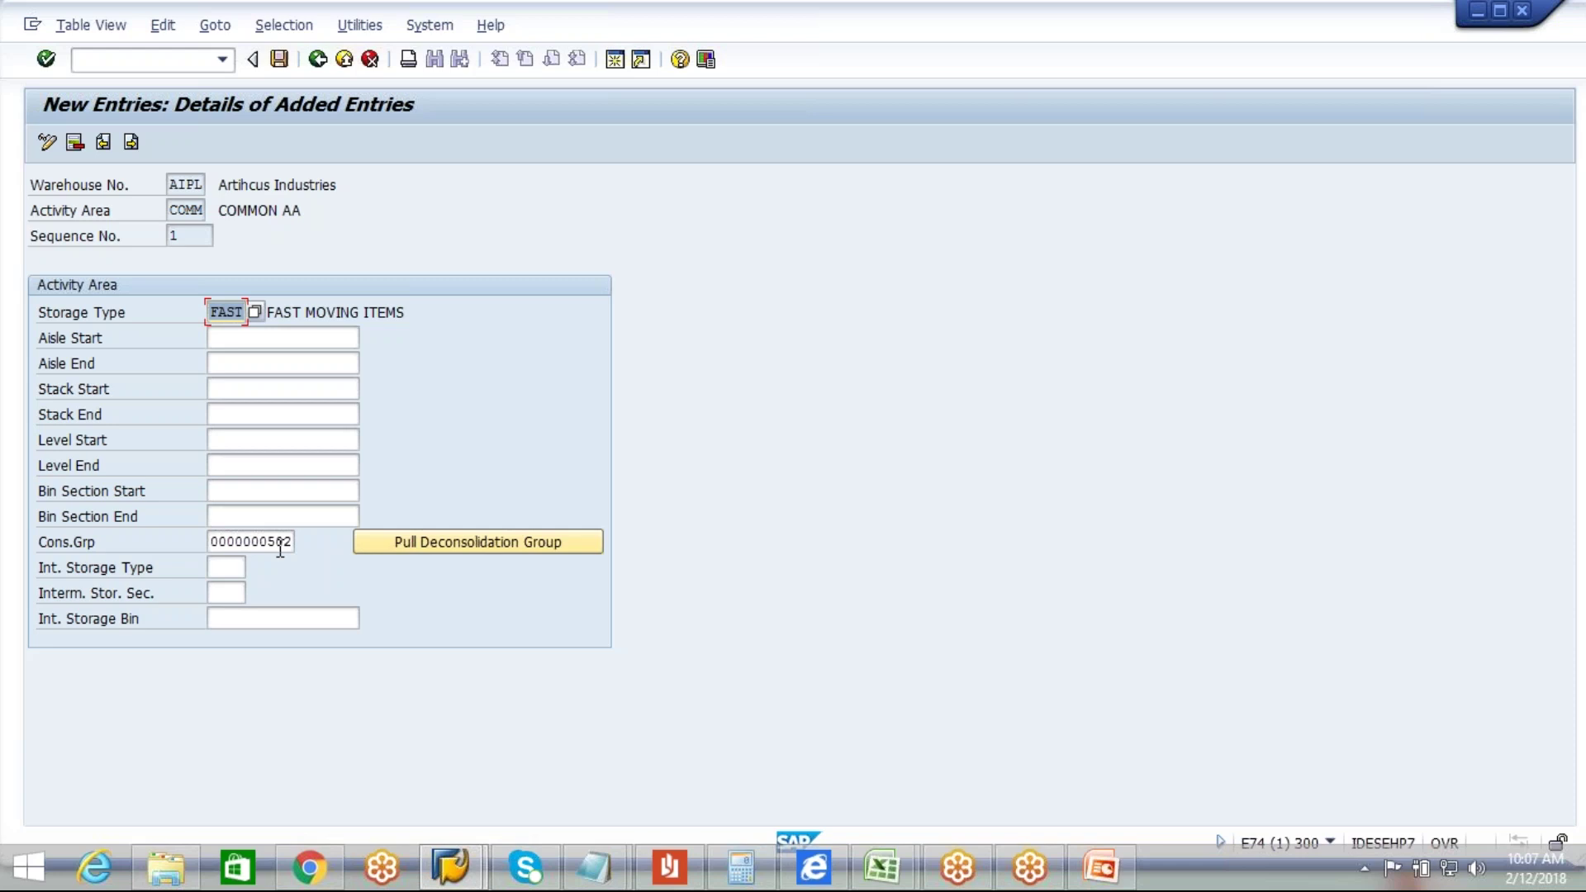
pyautogui.click(279, 59)
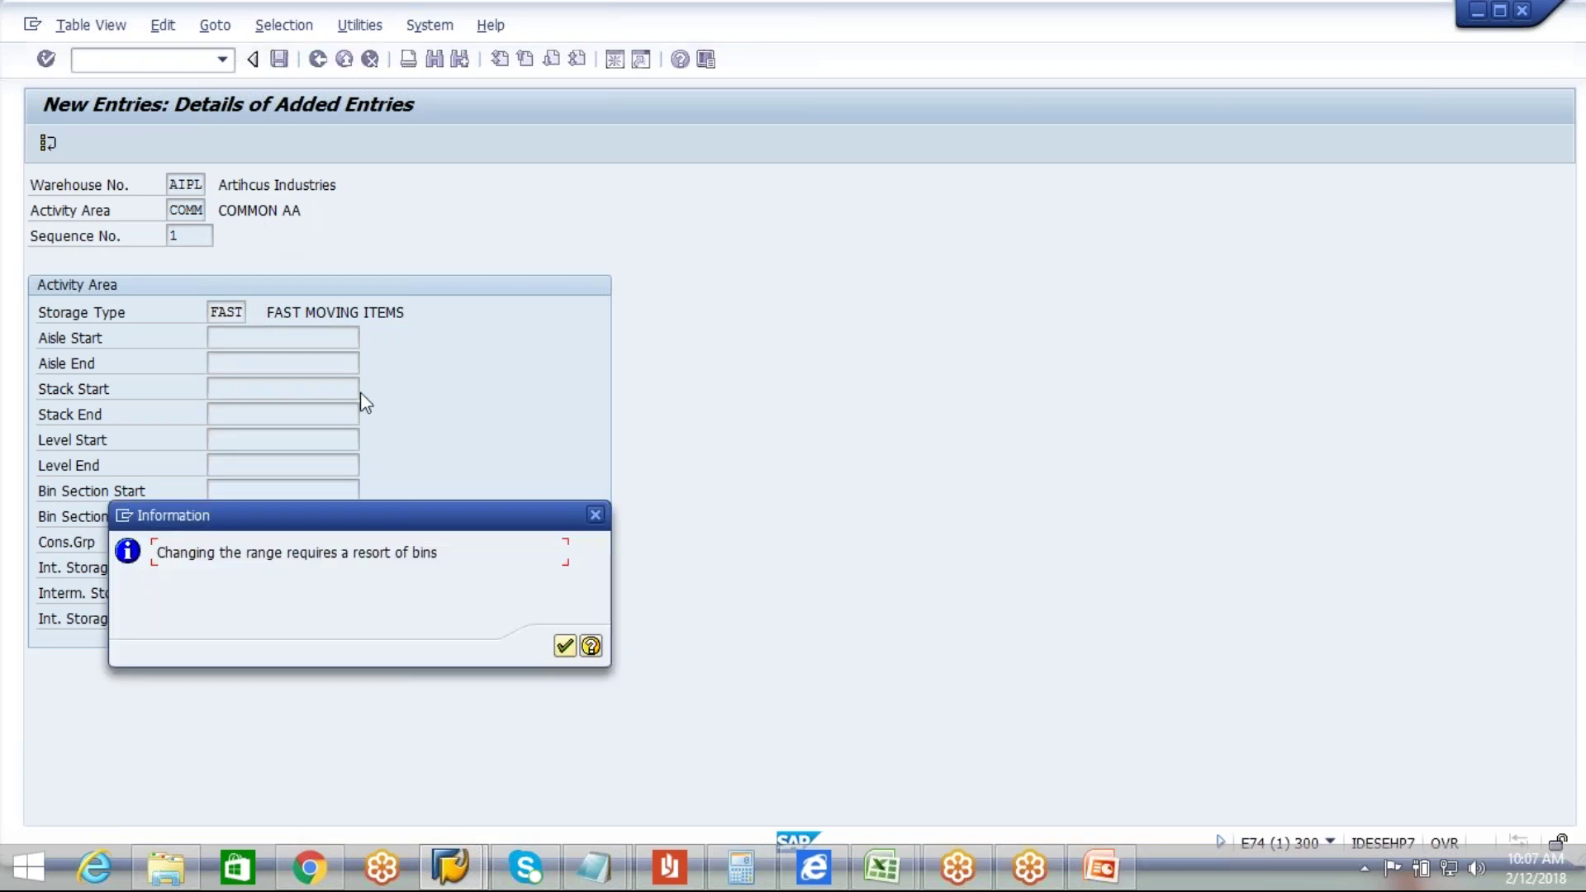
pyautogui.click(565, 646)
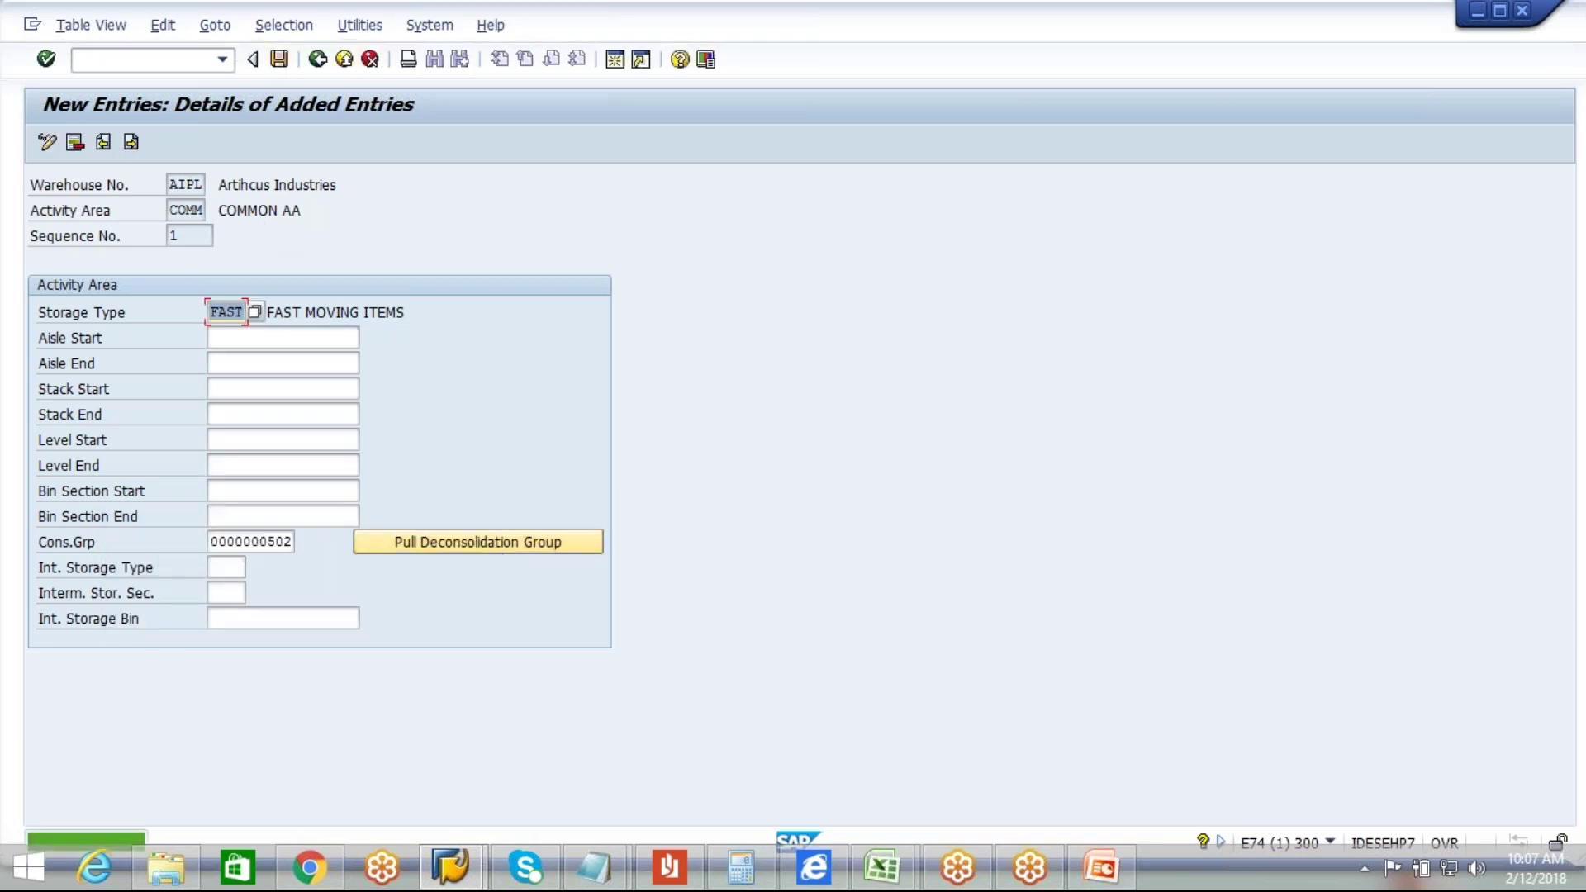
pyautogui.click(317, 59)
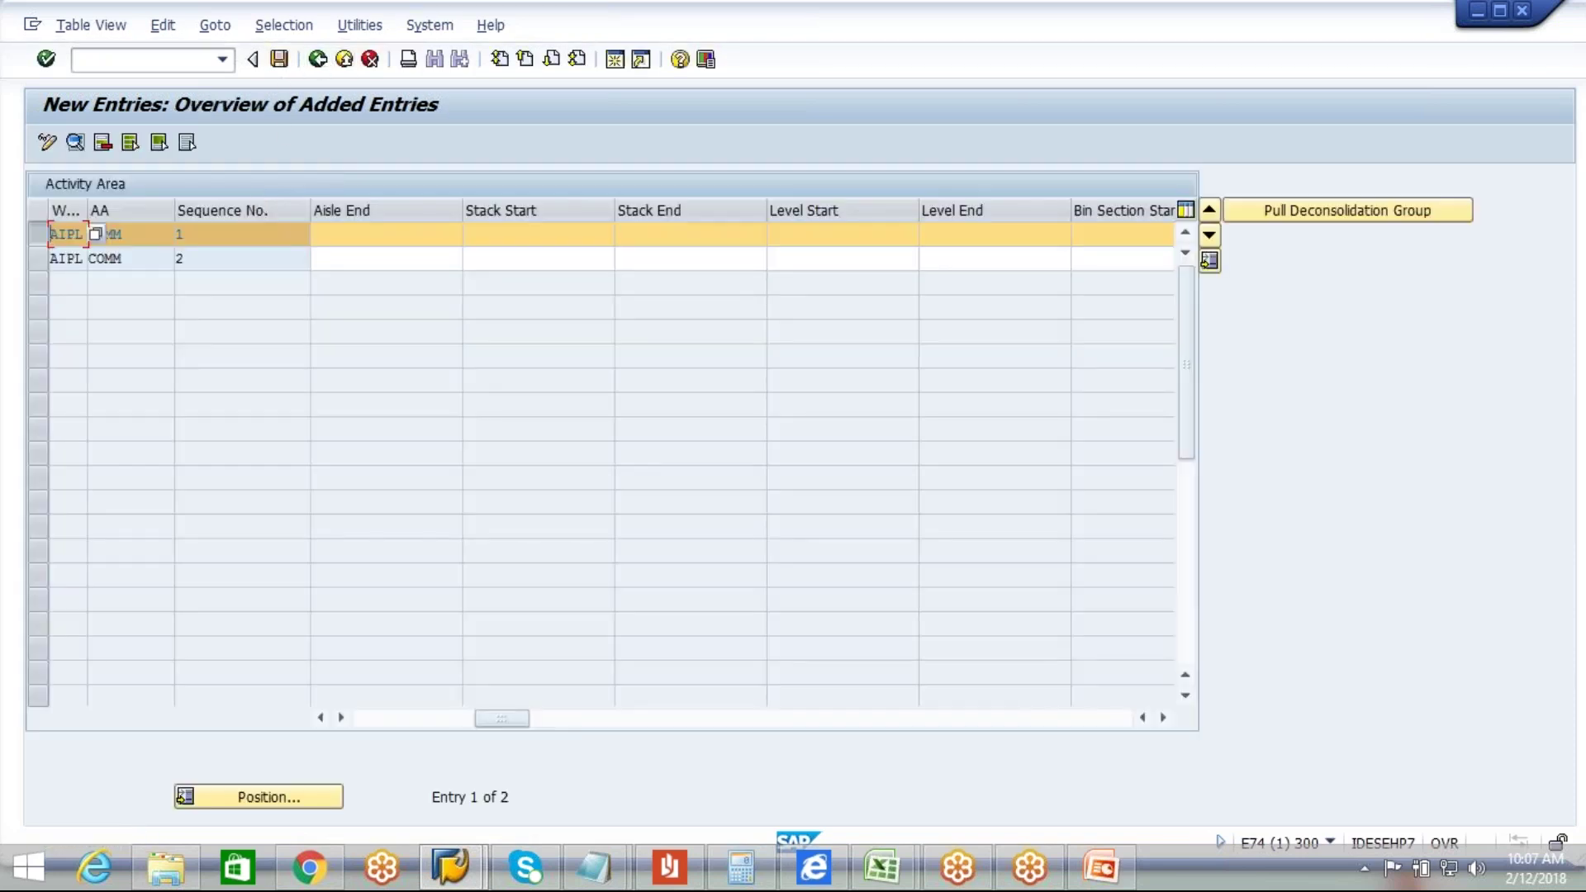
# Step: Open the details of the SLOW entry, set its consolidation group to 502, and return to the overview
pyautogui.click(43, 258)
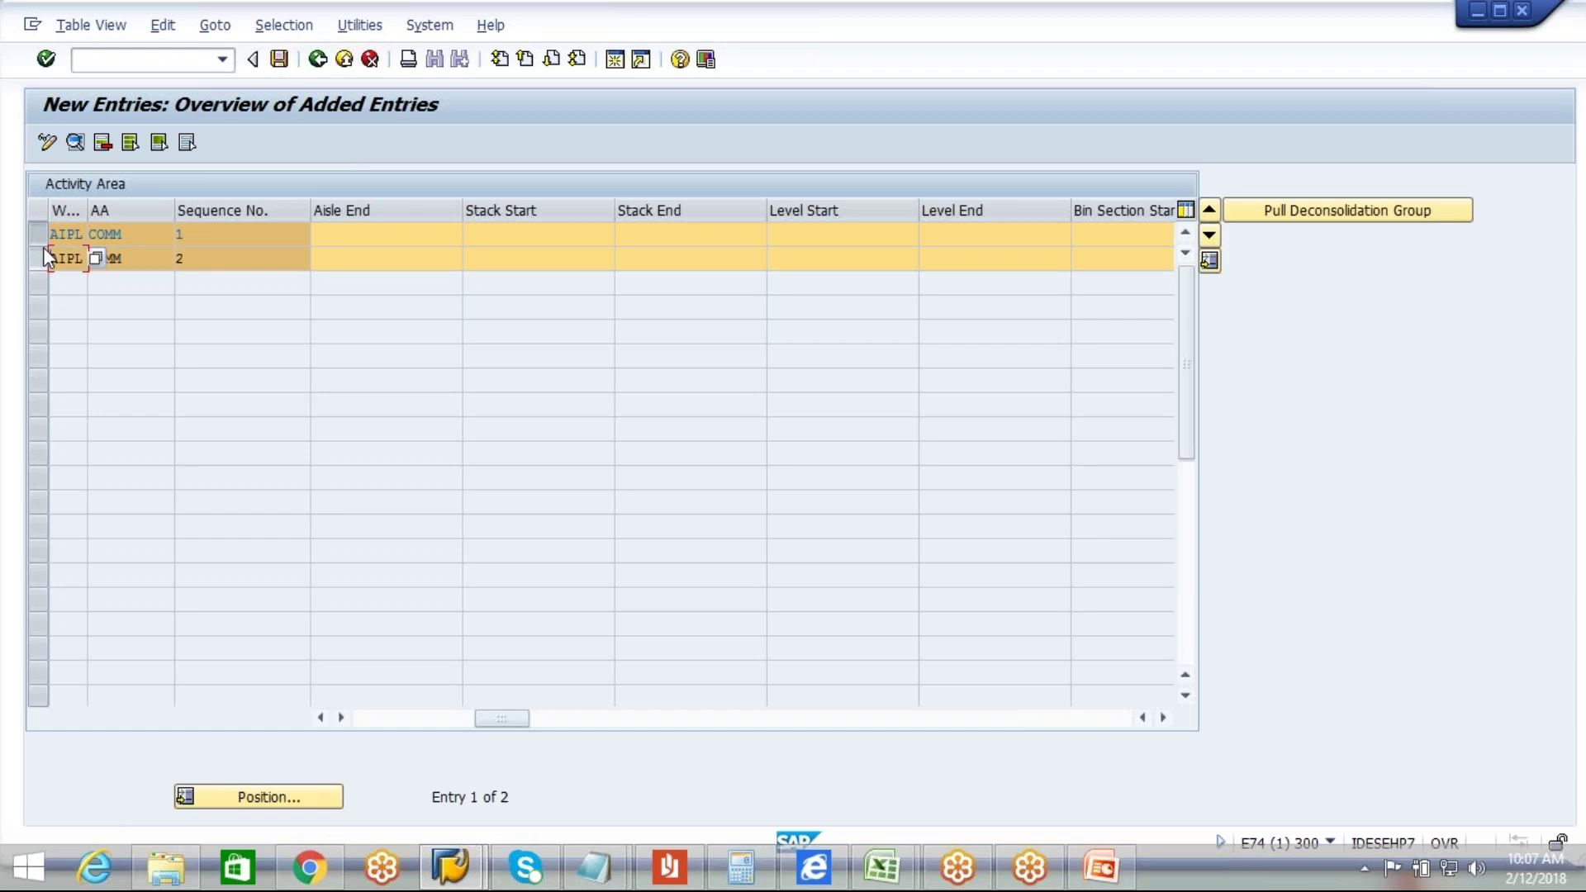
pyautogui.click(77, 144)
pyautogui.click(279, 542)
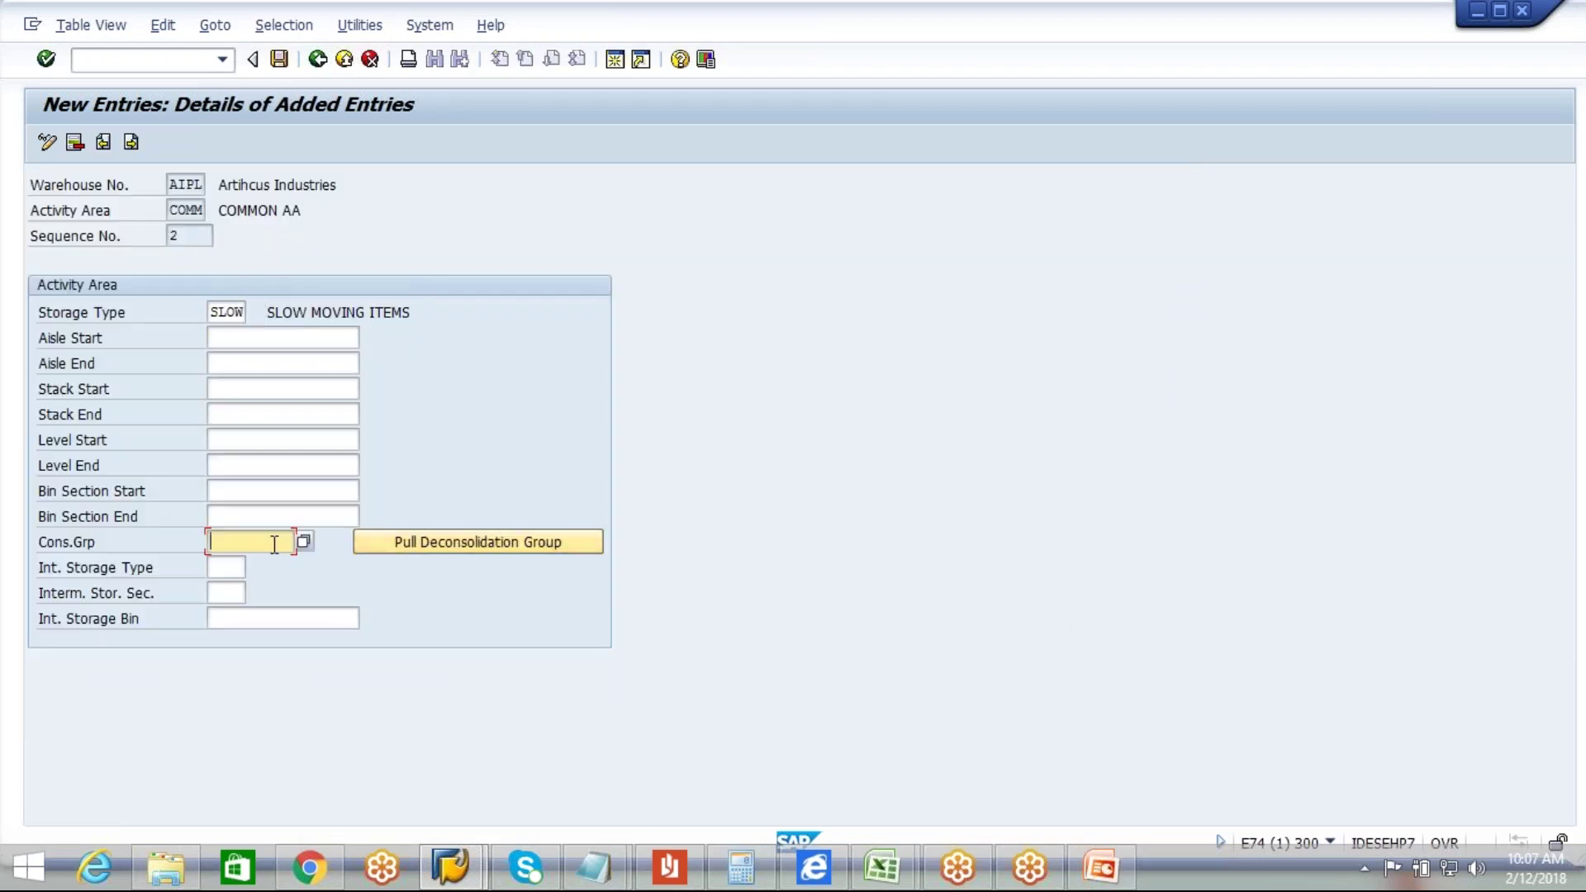
pyautogui.write('50')
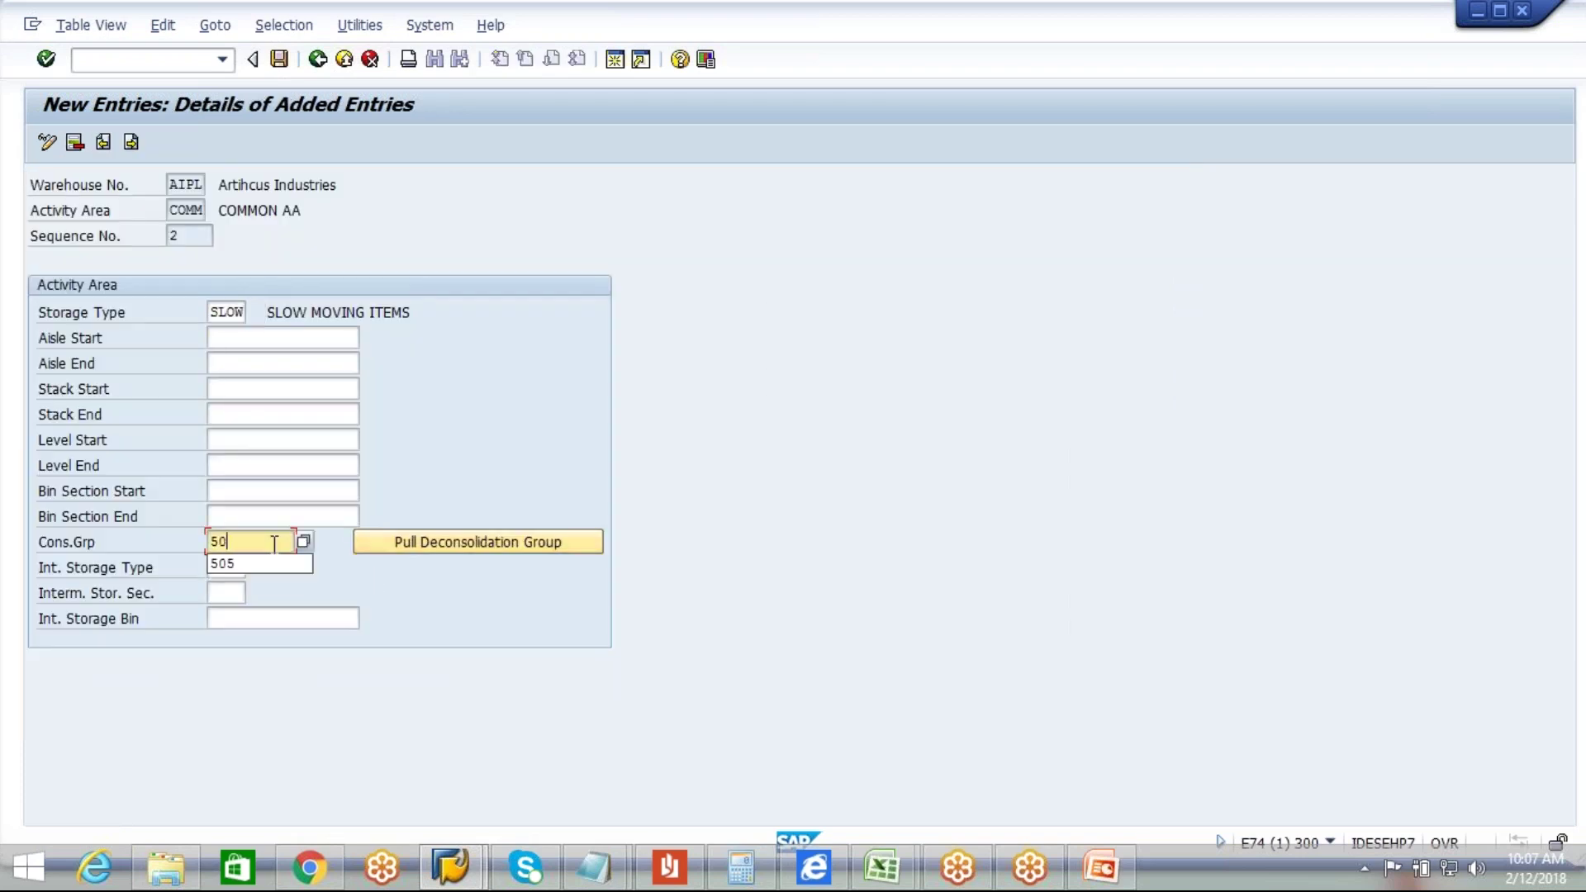
pyautogui.write('2')
pyautogui.press('Return')
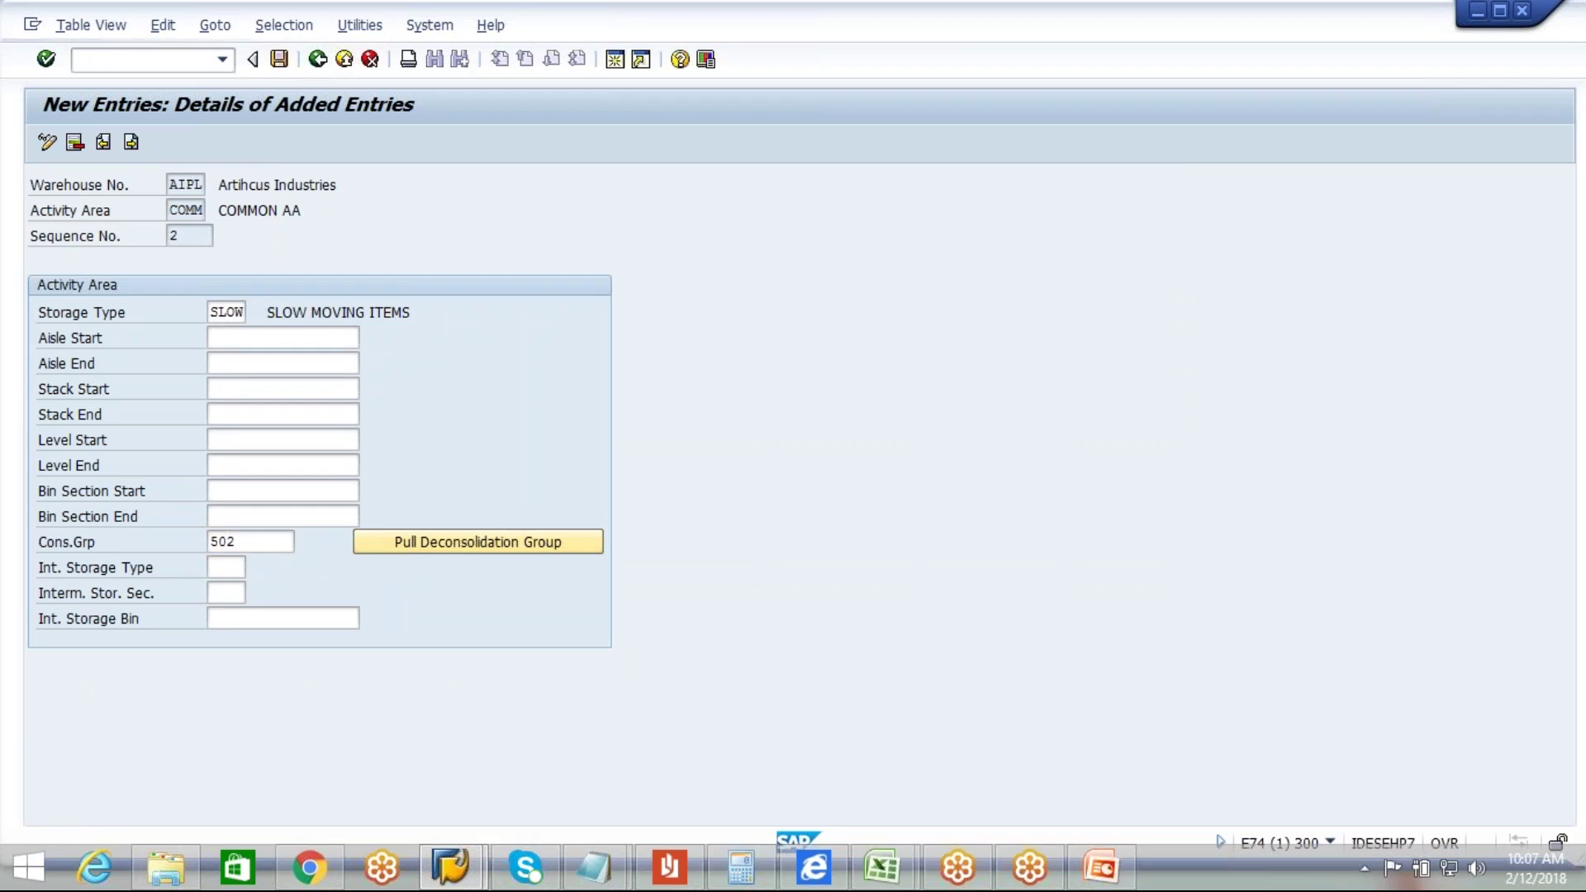
pyautogui.click(280, 64)
pyautogui.click(318, 59)
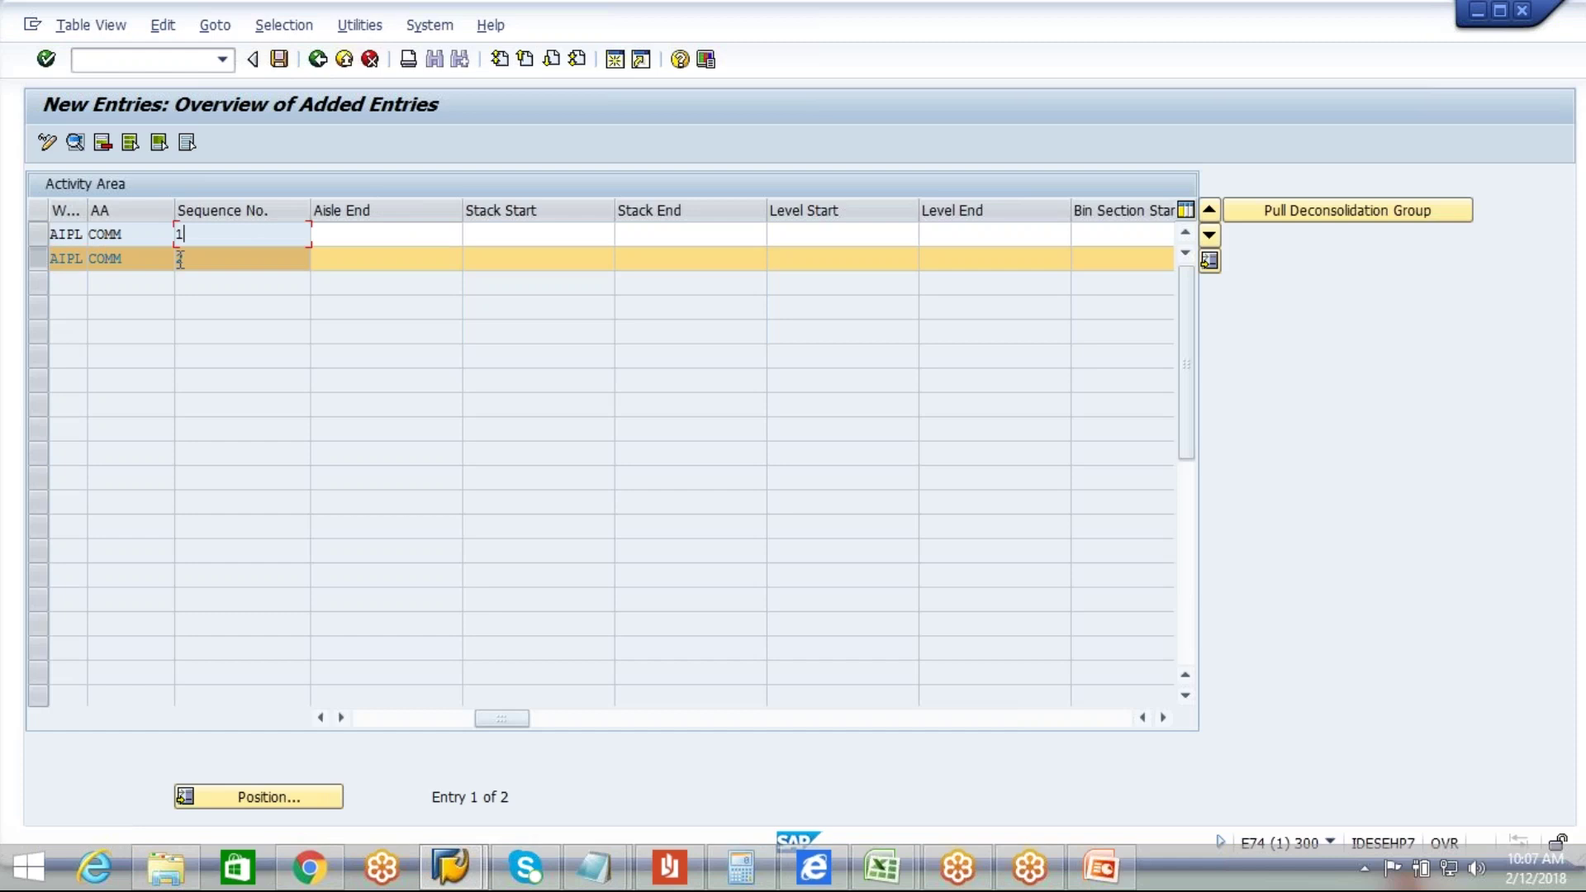
# Step: Save the FAST and SLOW assignments of activity area COMM from the overview of added entries
pyautogui.click(38, 259)
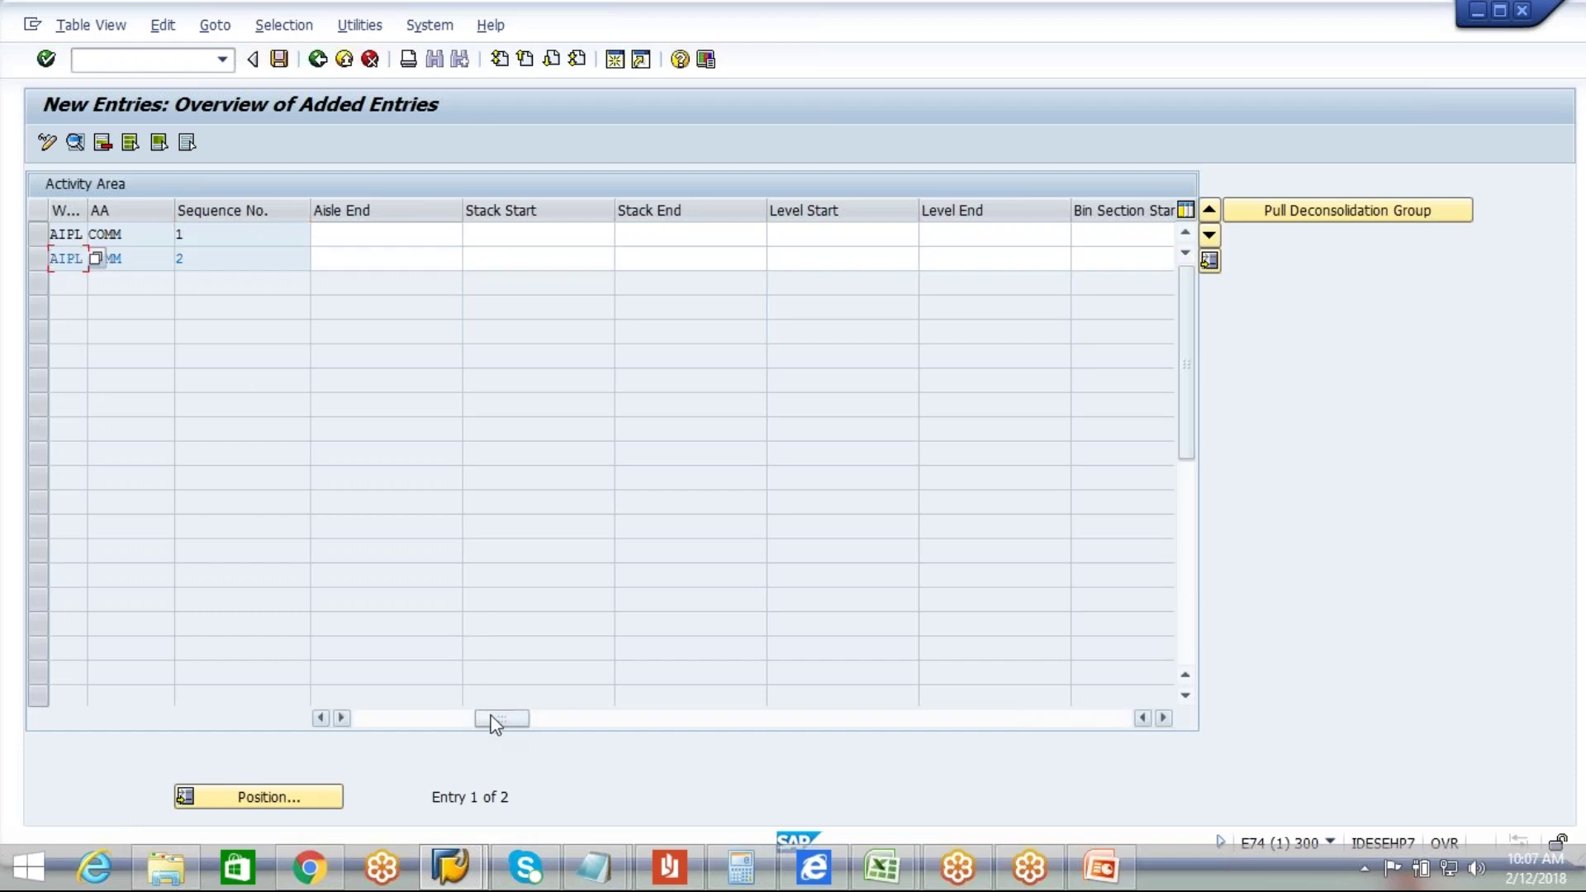
pyautogui.moveTo(495, 717); pyautogui.dragTo(384, 718)
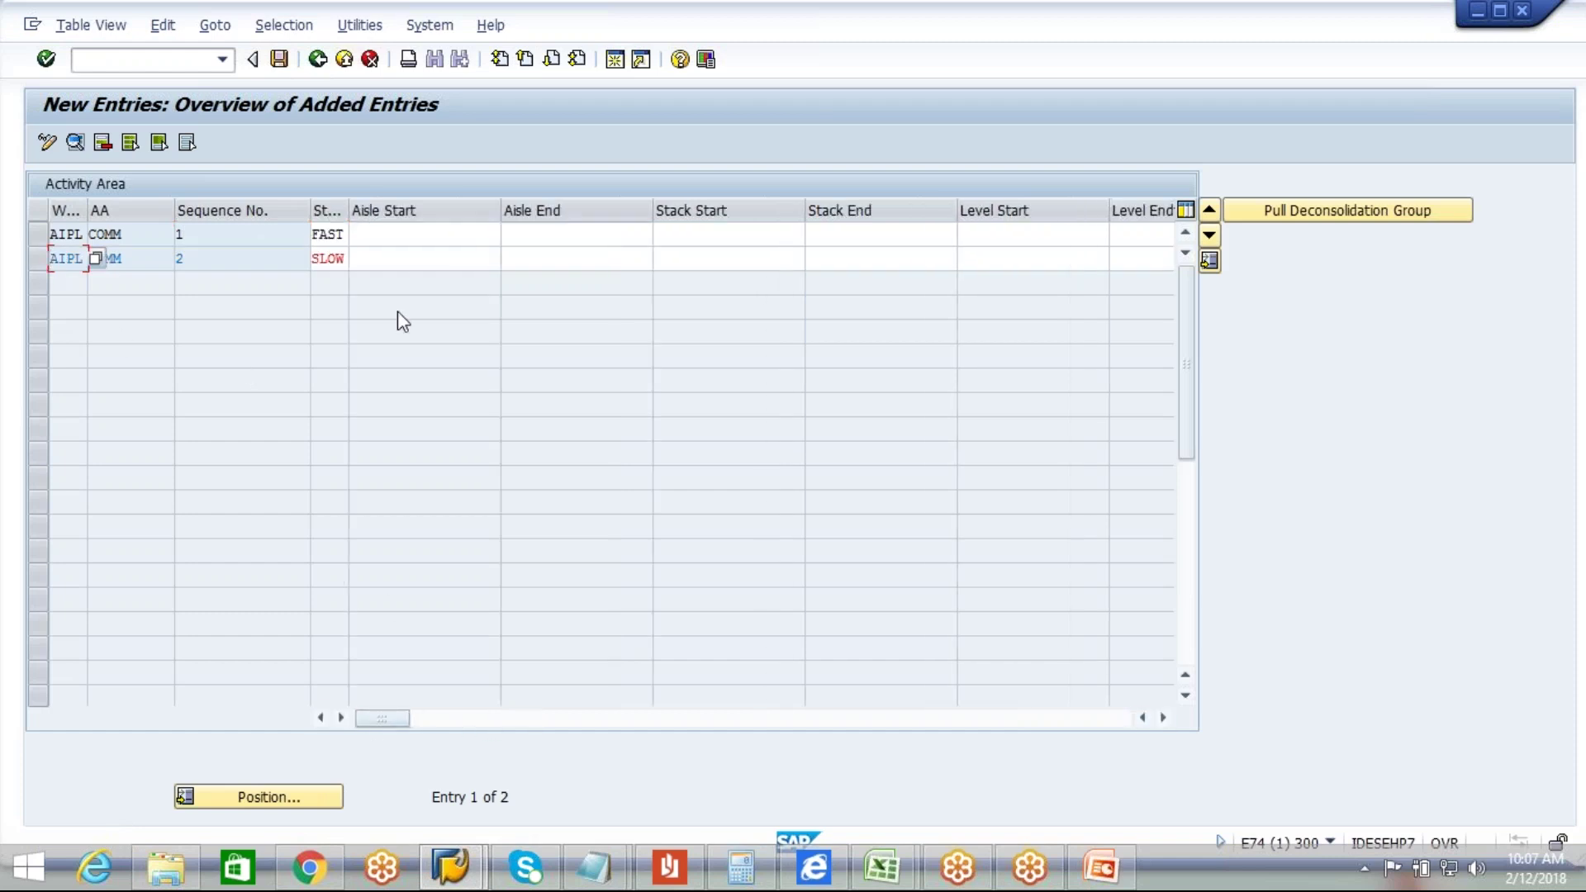
pyautogui.click(279, 58)
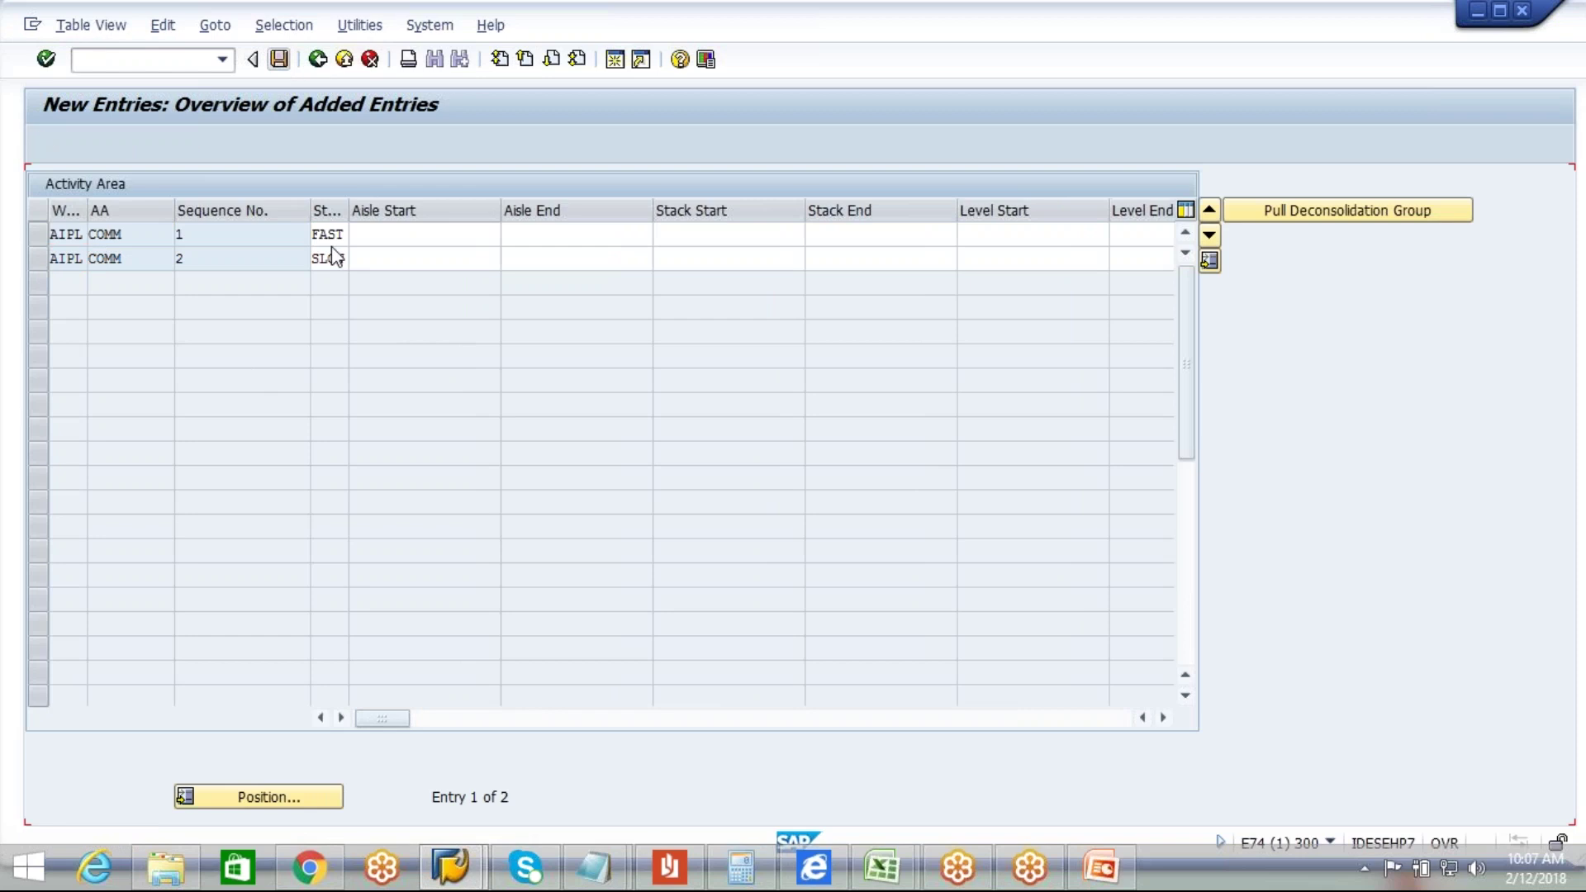
# Step: Review the detail records of both COMM entries for their consolidation groups and return to the overview with neither entry selected
pyautogui.click(43, 236)
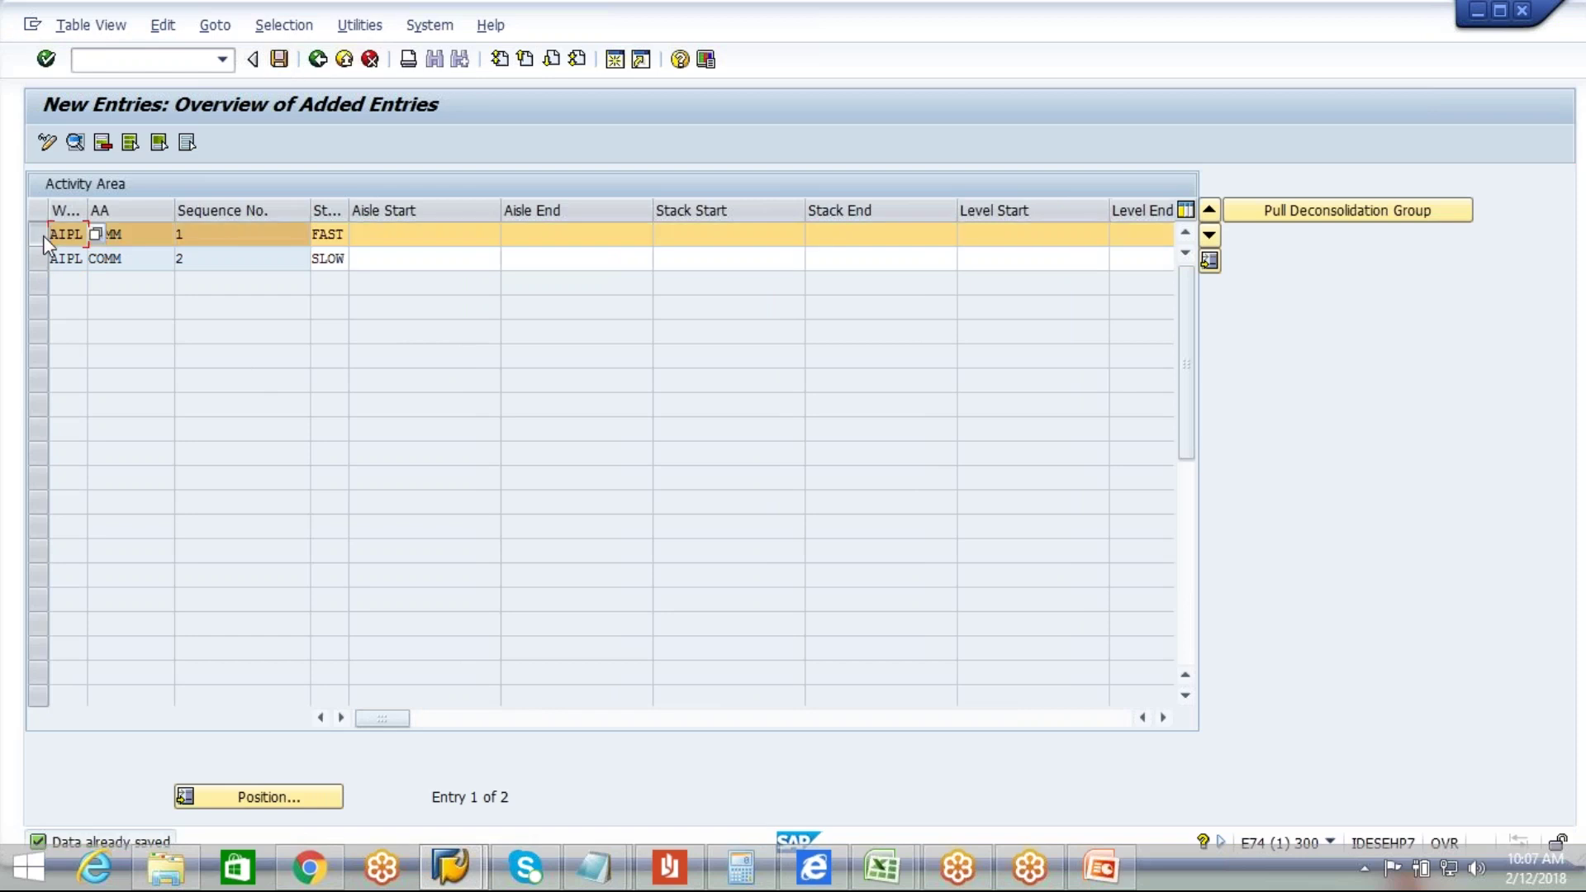
pyautogui.click(43, 259)
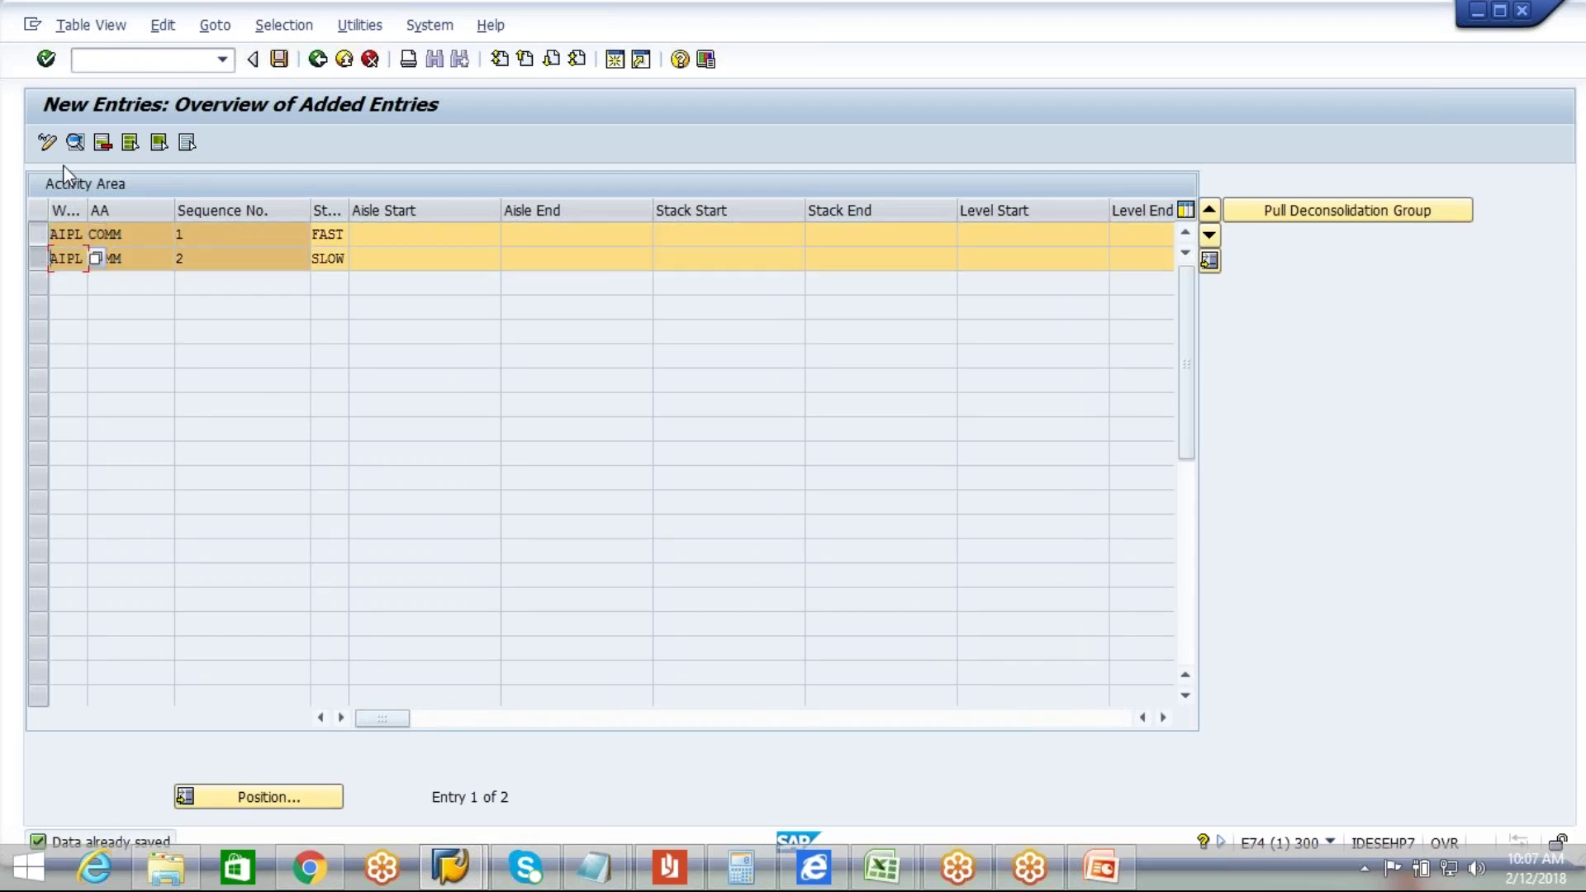
pyautogui.click(76, 141)
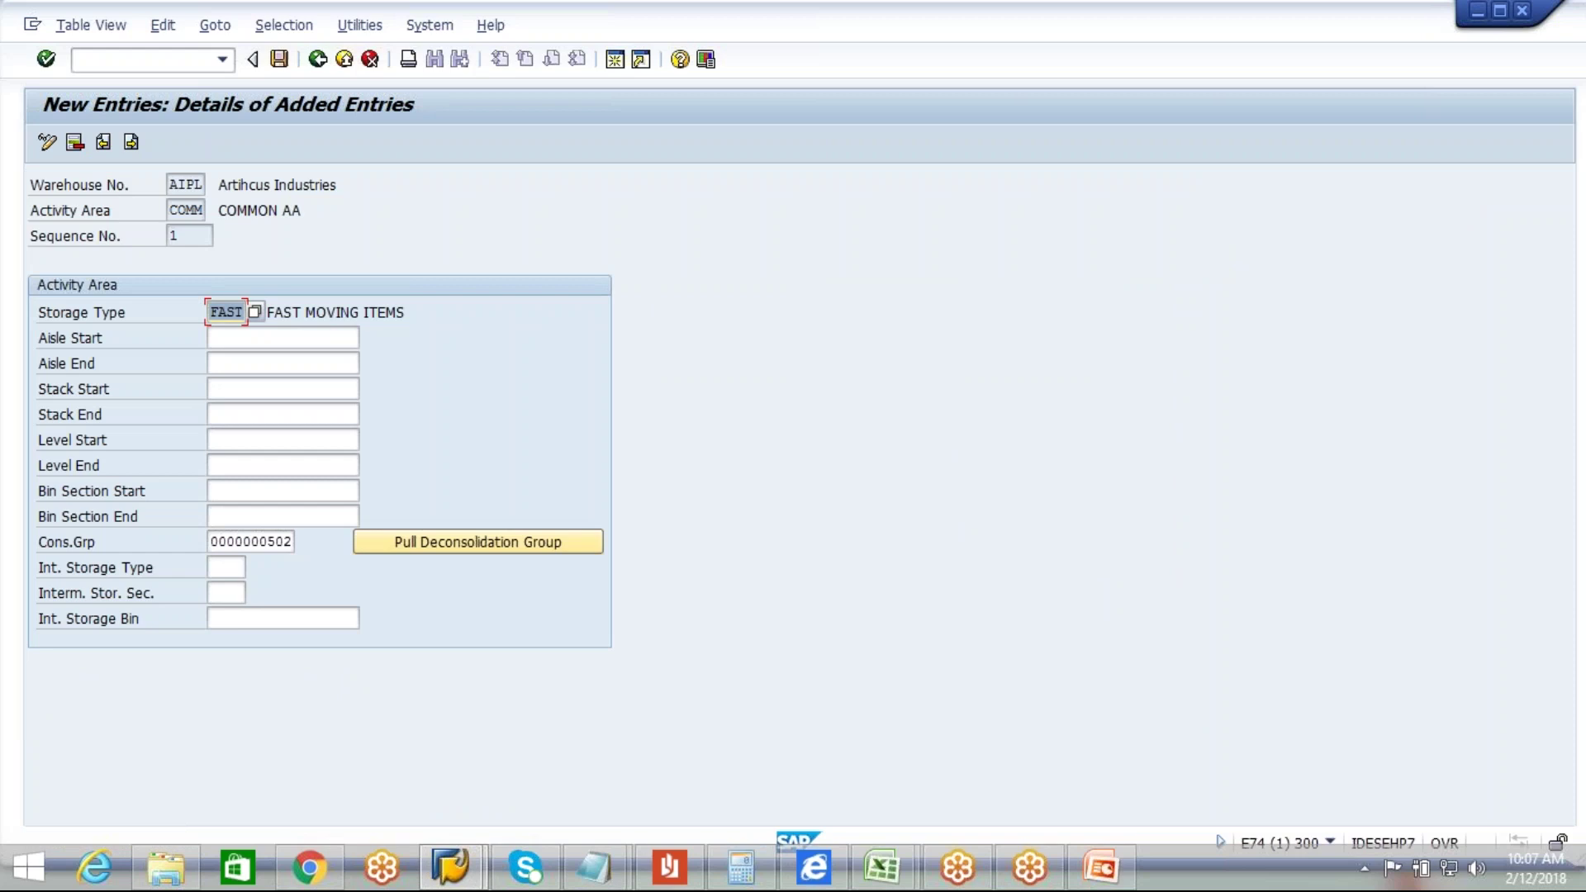
pyautogui.click(130, 143)
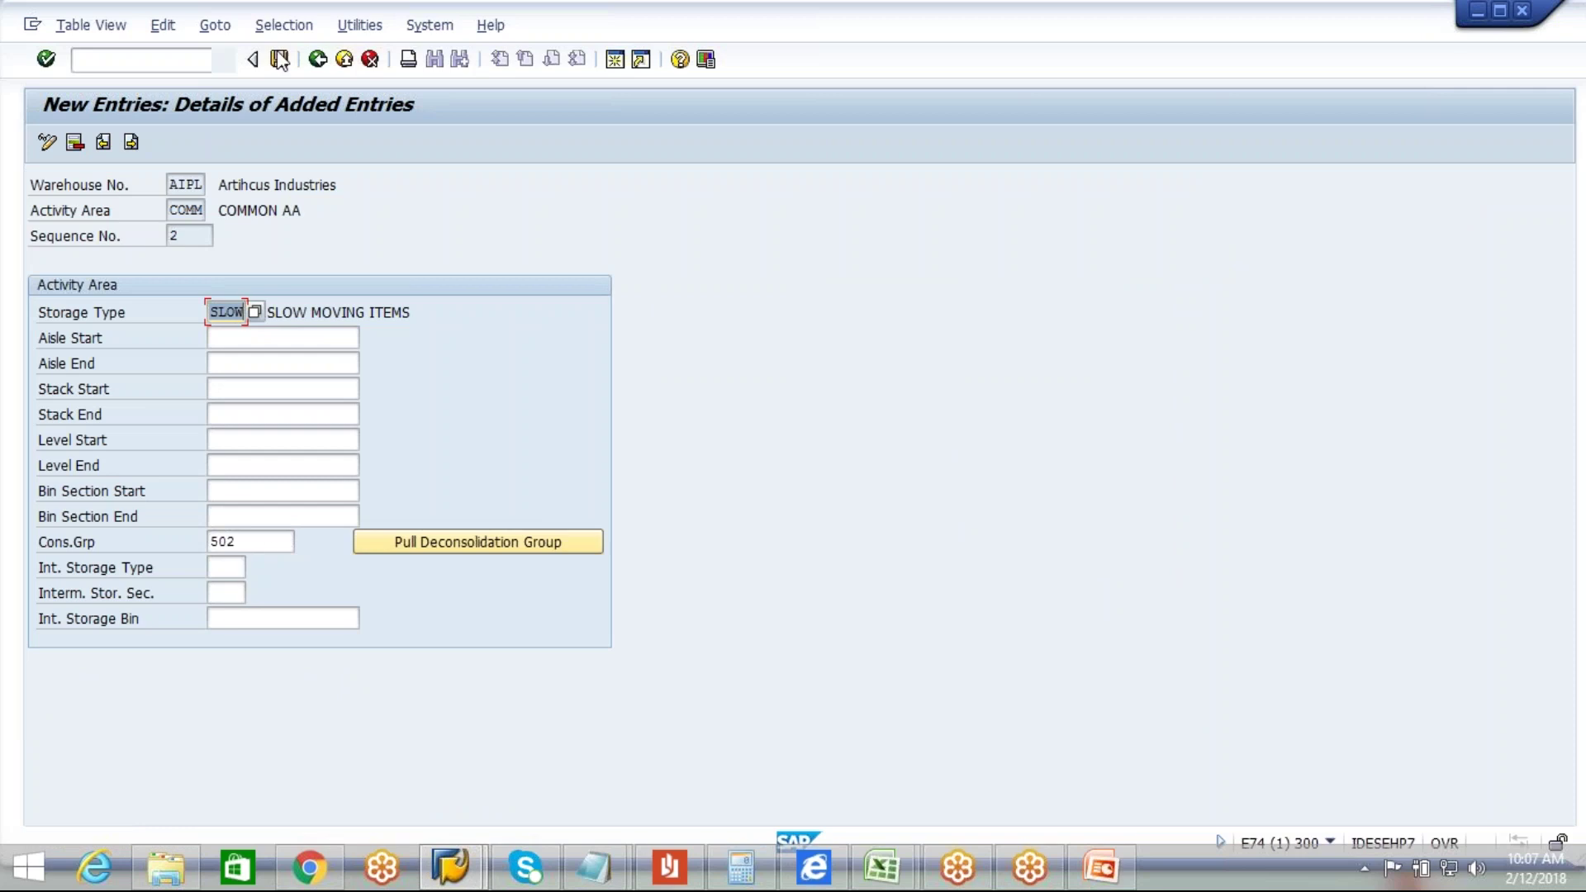
pyautogui.click(314, 63)
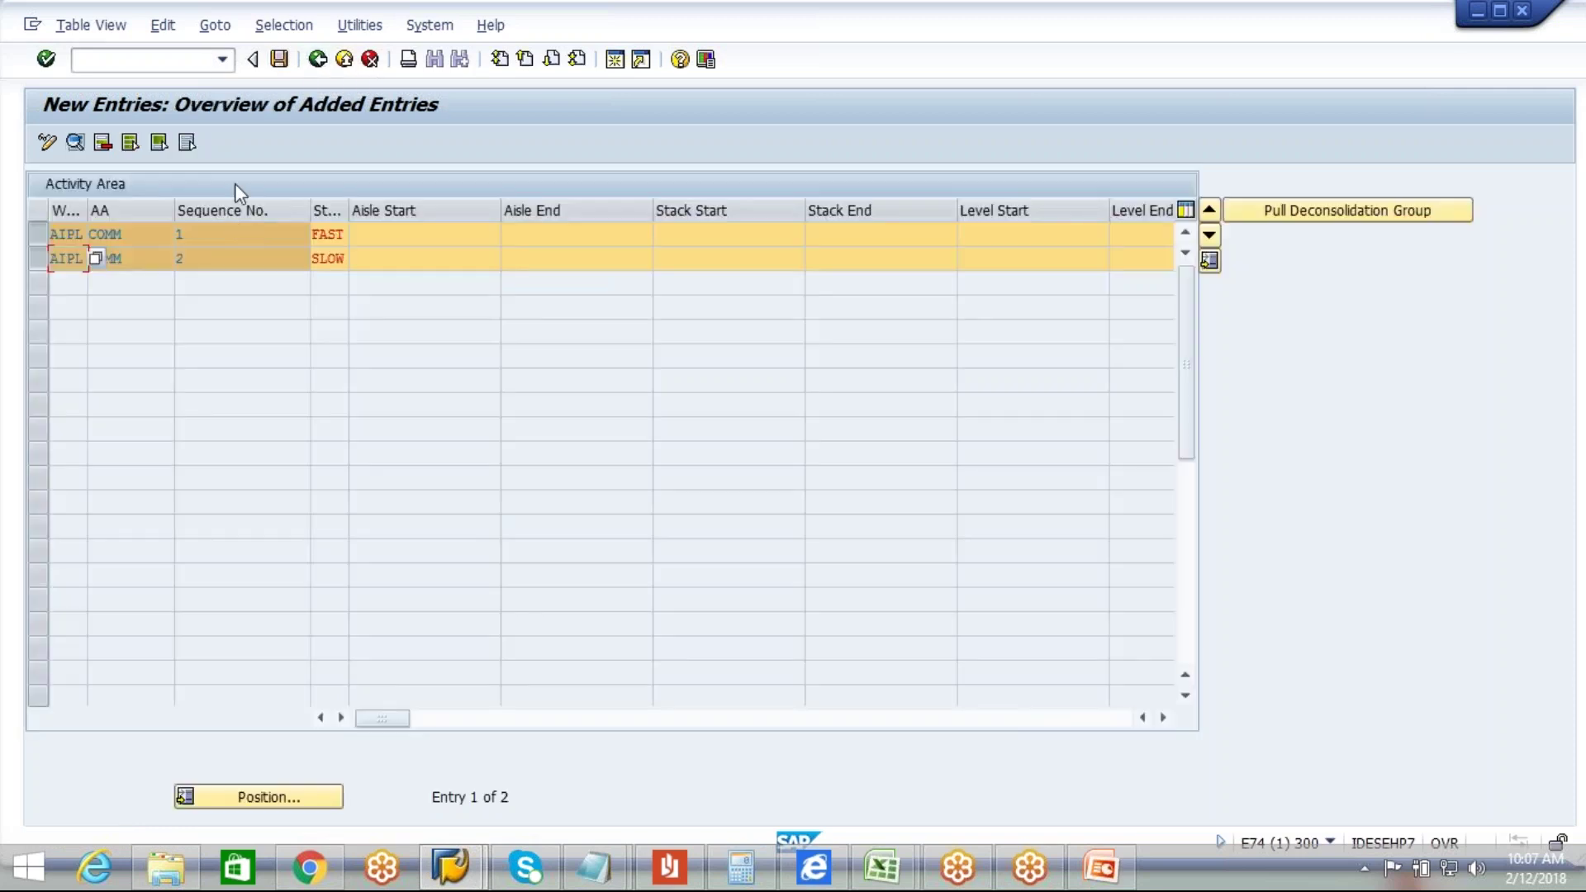
pyautogui.click(36, 234)
pyautogui.click(37, 258)
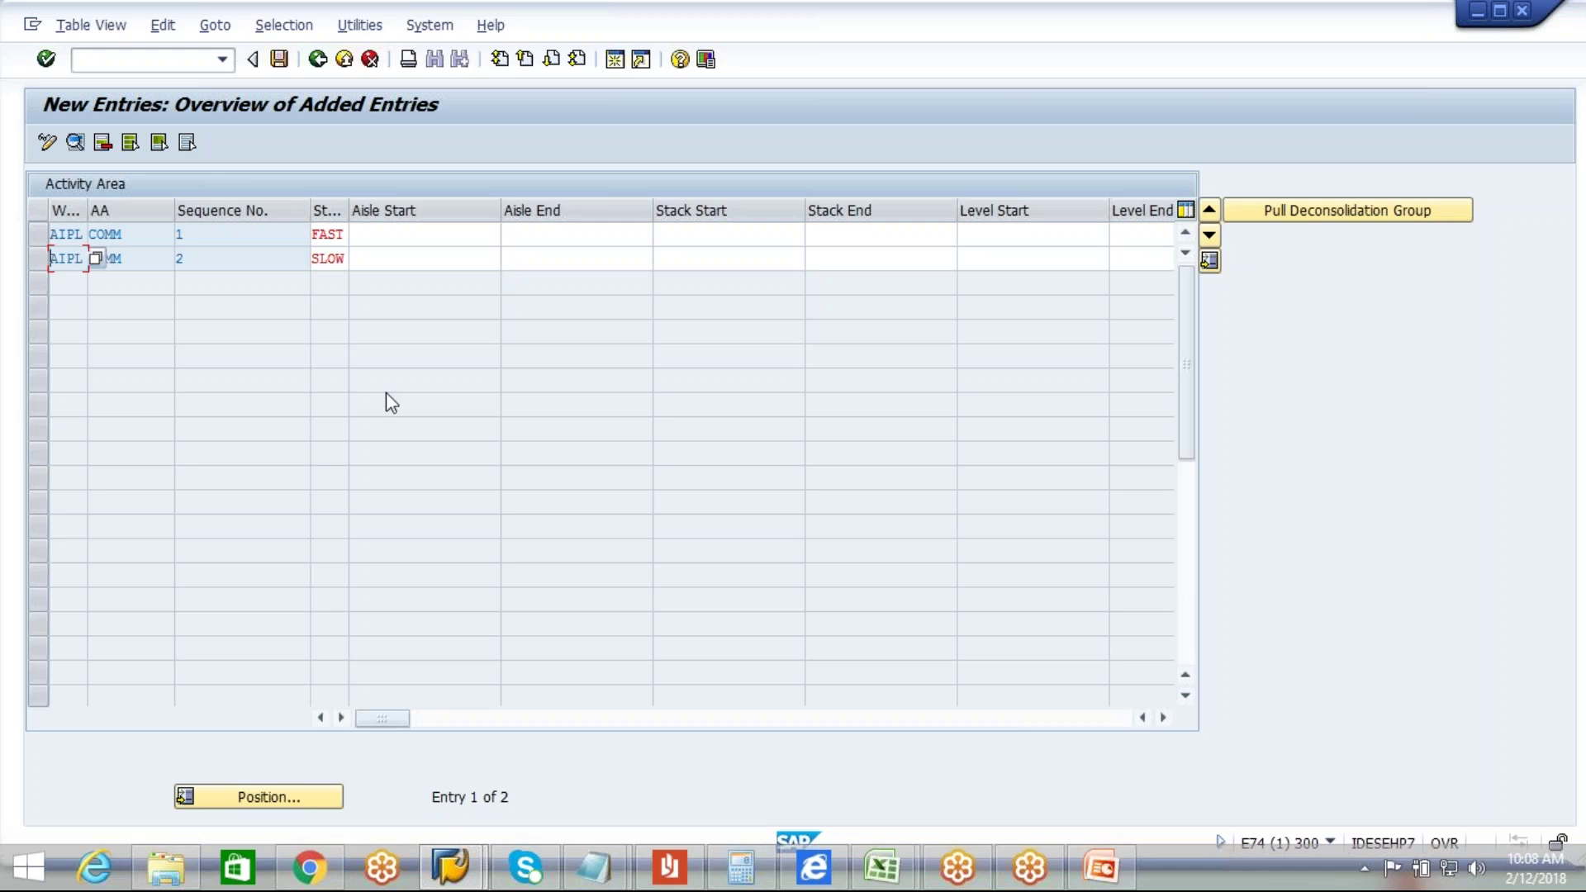
# Step: Set Aisle Start and Aisle End of the FAST entry to 01
pyautogui.click(397, 237)
pyautogui.write('01')
pyautogui.click(548, 235)
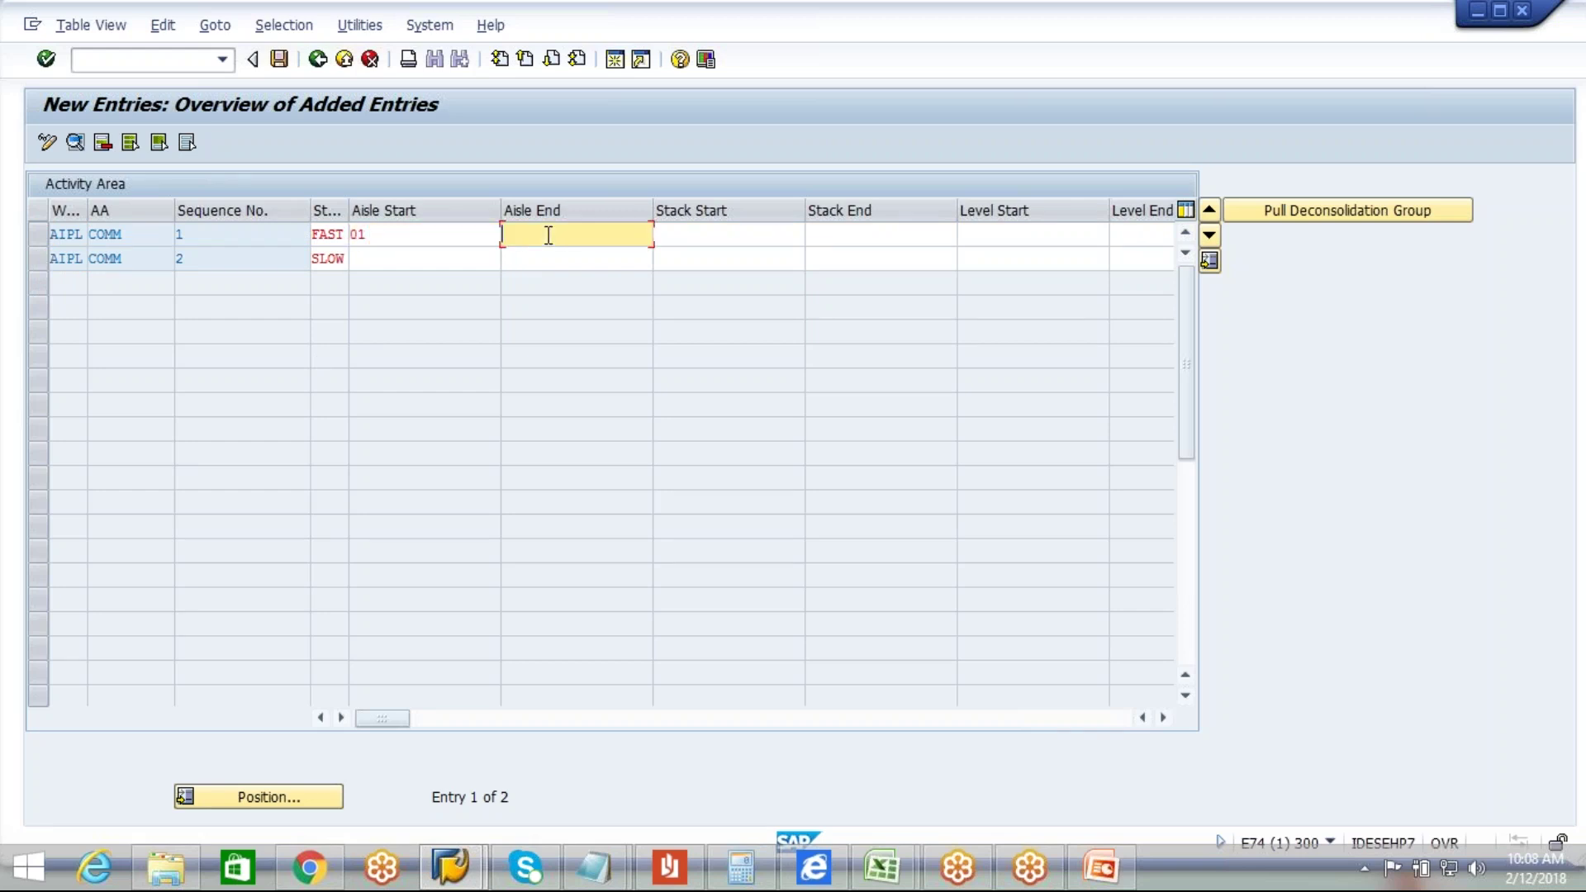
pyautogui.write('01')
# Step: Set Aisle Start and Aisle End of the SLOW entry to 01 and confirm the entries
pyautogui.click(428, 266)
pyautogui.write('01')
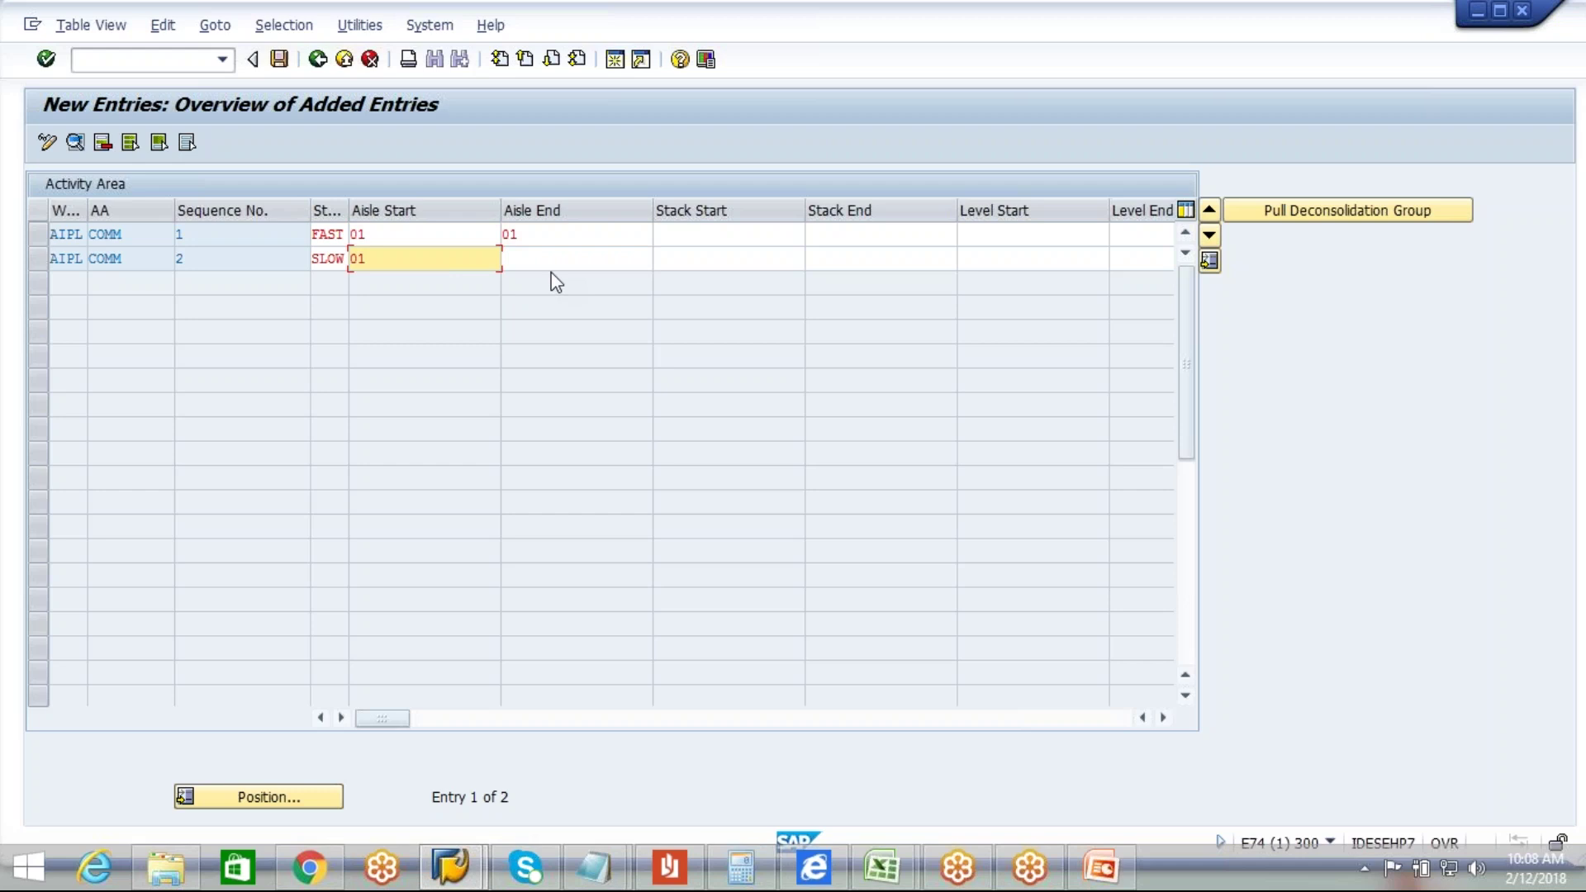
pyautogui.press('Tab')
pyautogui.write('01')
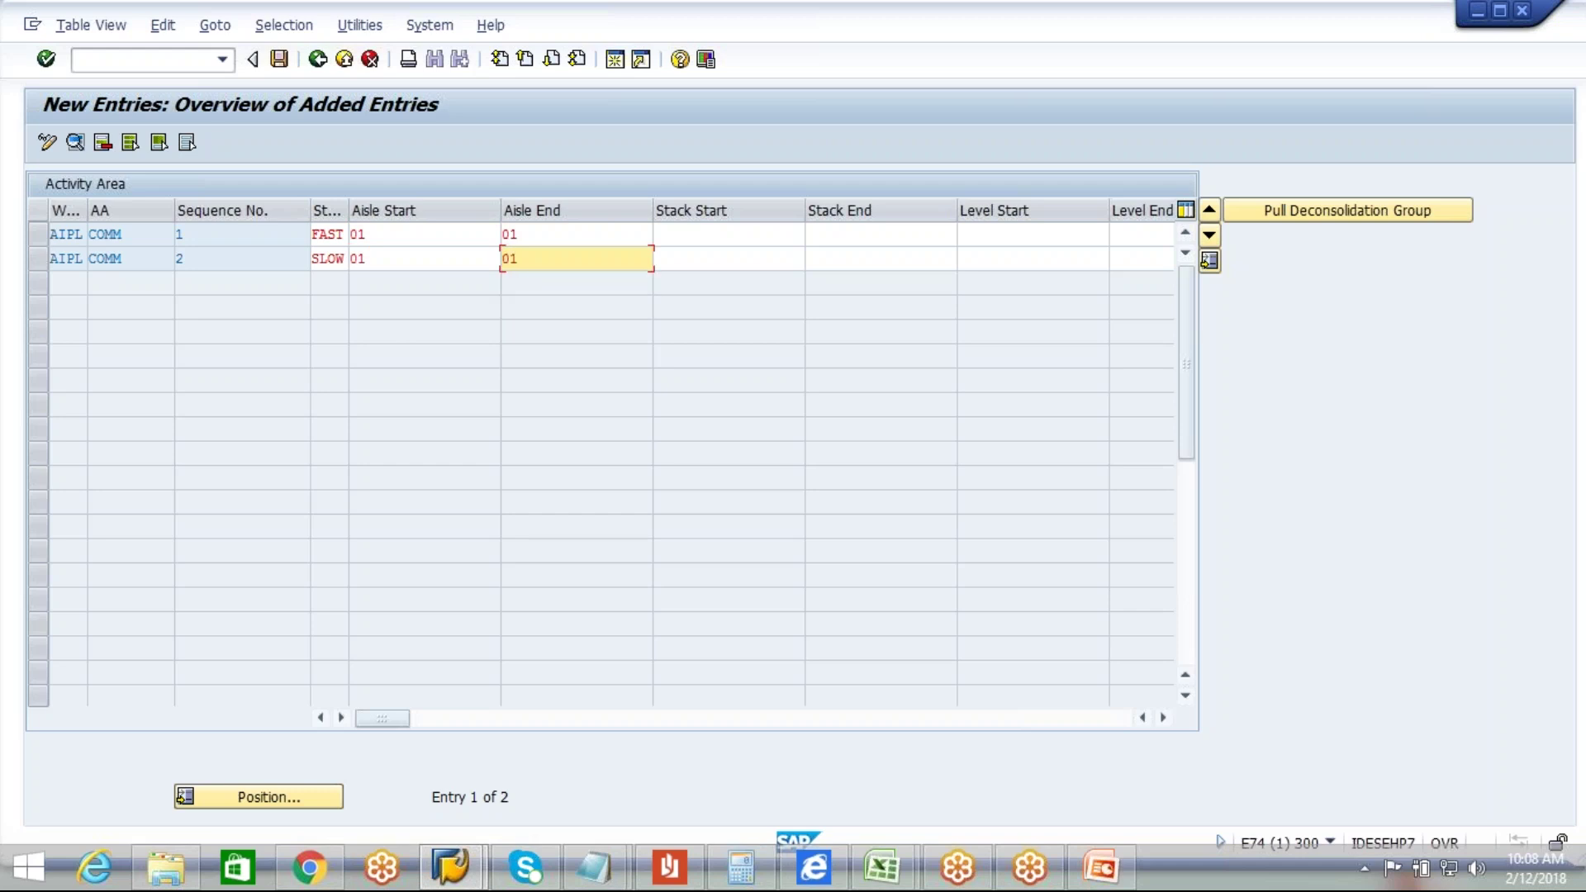
pyautogui.press('Return')
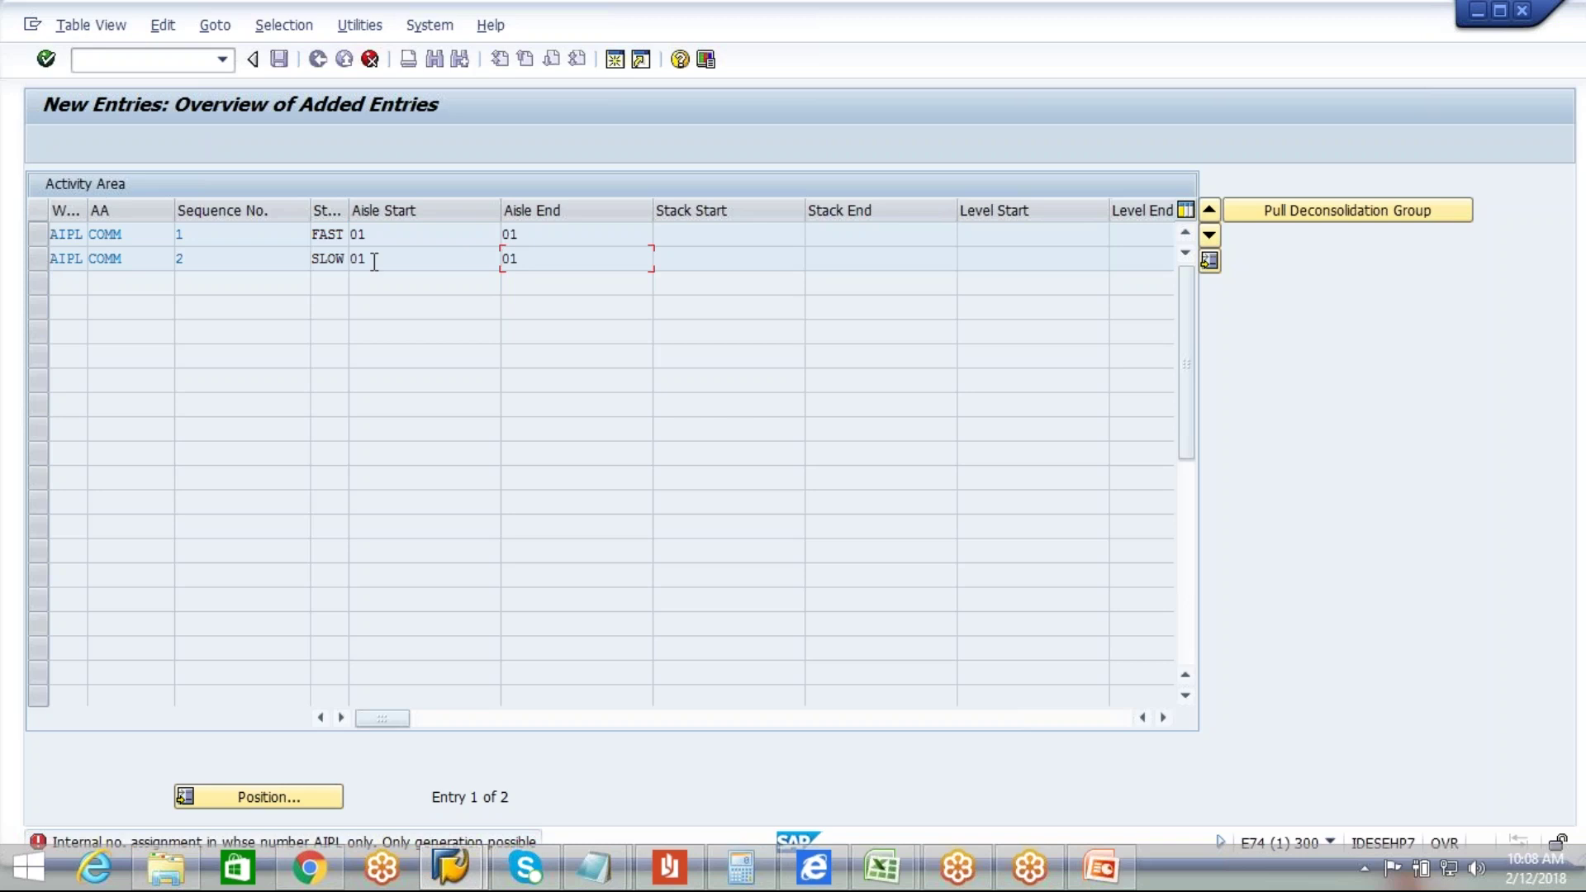
pyautogui.press('Return')
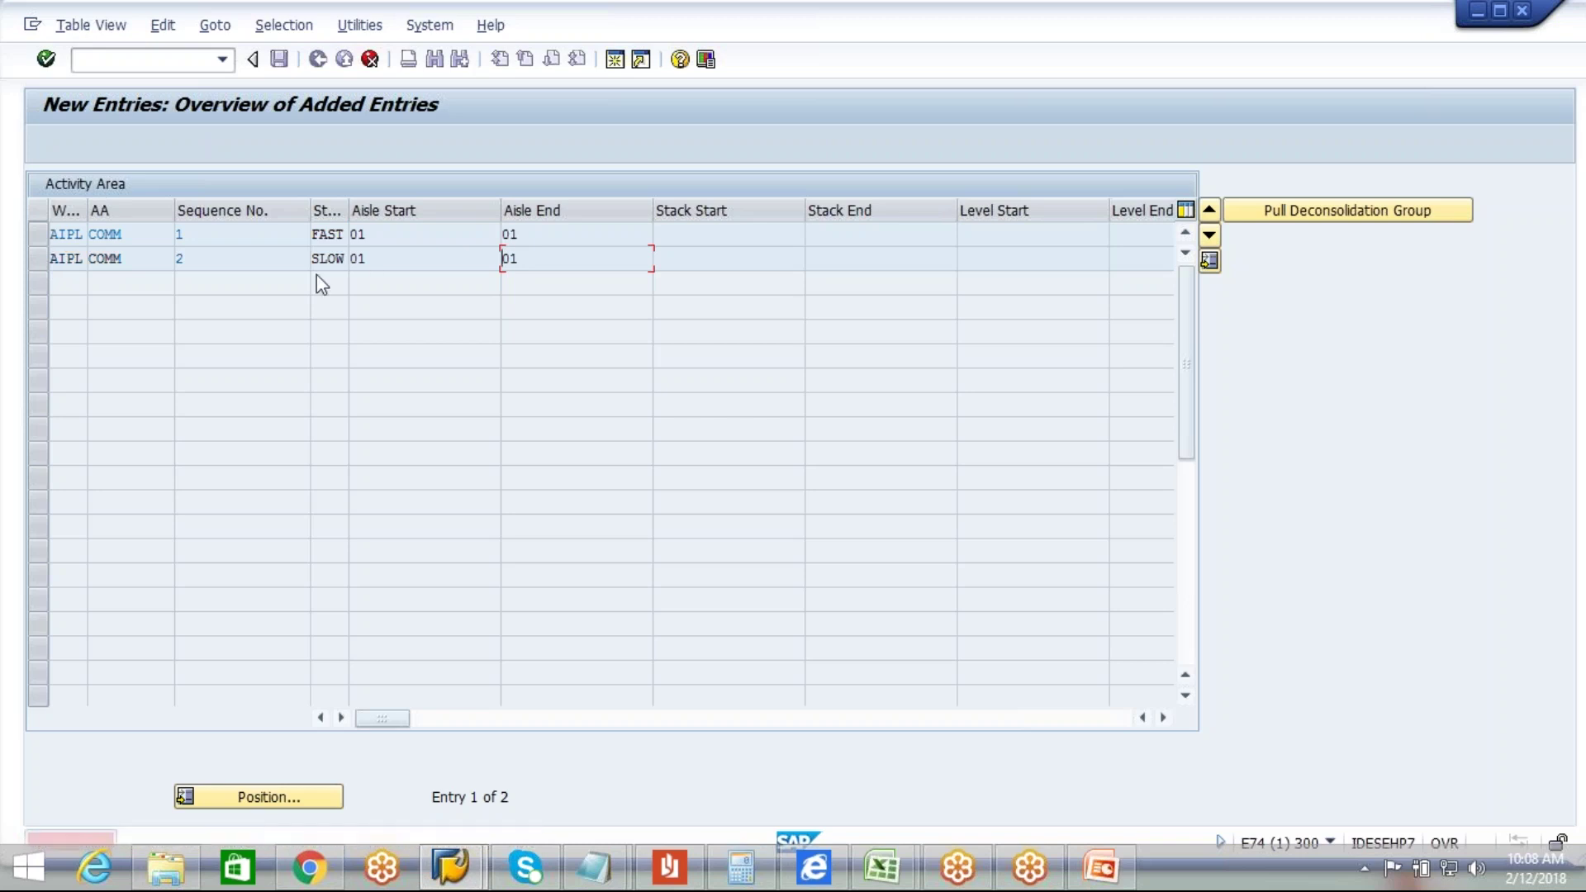
pyautogui.click(371, 60)
pyautogui.click(323, 426)
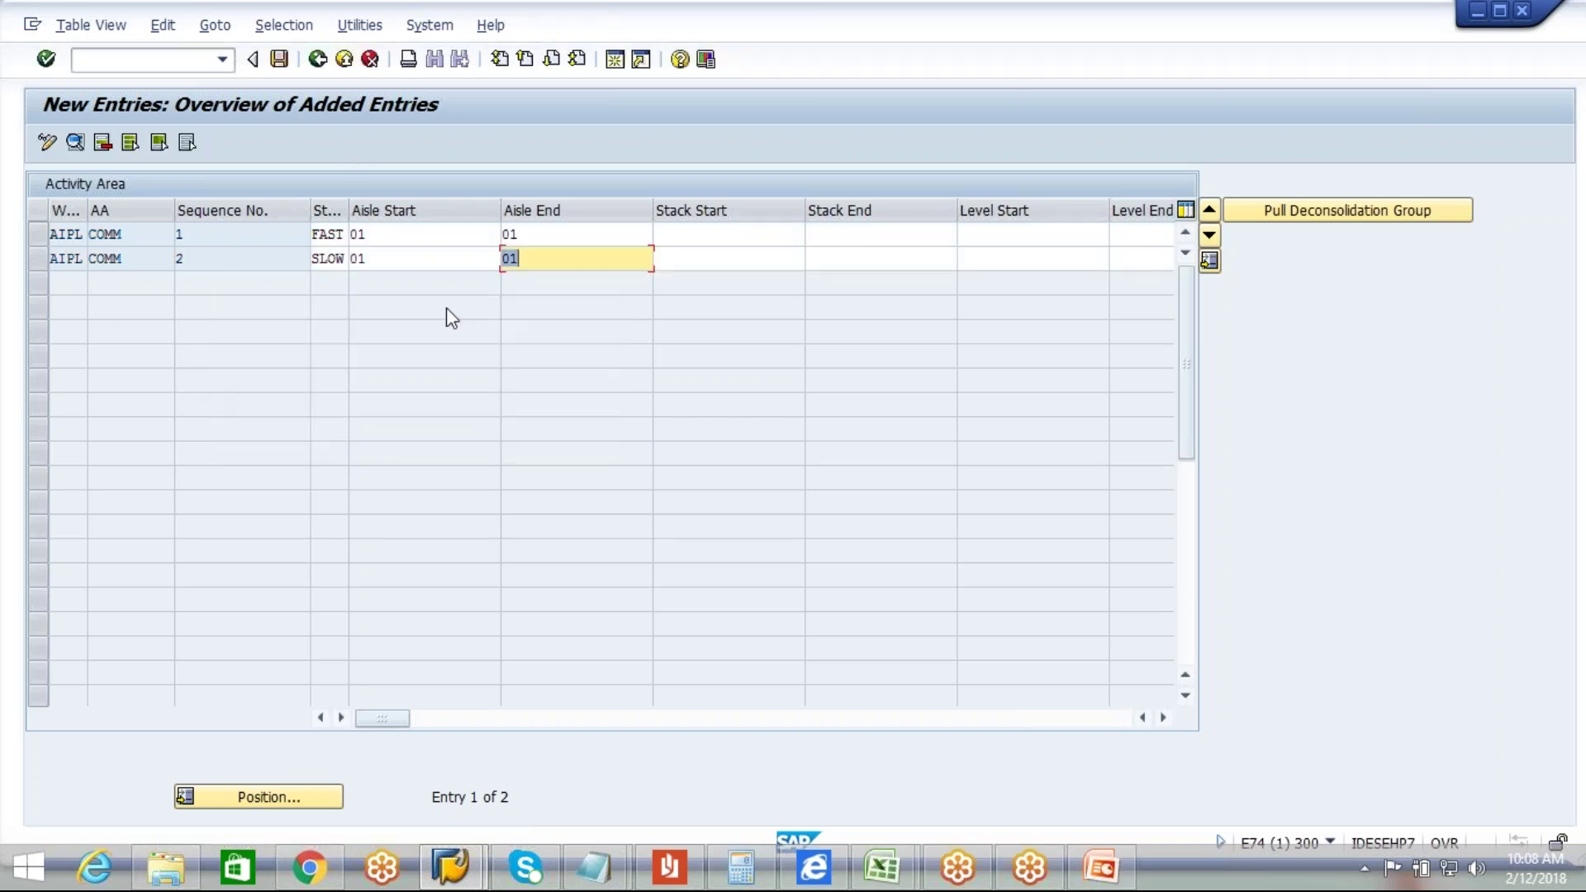
# Step: Open the details of the SLOW entry, pull a deconsolidation group for it, and save
pyautogui.click(40, 250)
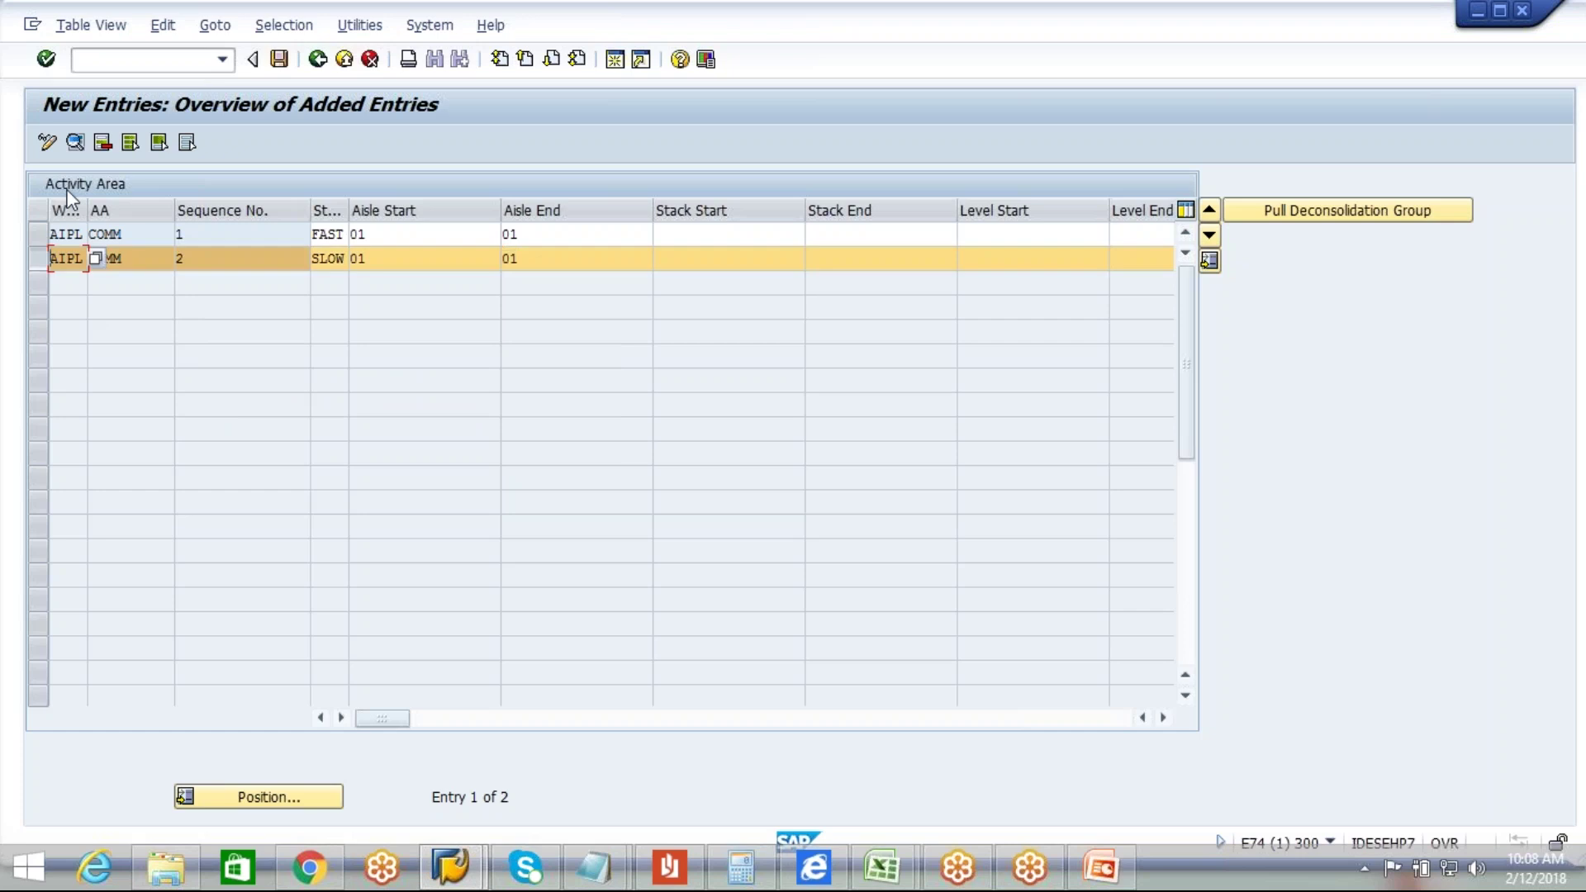
pyautogui.click(75, 142)
pyautogui.click(438, 542)
pyautogui.click(279, 60)
pyautogui.click(291, 541)
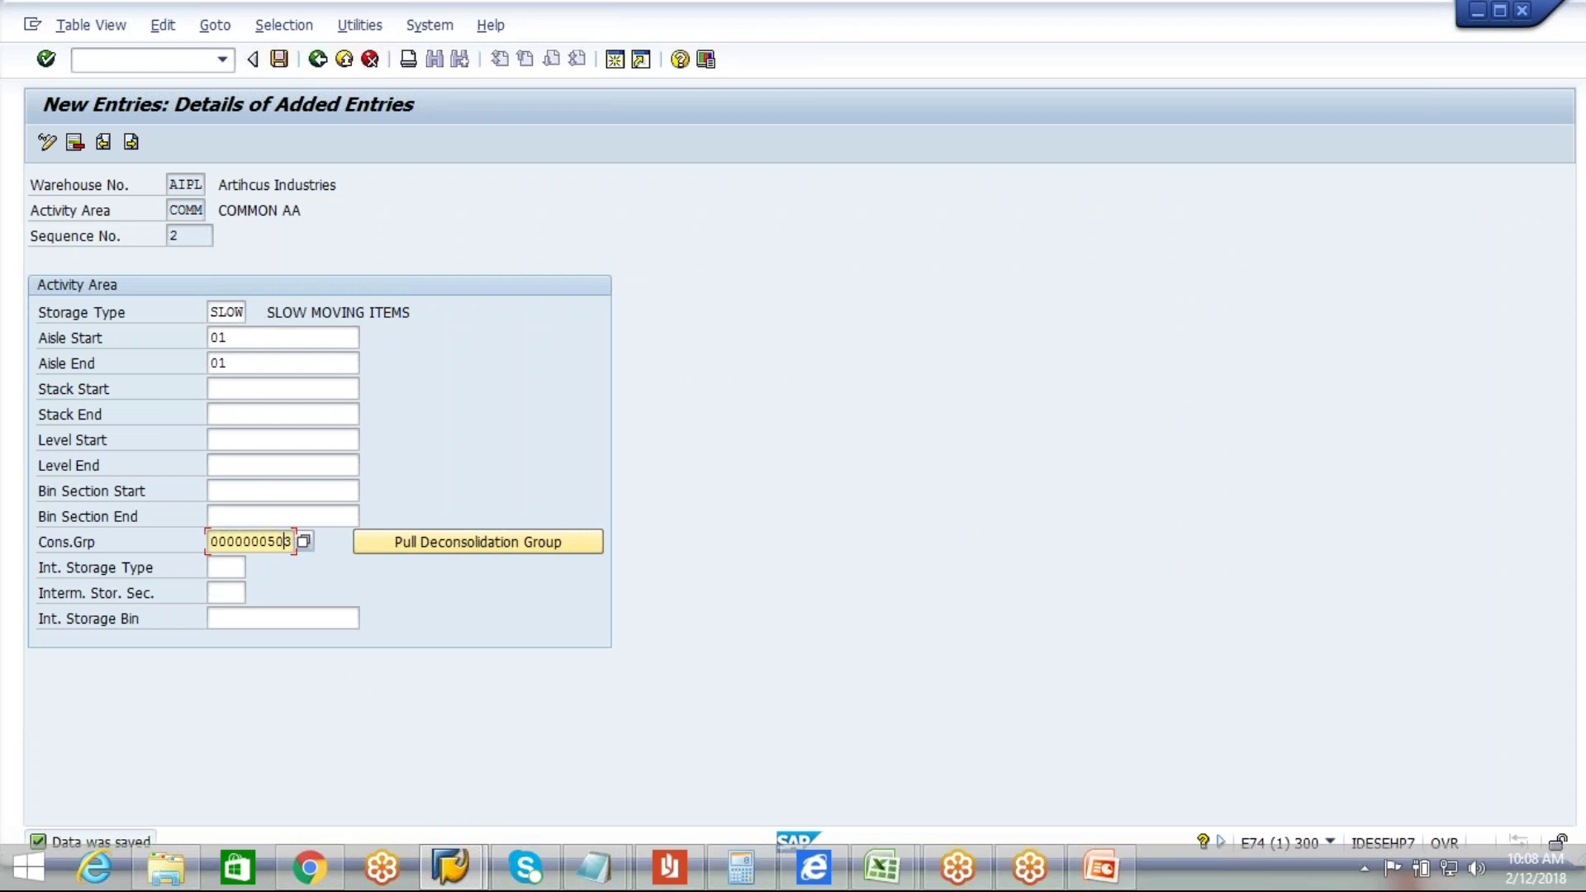
pyautogui.press('BackSpace')
pyautogui.press('BackSpace')
pyautogui.write('2')
pyautogui.press('BackSpace')
pyautogui.write('02')
pyautogui.press('Return')
pyautogui.click(280, 58)
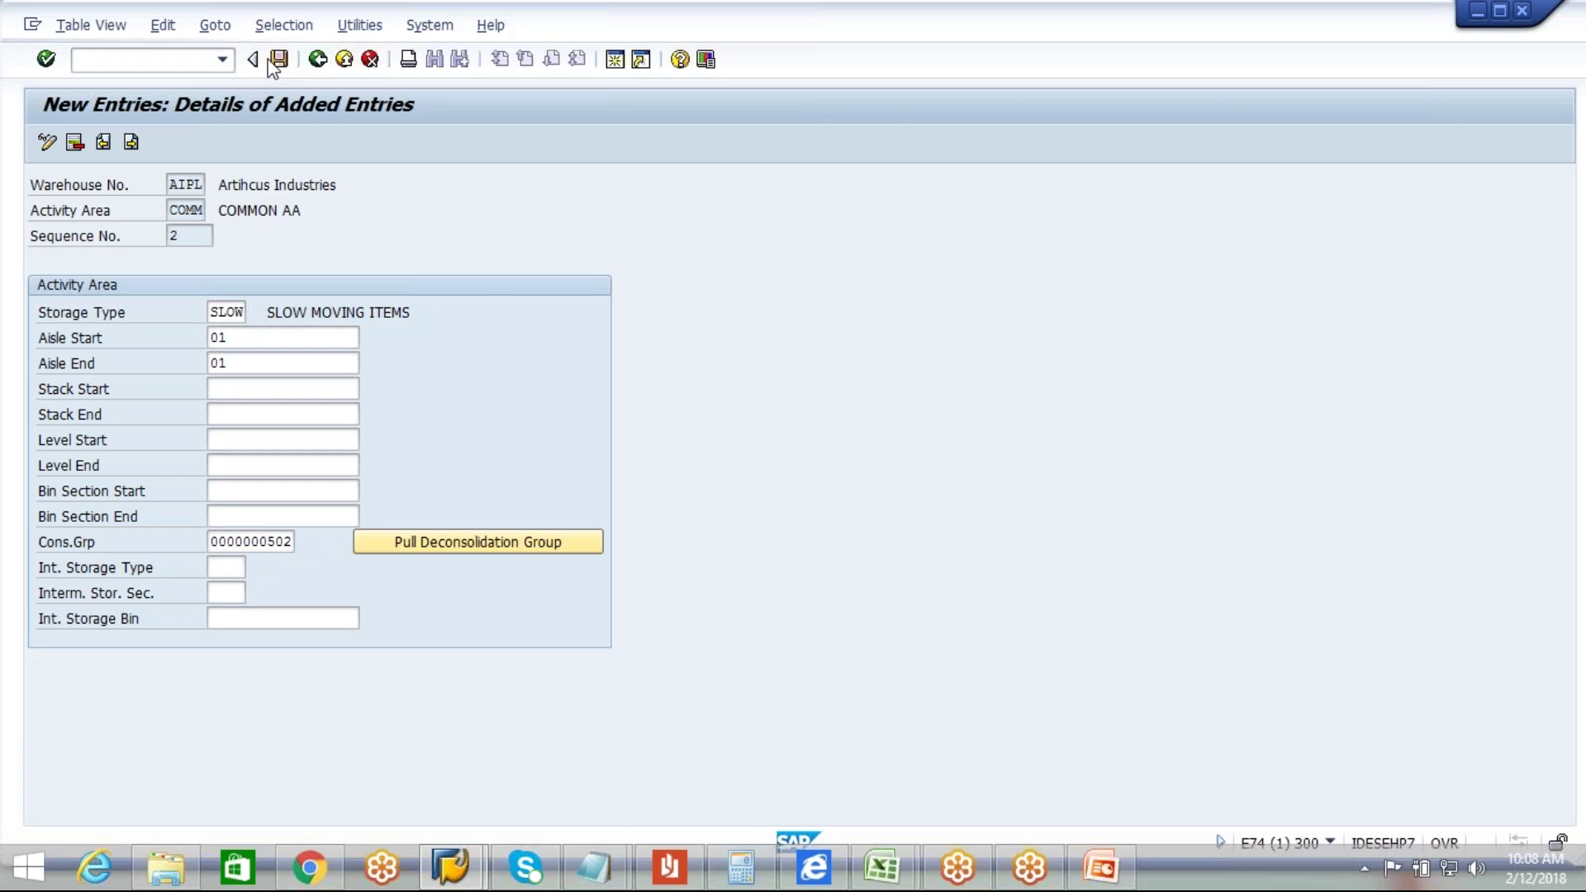
pyautogui.click(317, 59)
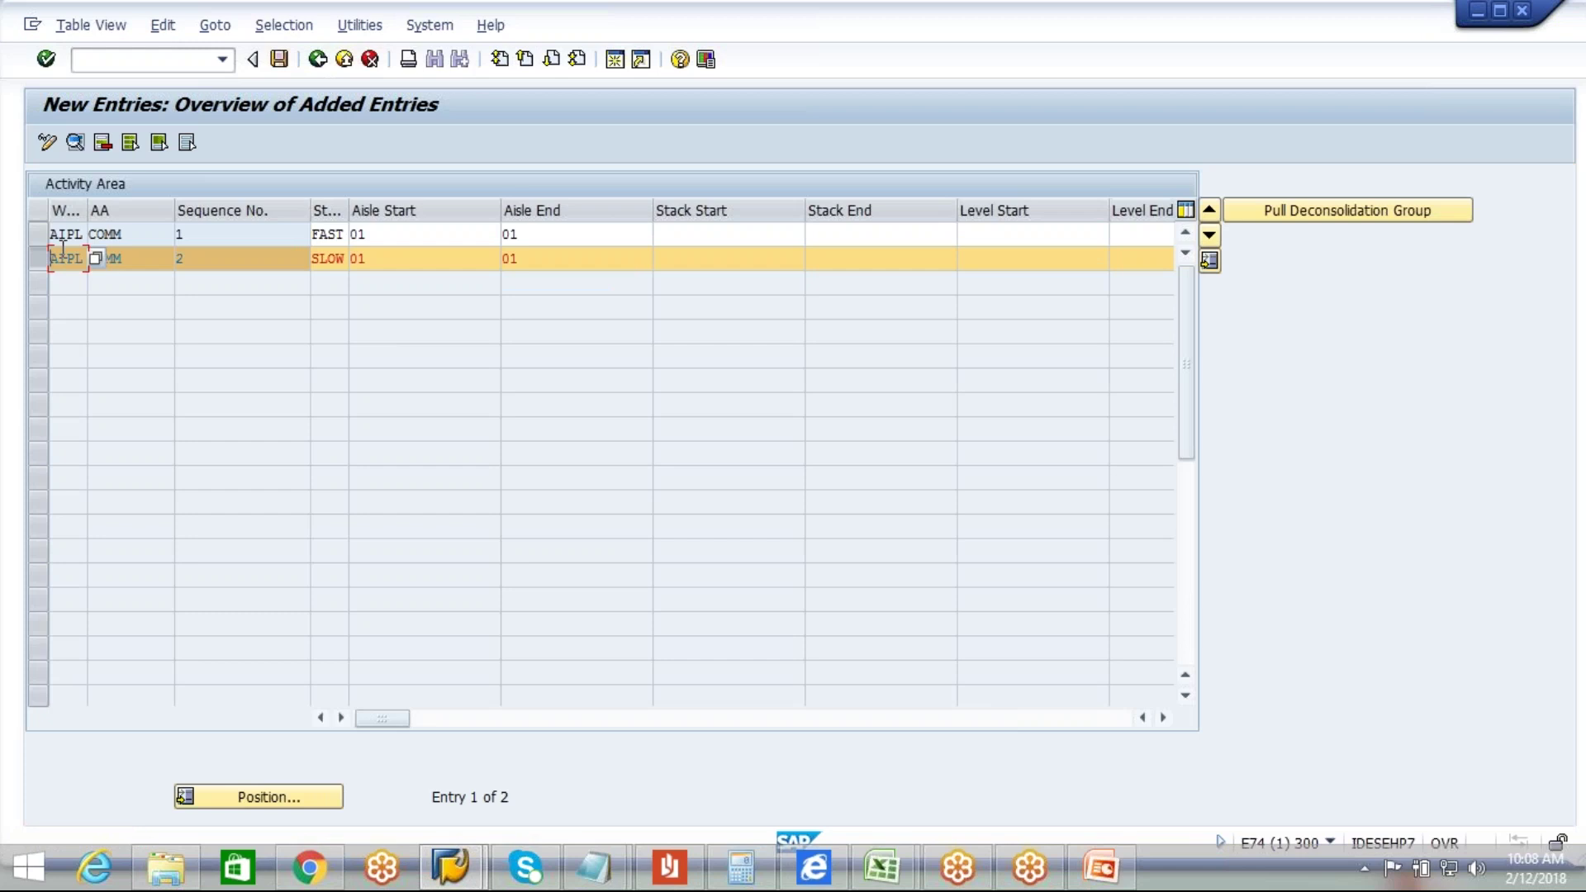
# Step: Check the aisle and stack ranges of the FAST and SLOW entries in the overview
pyautogui.click(39, 236)
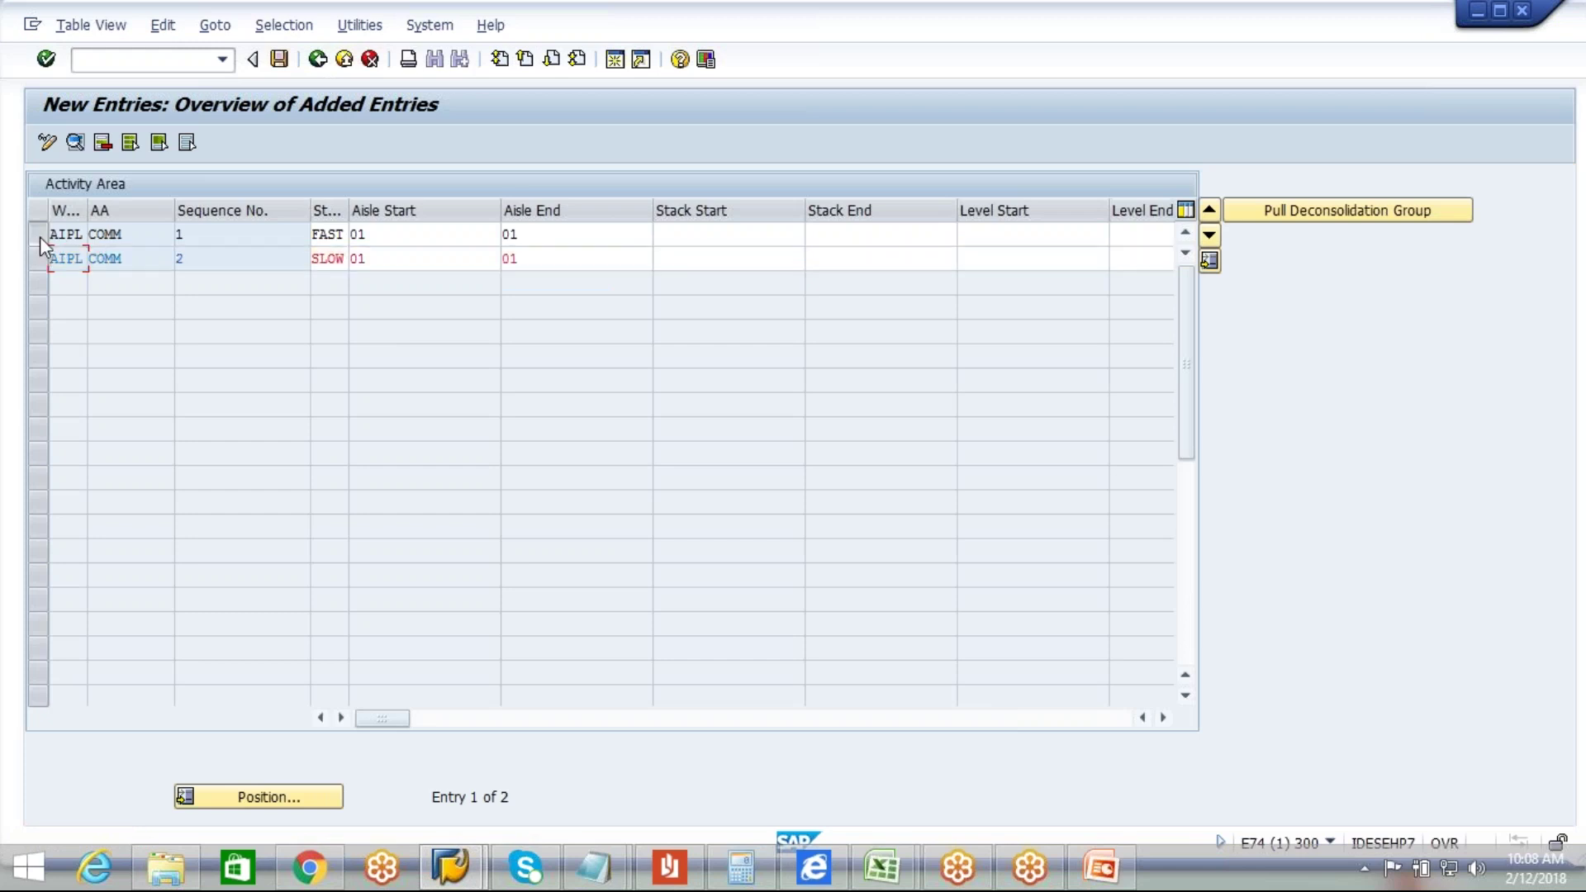
pyautogui.click(44, 260)
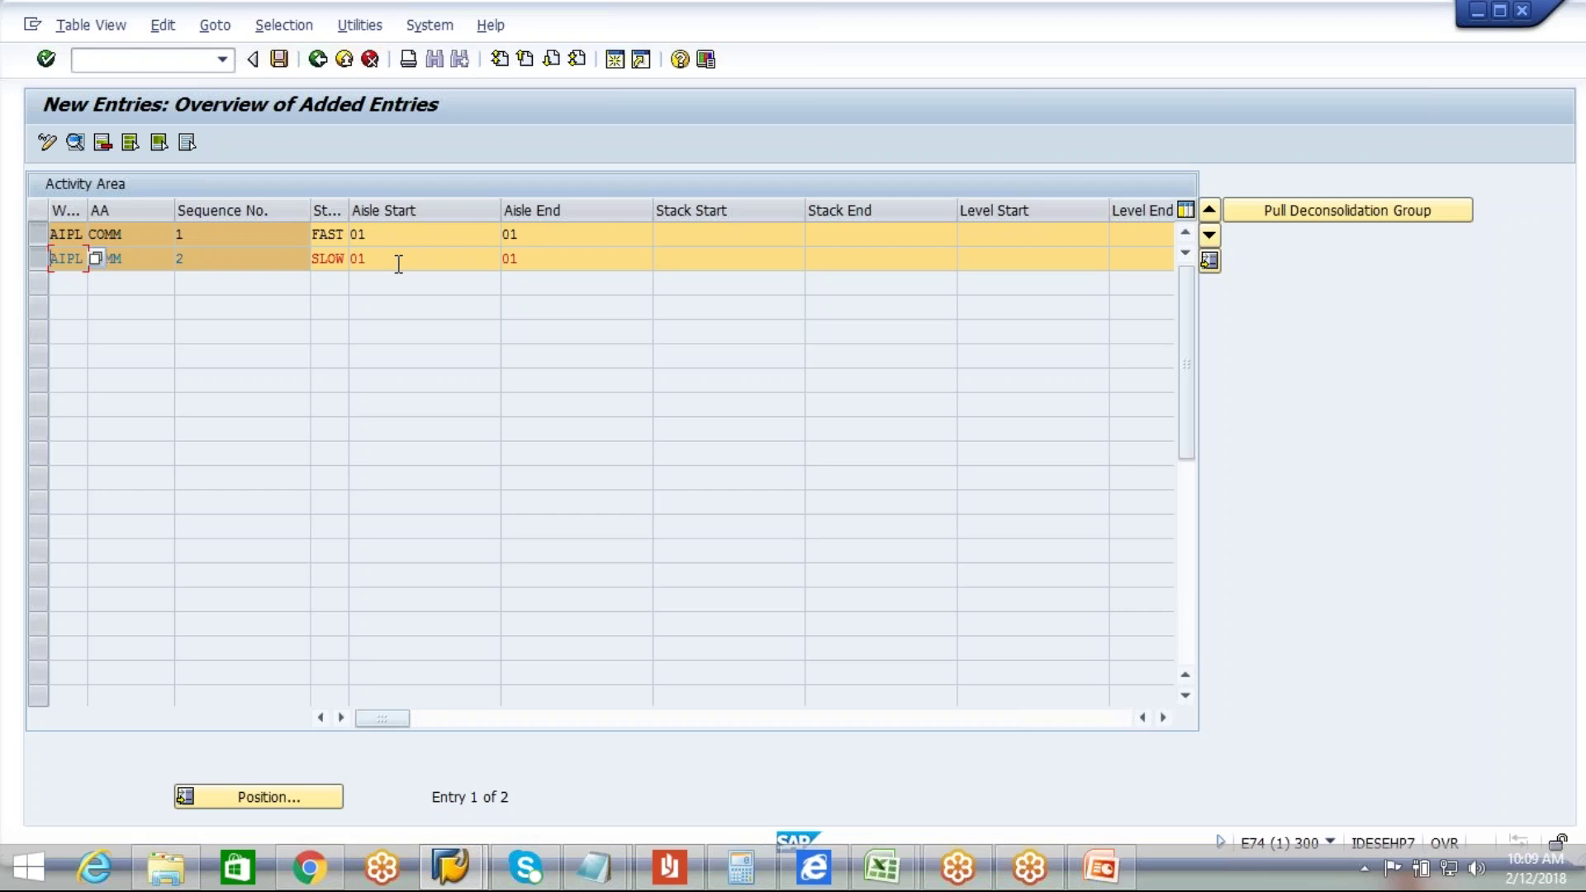
pyautogui.click(541, 235)
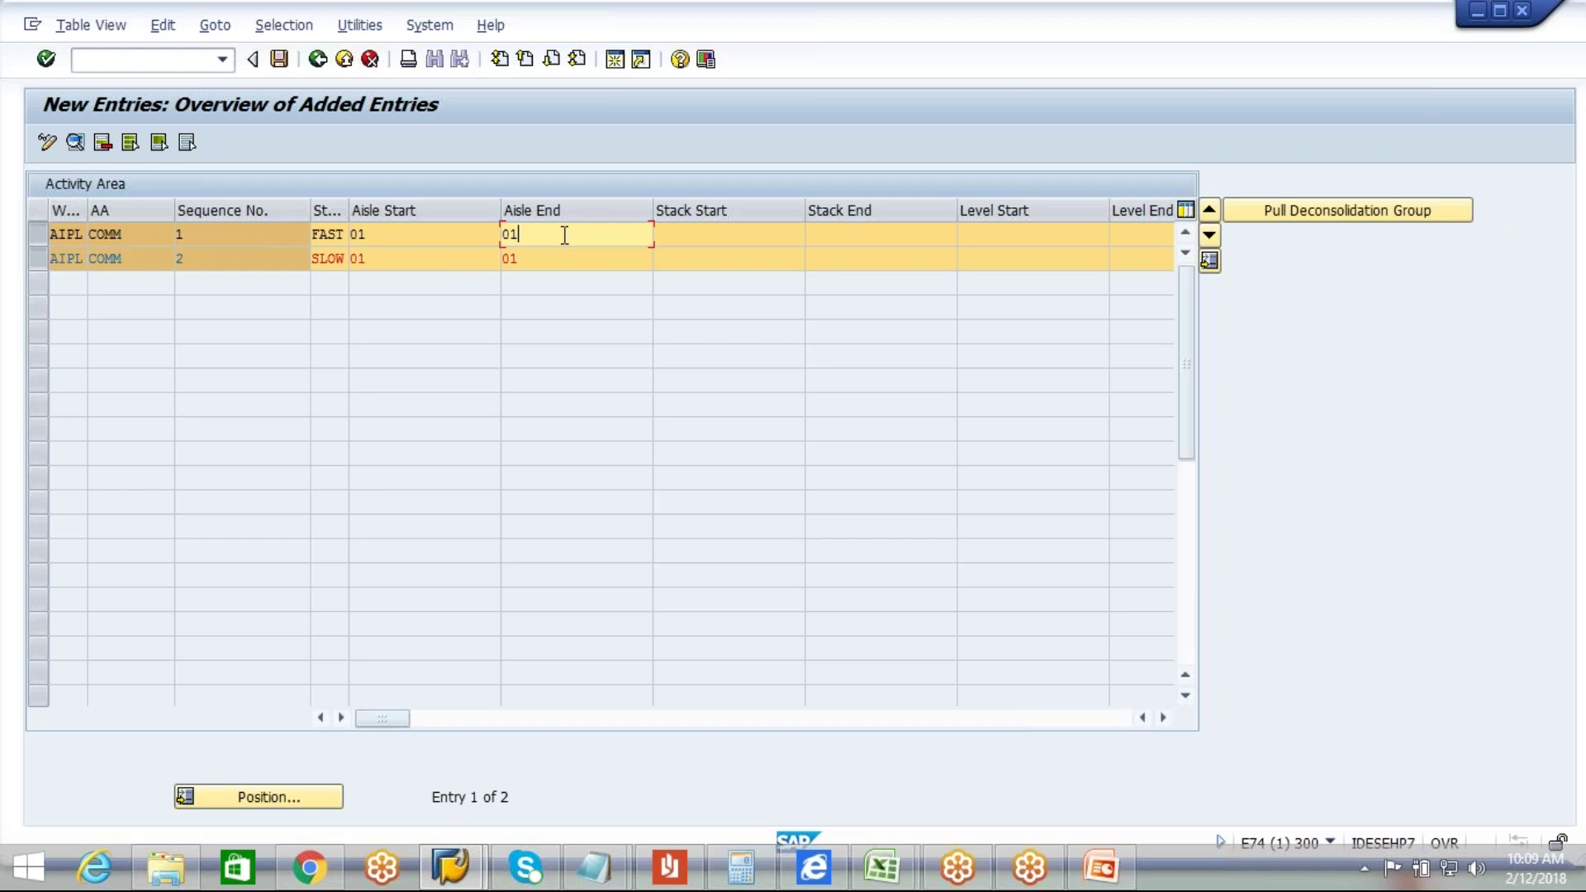
pyautogui.click(699, 241)
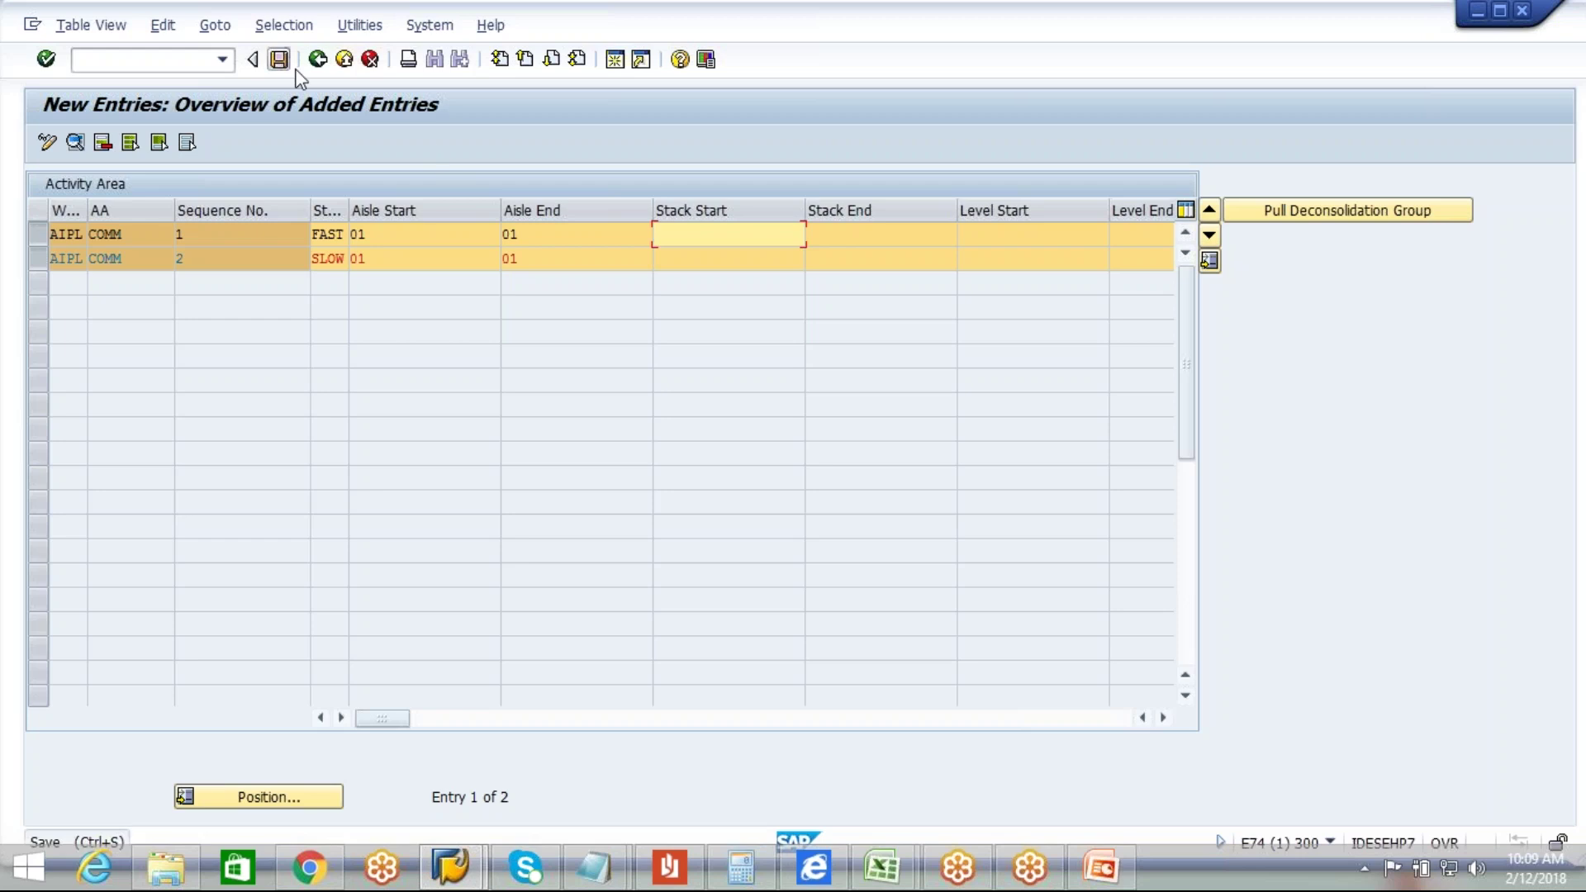
# Step: Leave the activity area entries and exit Customizing back to the SAP Easy Access screen
pyautogui.click(318, 60)
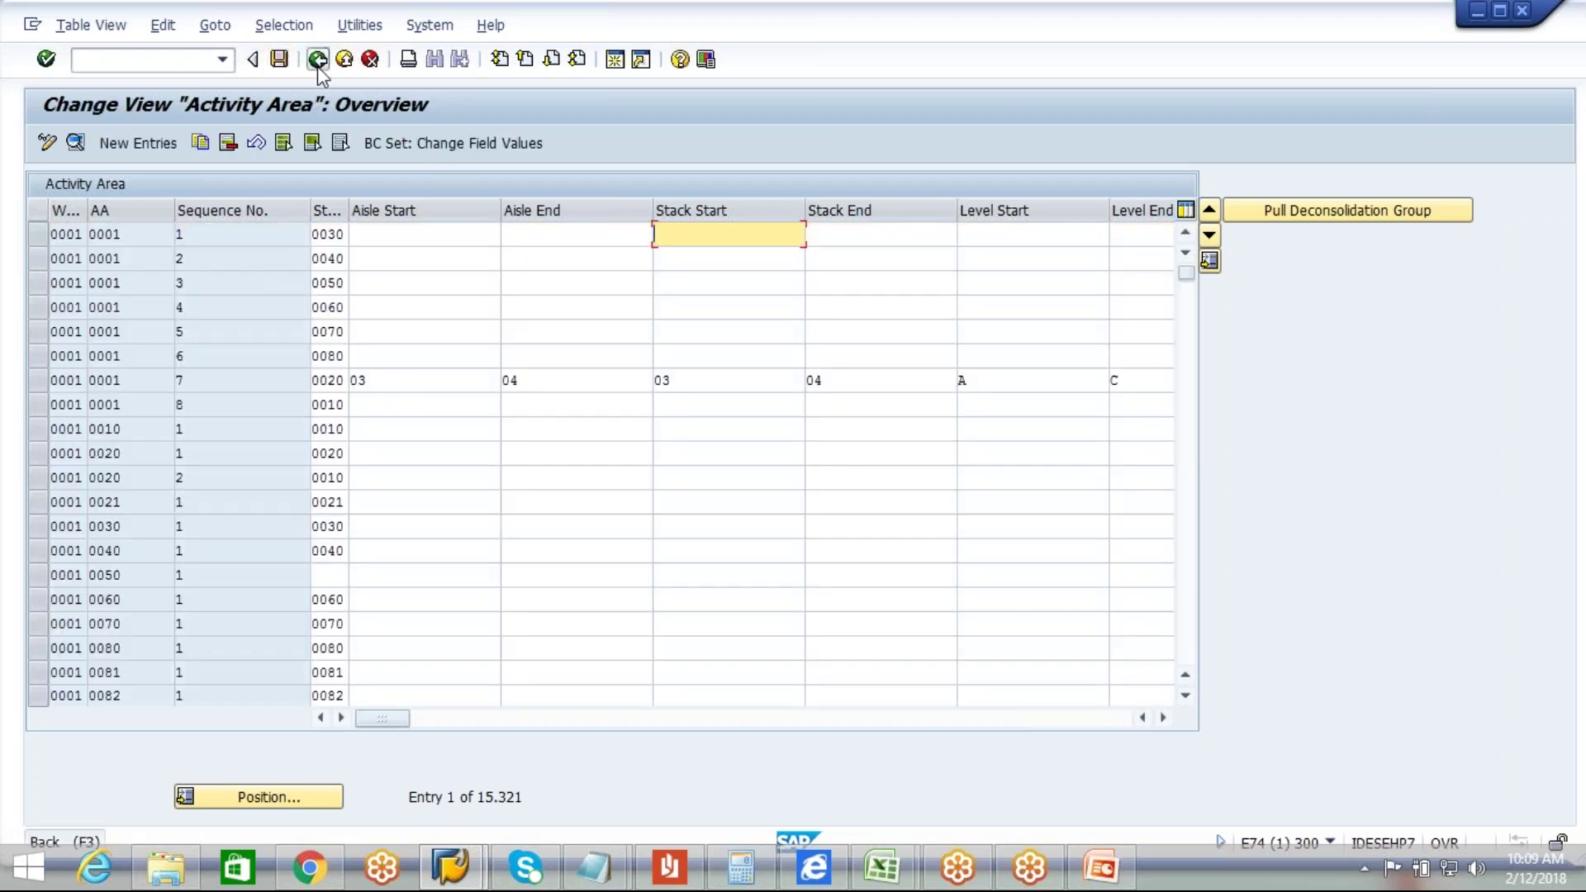
pyautogui.click(318, 60)
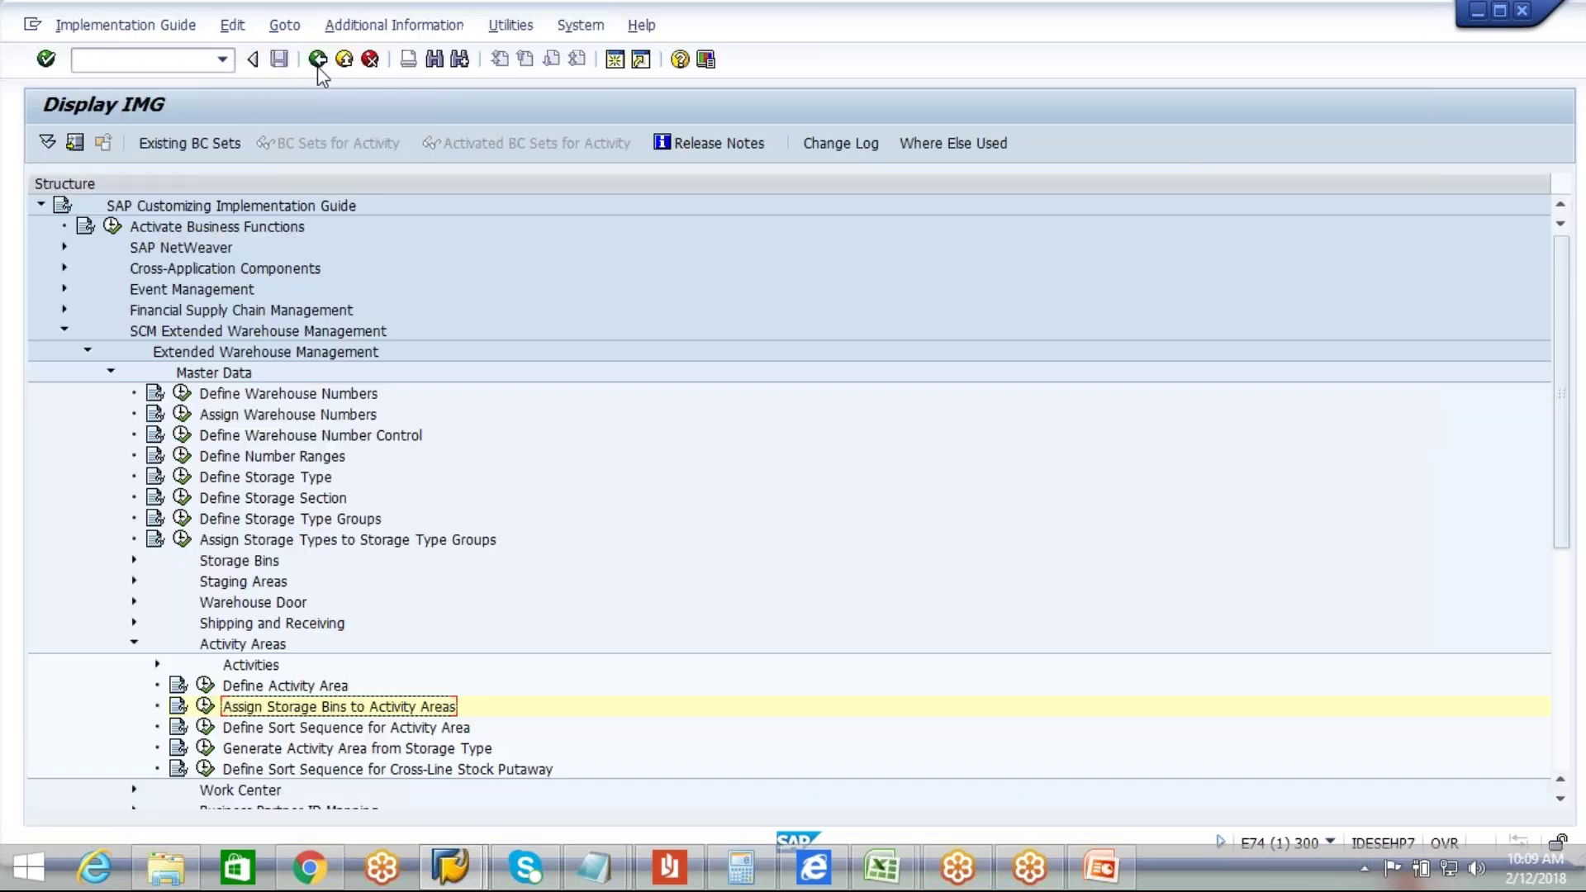
pyautogui.click(373, 730)
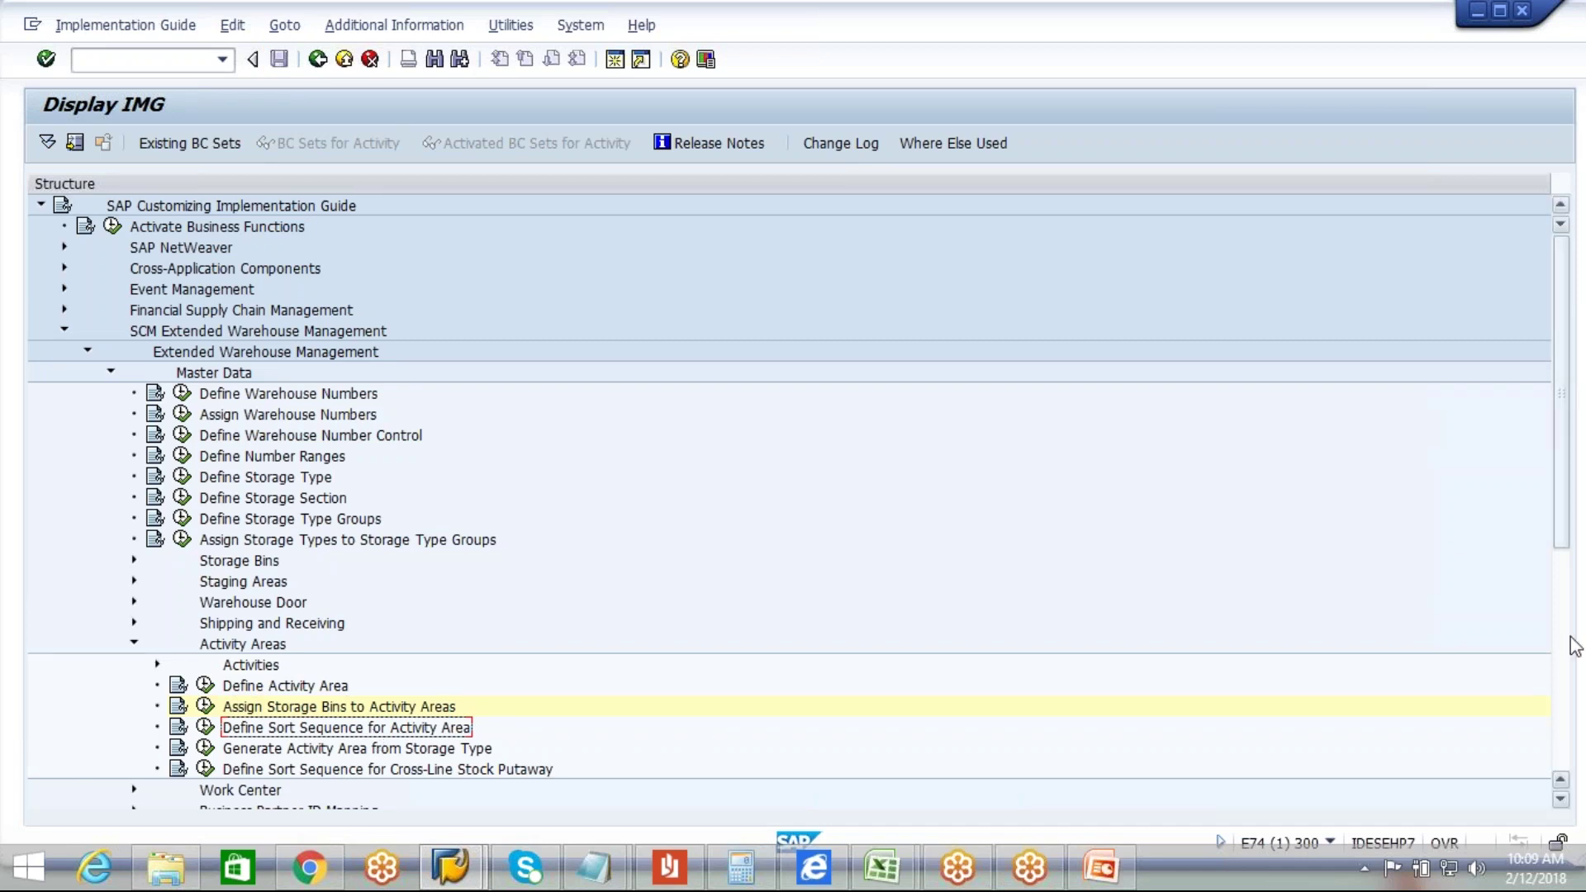
pyautogui.click(1560, 800)
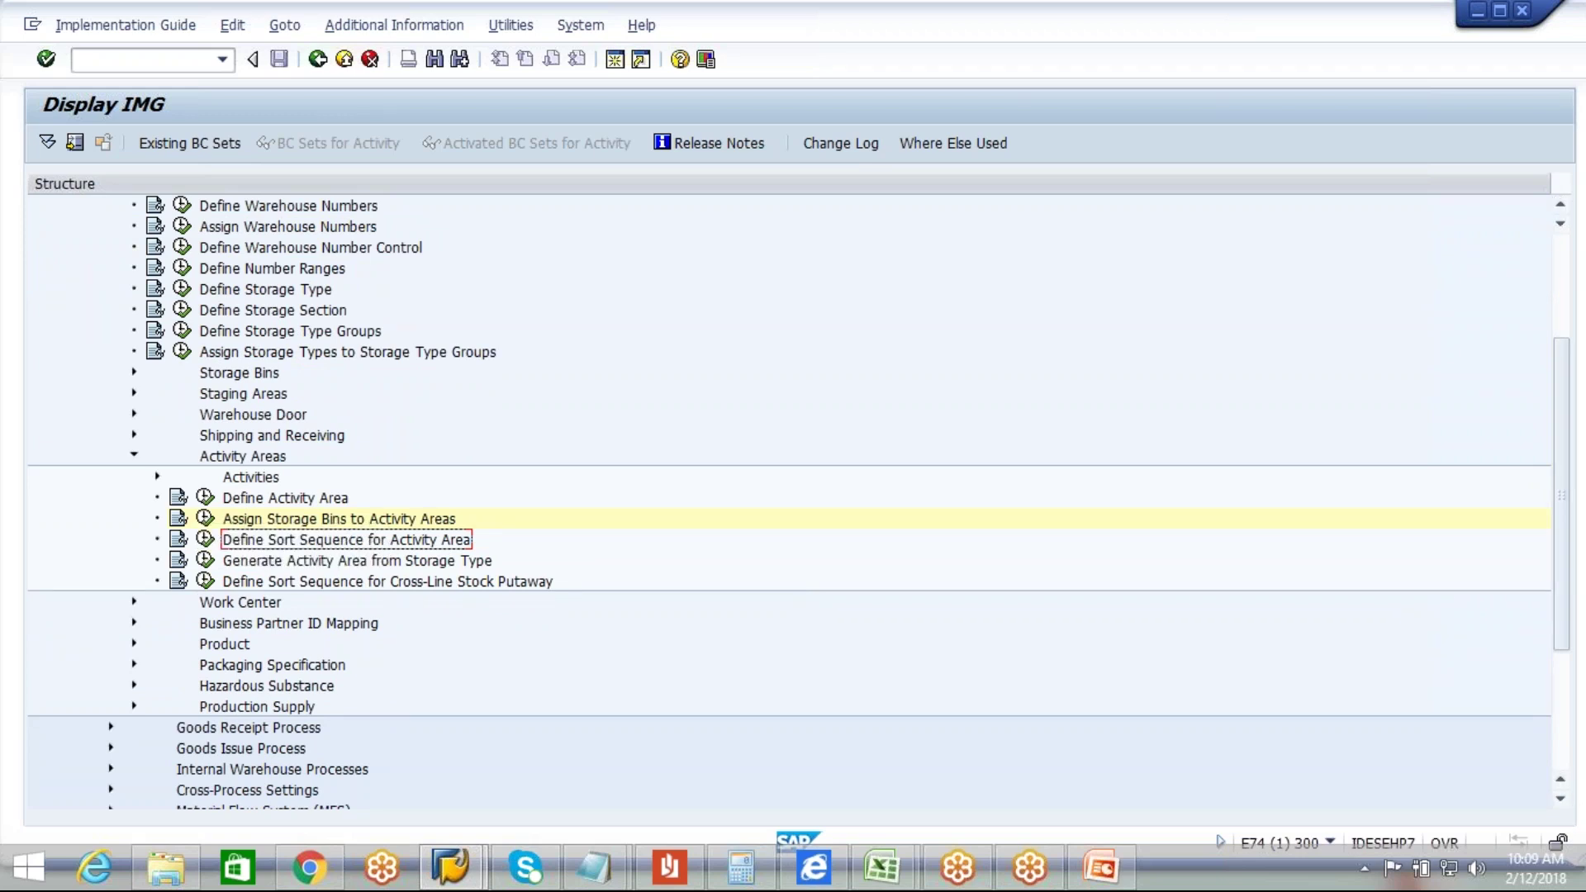
pyautogui.click(204, 496)
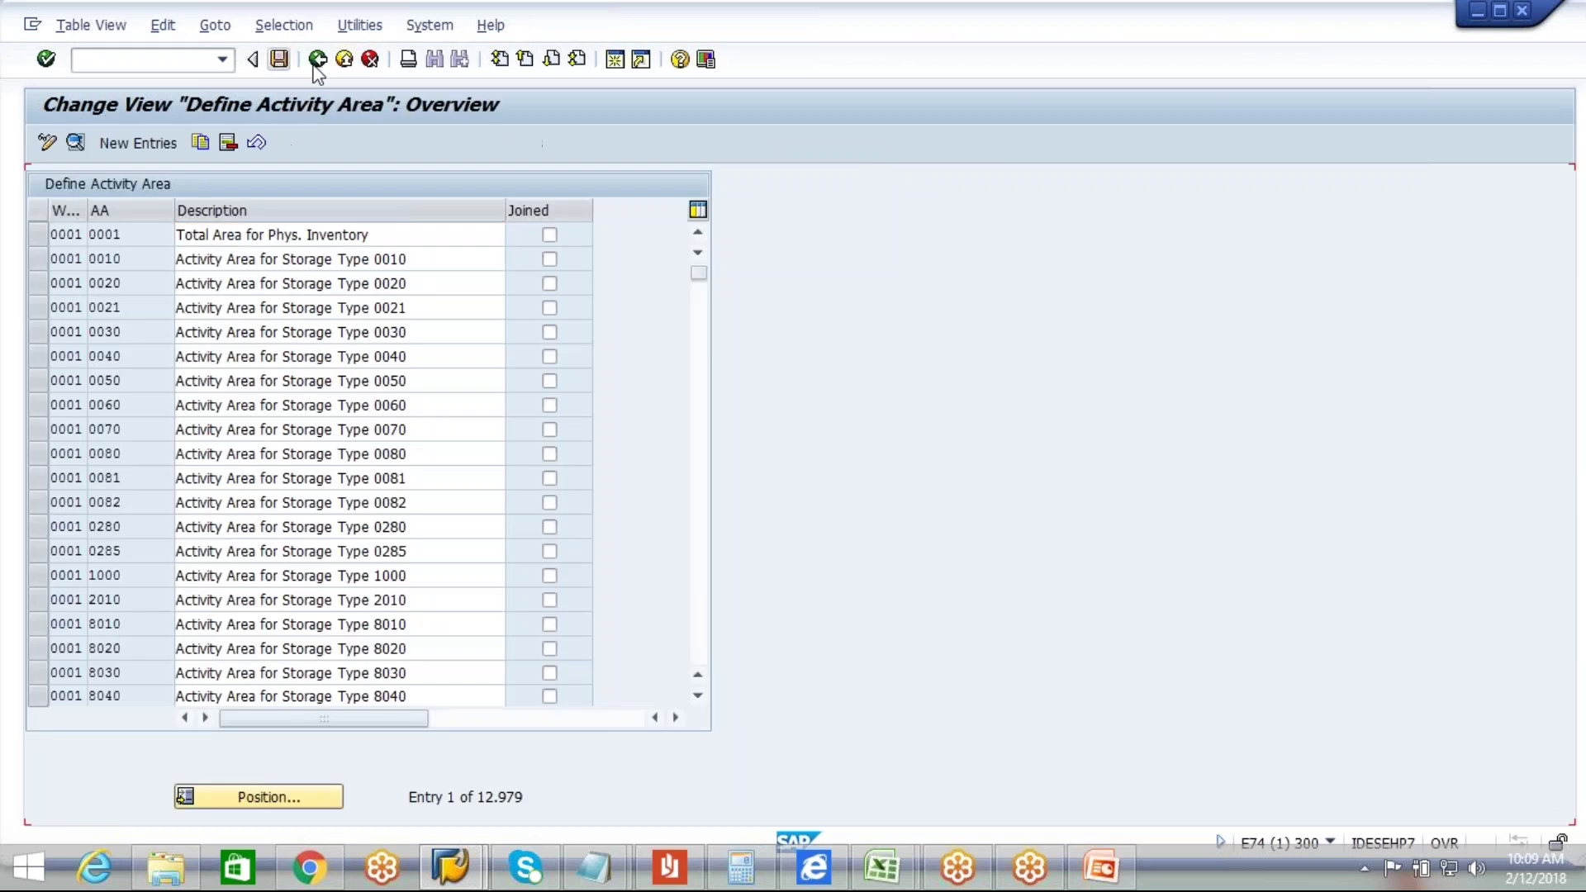
pyautogui.click(316, 61)
pyautogui.click(324, 61)
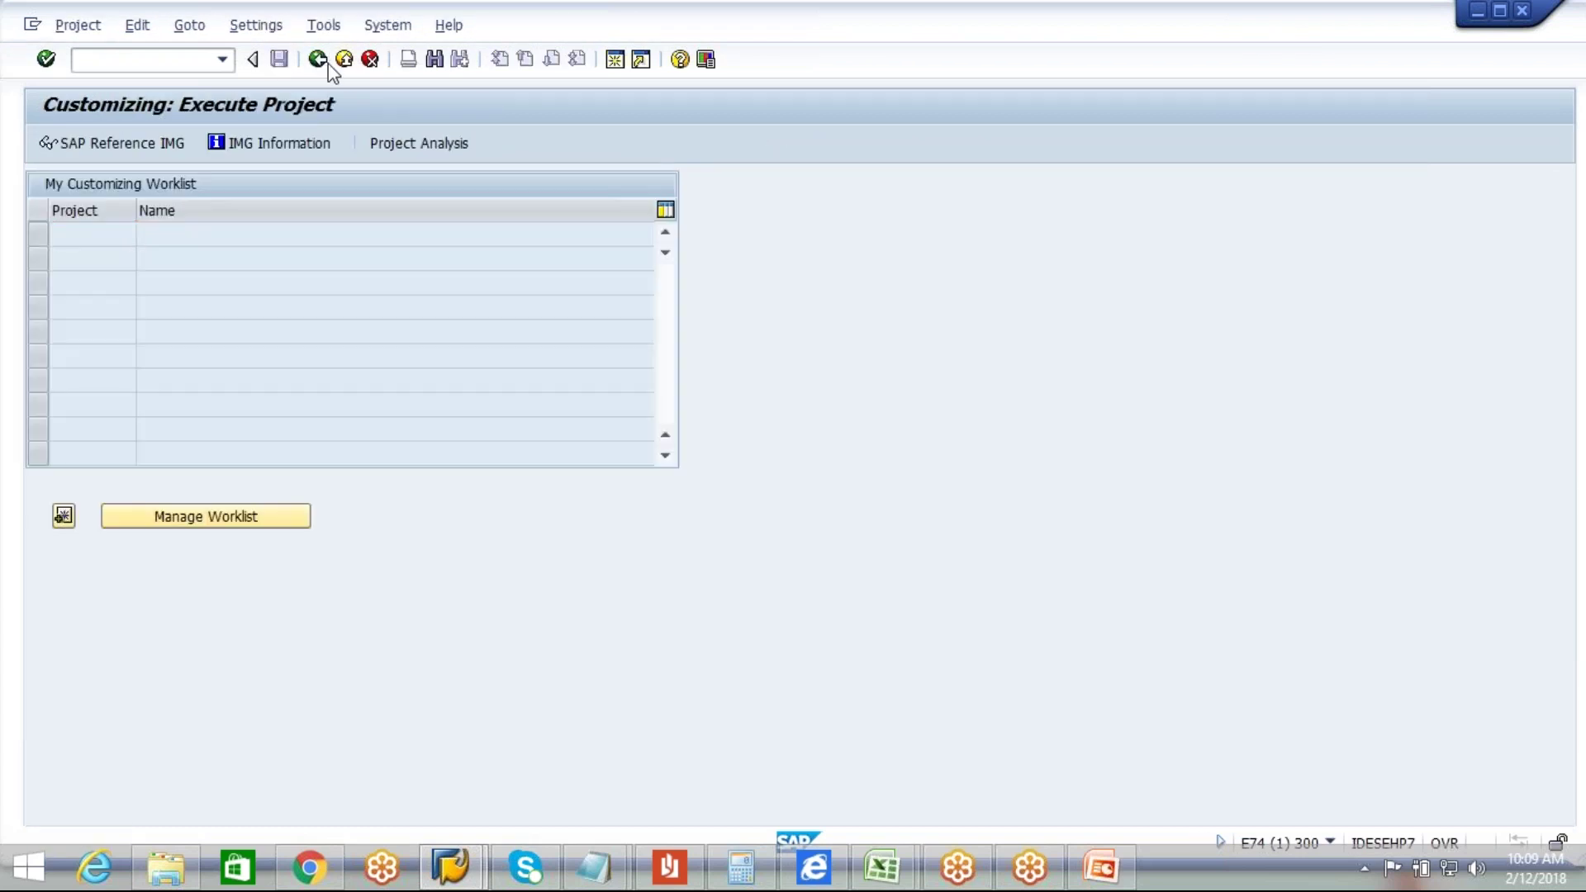
pyautogui.click(327, 63)
# Step: Start transaction spro and expand the SAP Reference IMG through Extended Warehouse Management and Master Data to Activity Areas
pyautogui.click(221, 61)
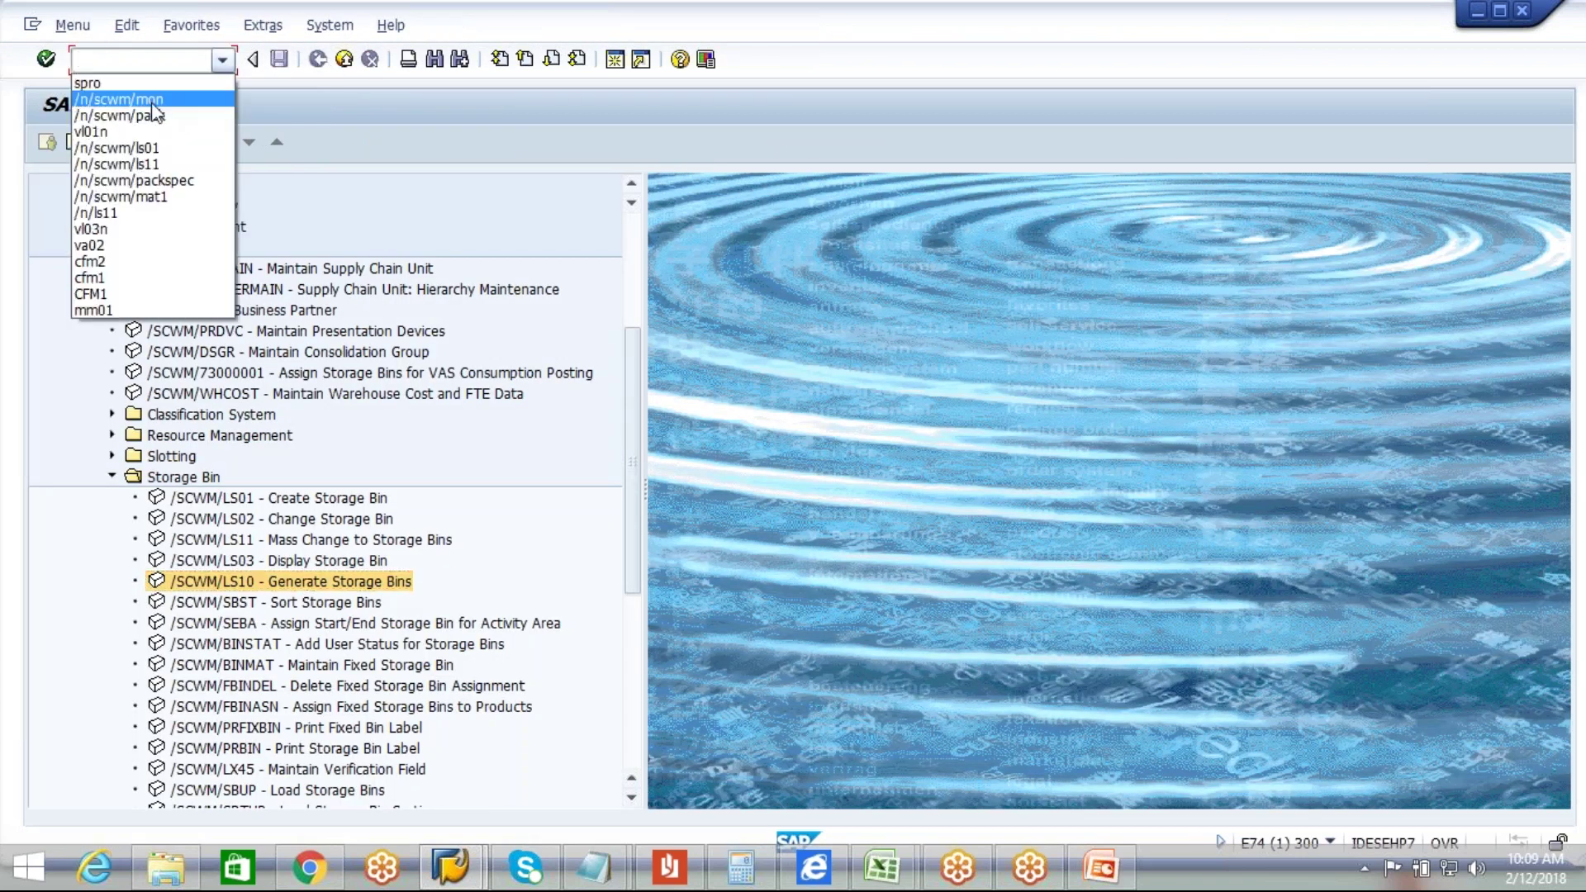
pyautogui.click(129, 81)
pyautogui.press('Return')
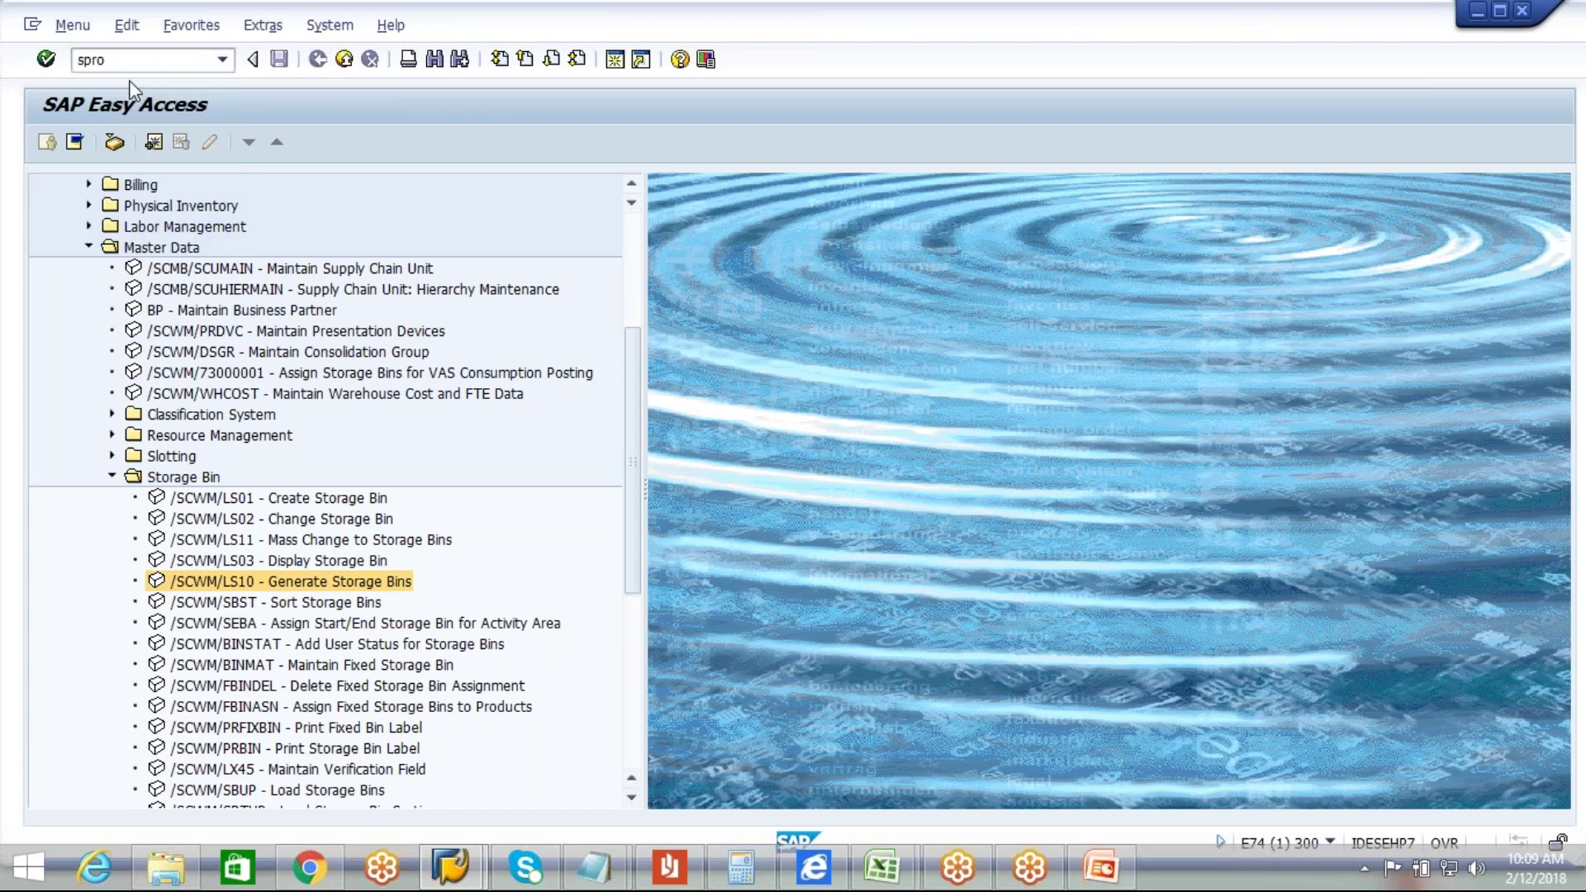
pyautogui.click(162, 149)
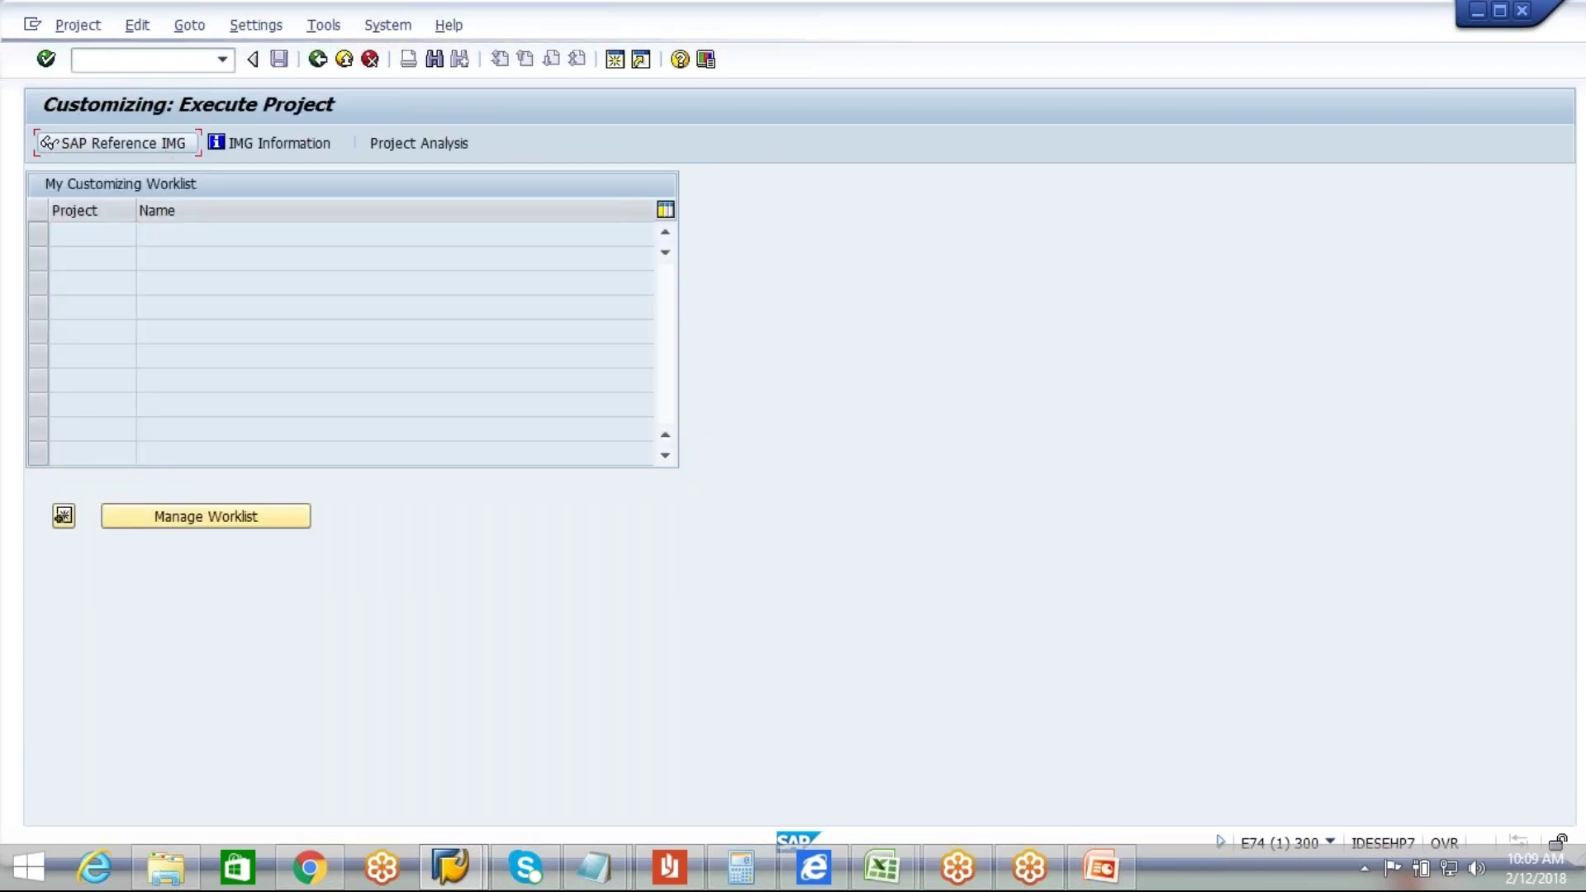
pyautogui.click(64, 331)
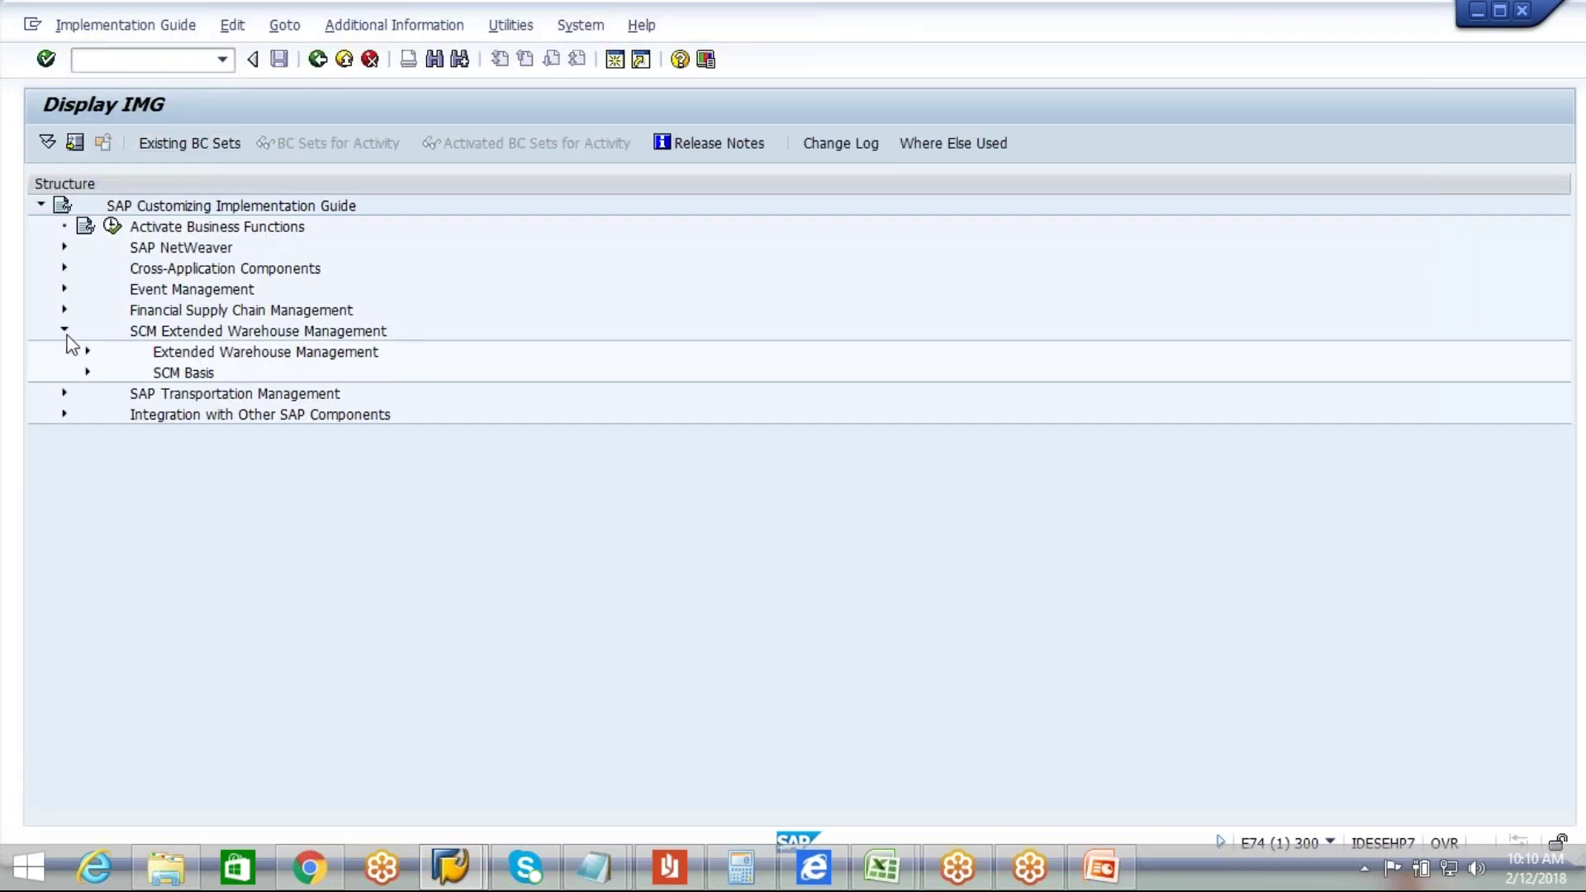
pyautogui.click(88, 351)
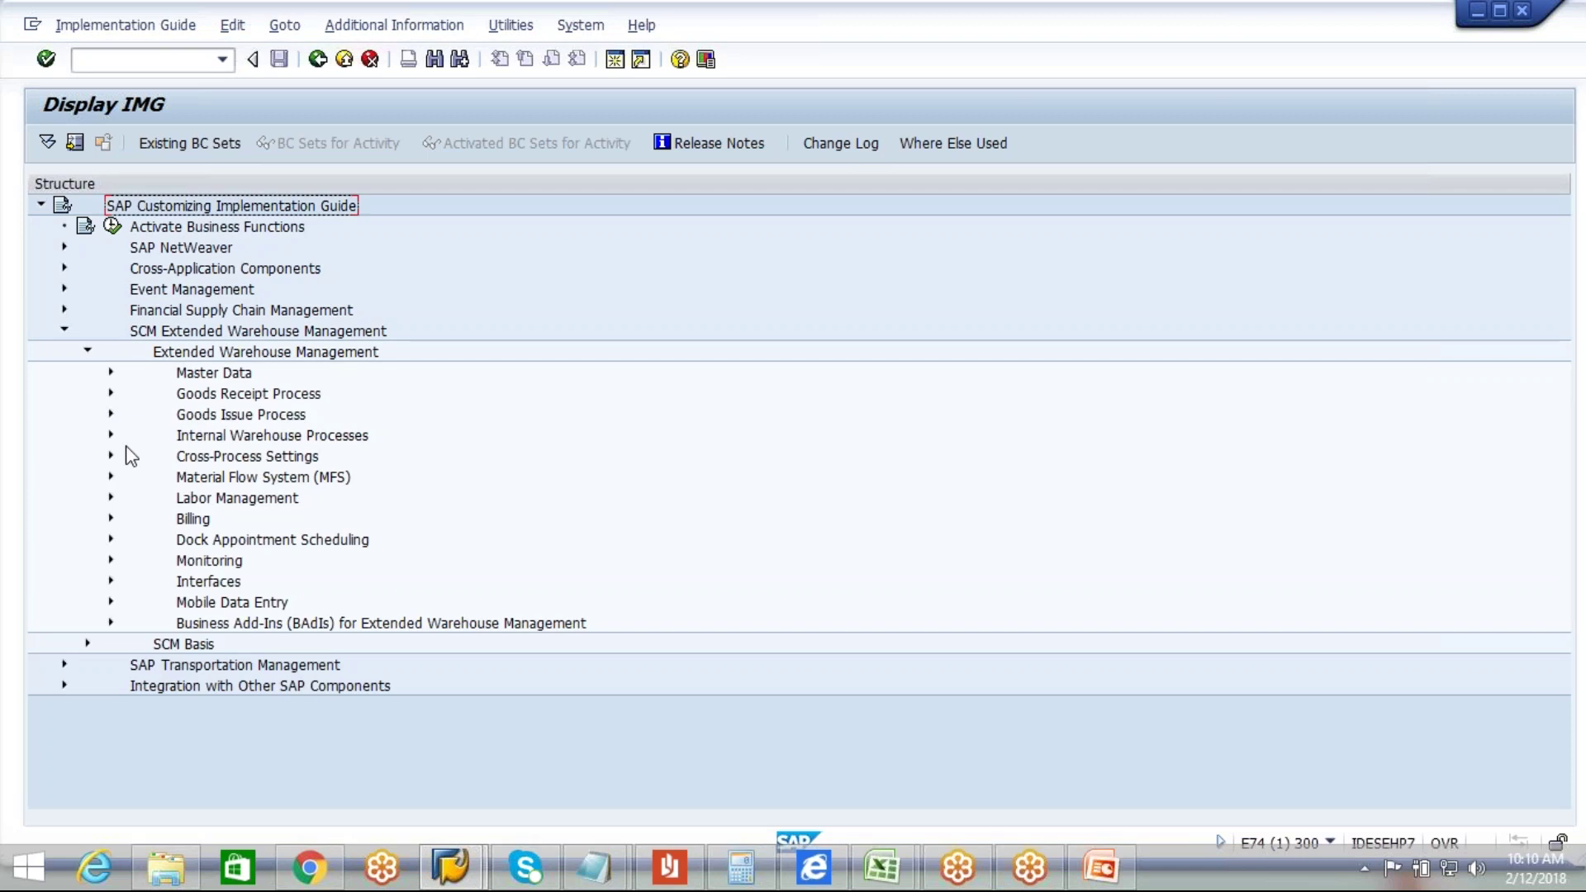
pyautogui.click(112, 373)
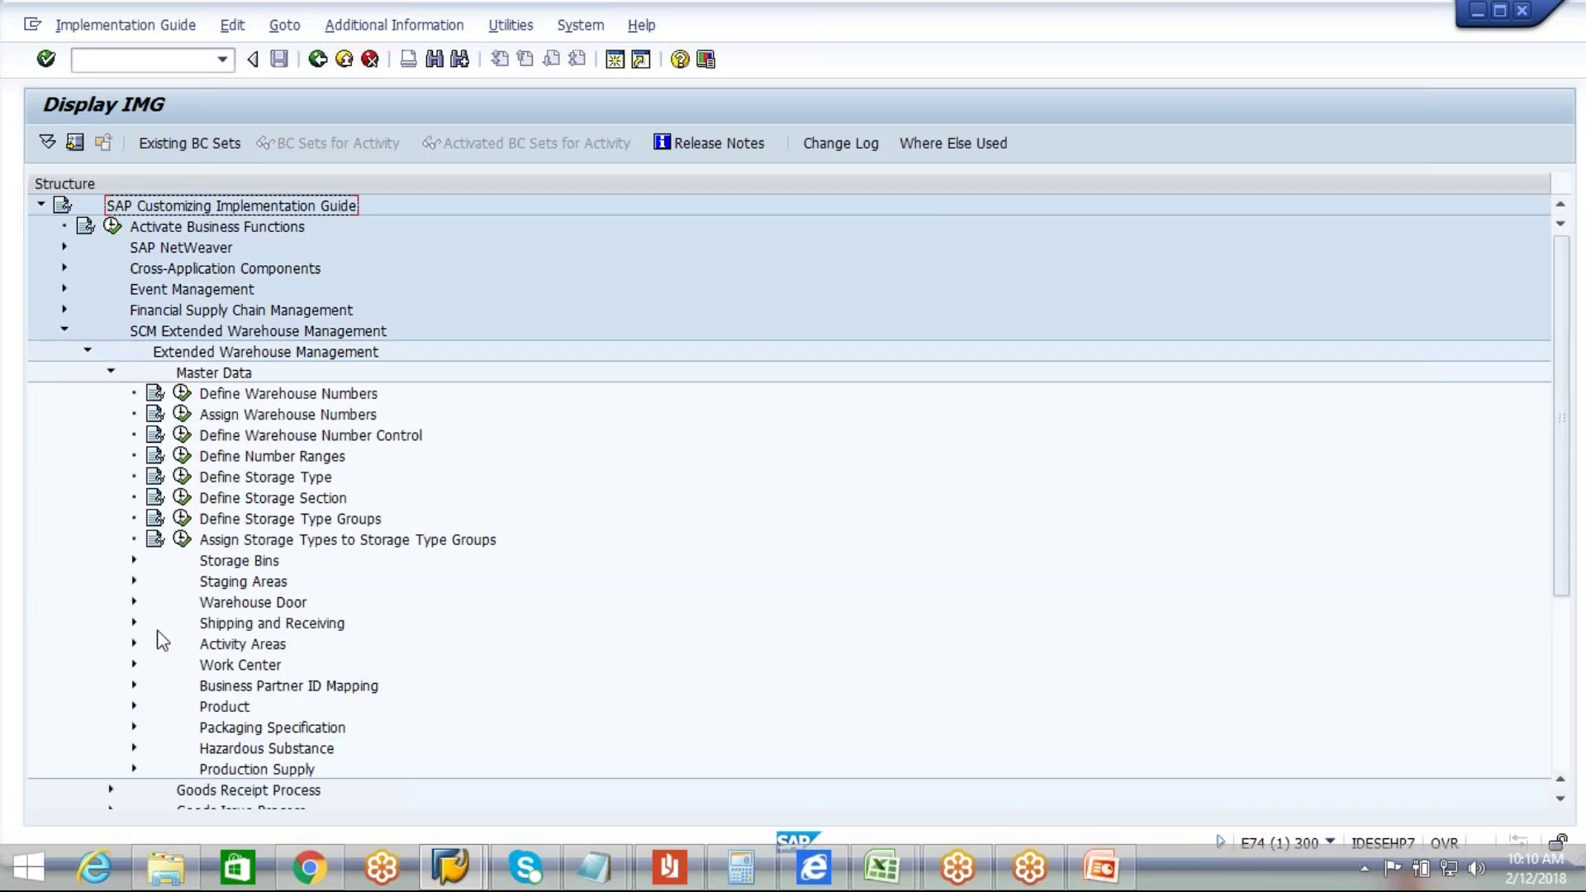
pyautogui.click(133, 644)
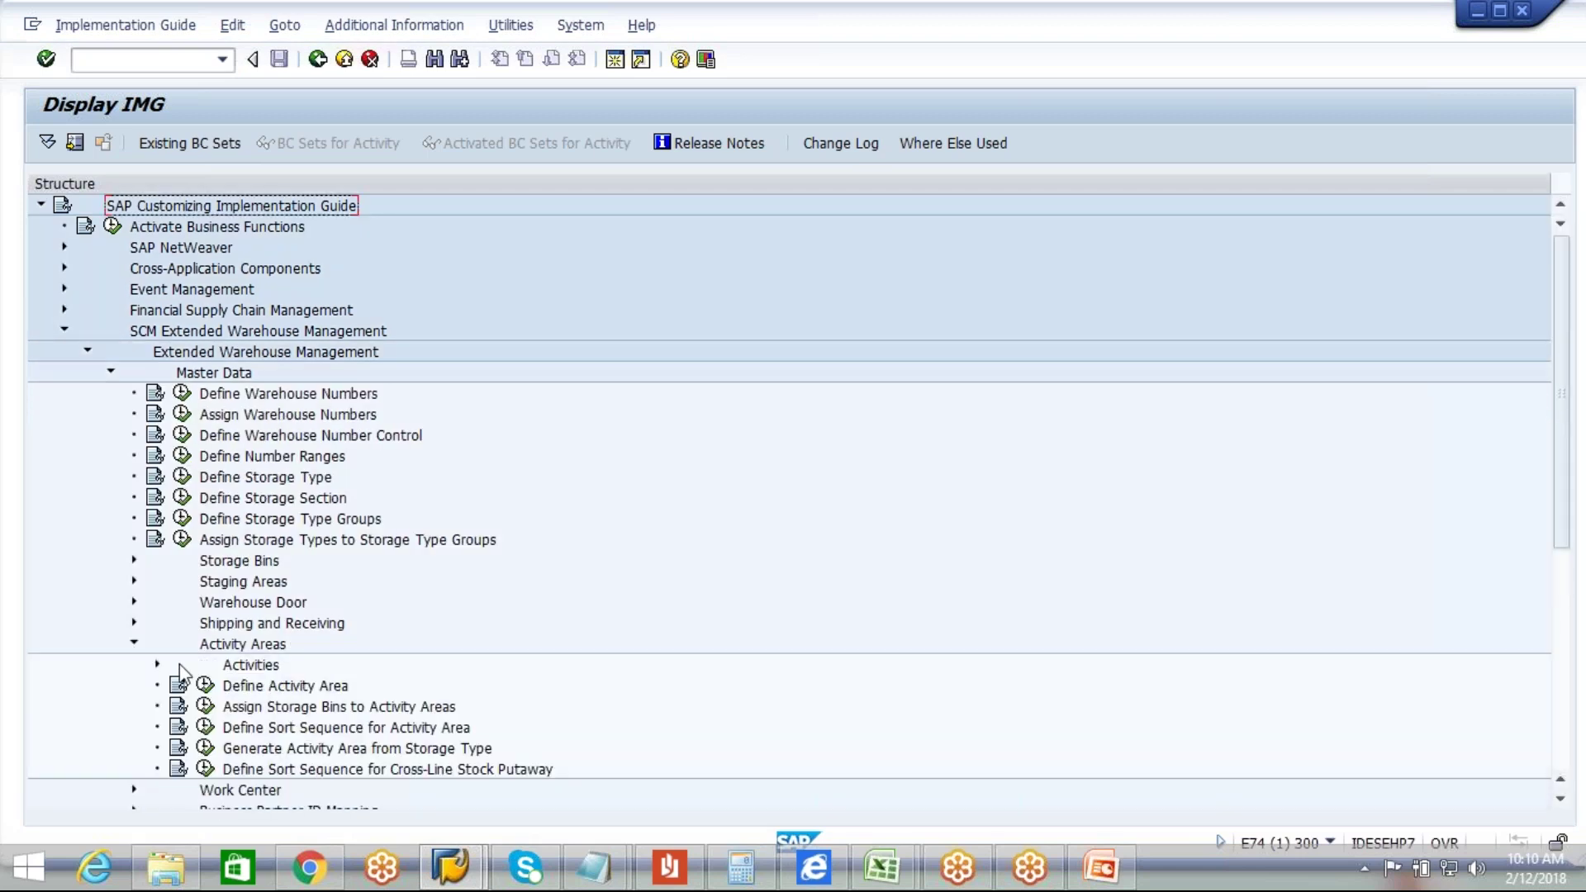
# Step: Define a new activity area DUMM with description DUMMY for warehouse AIPL, save it to the proposed customizing request, and return to the IMG
pyautogui.click(205, 685)
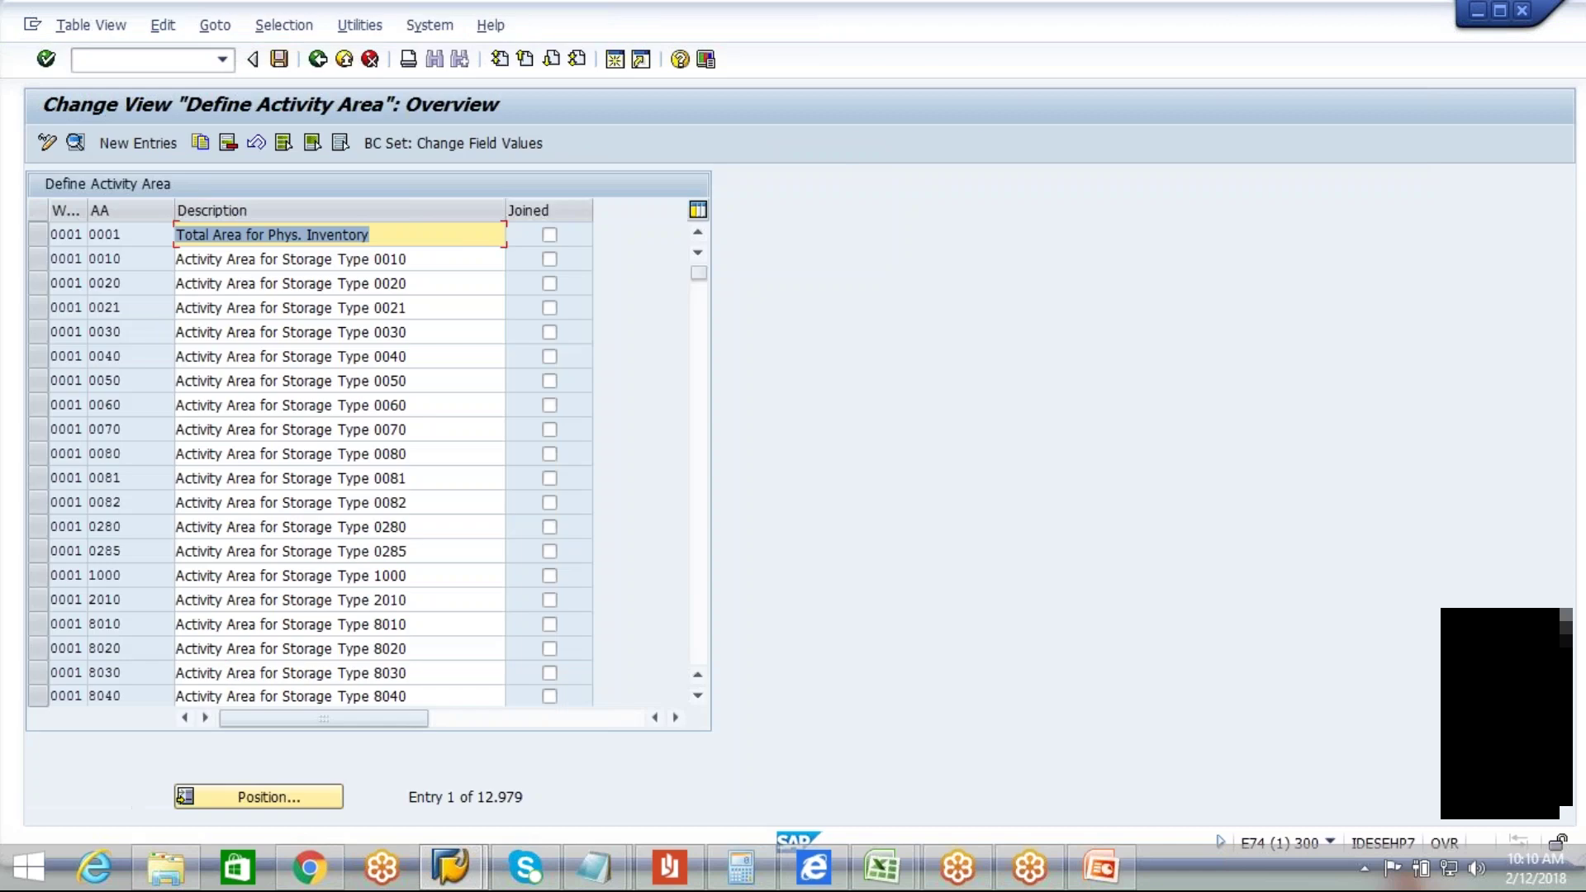
pyautogui.click(145, 147)
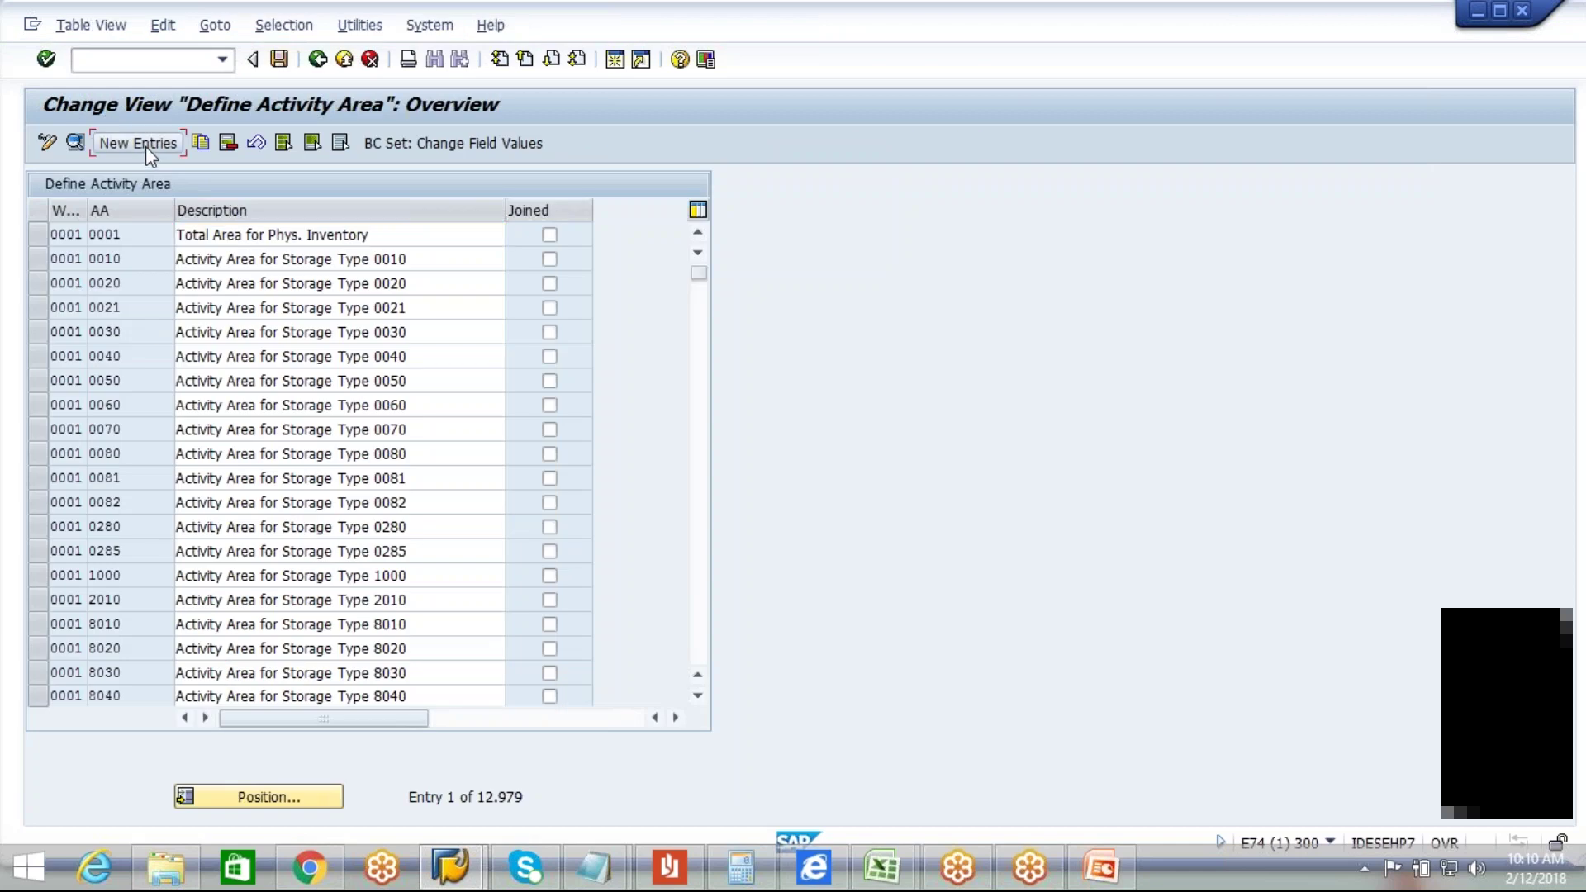
pyautogui.write('AIPL')
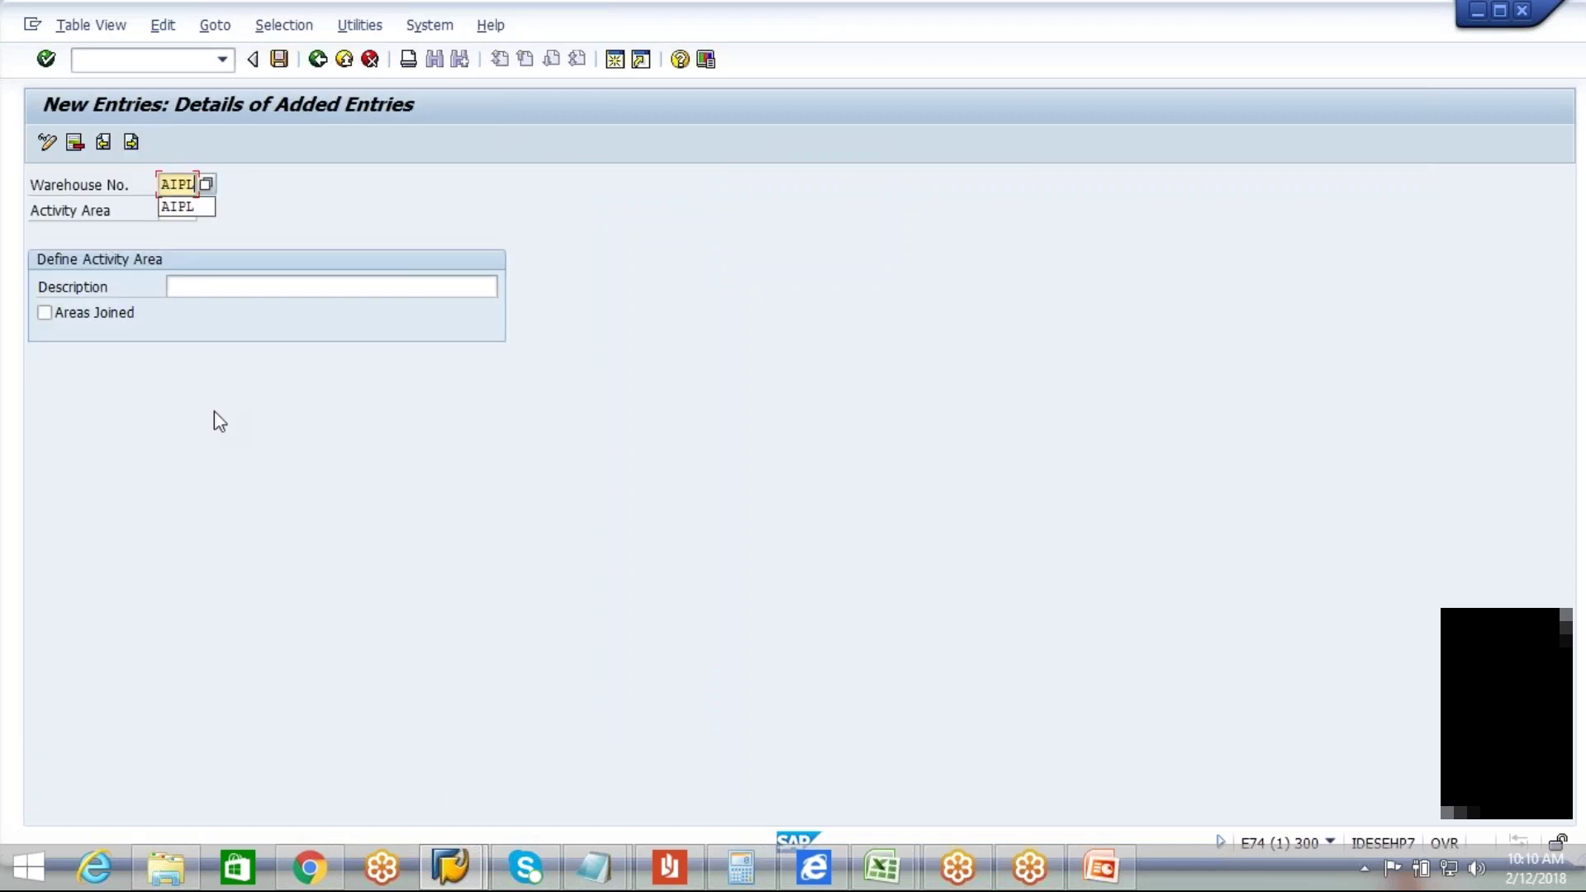
pyautogui.click(185, 208)
pyautogui.write('DUMM')
pyautogui.click(213, 280)
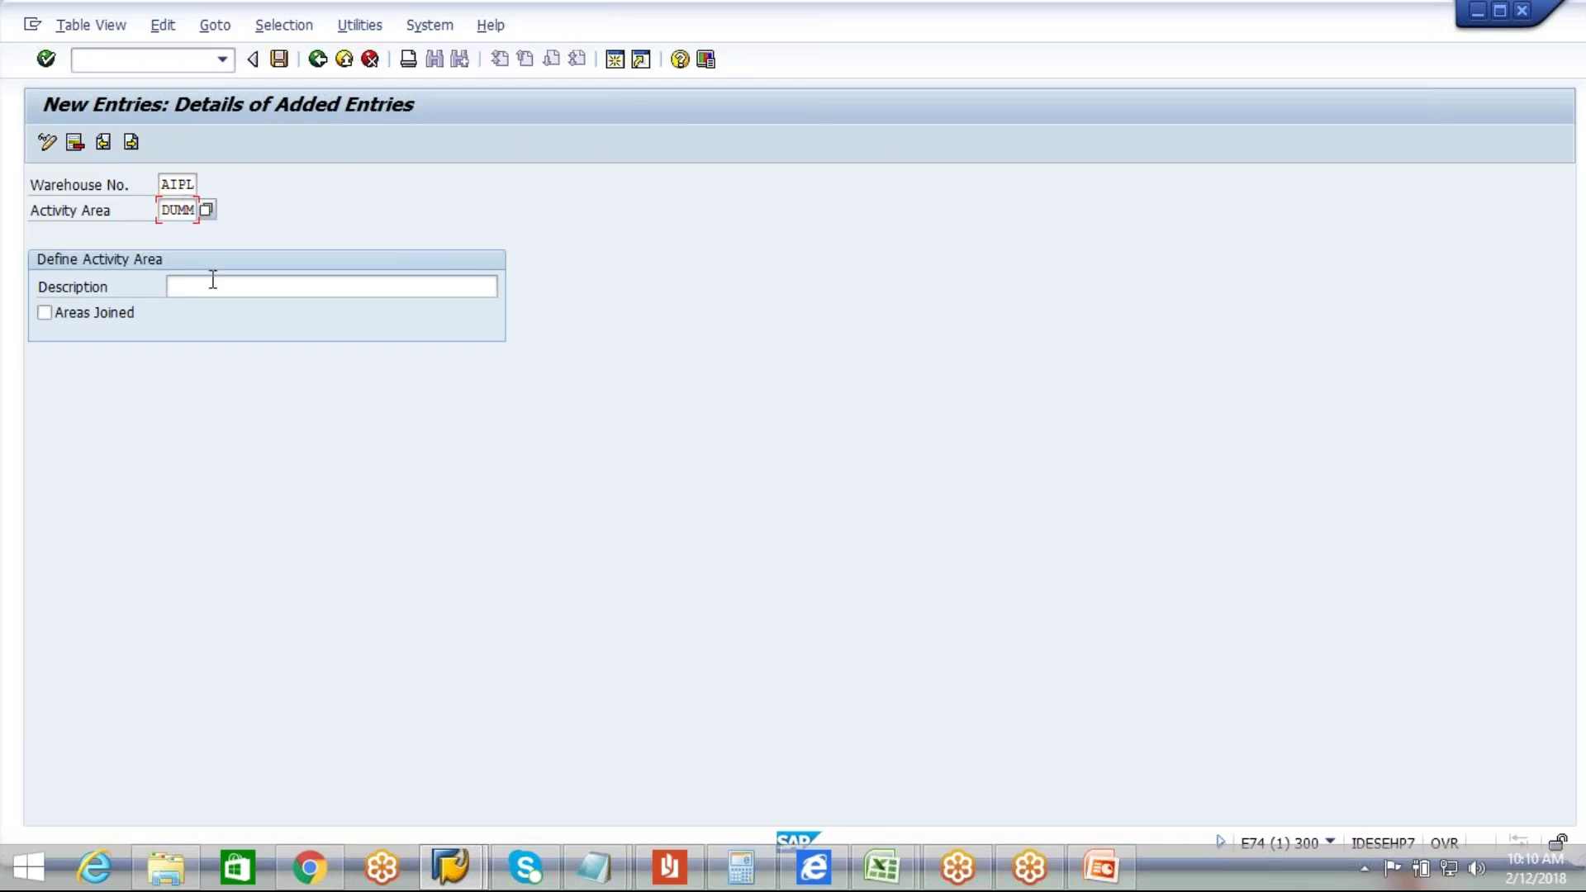
pyautogui.write('DUMM')
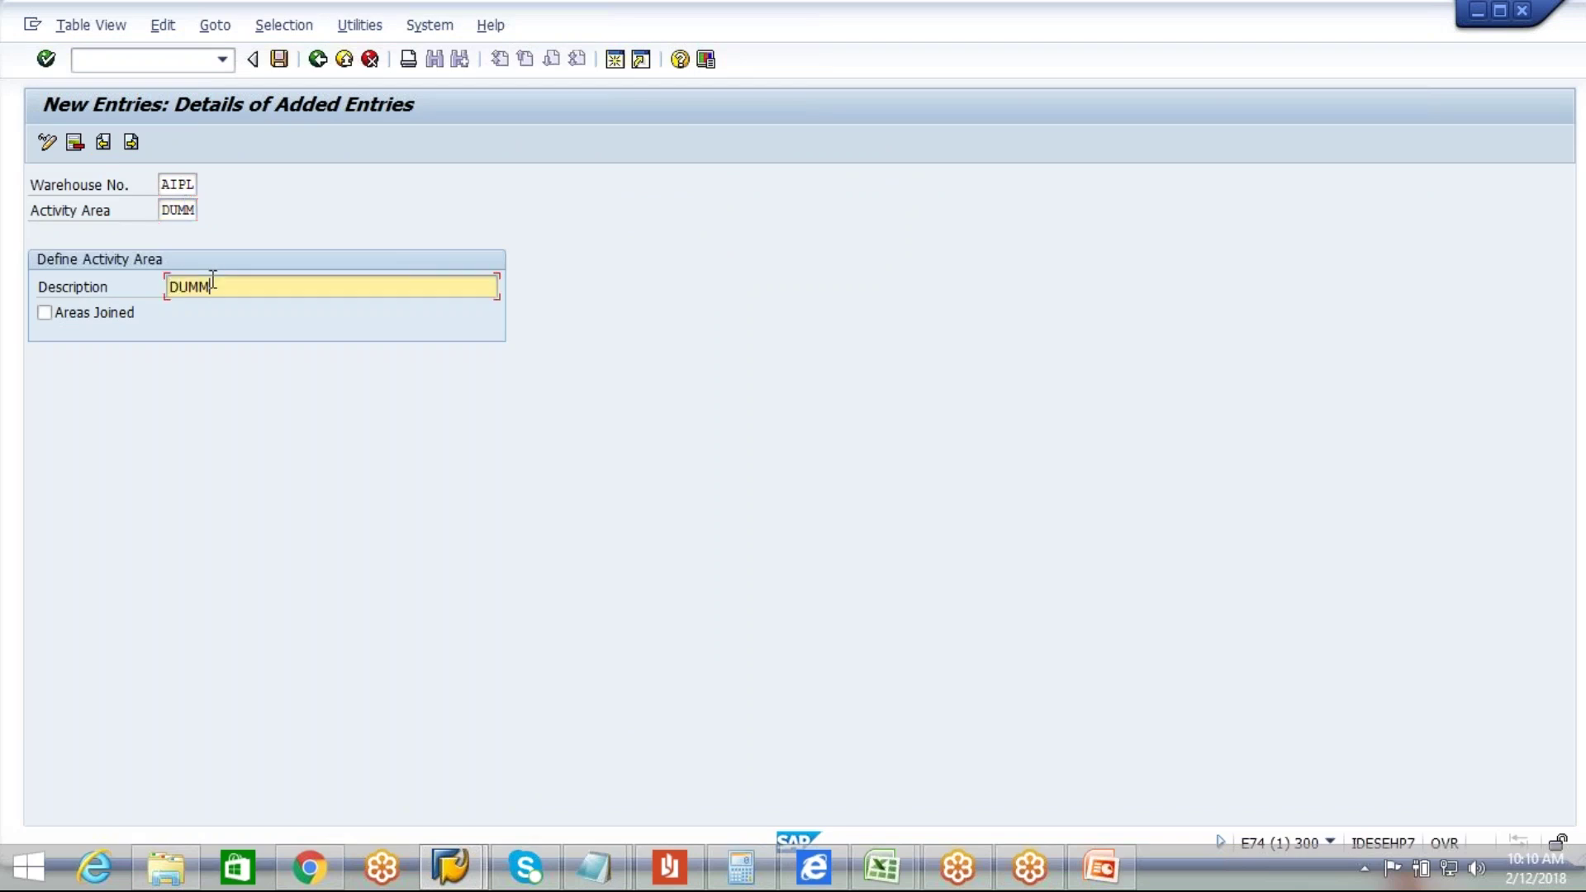
pyautogui.write('Y')
pyautogui.press('Return')
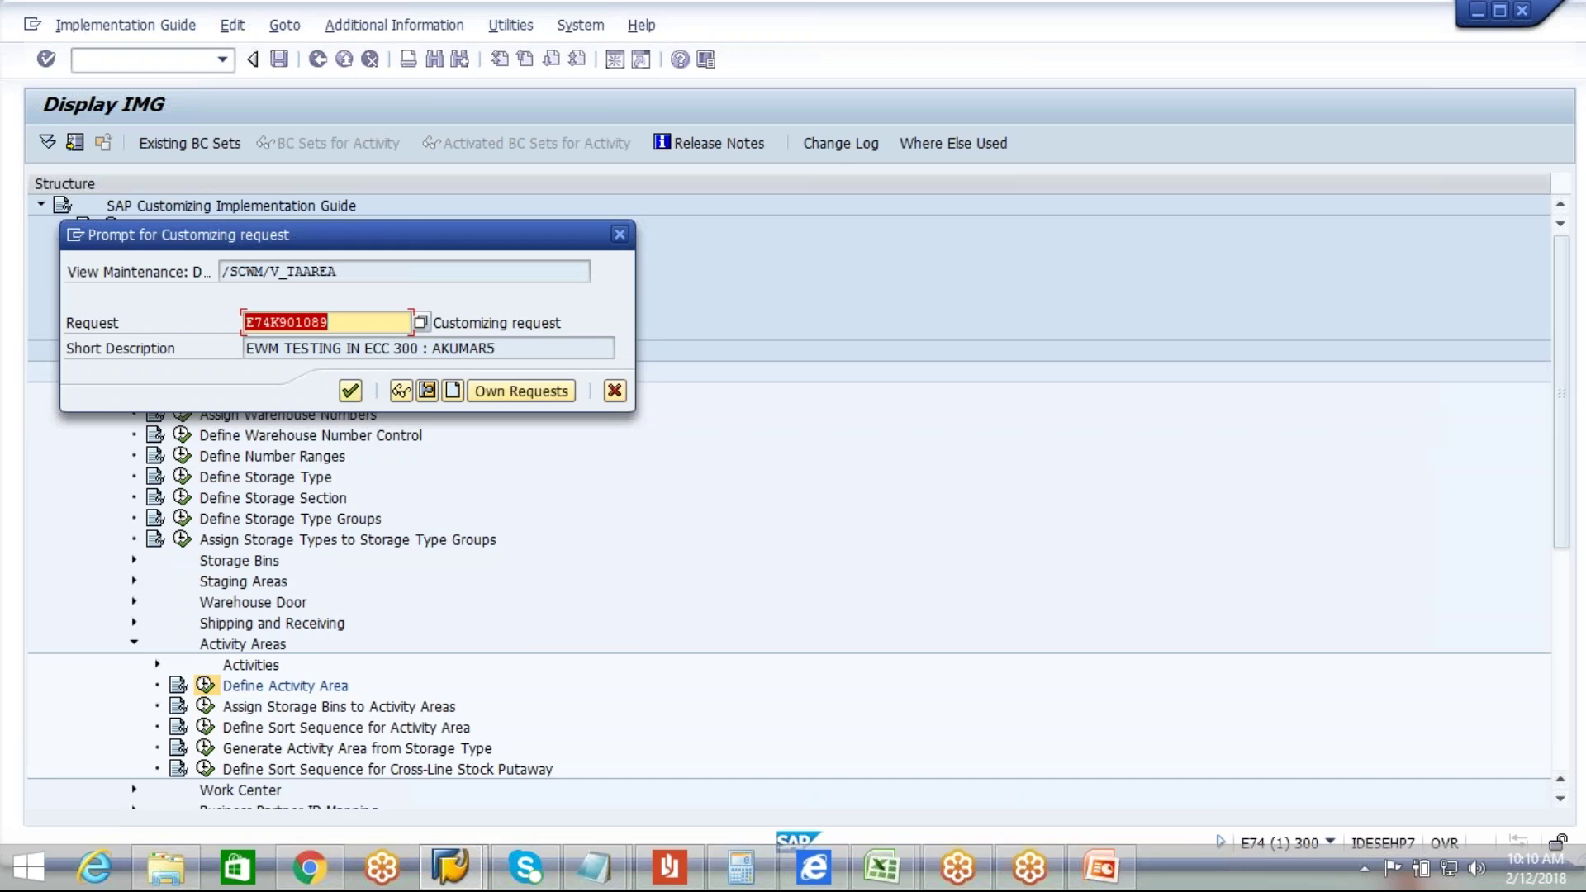
pyautogui.click(352, 393)
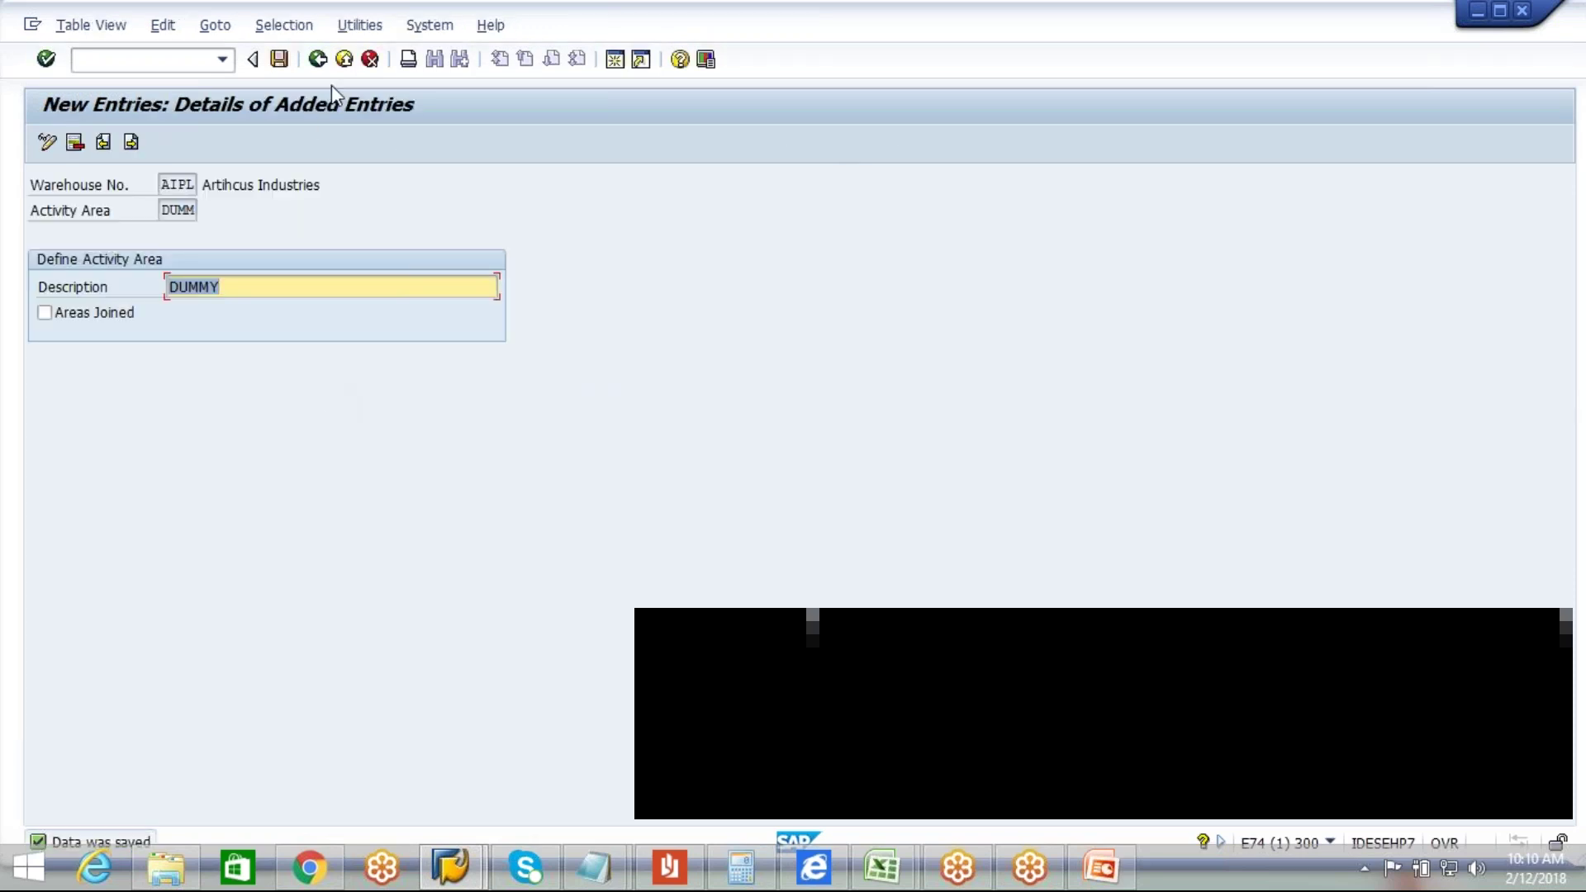
pyautogui.click(321, 63)
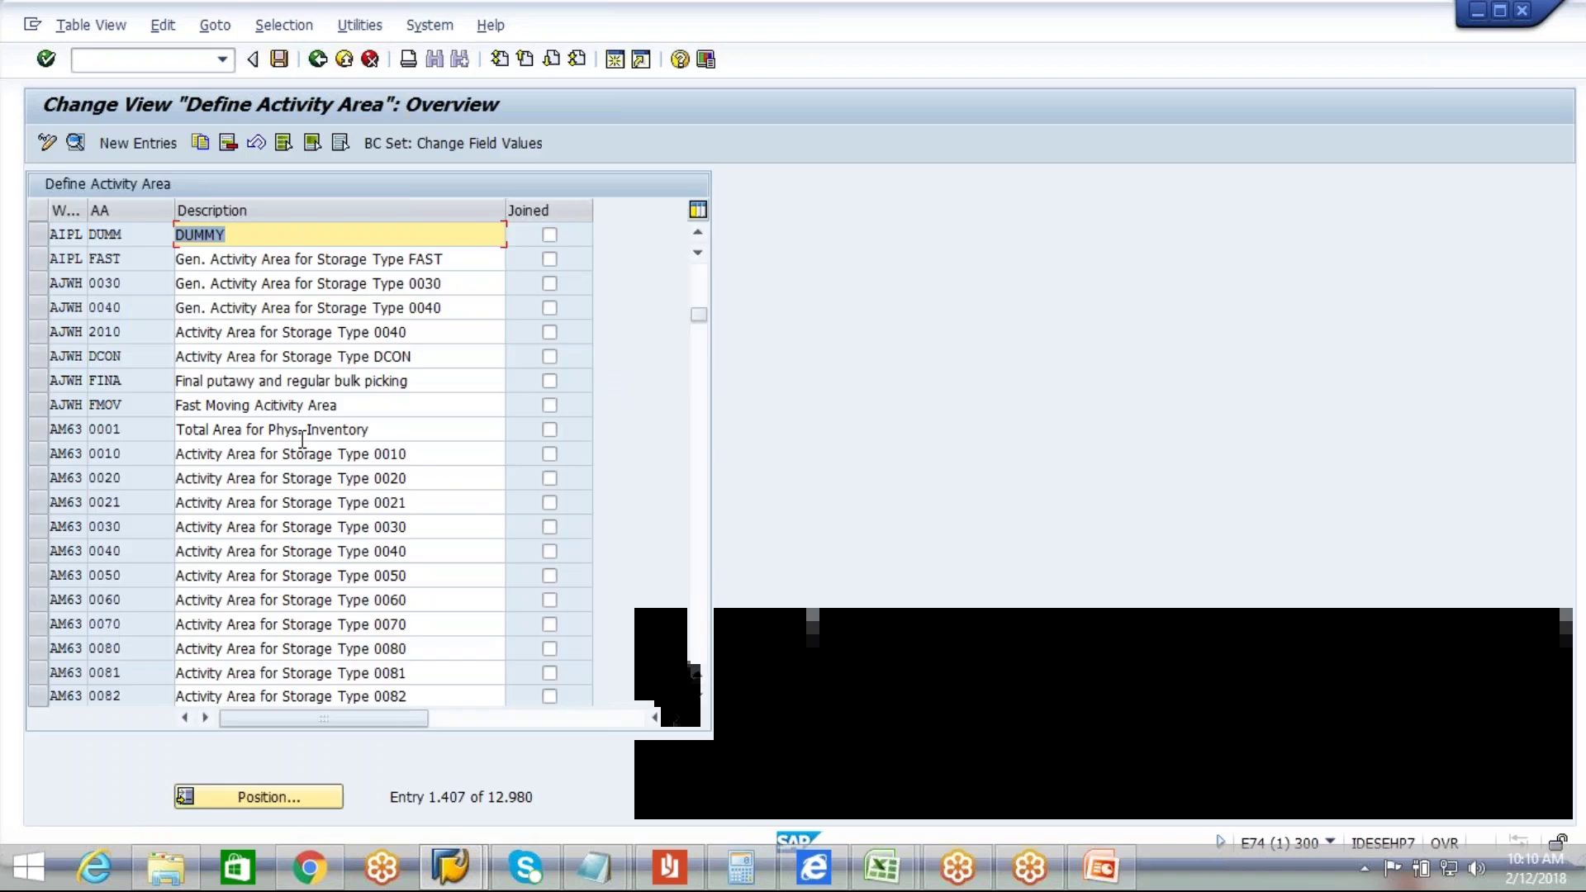
pyautogui.click(325, 63)
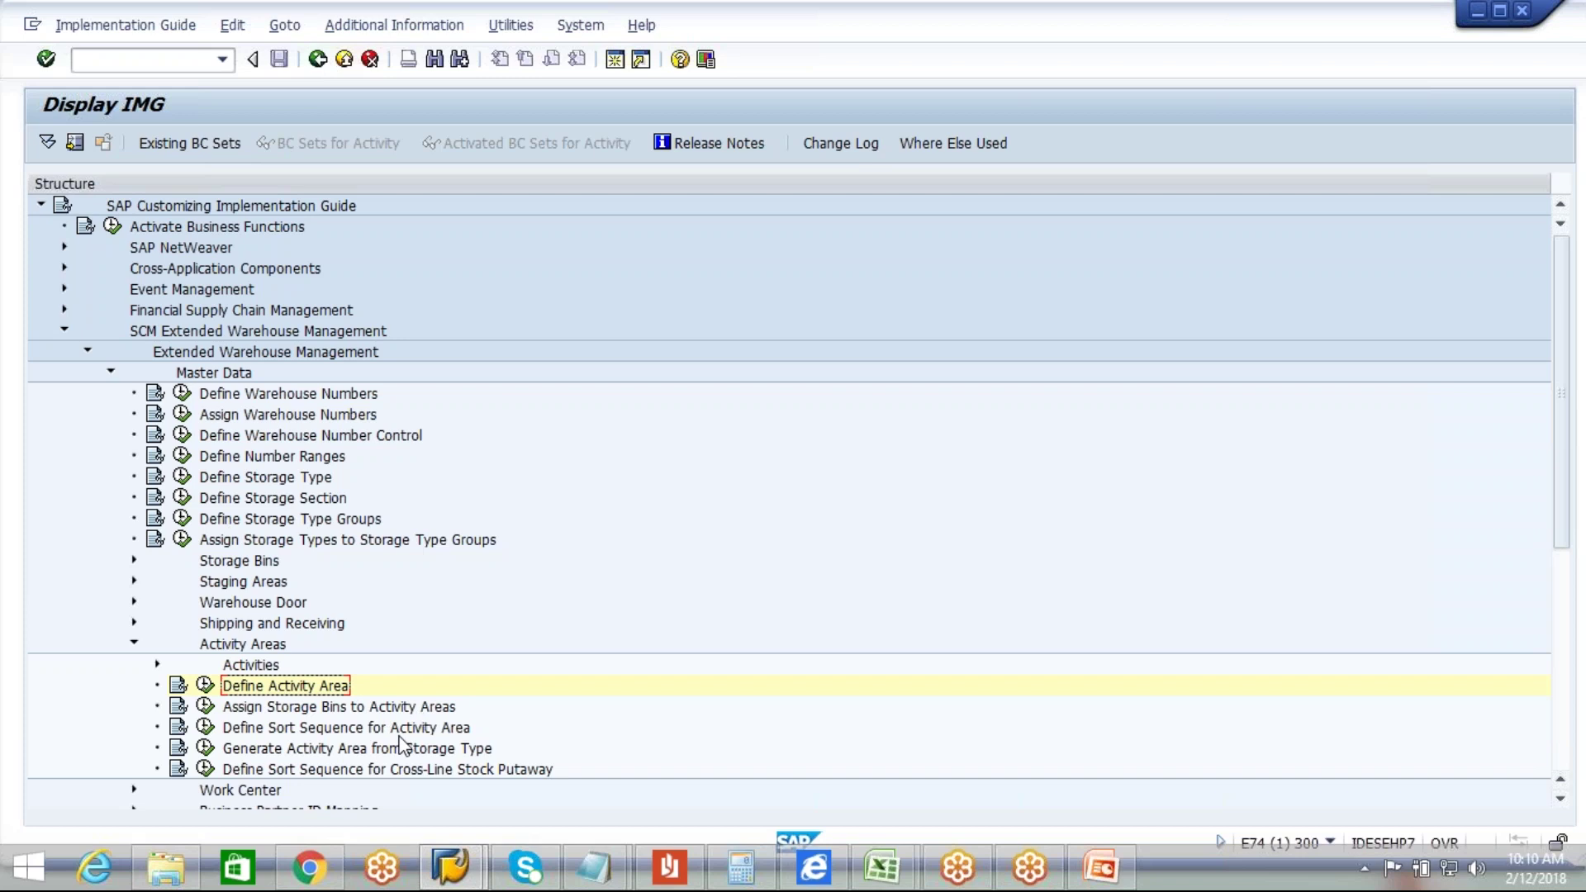
# Step: Assign storage type FAST to activity area DUMM in warehouse AIPL, save it to the proposed request, and return to the overview
pyautogui.click(204, 706)
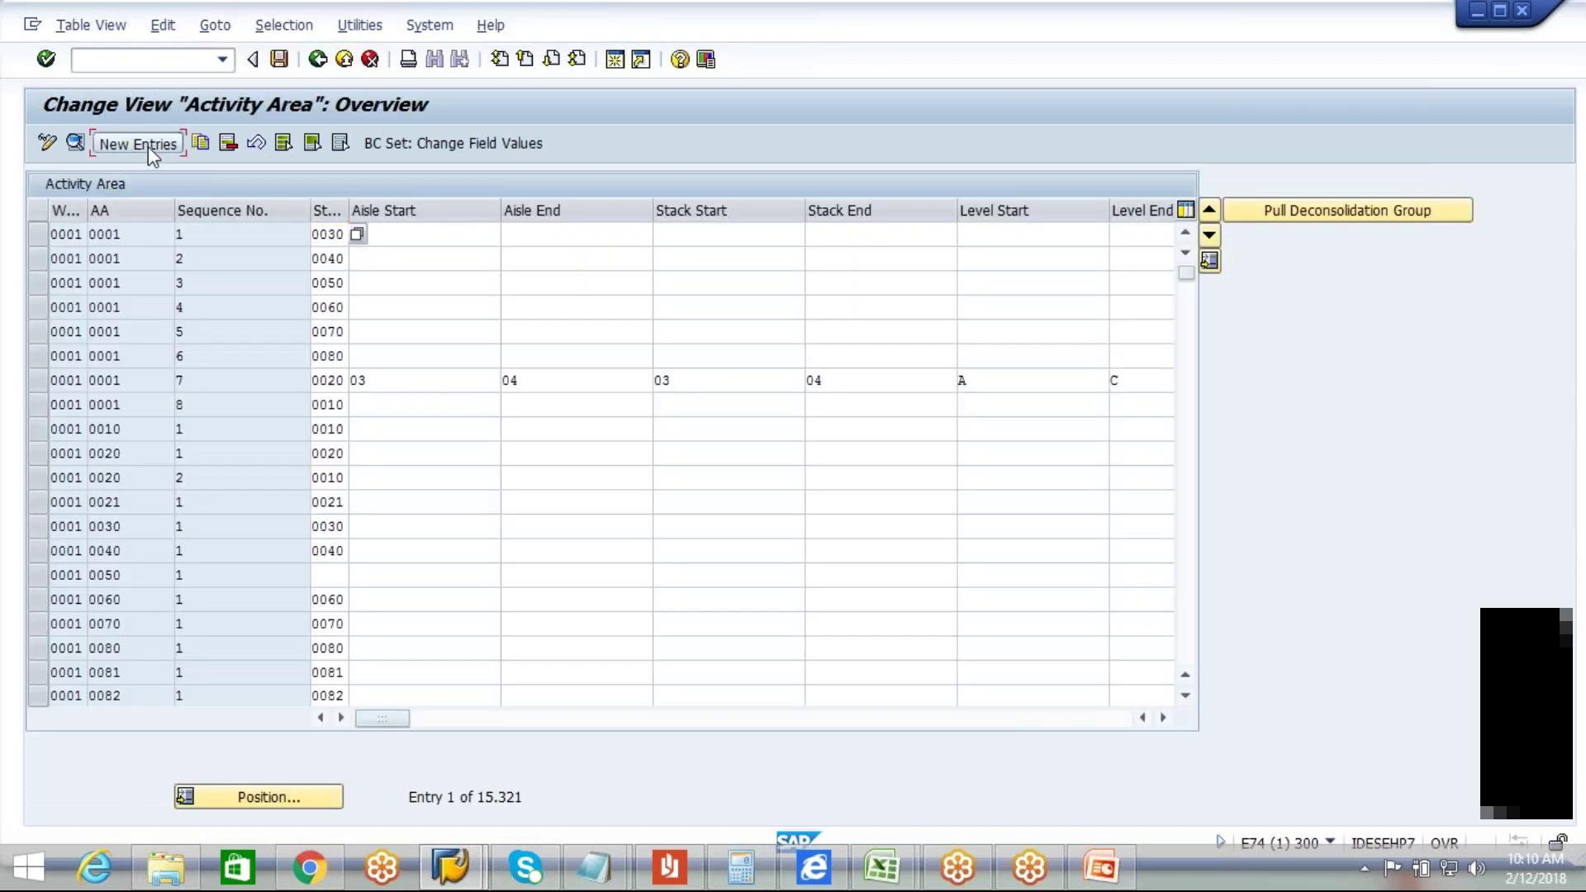
pyautogui.click(147, 146)
pyautogui.write('A')
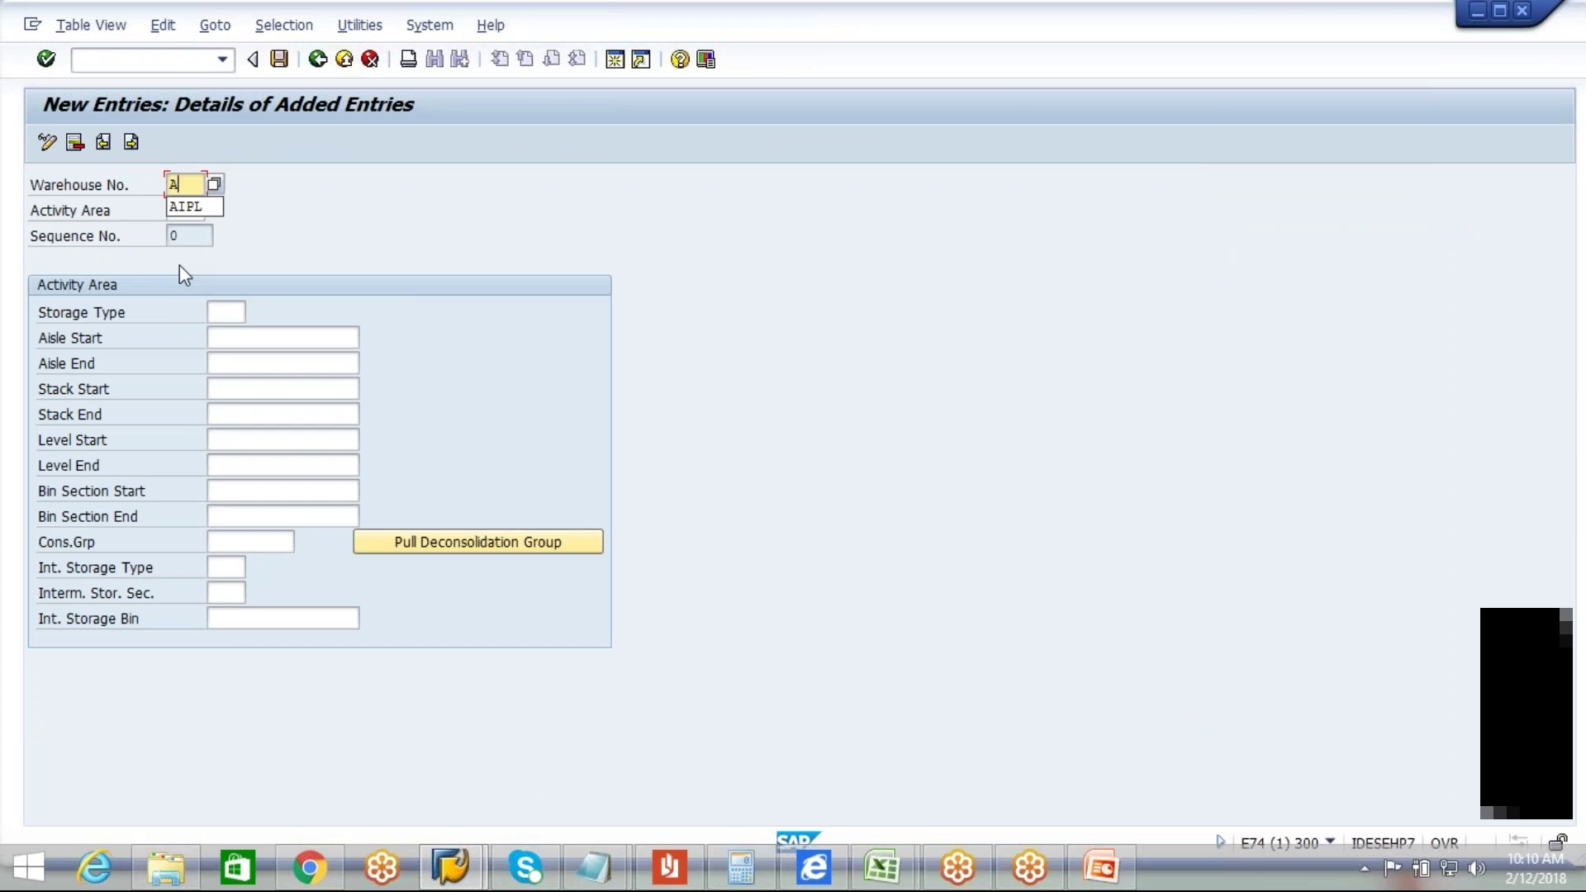
pyautogui.write('10L')
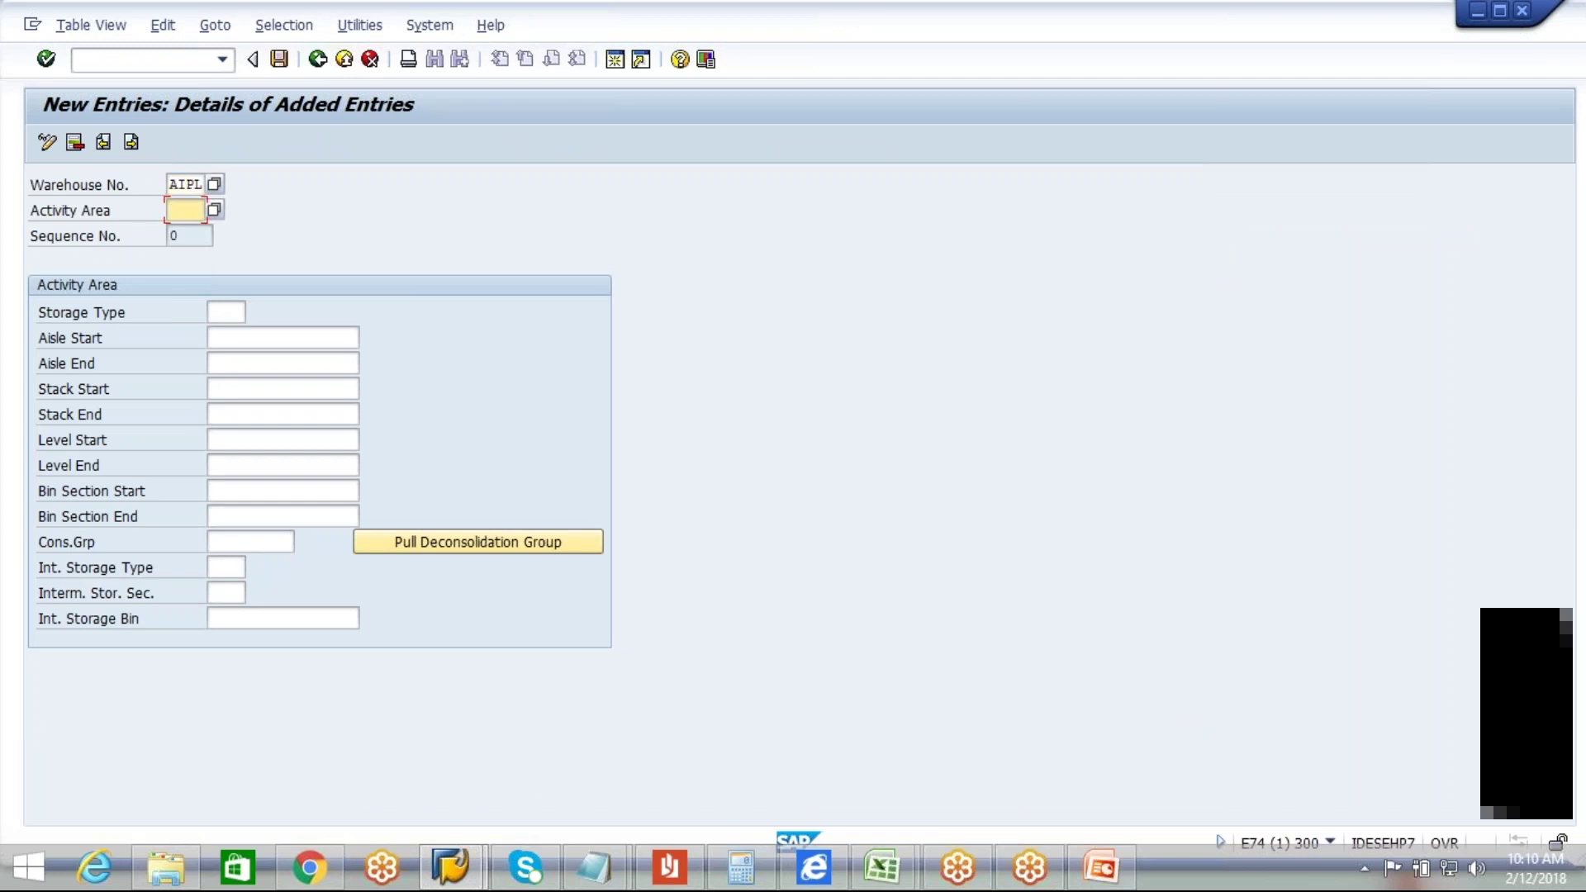
pyautogui.write('DUMM')
pyautogui.click(228, 312)
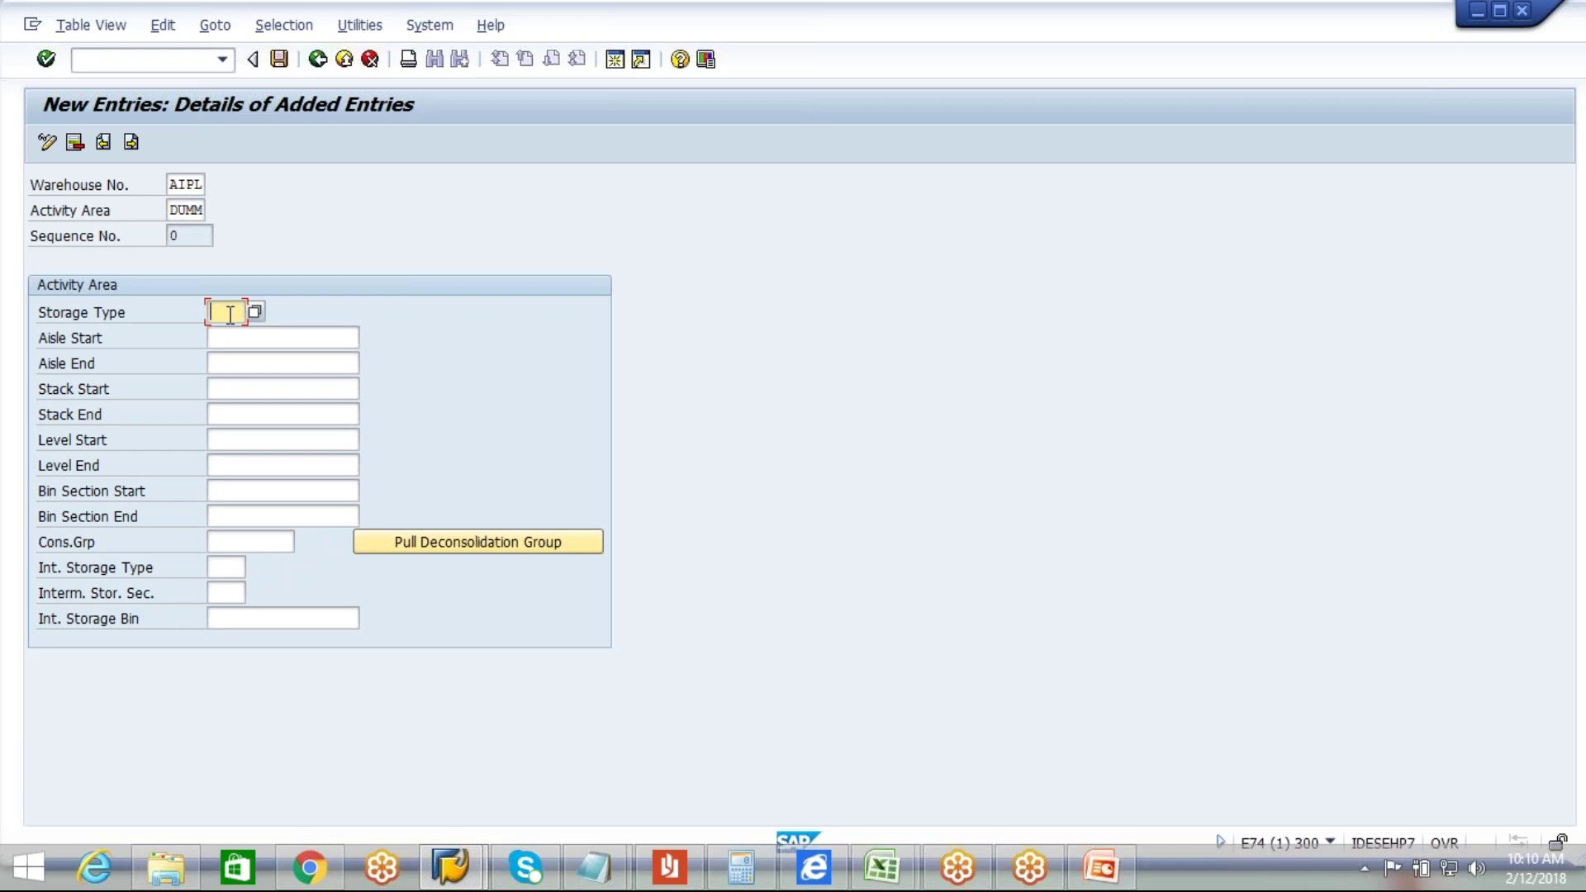
pyautogui.write('FAST')
pyautogui.press('Return')
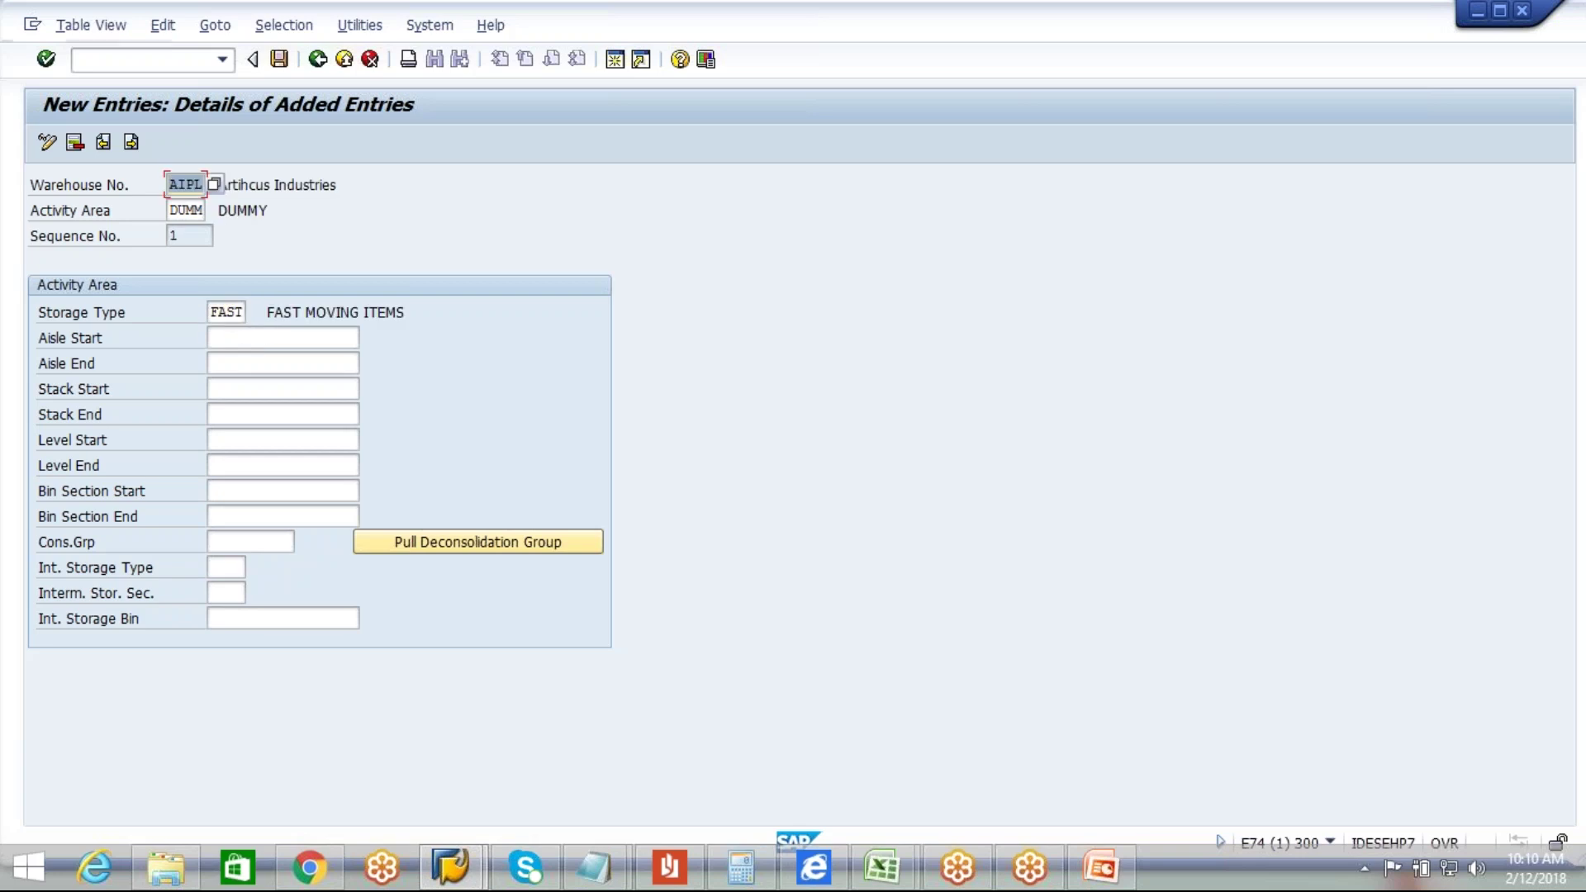
pyautogui.click(279, 58)
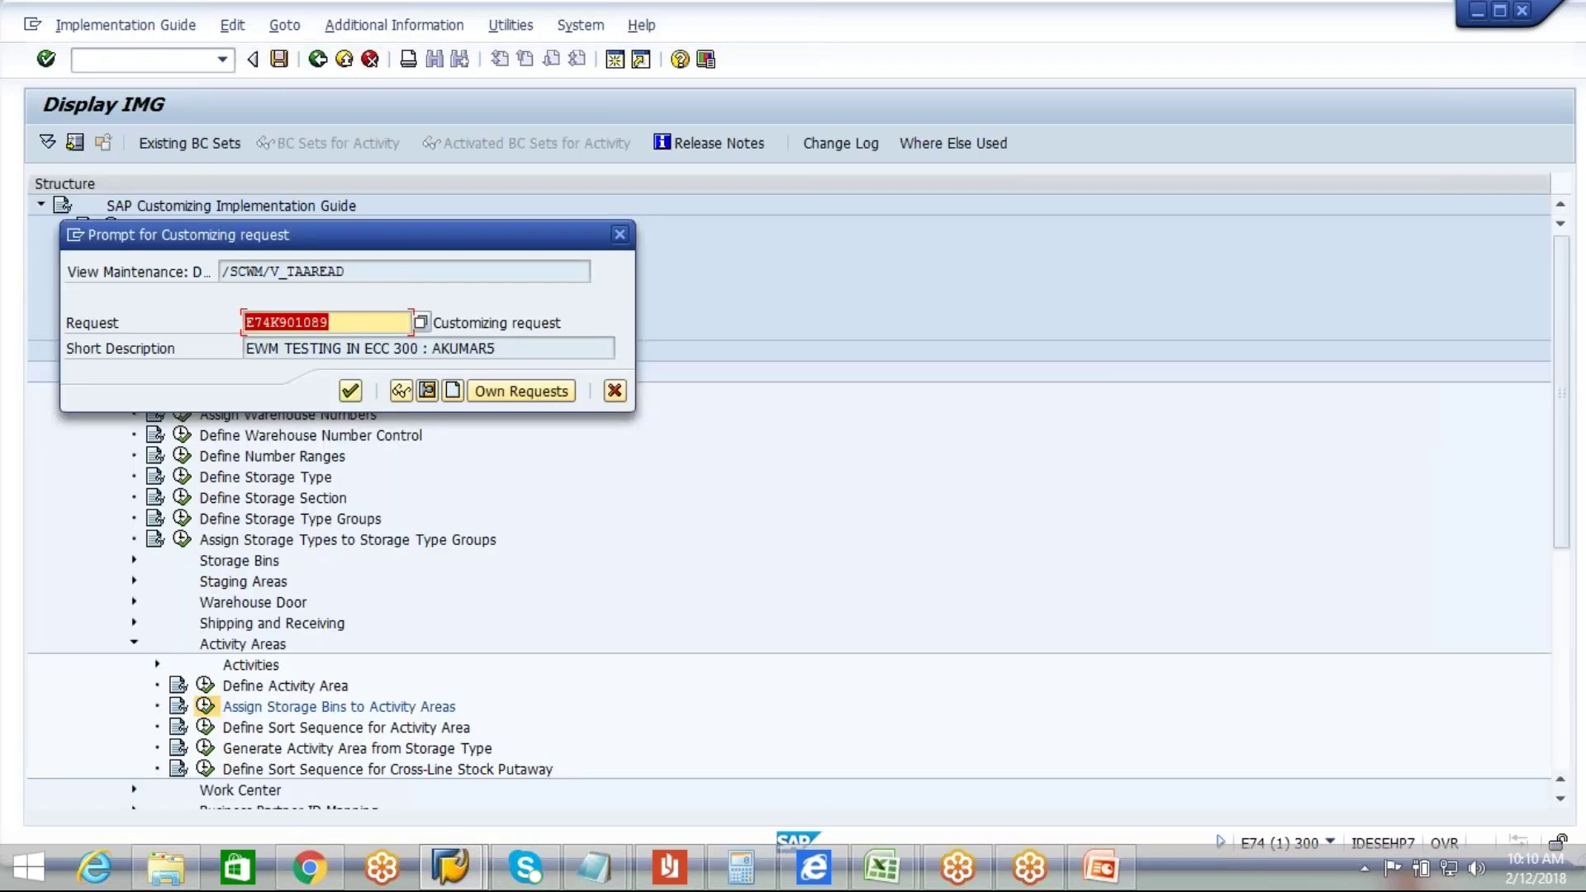
pyautogui.click(350, 391)
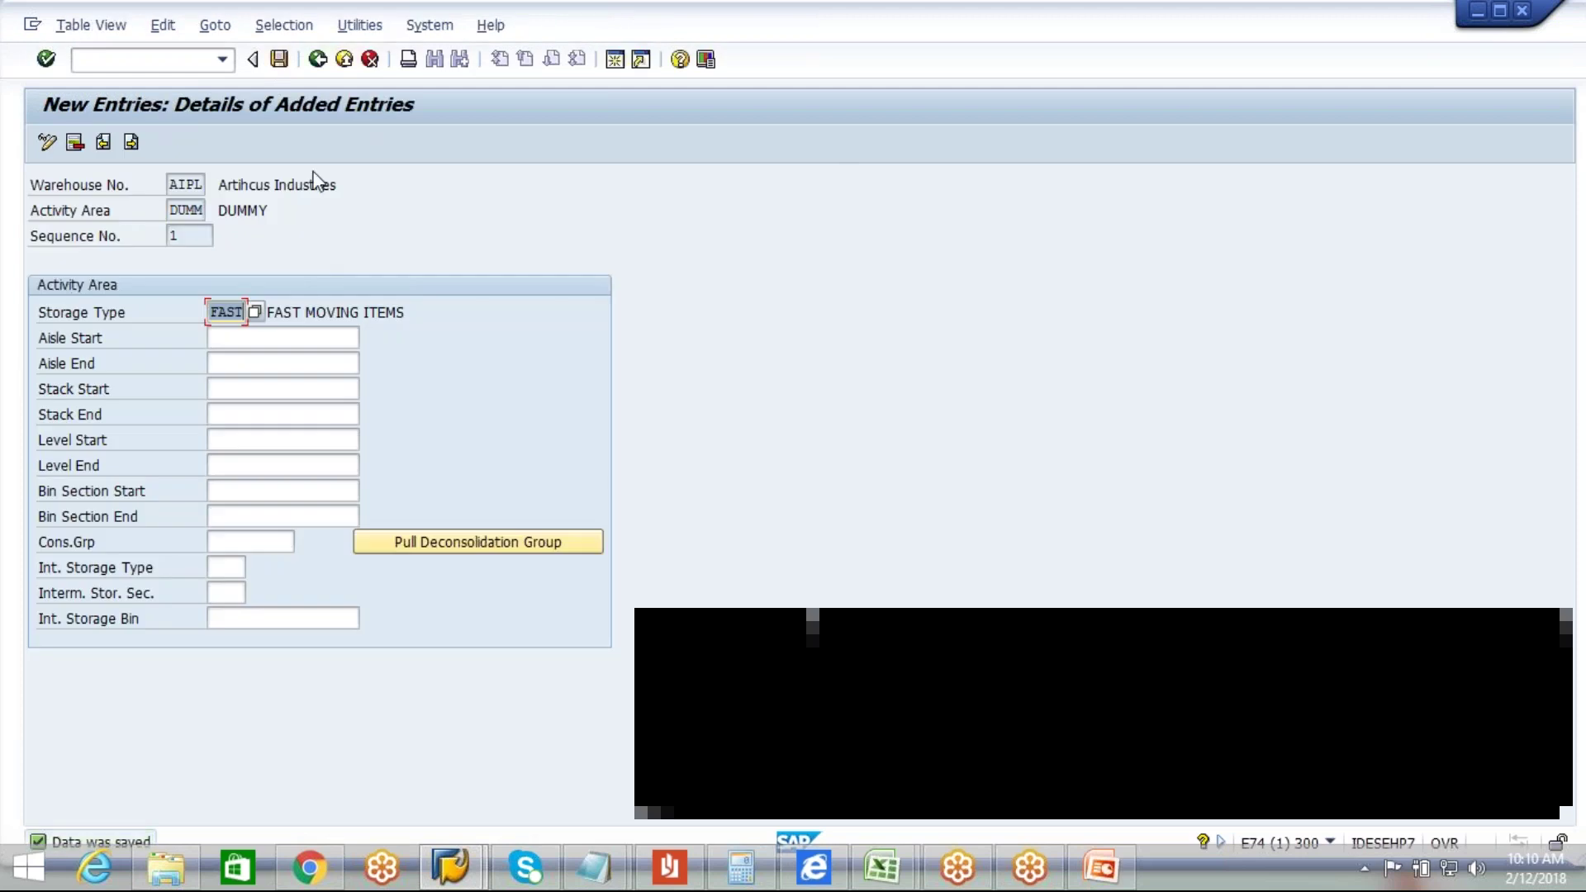
pyautogui.click(318, 59)
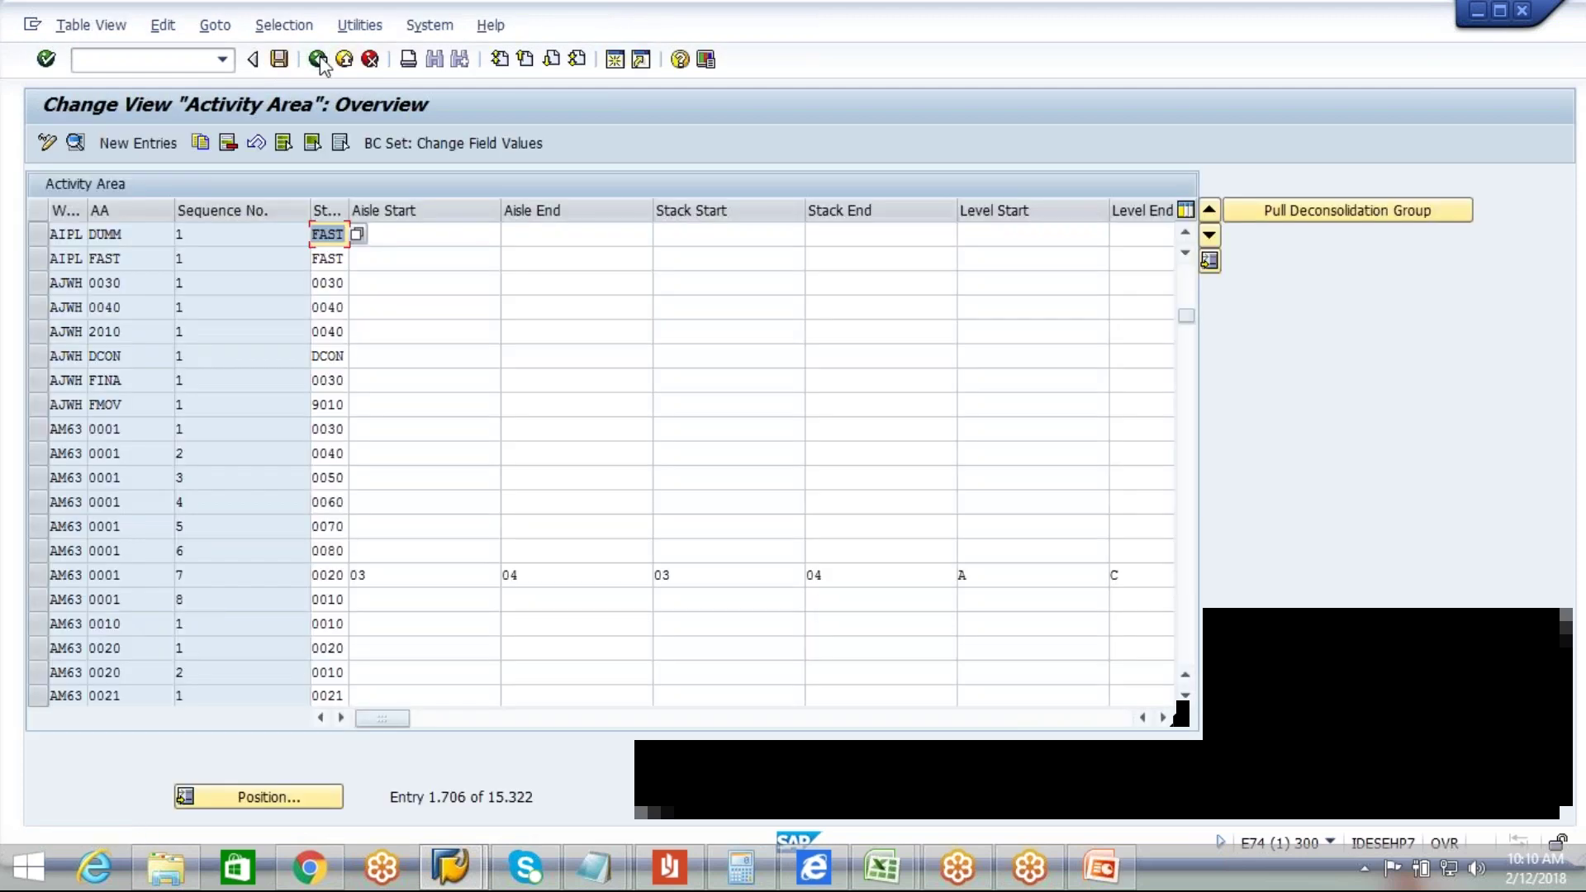
# Step: Delete the DUMM entry with storage type FAST from the bin assignments and save the change on exit
pyautogui.click(37, 233)
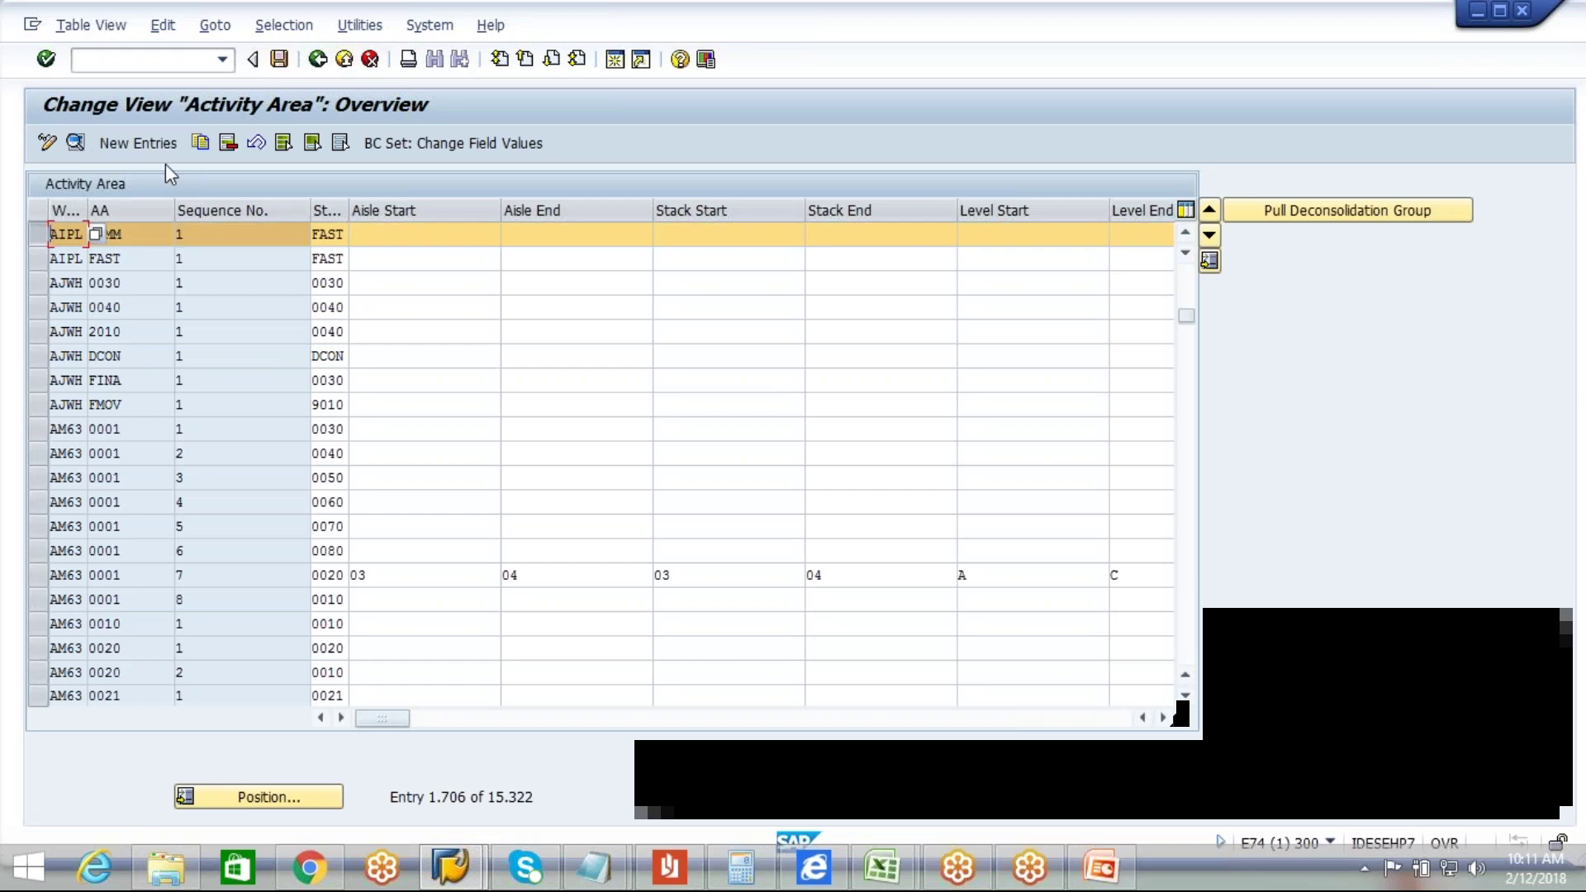
pyautogui.click(228, 143)
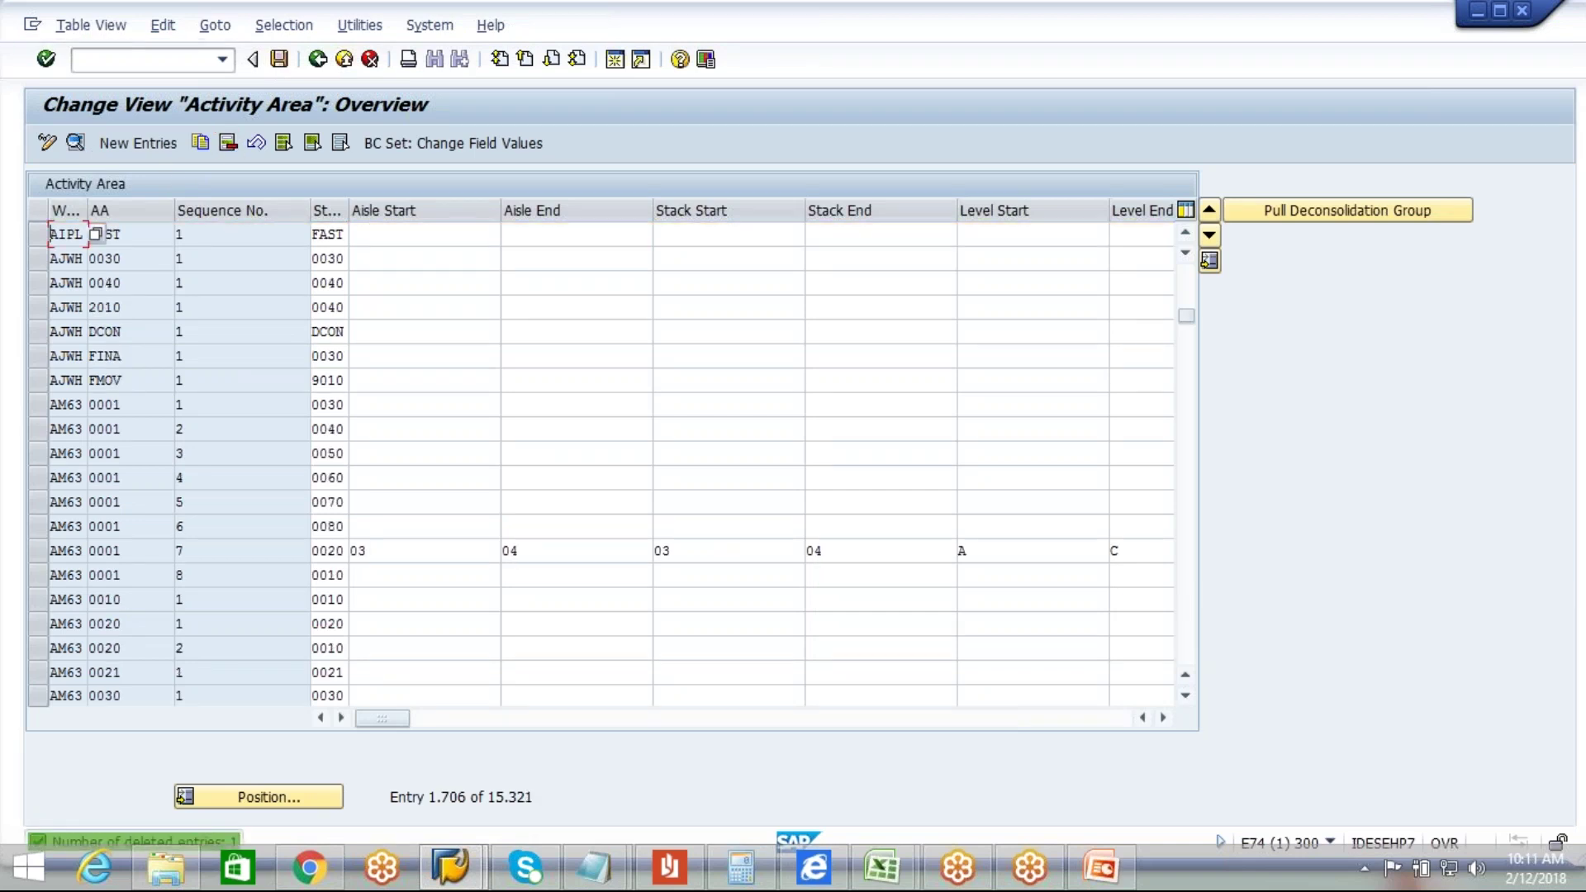
pyautogui.click(317, 61)
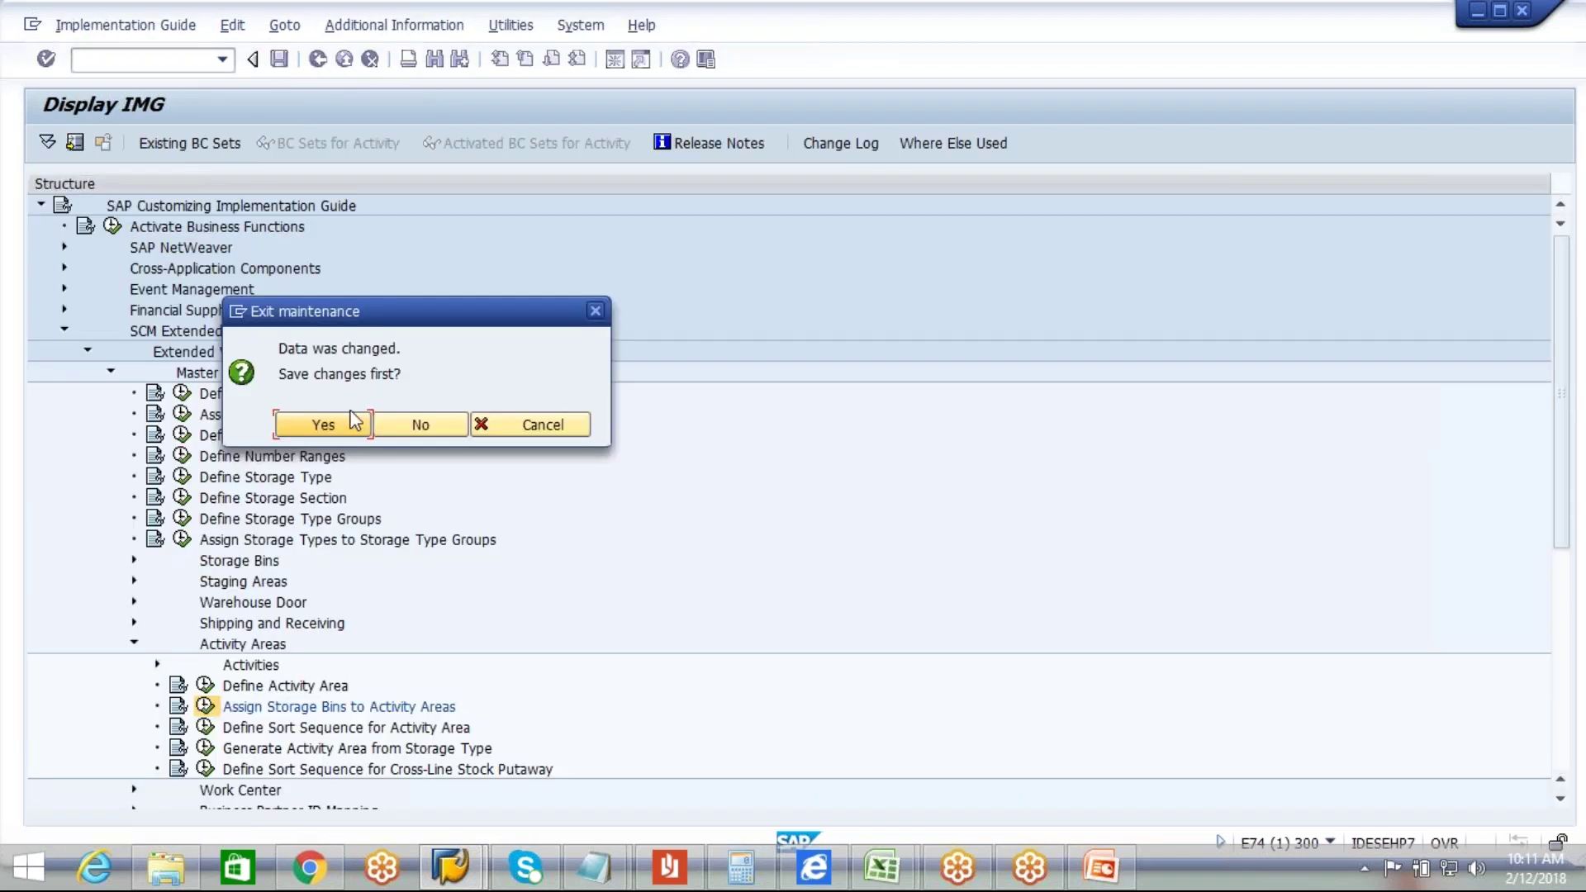
pyautogui.click(351, 423)
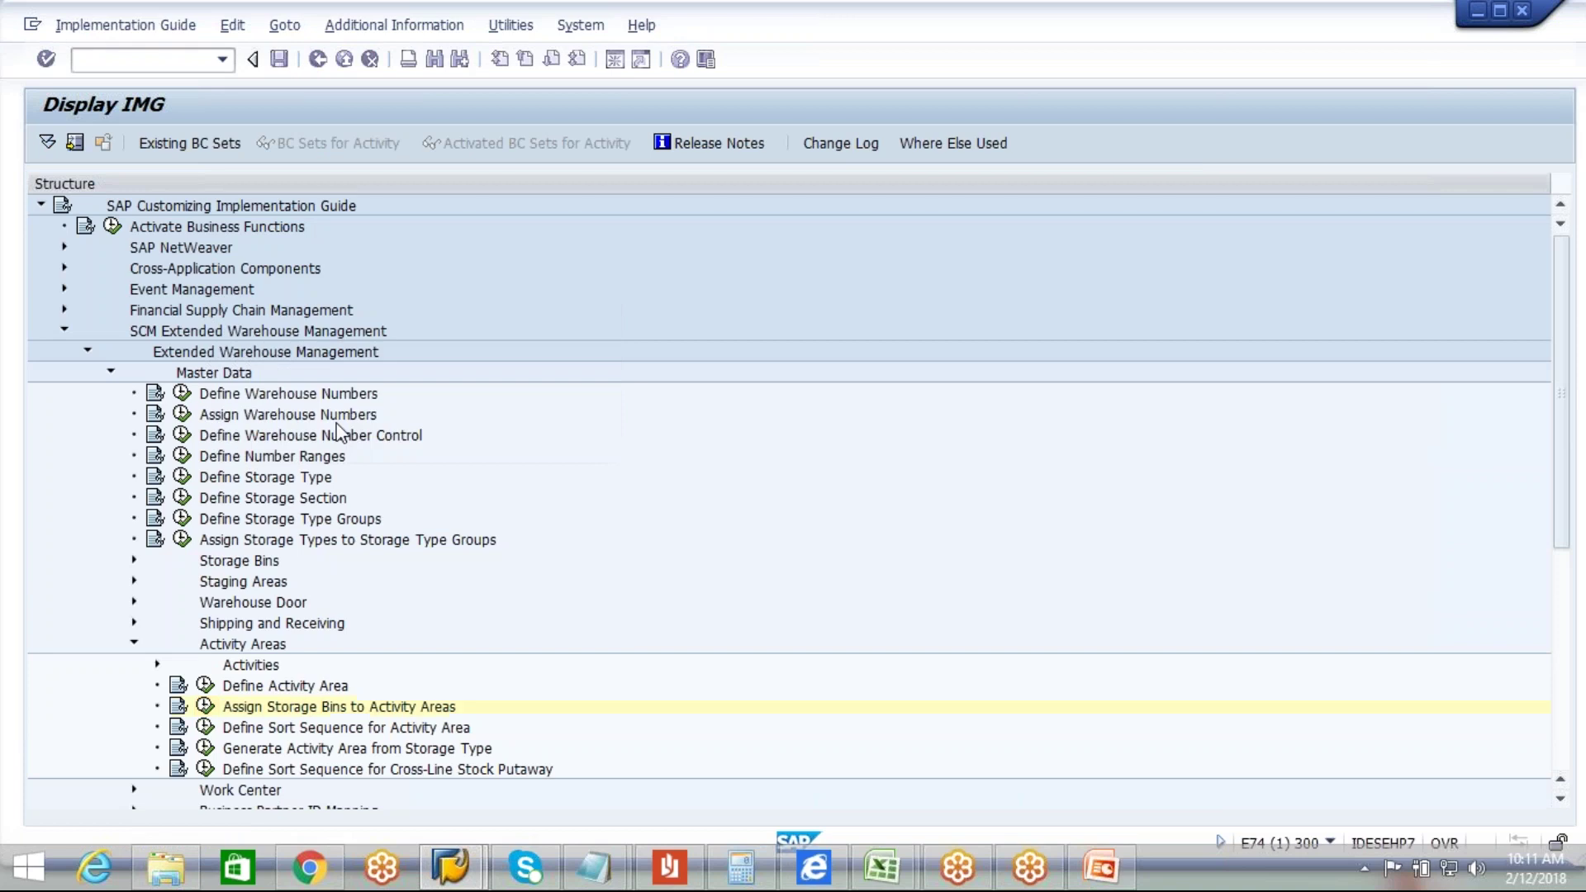
# Step: Open the Define Activity Area activity and restrict the overview to entries with warehouse number AIPL
pyautogui.click(205, 686)
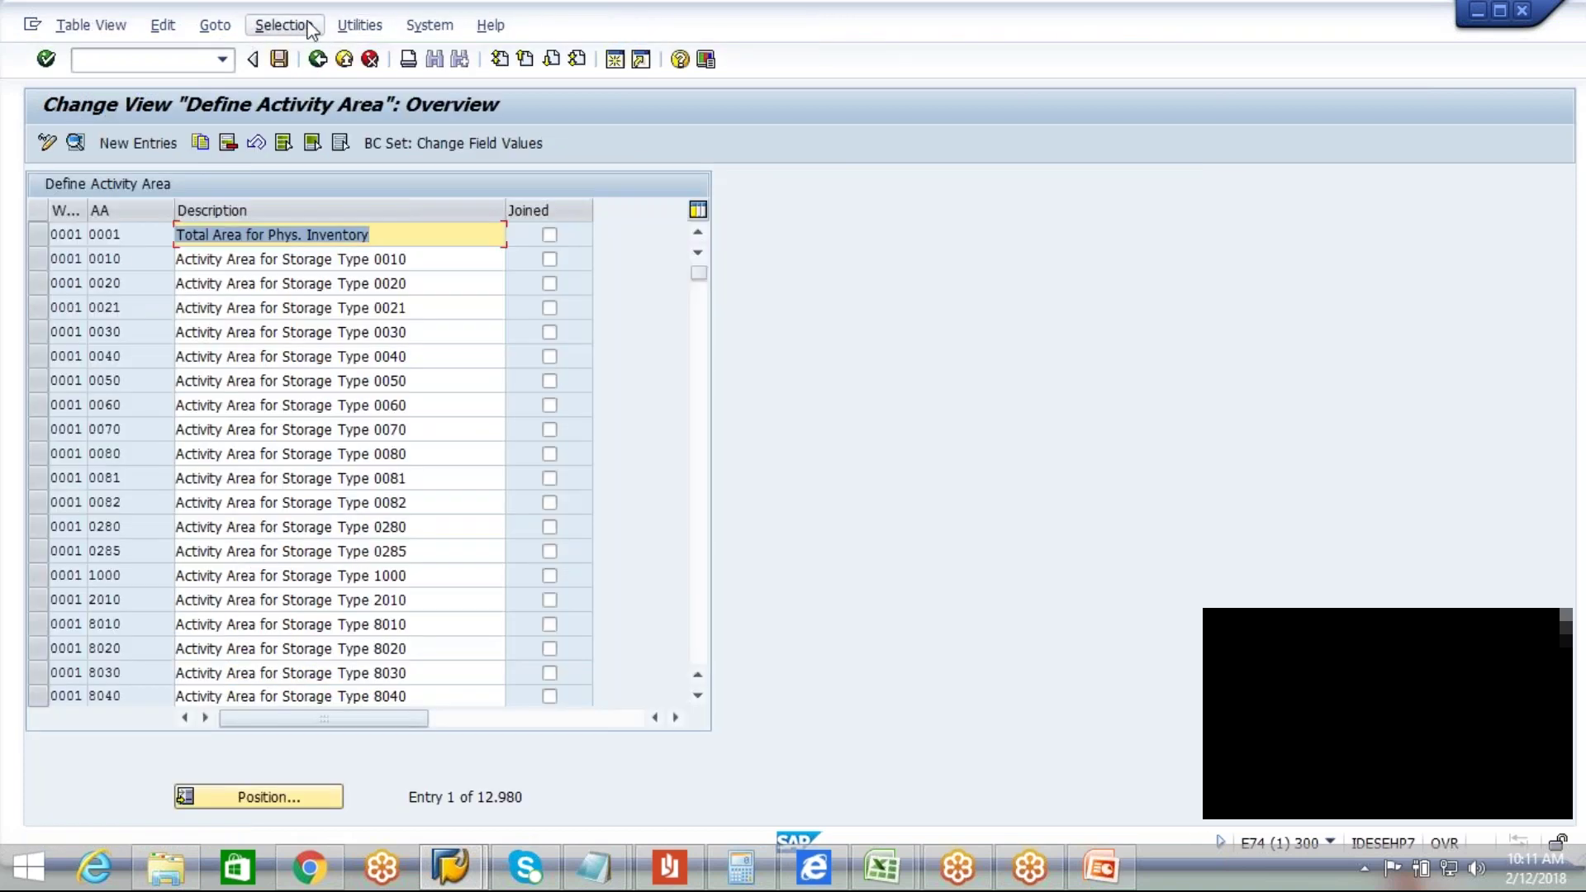
pyautogui.click(303, 27)
pyautogui.click(326, 54)
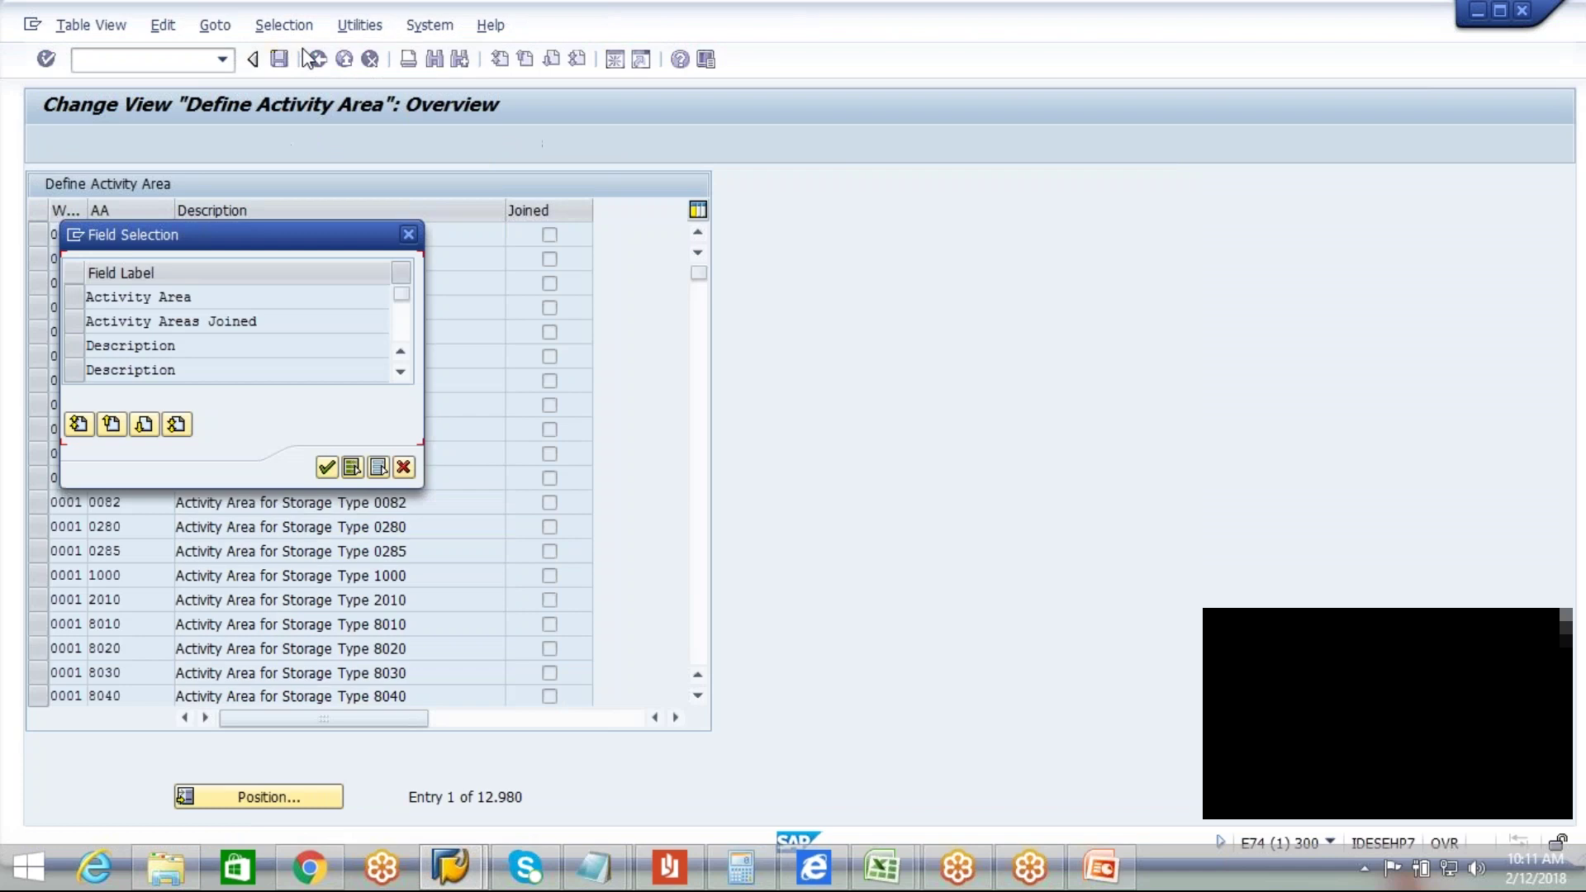
pyautogui.click(400, 371)
pyautogui.click(400, 372)
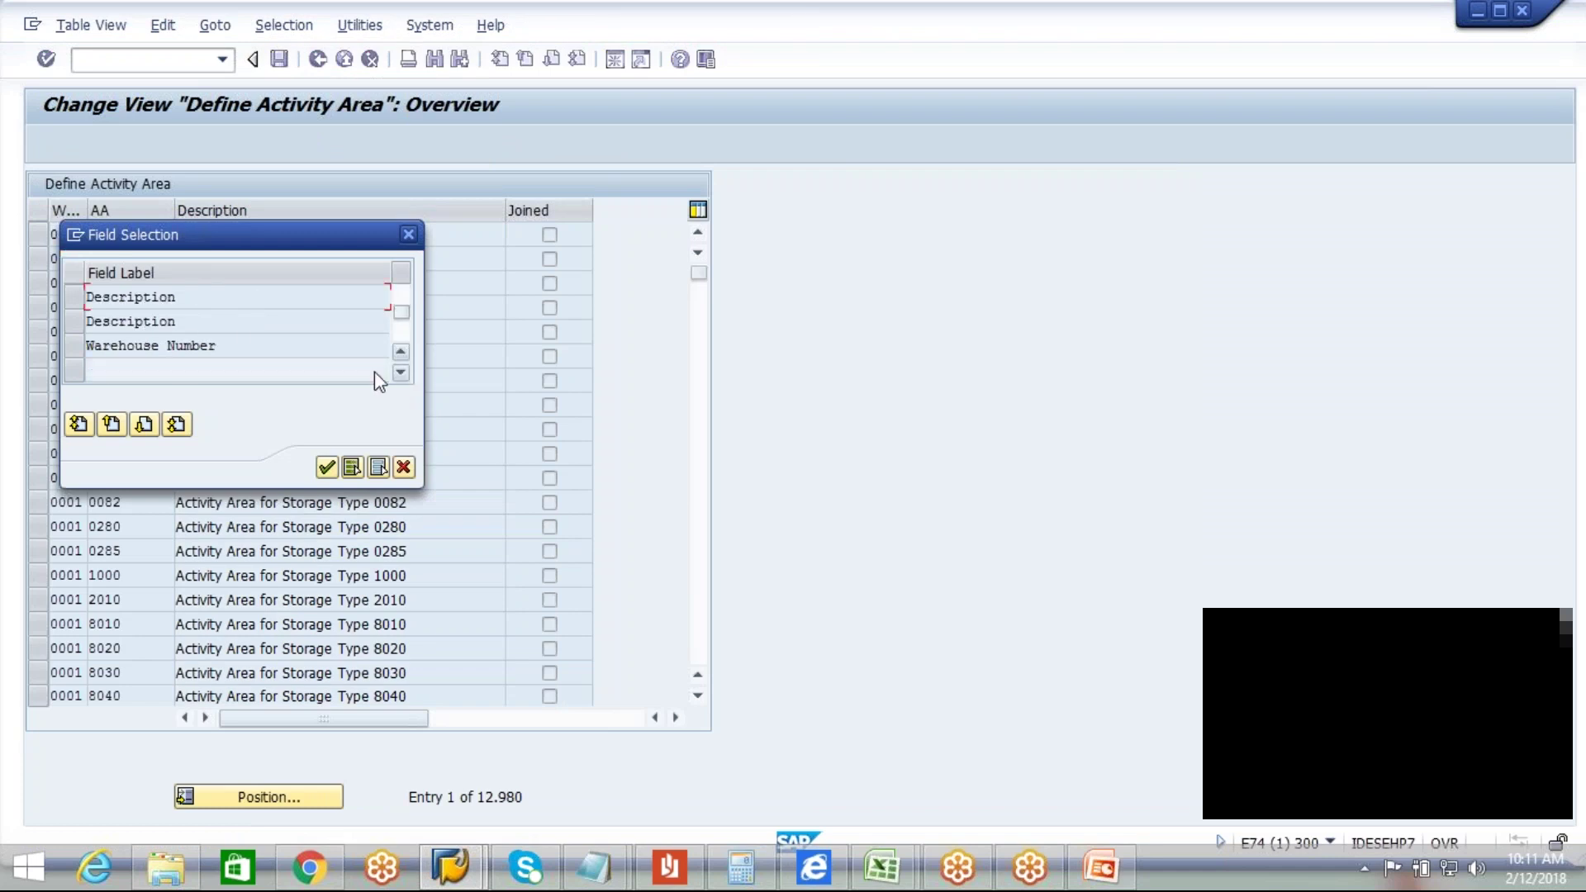
pyautogui.click(78, 349)
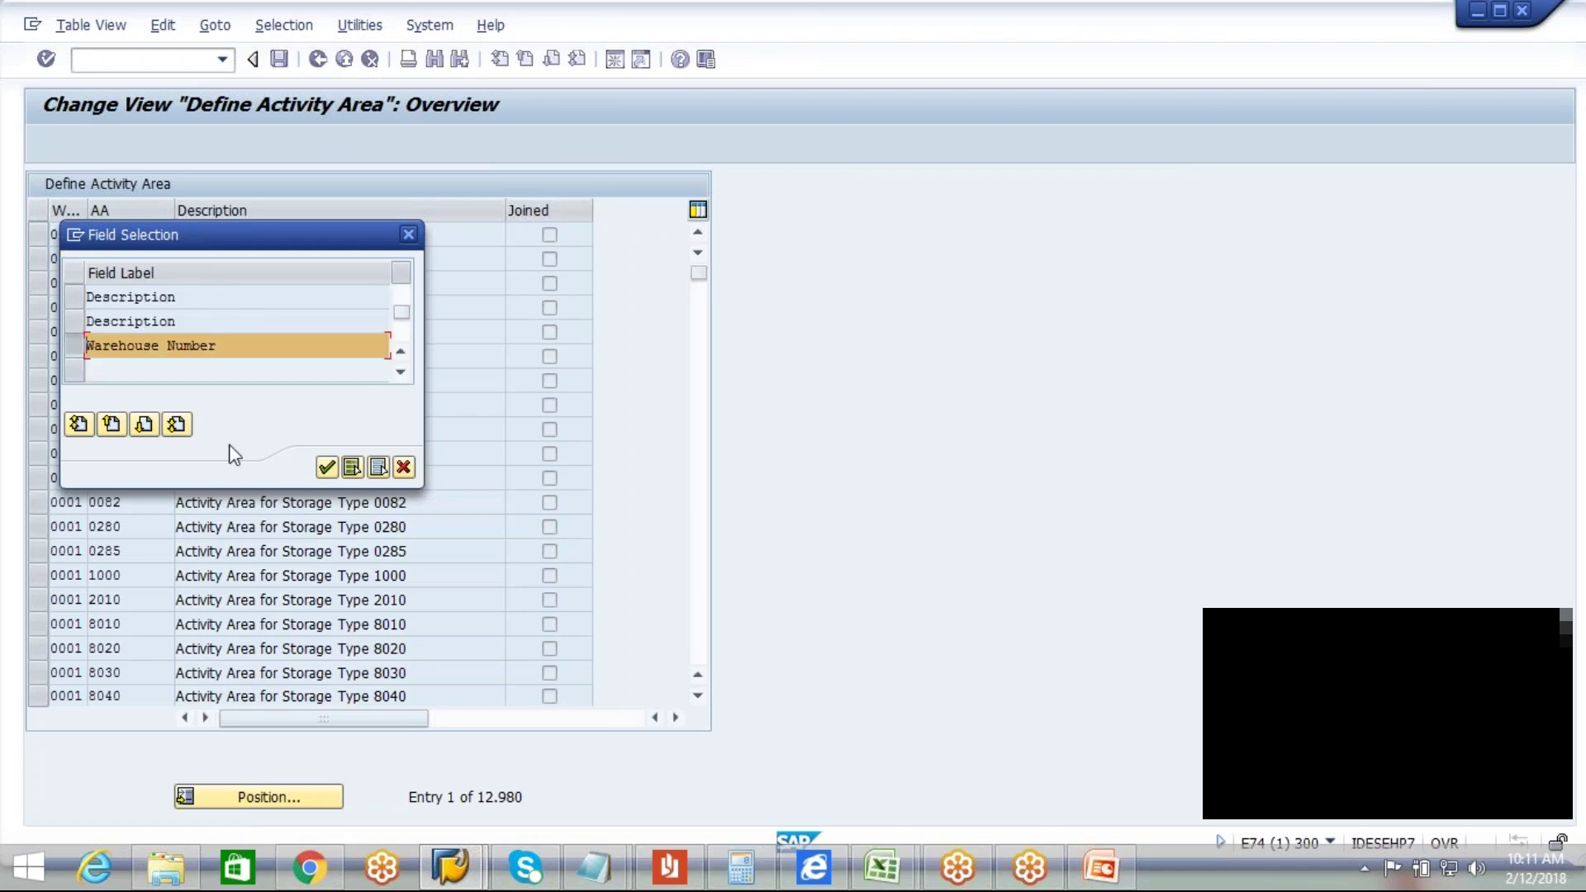
pyautogui.click(327, 468)
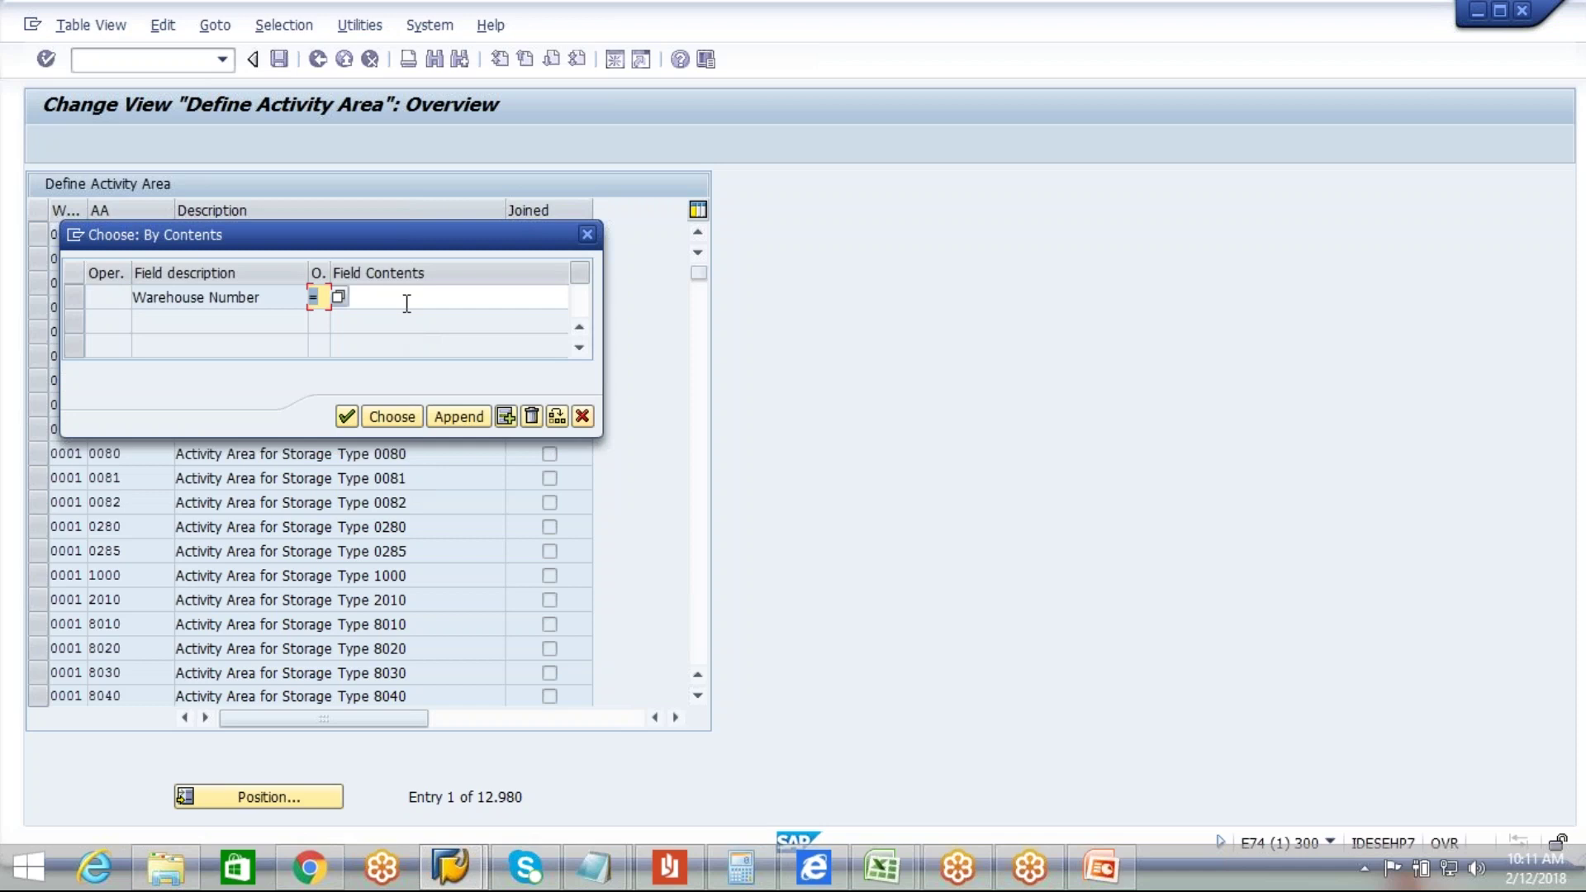
pyautogui.click(404, 299)
pyautogui.press('Return')
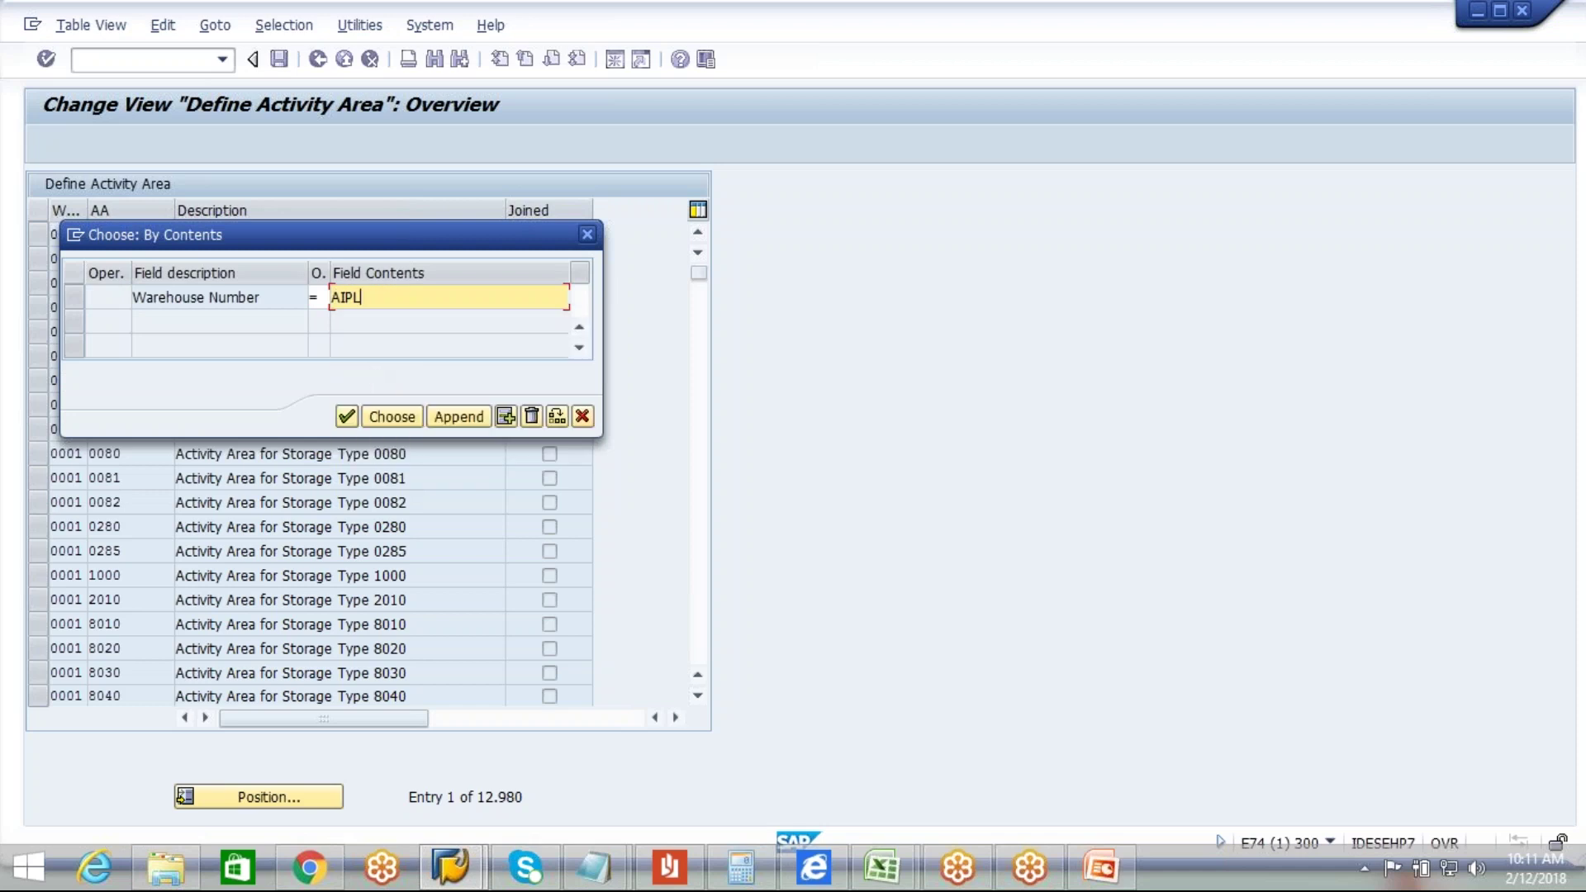
pyautogui.click(347, 418)
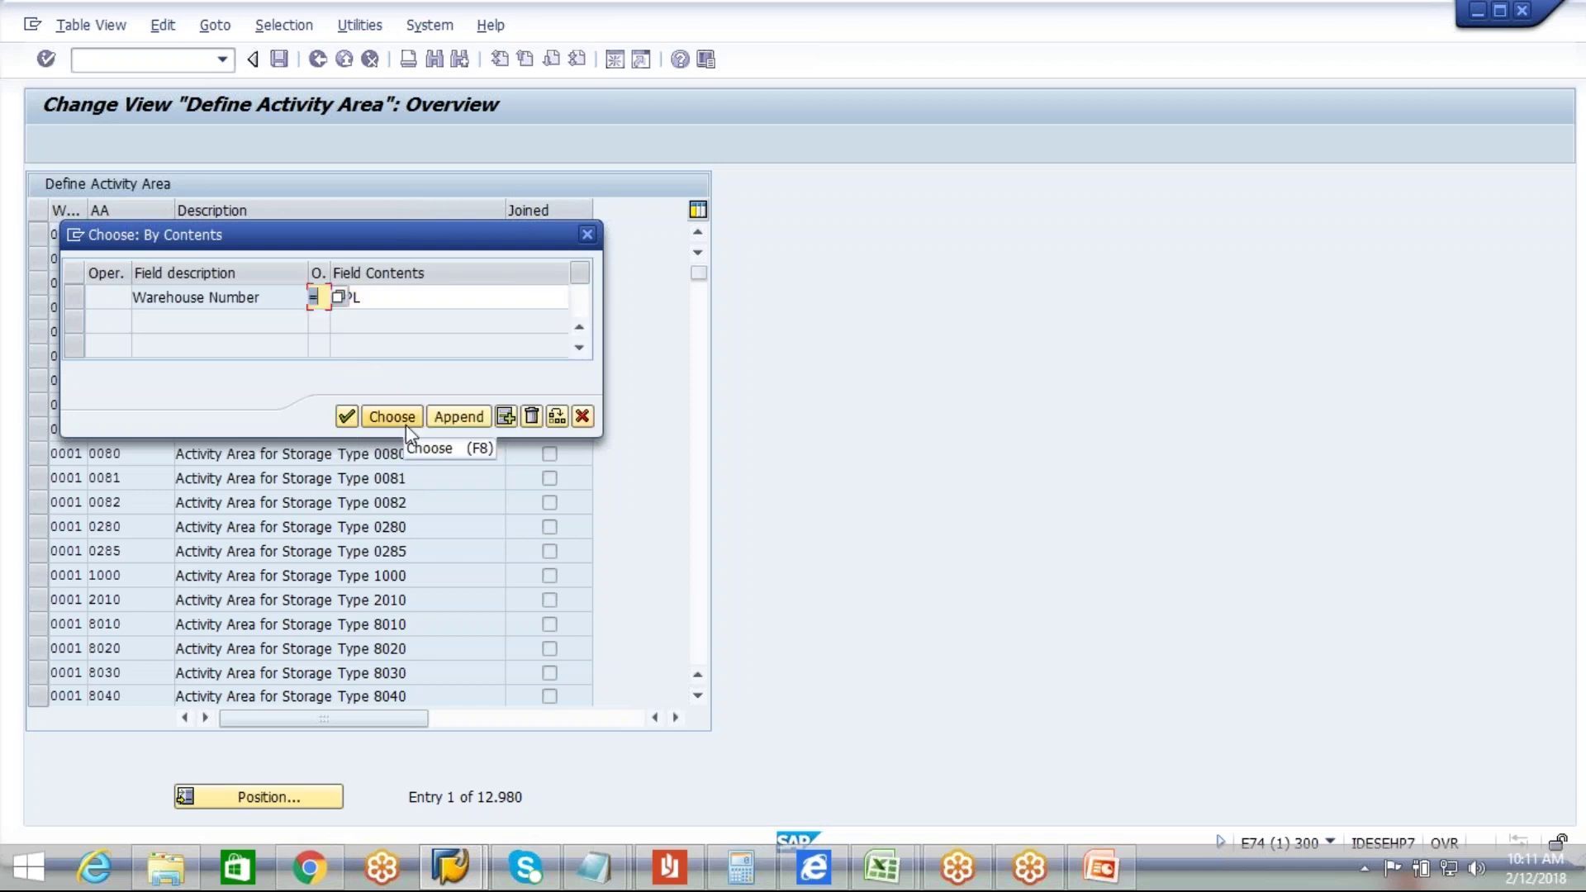
pyautogui.click(400, 420)
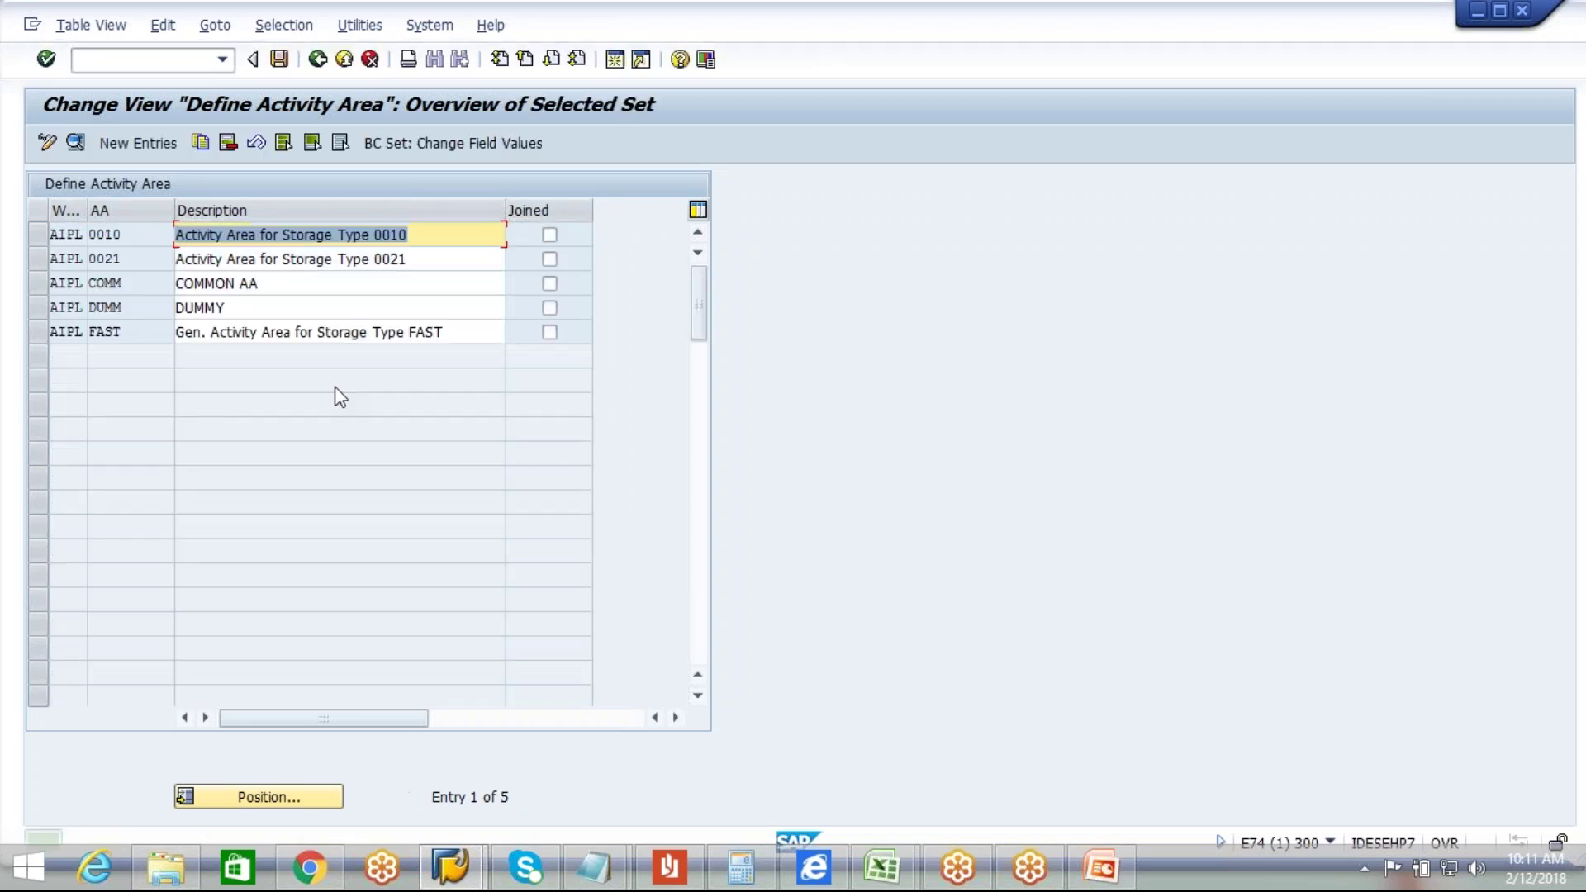
pyautogui.click(31, 286)
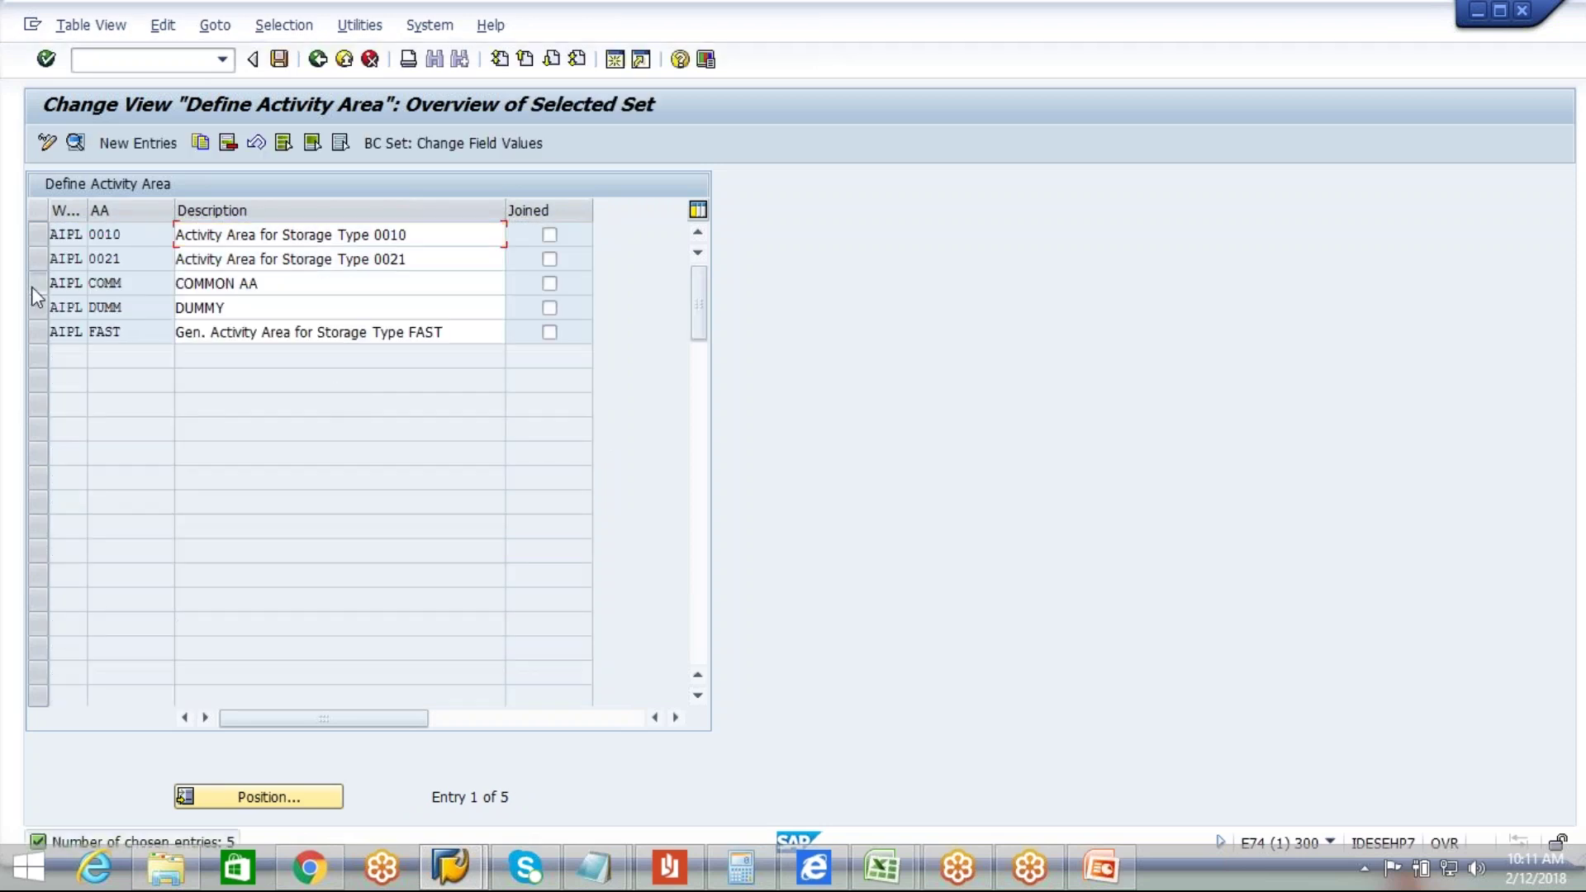
pyautogui.click(228, 143)
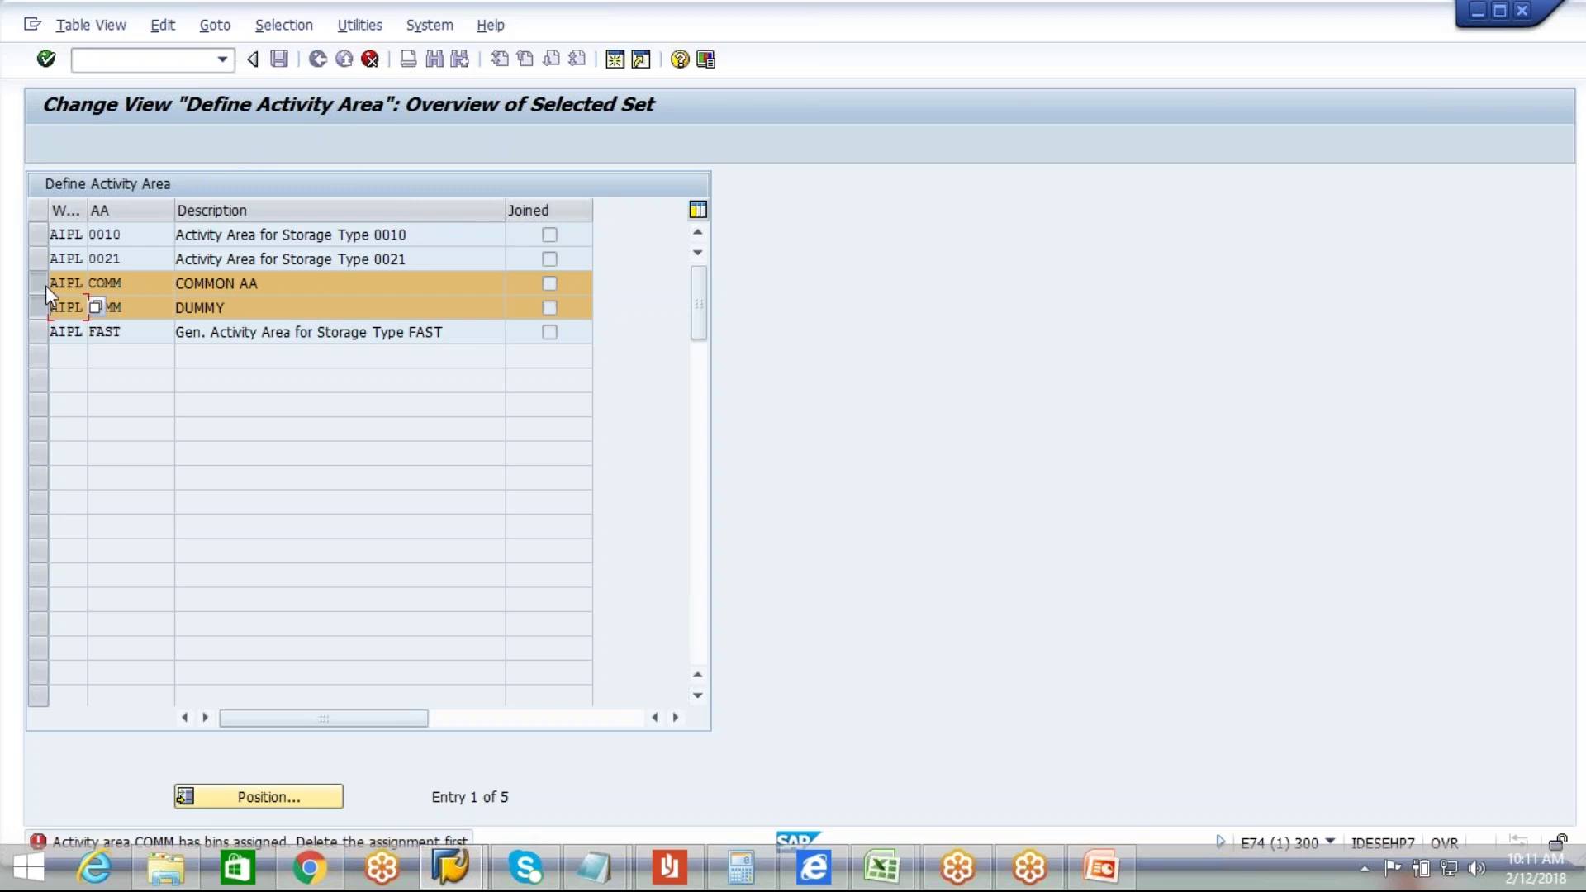
pyautogui.click(361, 64)
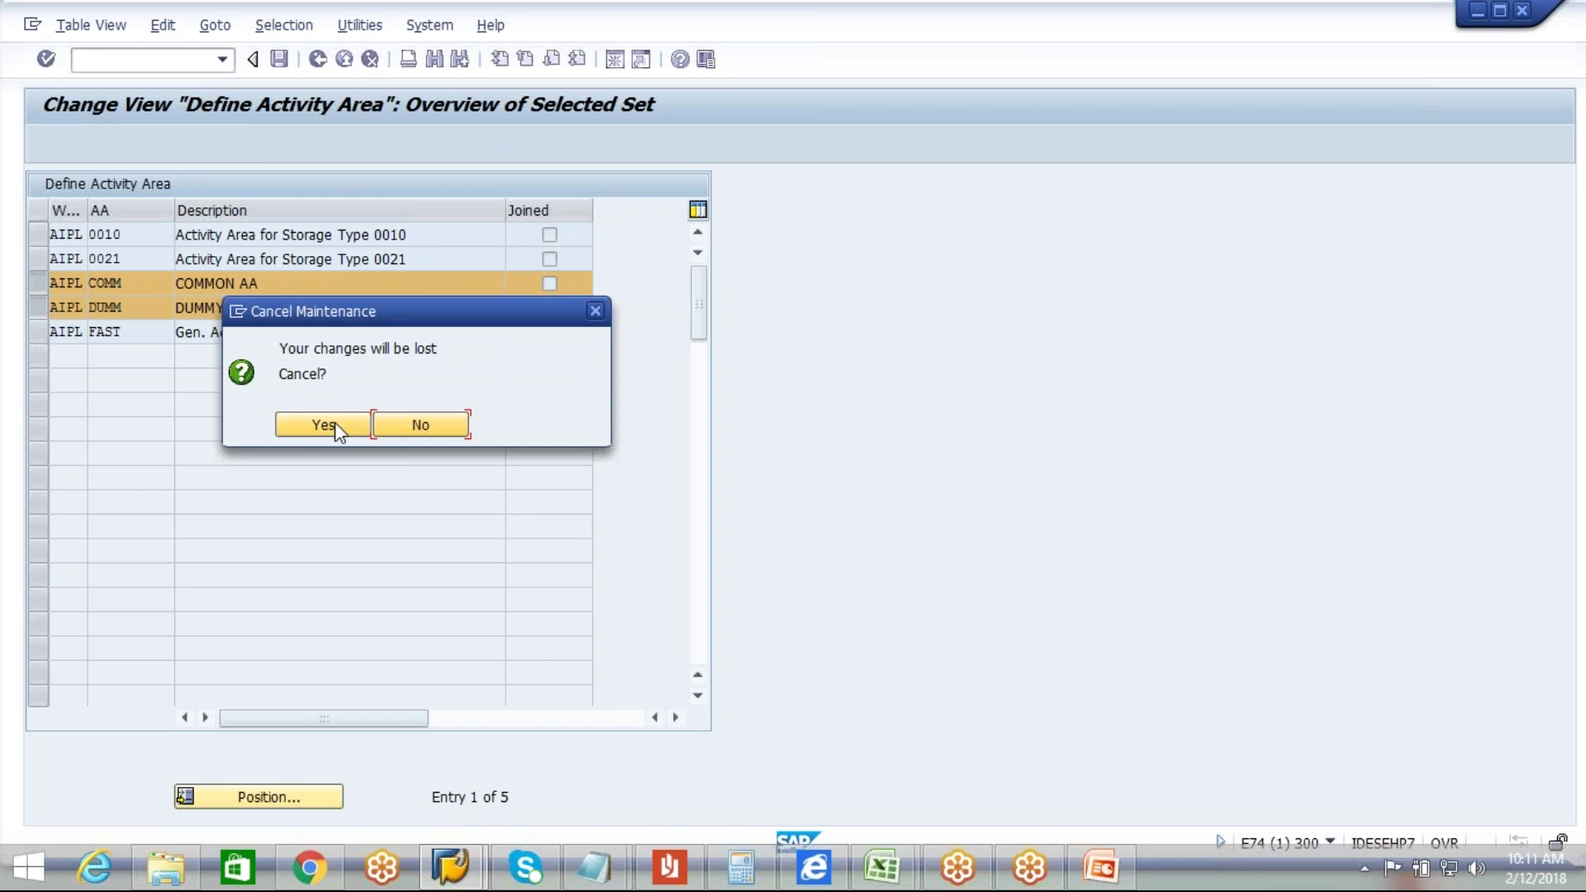
pyautogui.click(324, 425)
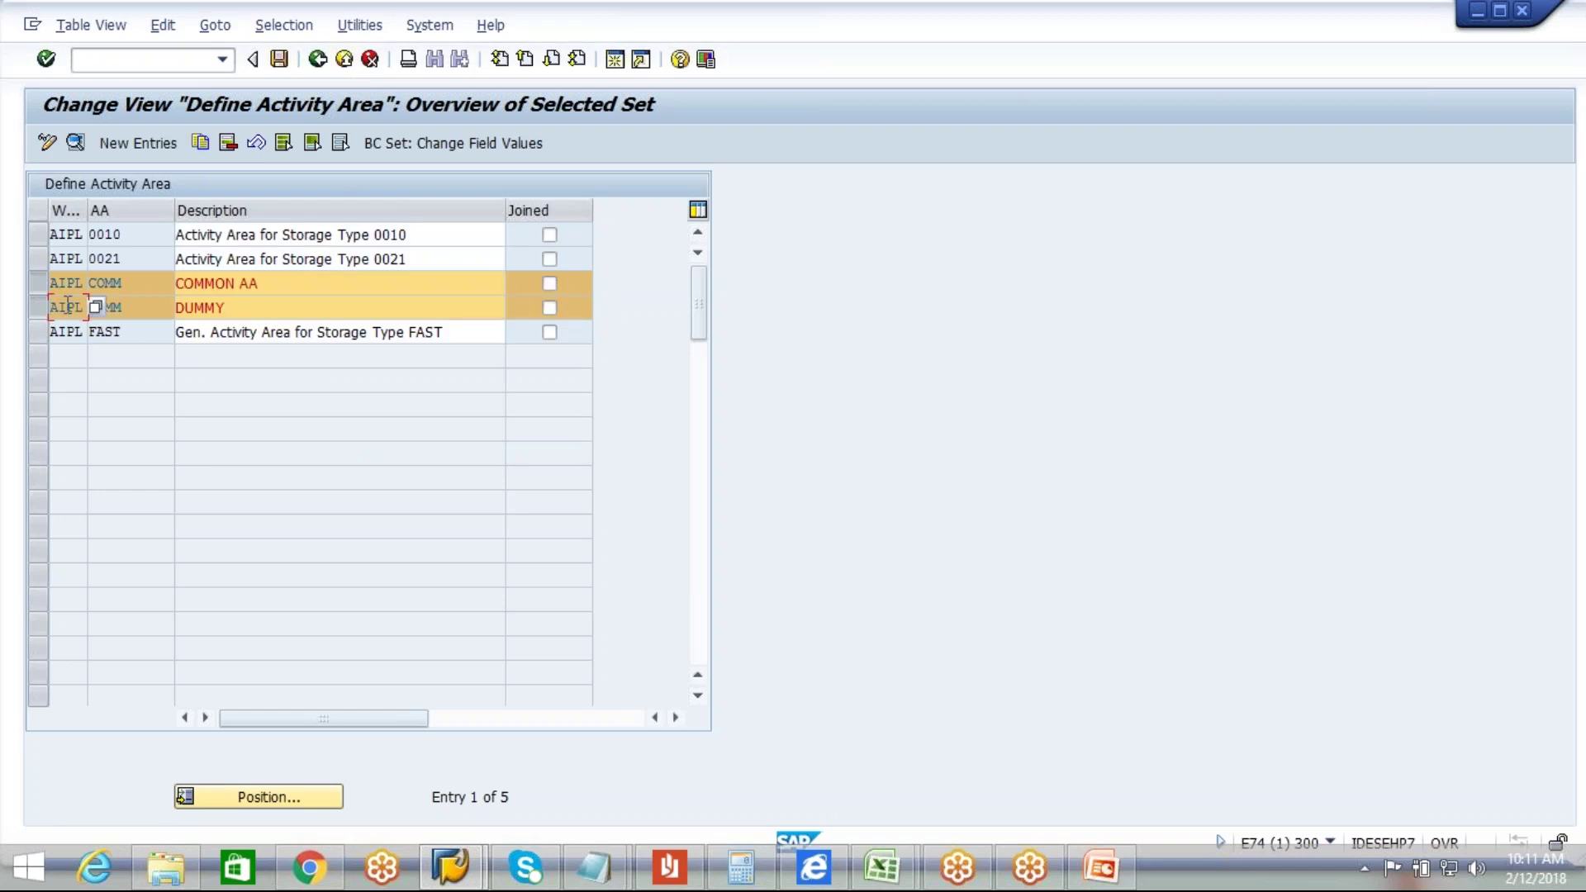
# Step: Delete only activity area DUMM from warehouse AIPL, save it to the proposed customizing request, and return to the IMG
pyautogui.click(47, 289)
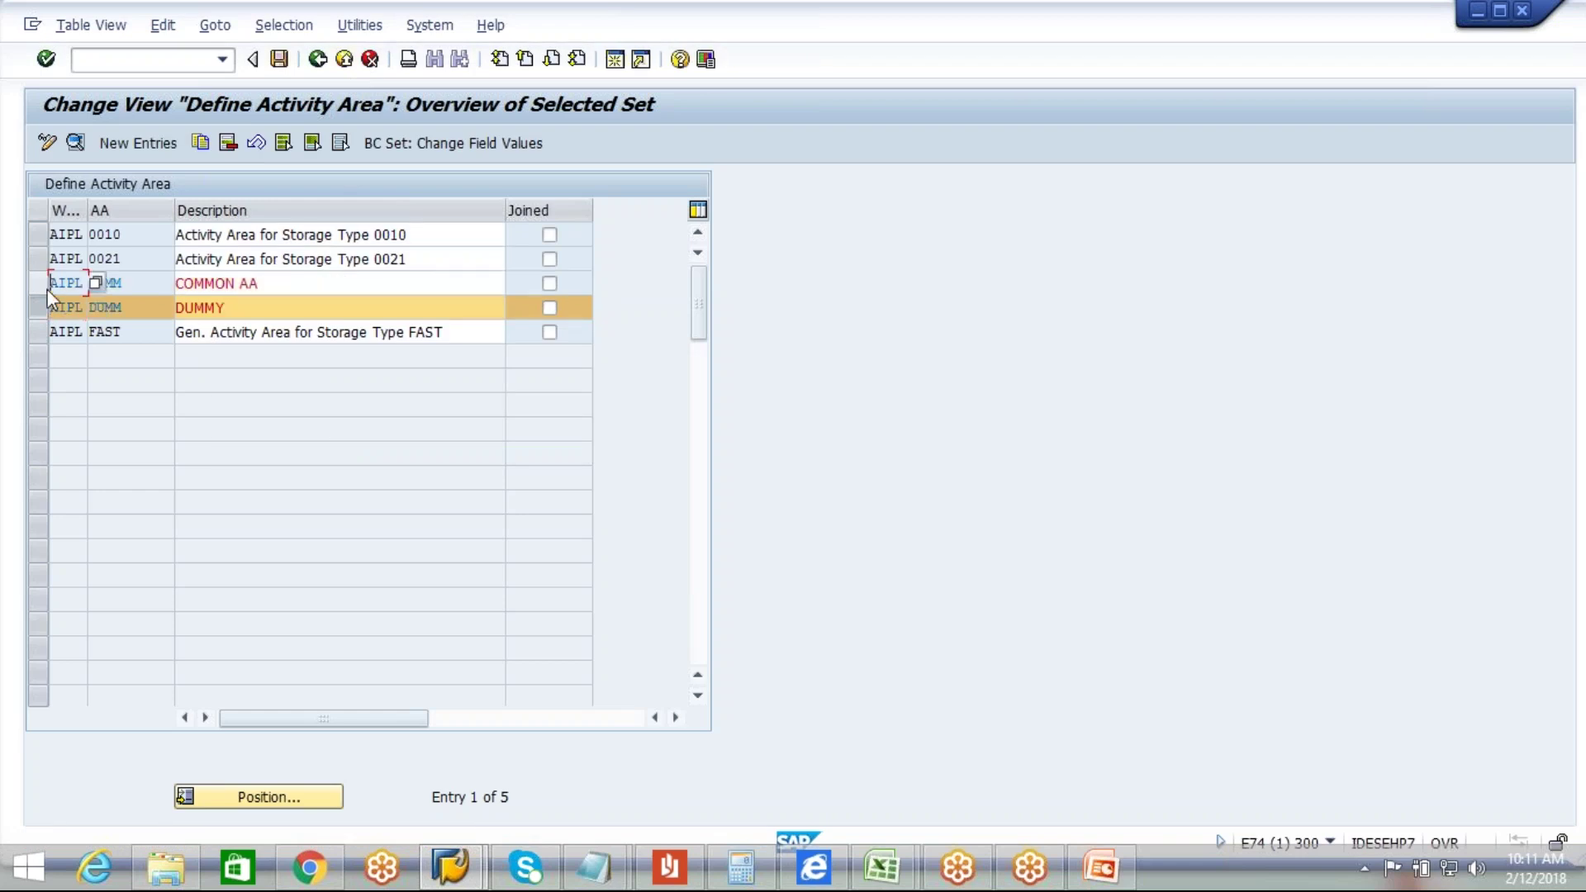
pyautogui.click(229, 143)
pyautogui.click(281, 61)
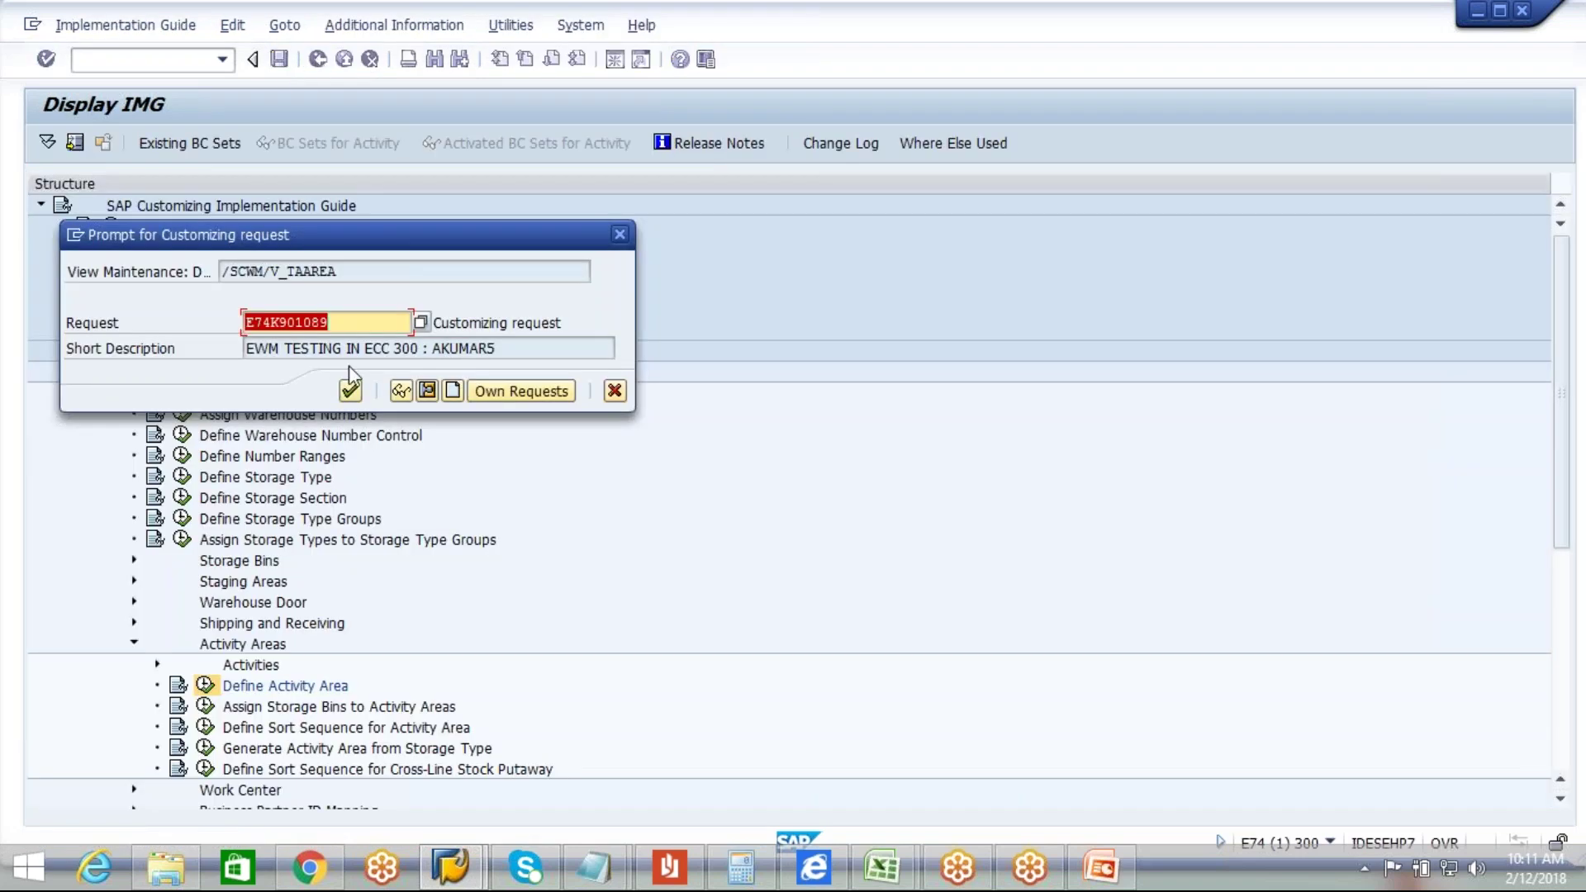
pyautogui.click(347, 390)
pyautogui.click(318, 65)
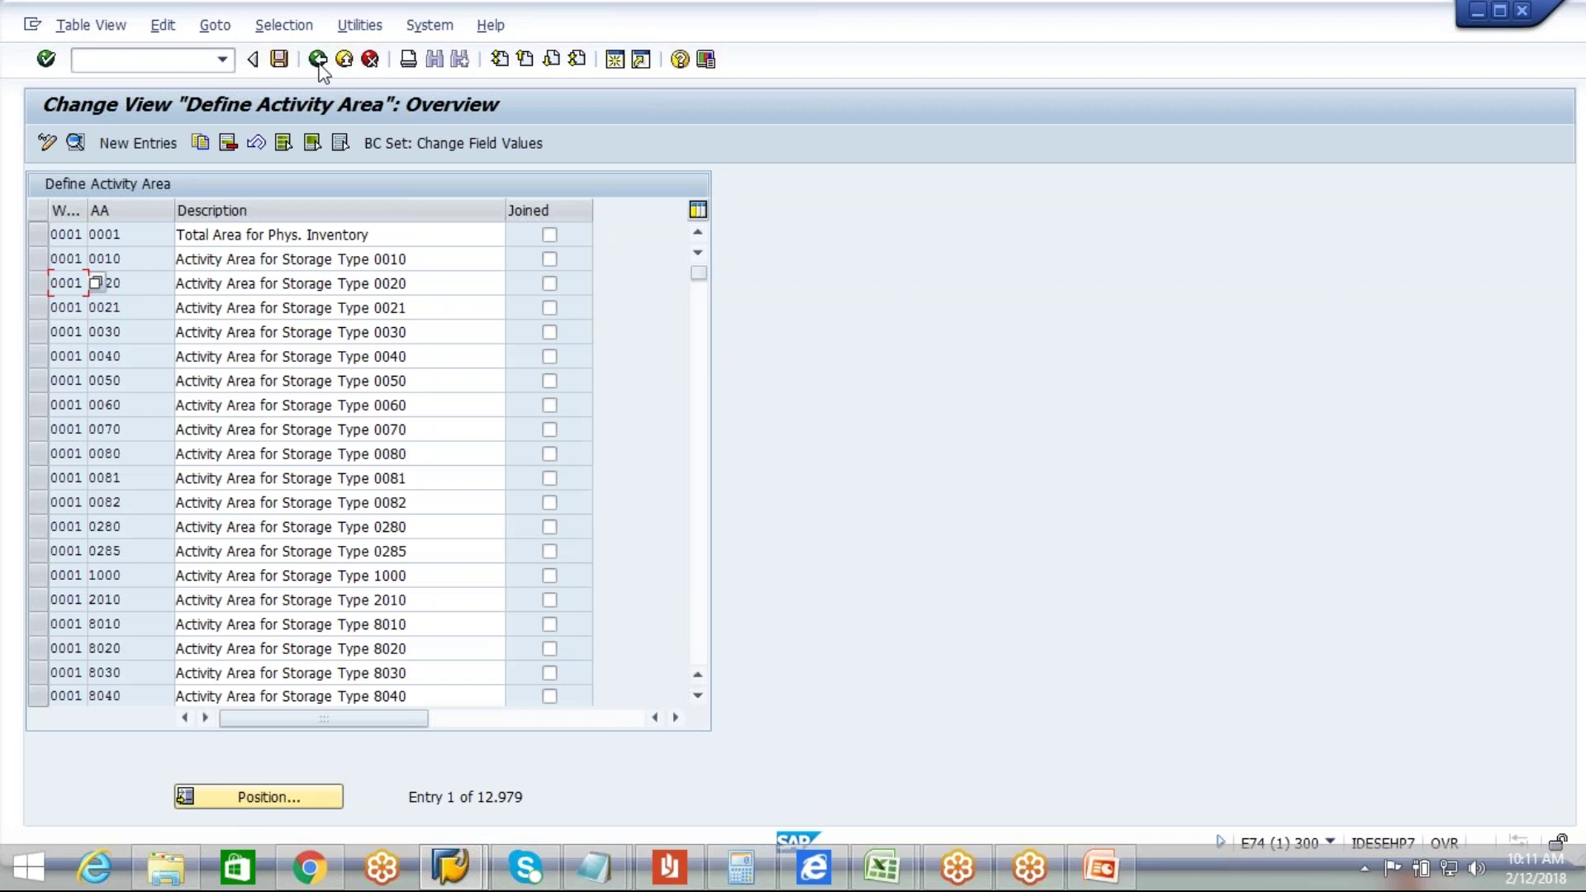
pyautogui.click(319, 64)
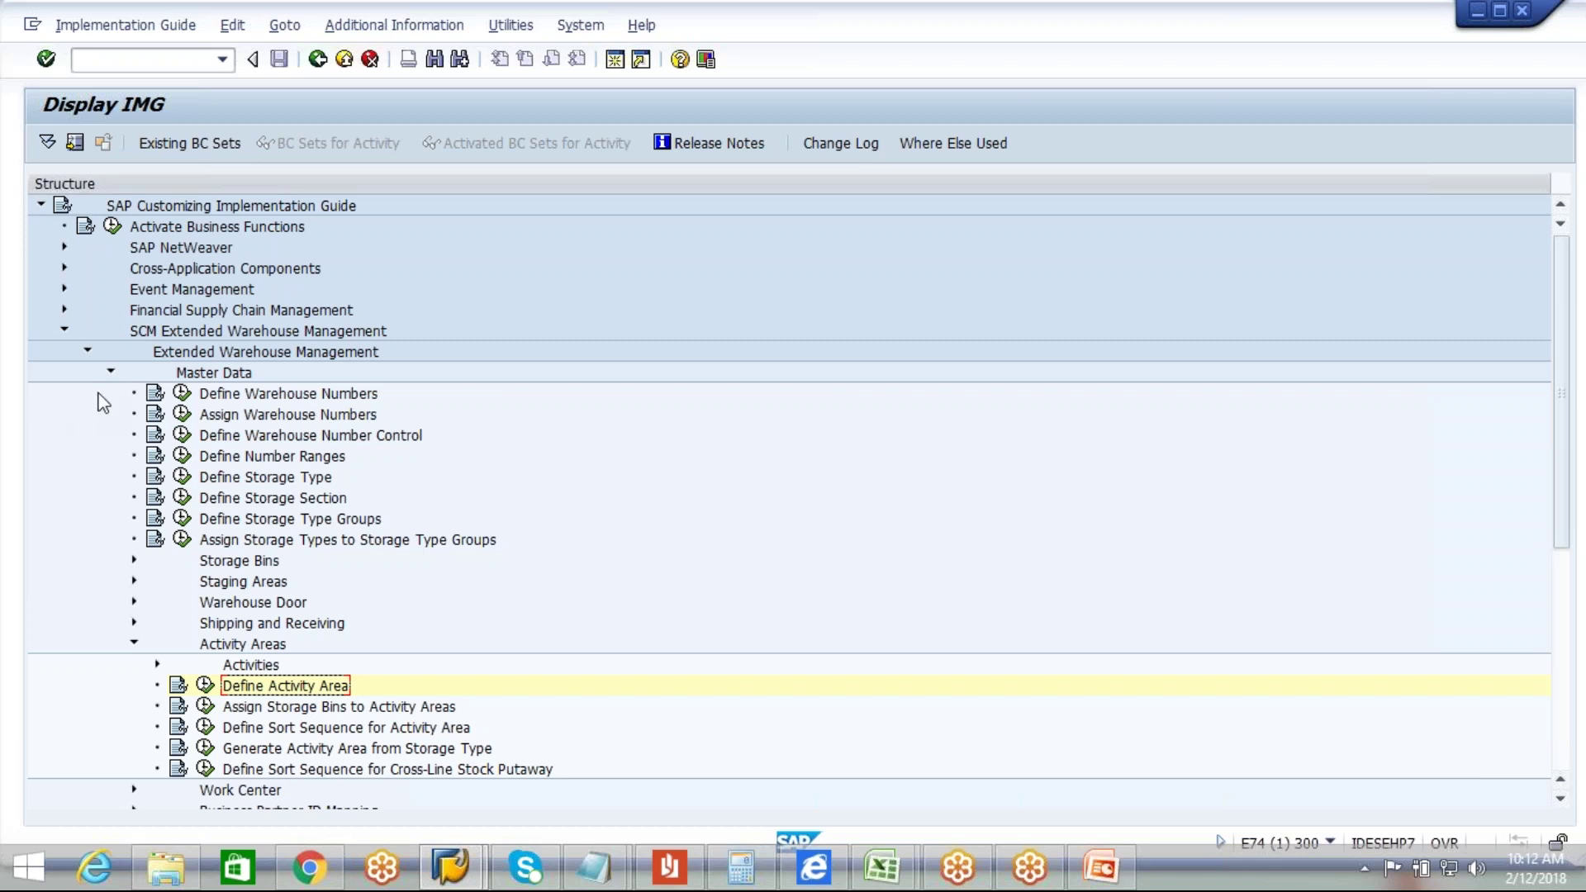
# Step: Open the documentation of BAdI: Define Sort Sequence for Activity Areas under the Extended Warehouse Management Business Add-Ins, Master Data, Activity Areas
pyautogui.click(110, 372)
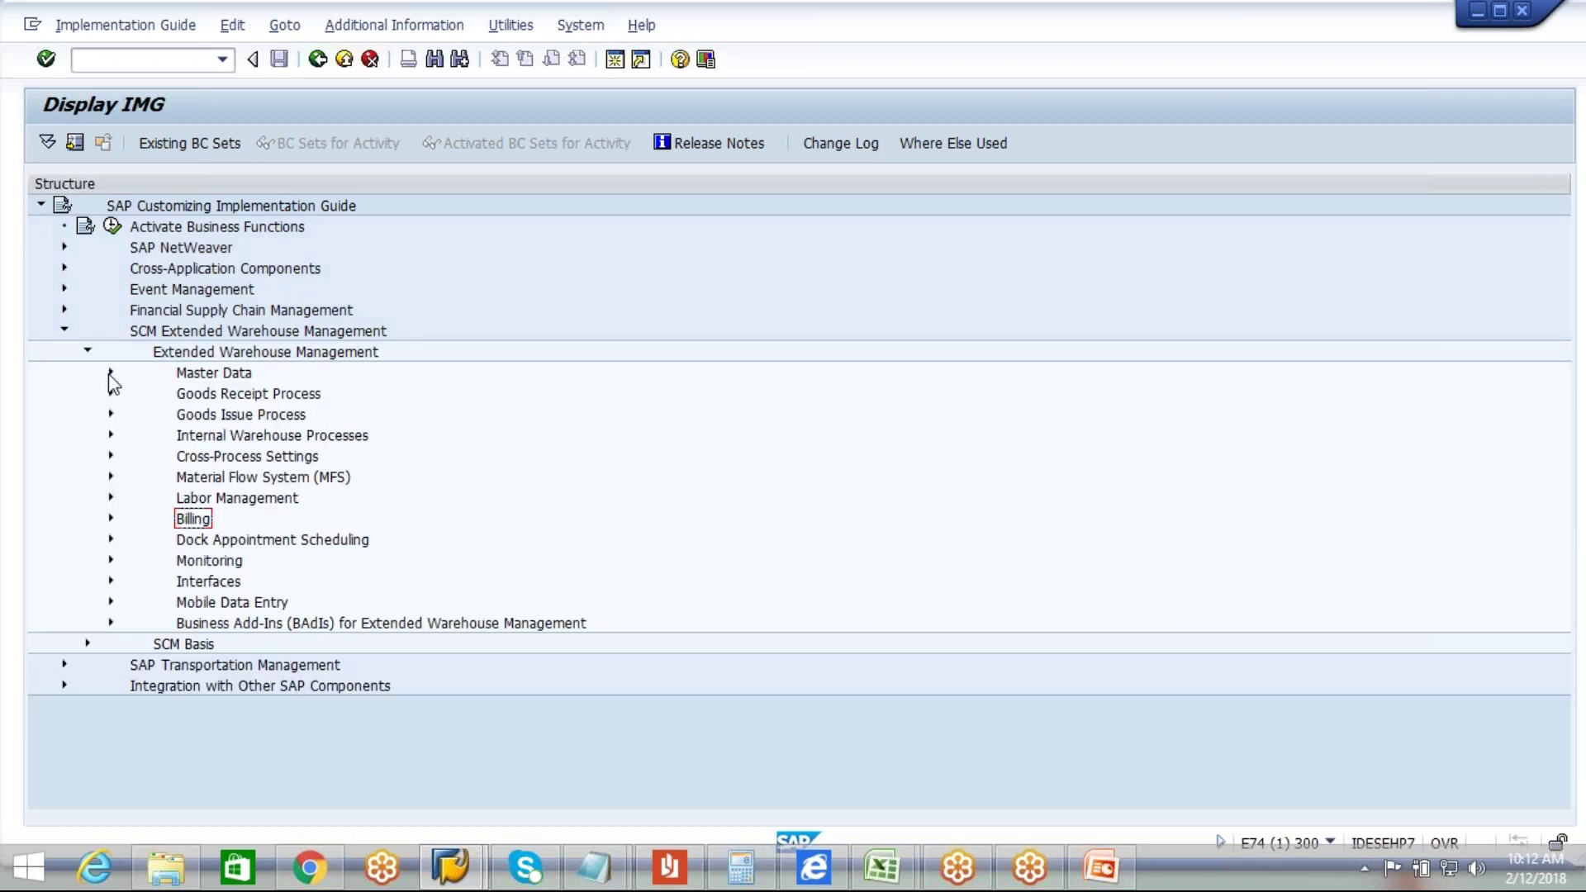
pyautogui.click(241, 353)
pyautogui.click(245, 624)
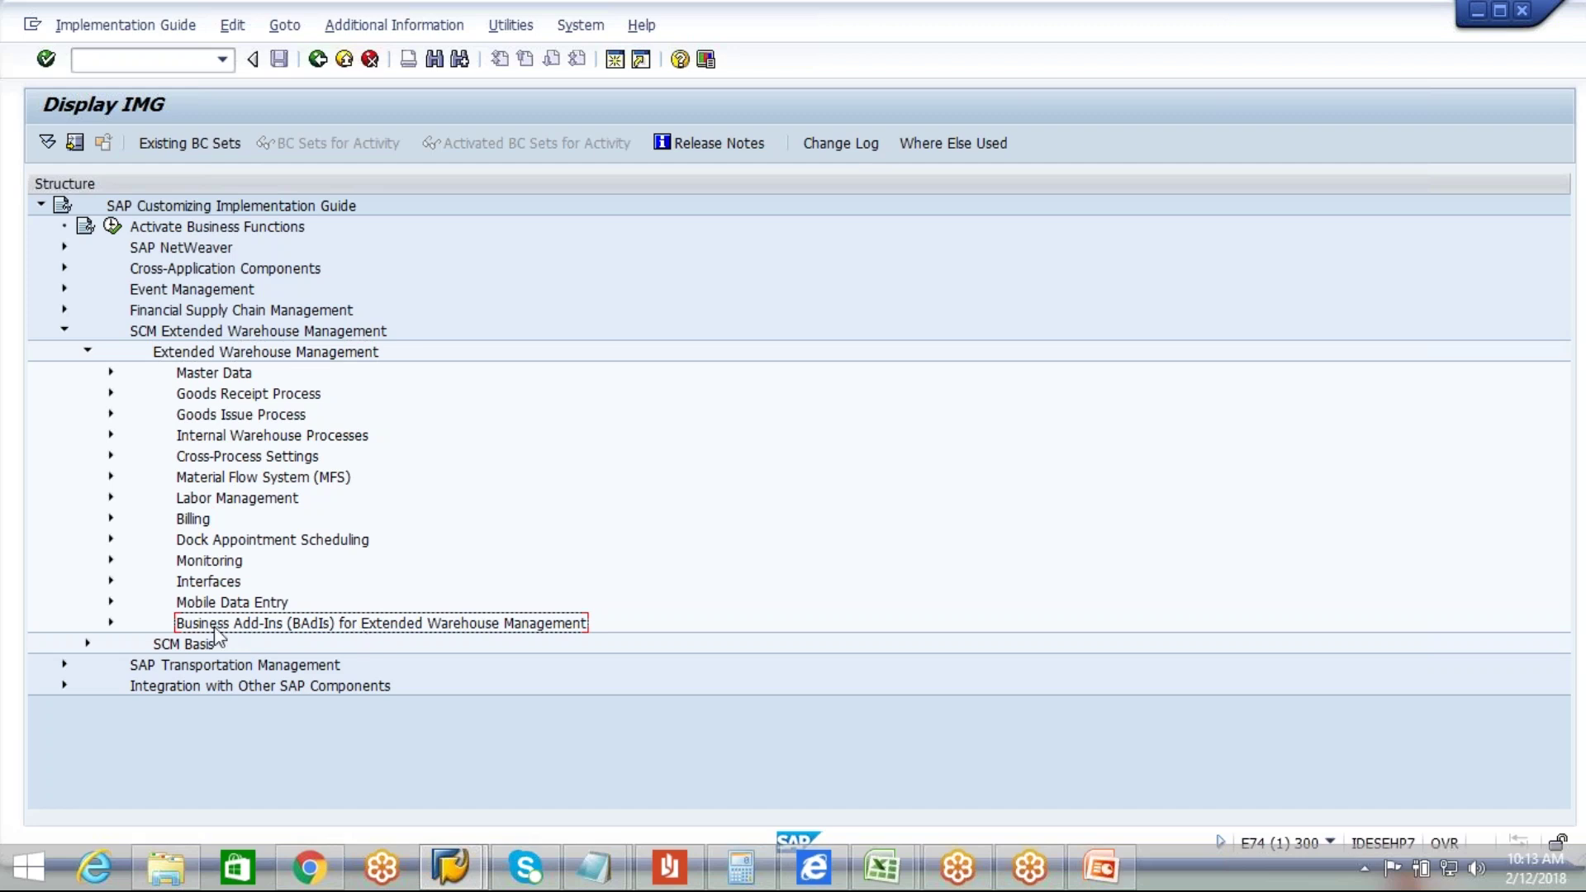
pyautogui.click(111, 624)
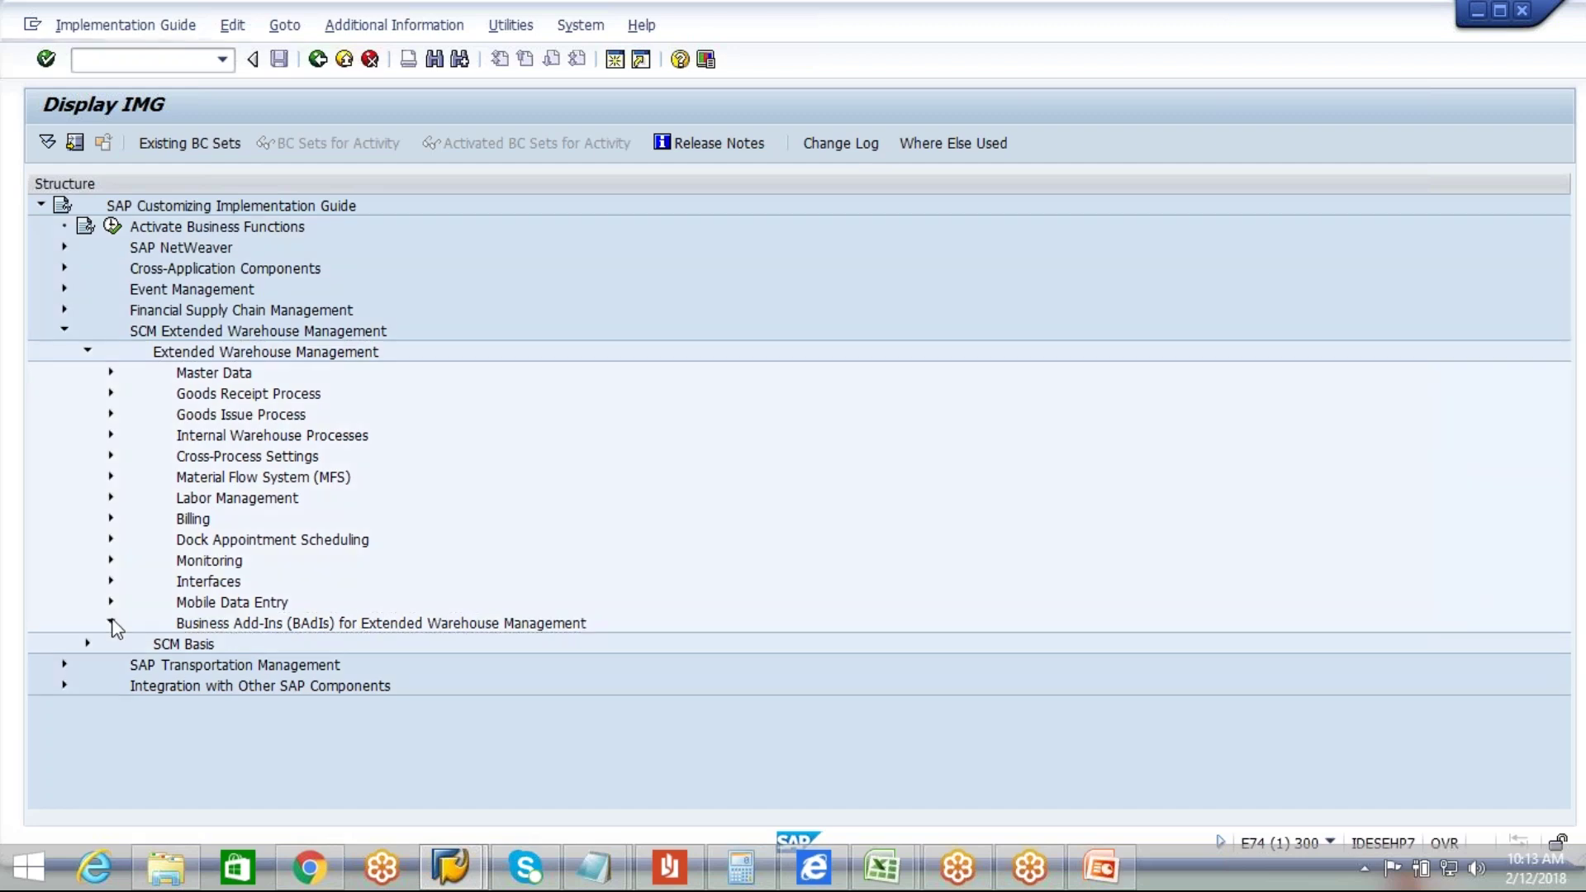
pyautogui.scroll(-2, 1564, 451)
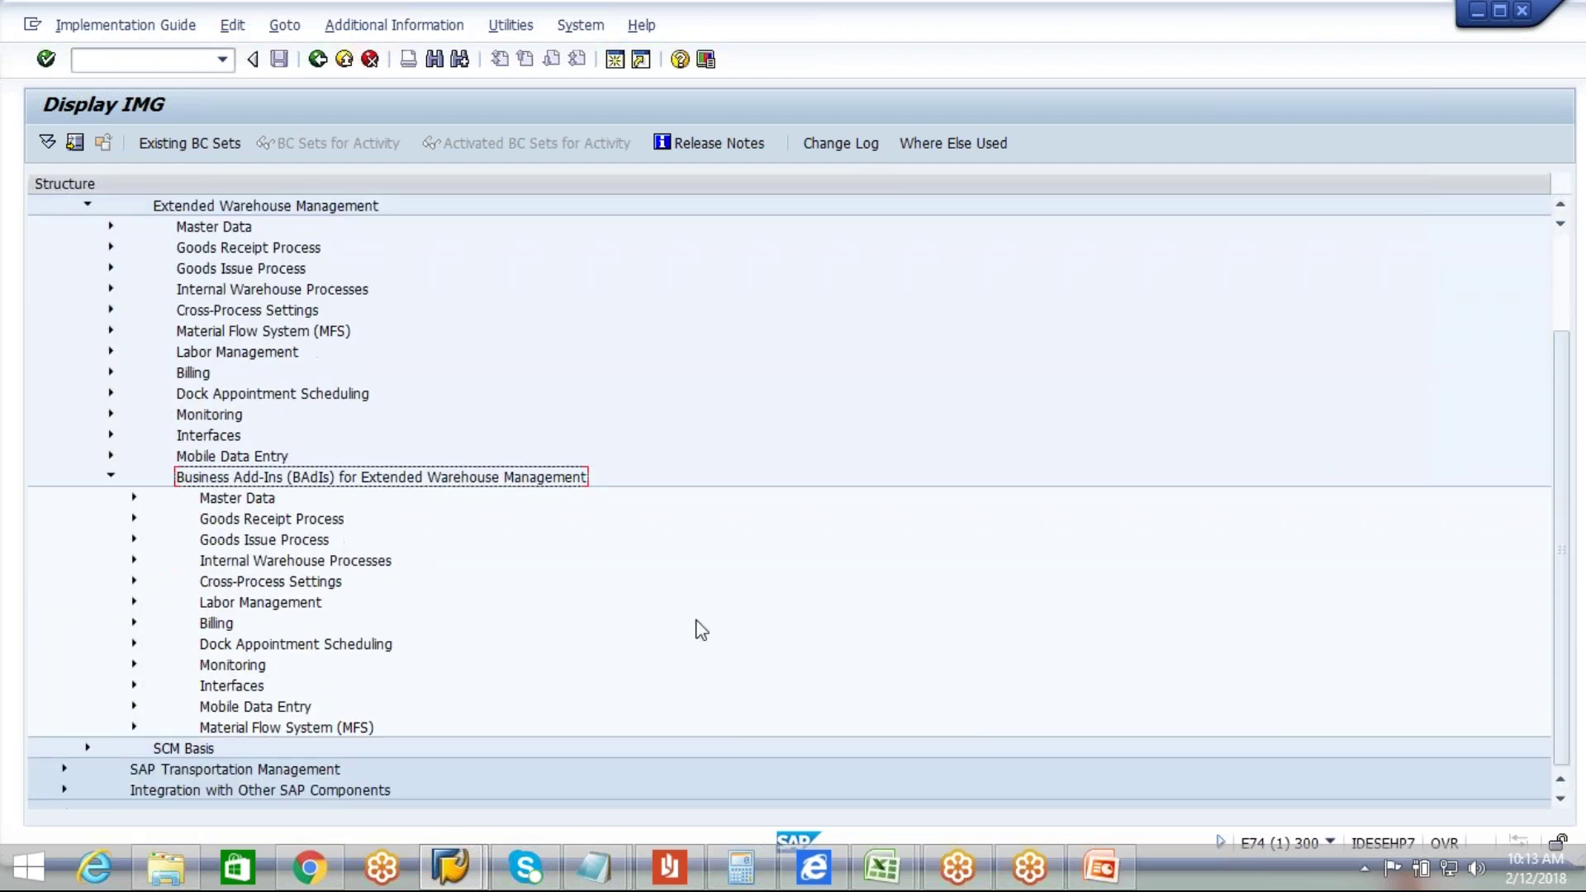
pyautogui.click(133, 498)
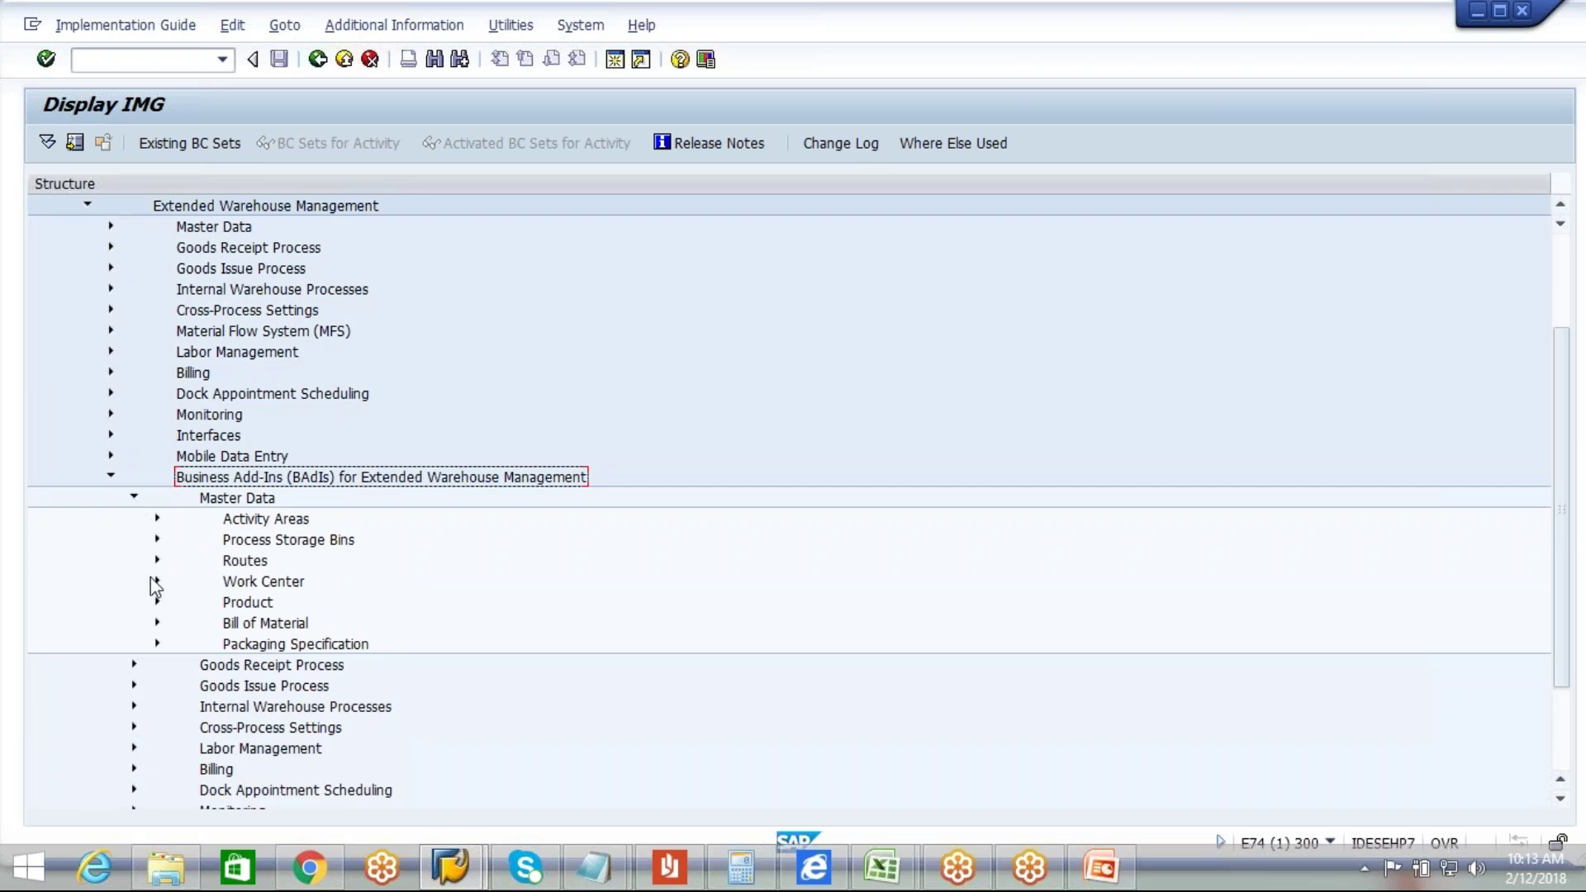
pyautogui.click(157, 520)
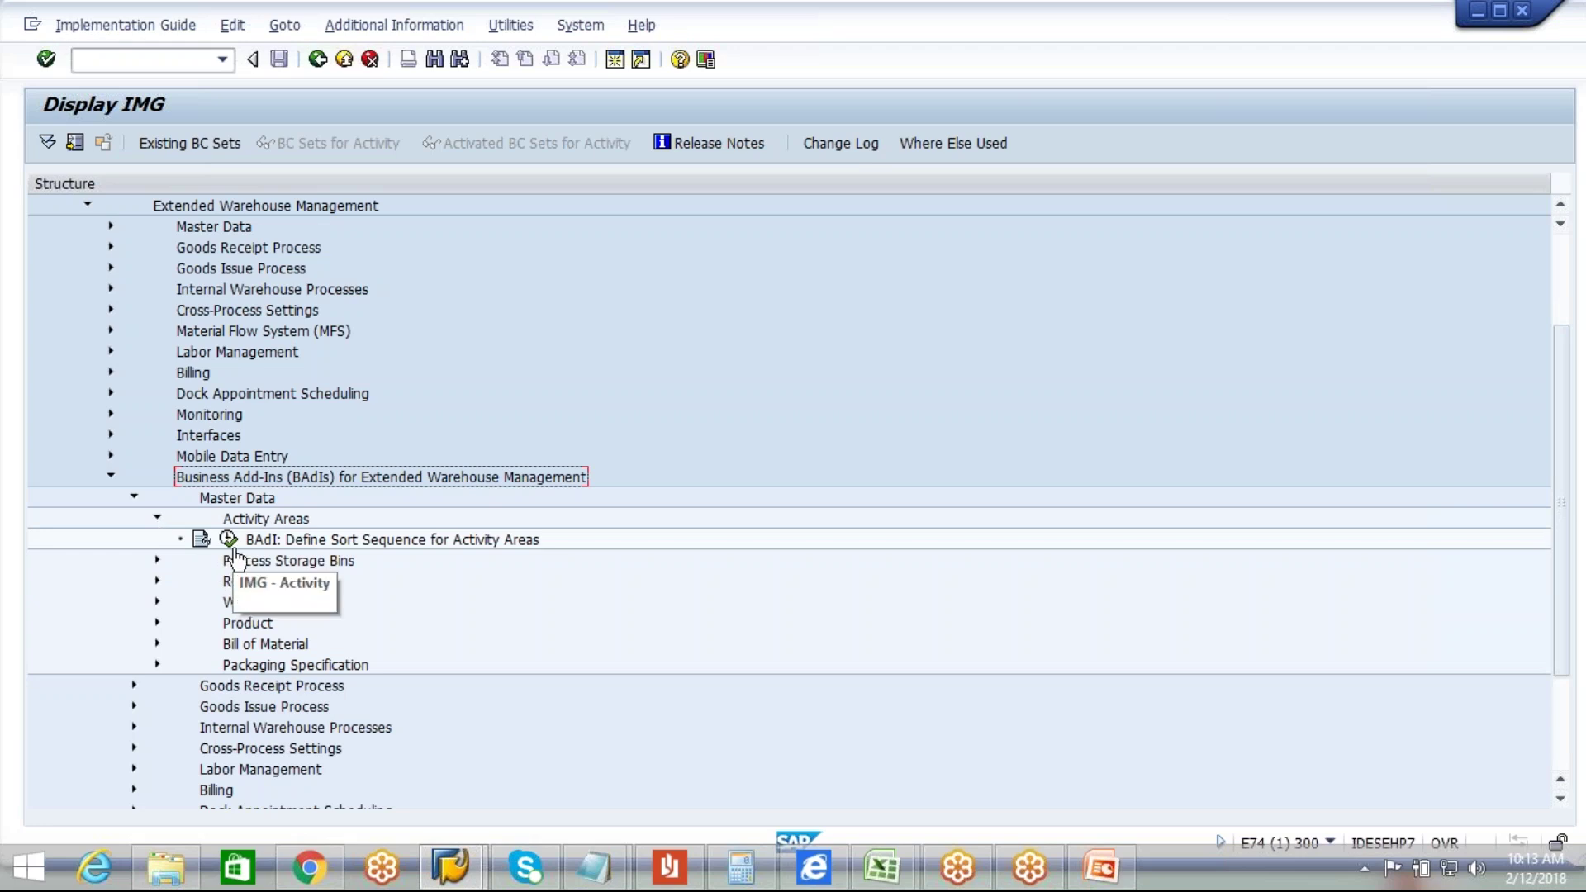
pyautogui.click(201, 539)
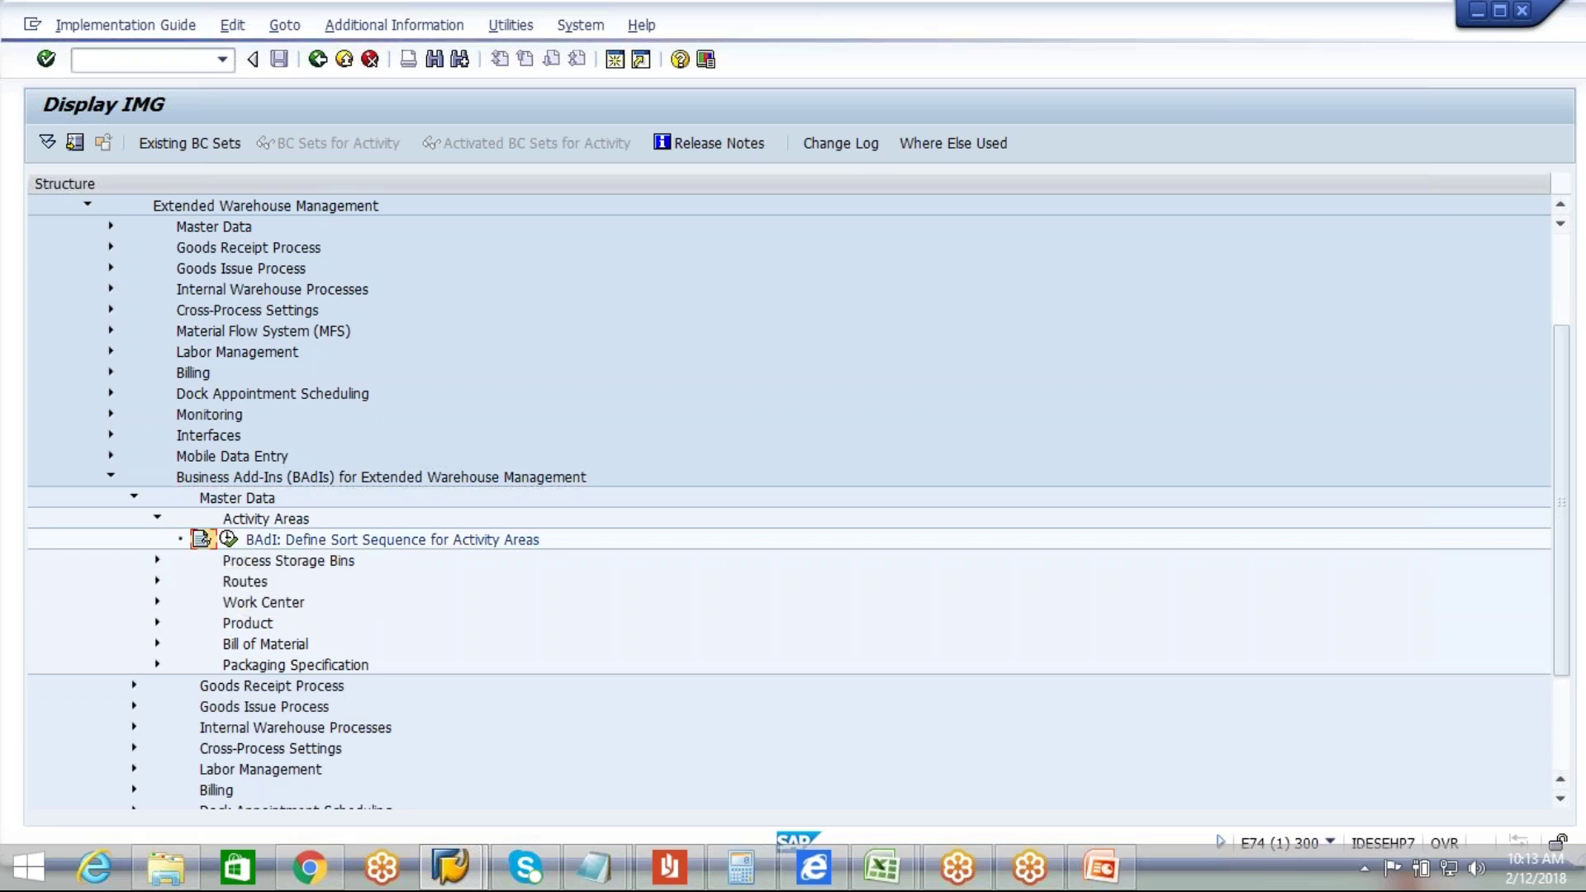